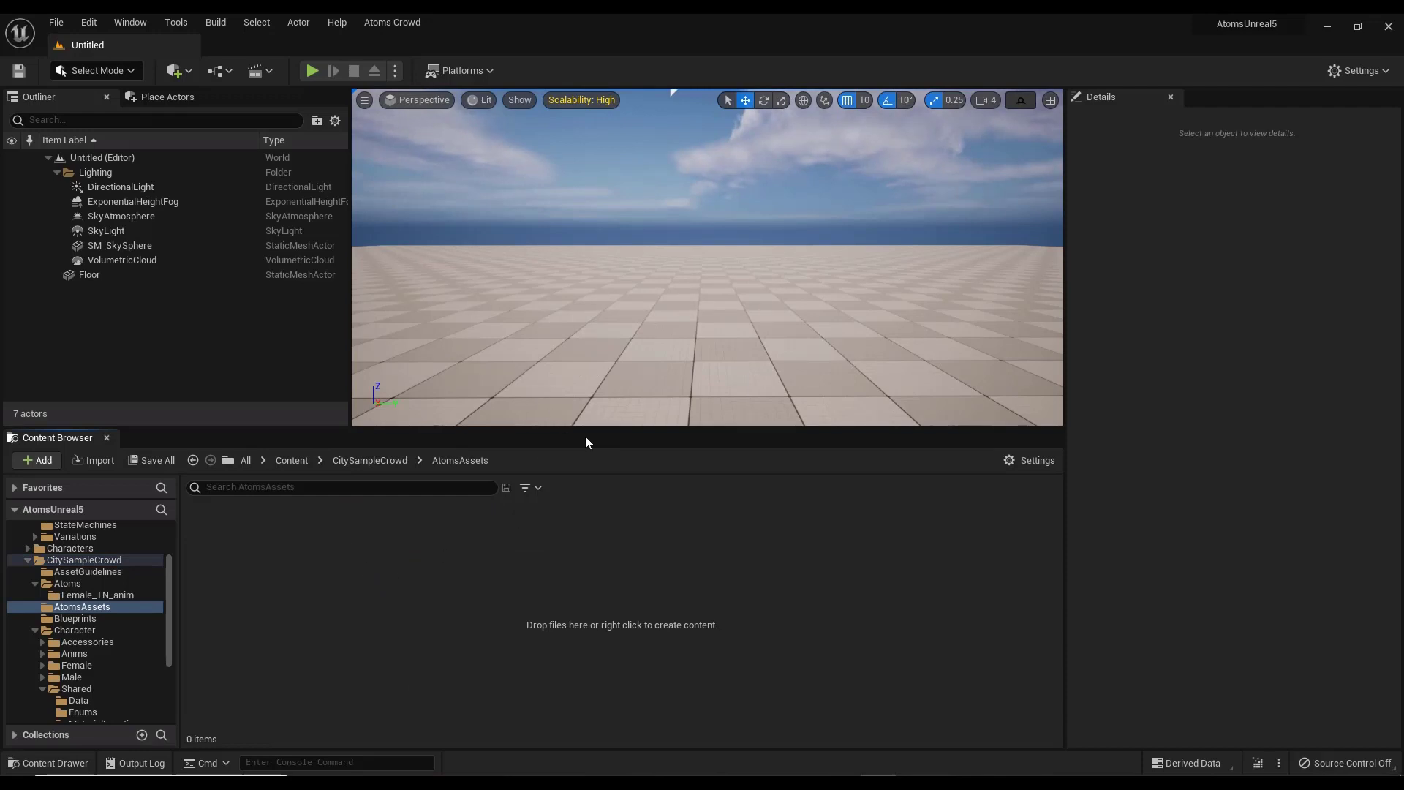
Create an Atoms Agent Type asset named AT_Female in the AtomsAssets folder
{"action": "right_click", "coordinate": [279, 589]}
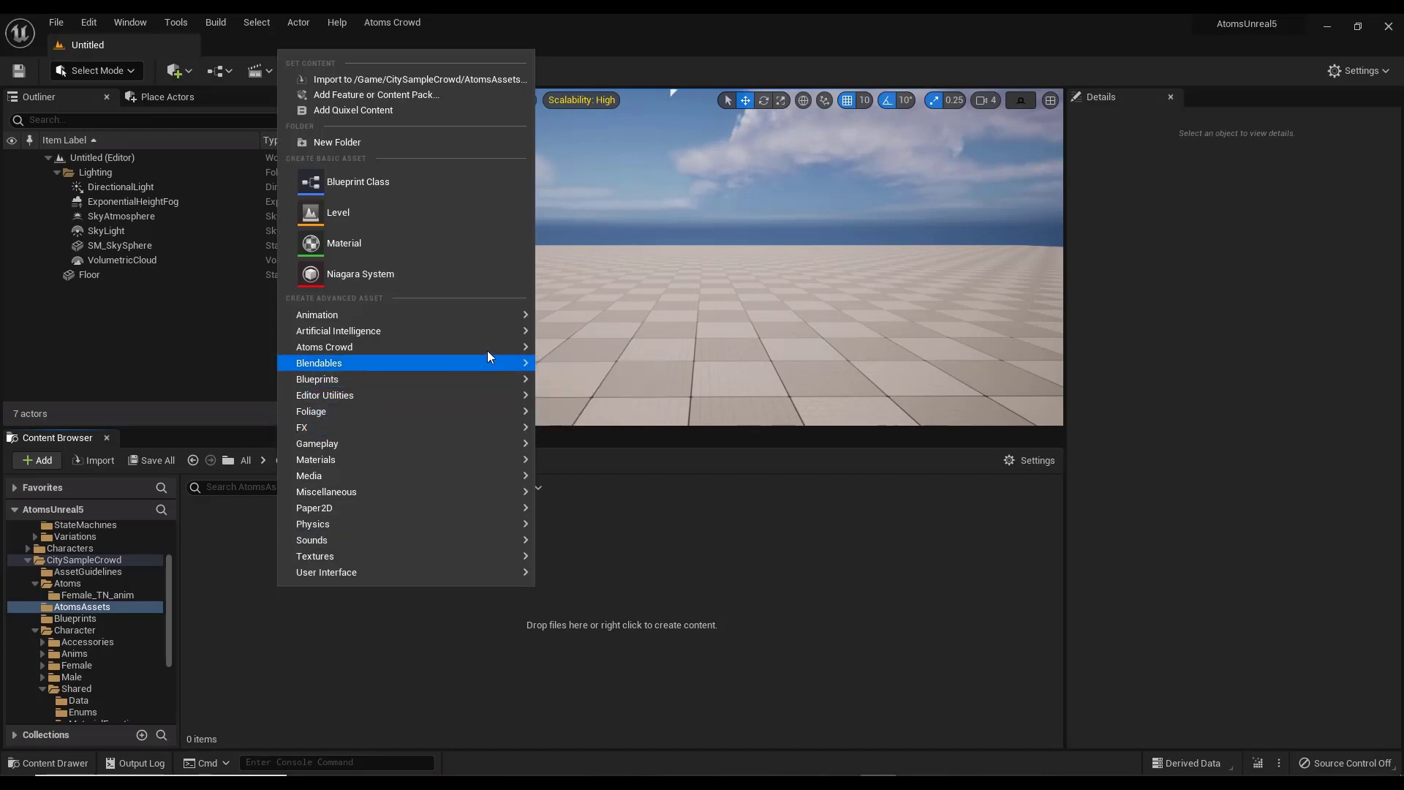
{"action": "mouse_move", "coordinate": [487, 345]}
{"action": "left_click", "coordinate": [664, 362]}
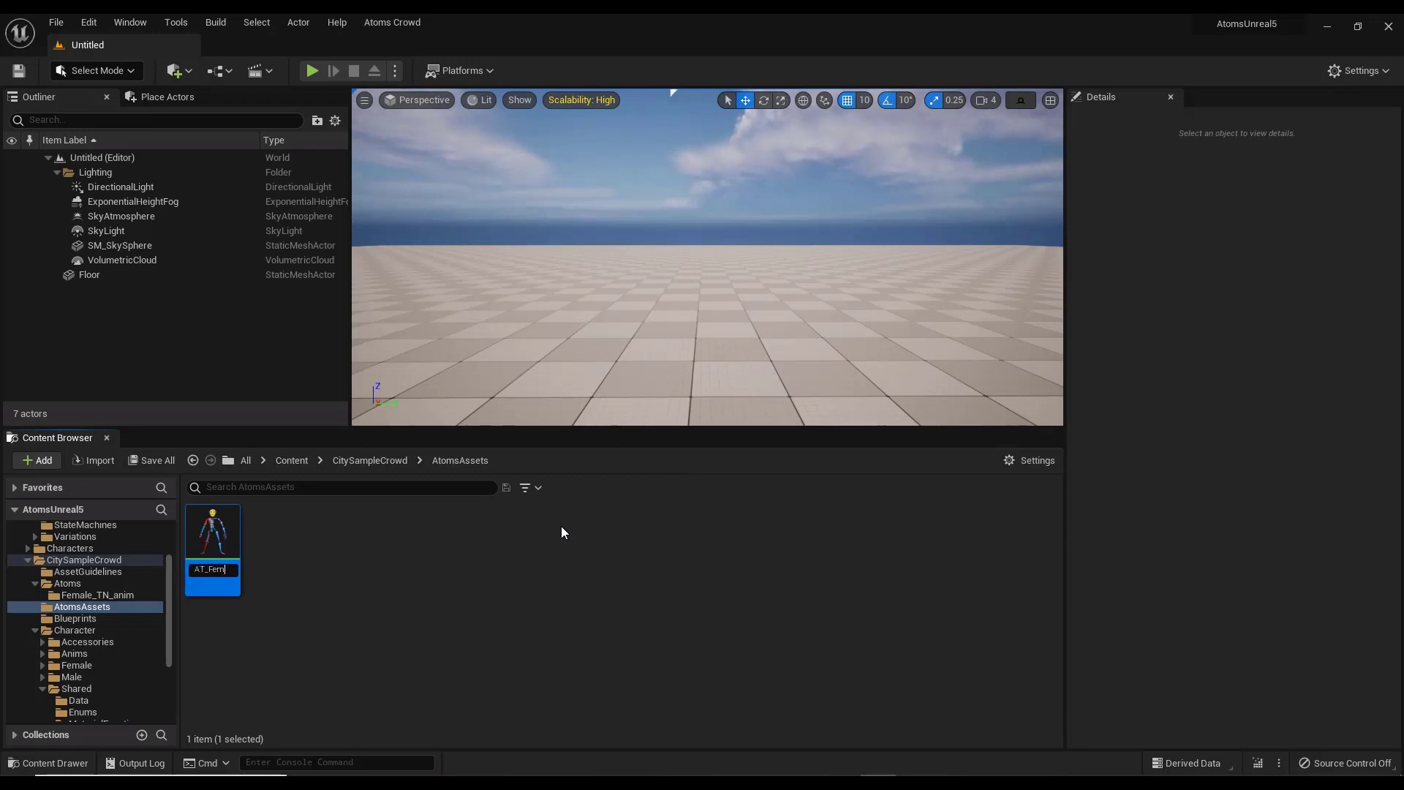
{"action": "key", "text": "Return"}
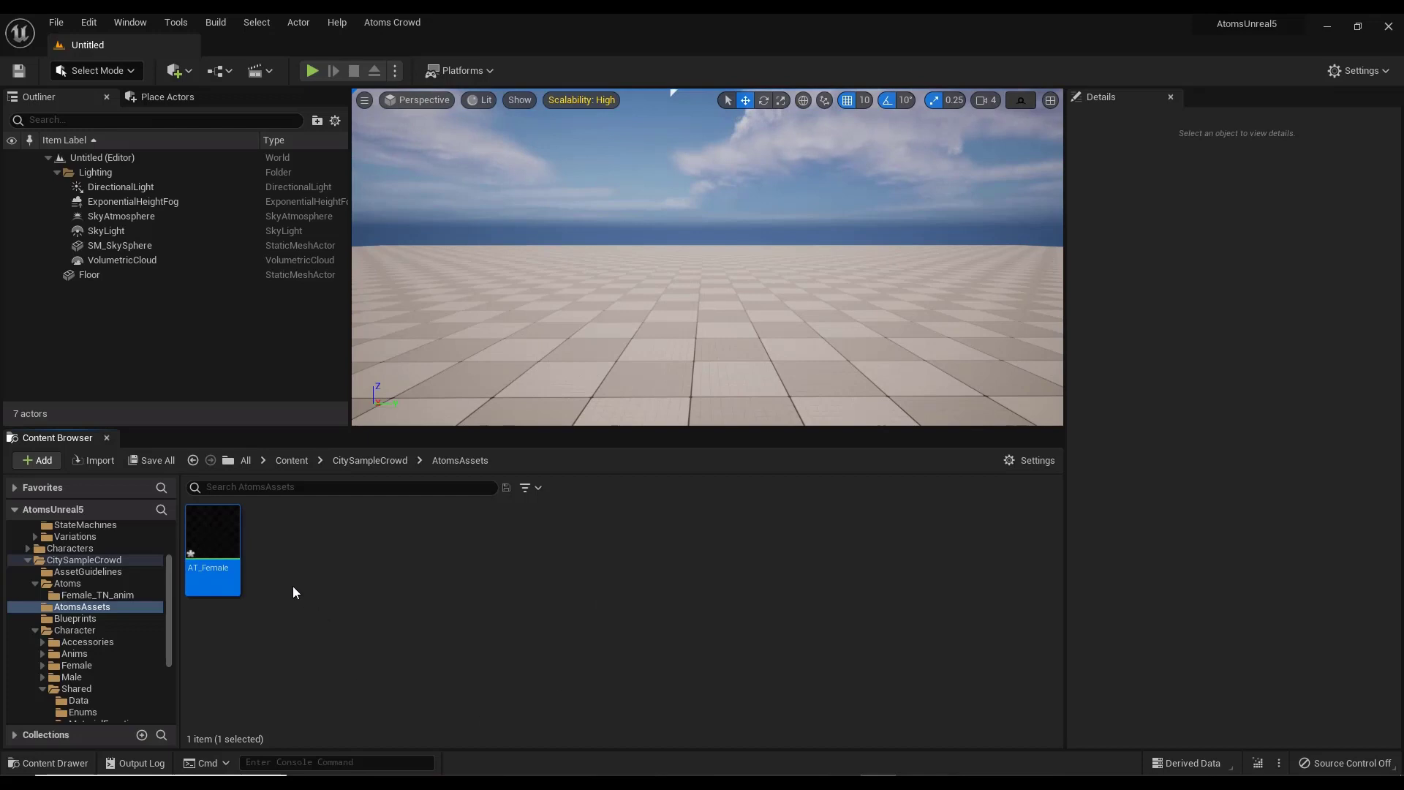
Set AT_Female's skeleton asset to metahuman_base_skel, save the asset and close its editor
{"action": "double_click", "coordinate": [215, 538]}
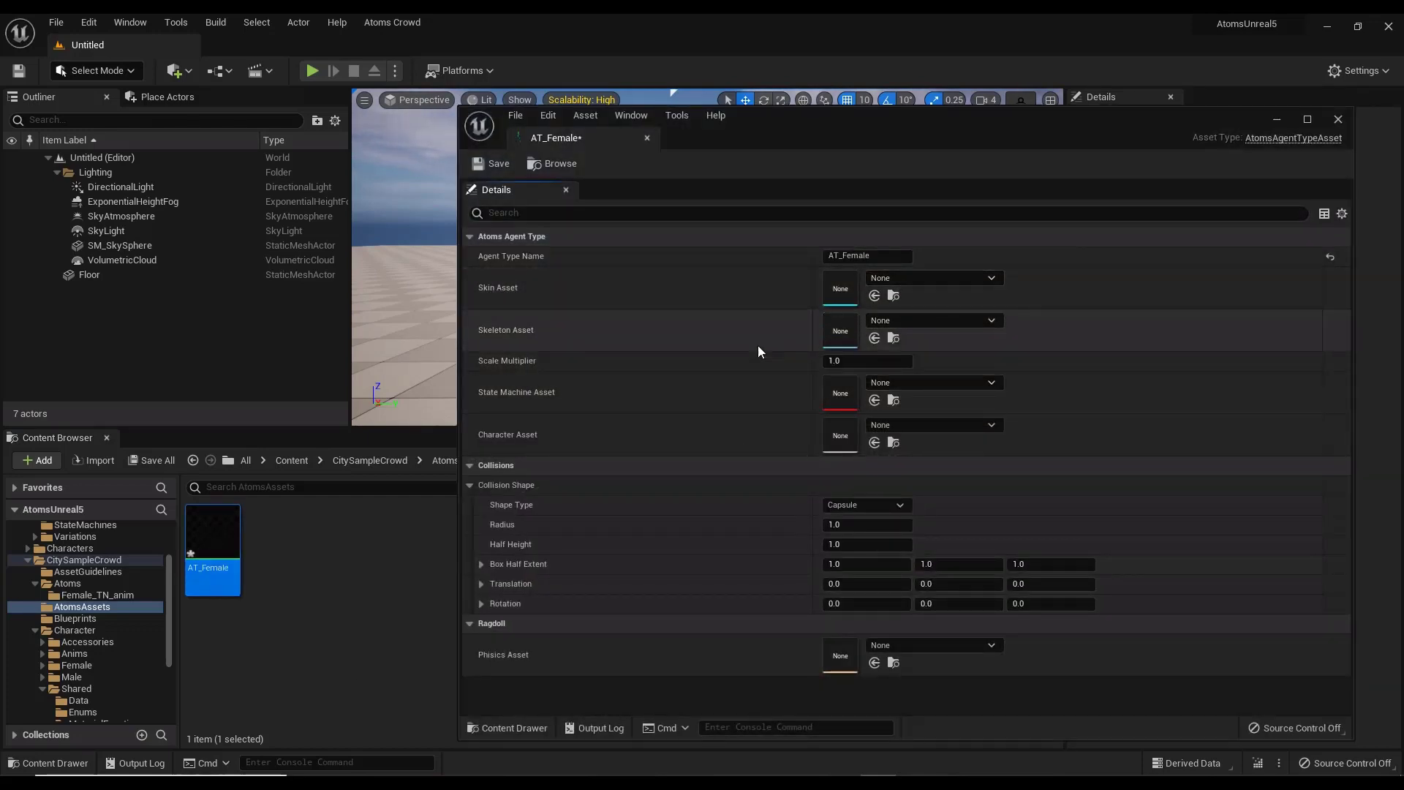
{"action": "left_click", "coordinate": [963, 322]}
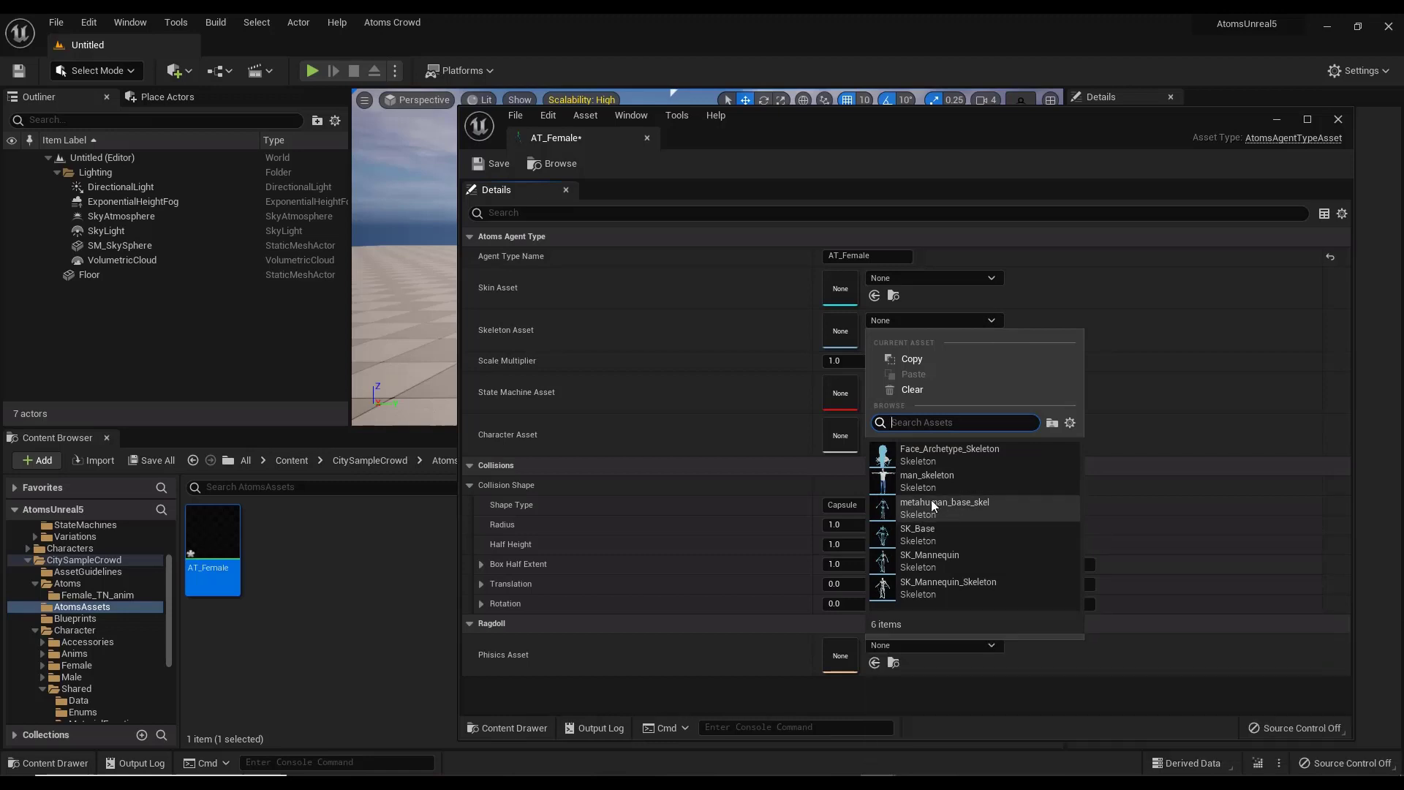
{"action": "left_click", "coordinate": [950, 506]}
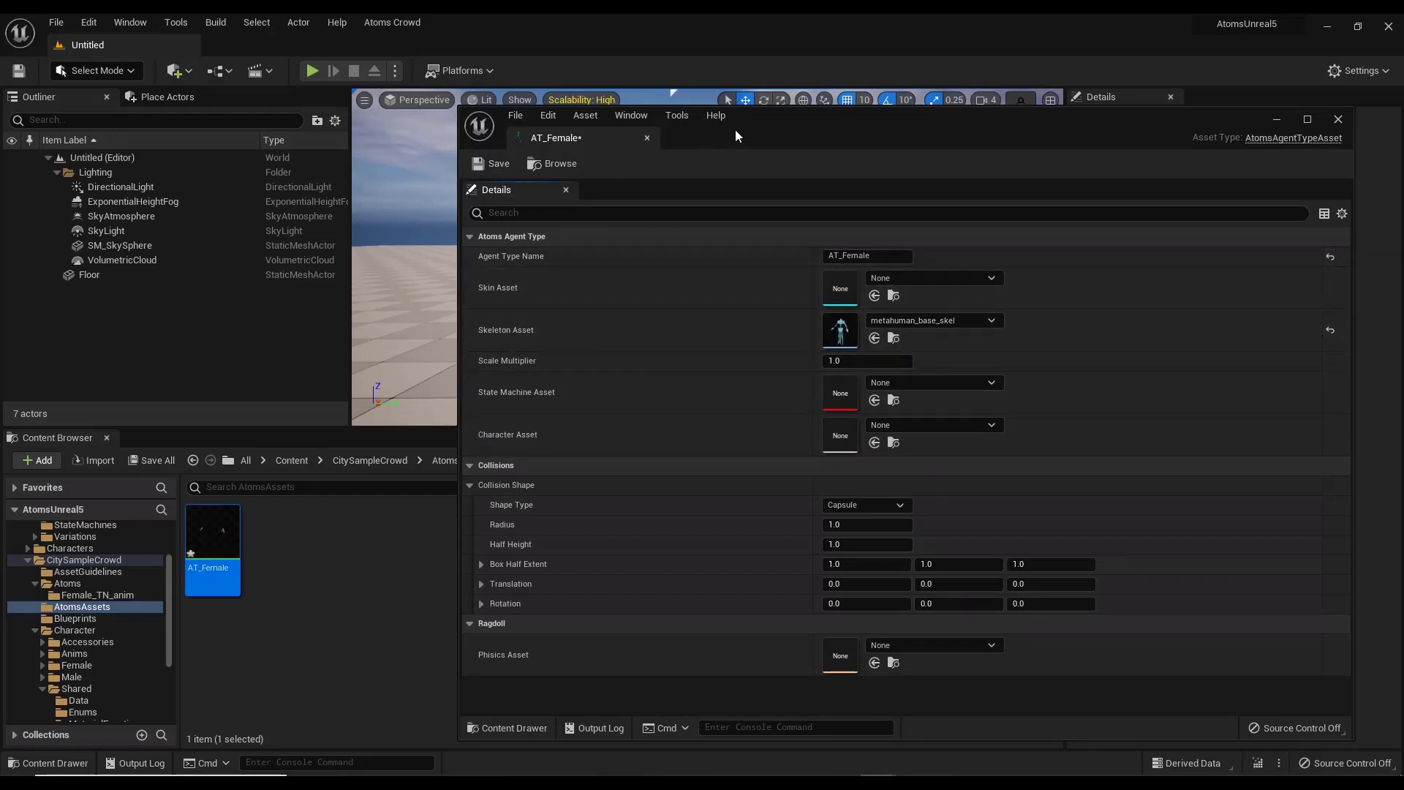
{"action": "left_click_drag", "start_coordinate": [735, 129], "coordinate": [686, 239]}
{"action": "left_click", "coordinate": [437, 277]}
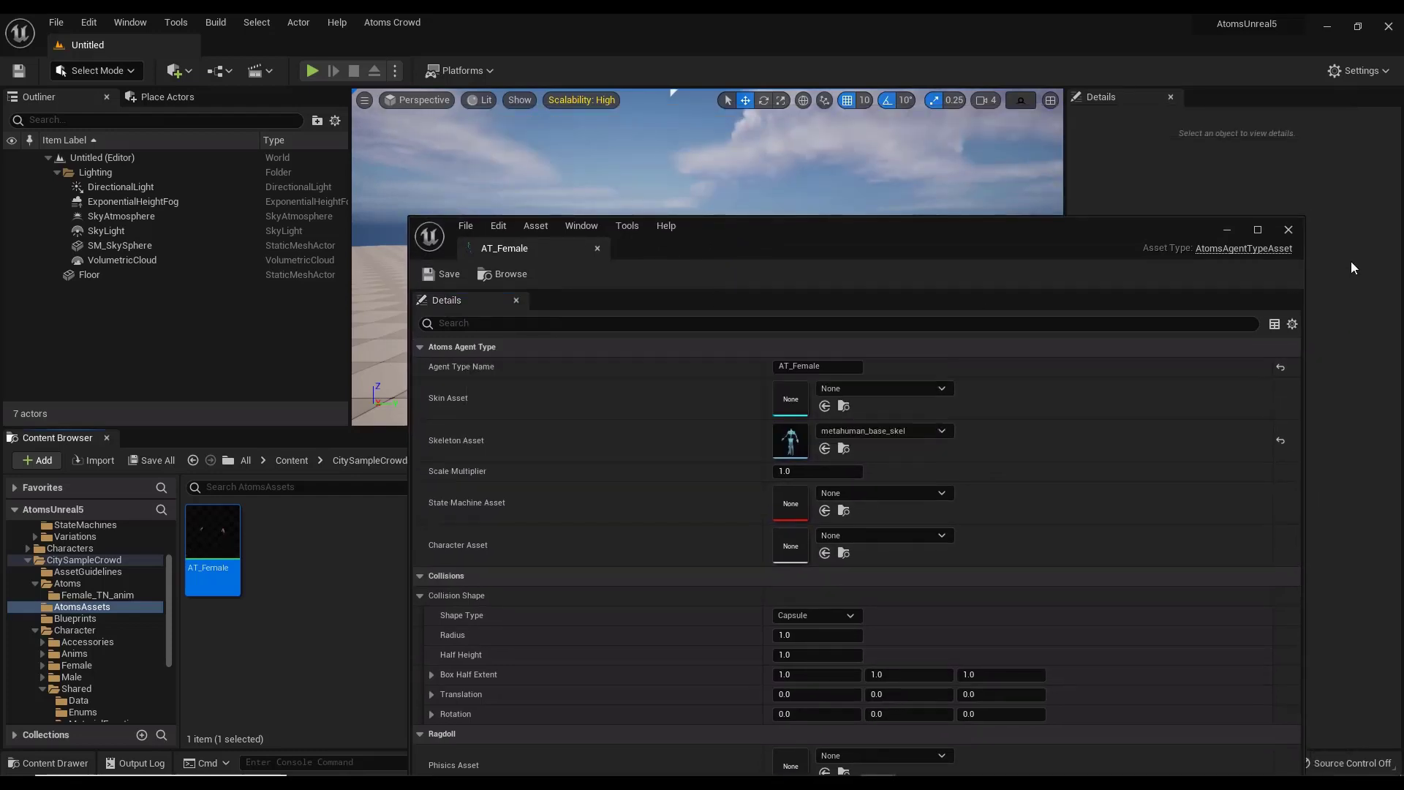
{"action": "left_click", "coordinate": [1288, 230]}
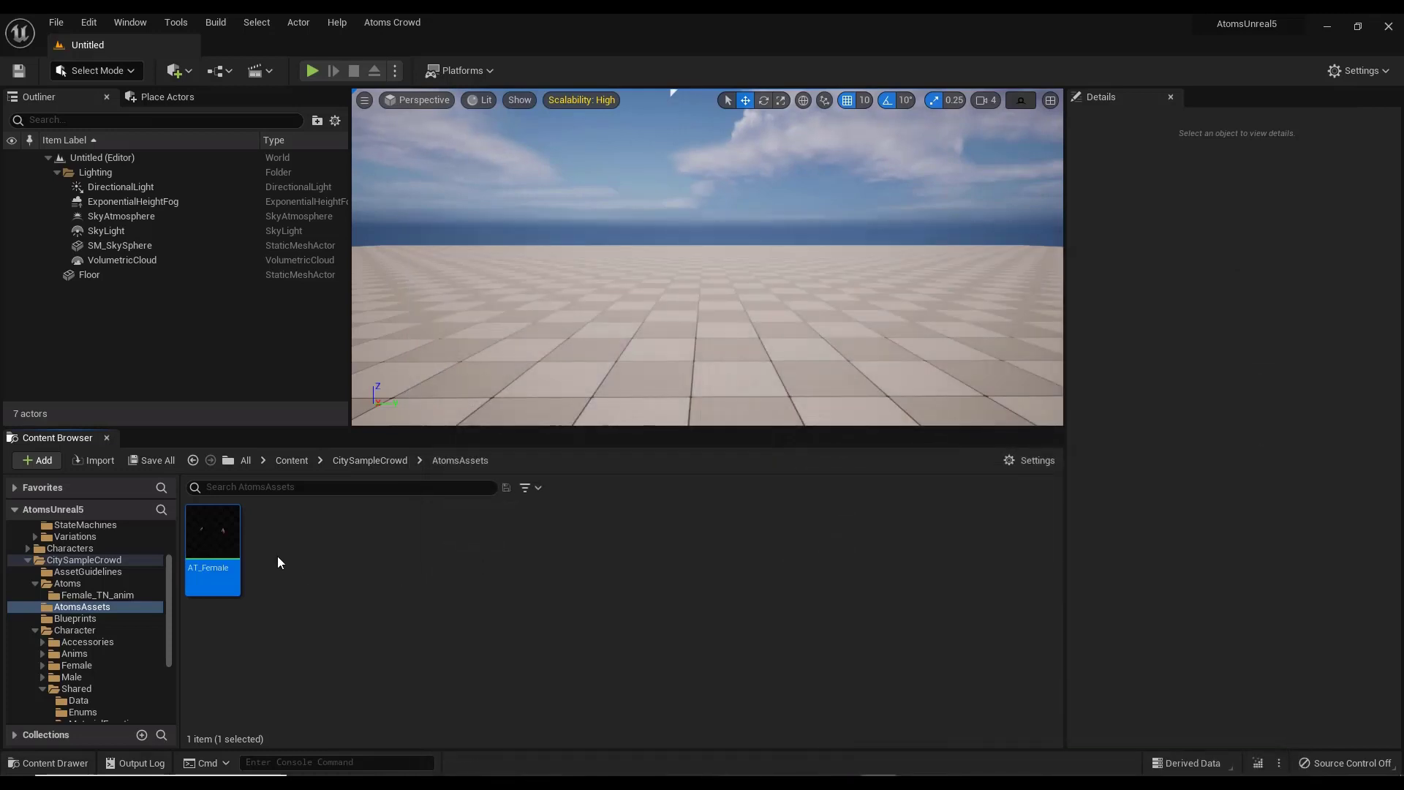
Create an Atoms Agent Variation asset named ATV_Female in the AtomsAssets folder
{"action": "right_click", "coordinate": [278, 555]}
{"action": "mouse_move", "coordinate": [397, 315]}
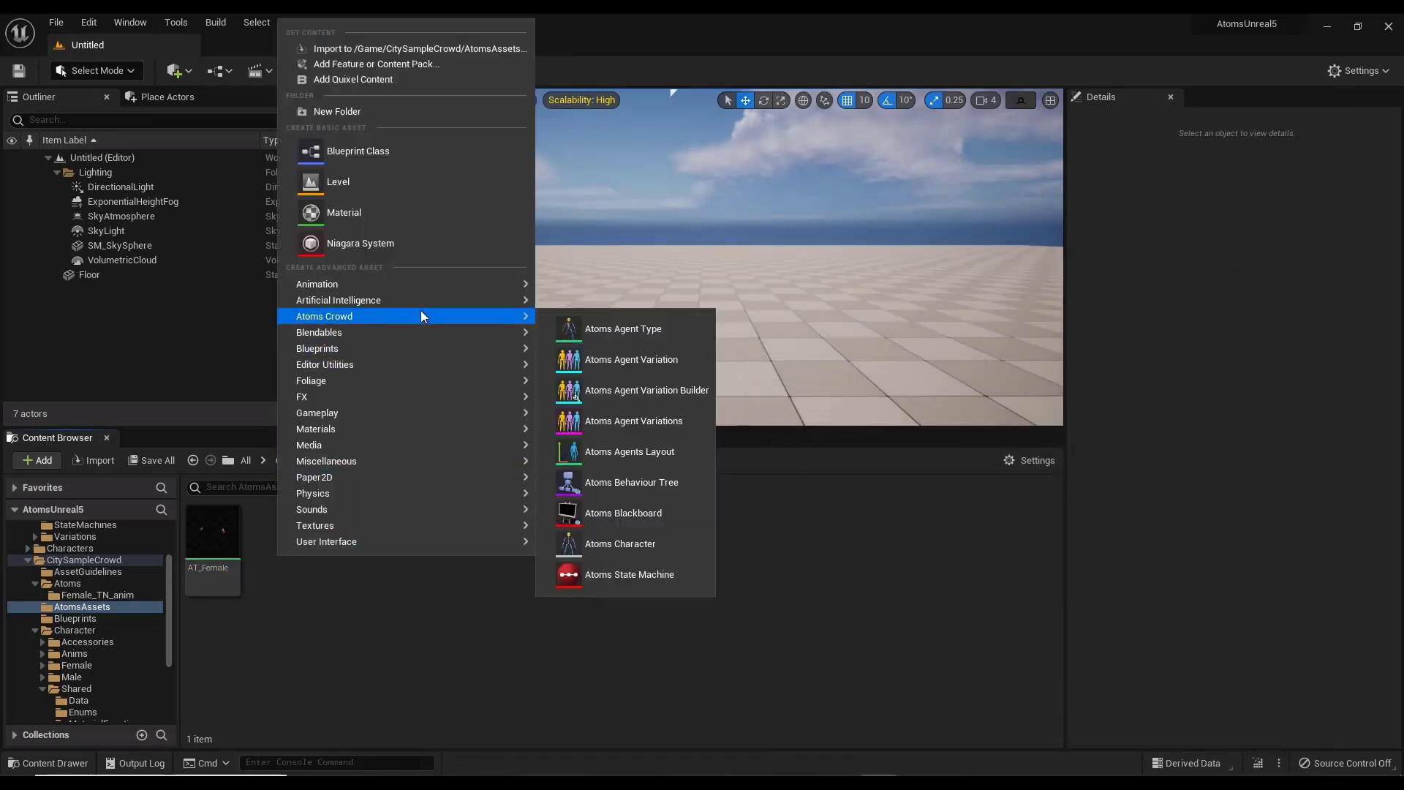
{"action": "left_click", "coordinate": [627, 365]}
{"action": "type", "text": "At"}
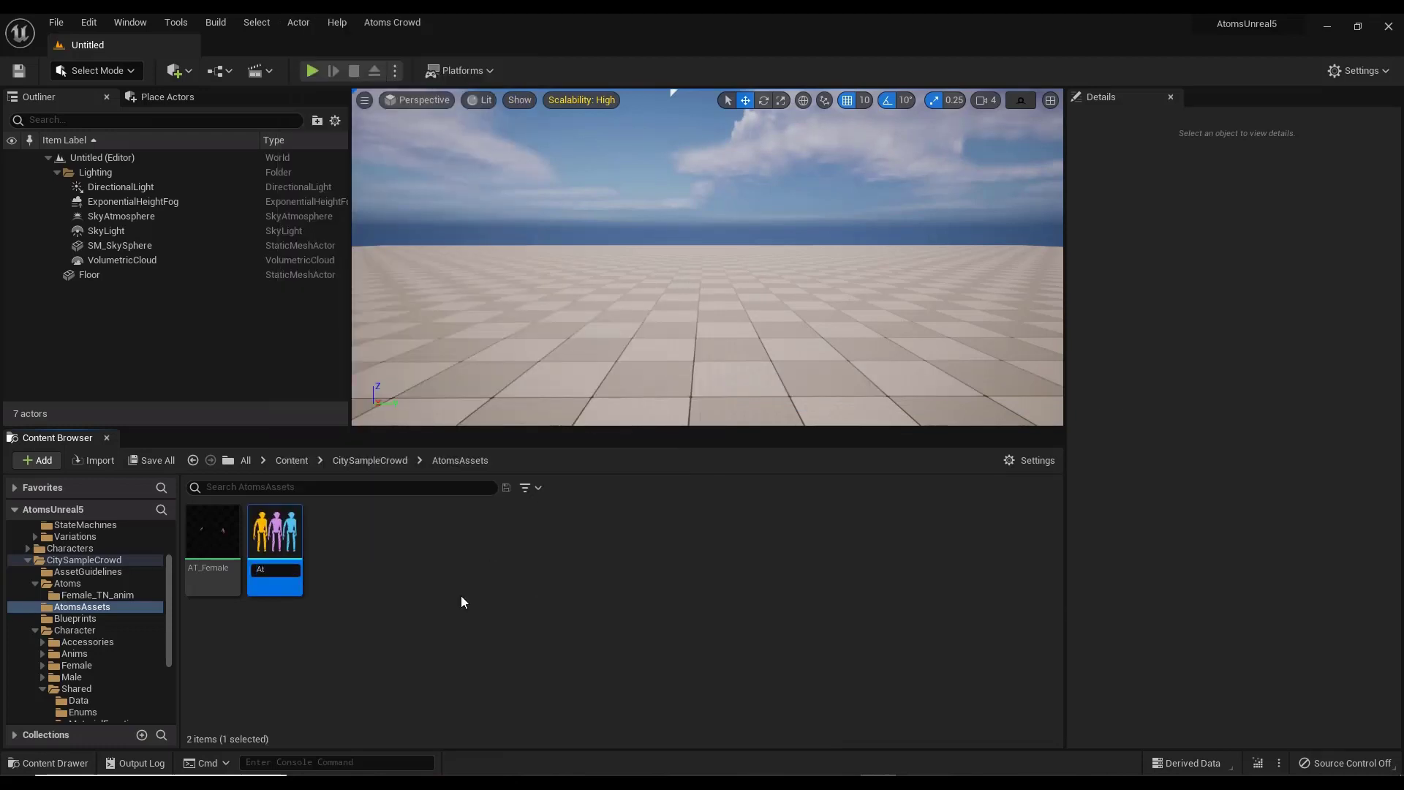
{"action": "type", "text": "T_V"}
{"action": "type", "text": "F"}
{"action": "type", "text": "emale"}
{"action": "key", "text": "Return"}
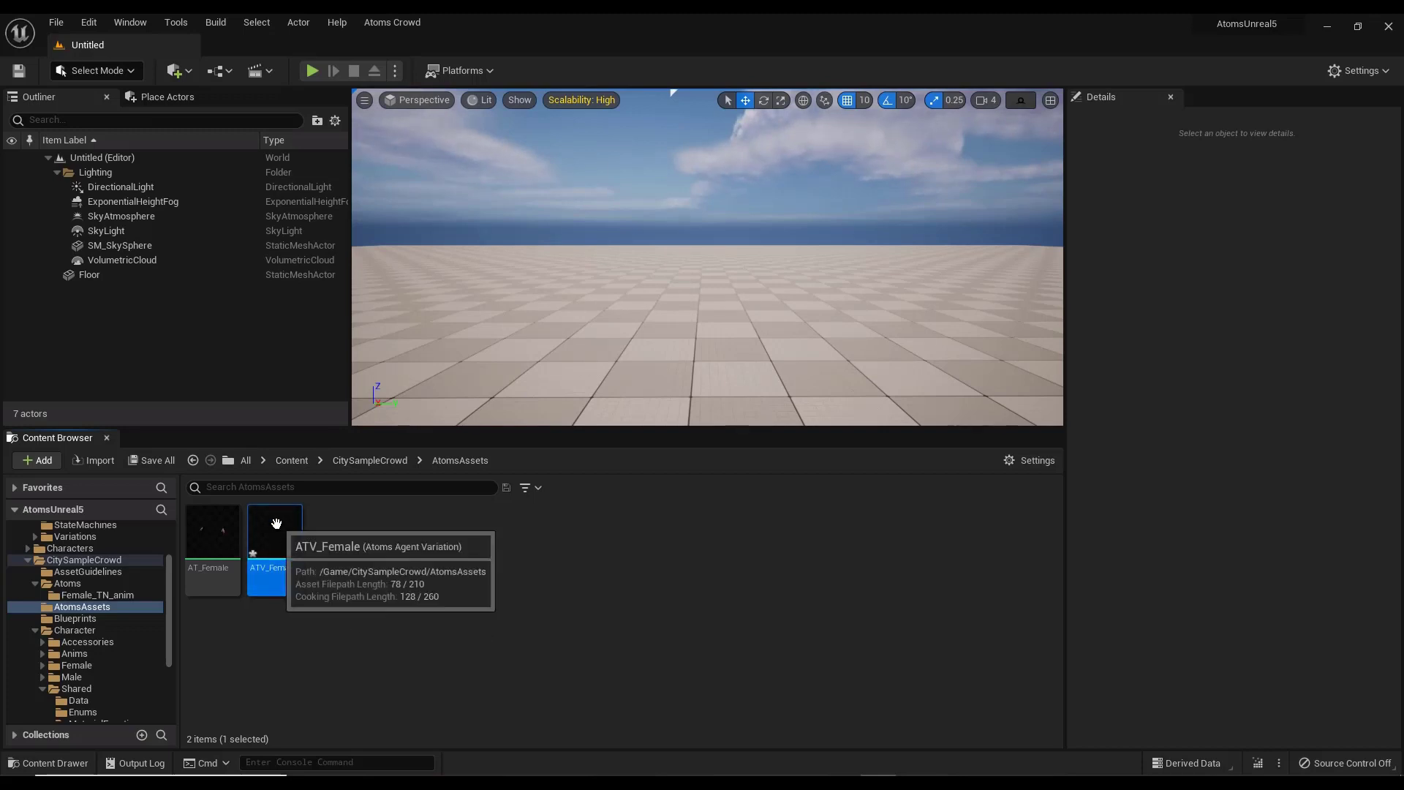
Open ATV_Female and add f_tal_nrw_body as its first skeletal mesh
{"action": "double_click", "coordinate": [298, 593]}
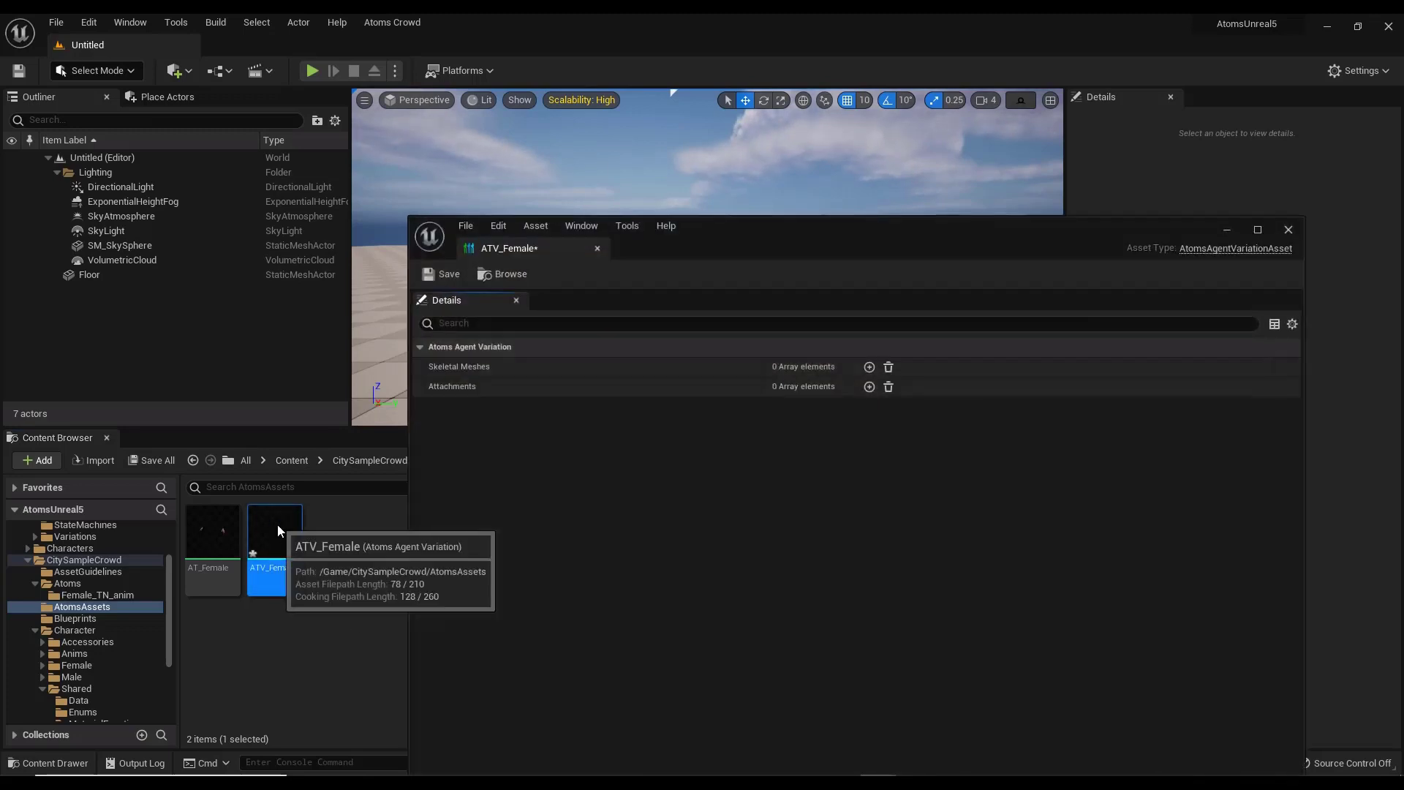
{"action": "left_click", "coordinate": [868, 367]}
{"action": "left_click", "coordinate": [884, 388]}
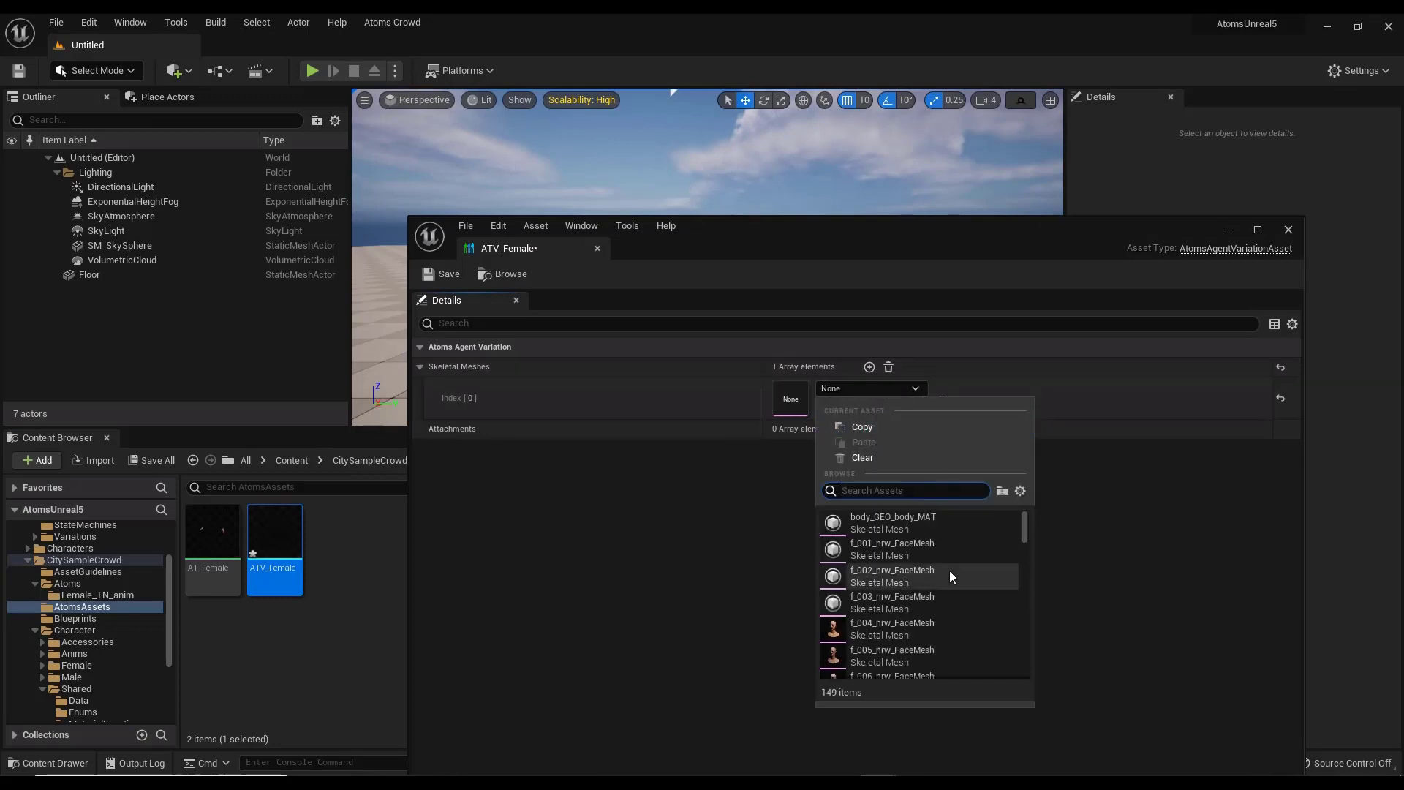
{"action": "scroll", "coordinate": [951, 569], "scroll_direction": "down", "scroll_amount": 5}
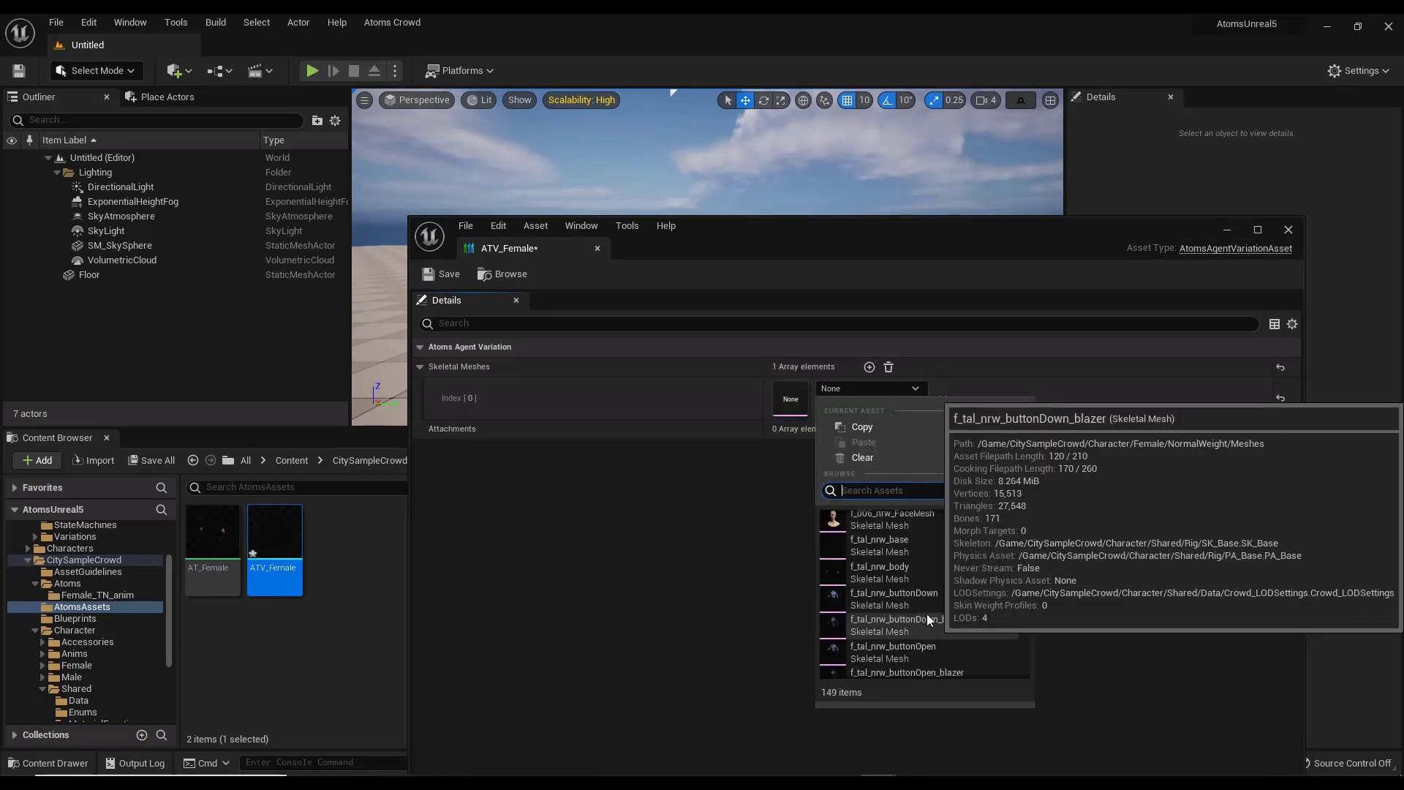
{"action": "left_click", "coordinate": [901, 573]}
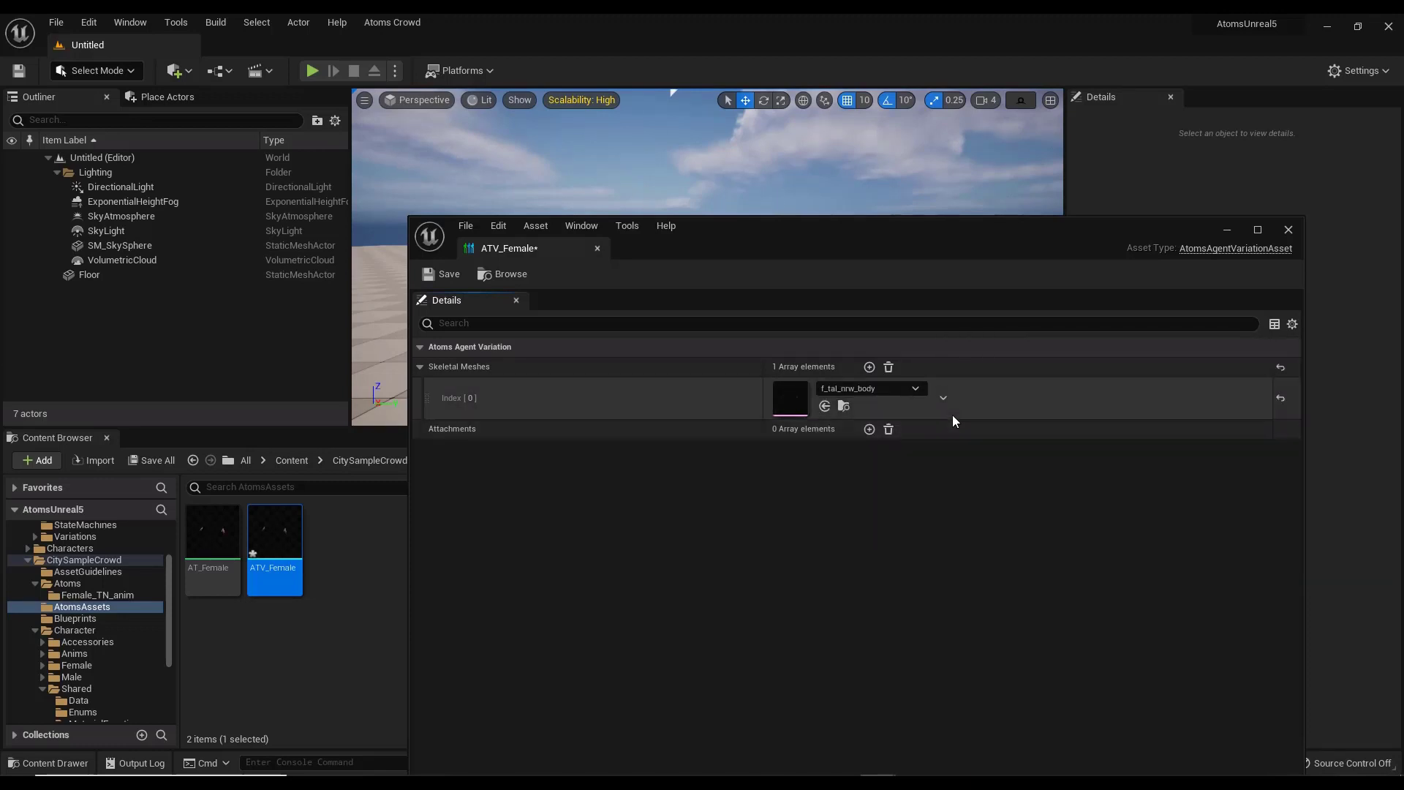
Add two more skeletal meshes to the variation: f_003_nrw_FaceMesh for the face and f_tal_nrw_buttonDown for the shirt
{"action": "left_click", "coordinate": [868, 367]}
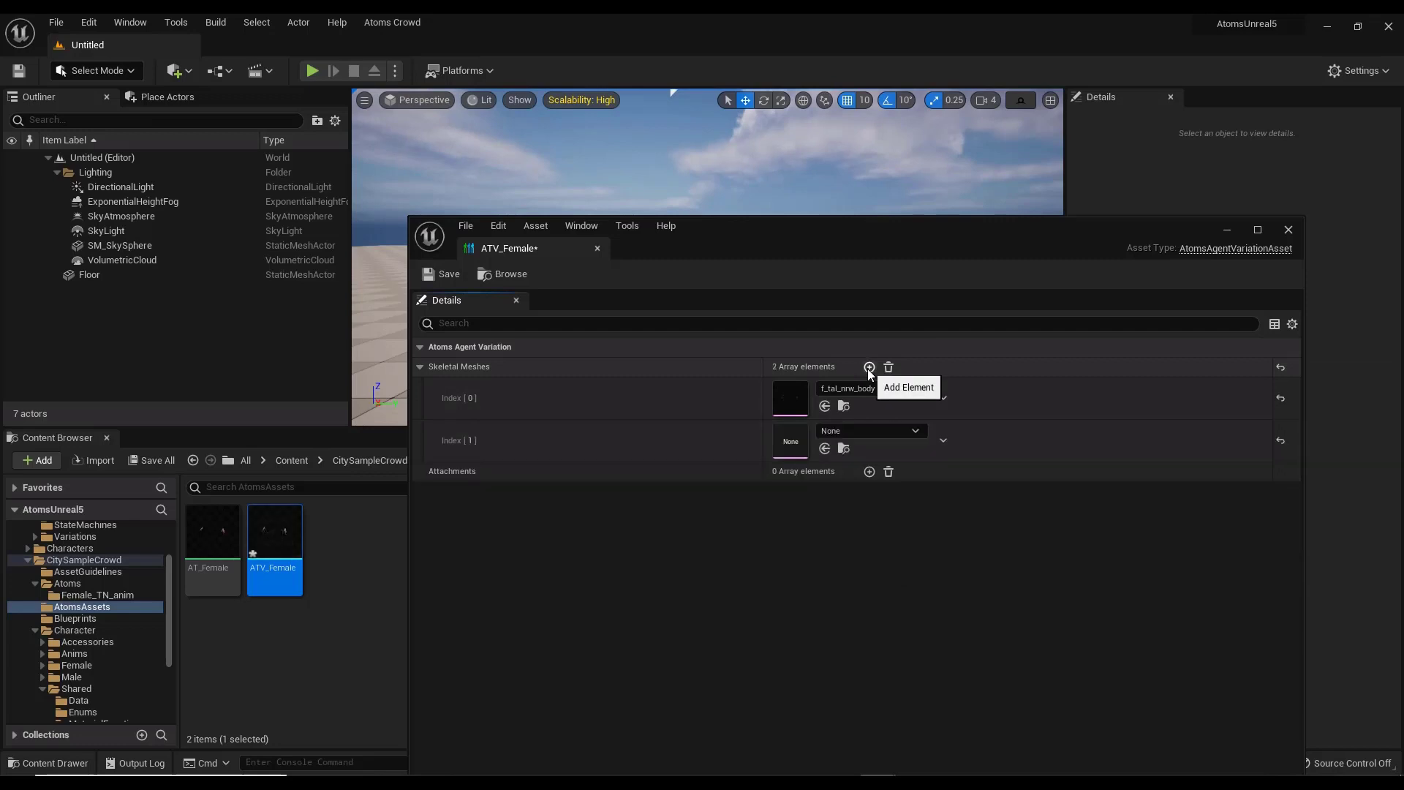
{"action": "left_click", "coordinate": [881, 430]}
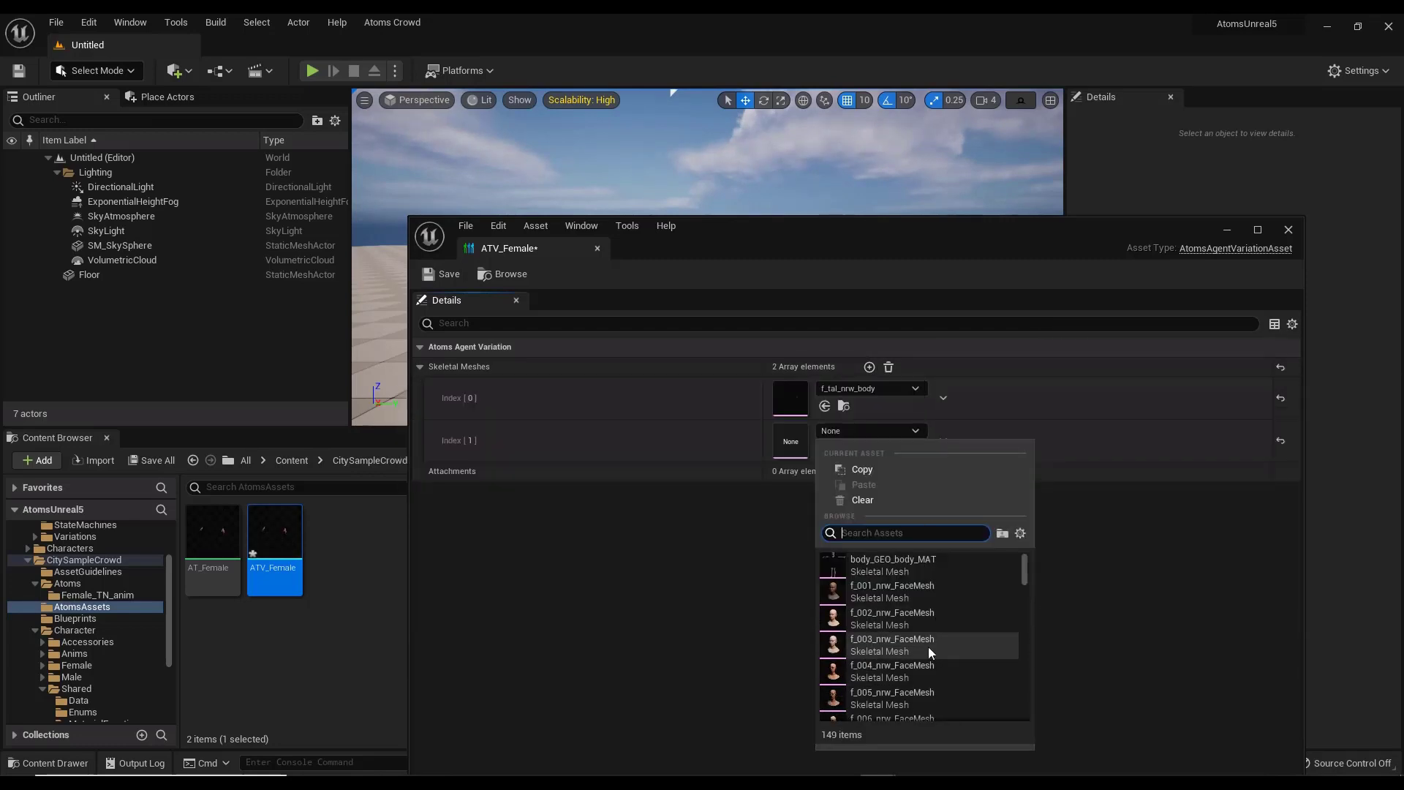
{"action": "mouse_move", "coordinate": [897, 639]}
{"action": "left_click", "coordinate": [893, 640]}
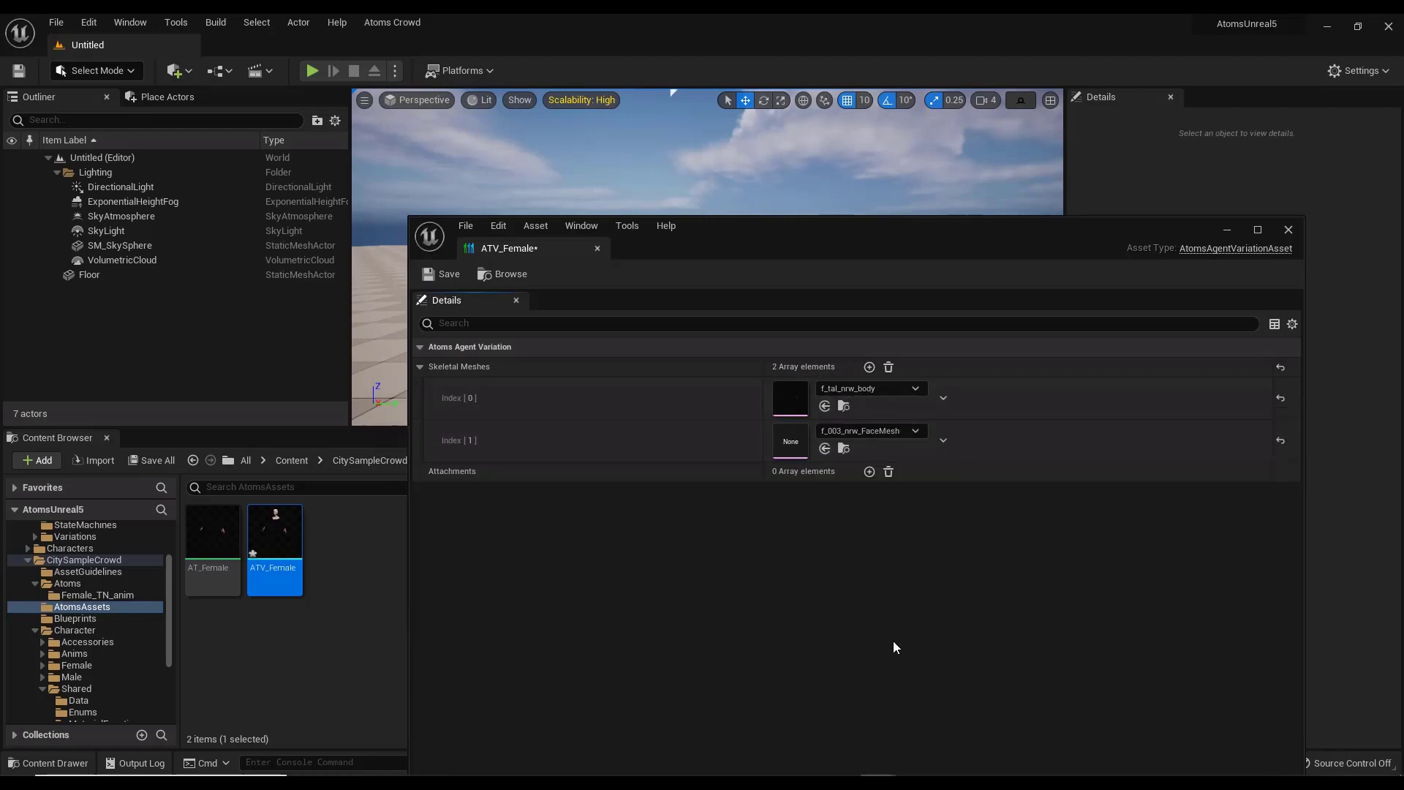
{"action": "left_click", "coordinate": [869, 367]}
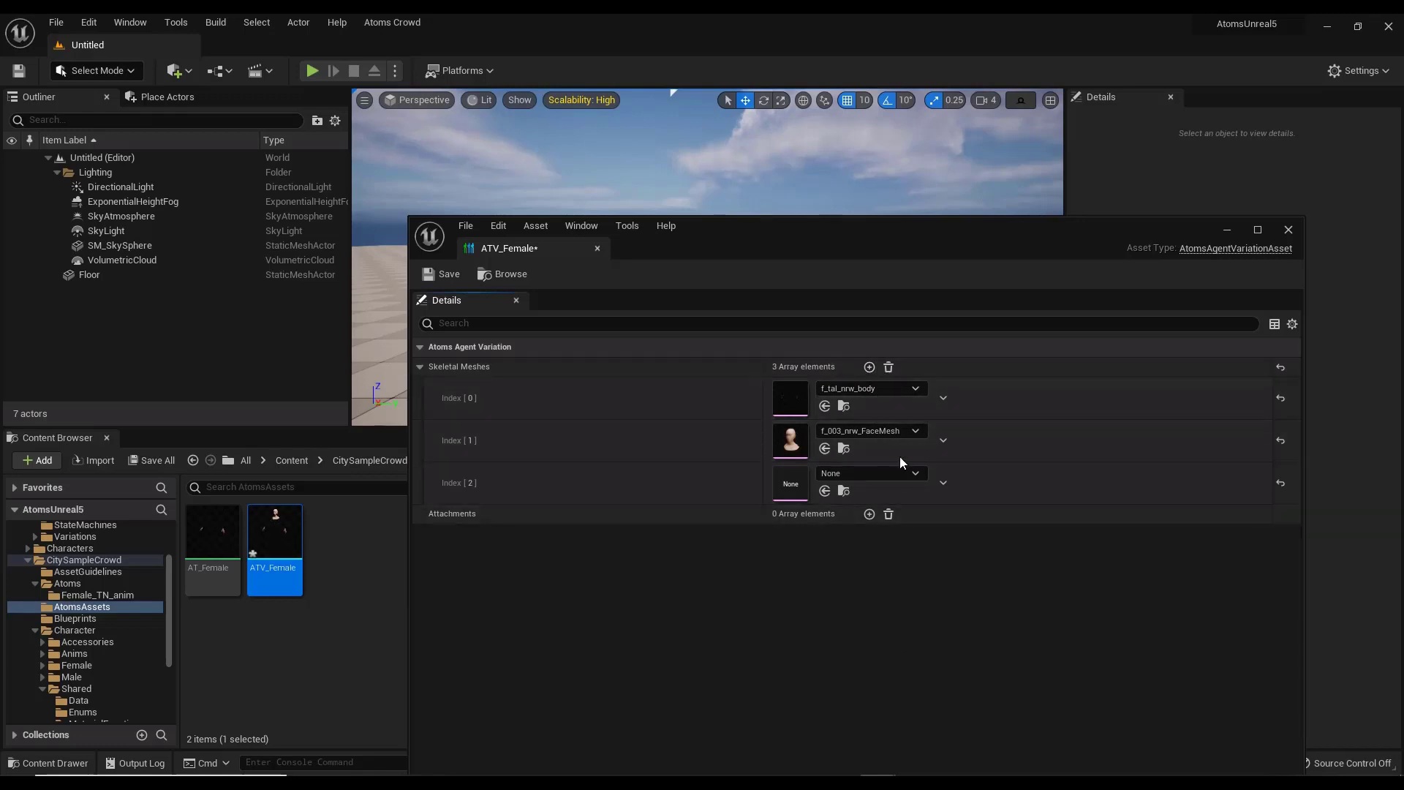
{"action": "left_click", "coordinate": [876, 475]}
{"action": "scroll", "coordinate": [952, 341], "scroll_direction": "down", "scroll_amount": 3}
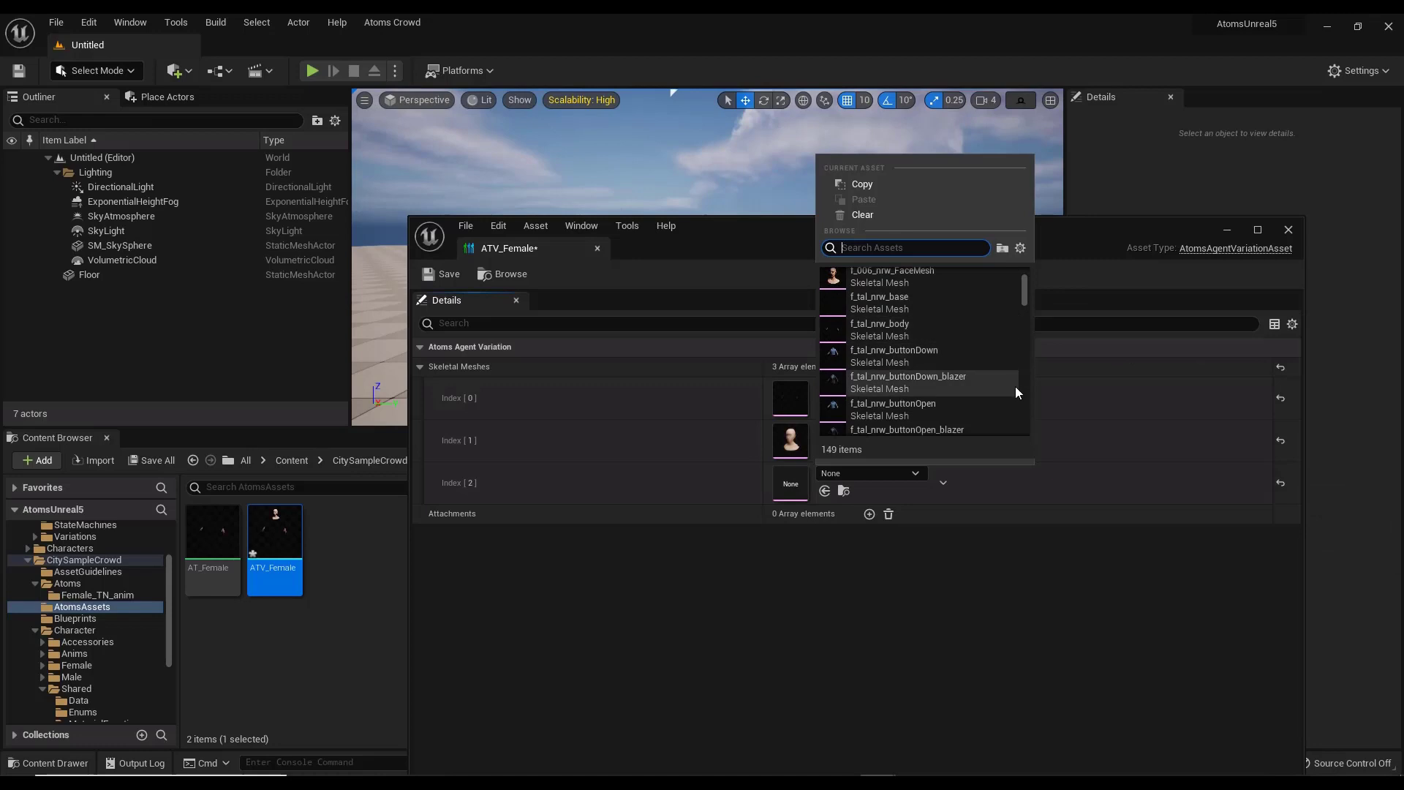
{"action": "left_click", "coordinate": [903, 355]}
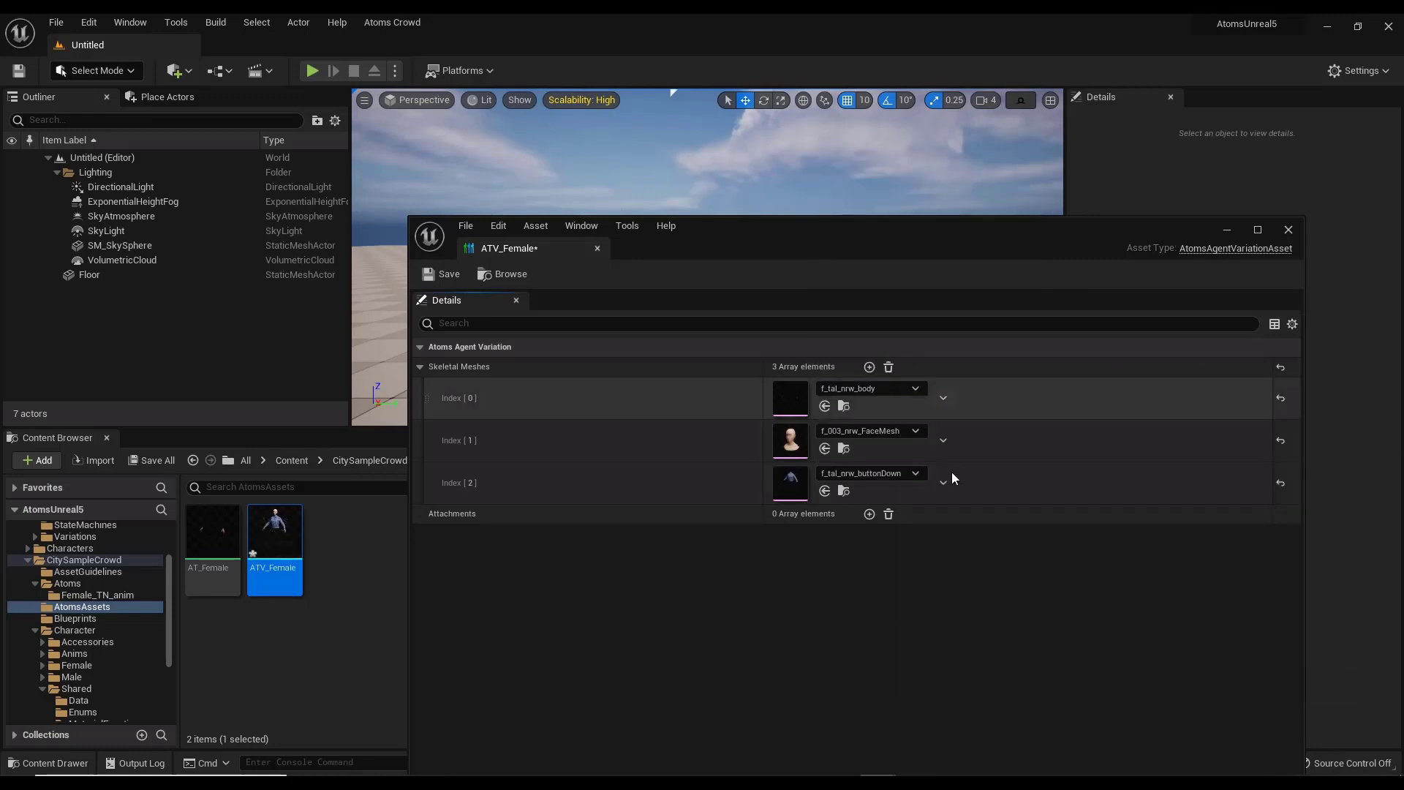
Add f_tal_nrw_jeans and f_tal_nrw_oxfords as the fourth and fifth skeletal meshes of the variation
{"action": "left_click", "coordinate": [870, 367]}
{"action": "left_click", "coordinate": [885, 511]}
{"action": "scroll", "coordinate": [906, 409], "scroll_direction": "down", "scroll_amount": 3}
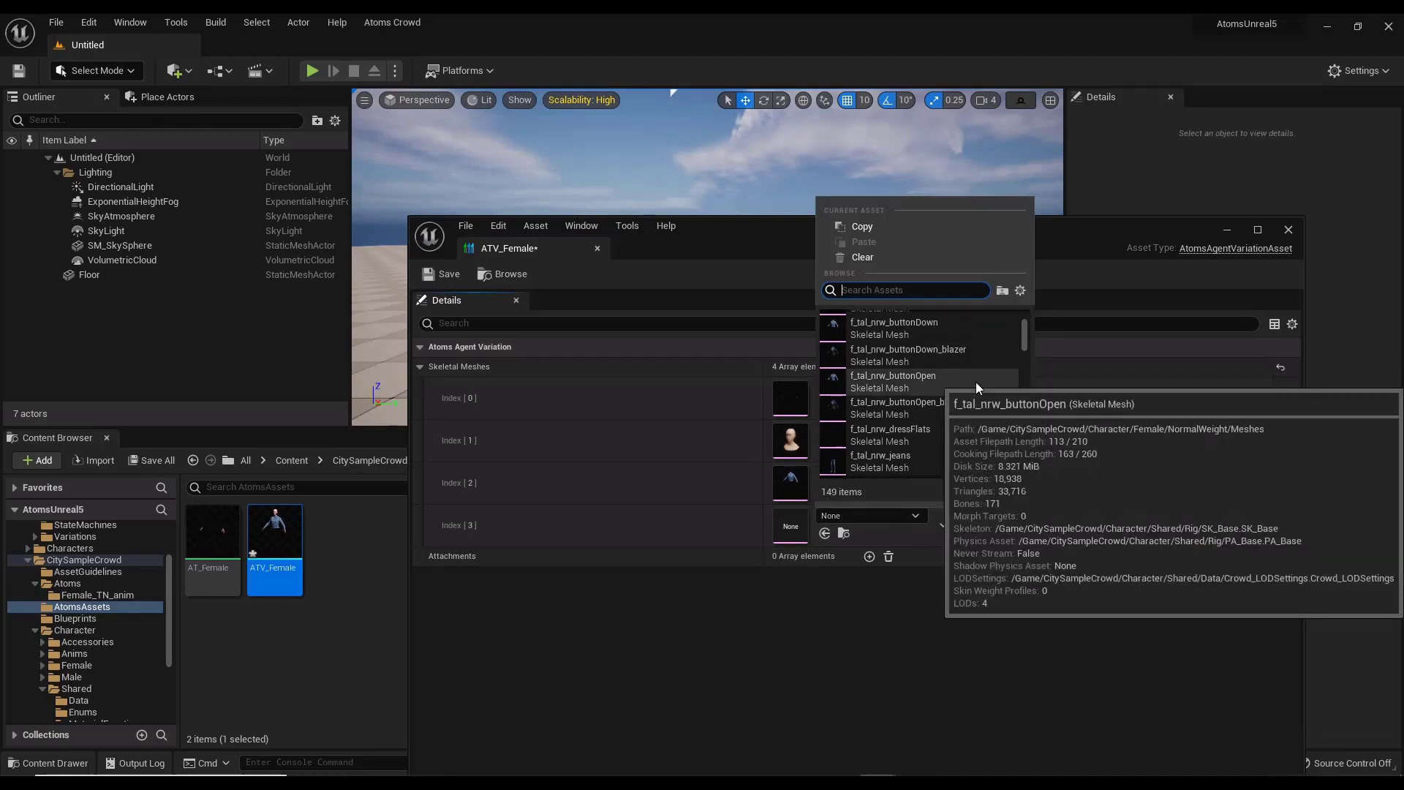
{"action": "left_click", "coordinate": [897, 462]}
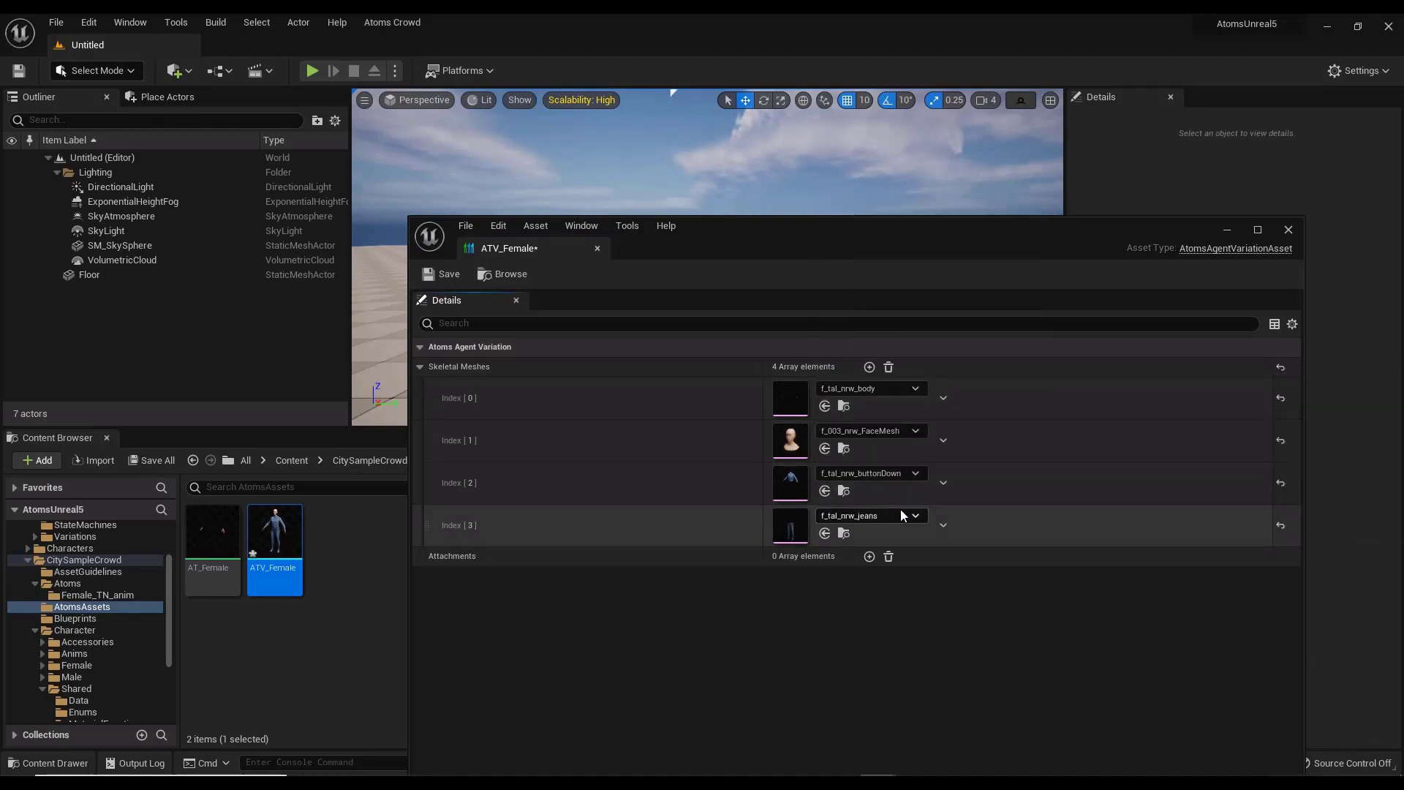
{"action": "left_click", "coordinate": [869, 367]}
{"action": "left_click", "coordinate": [911, 559]}
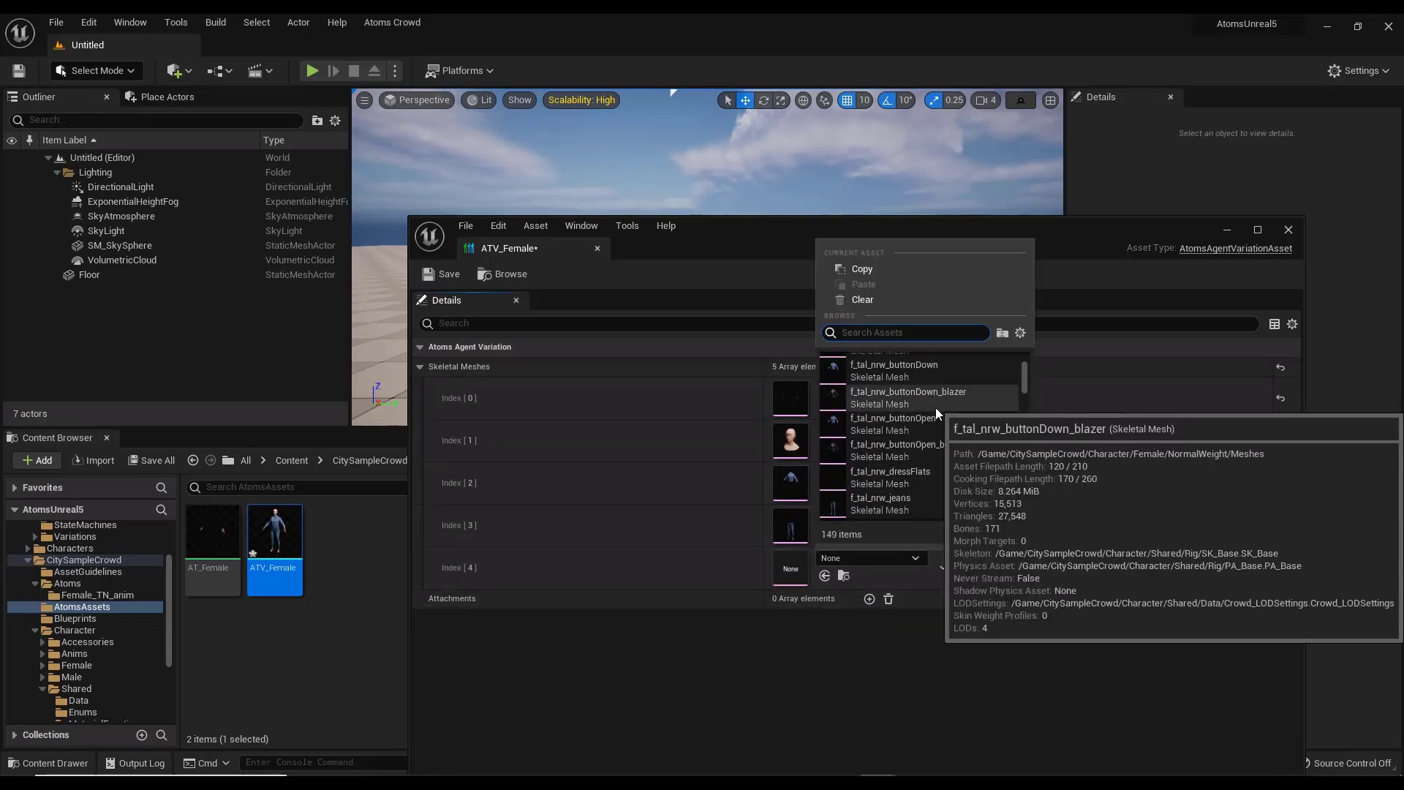
{"action": "scroll", "coordinate": [940, 413], "scroll_direction": "down", "scroll_amount": 3}
{"action": "scroll", "coordinate": [945, 419], "scroll_direction": "down", "scroll_amount": 2}
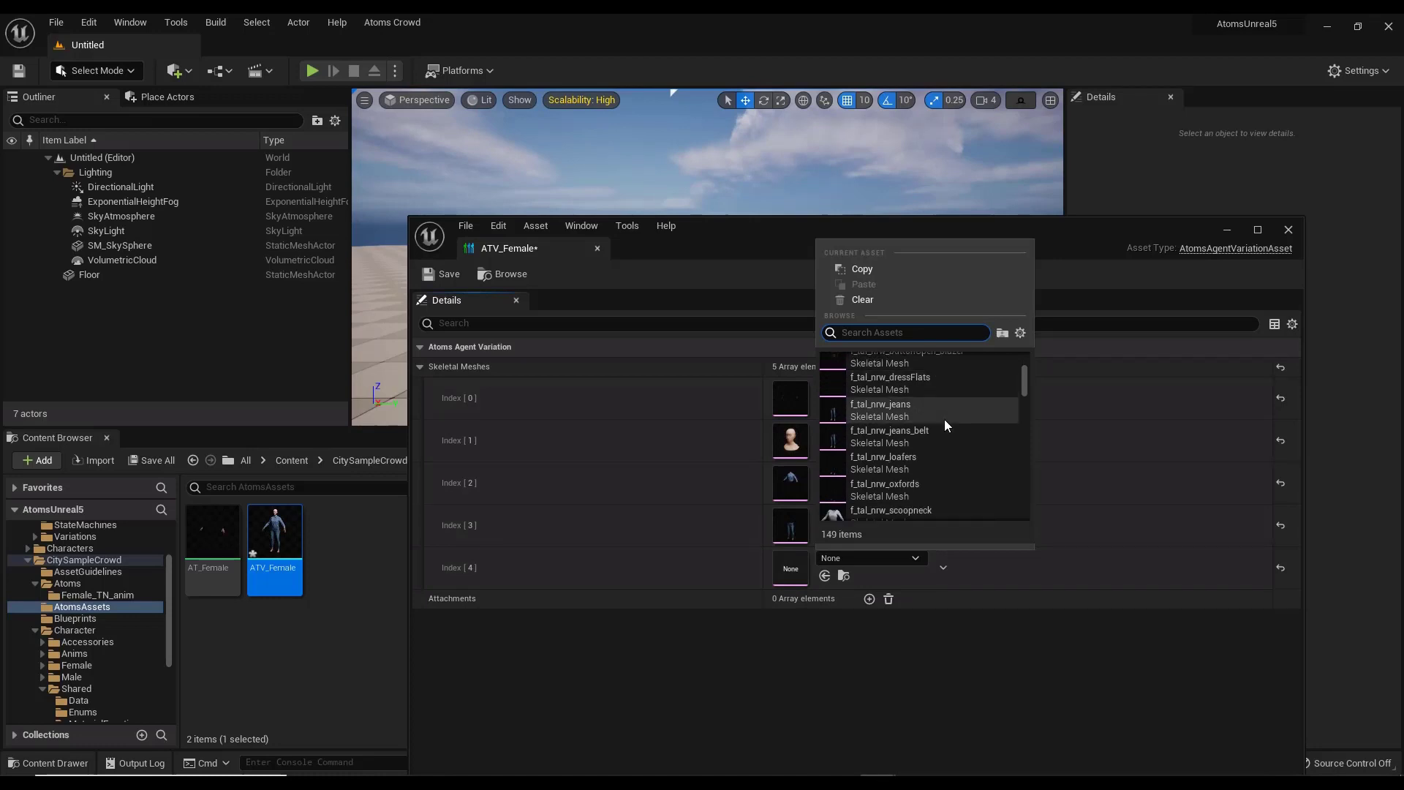
{"action": "left_click", "coordinate": [904, 487]}
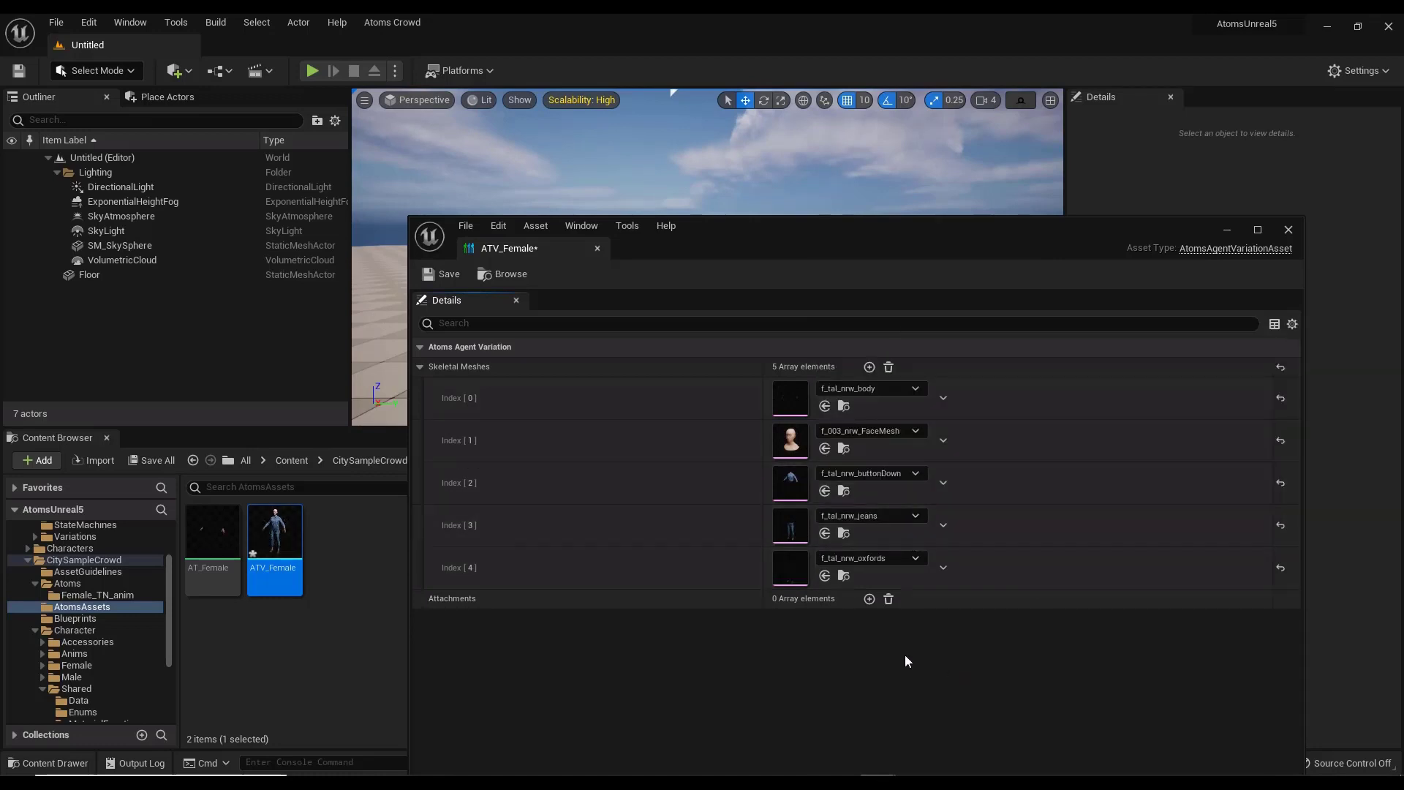
Add one attachment to the variation and set its bone name to head
{"action": "left_click_drag", "start_coordinate": [765, 235], "coordinate": [797, 180]}
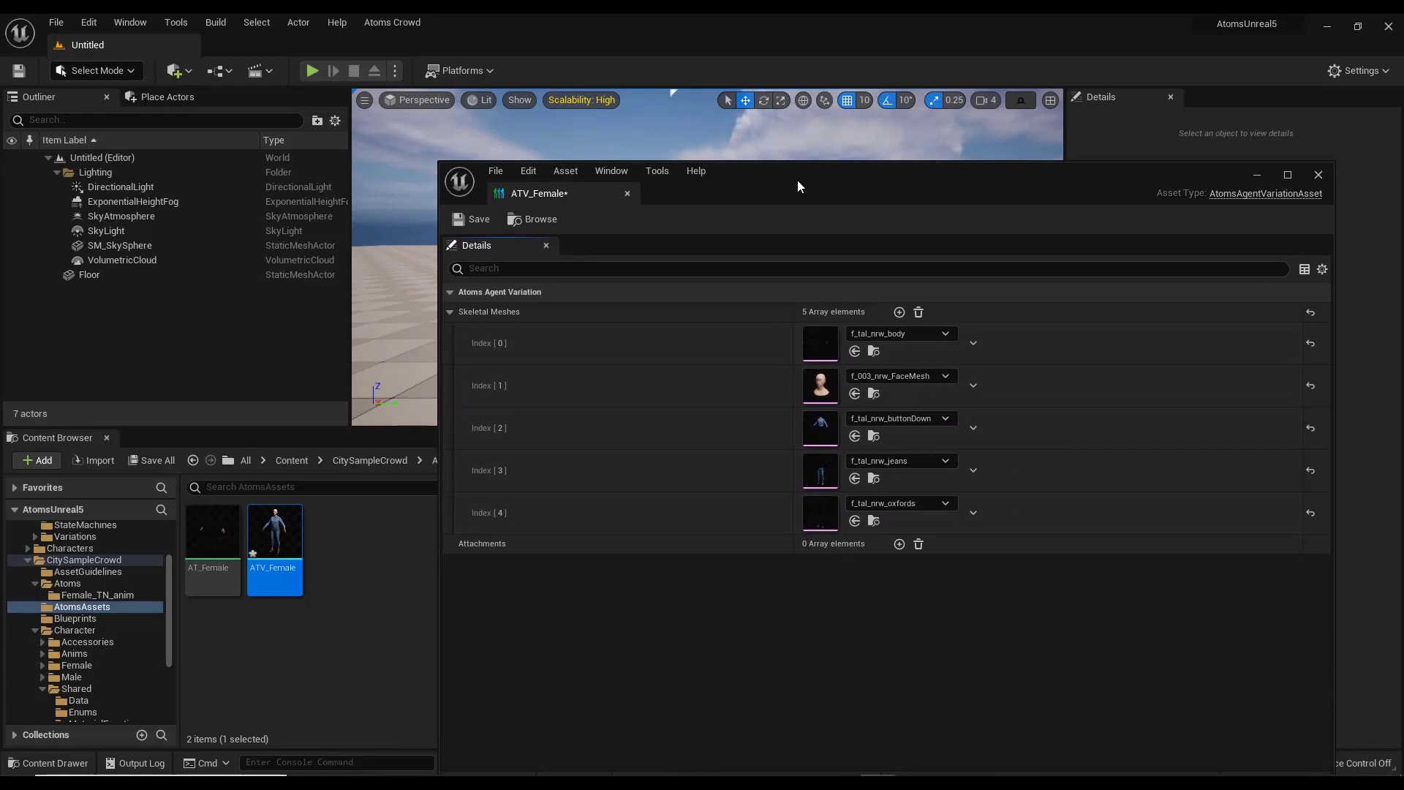
{"action": "left_click", "coordinate": [900, 544]}
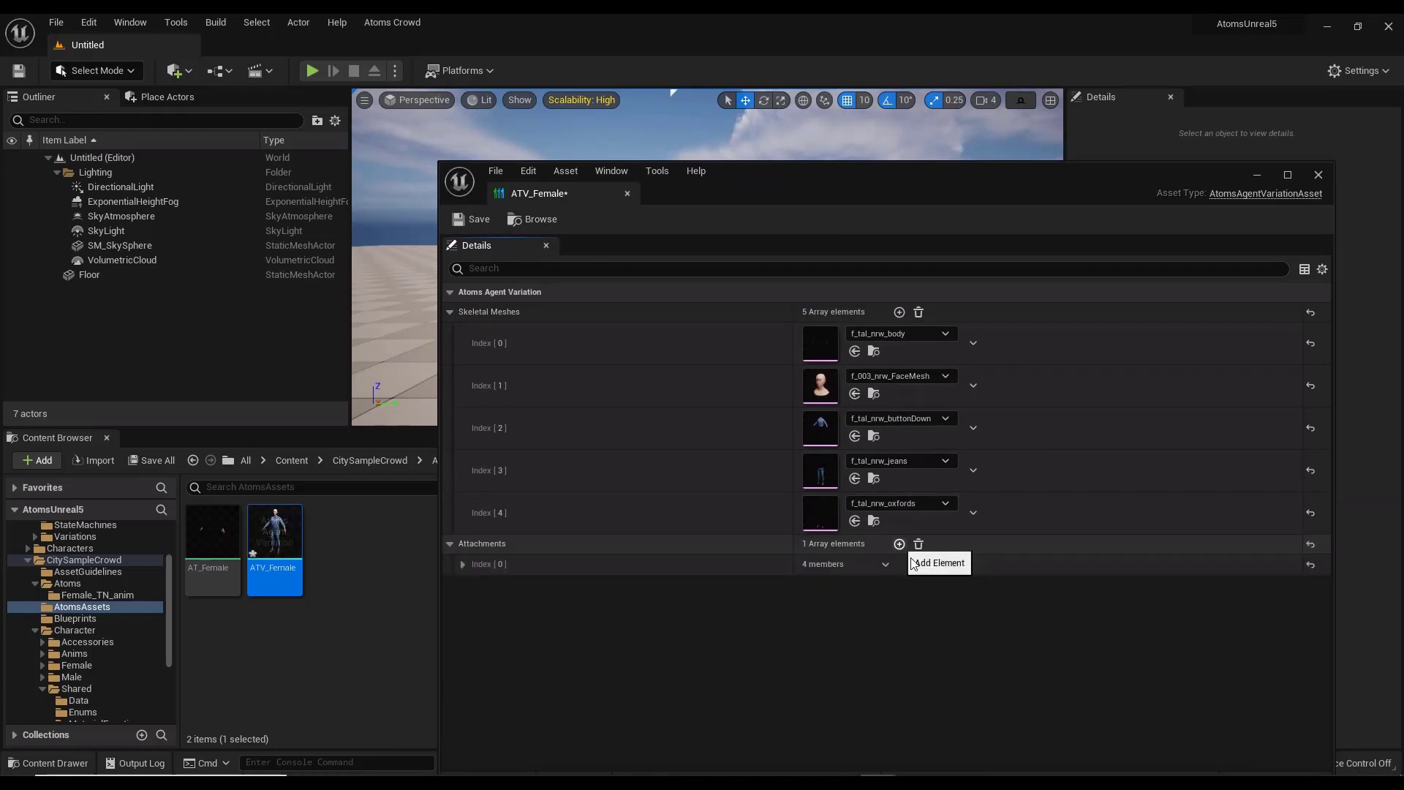
{"action": "left_click", "coordinate": [462, 565]}
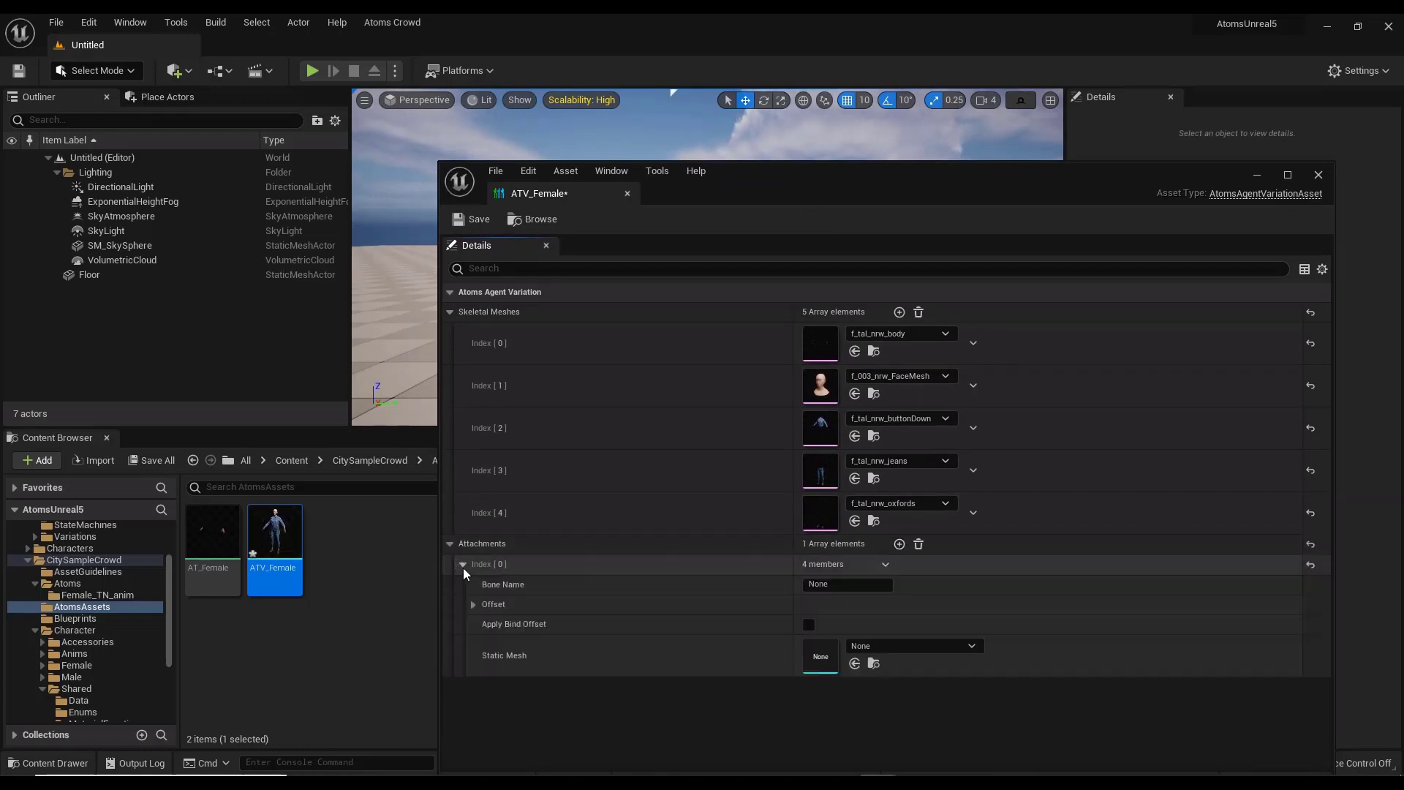
{"action": "left_click", "coordinate": [836, 585]}
{"action": "type", "text": "head"}
{"action": "key", "text": "Return"}
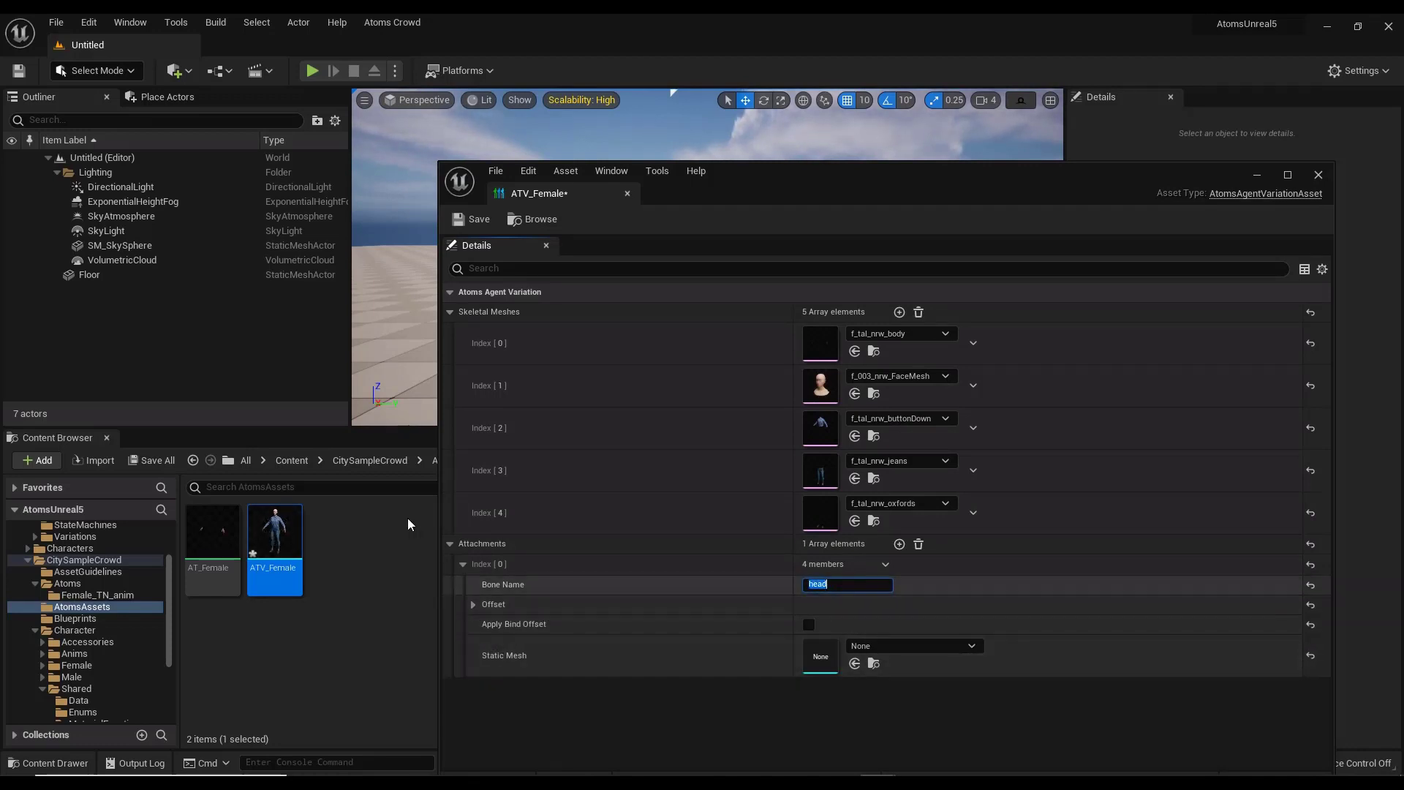
Assign Hair_S_LowPonytail_CardsMesh_Group0_LOD2 from the female f_003 character's inner Hair folder as the head attachment's static mesh
{"action": "left_click", "coordinate": [371, 459]}
{"action": "left_click_drag", "start_coordinate": [726, 191], "coordinate": [899, 162]}
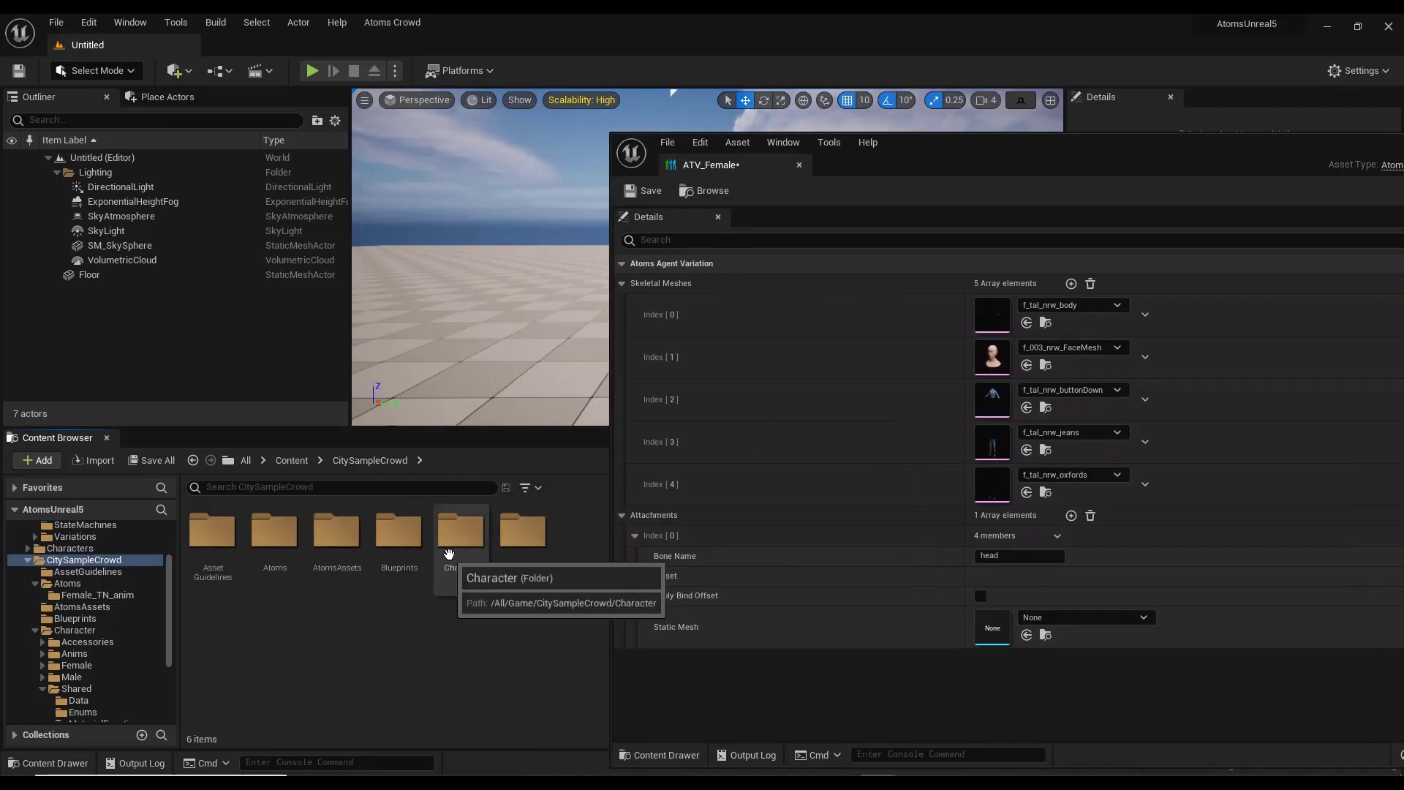
{"action": "double_click", "coordinate": [462, 530]}
{"action": "double_click", "coordinate": [336, 530]}
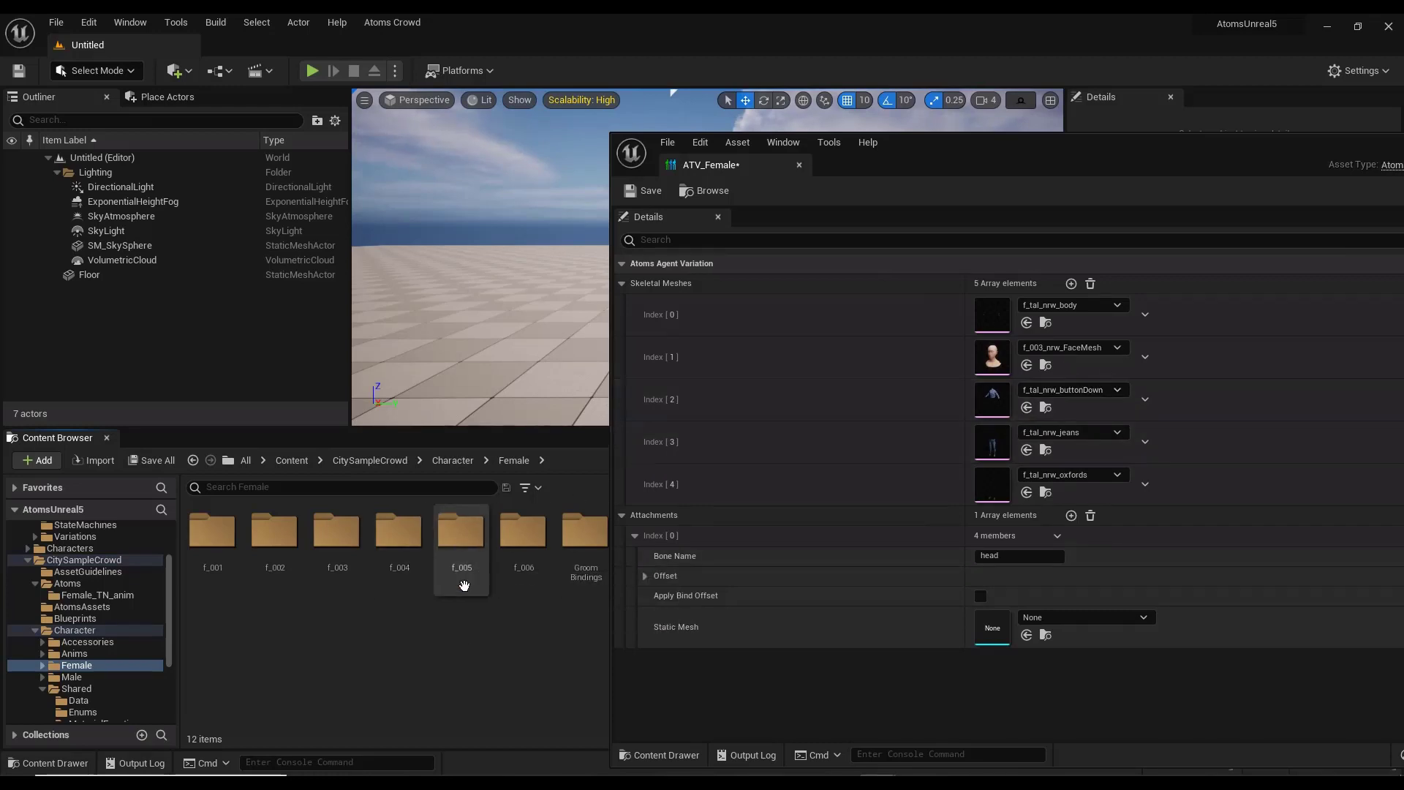
{"action": "left_click", "coordinate": [357, 538]}
{"action": "double_click", "coordinate": [357, 538]}
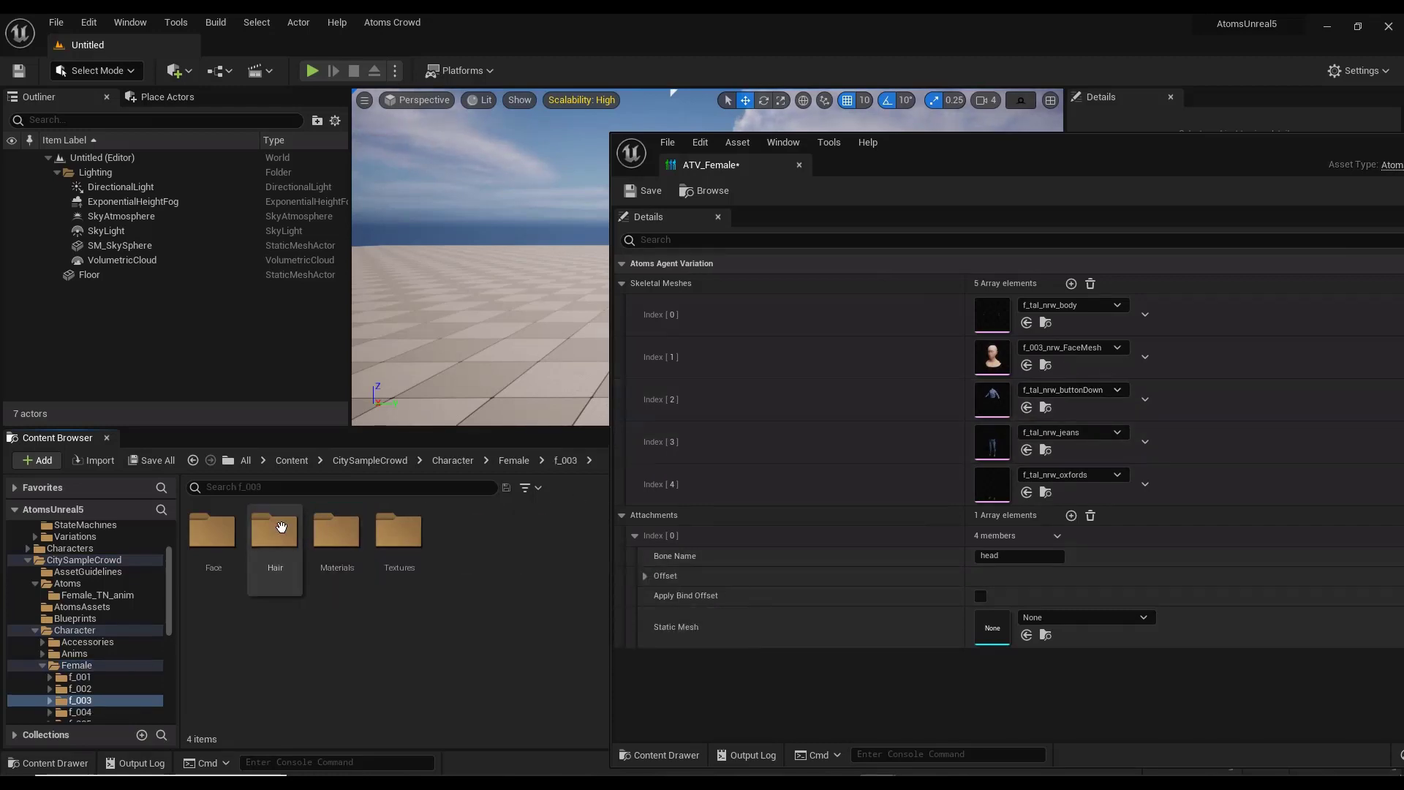
{"action": "double_click", "coordinate": [287, 568]}
{"action": "double_click", "coordinate": [212, 532]}
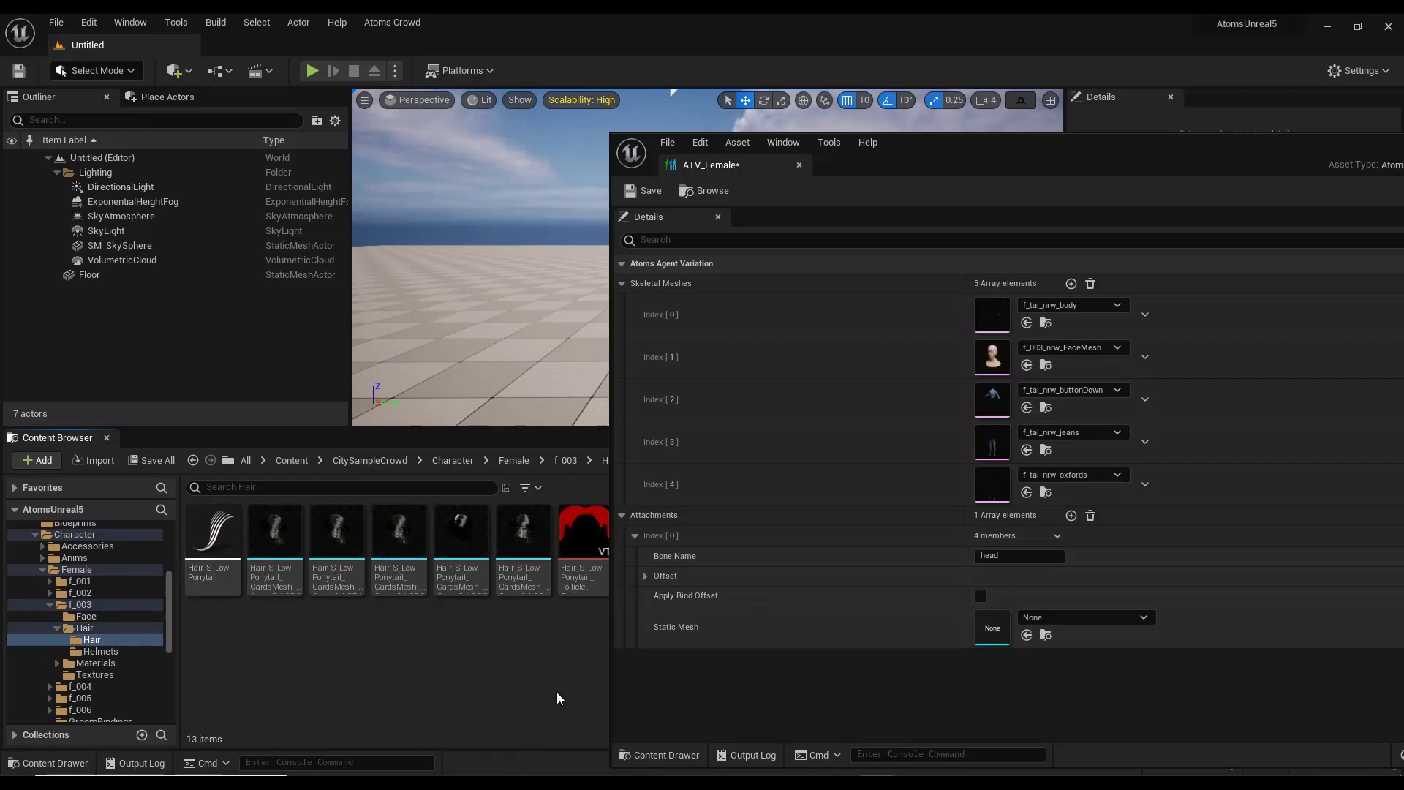
{"action": "left_click_drag", "start_coordinate": [399, 547], "coordinate": [1018, 629]}
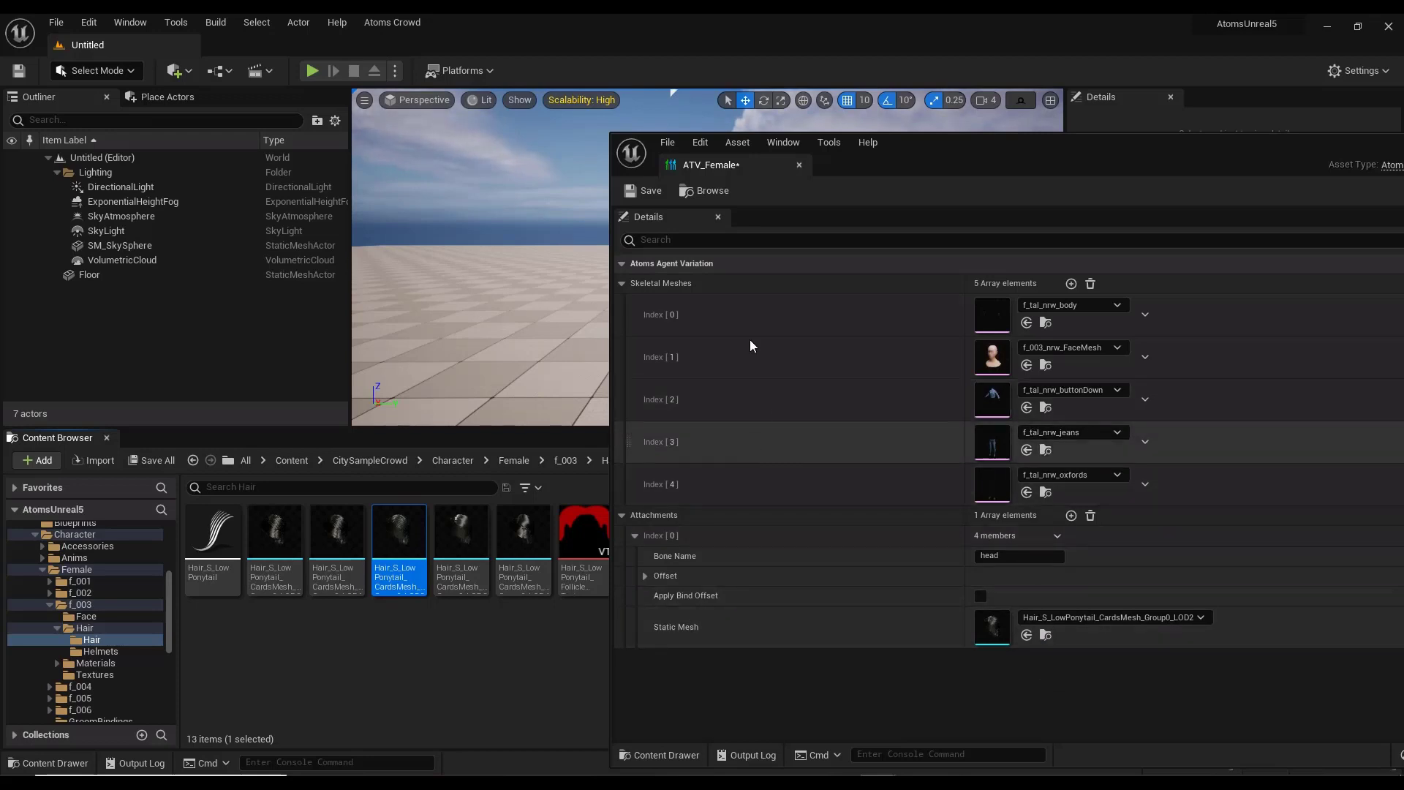
Save the ATV_Female variation asset and close its editor
{"action": "left_click", "coordinate": [645, 192]}
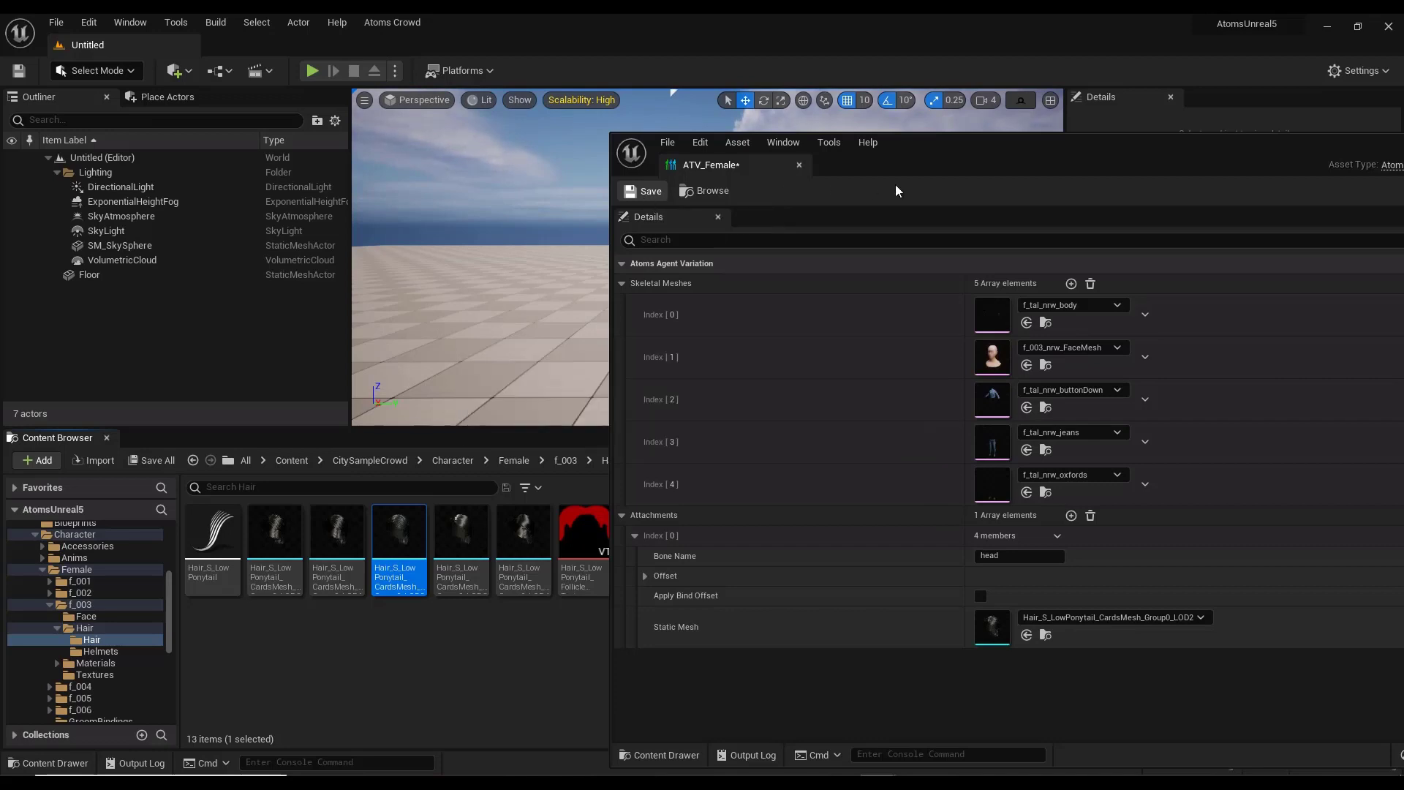
{"action": "left_click_drag", "start_coordinate": [1020, 151], "coordinate": [708, 223]}
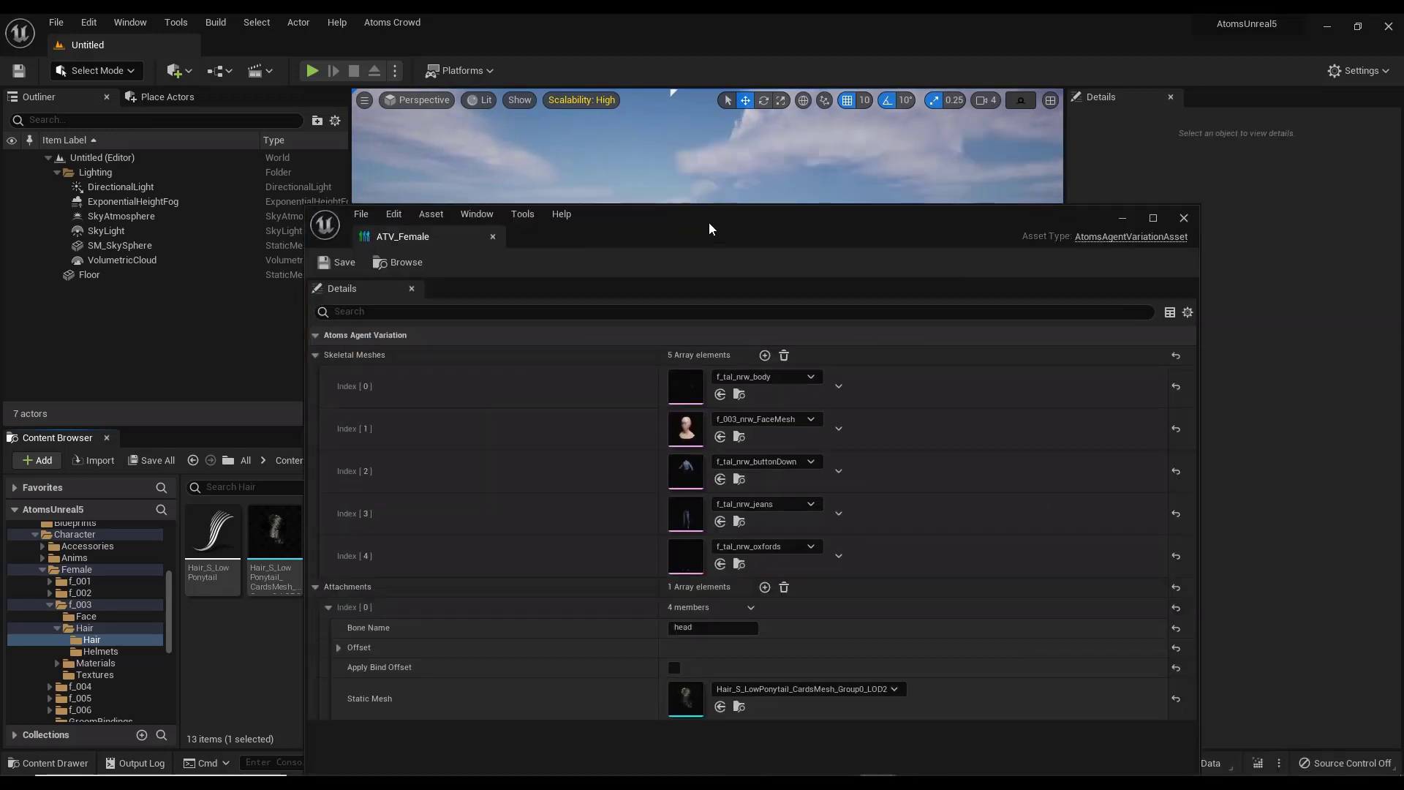
{"action": "left_click", "coordinate": [1184, 219]}
Assign ATV_Female as the skin asset of the AT_Female agent type in CitySampleCrowd/AtomsAssets, and save the agent type
{"action": "left_click", "coordinate": [370, 460]}
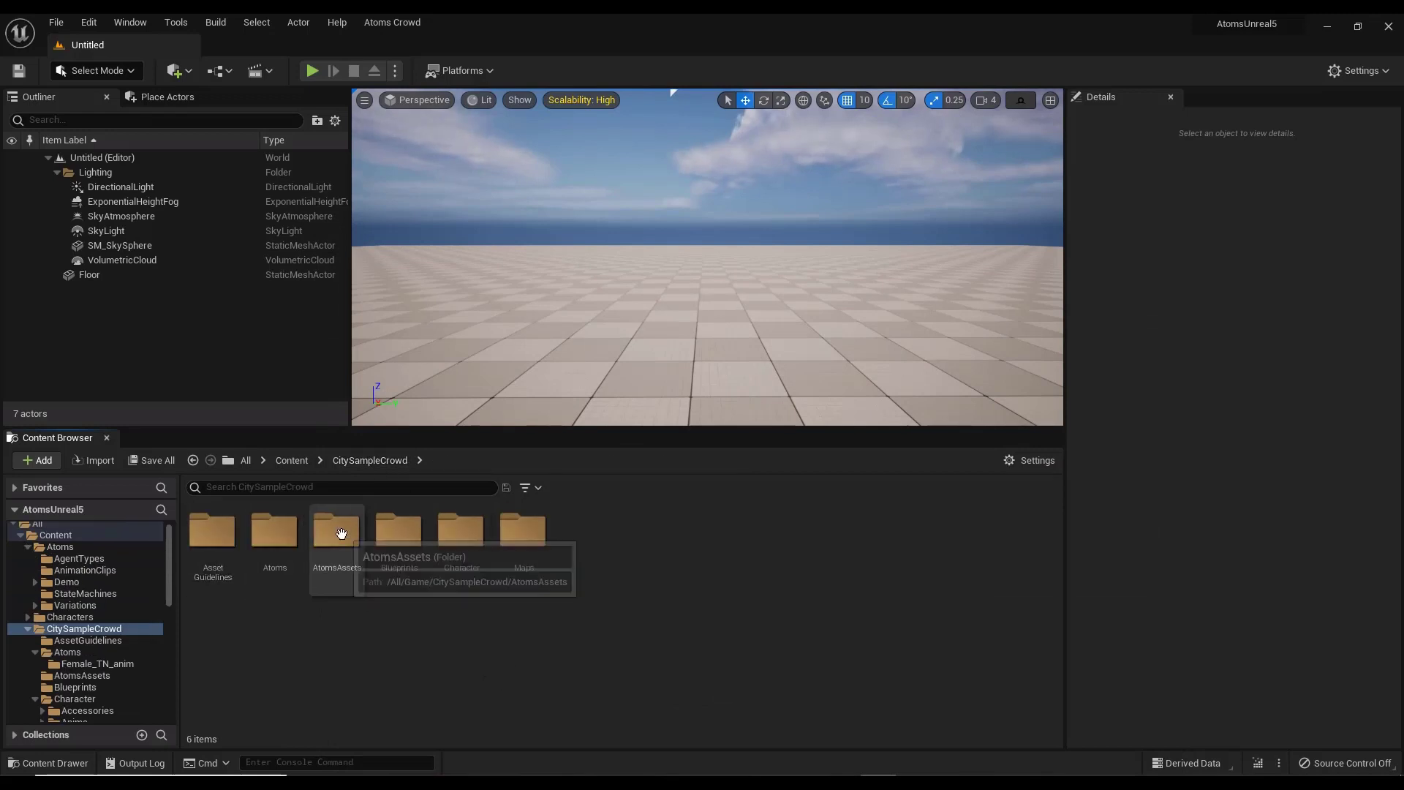
{"action": "double_click", "coordinate": [324, 579]}
{"action": "left_click", "coordinate": [233, 550]}
{"action": "double_click", "coordinate": [234, 550]}
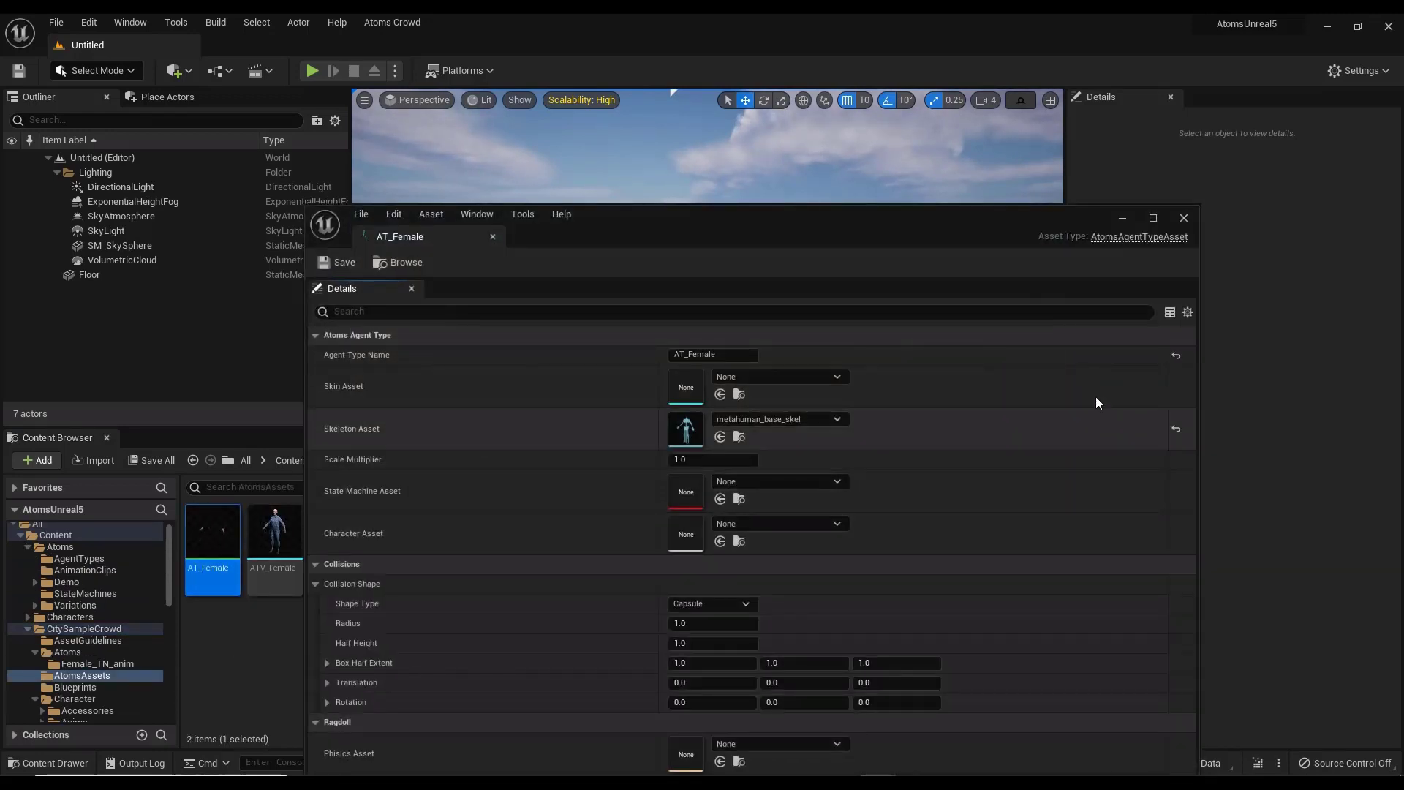
{"action": "left_click", "coordinate": [759, 374]}
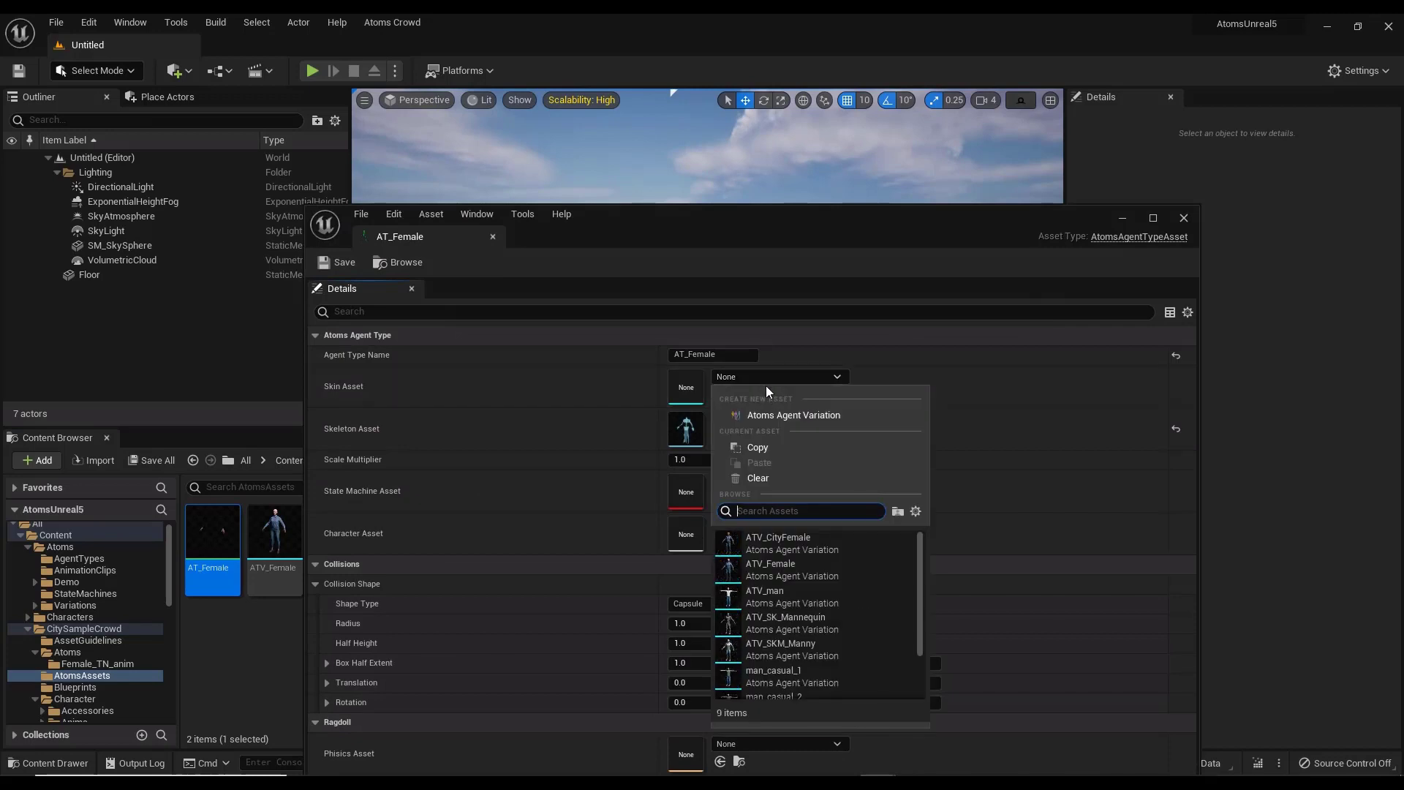
{"action": "left_click", "coordinate": [791, 571]}
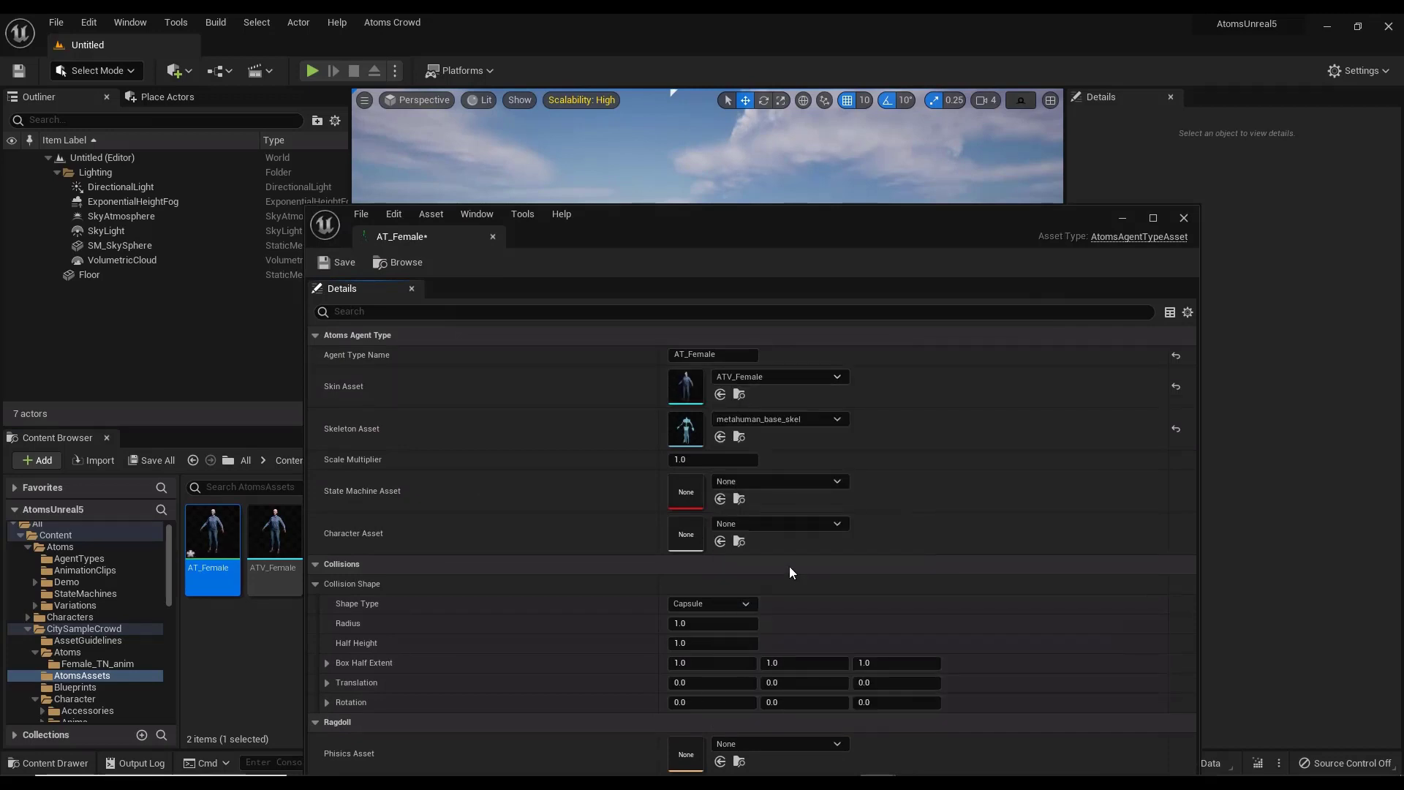
{"action": "left_click", "coordinate": [342, 263]}
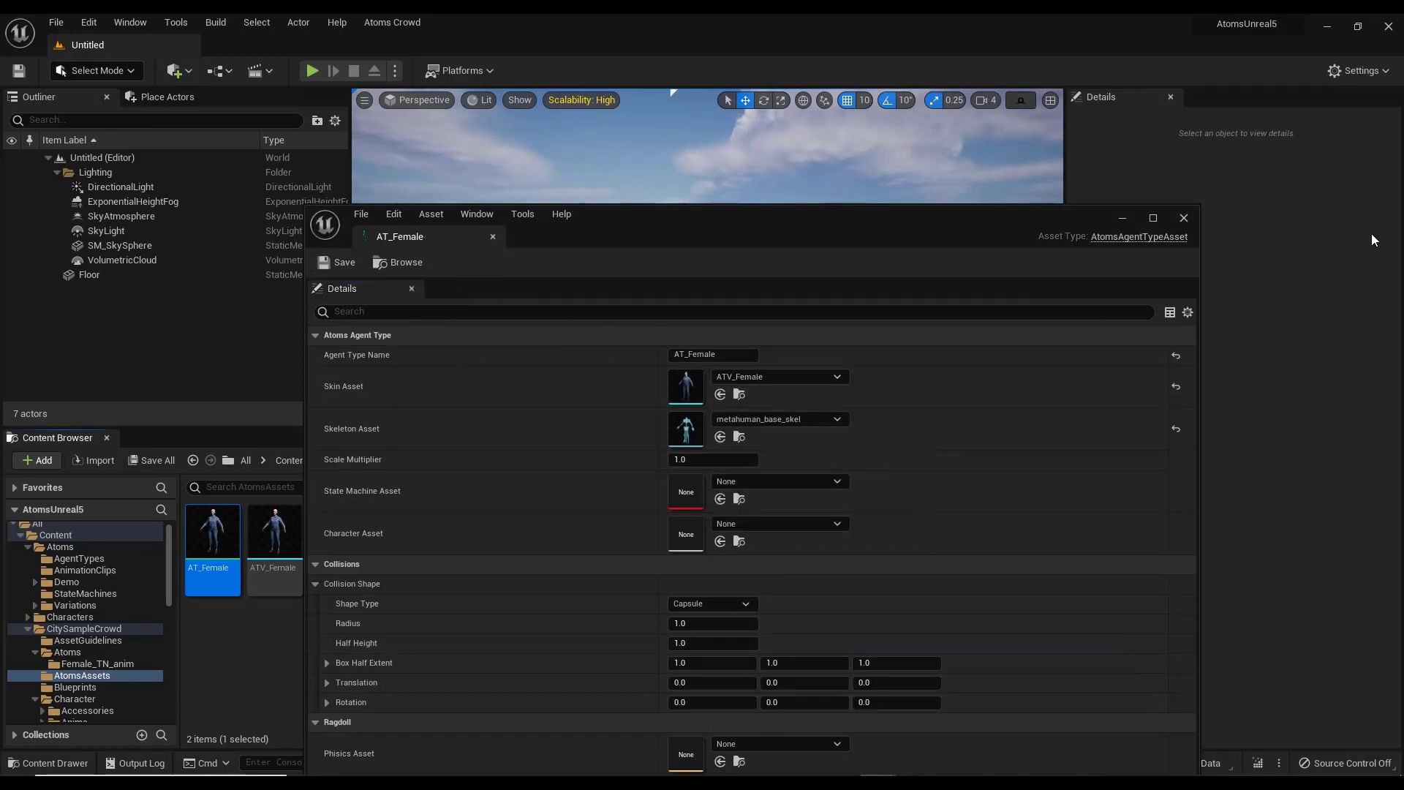
{"action": "left_click", "coordinate": [1184, 218]}
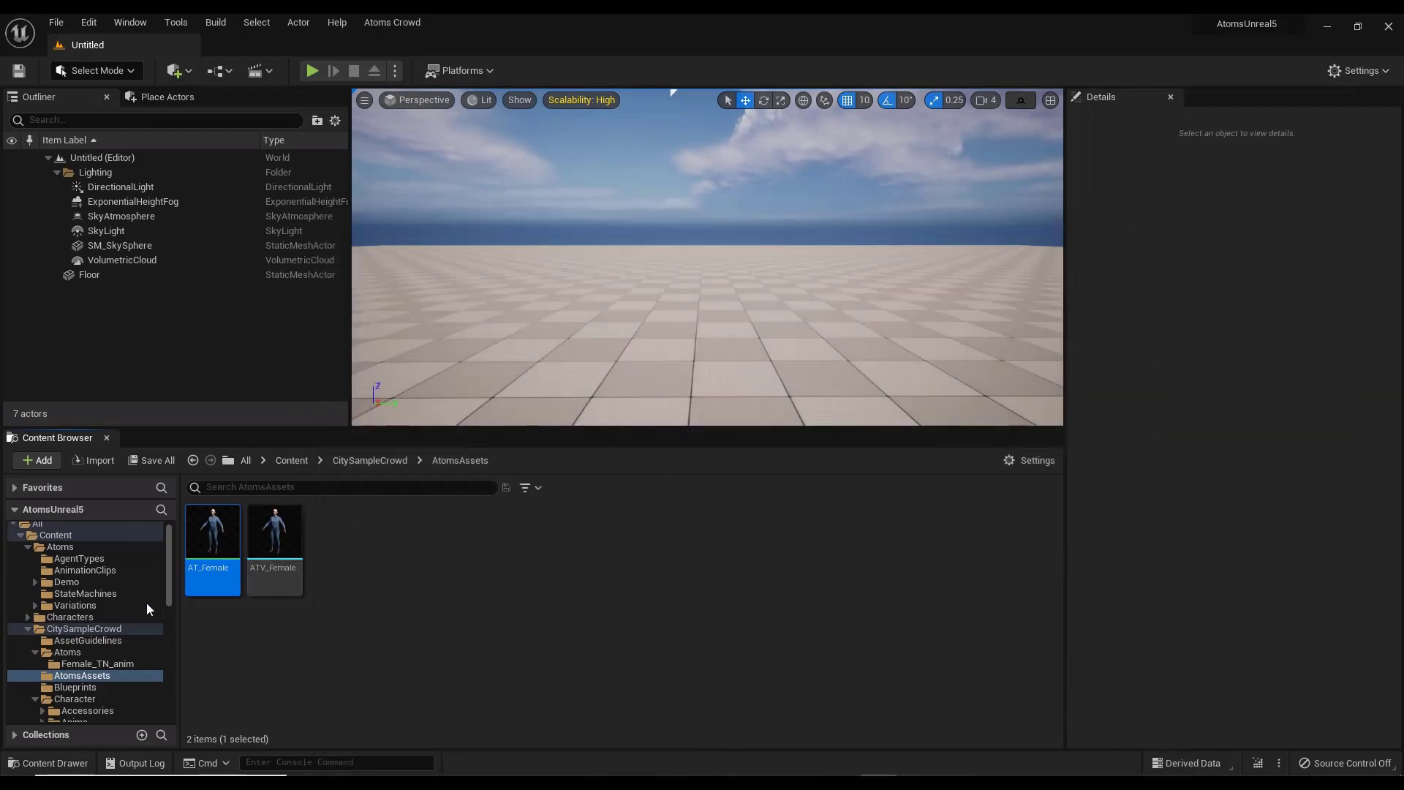
Place an Atoms Agent Group actor on the floor near the middle of the level
{"action": "left_click", "coordinate": [178, 71]}
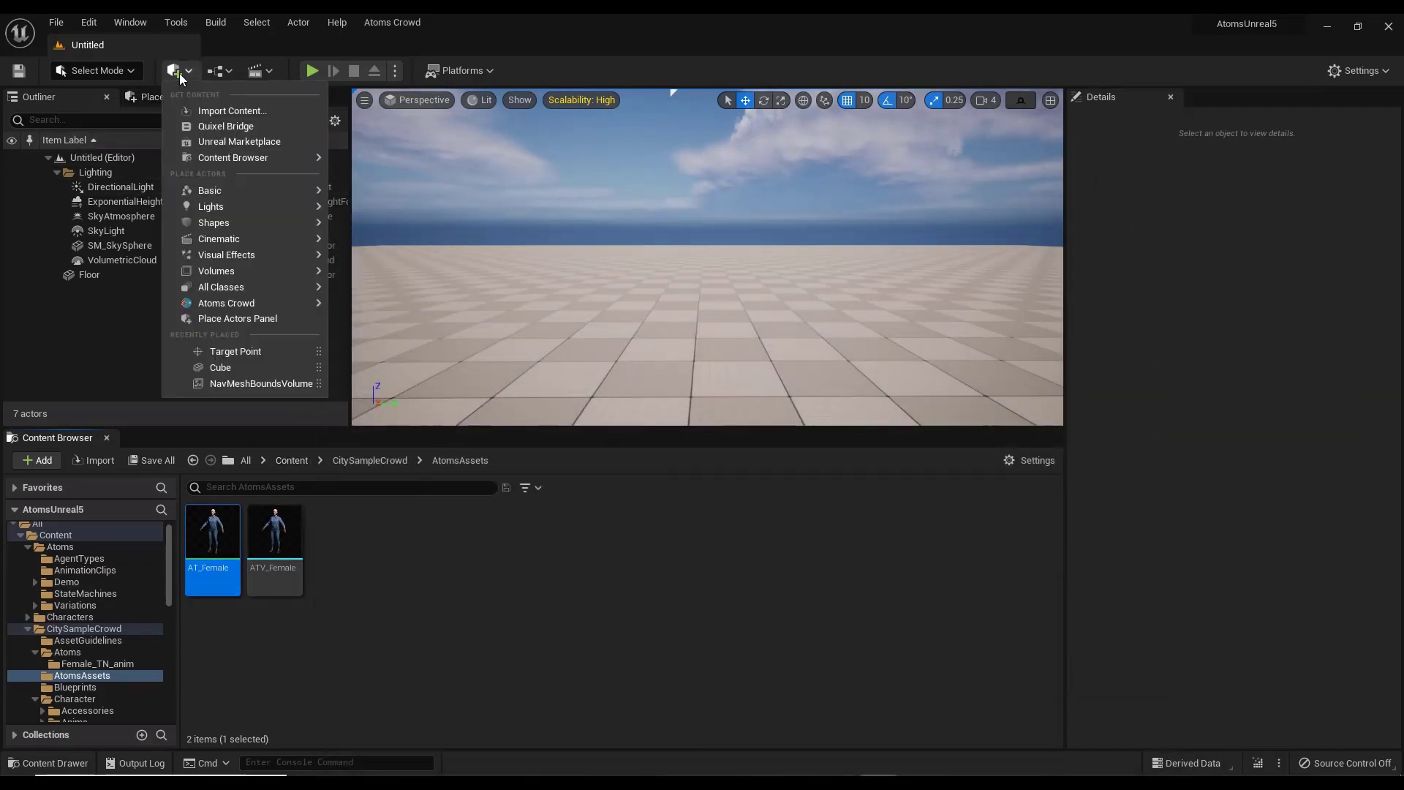
{"action": "mouse_move", "coordinate": [266, 304]}
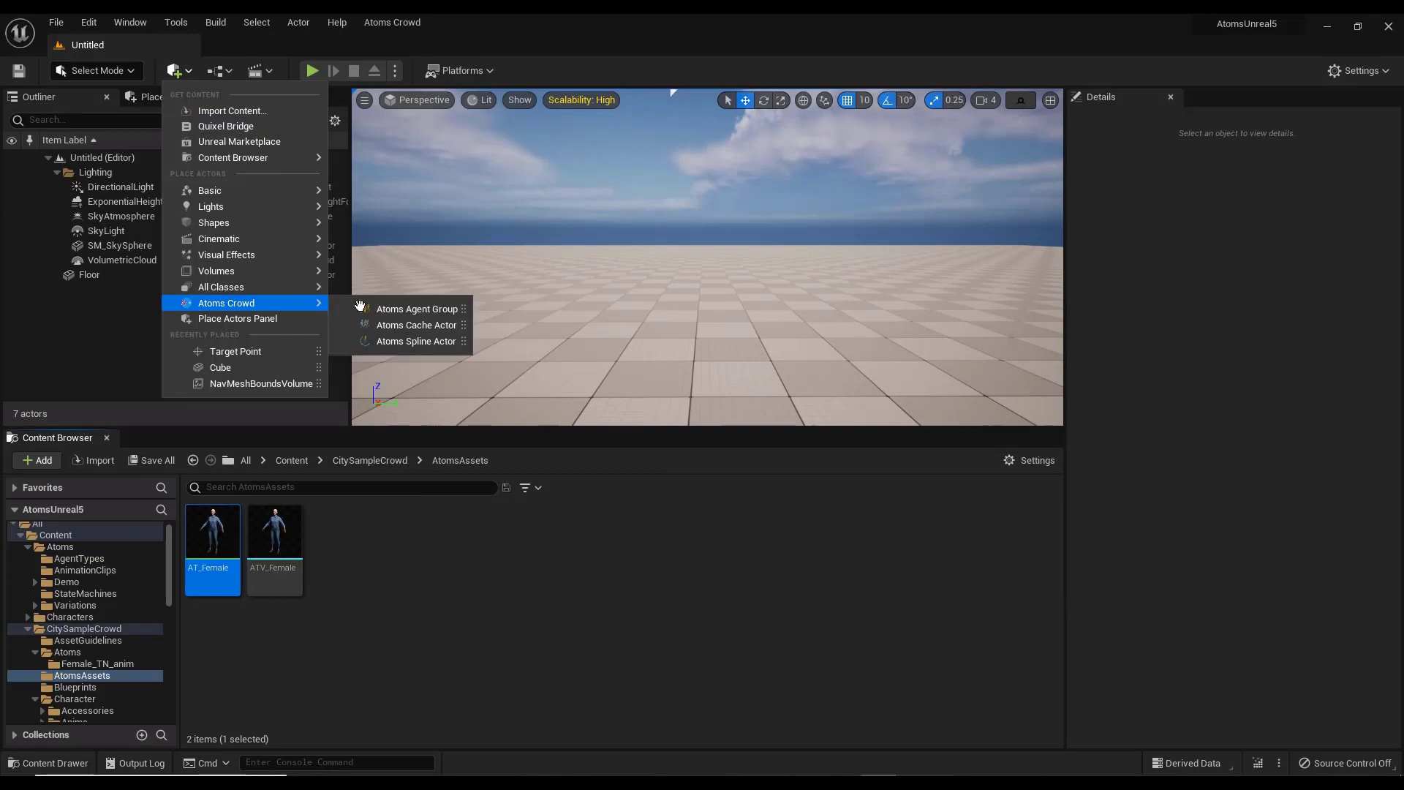
{"action": "left_click_drag", "start_coordinate": [382, 306], "coordinate": [690, 335]}
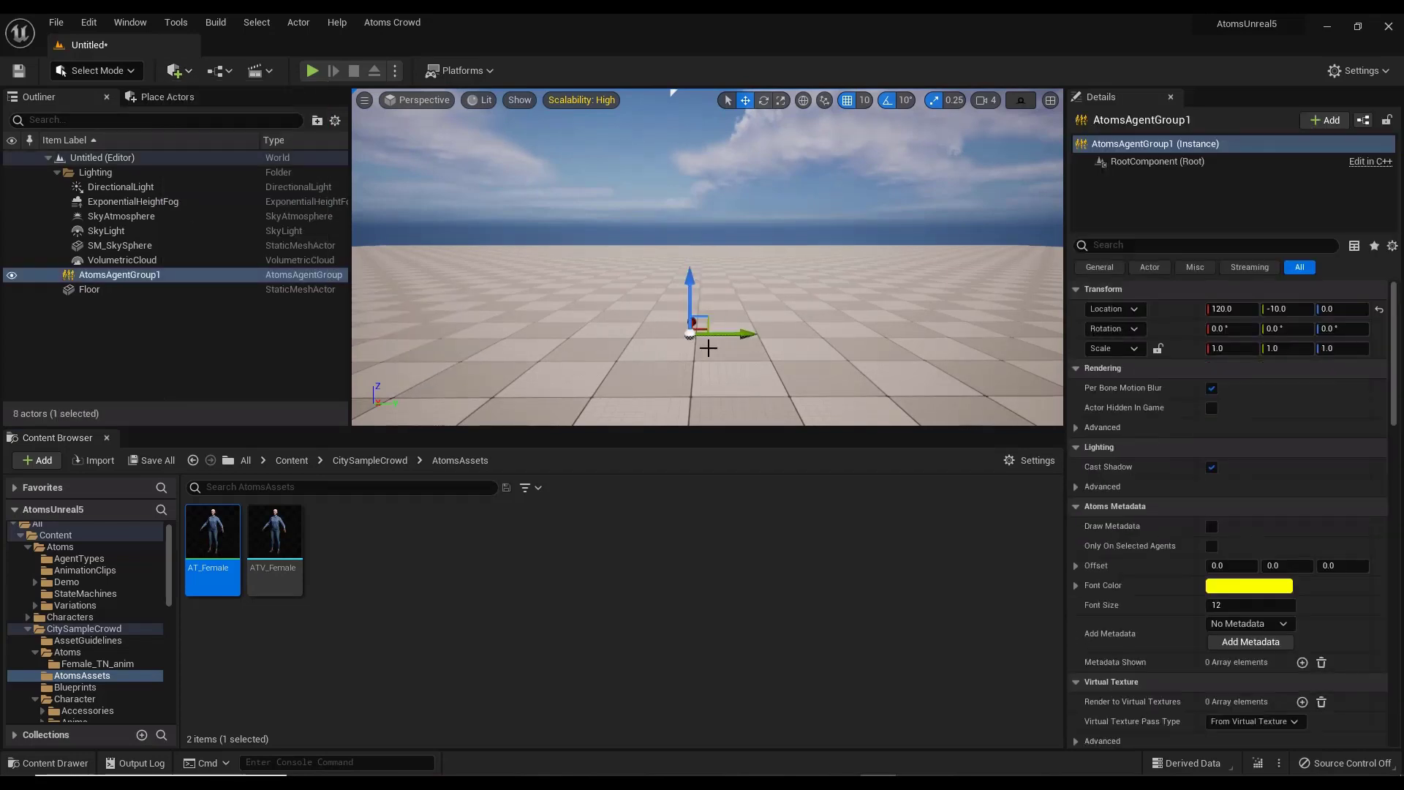
Add a Grid Layout behaviour component to the agent group and set its agent type to AT_Female
{"action": "left_click", "coordinate": [1341, 129]}
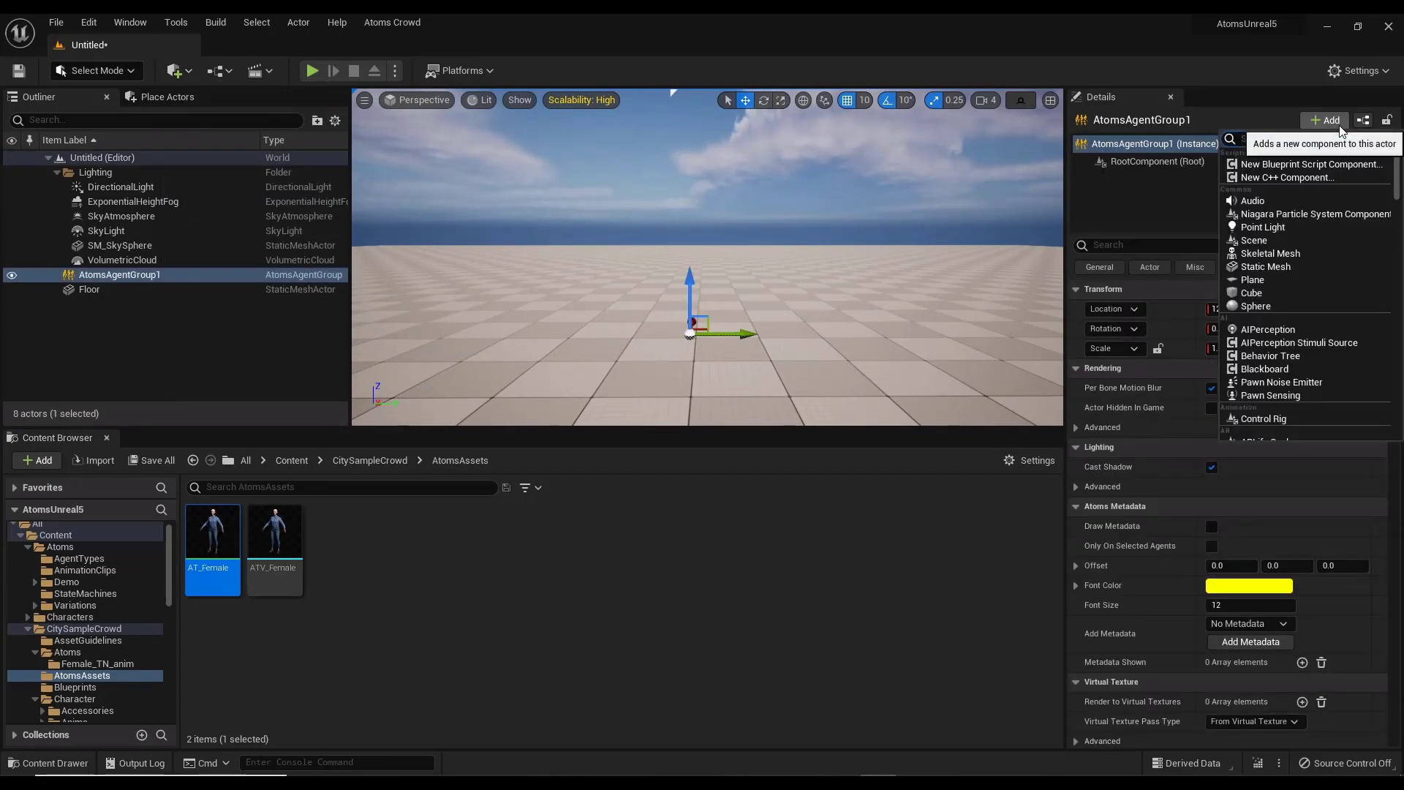
{"action": "type", "text": "grid"}
{"action": "left_click", "coordinate": [1306, 164]}
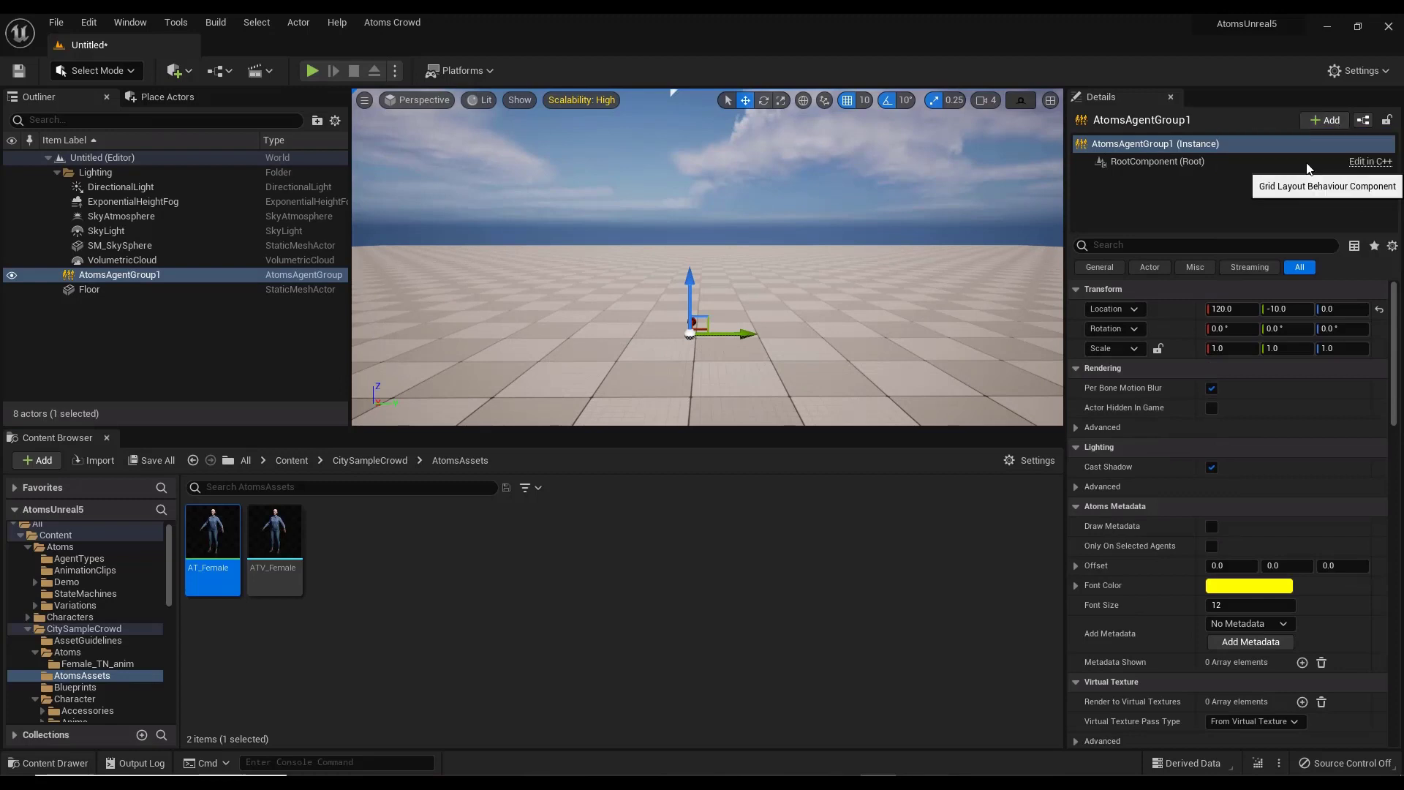
{"action": "left_click", "coordinate": [1269, 311]}
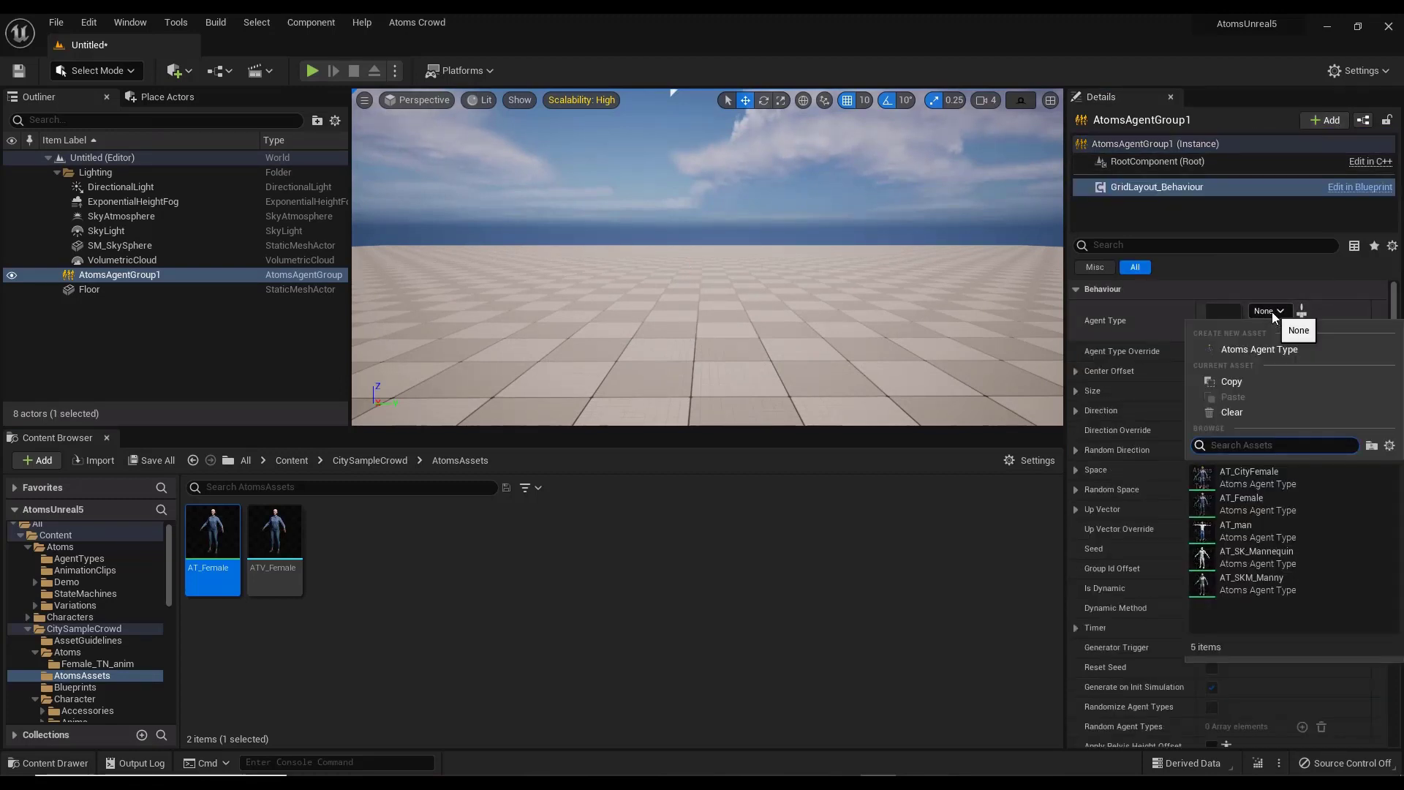
{"action": "left_click", "coordinate": [1265, 503]}
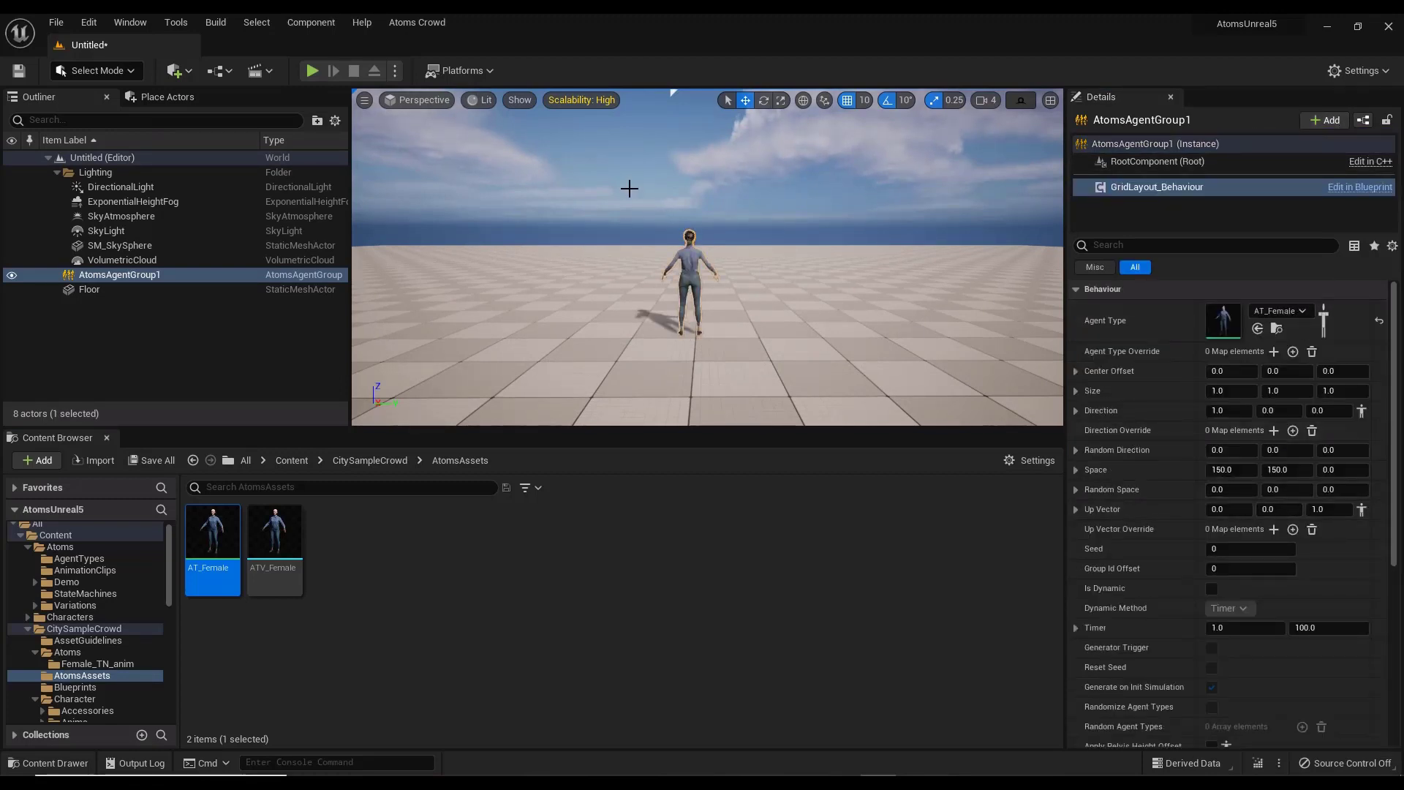
Set the X value of the grid layout's direction to -1 so the agent faces the camera
{"action": "mouse_move", "coordinate": [708, 256]}
{"action": "right_mouse_down"}
{"action": "mouse_move", "coordinate": [754, 263]}
{"action": "mouse_move", "coordinate": [840, 321]}
{"action": "mouse_move", "coordinate": [724, 241]}
{"action": "mouse_move", "coordinate": [696, 259]}
{"action": "right_mouse_up"}
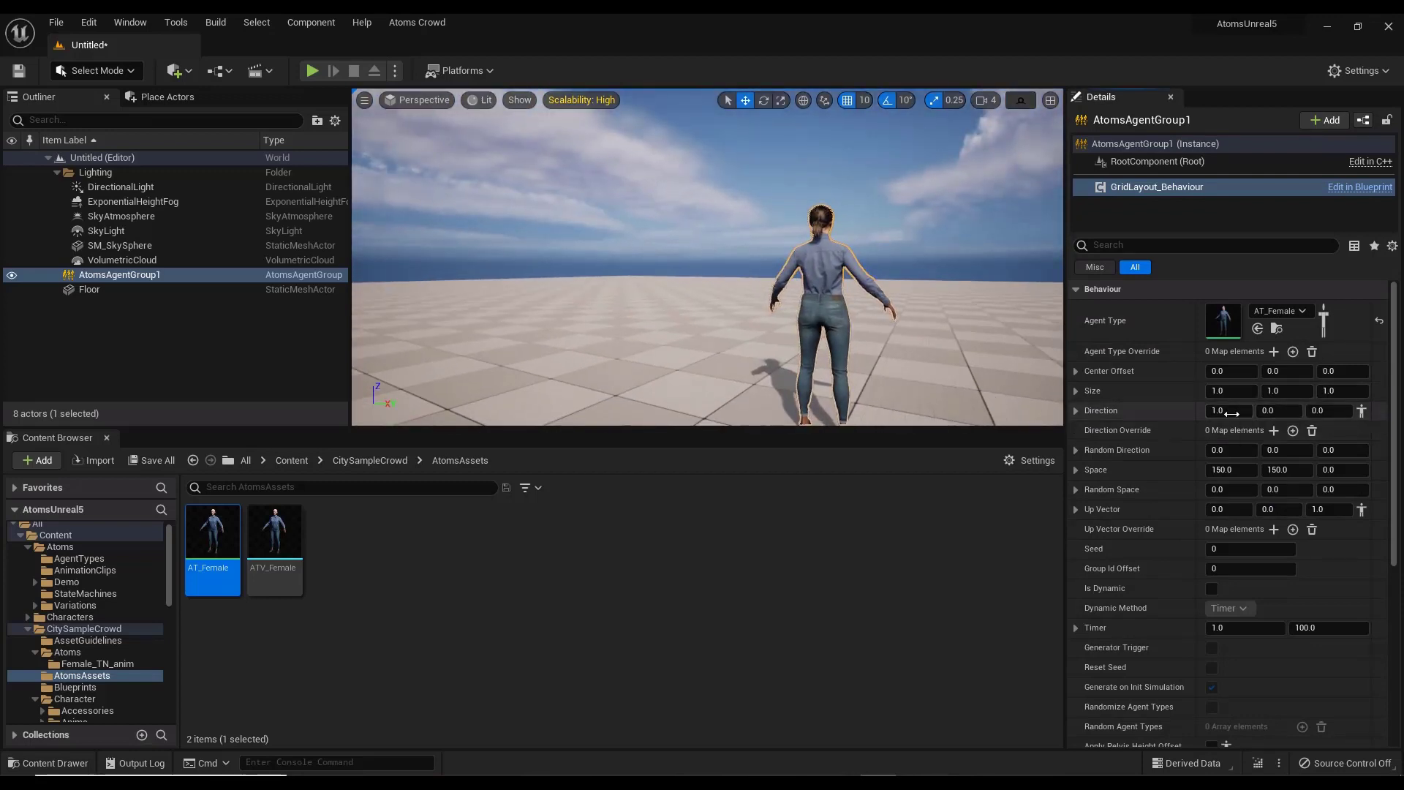
{"action": "left_click", "coordinate": [1231, 413]}
{"action": "type", "text": "-1"}
{"action": "key", "text": "Return"}
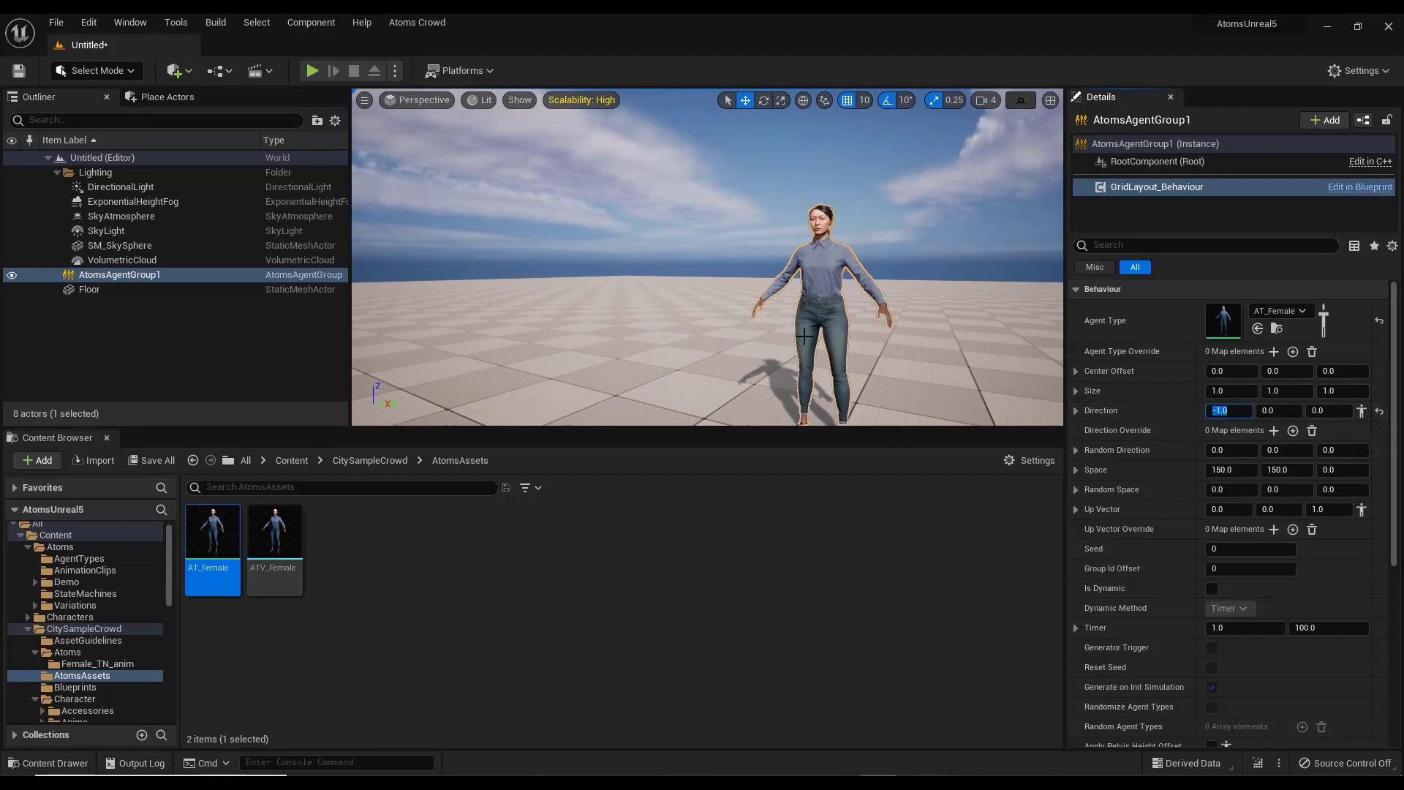
Examine the agent's face, hair and clothing up close with the viewport camera speed at 2
{"action": "right_click_drag", "start_coordinate": [841, 278], "coordinate": [878, 337]}
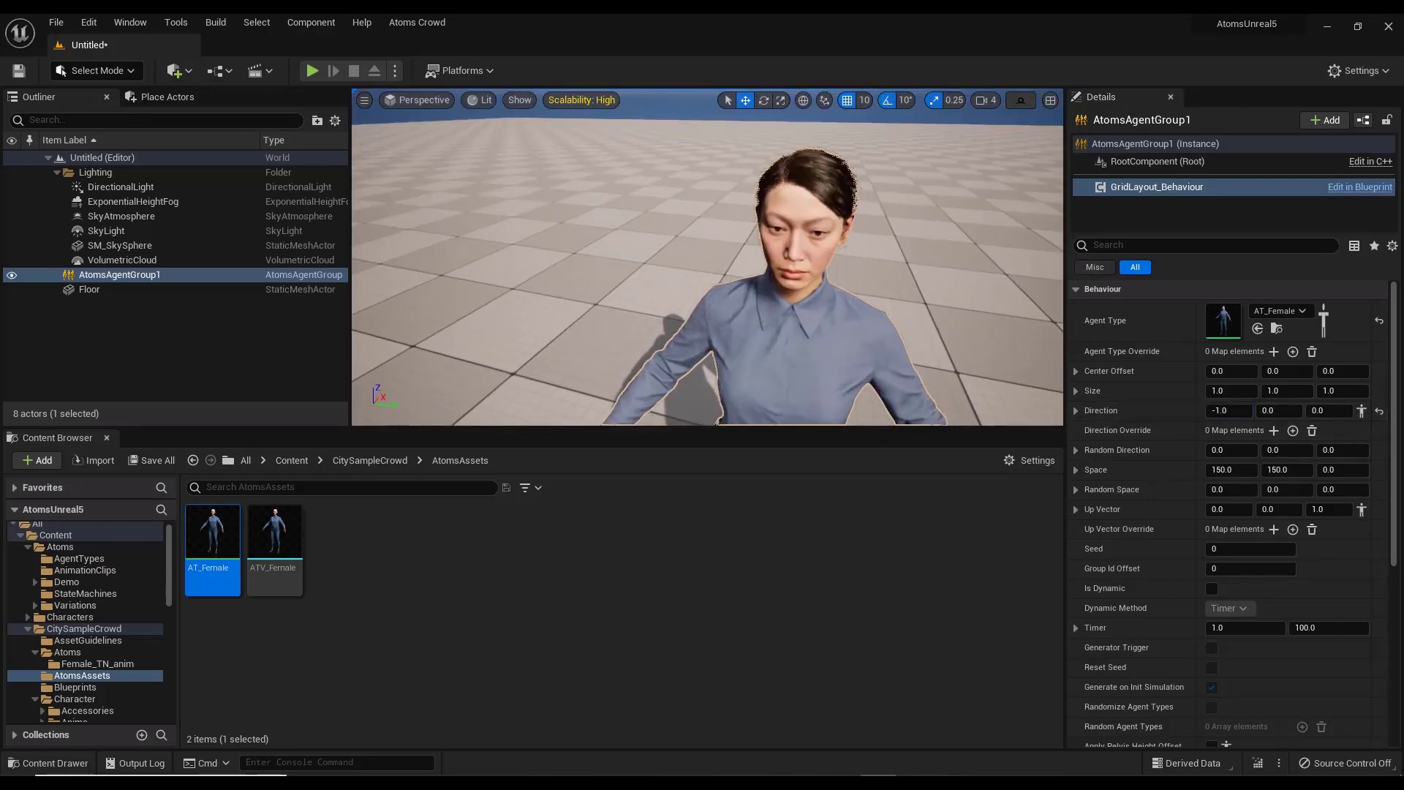
{"action": "left_click", "coordinate": [983, 101]}
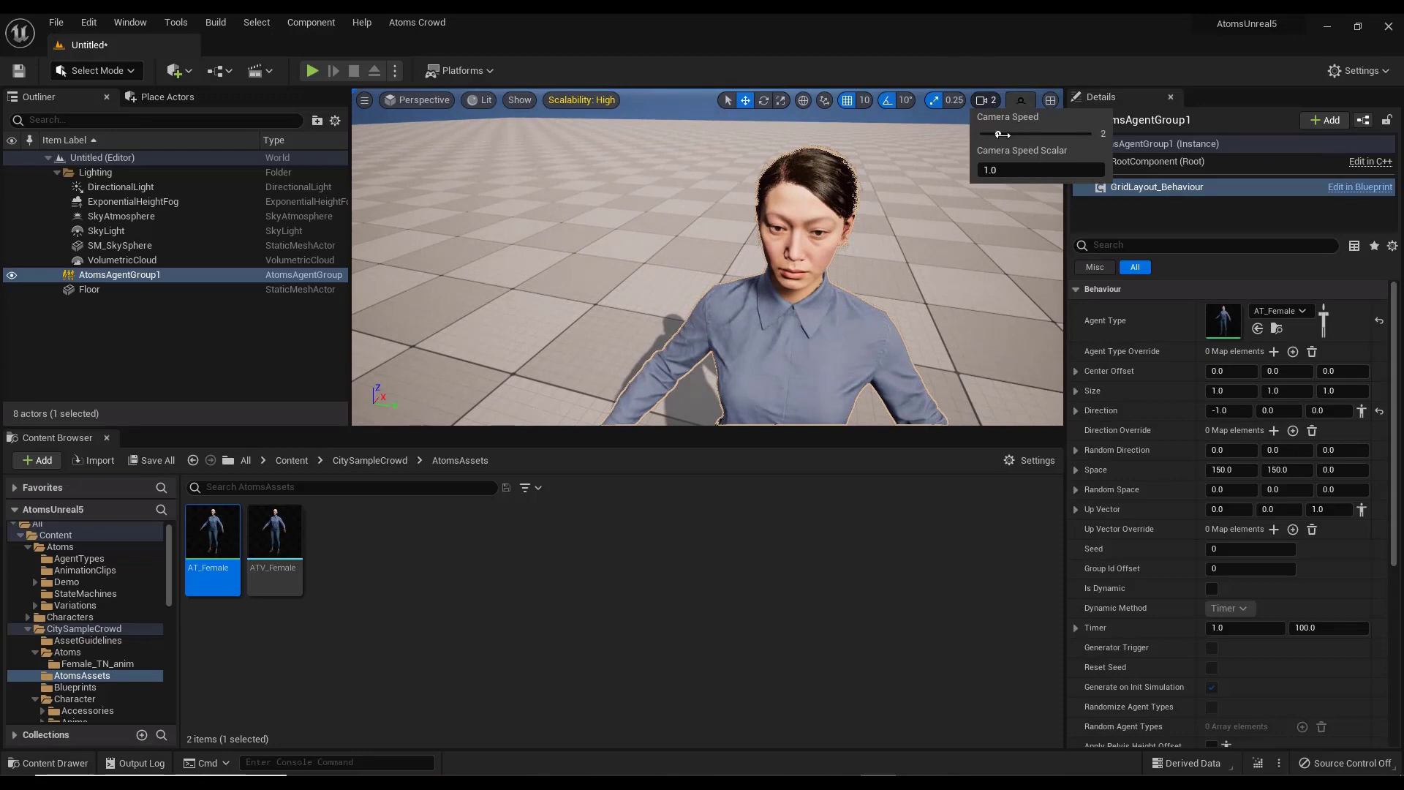
{"action": "right_click_drag", "start_coordinate": [791, 289], "coordinate": [647, 235]}
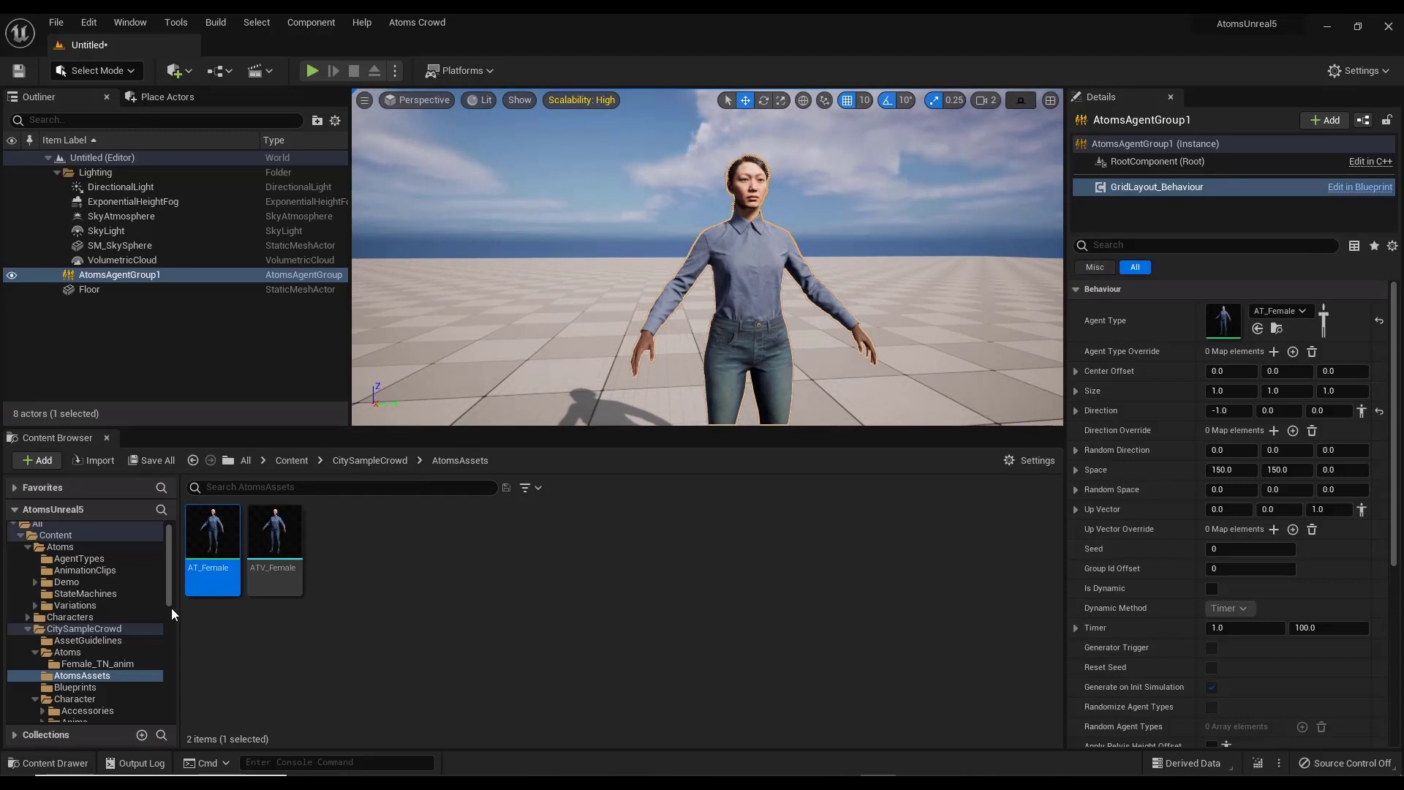
Browse to the FTN_Set animation folder under CitySampleCrowd/Character/Anims/Loco
{"action": "double_click", "coordinate": [212, 537]}
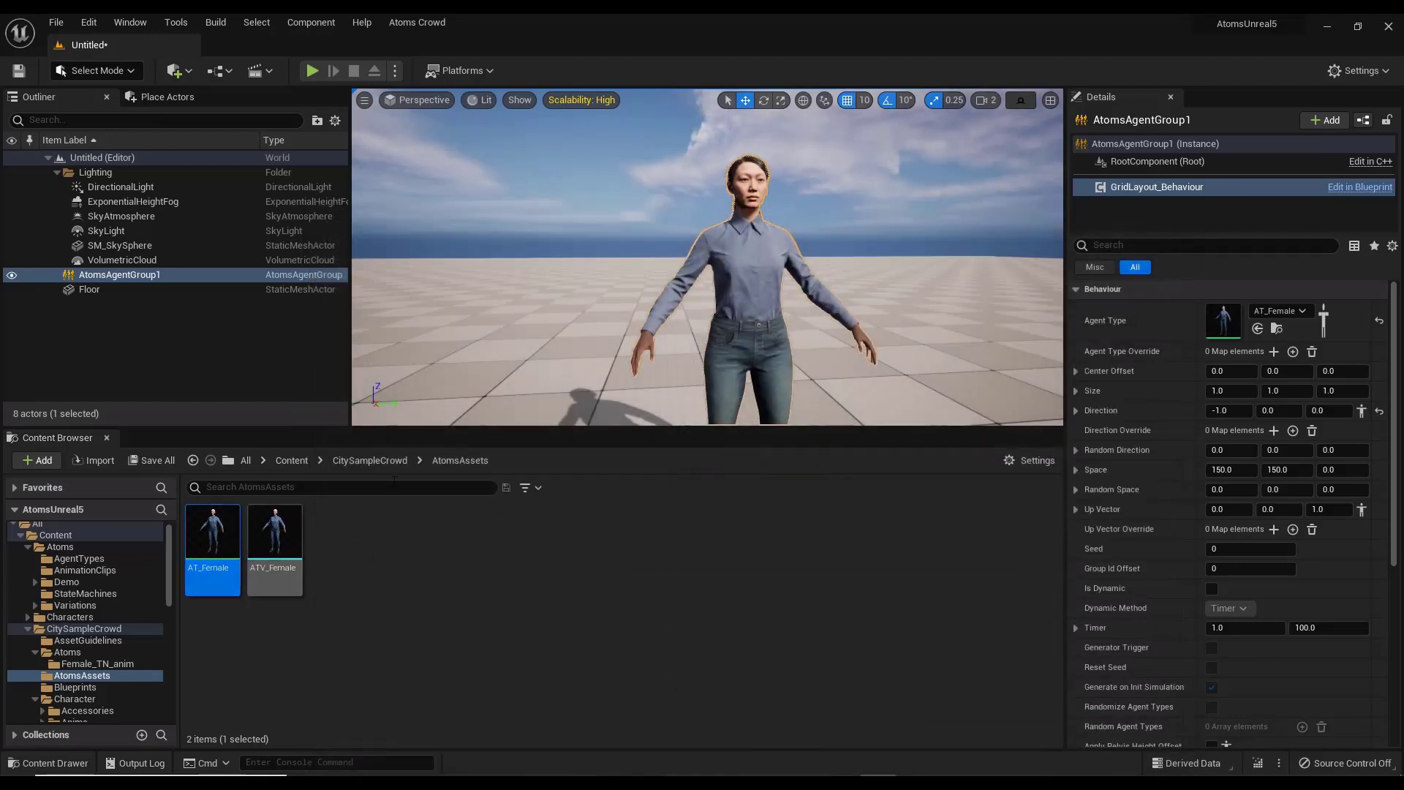
{"action": "left_click", "coordinate": [393, 459]}
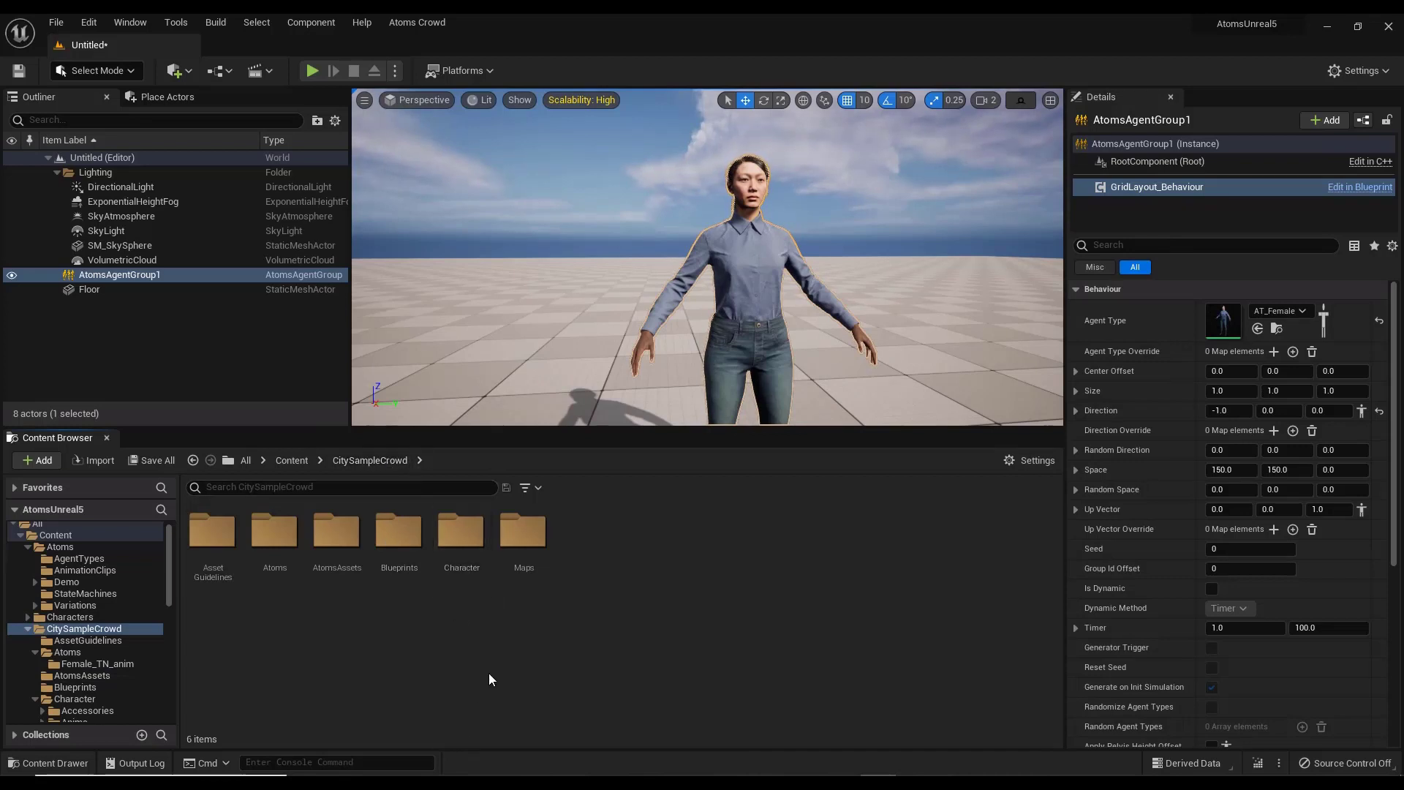
{"action": "double_click", "coordinate": [460, 530]}
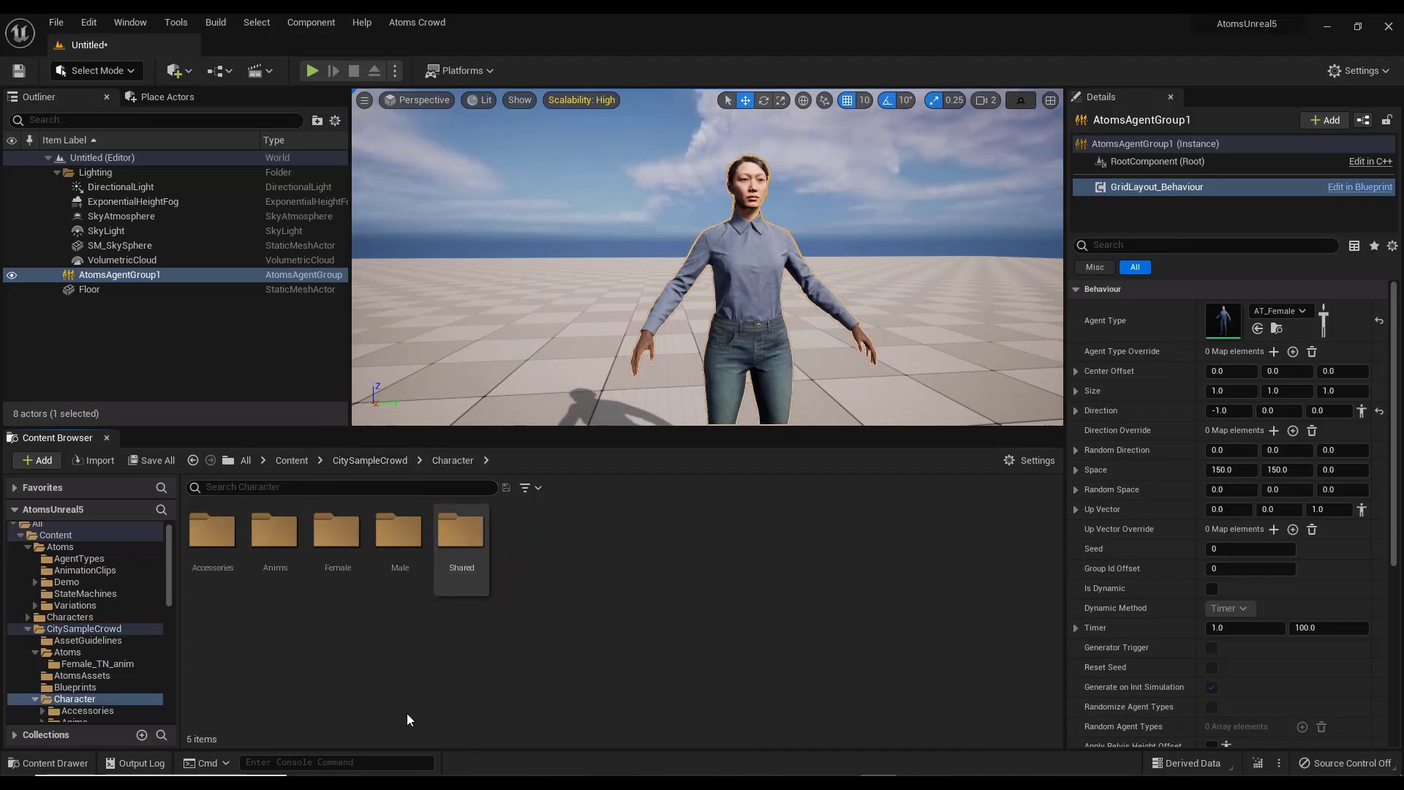
{"action": "double_click", "coordinate": [274, 531]}
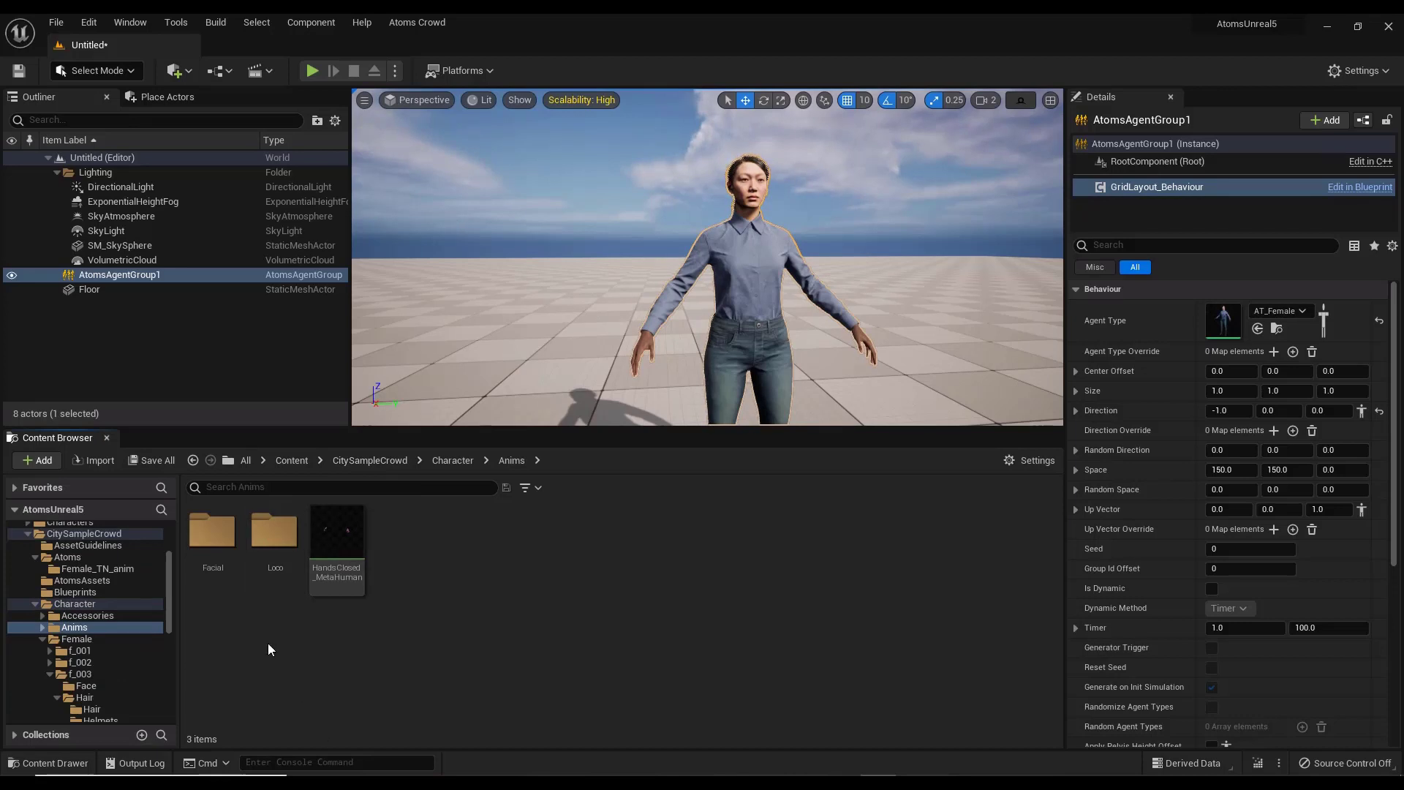
{"action": "double_click", "coordinate": [291, 532]}
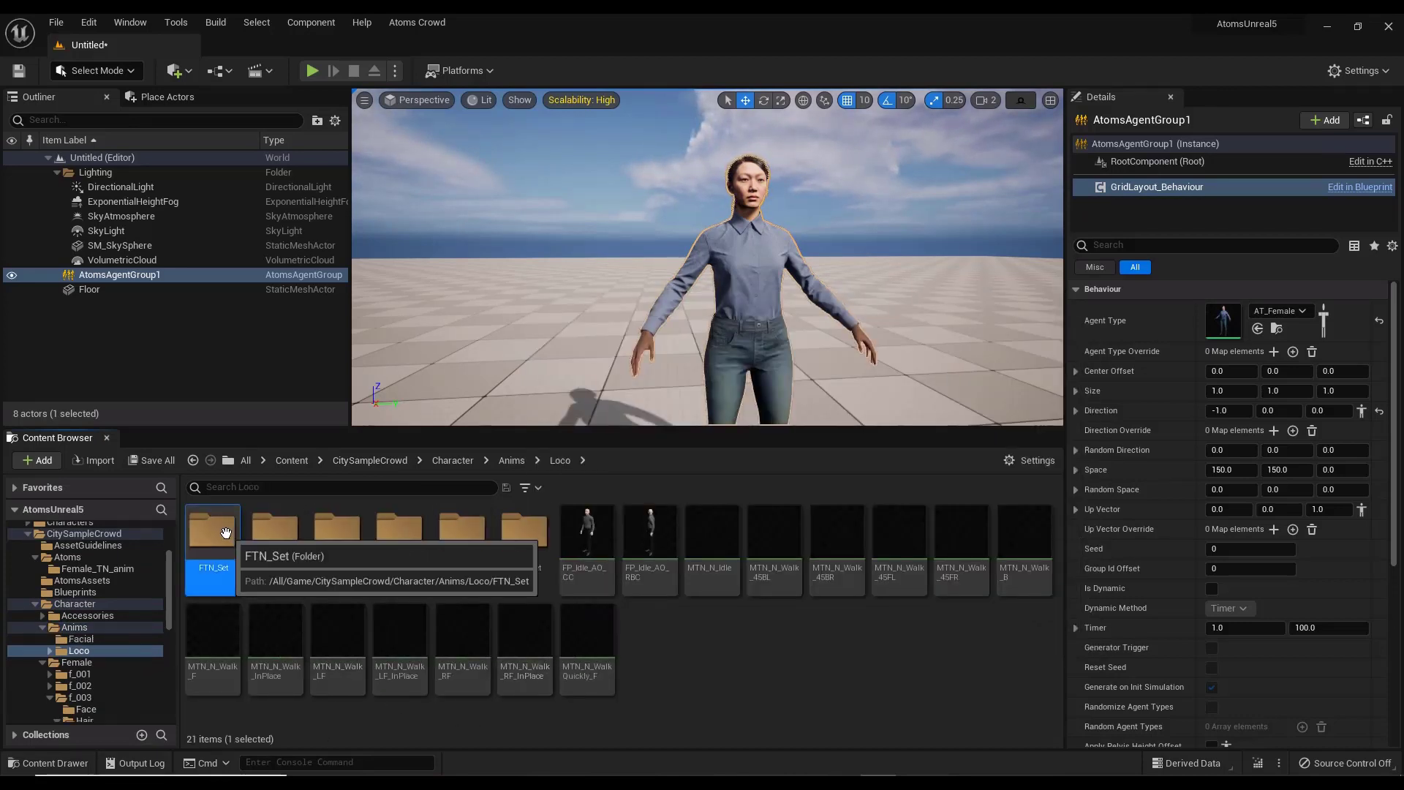
{"action": "double_click", "coordinate": [212, 531]}
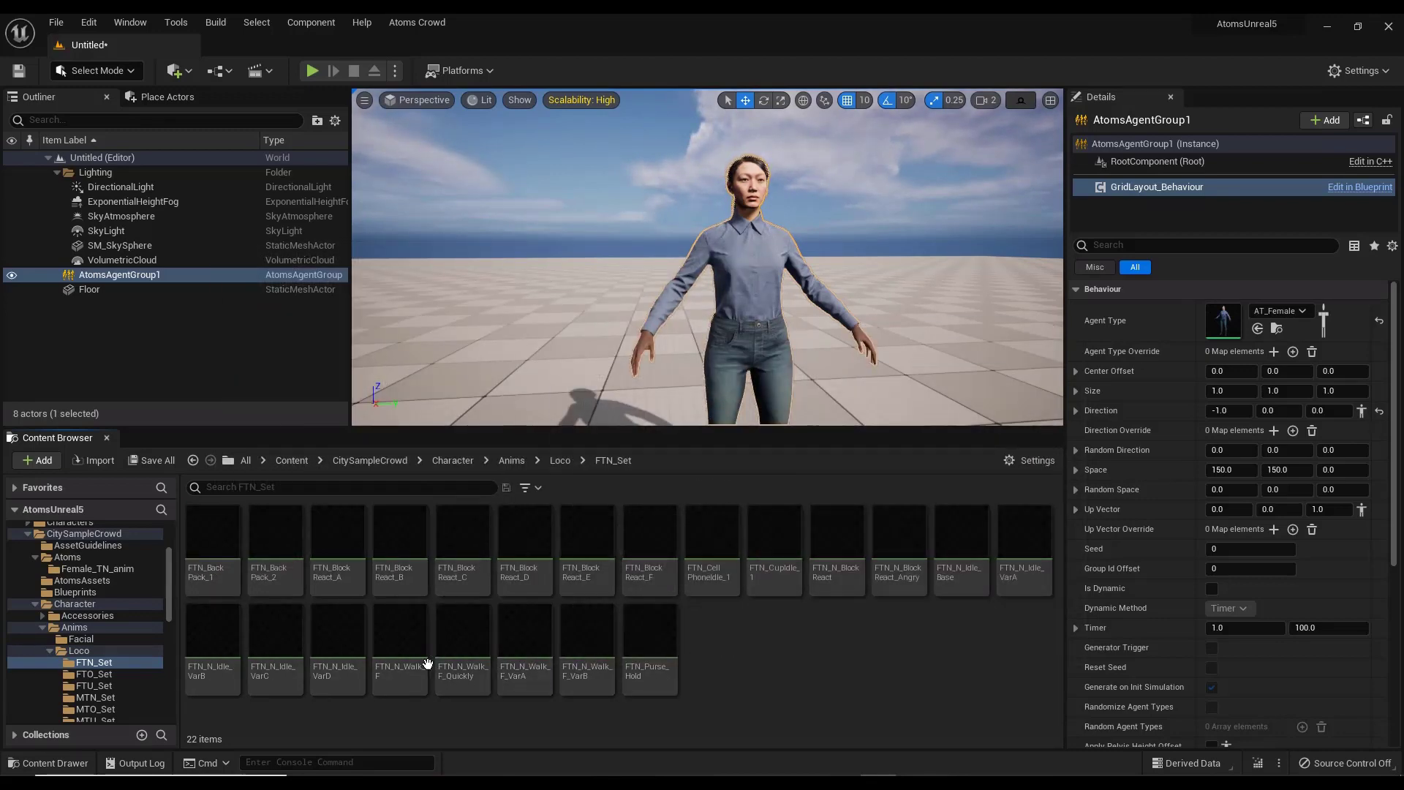
Preview the FTN_N_Walk_F animation sequence in its editor and close it
{"action": "mouse_move", "coordinate": [397, 642]}
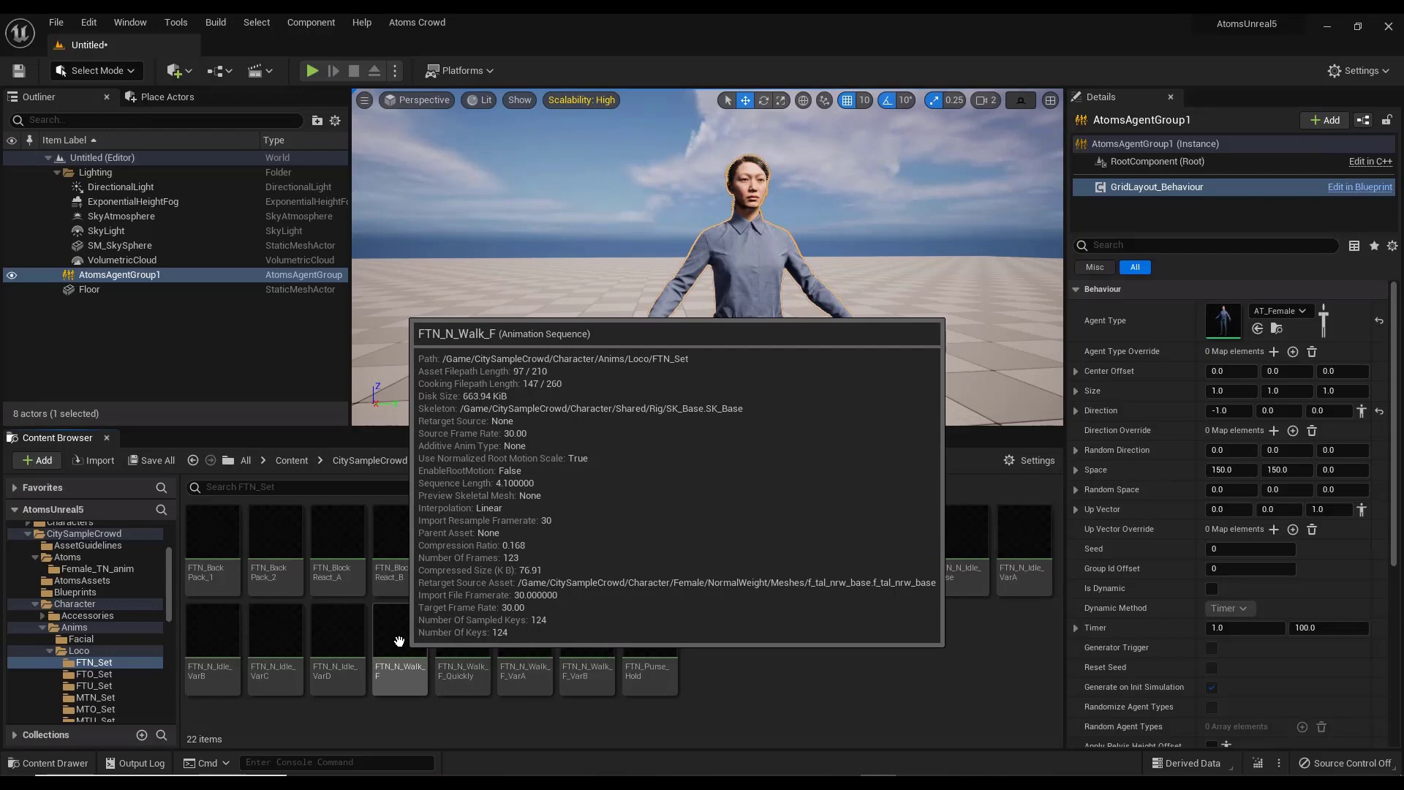
{"action": "left_click", "coordinate": [398, 641]}
{"action": "double_click", "coordinate": [418, 642]}
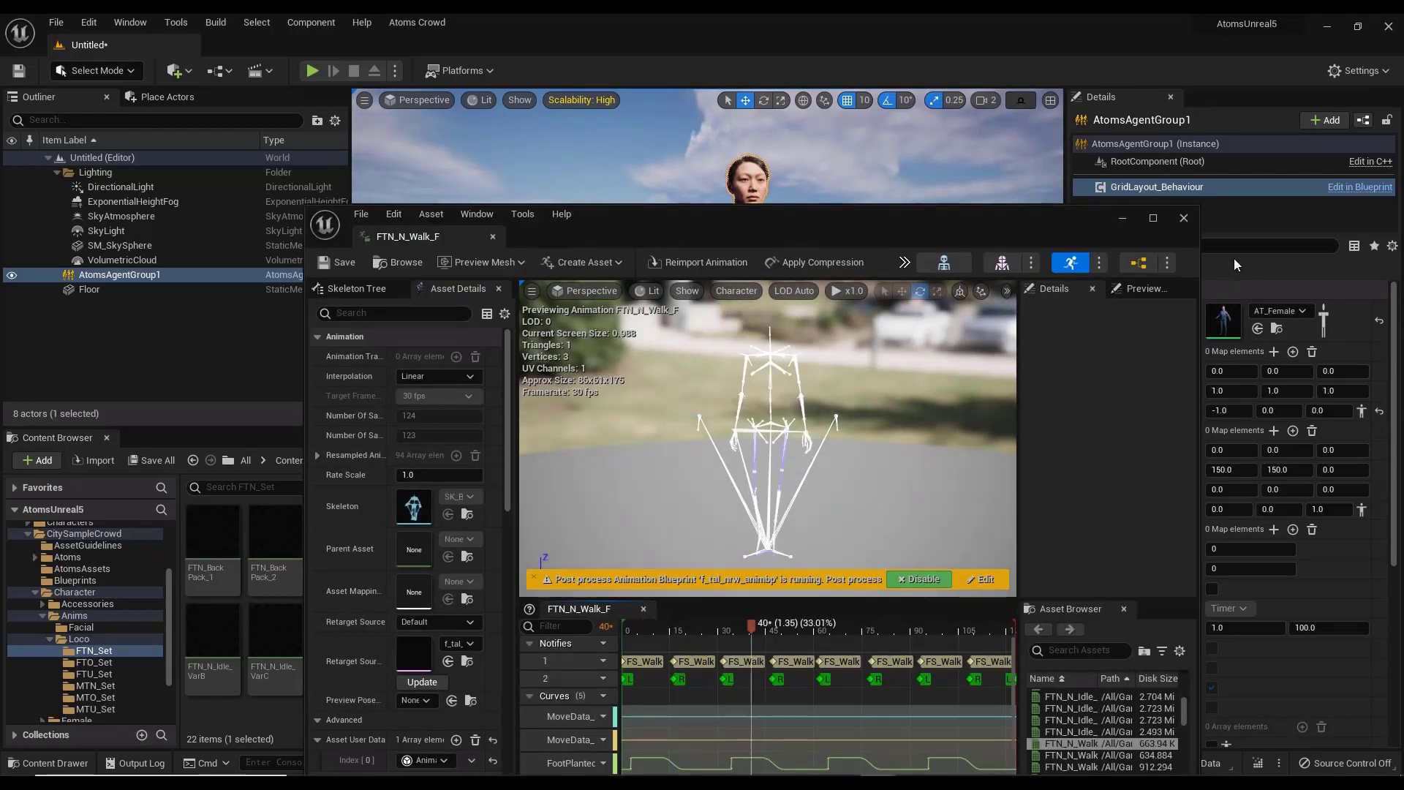
{"action": "left_click_drag", "start_coordinate": [972, 216], "coordinate": [905, 174]}
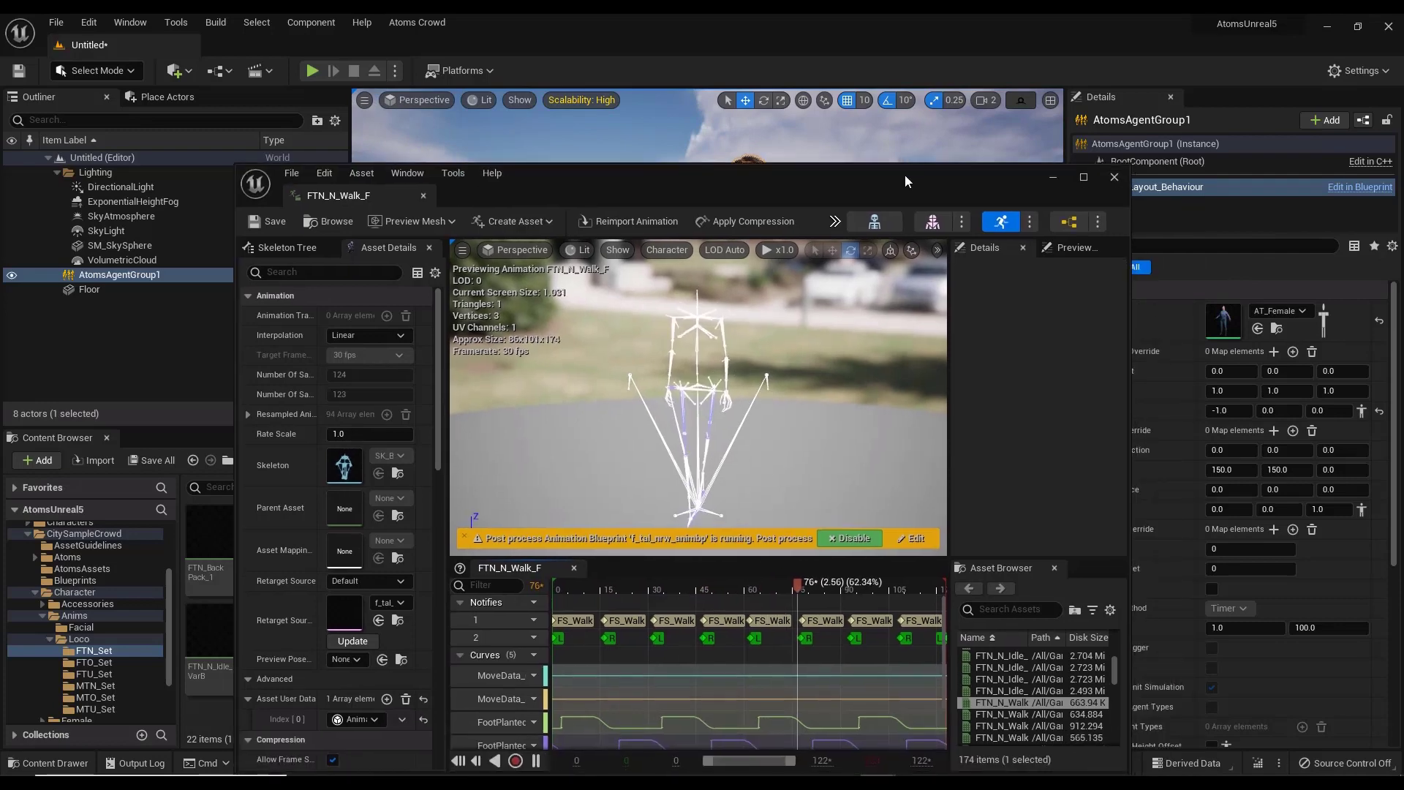
{"action": "left_click", "coordinate": [1113, 177]}
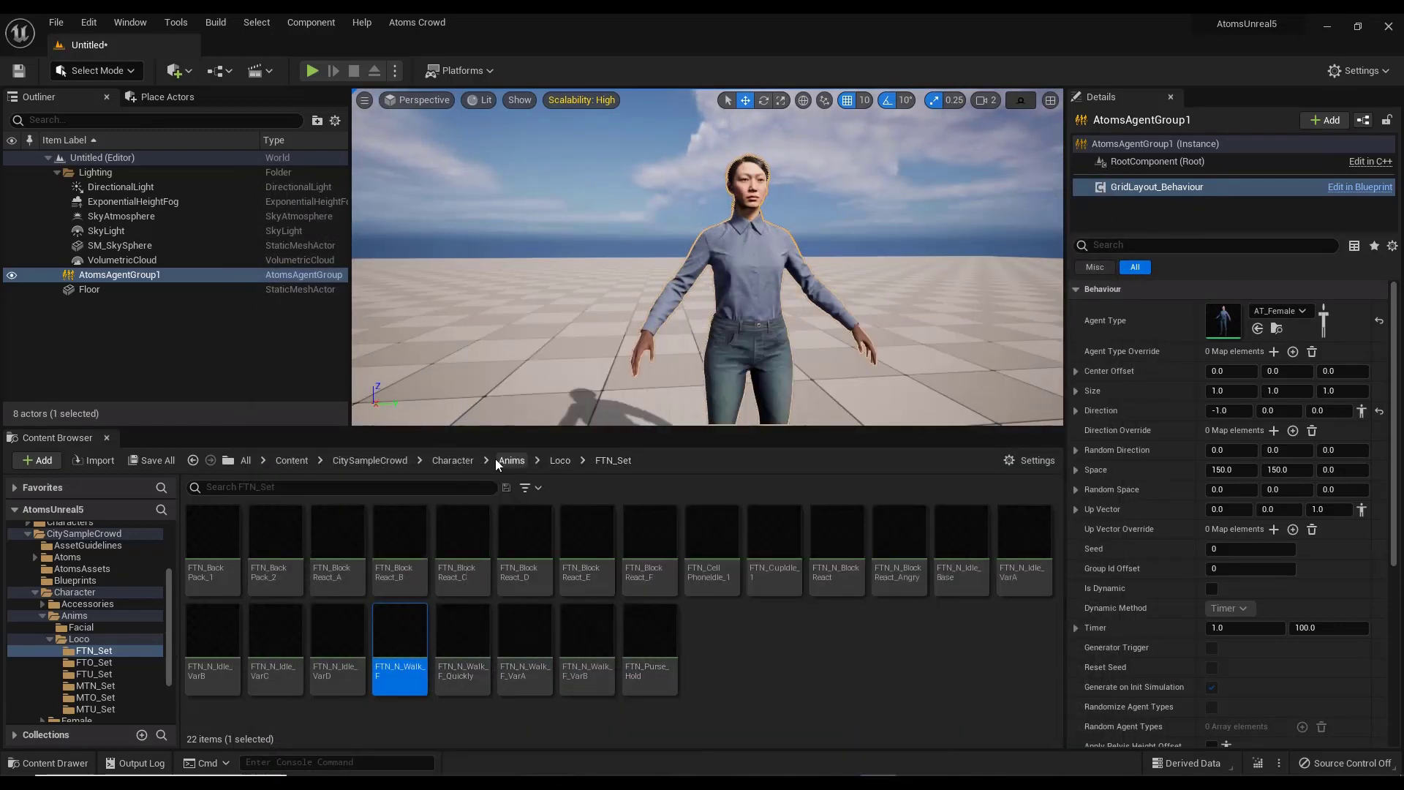
Open base_IKRig from the Character/Shared/Rig folder and examine its IK retargeting chains
{"action": "left_click", "coordinate": [452, 460]}
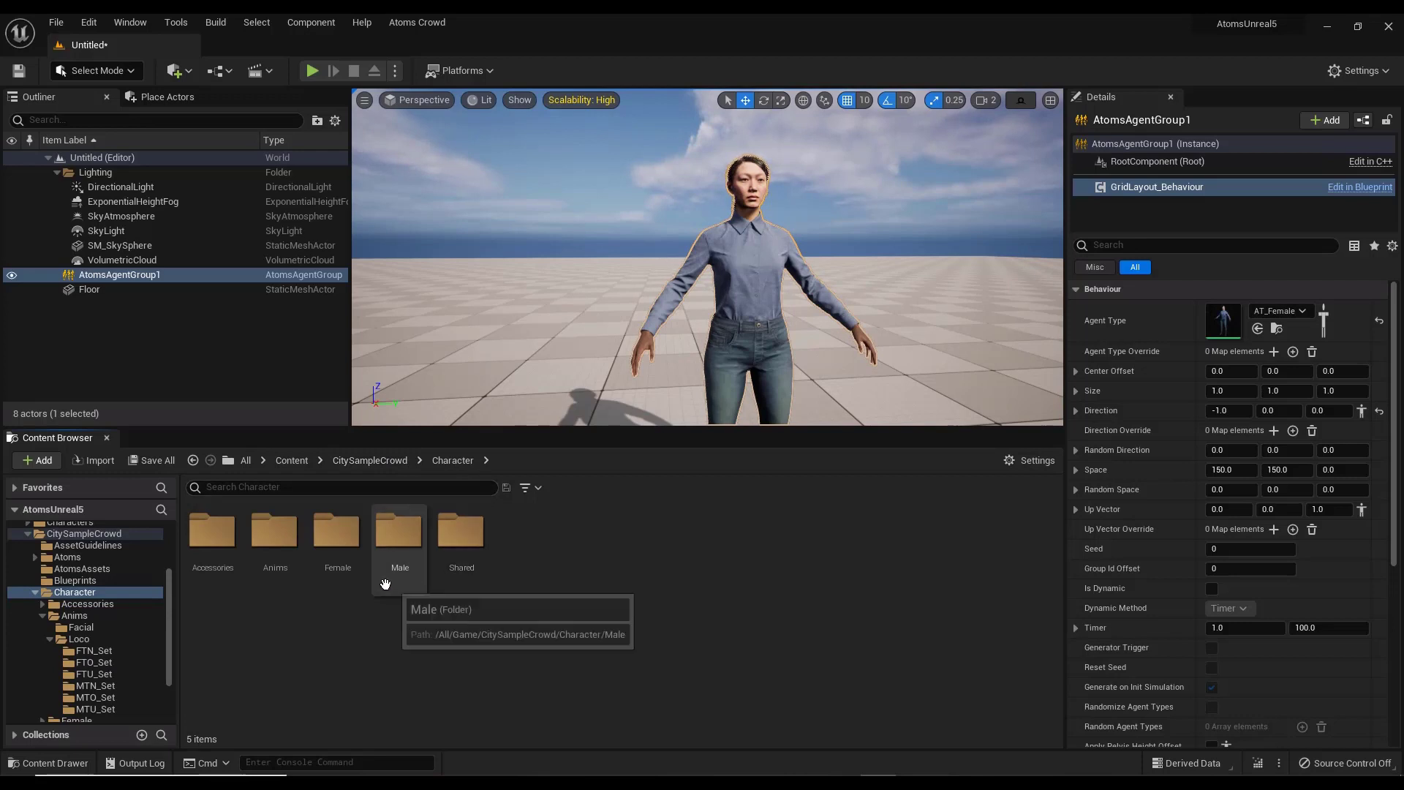
{"action": "double_click", "coordinate": [461, 531]}
{"action": "double_click", "coordinate": [524, 531]}
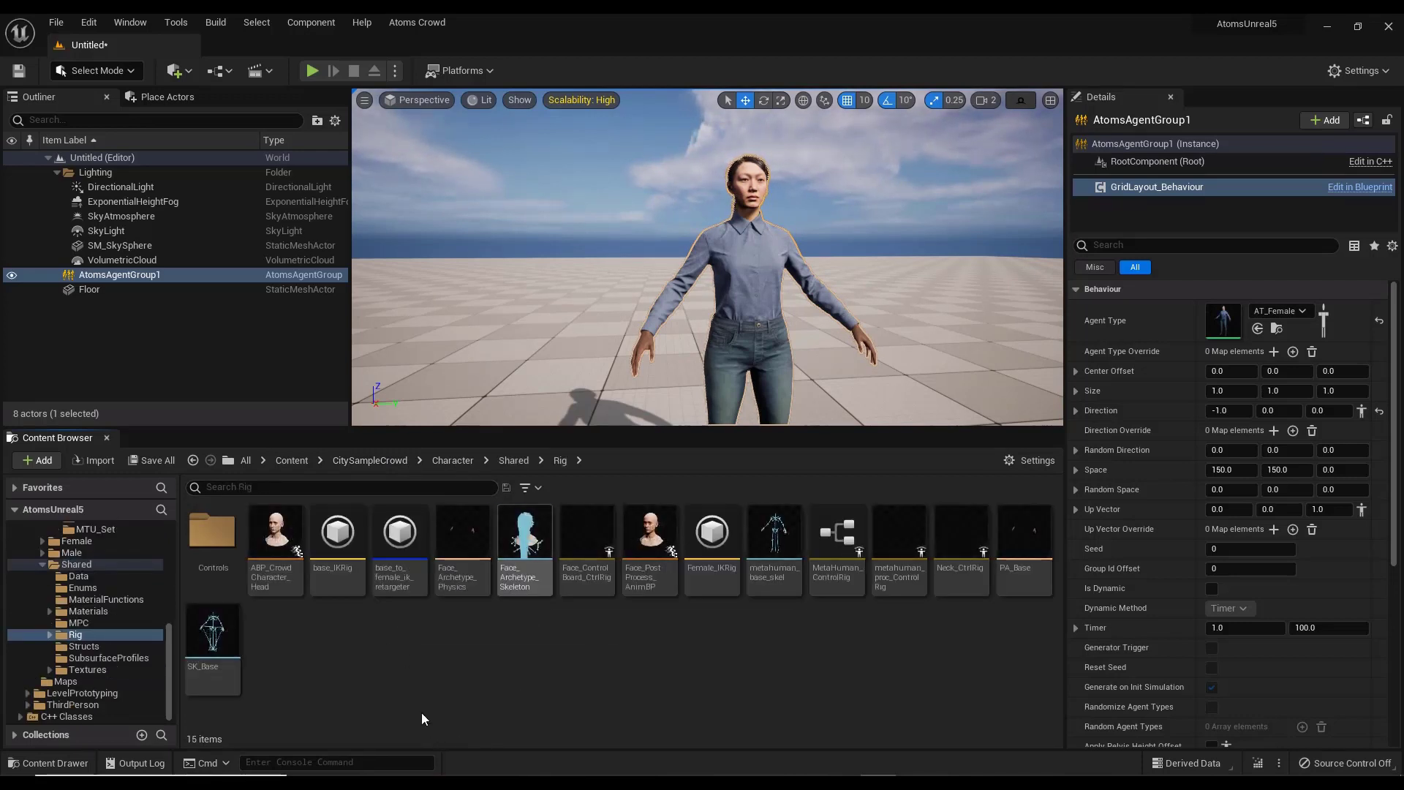
{"action": "left_click", "coordinate": [337, 533]}
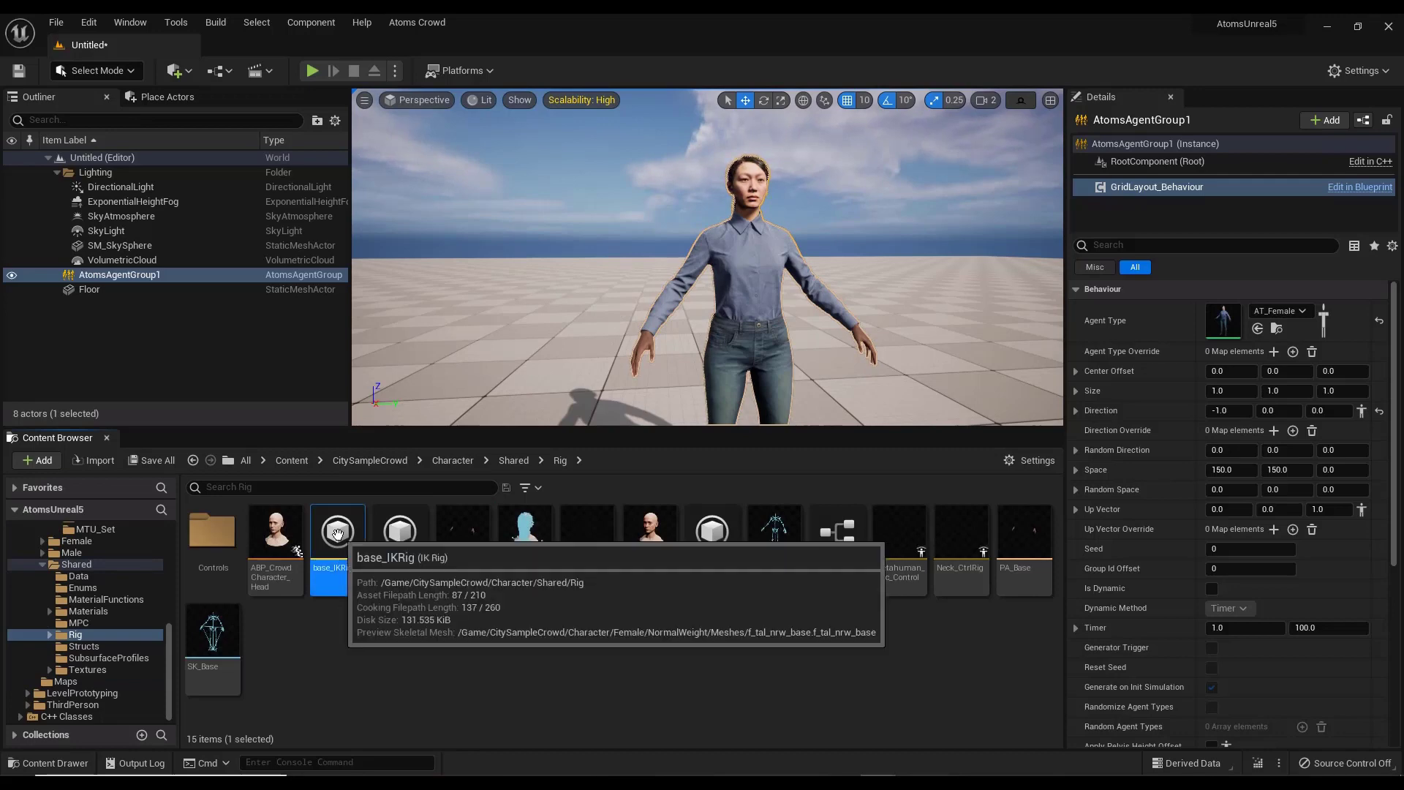
{"action": "double_click", "coordinate": [330, 536]}
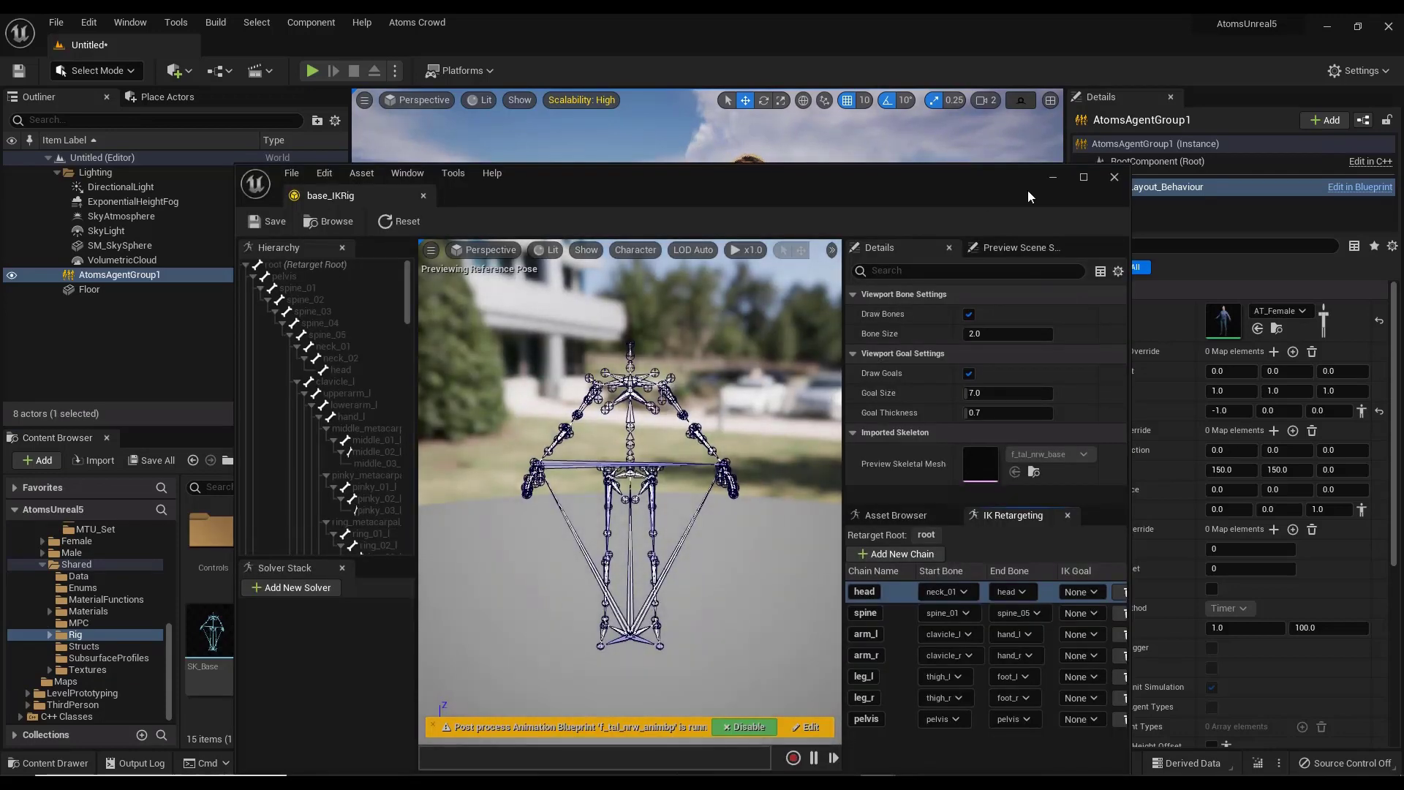
{"action": "left_click_drag", "start_coordinate": [875, 186], "coordinate": [865, 115]}
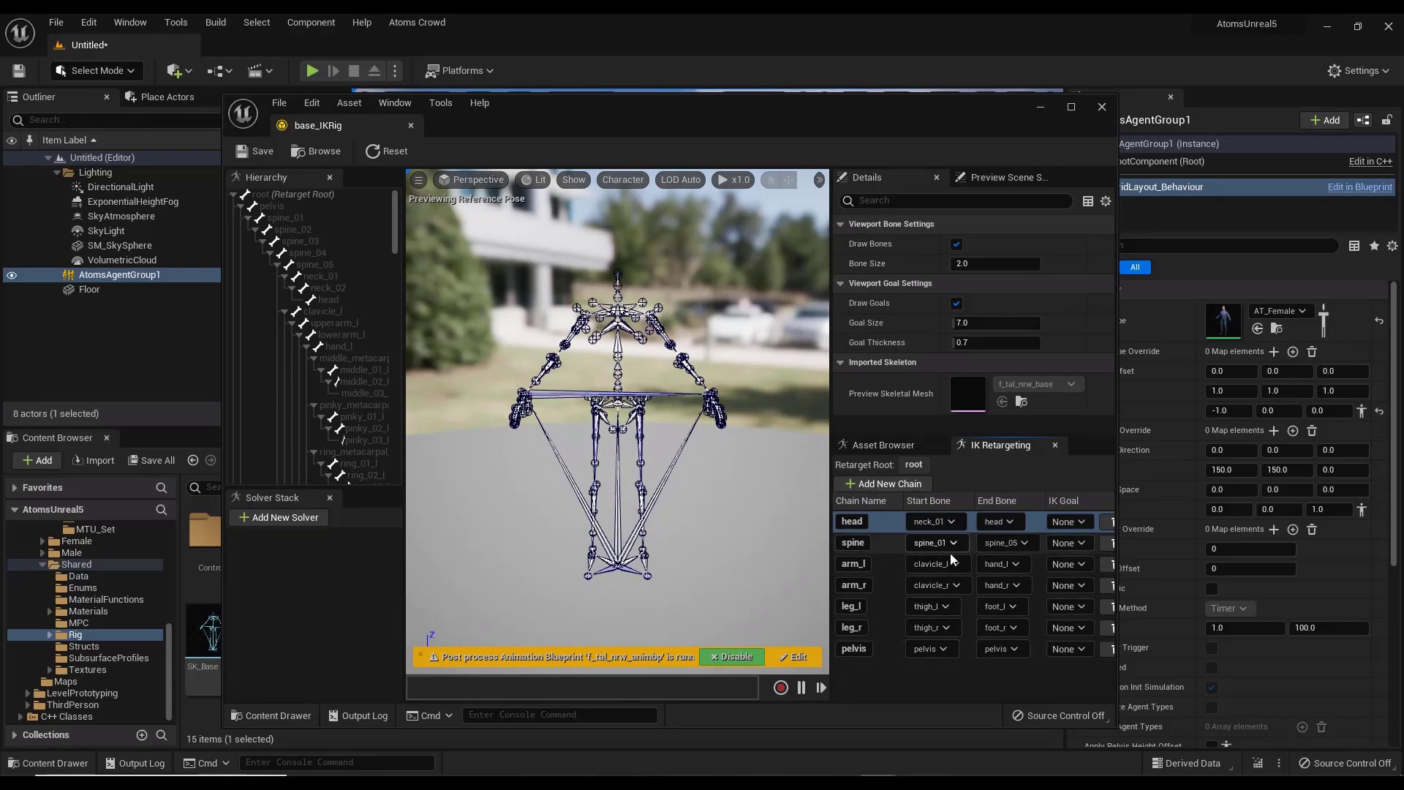
Close base_IKRig and open Female_IKRig to examine its IK retargeting chains
{"action": "left_click", "coordinate": [1102, 108]}
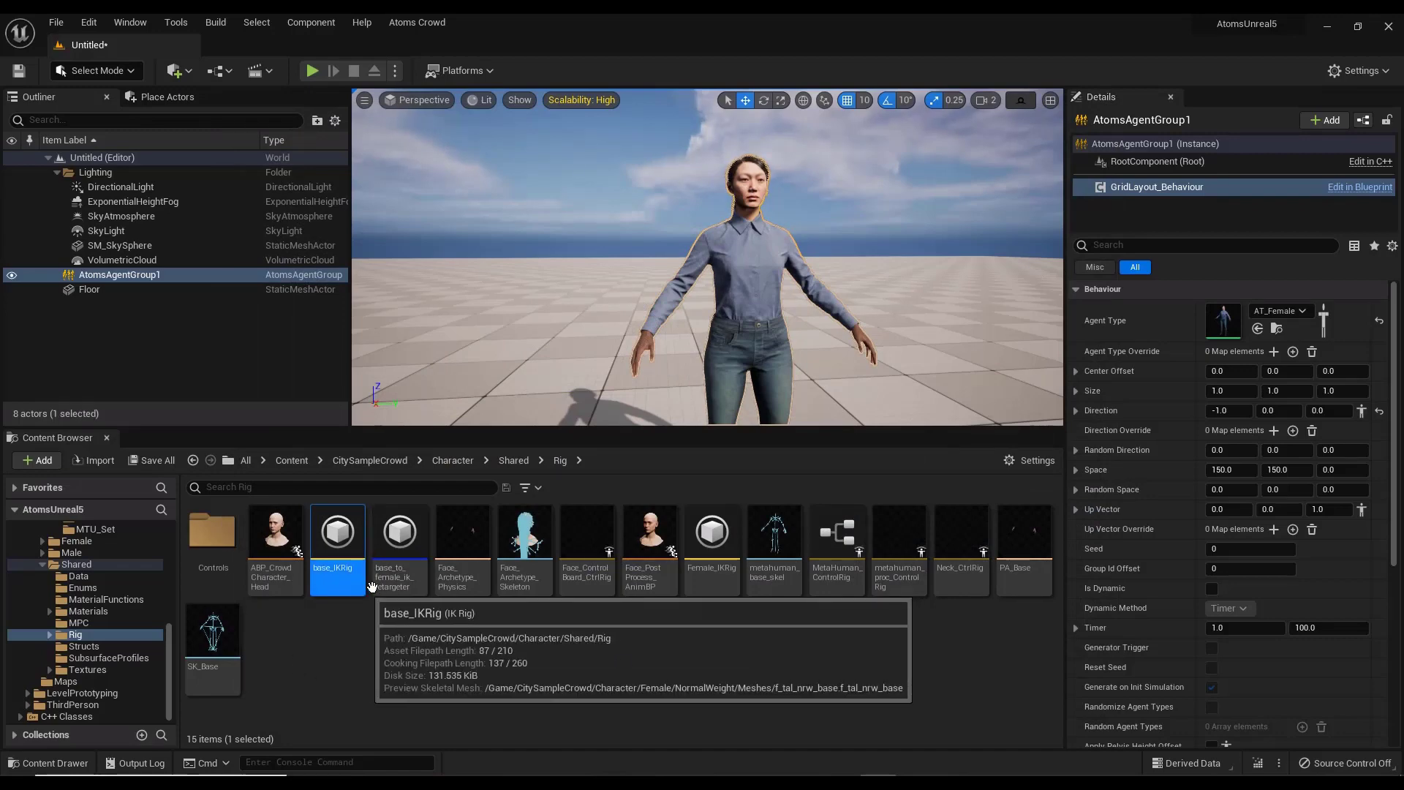
{"action": "left_click", "coordinate": [715, 555]}
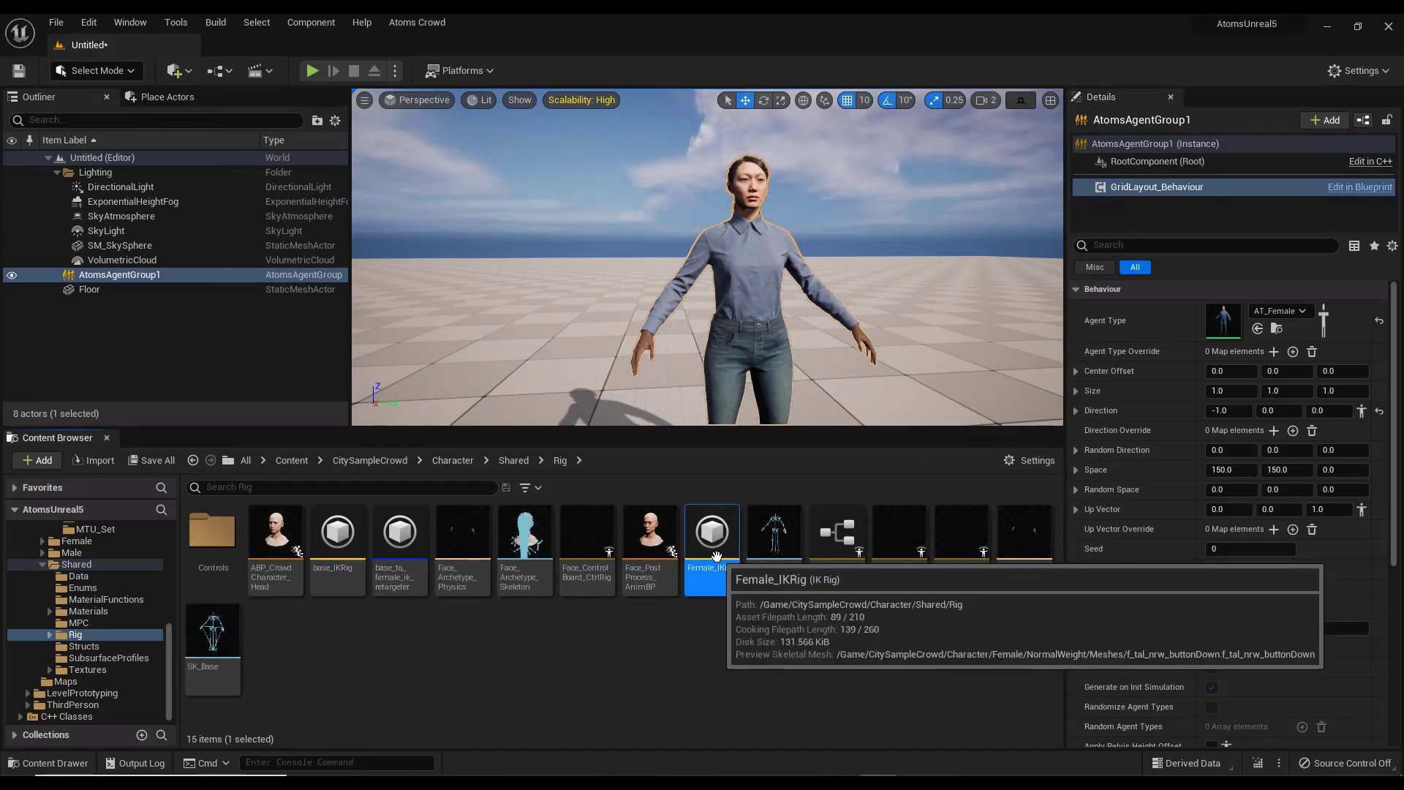
{"action": "double_click", "coordinate": [717, 557]}
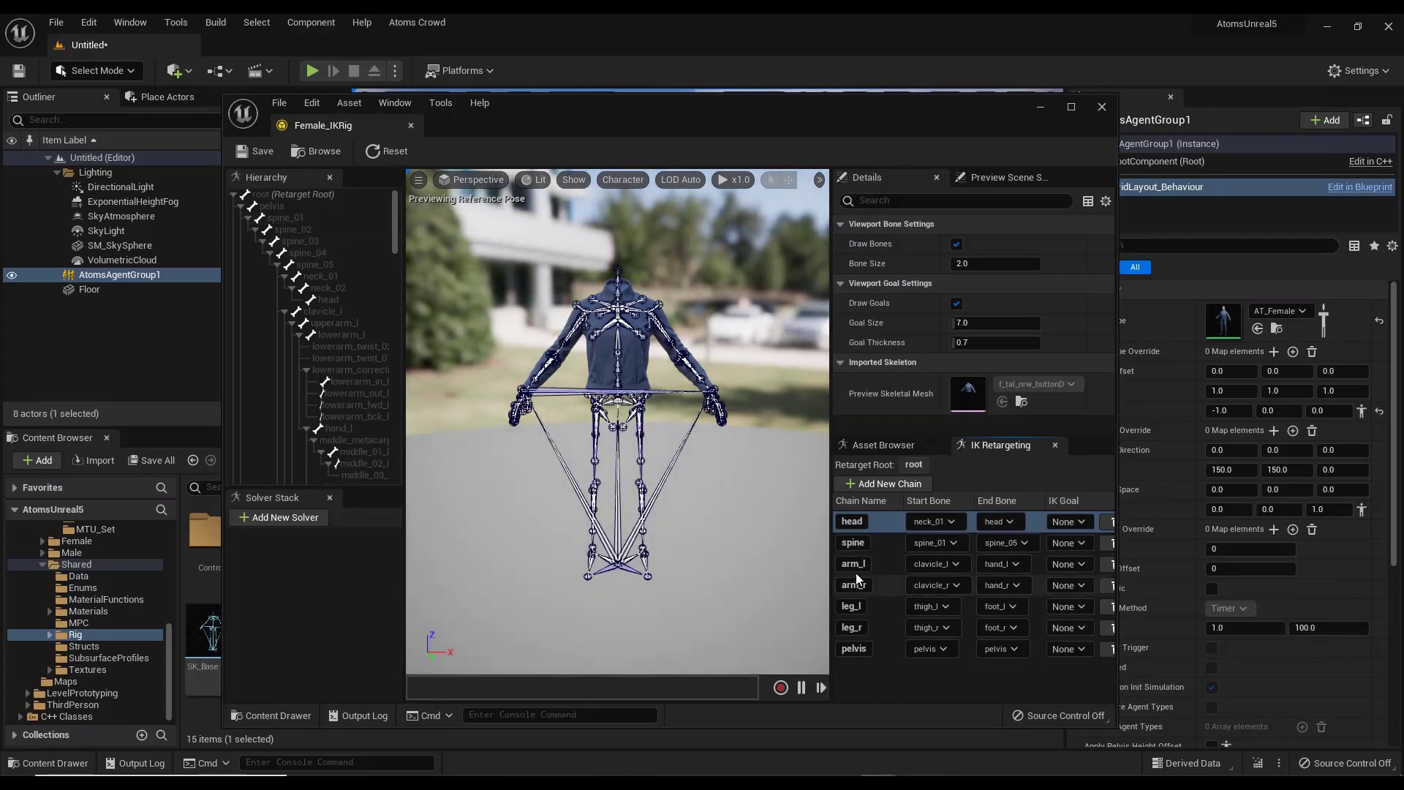
{"action": "left_click", "coordinate": [1101, 106]}
Open base_to_female_ik_retargeter from the Rig folder and browse its animation assets to the FTN_N_Idle sequences
{"action": "left_click", "coordinate": [396, 544]}
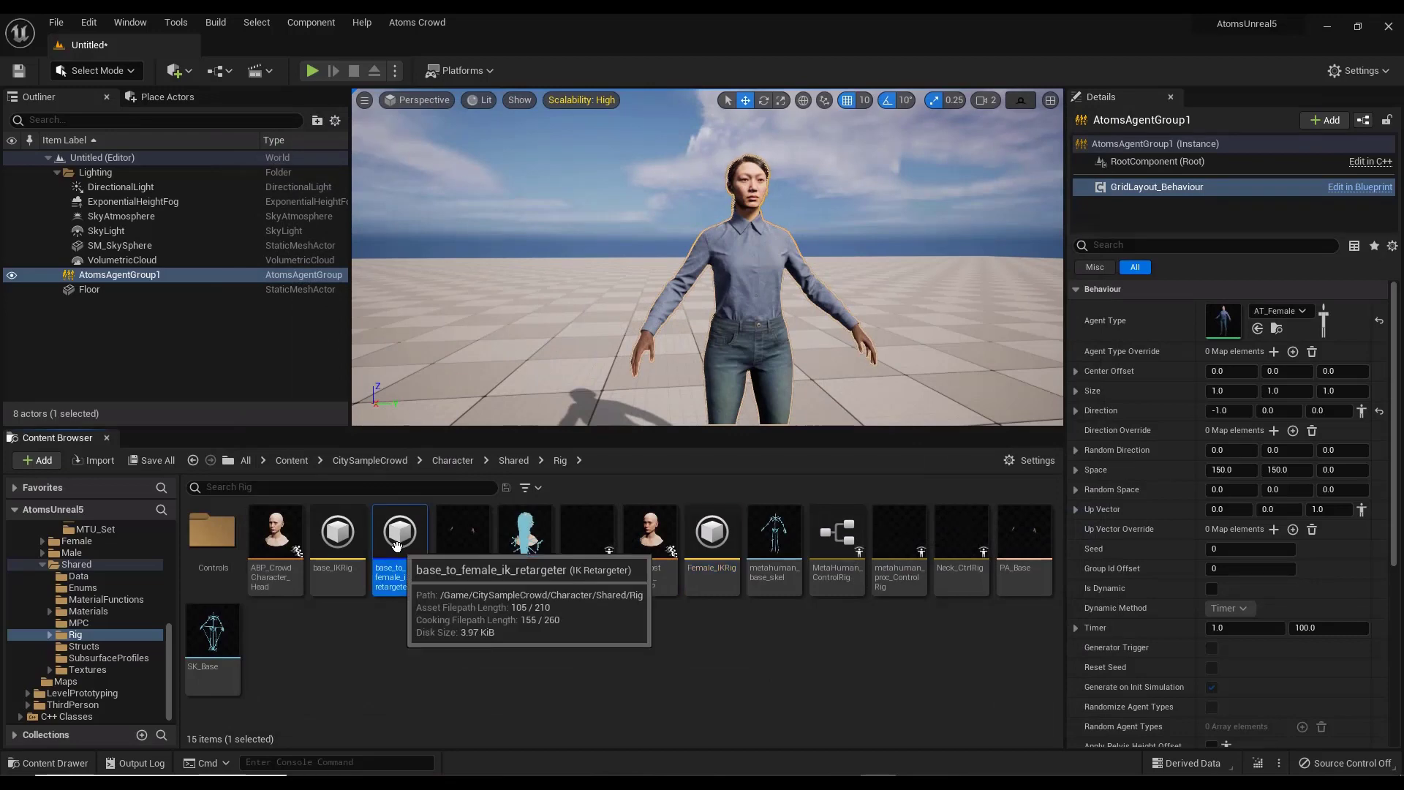
{"action": "double_click", "coordinate": [395, 545]}
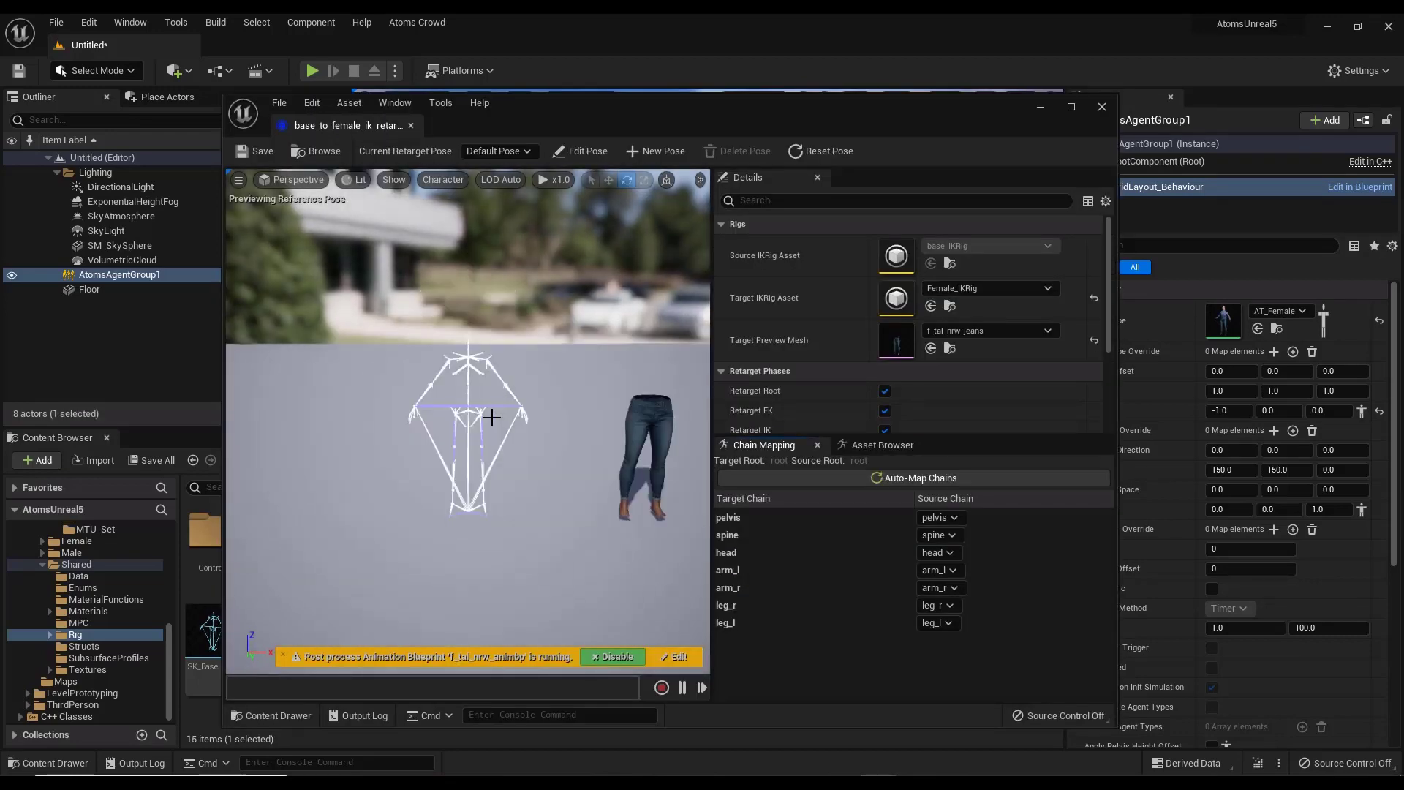
{"action": "left_click", "coordinate": [882, 446]}
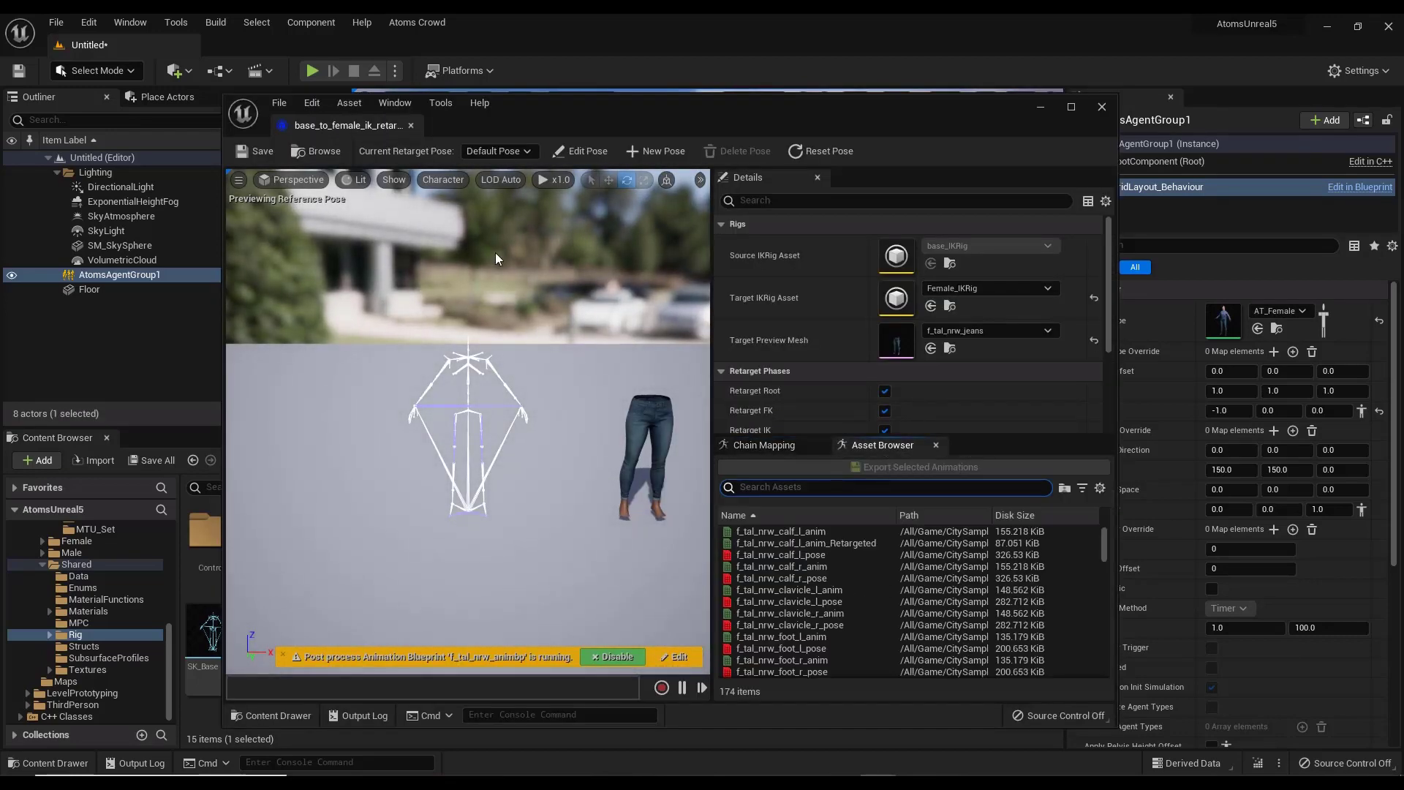
{"action": "scroll", "coordinate": [885, 601], "scroll_direction": "down", "scroll_amount": 10}
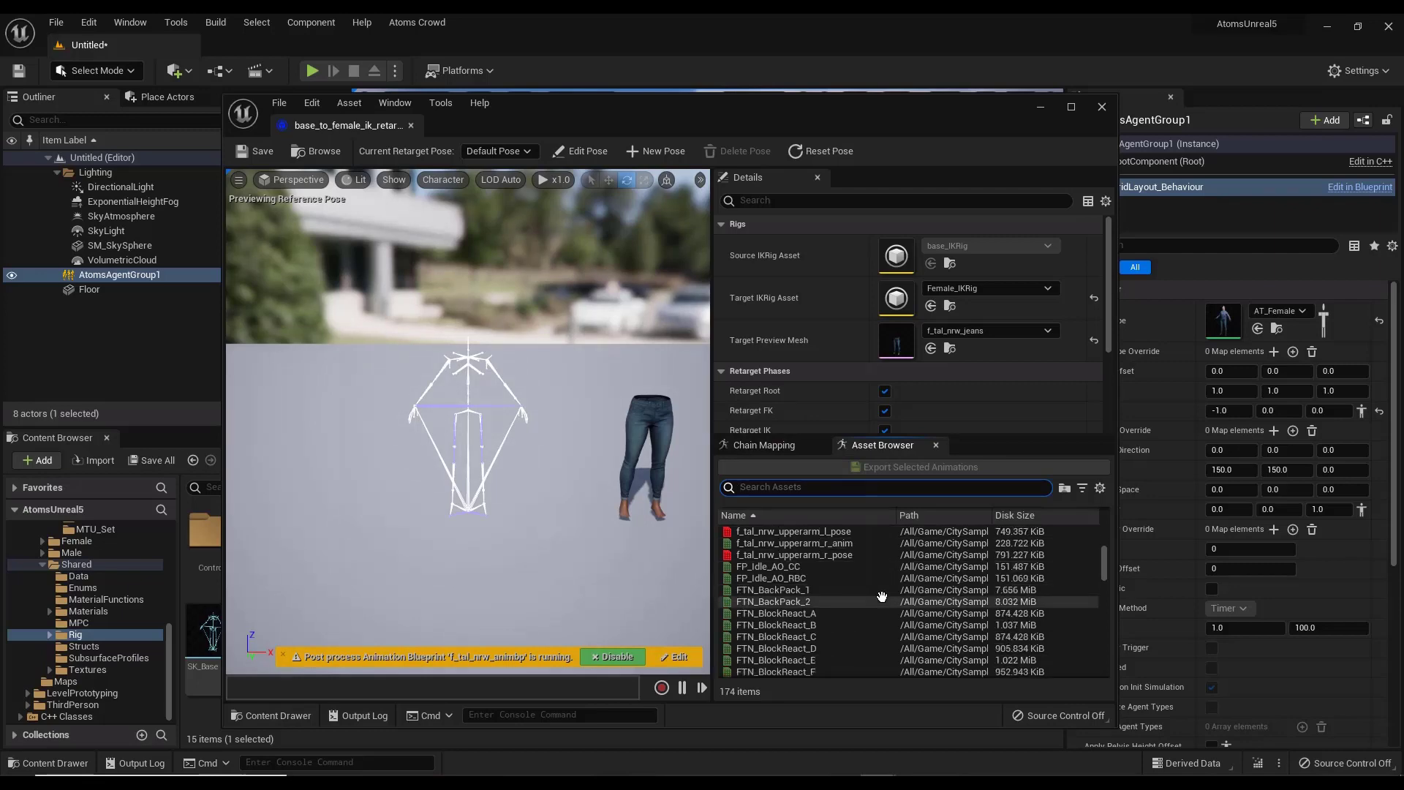
{"action": "scroll", "coordinate": [927, 604], "scroll_direction": "down", "scroll_amount": 3}
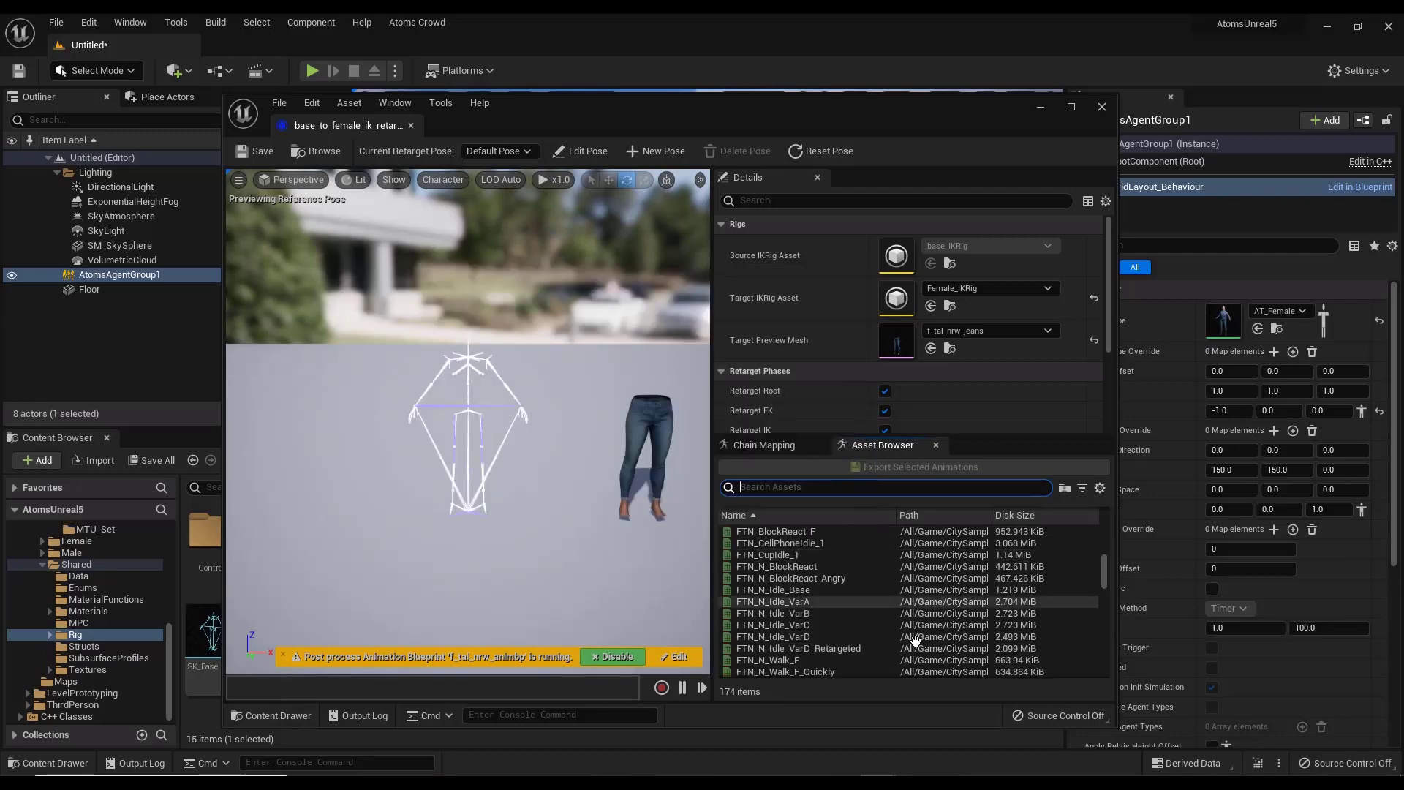
Export the FTN_N_Idle_VarA animation retargeted to the female rig into CitySampleCrowd/AtomsAssets and close the retargeter
{"action": "left_click", "coordinate": [775, 601]}
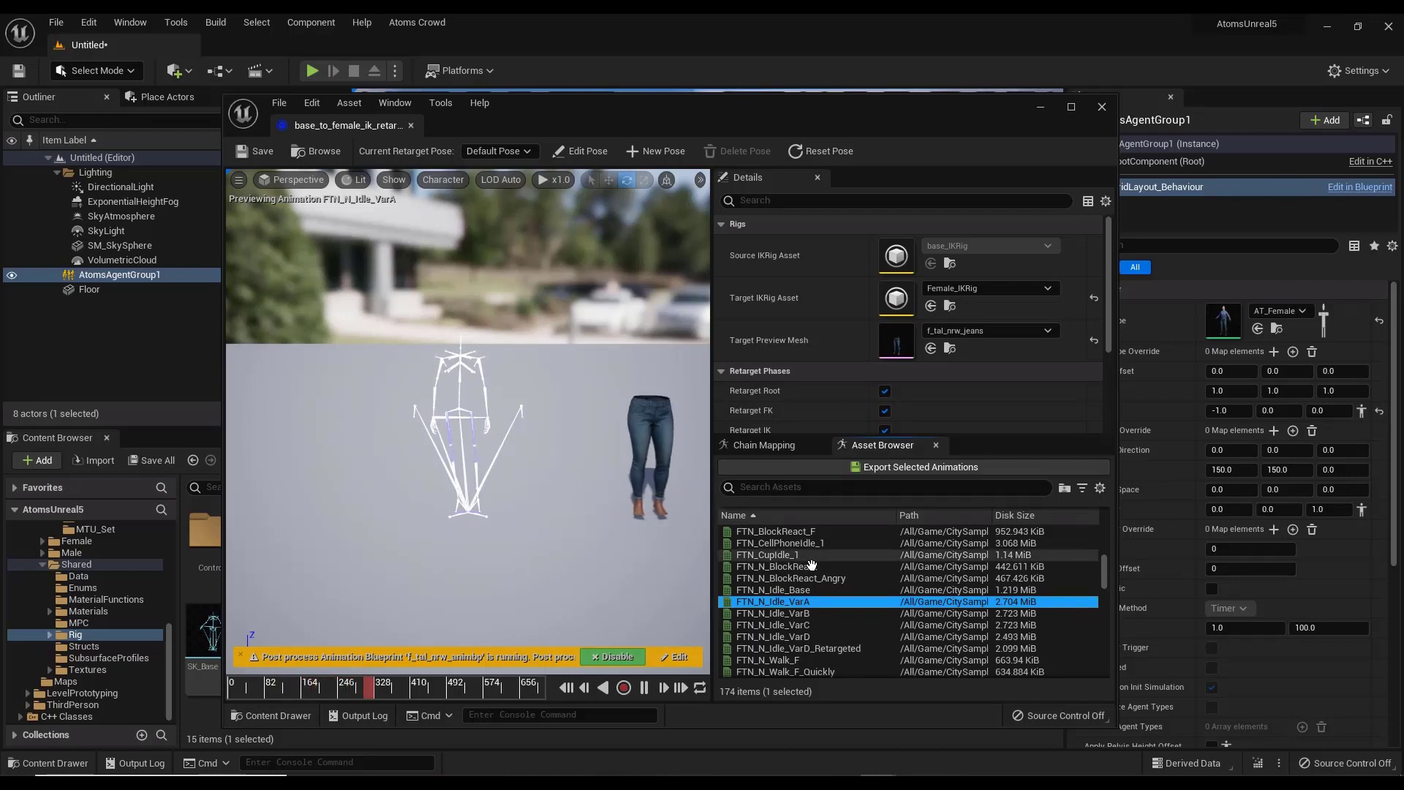
{"action": "left_click", "coordinate": [928, 466]}
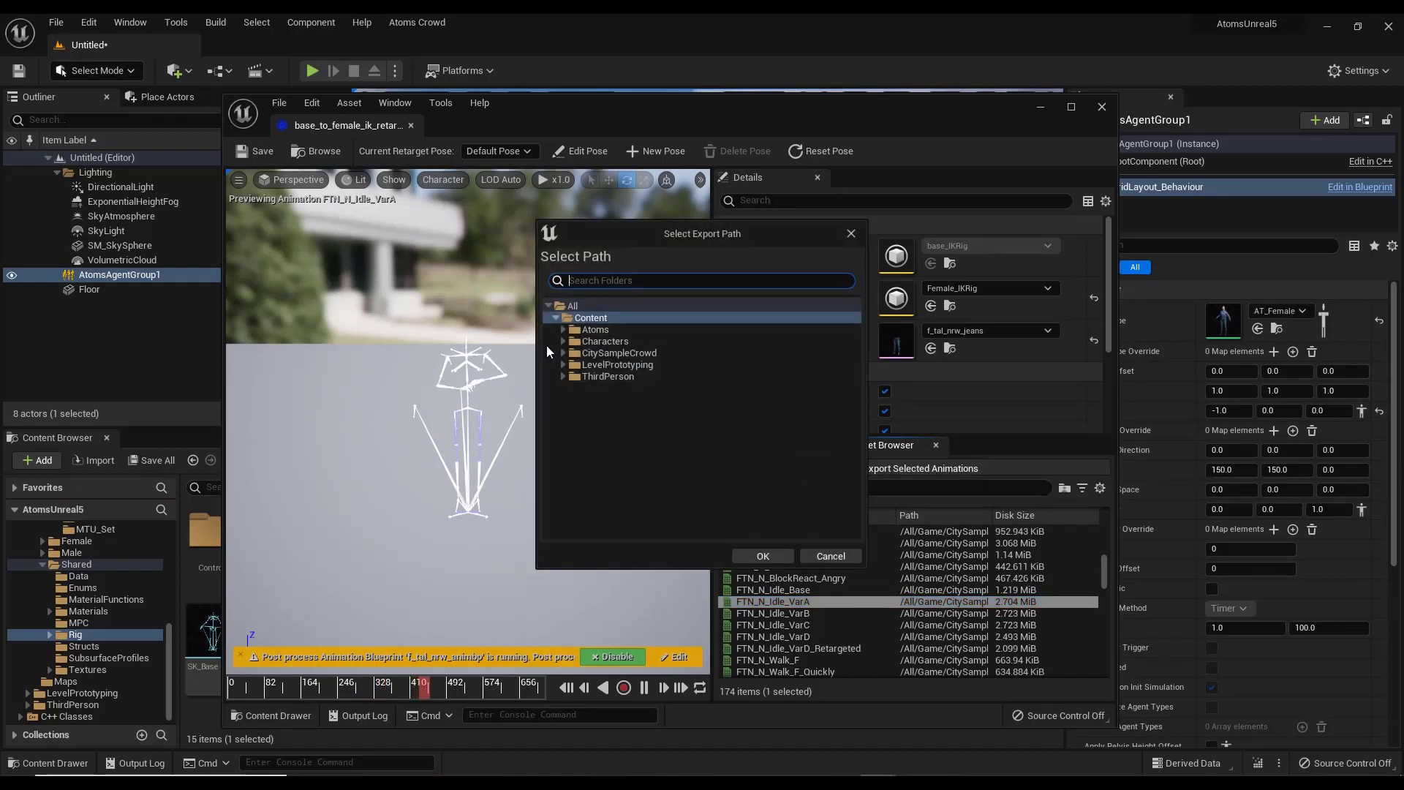
{"action": "left_click", "coordinate": [563, 354]}
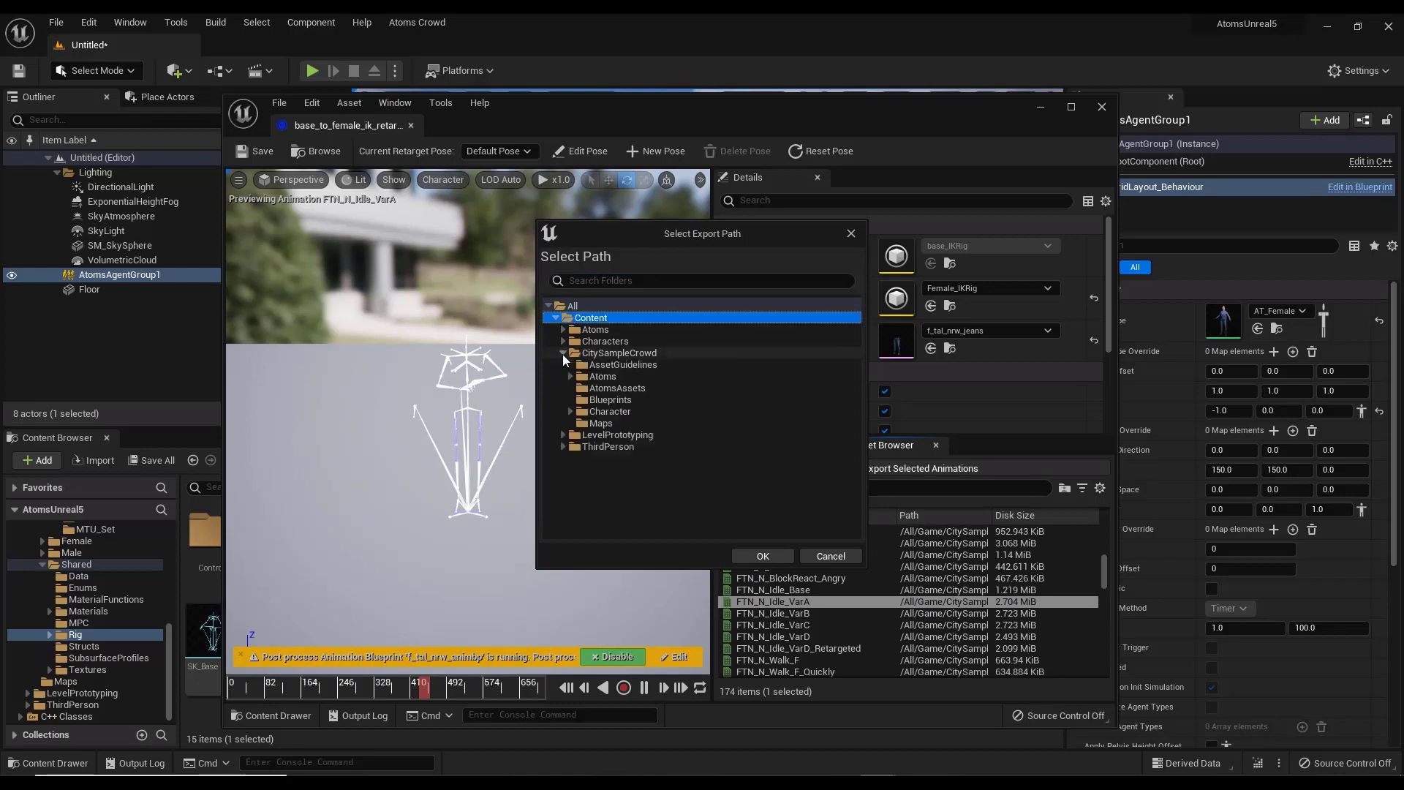
{"action": "left_click", "coordinate": [592, 387]}
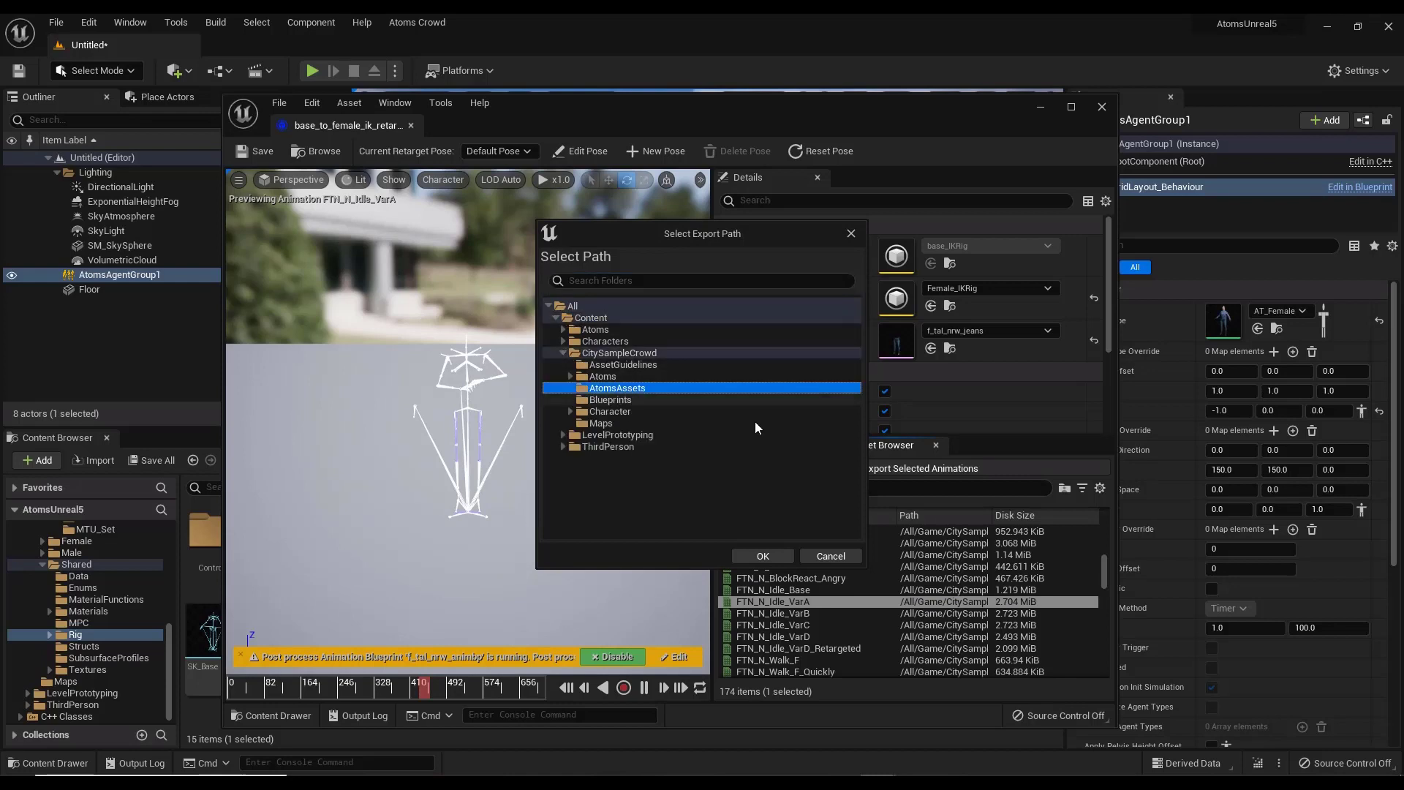
{"action": "left_click", "coordinate": [761, 556]}
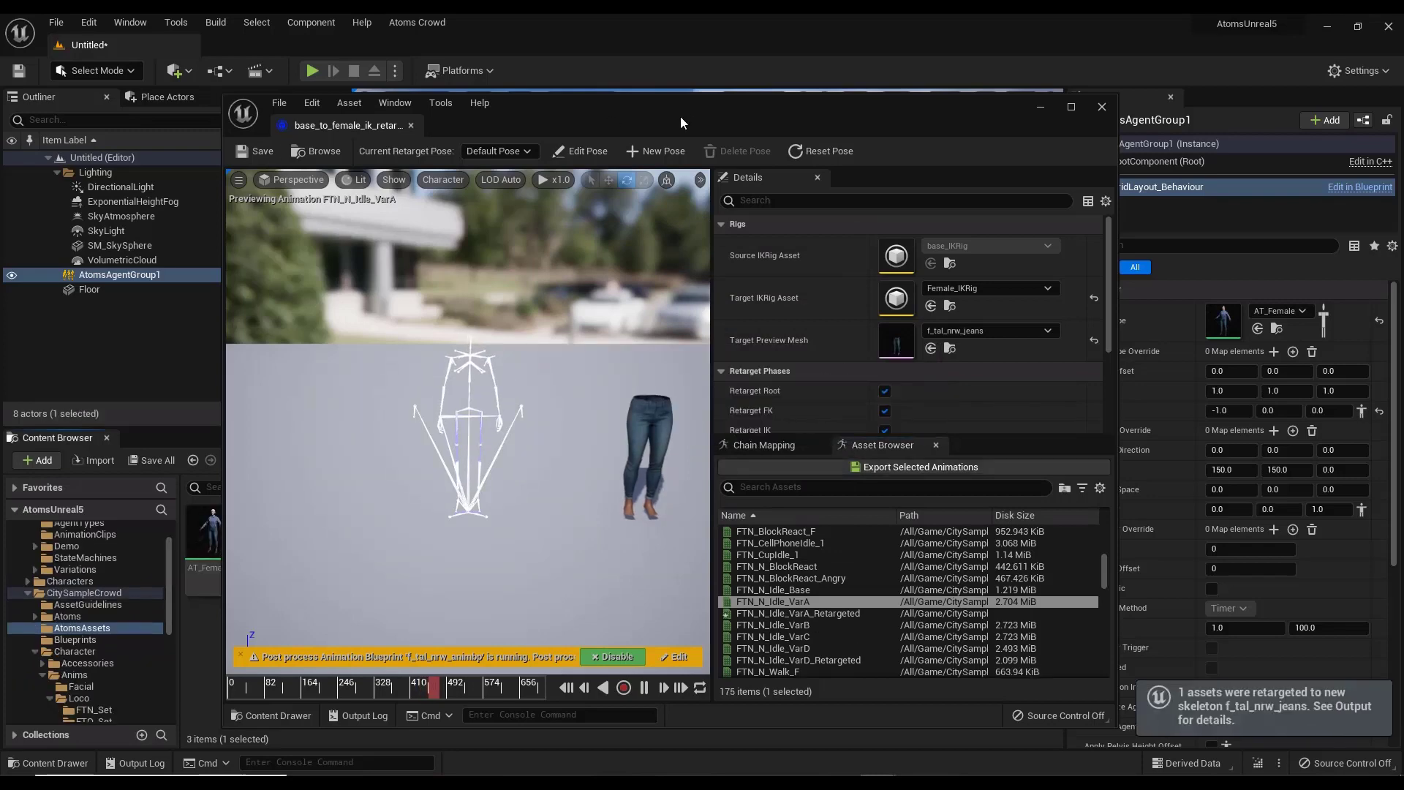
{"action": "left_click", "coordinate": [1103, 107]}
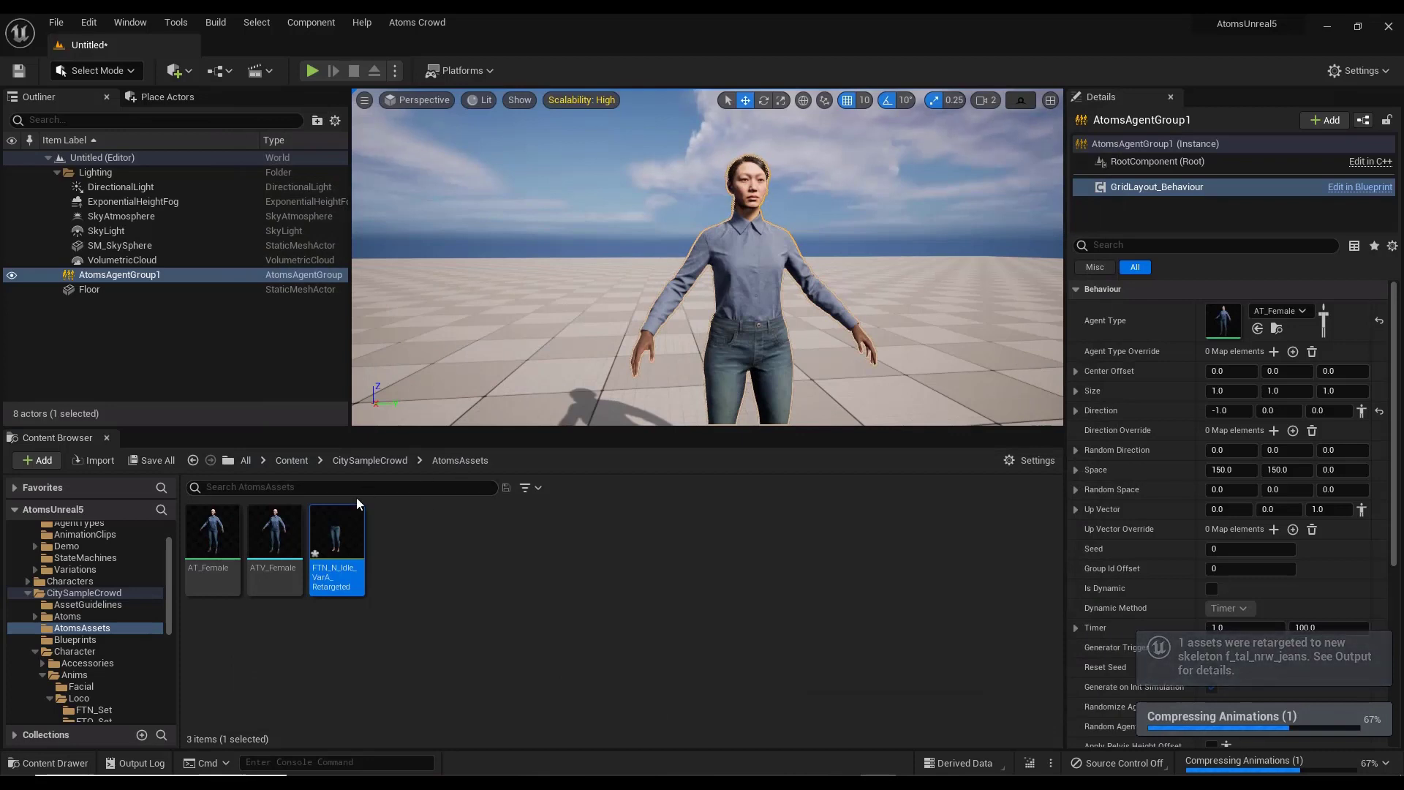
Save the FTN_N_Idle_VarA_Retargeted sequence and open it in the animation editor
{"action": "left_click", "coordinate": [401, 599]}
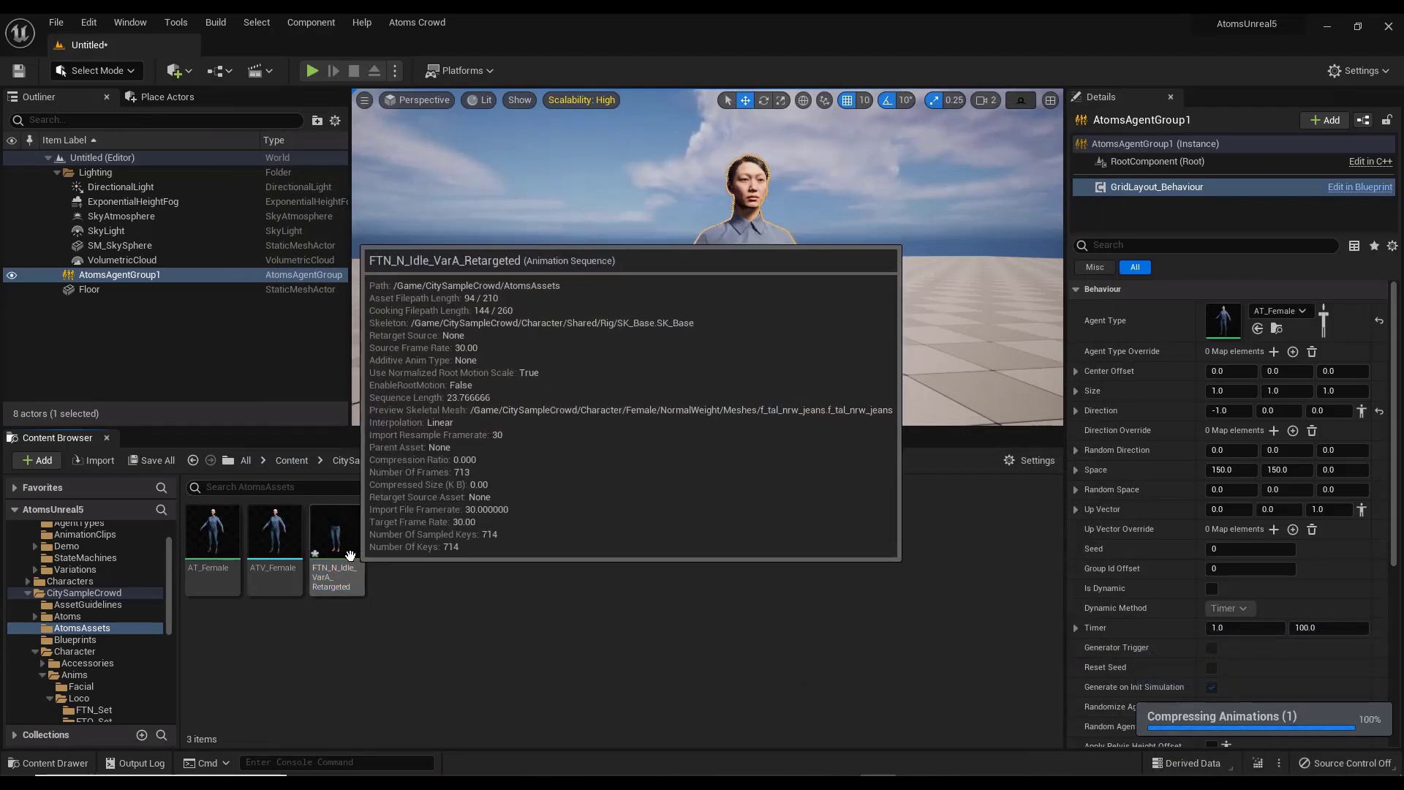
{"action": "left_click", "coordinate": [332, 530]}
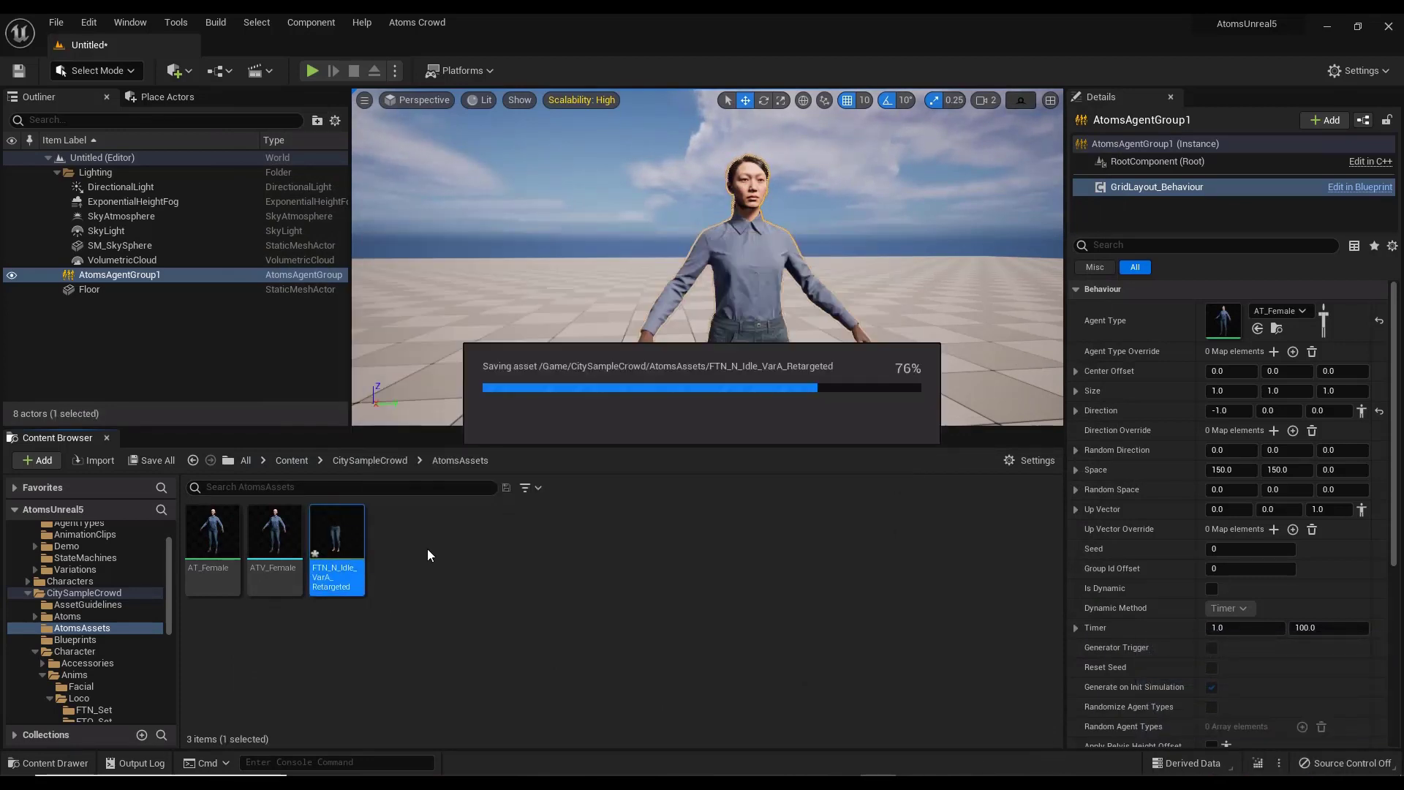
{"action": "double_click", "coordinate": [340, 538]}
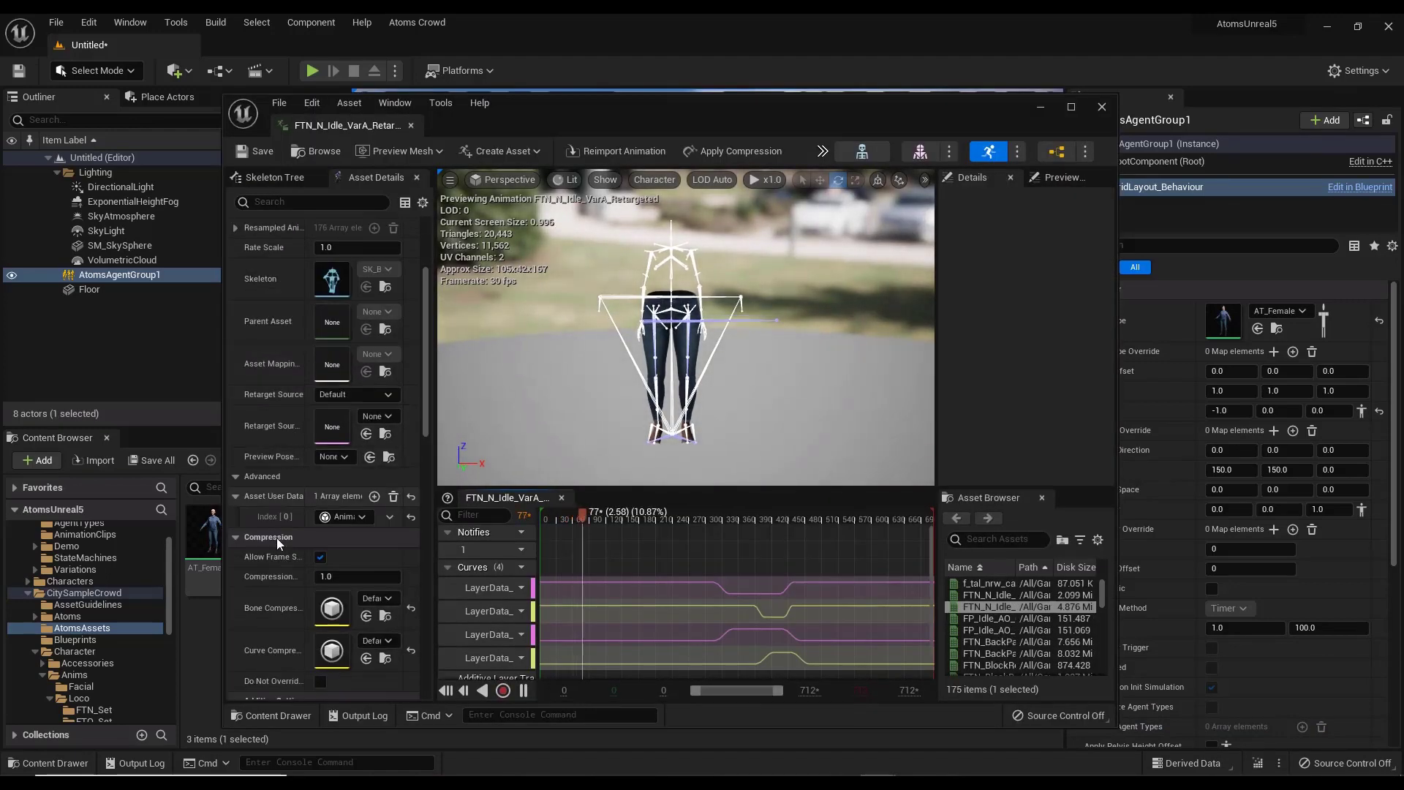
Add an Asset User Data element to the sequence and set it to Atoms Anim Clip User Data
{"action": "left_click", "coordinate": [373, 496]}
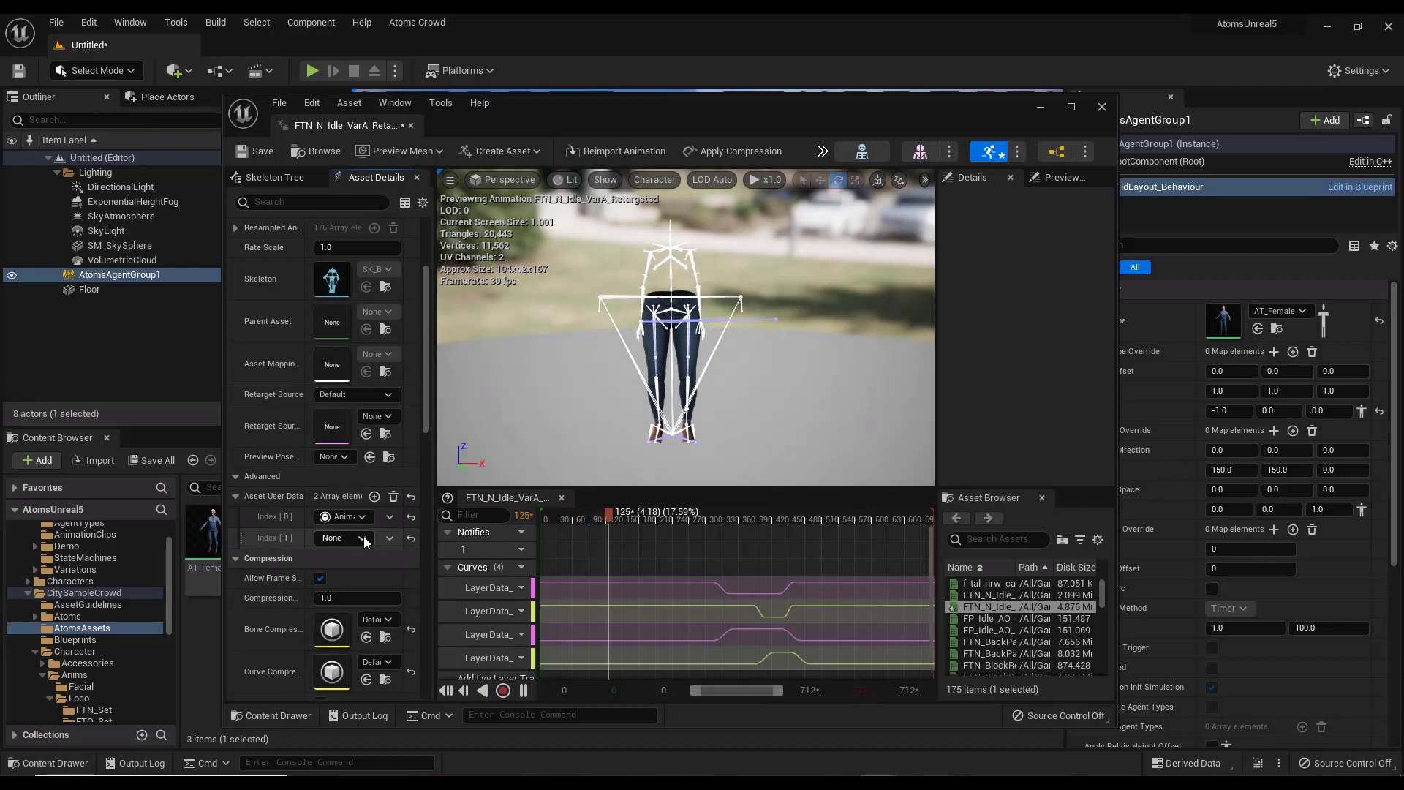
{"action": "left_click", "coordinate": [342, 538]}
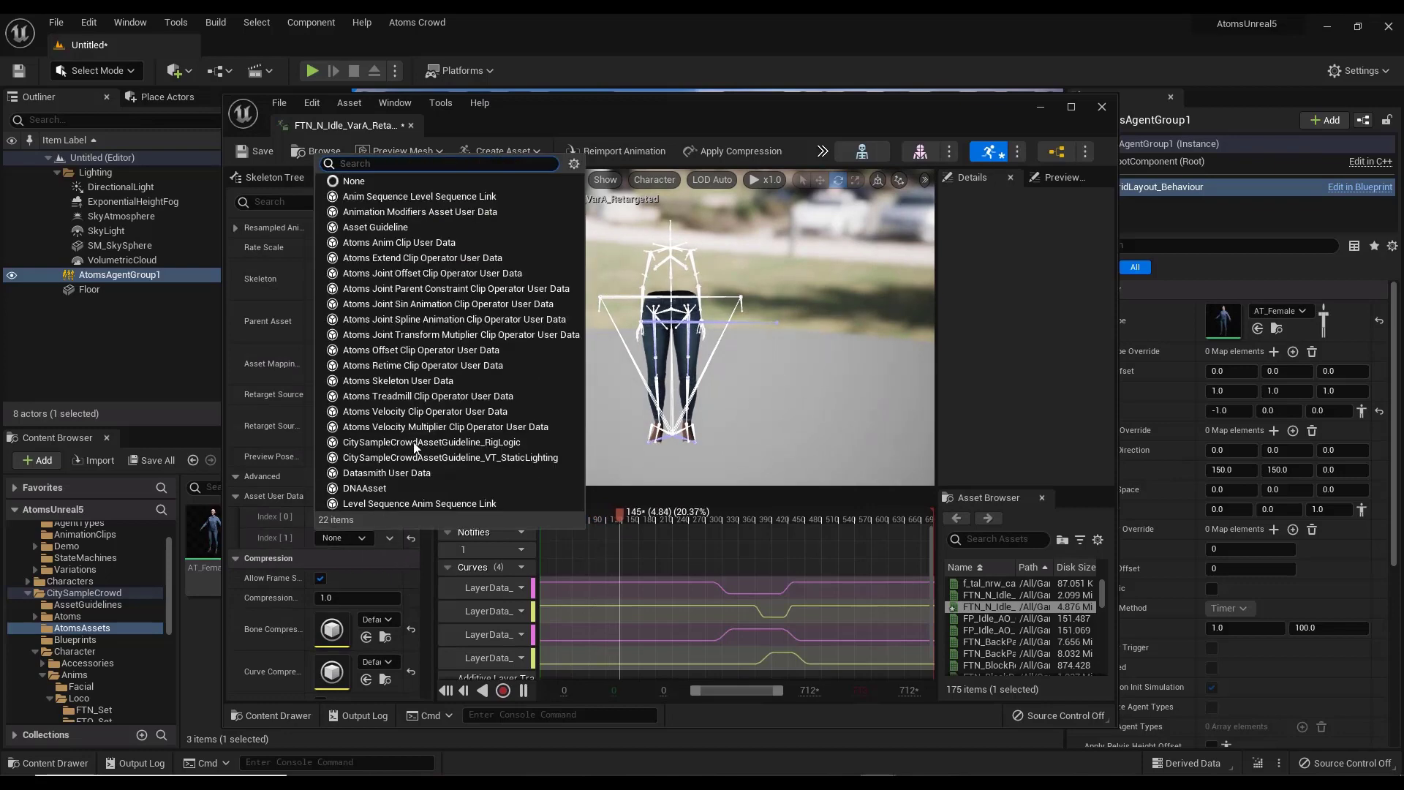
{"action": "left_click", "coordinate": [423, 243]}
{"action": "left_click", "coordinate": [250, 537]}
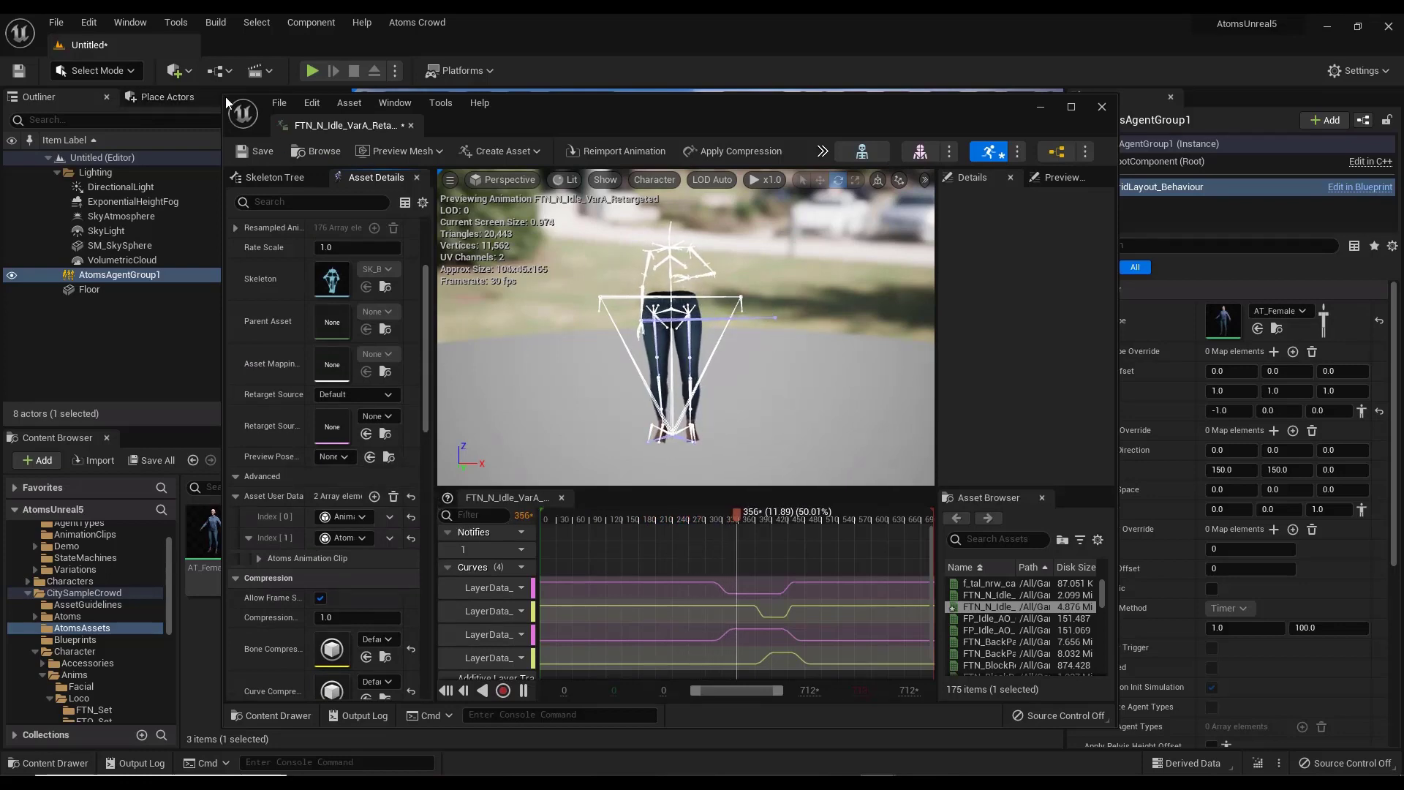
Widen the animation editor and enable Loop and the ground height override in the Atoms Animation Clip settings
{"action": "left_click_drag", "start_coordinate": [459, 111], "coordinate": [327, 84]}
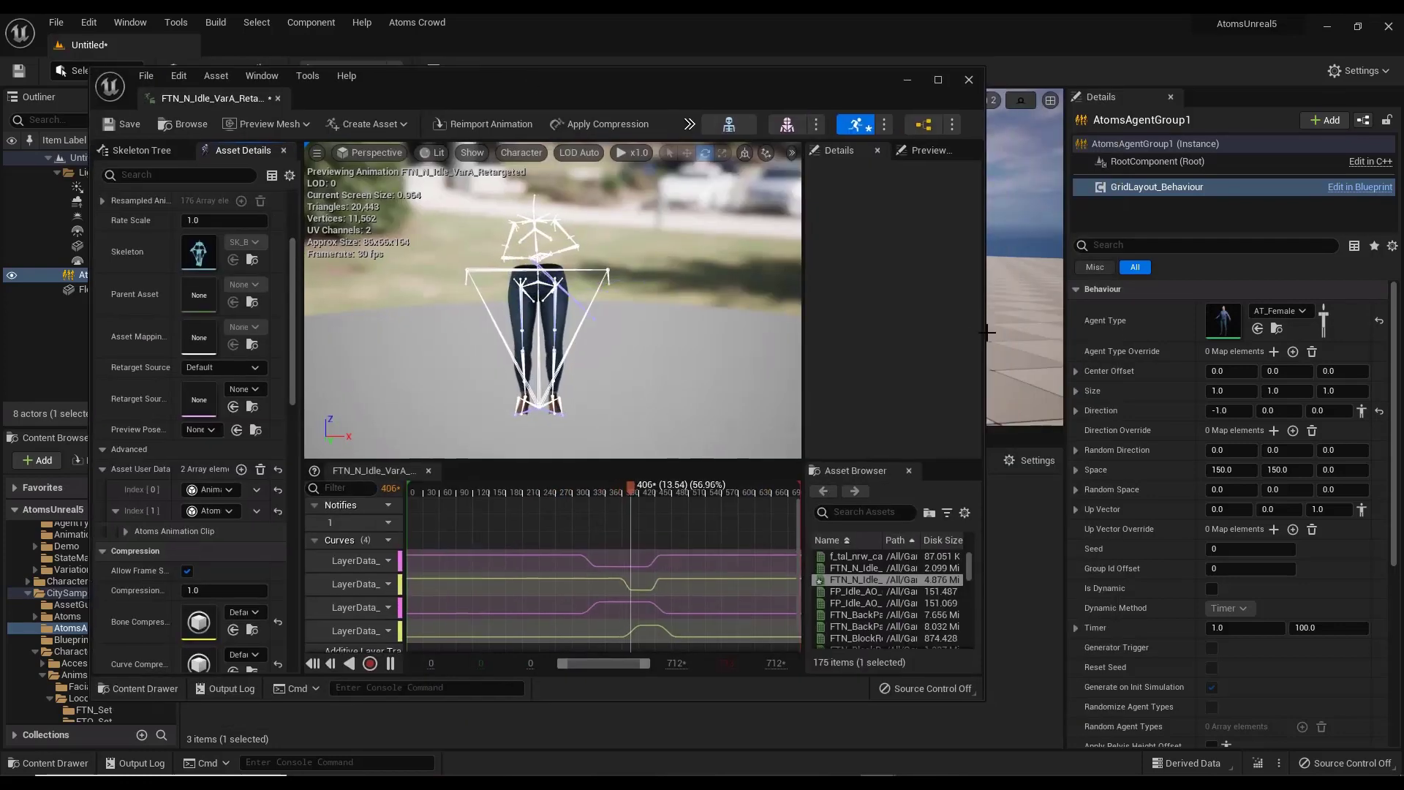
{"action": "left_click_drag", "start_coordinate": [984, 334], "coordinate": [1351, 334]}
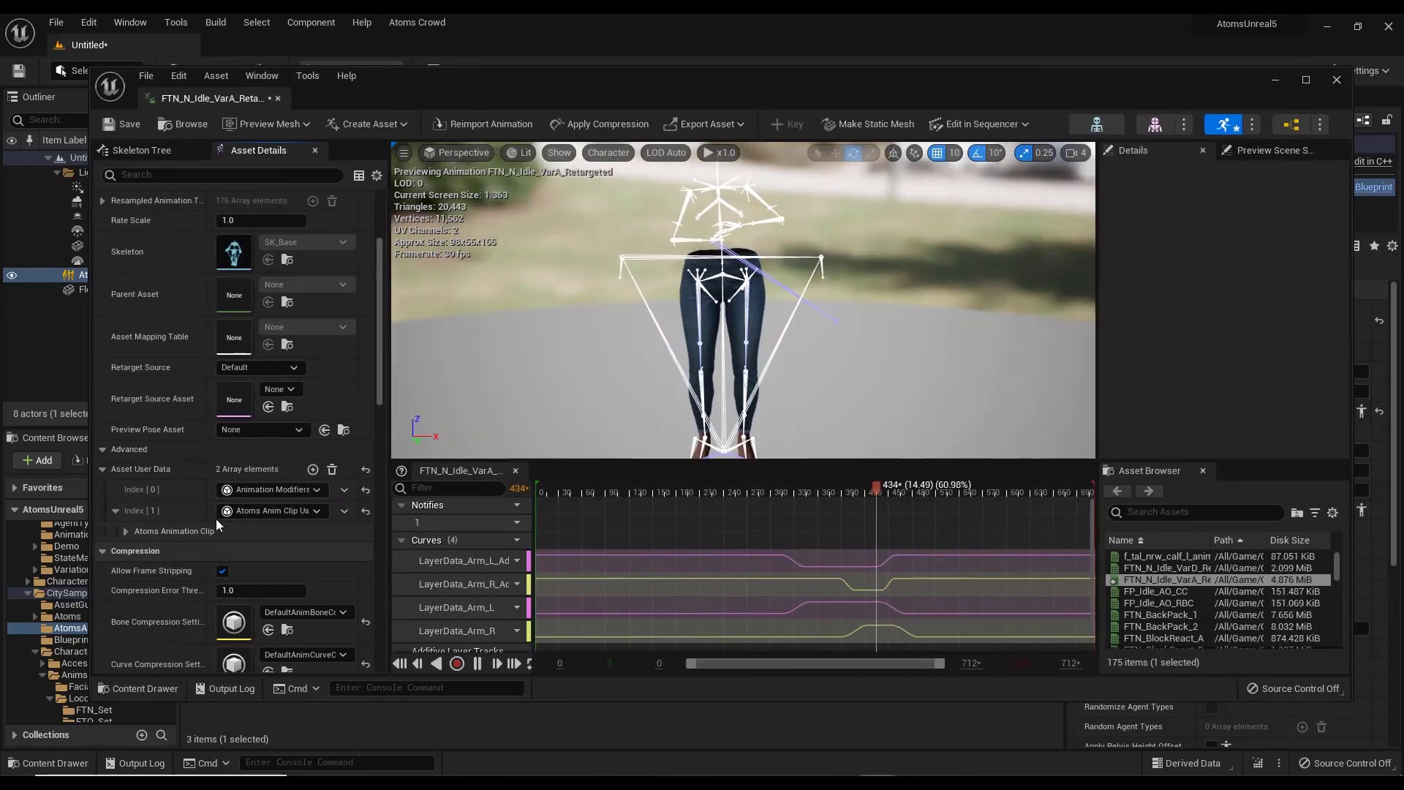
{"action": "left_click", "coordinate": [126, 531]}
{"action": "scroll", "coordinate": [125, 560], "scroll_direction": "down", "scroll_amount": 2}
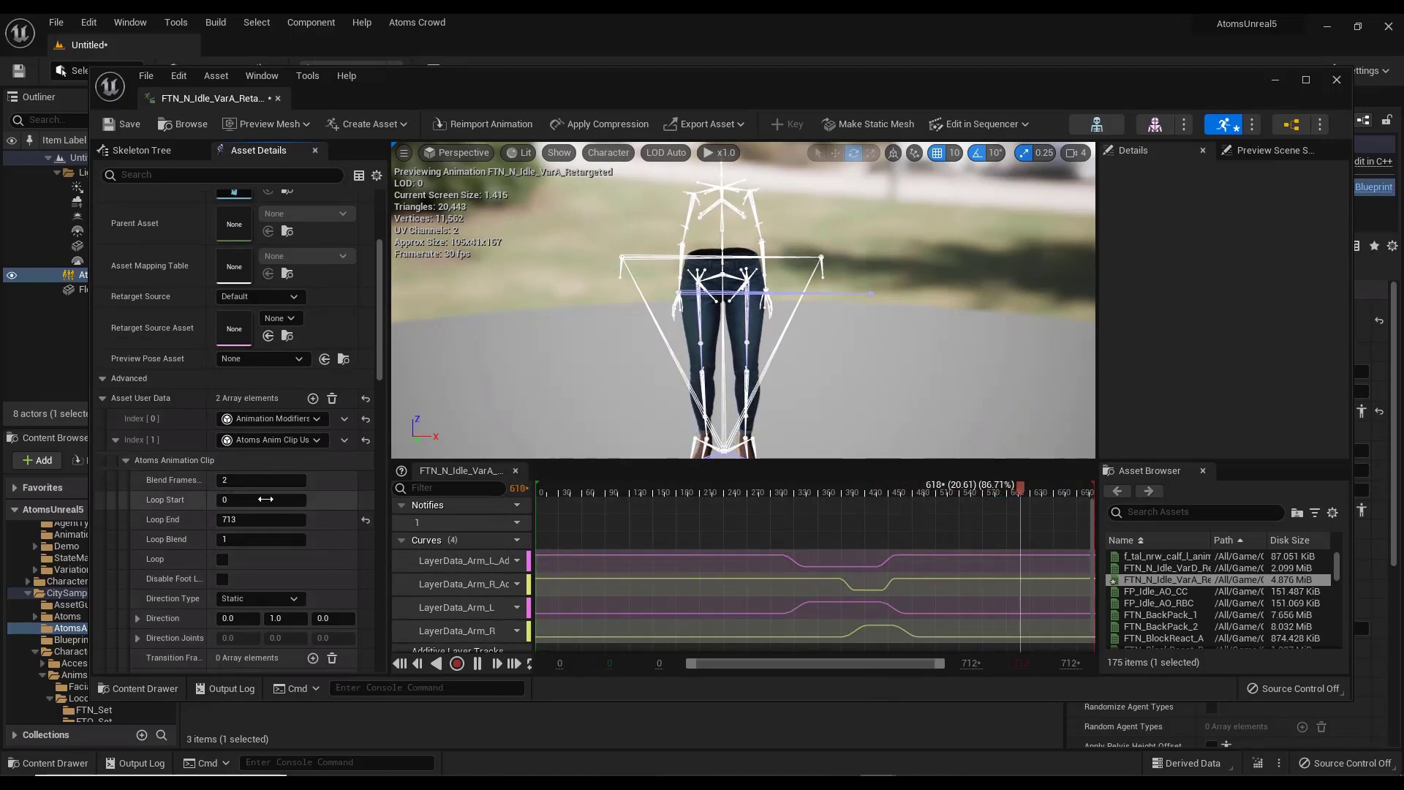
{"action": "scroll", "coordinate": [243, 541], "scroll_direction": "down", "scroll_amount": 2}
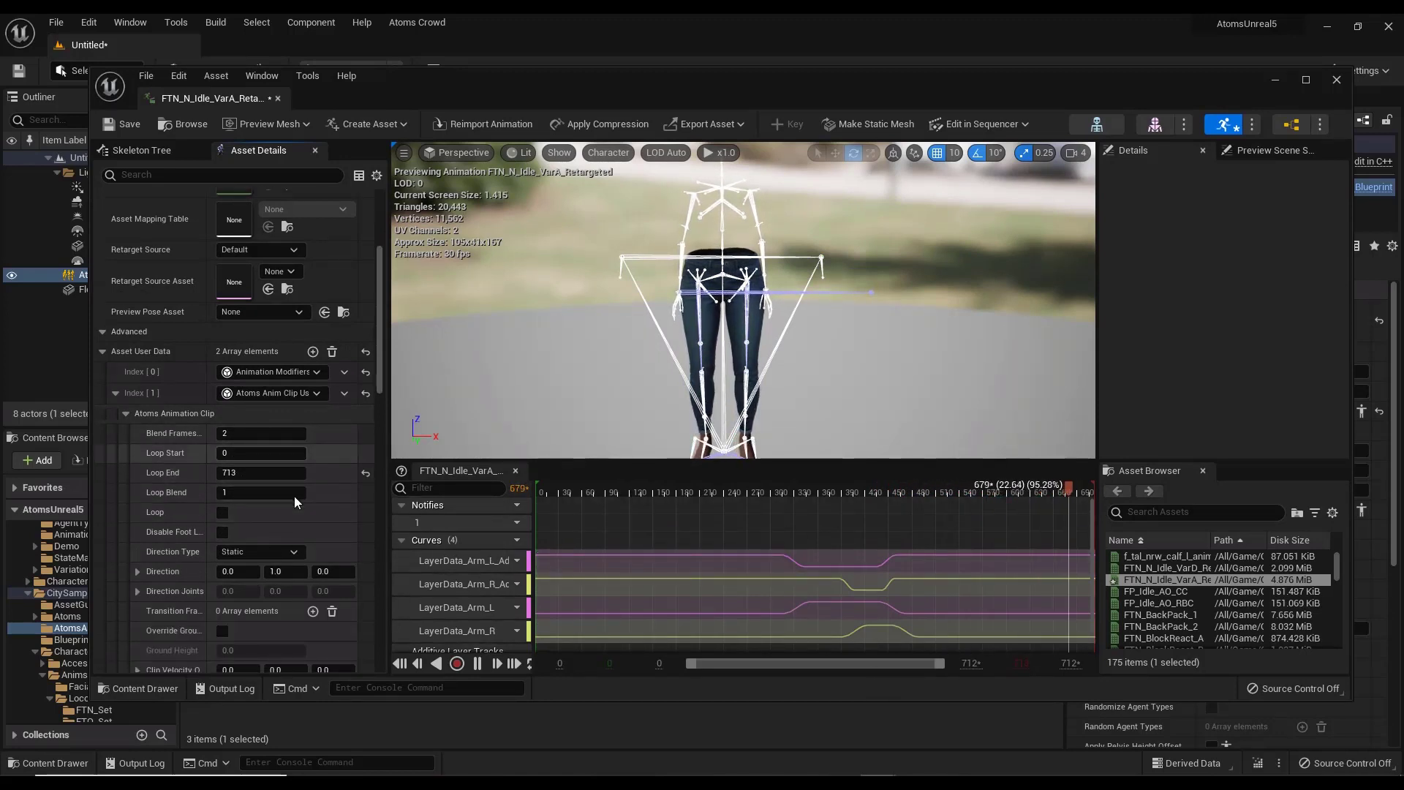
{"action": "left_click", "coordinate": [223, 512]}
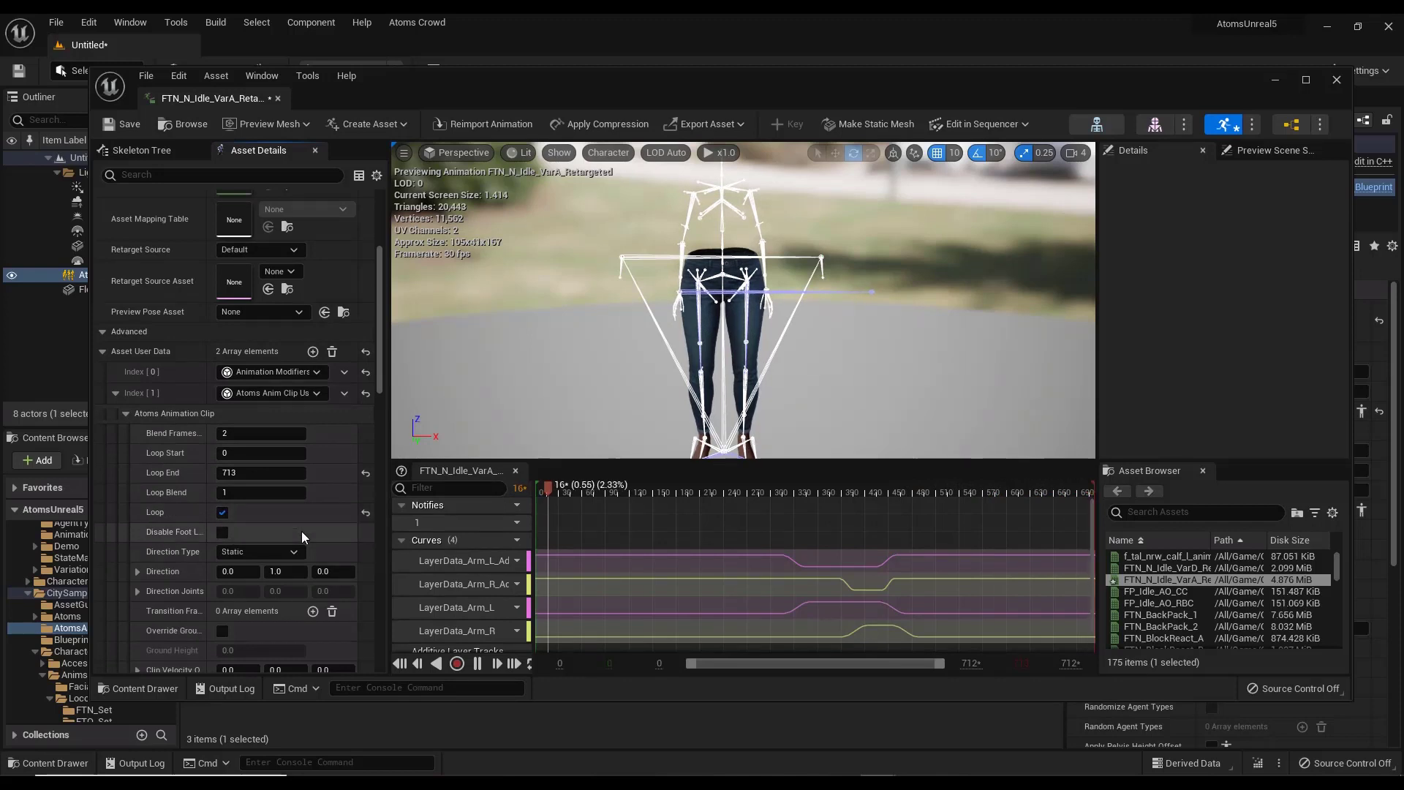
{"action": "scroll", "coordinate": [297, 510], "scroll_direction": "down", "scroll_amount": 2}
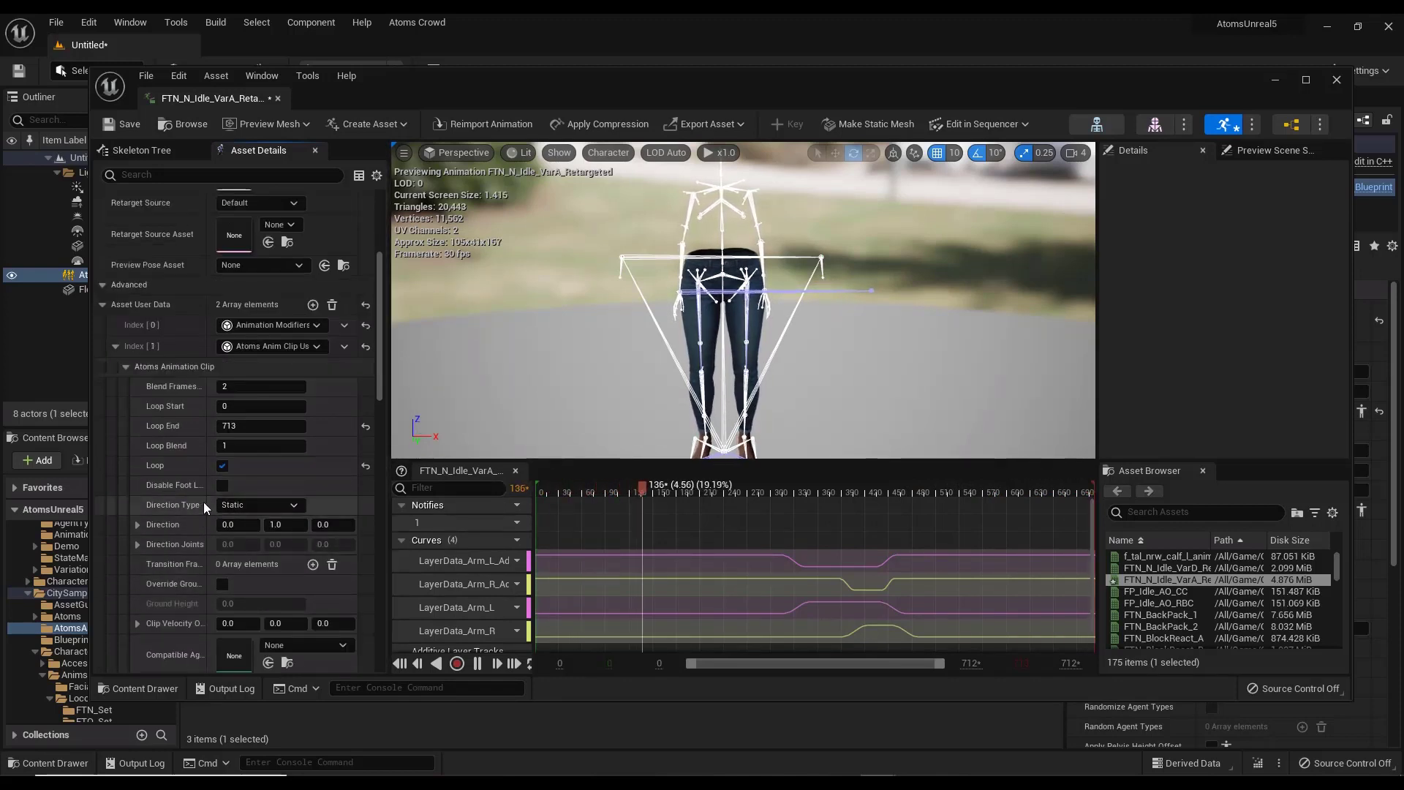
{"action": "left_click", "coordinate": [223, 584]}
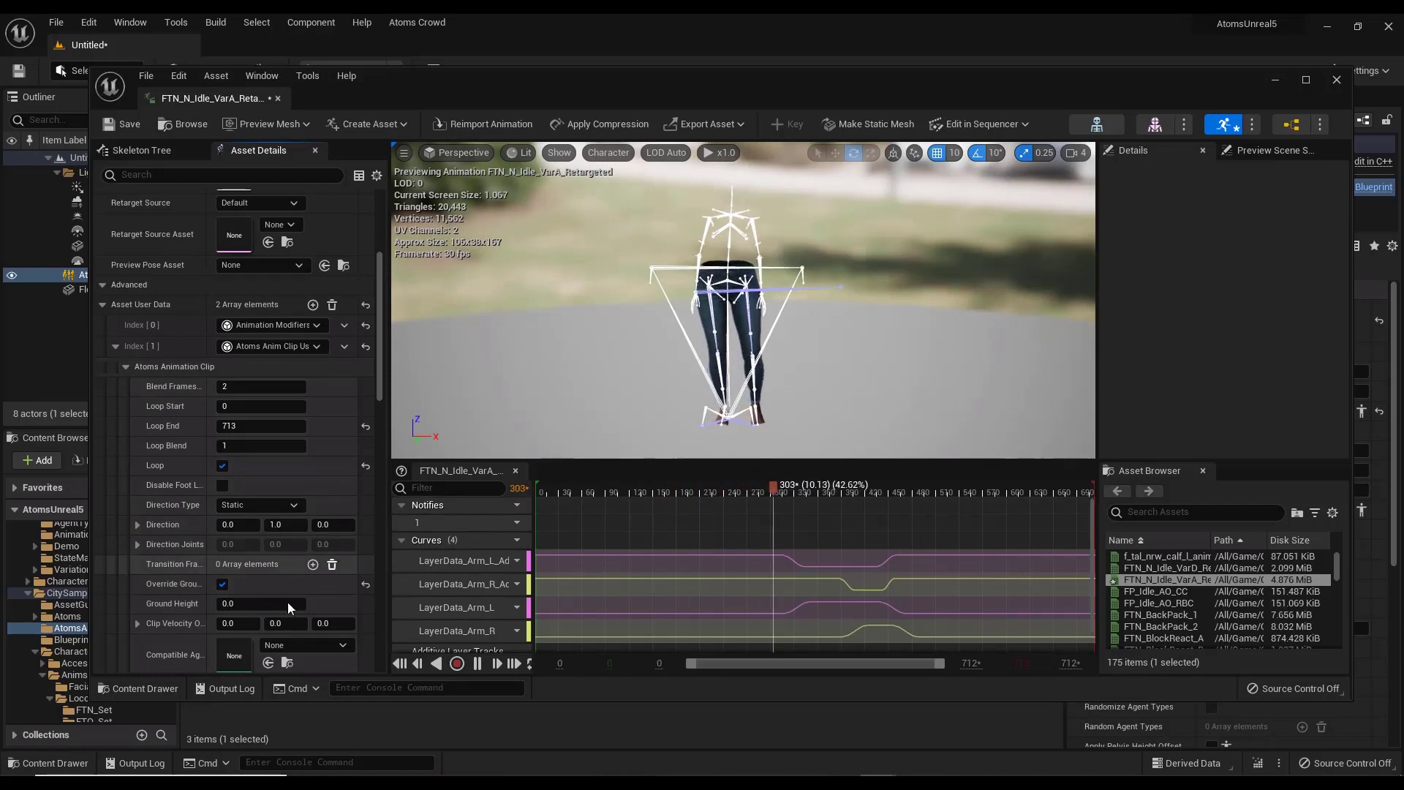
Set the clip's compatible agent type to AT_Female, then save and close the animation sequence
{"action": "scroll", "coordinate": [261, 603], "scroll_direction": "down", "scroll_amount": 2}
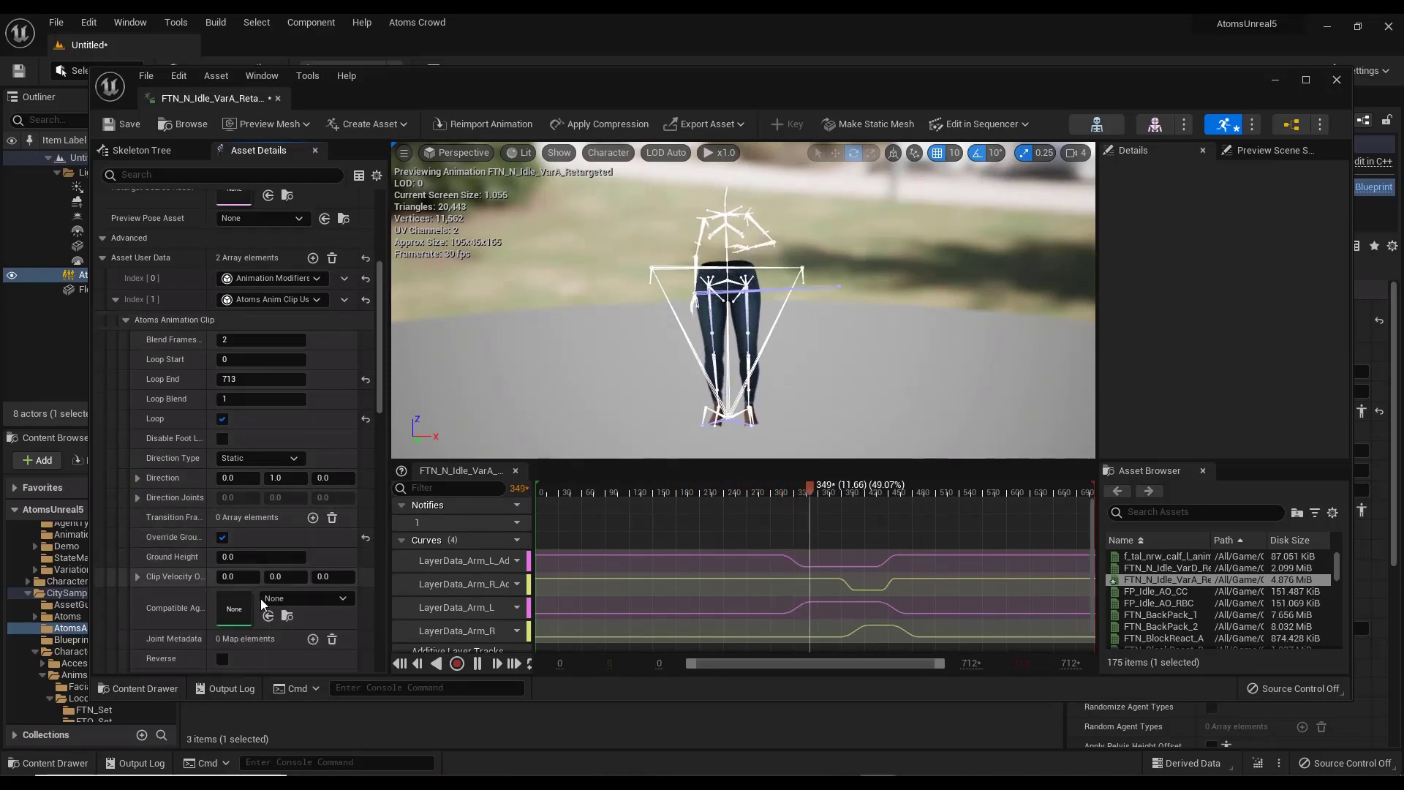
{"action": "left_click", "coordinate": [305, 599]}
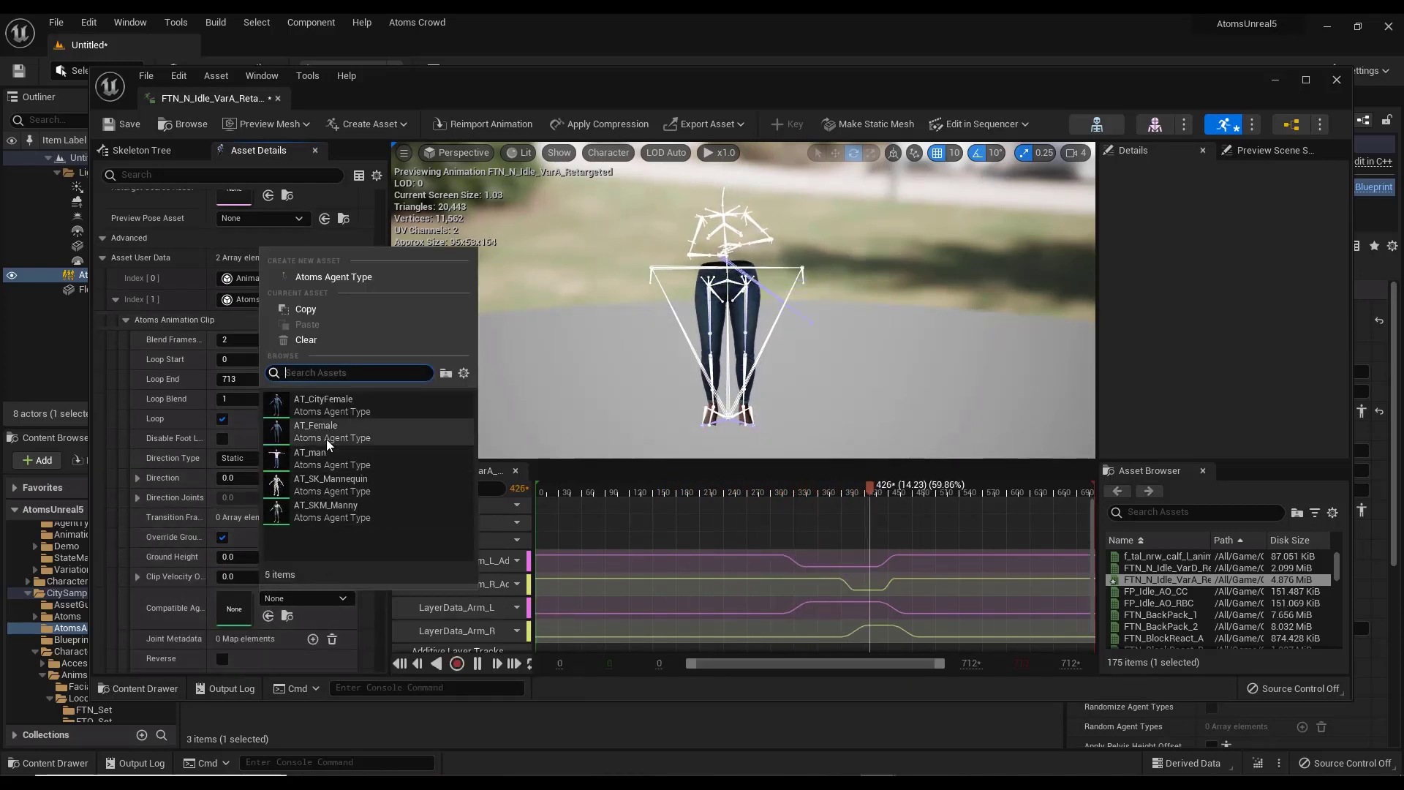
{"action": "key", "text": "Escape"}
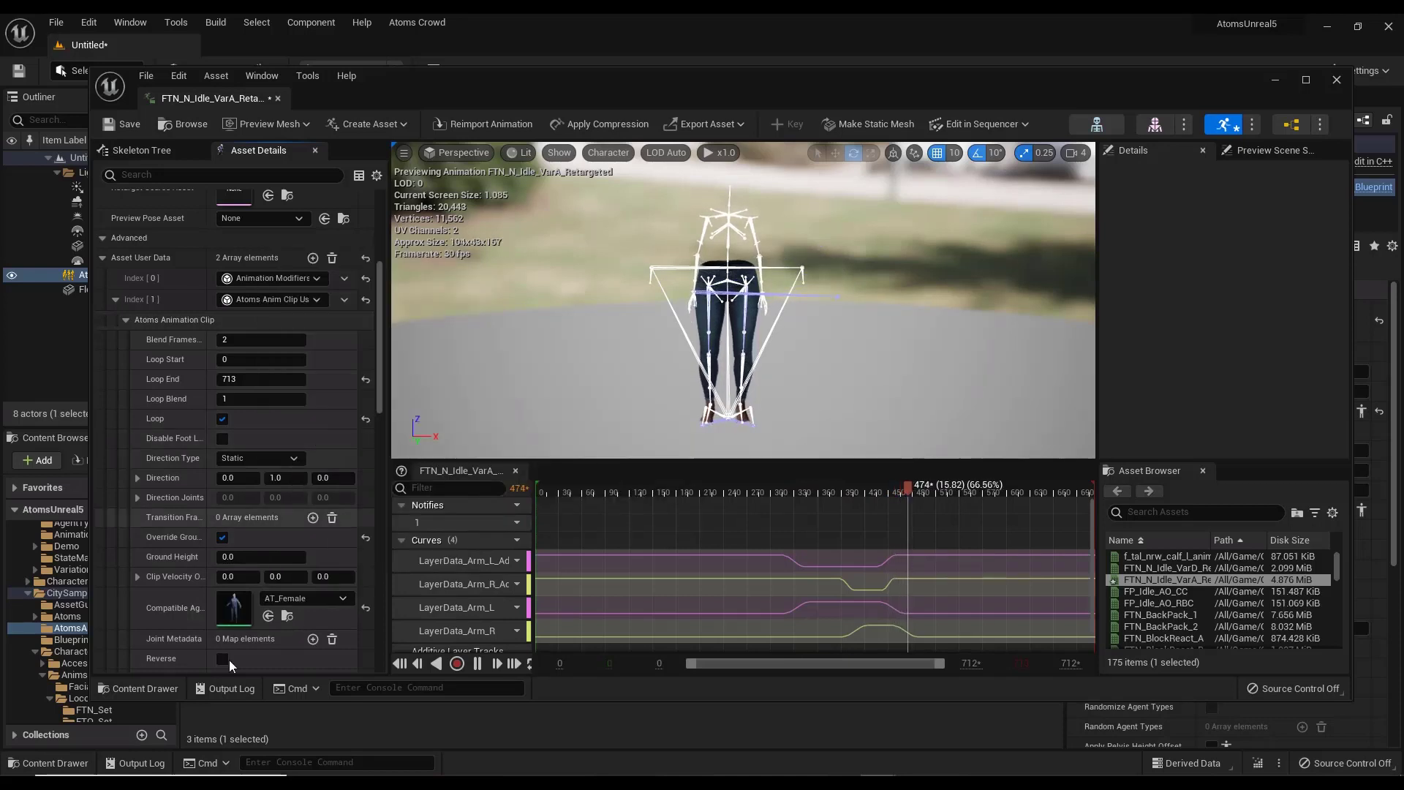
{"action": "scroll", "coordinate": [130, 620], "scroll_direction": "down", "scroll_amount": 2}
{"action": "scroll", "coordinate": [130, 620], "scroll_direction": "up", "scroll_amount": 2}
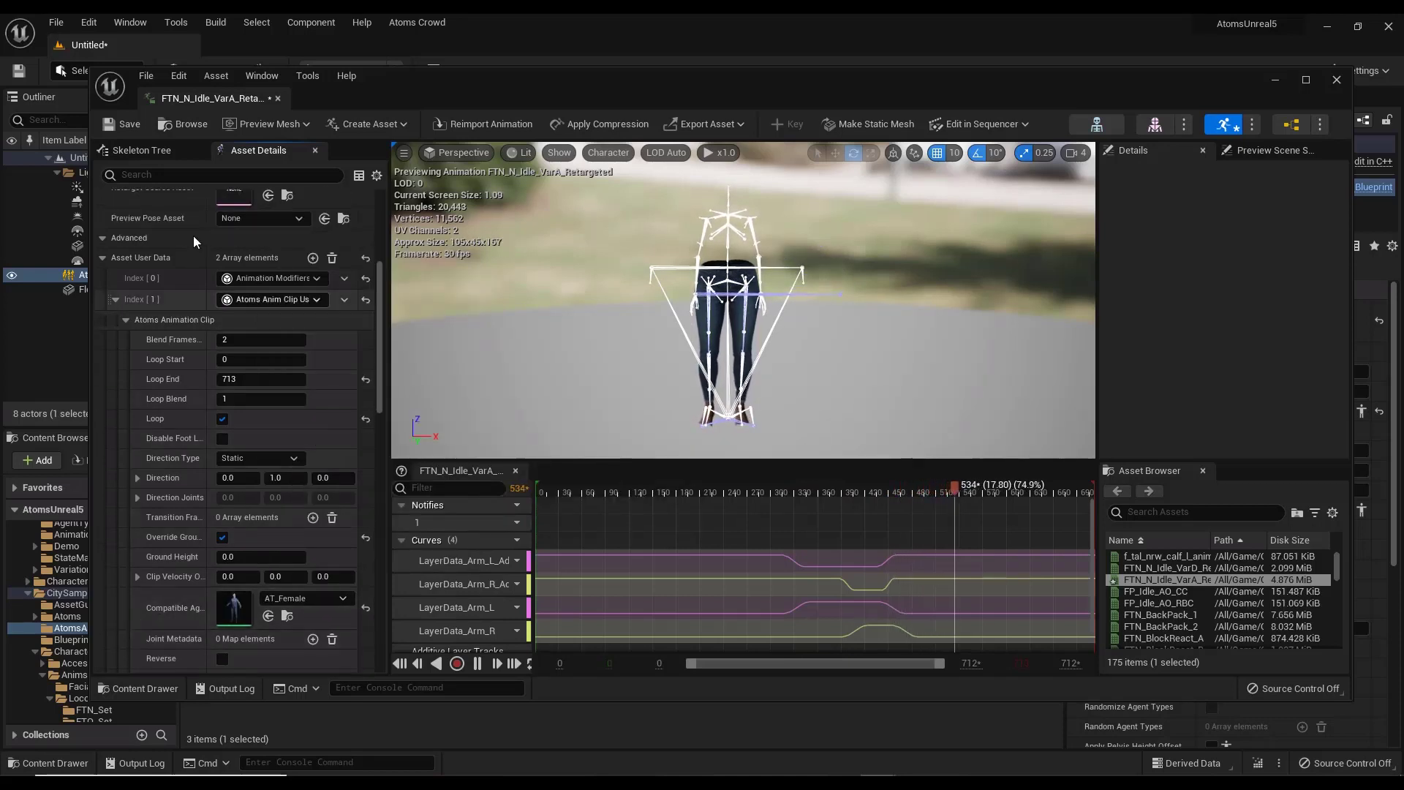
{"action": "left_click", "coordinate": [131, 130]}
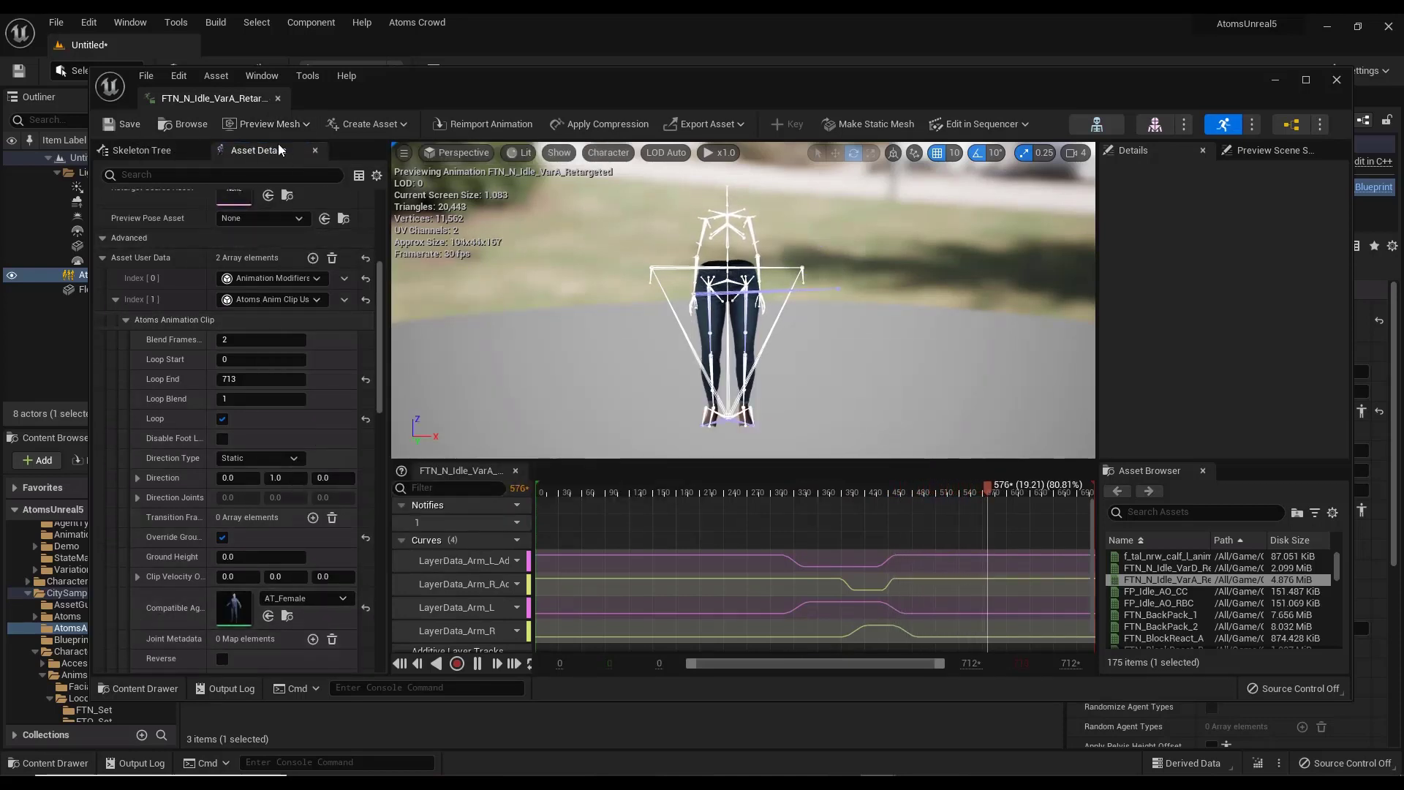
{"action": "left_click", "coordinate": [1336, 80]}
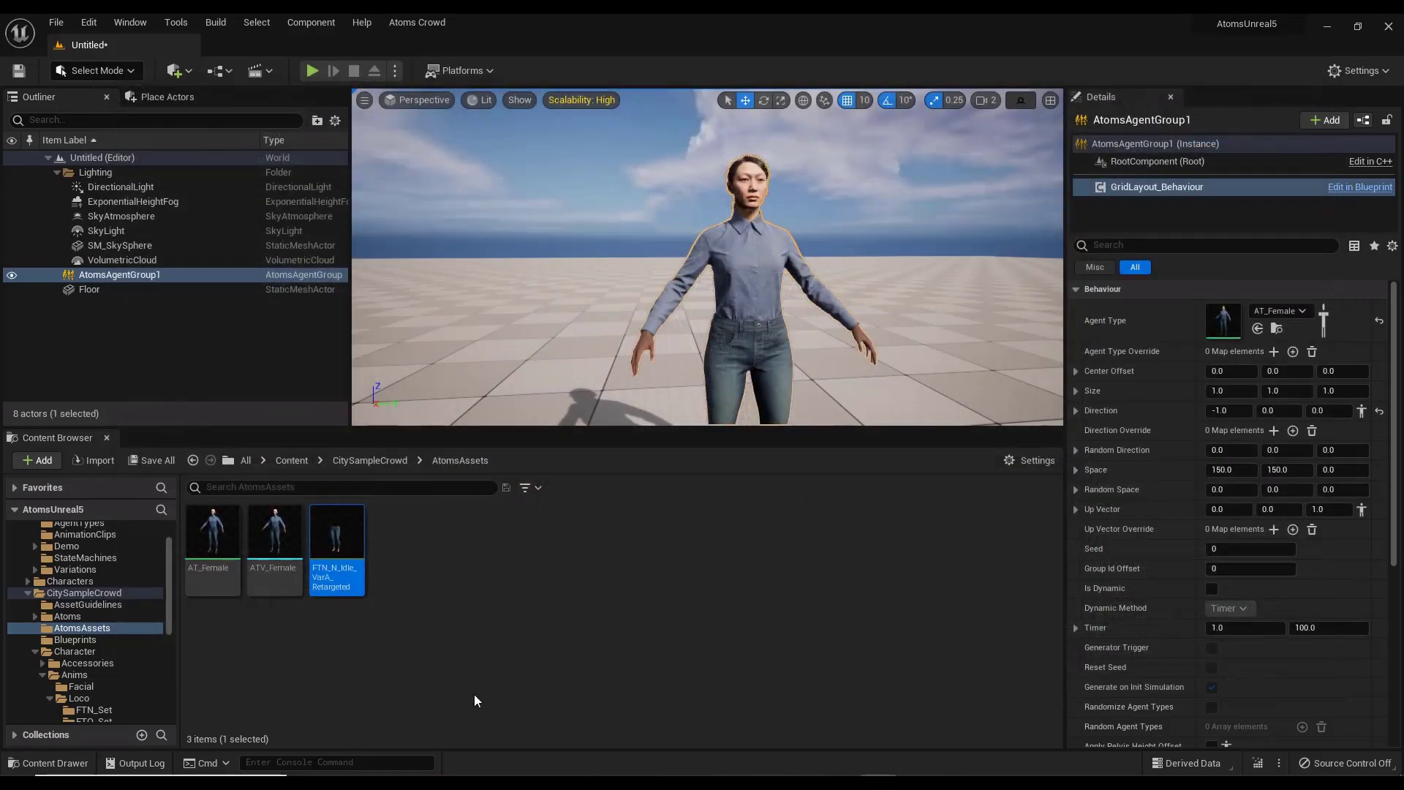
Create an Atoms State Machine asset in the AtomsAssets folder and name it AST_Female
{"action": "right_click", "coordinate": [392, 556]}
{"action": "mouse_move", "coordinate": [544, 318]}
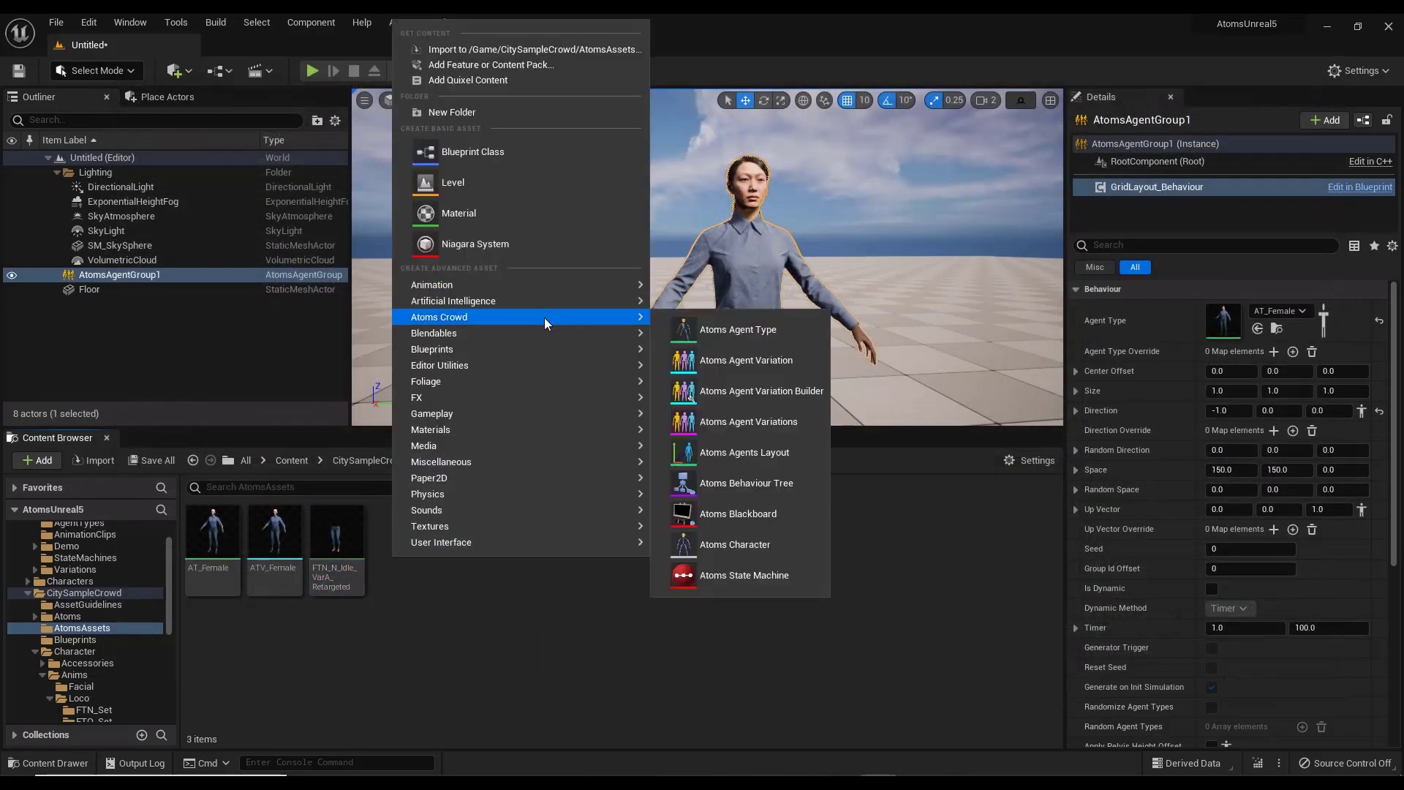
{"action": "left_click", "coordinate": [739, 575]}
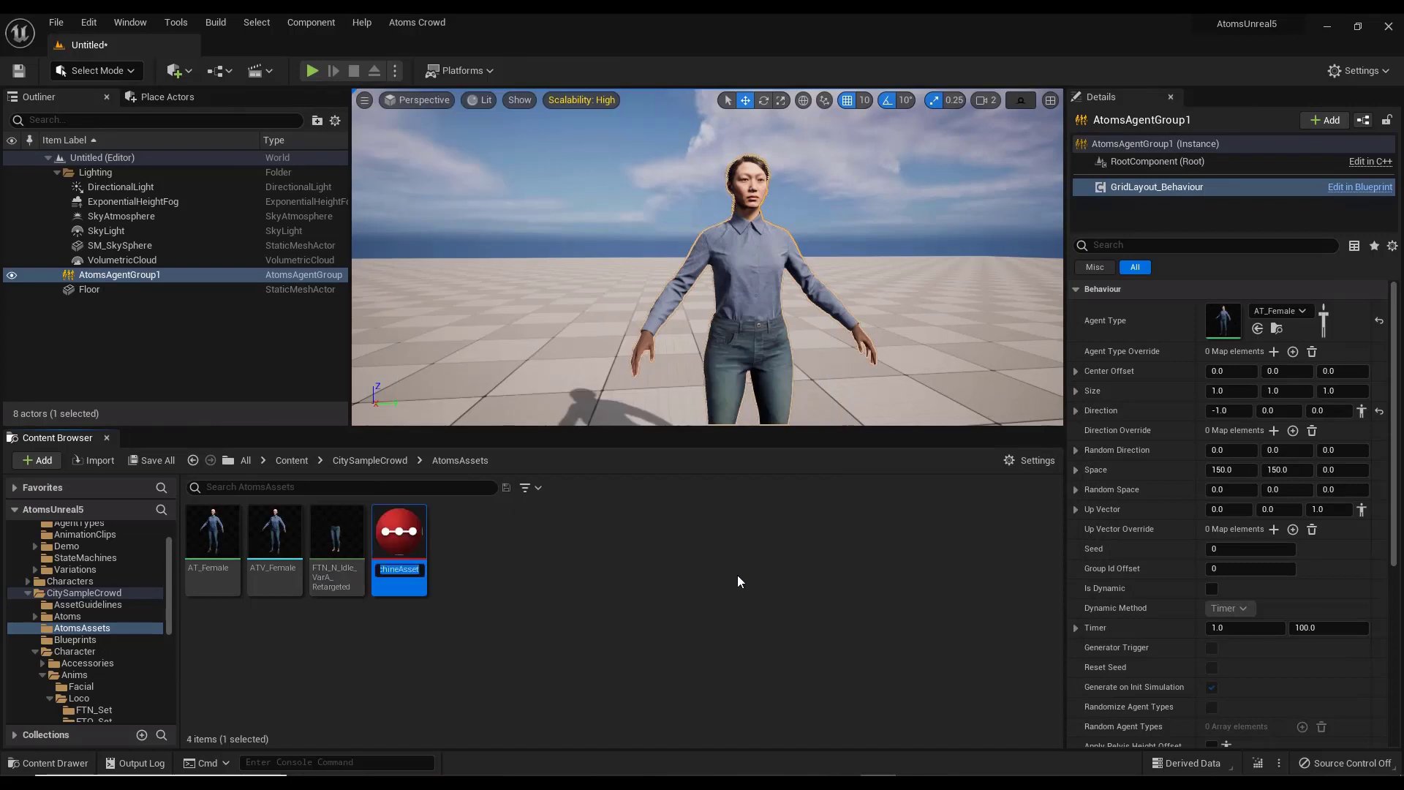
{"action": "type", "text": "AST_"}
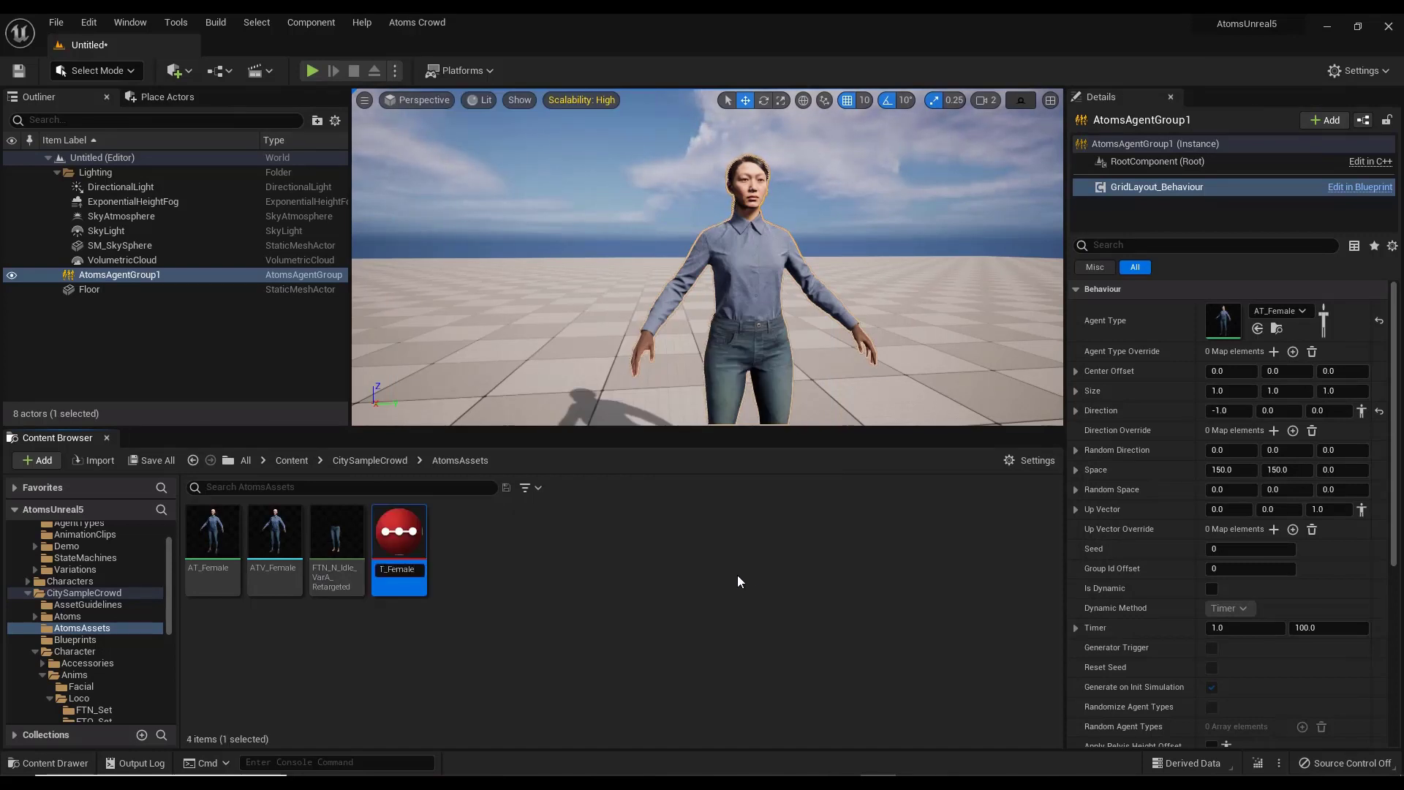
{"action": "type", "text": "Female"}
{"action": "key", "text": "Return"}
Open the AST_Female state machine and add a new state to its graph
{"action": "double_click", "coordinate": [212, 537]}
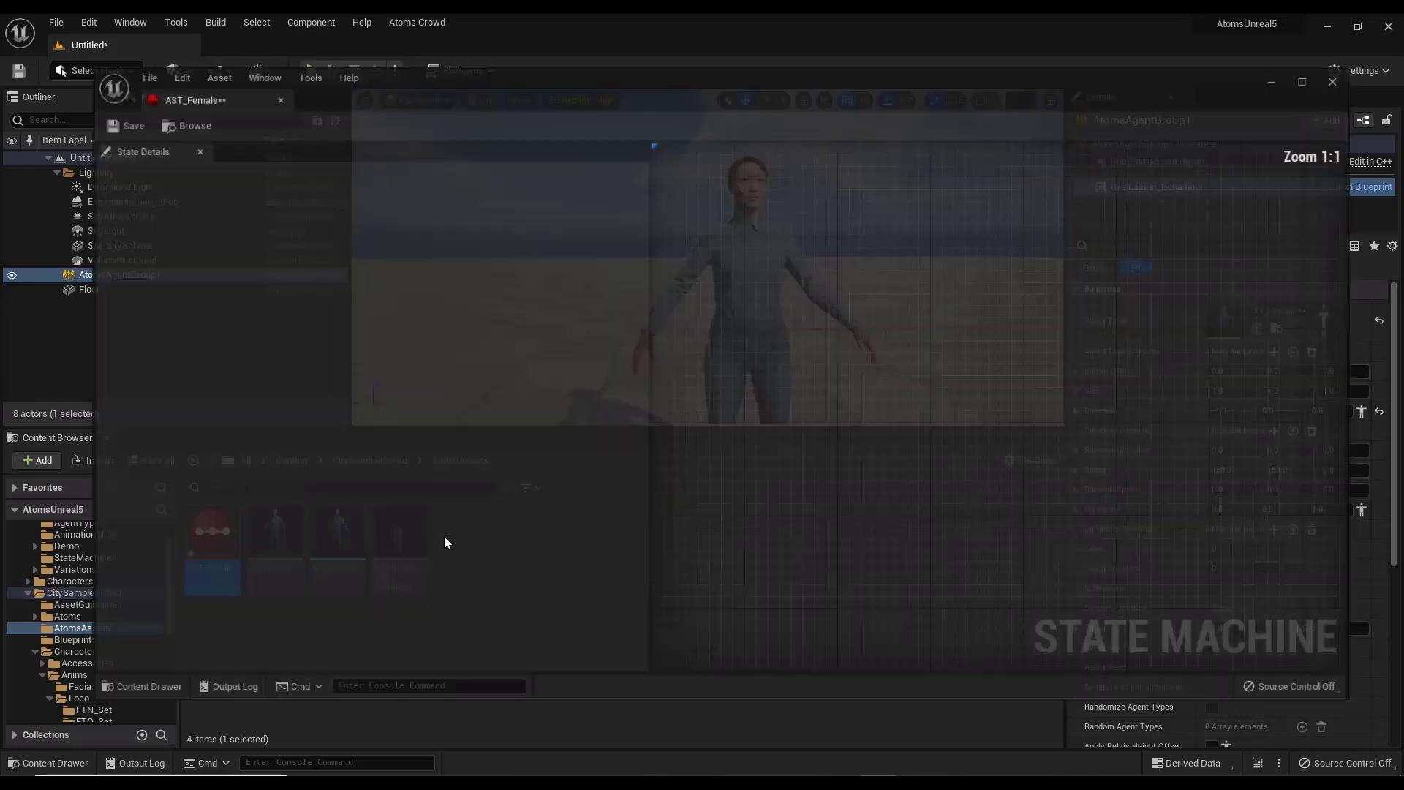
{"action": "right_click", "coordinate": [872, 334]}
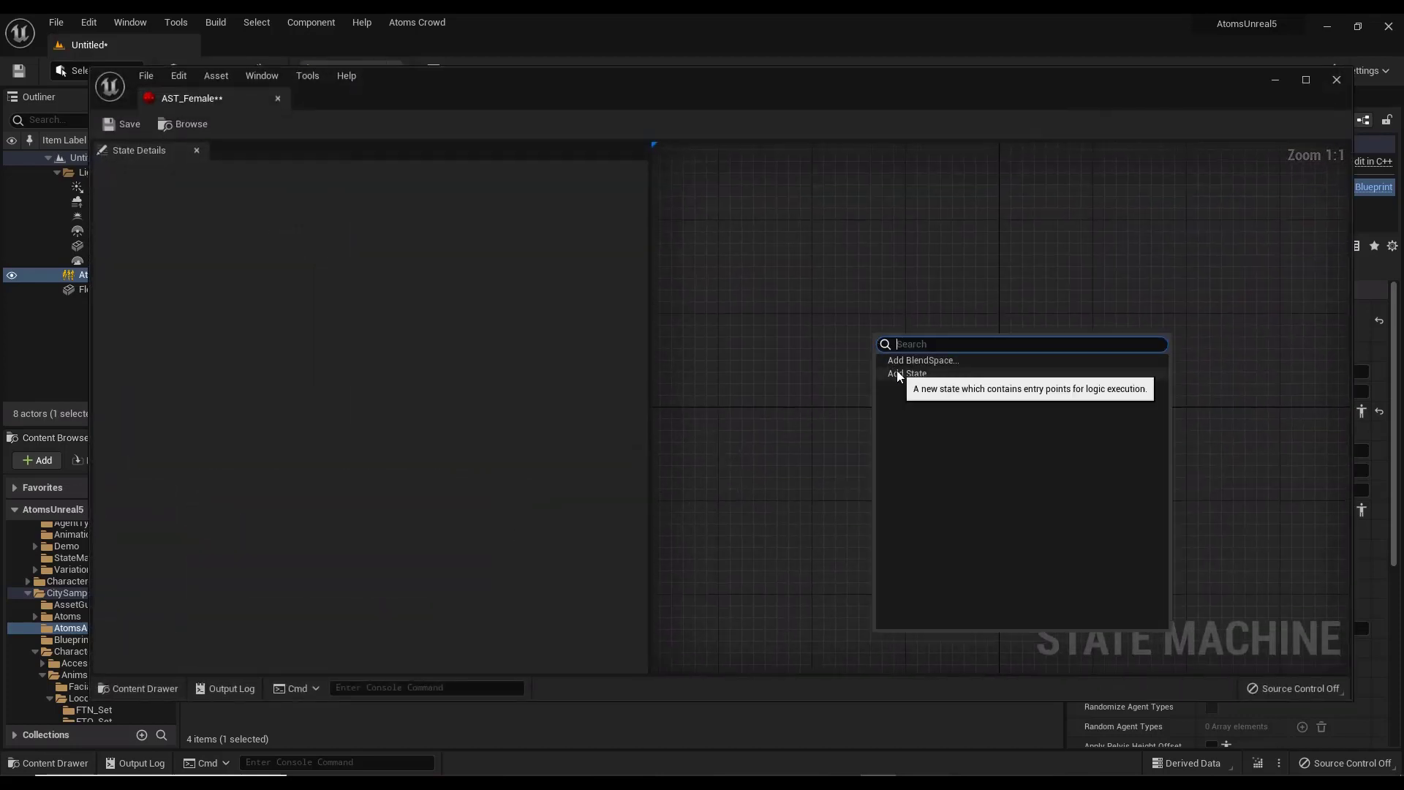
{"action": "left_click", "coordinate": [897, 370]}
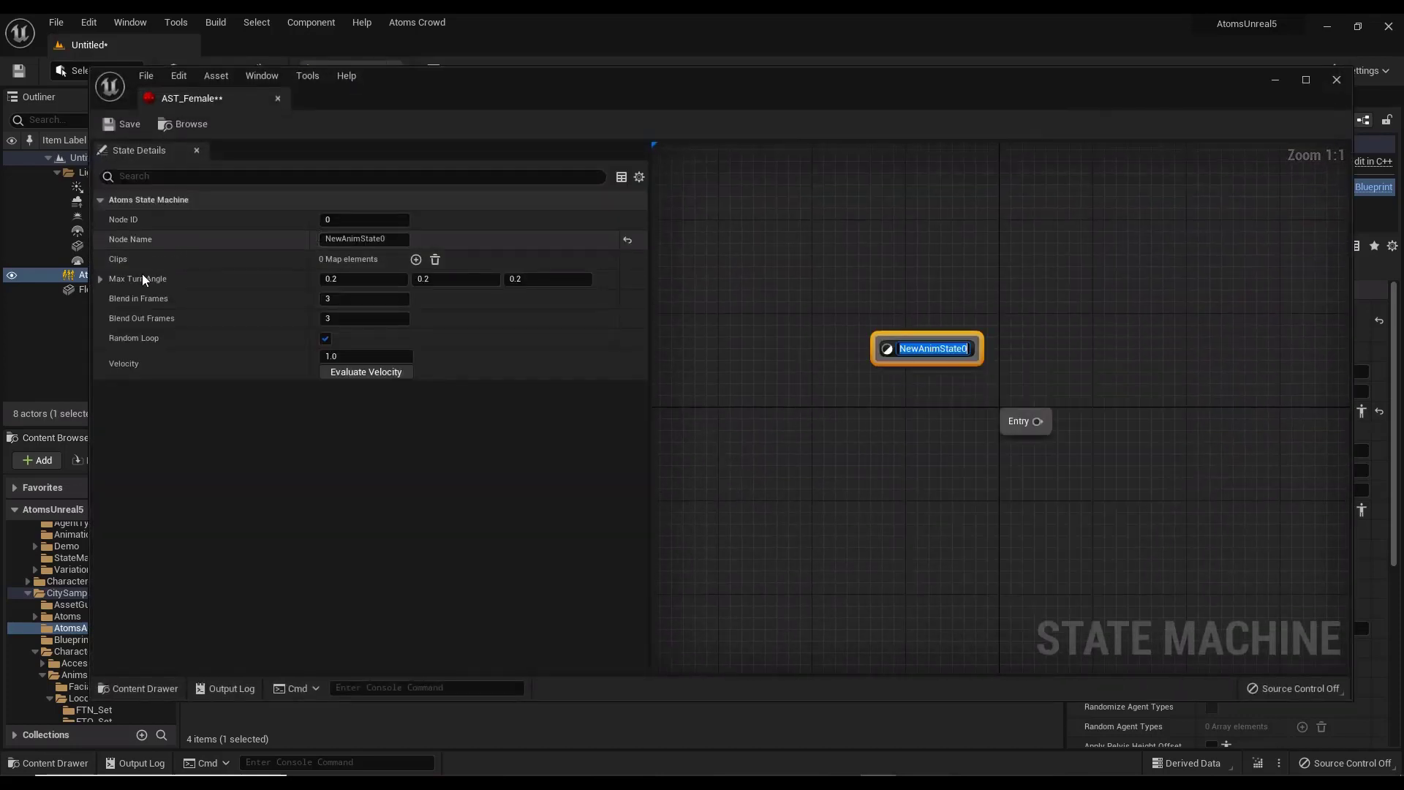
Add FTN_N_Idle_VarA_Retargeted as a clip of the new state, then save and close the state machine
{"action": "left_click", "coordinate": [416, 260]}
{"action": "left_click_drag", "start_coordinate": [648, 116], "coordinate": [1006, 163]}
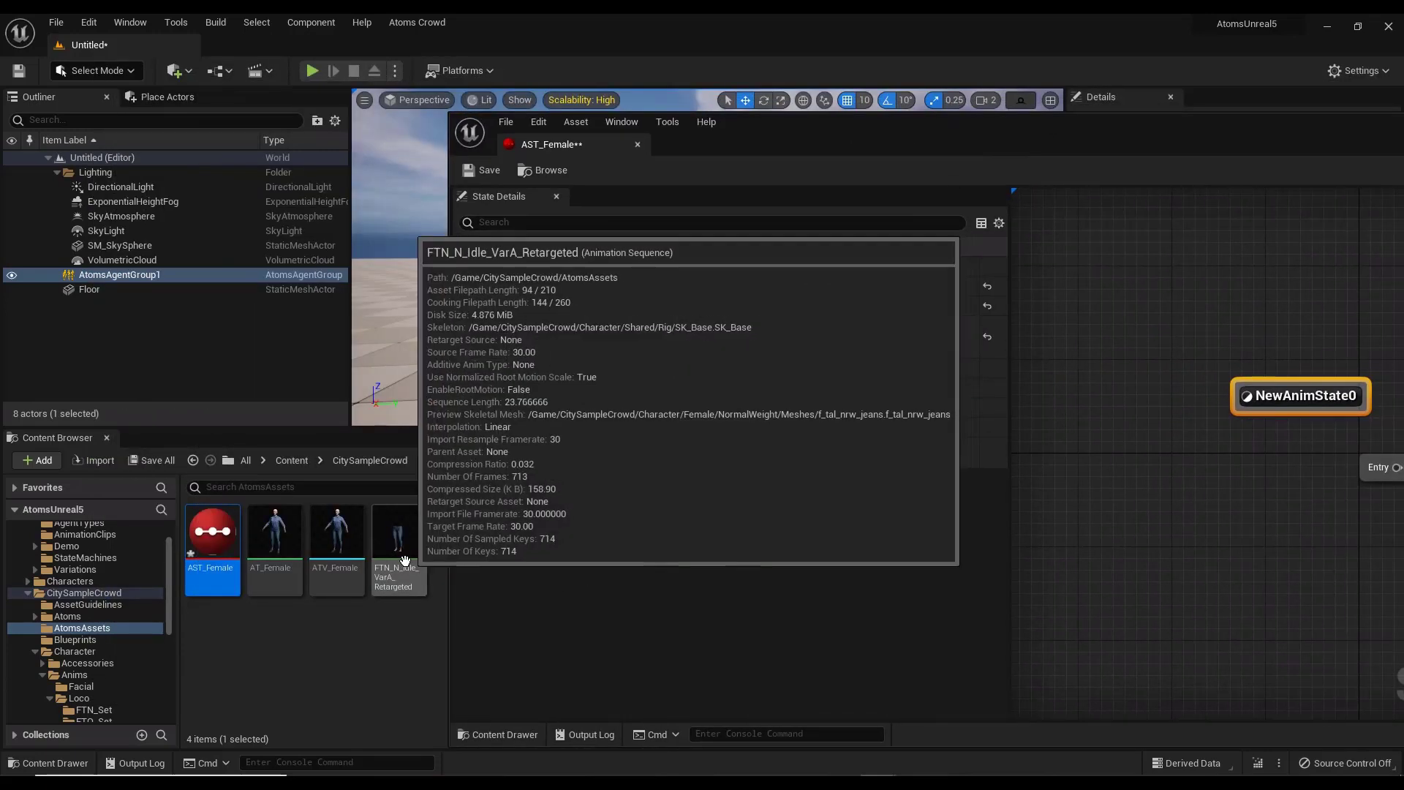
{"action": "left_click_drag", "start_coordinate": [399, 545], "coordinate": [503, 336]}
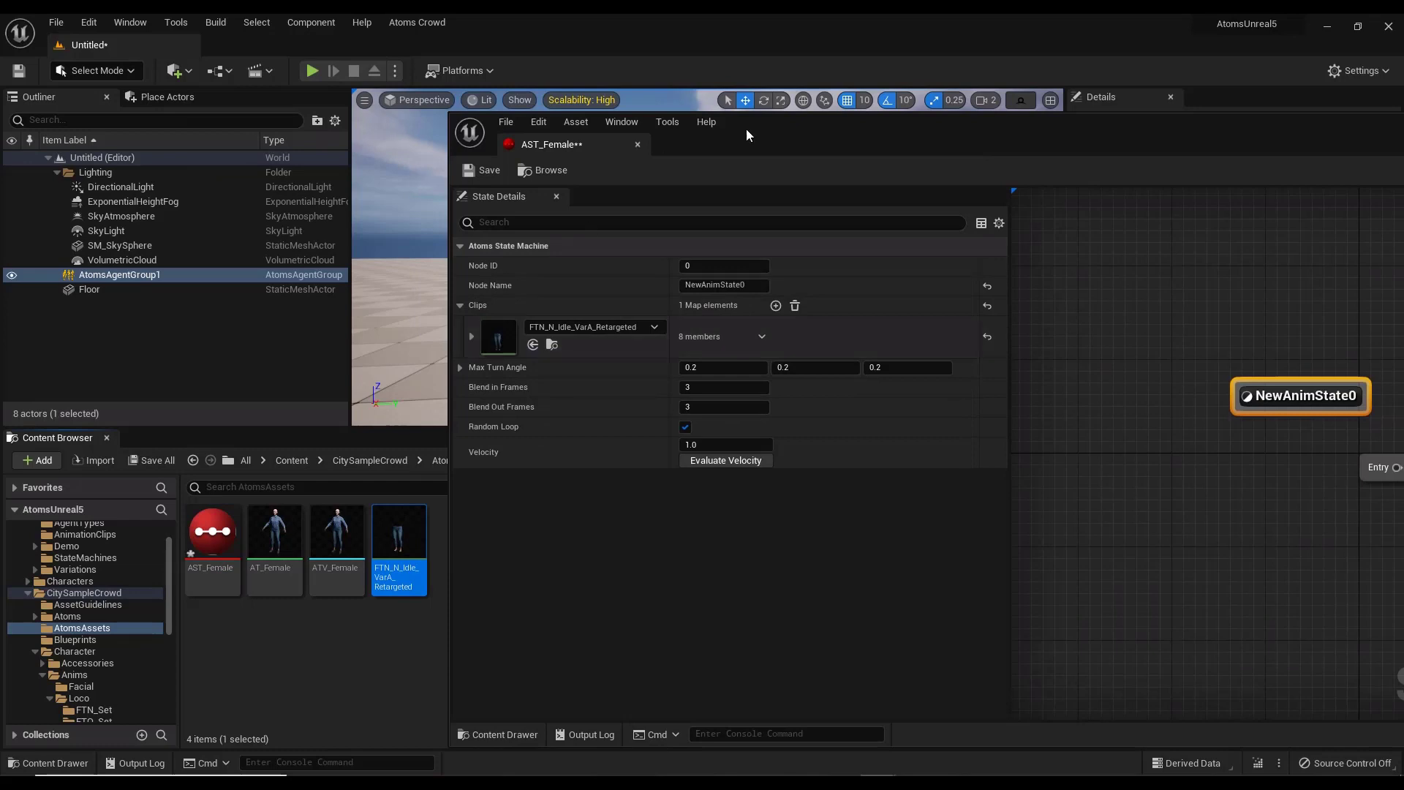
{"action": "left_click_drag", "start_coordinate": [746, 128], "coordinate": [605, 235]}
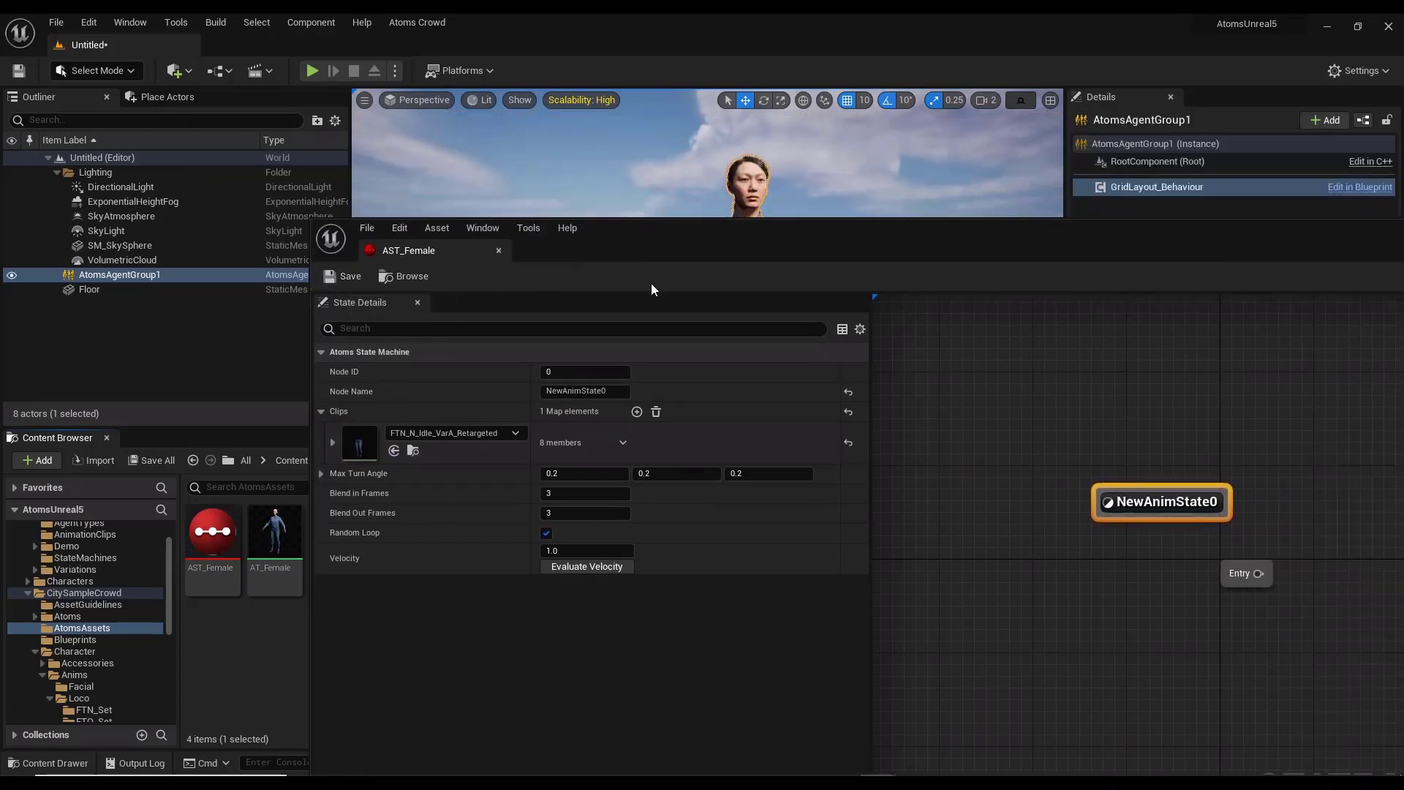
{"action": "left_click_drag", "start_coordinate": [1000, 231], "coordinate": [714, 225]}
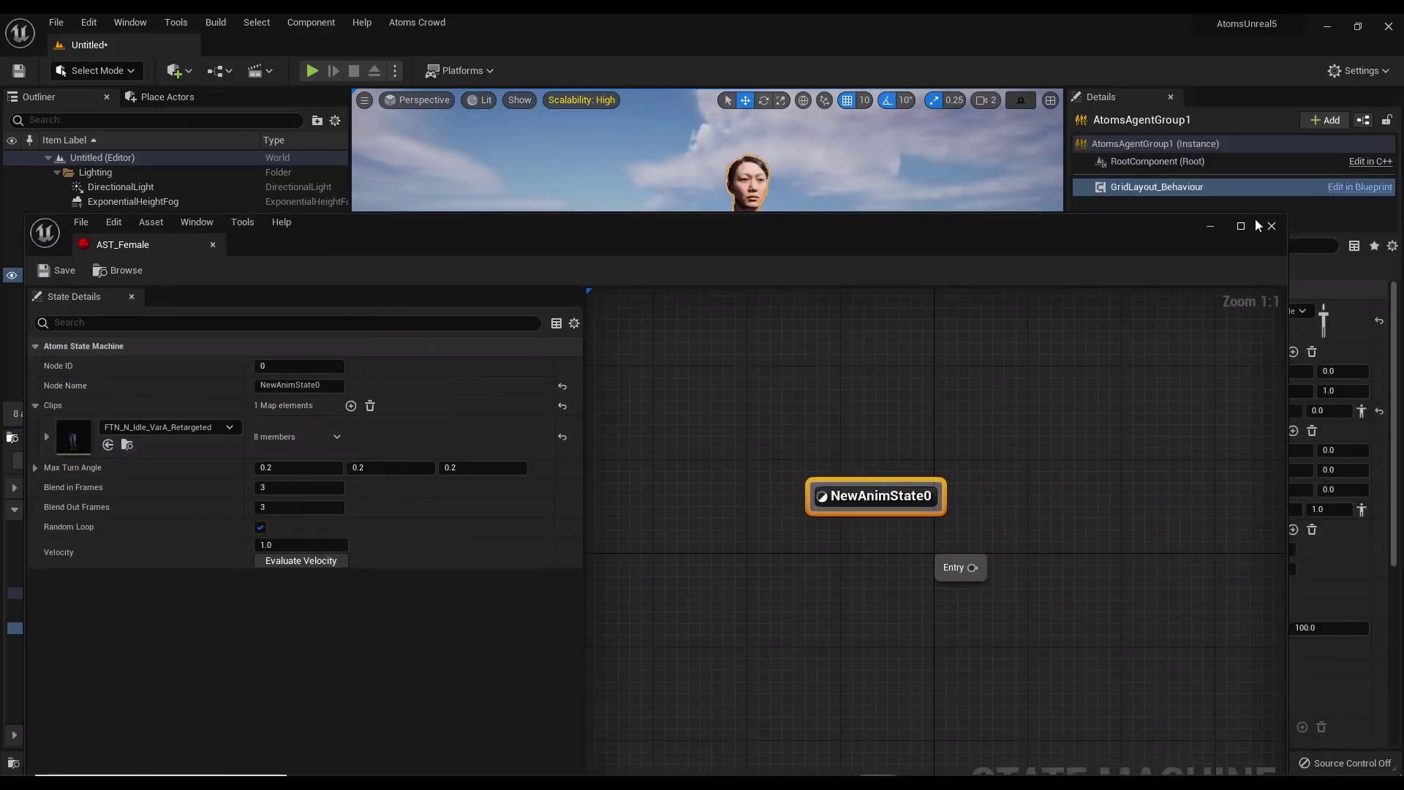
{"action": "left_click", "coordinate": [1271, 225]}
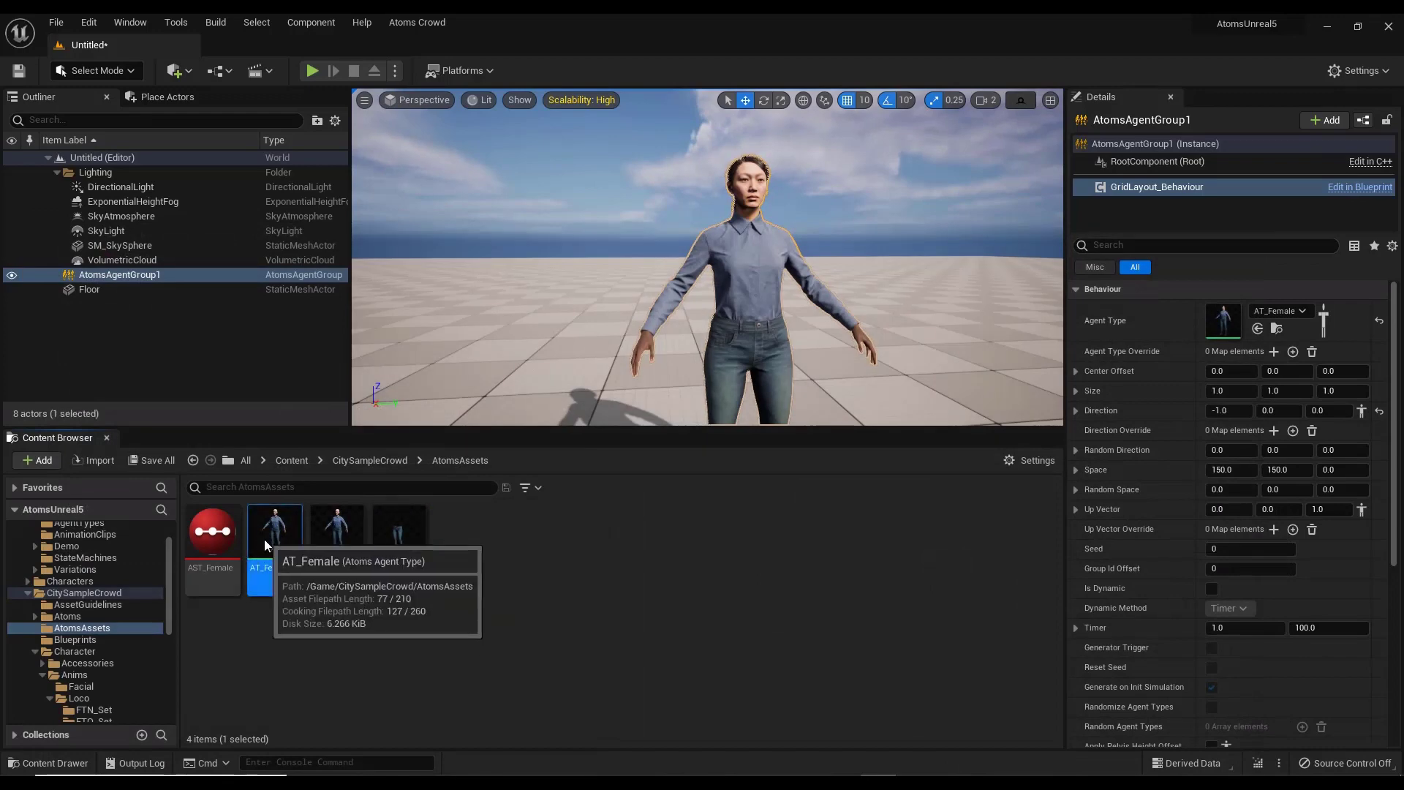
Assign AST_Female as the state machine asset of the AT_Female agent type, then save and close it
{"action": "double_click", "coordinate": [264, 539]}
{"action": "left_click", "coordinate": [631, 489]}
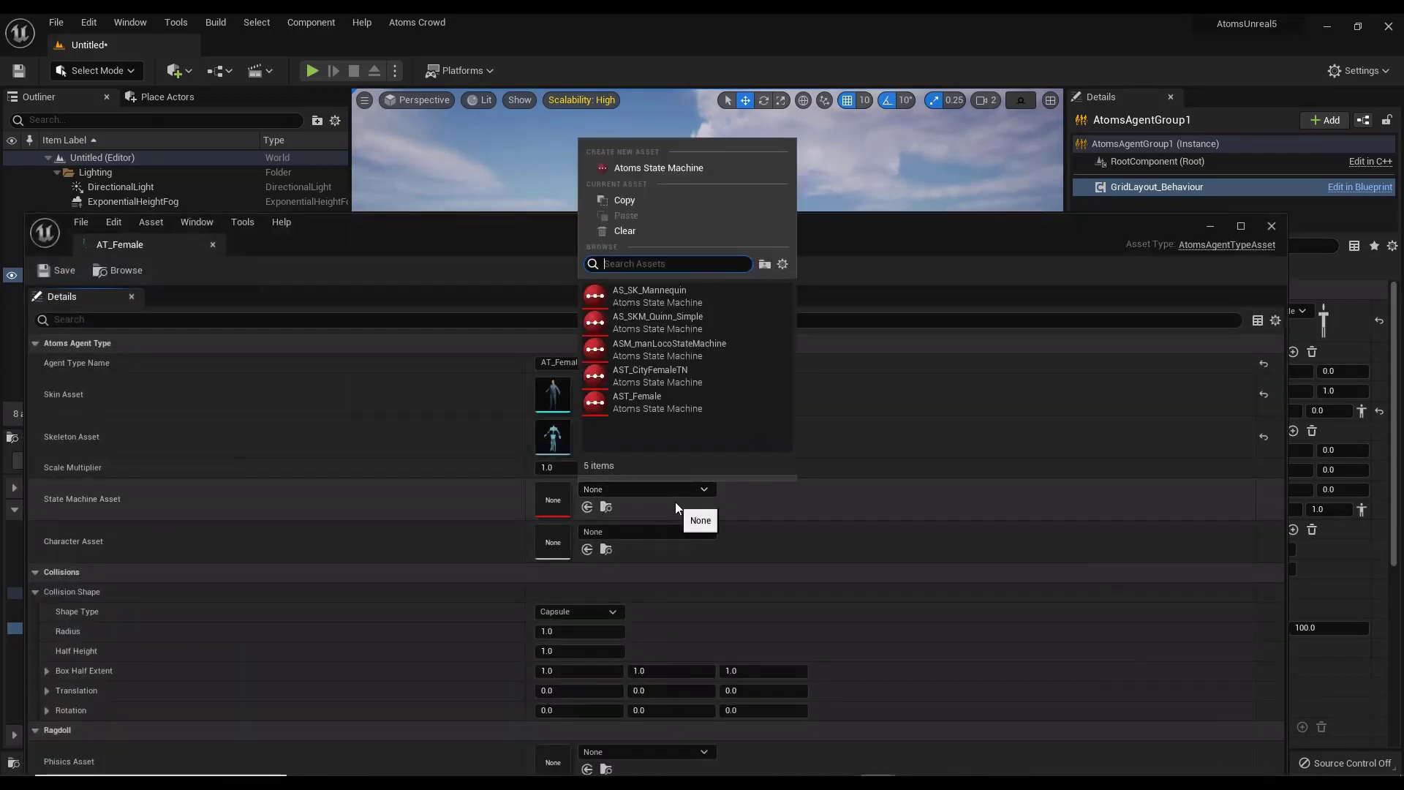
{"action": "left_click", "coordinate": [651, 403]}
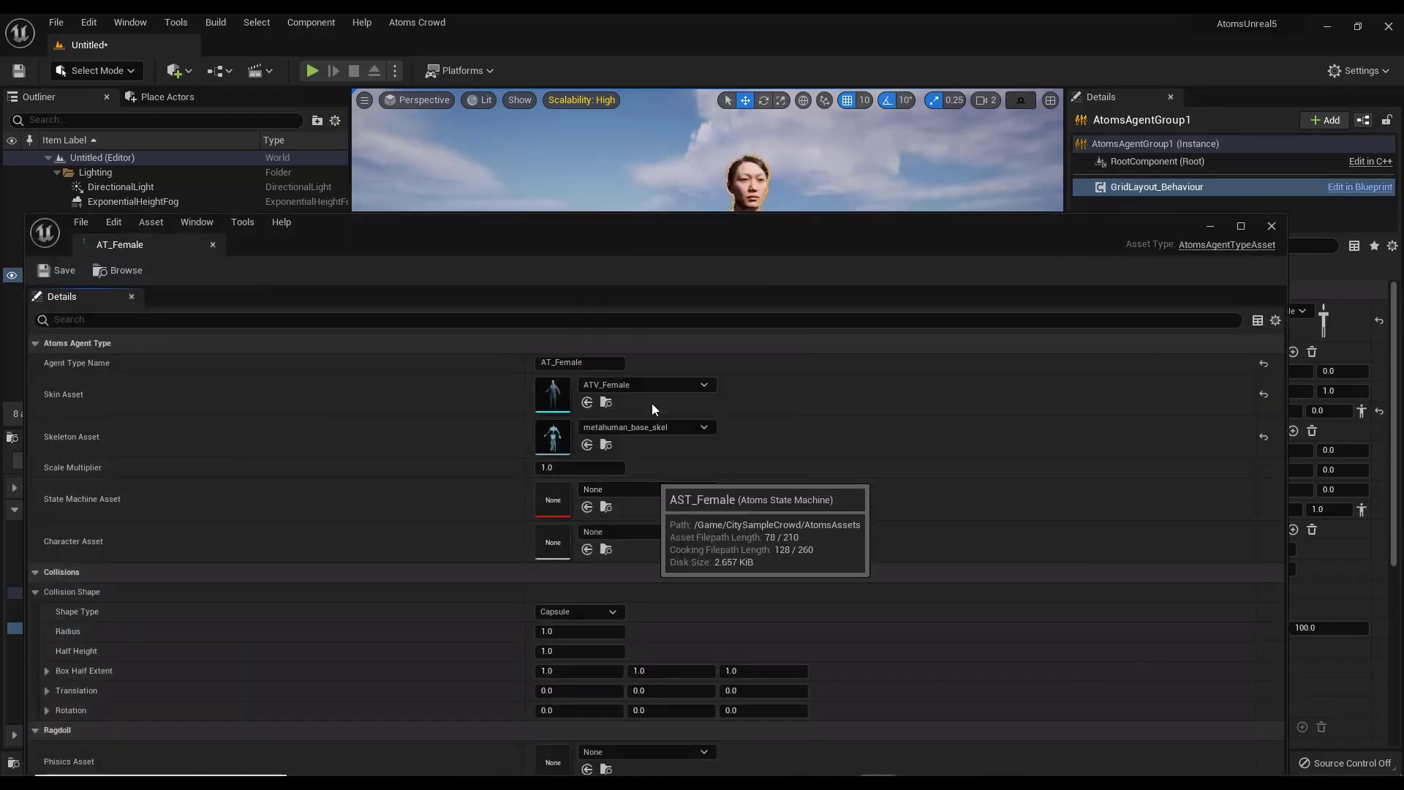
{"action": "left_click", "coordinate": [60, 272]}
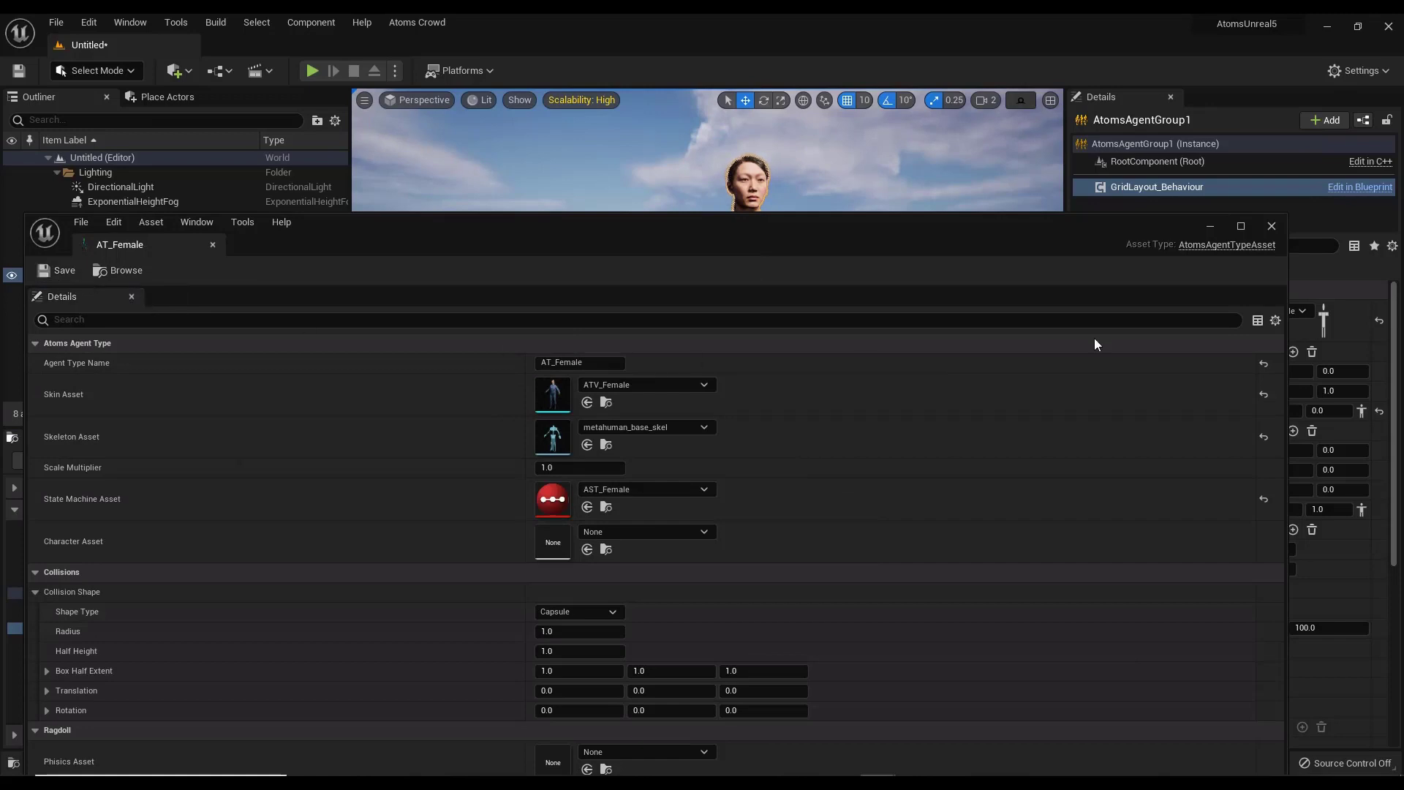
{"action": "left_click", "coordinate": [1271, 227]}
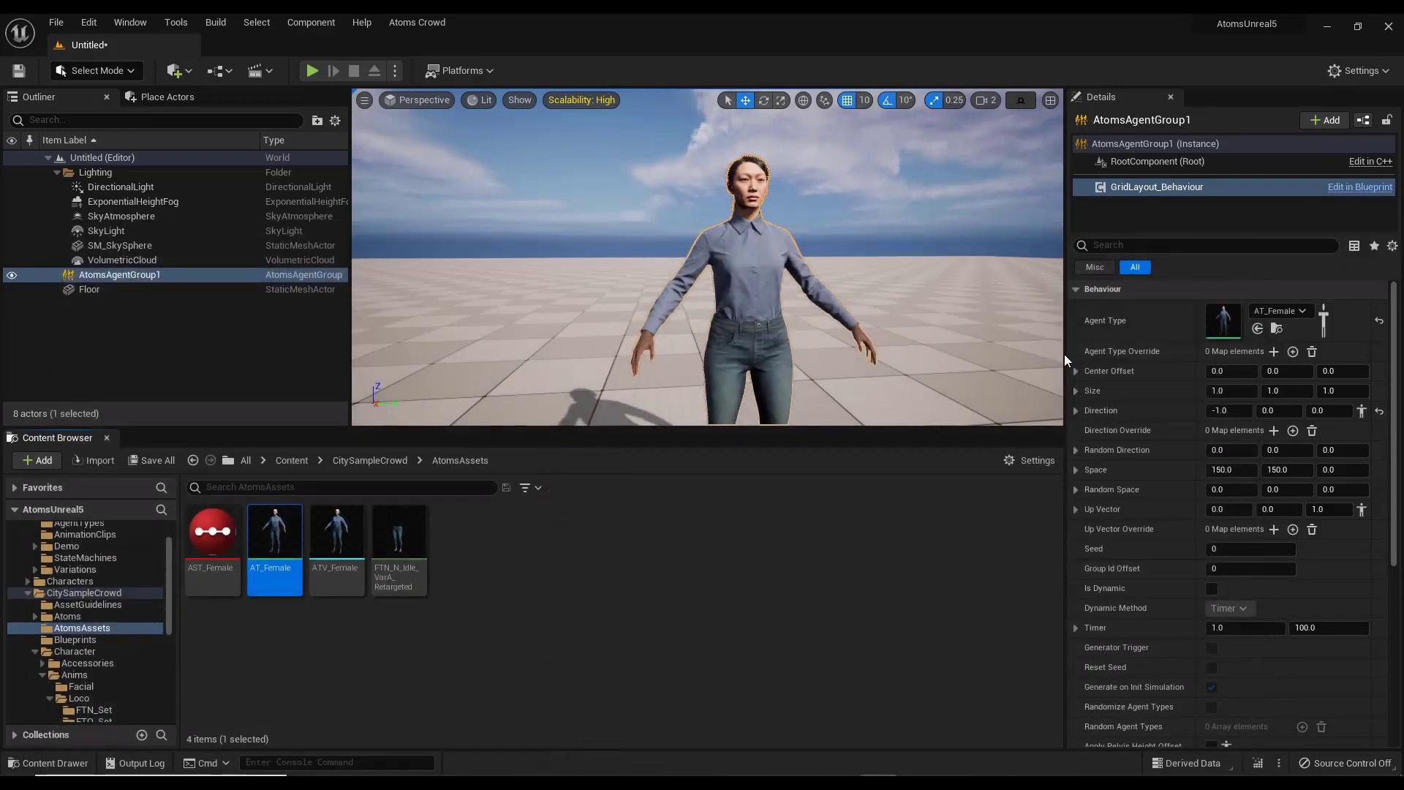
Add a State Machine XPU Behaviour component to AtomsAgentGroup1
{"action": "left_click", "coordinate": [1324, 121]}
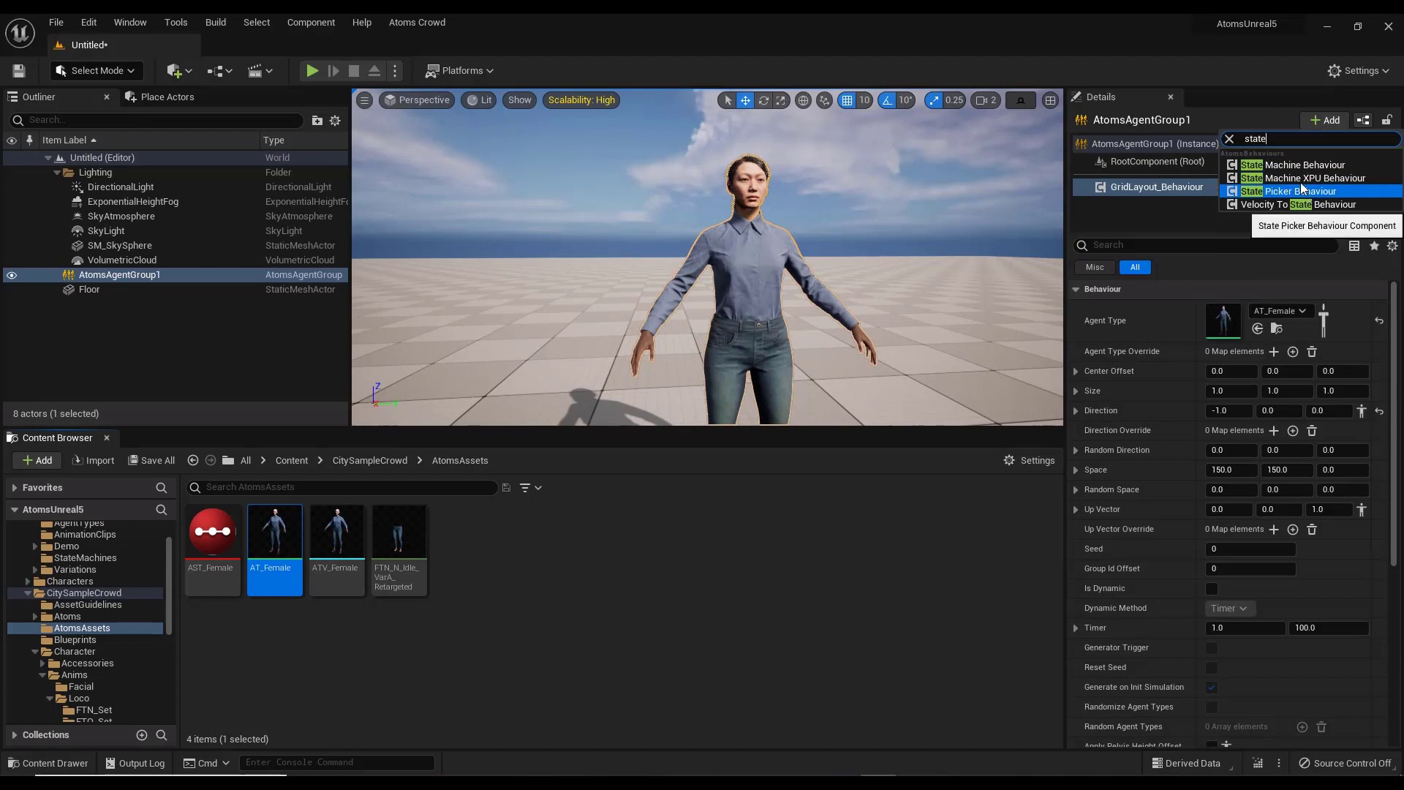
{"action": "left_click", "coordinate": [1300, 181]}
{"action": "key", "text": "Return"}
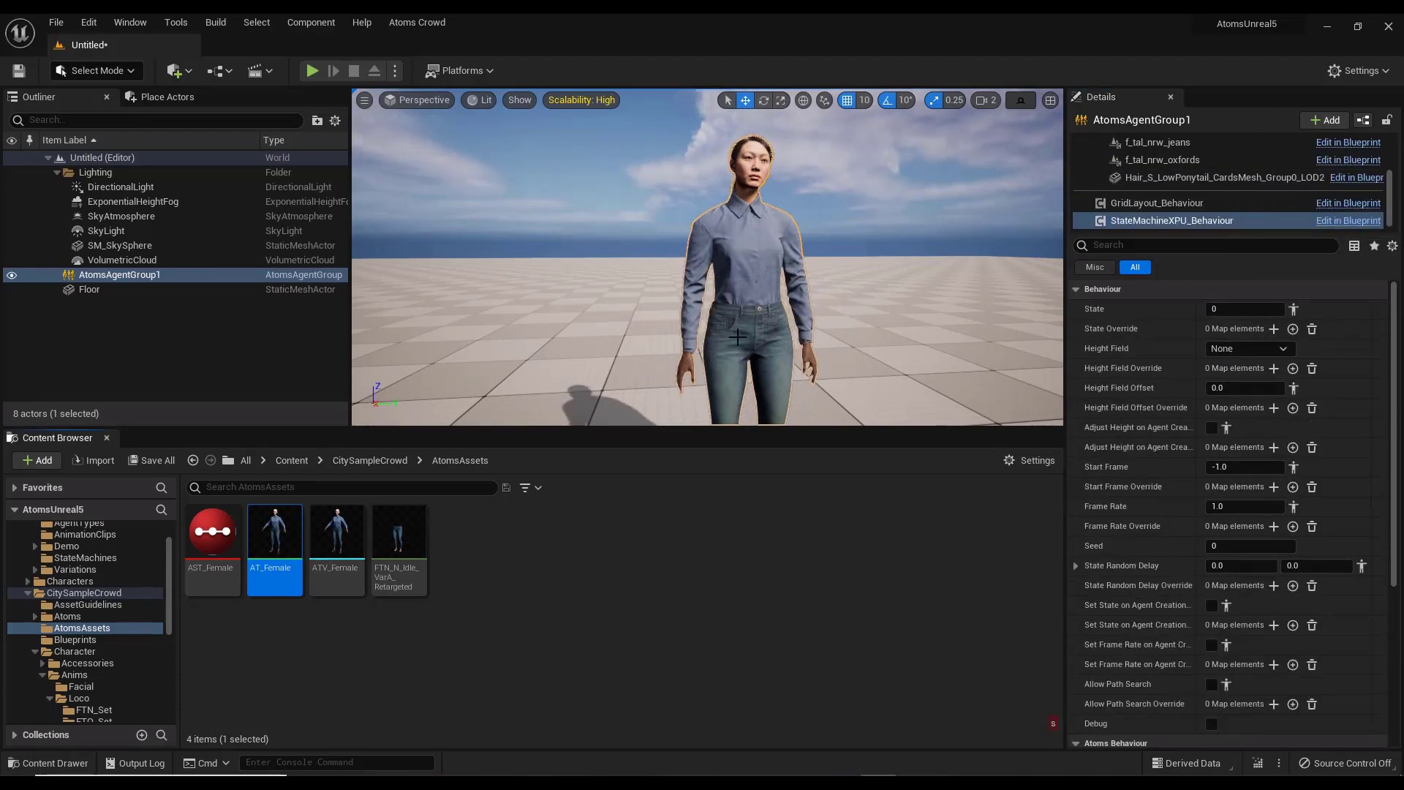
Play the level and walk the player character around the female agent to check its idle animation, then stop playing
{"action": "right_click_drag", "start_coordinate": [737, 336], "coordinate": [737, 394]}
{"action": "key", "text": "s"}
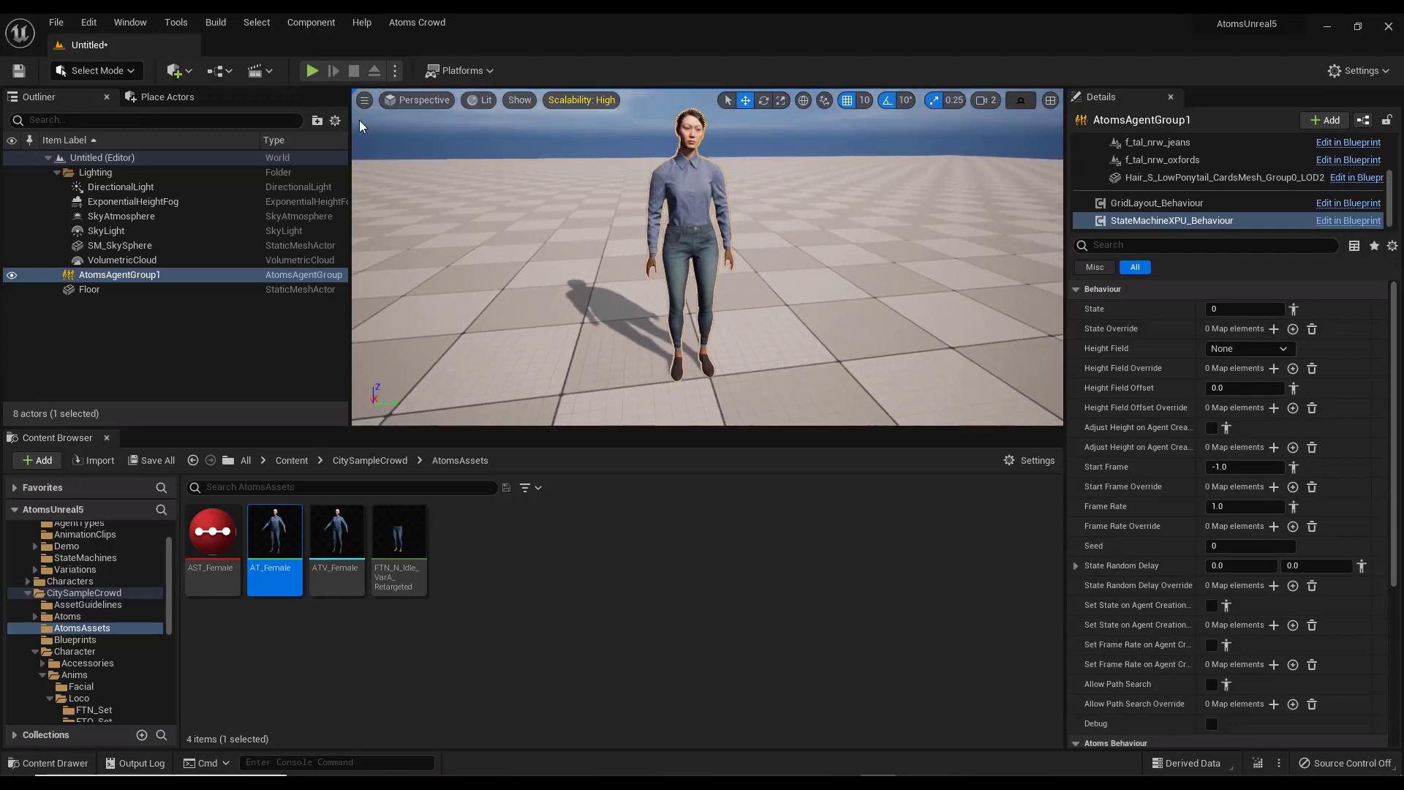
{"action": "left_click", "coordinate": [312, 71]}
{"action": "left_click", "coordinate": [836, 284]}
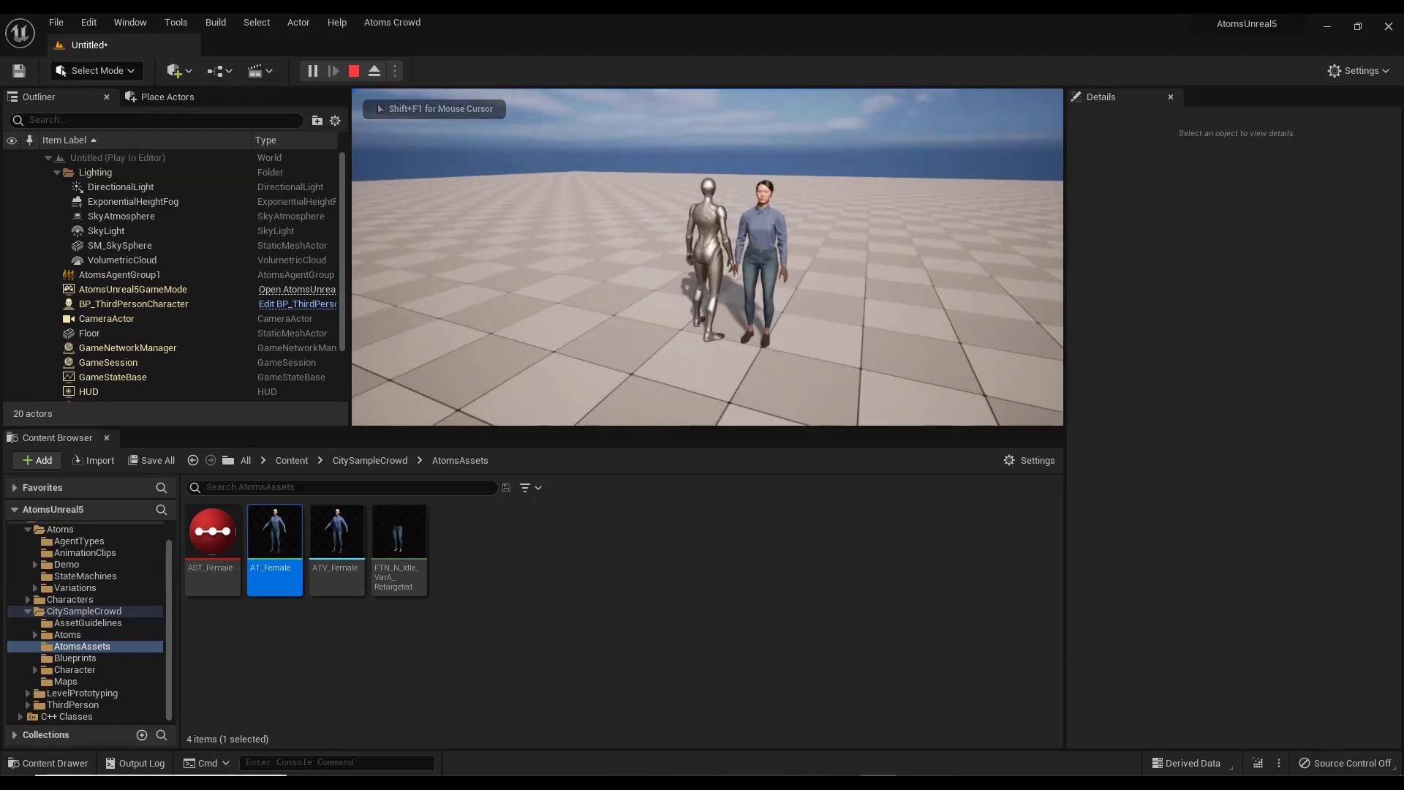
{"action": "key", "text": "w"}
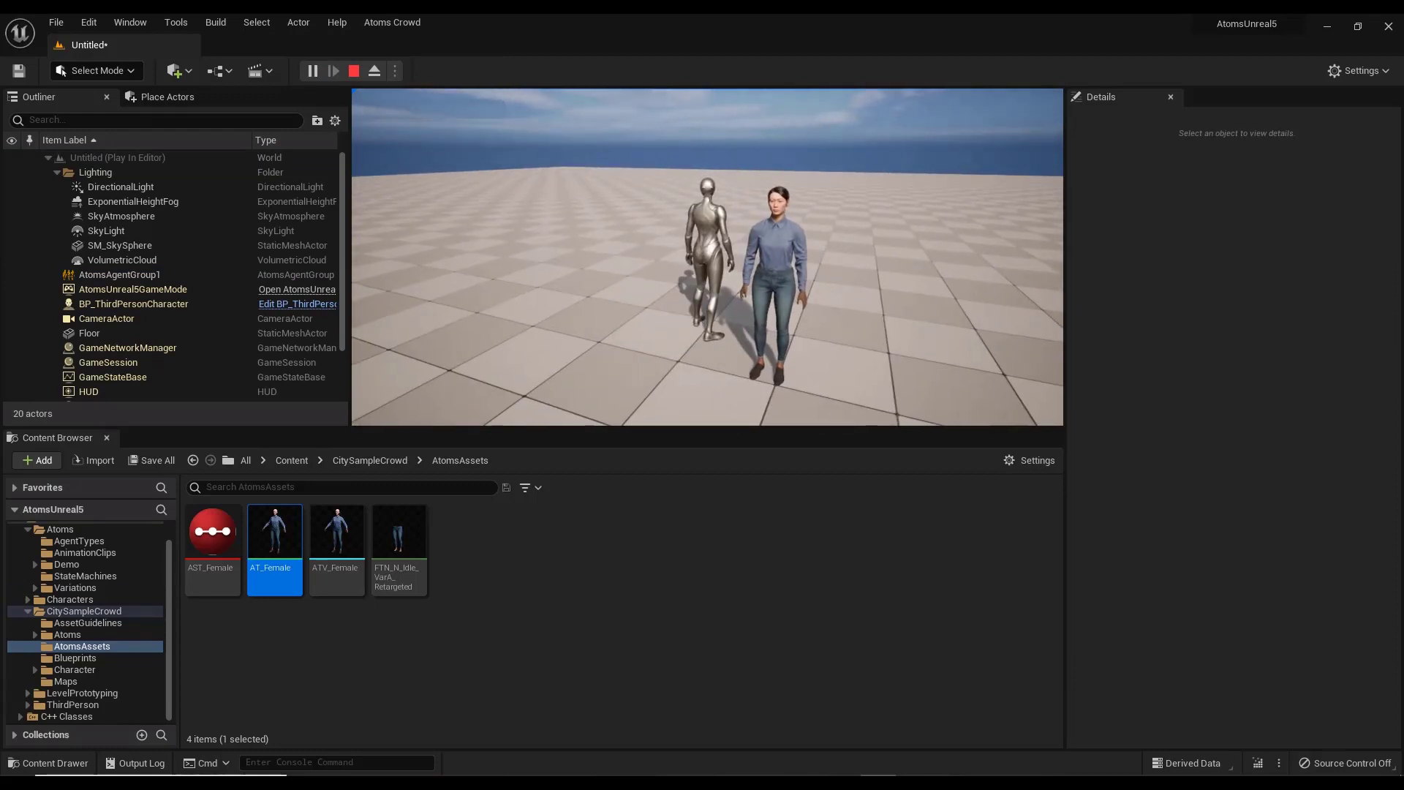
{"action": "key", "text": "w"}
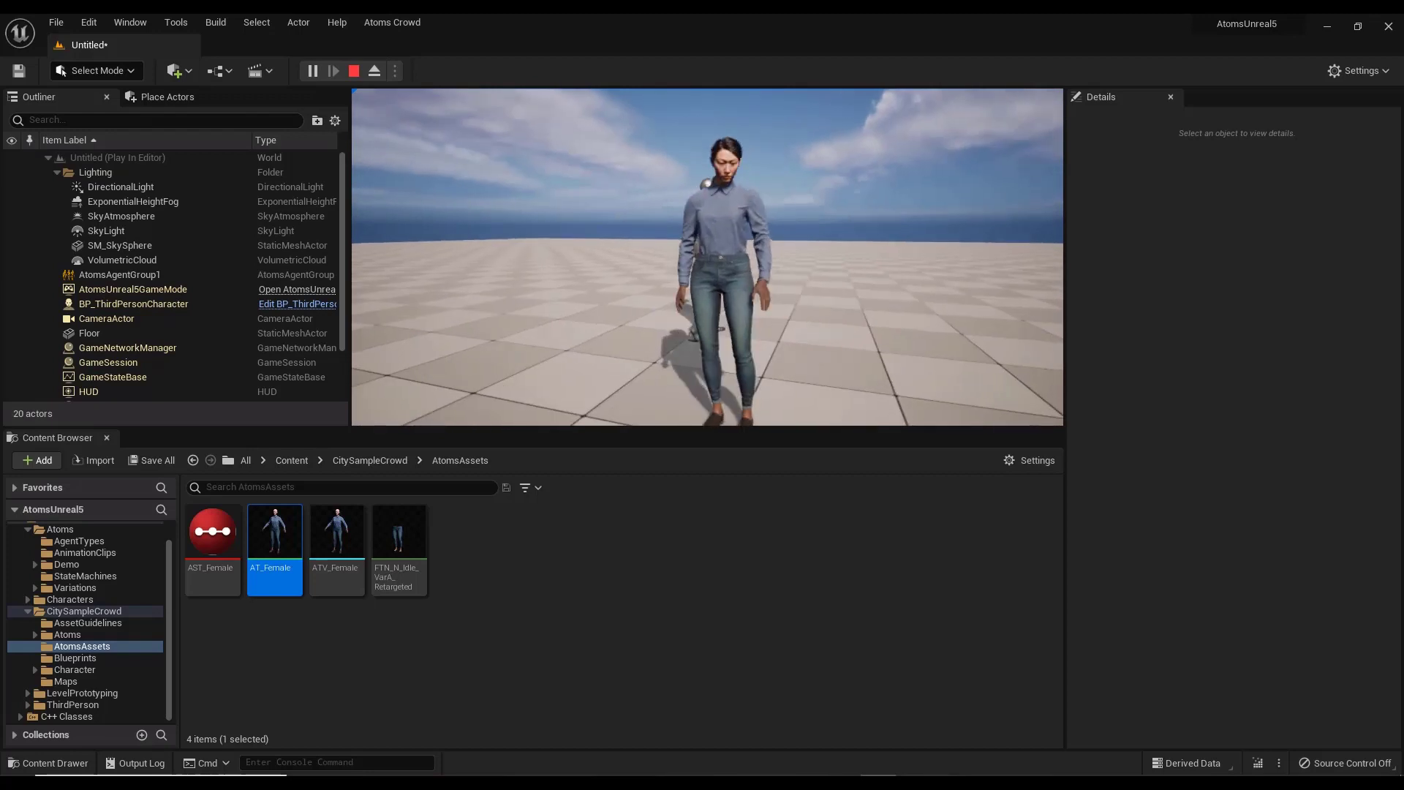
{"action": "key", "text": "w"}
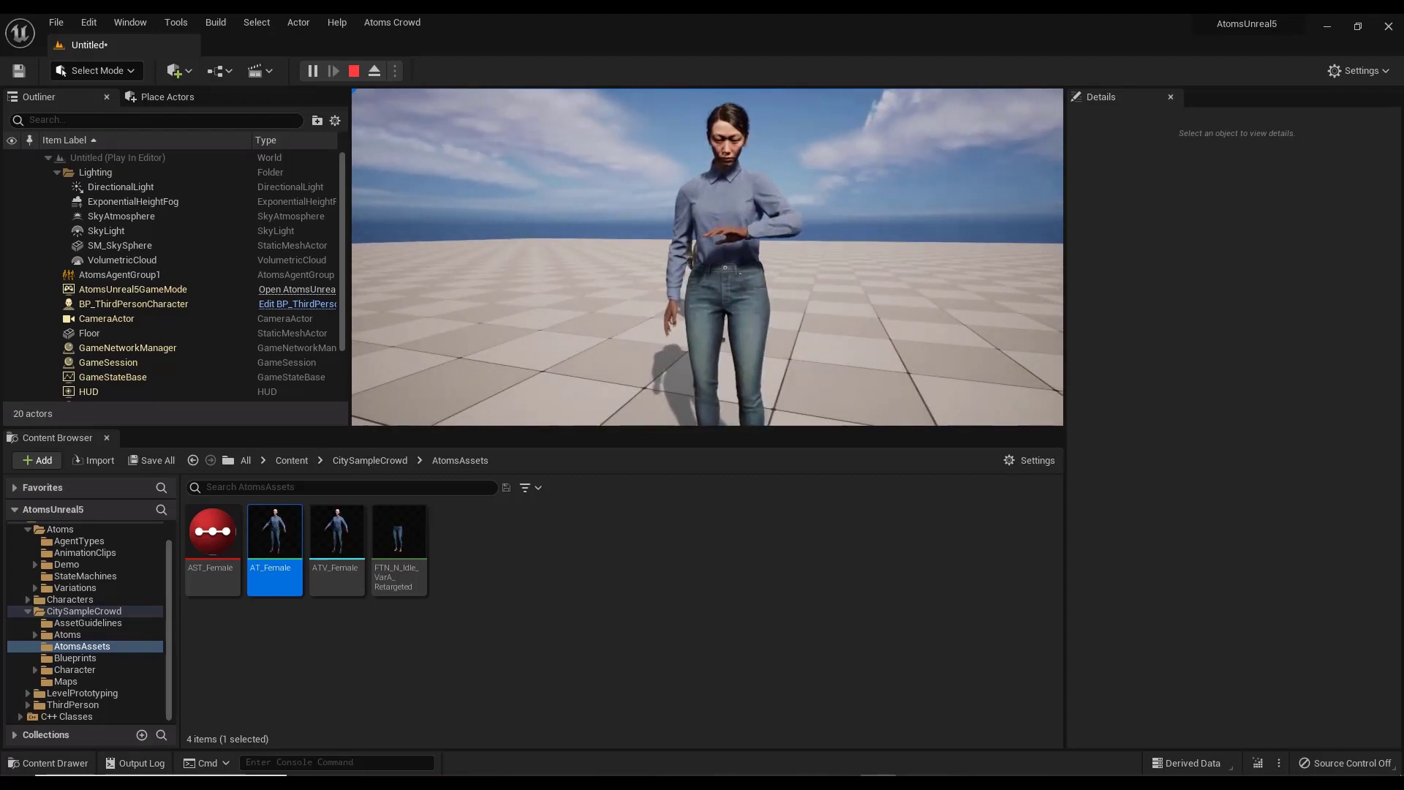
{"action": "key", "text": "s"}
{"action": "key", "text": "a"}
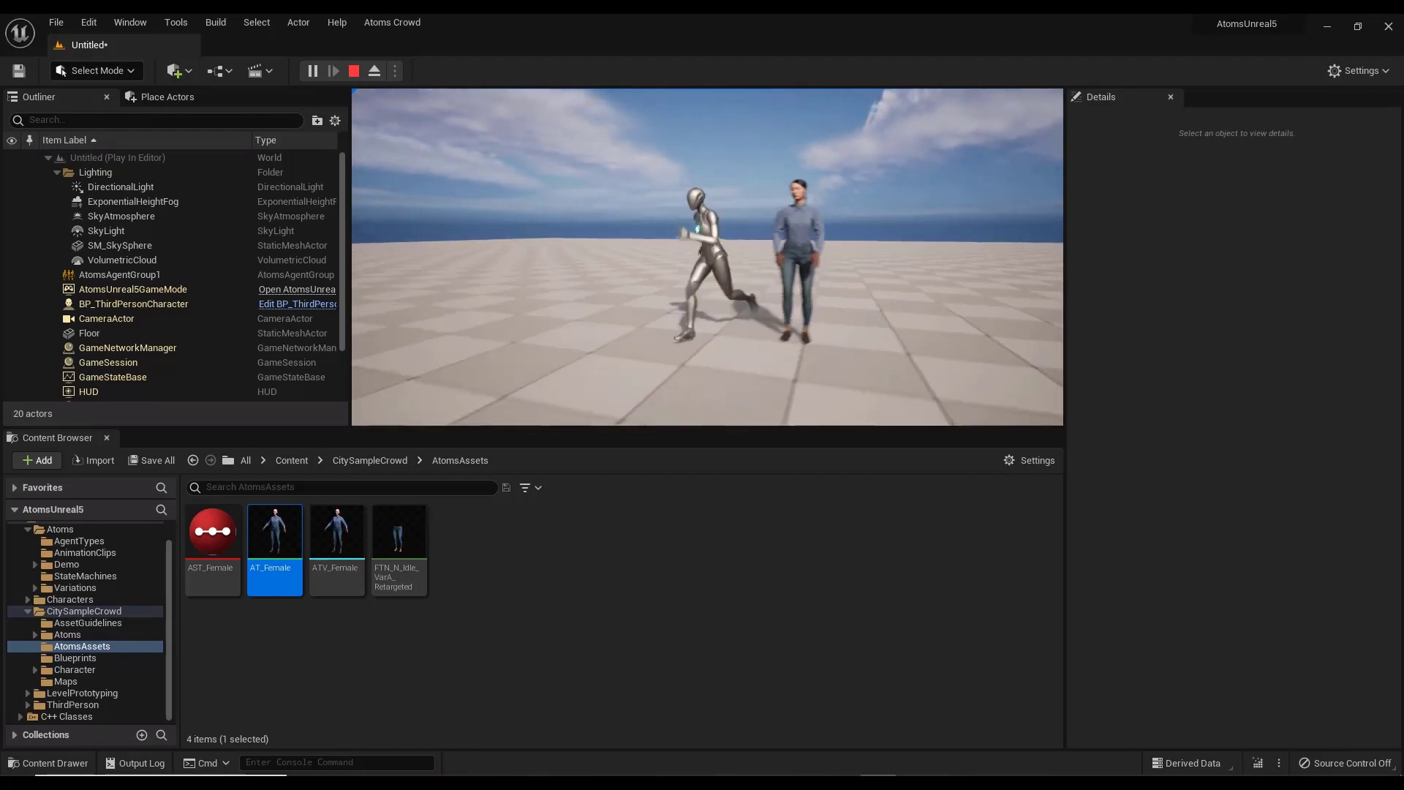
{"action": "key", "text": "s"}
{"action": "key", "text": "a"}
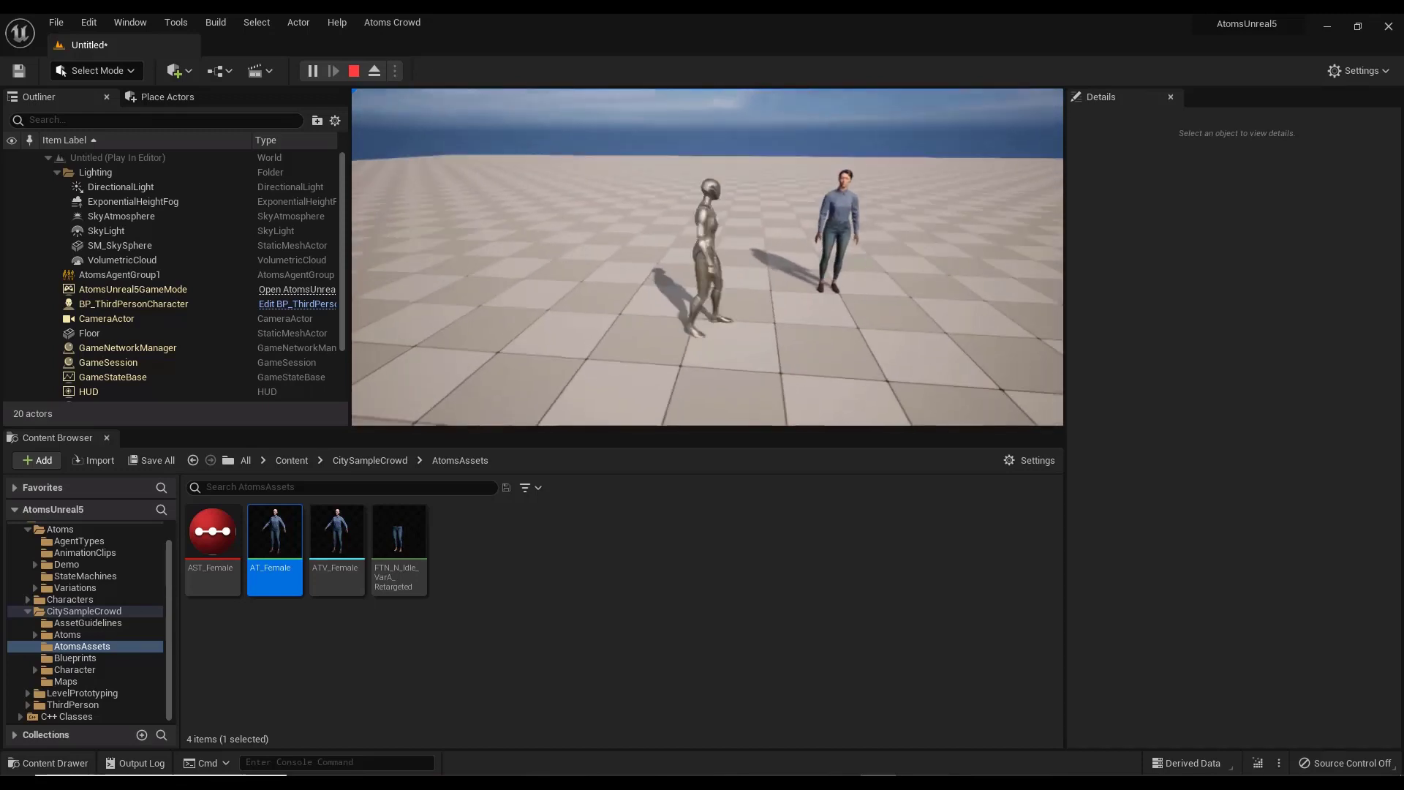
{"action": "key", "text": "Escape"}
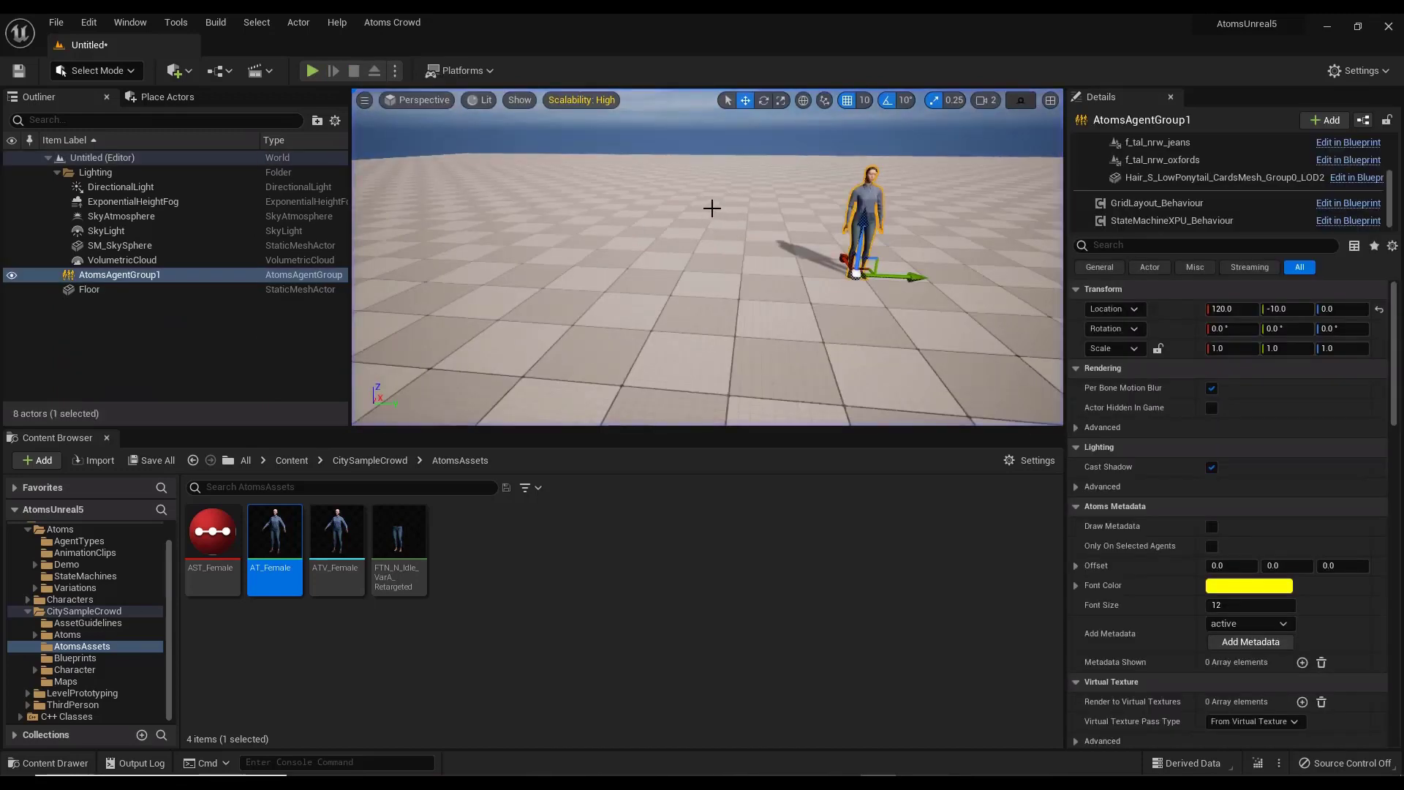
Set the first two Size values of the agent group's GridLayout_Behaviour to 5 each
{"action": "left_click", "coordinate": [1170, 202]}
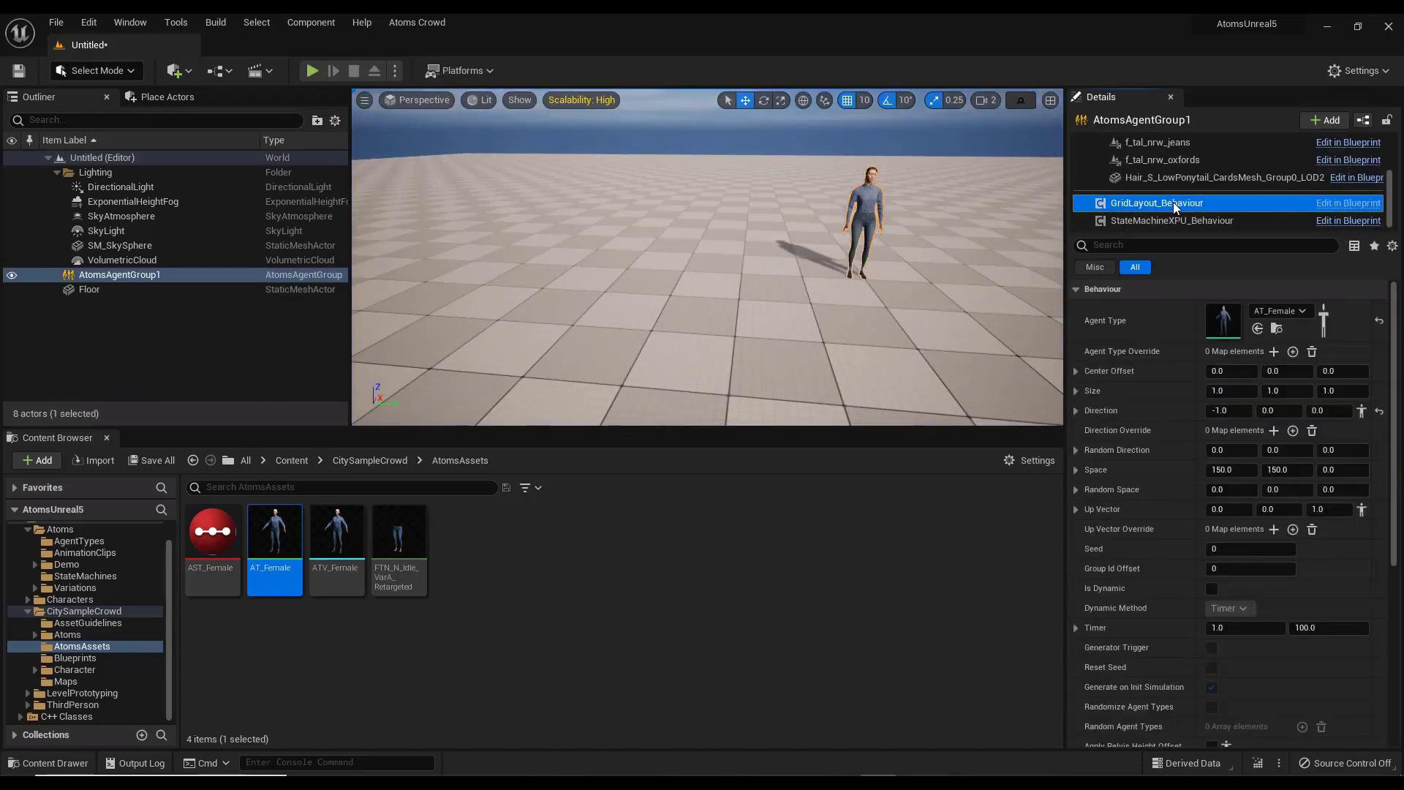
{"action": "left_click", "coordinate": [1246, 392]}
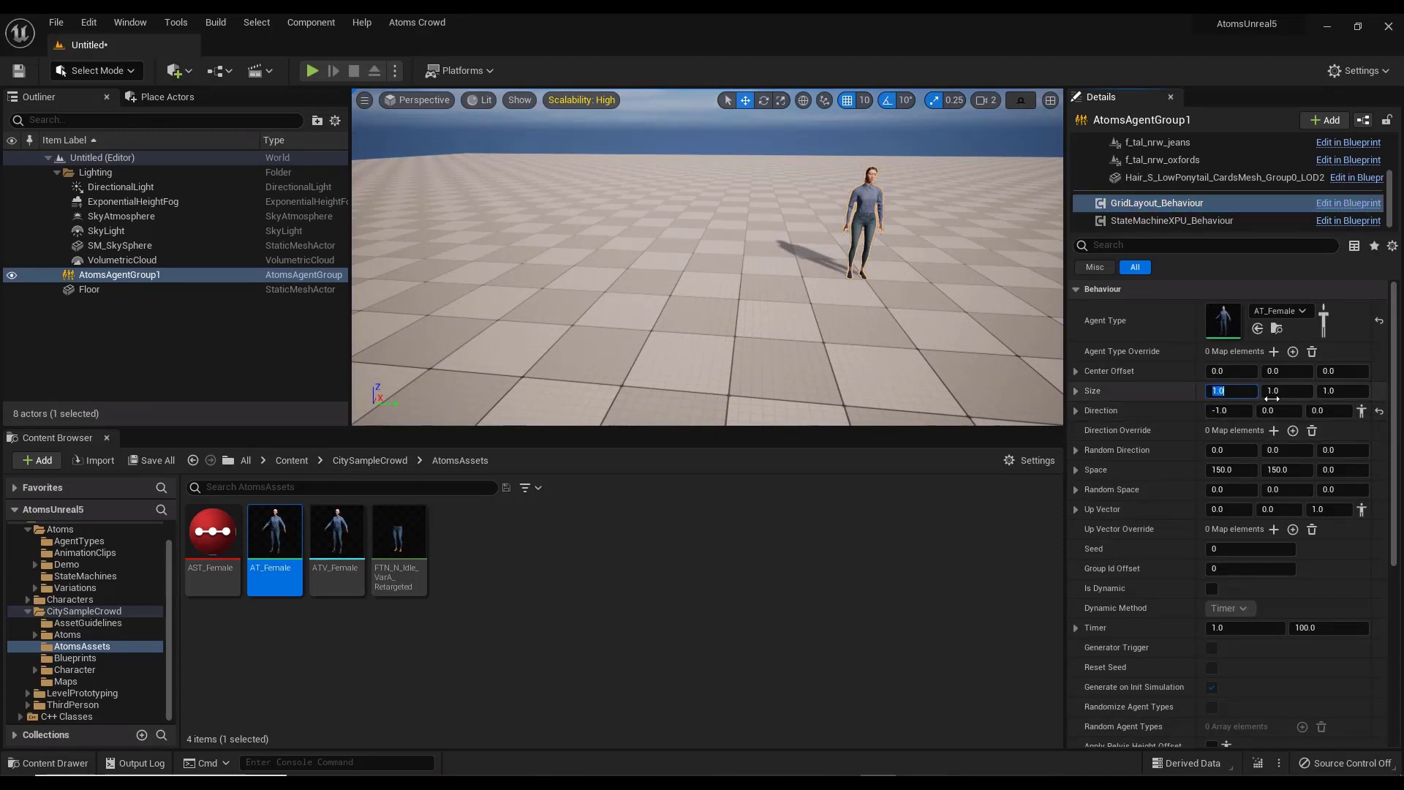
{"action": "type", "text": "5"}
{"action": "left_click", "coordinate": [1272, 395]}
{"action": "type", "text": "5"}
{"action": "key", "text": "Return"}
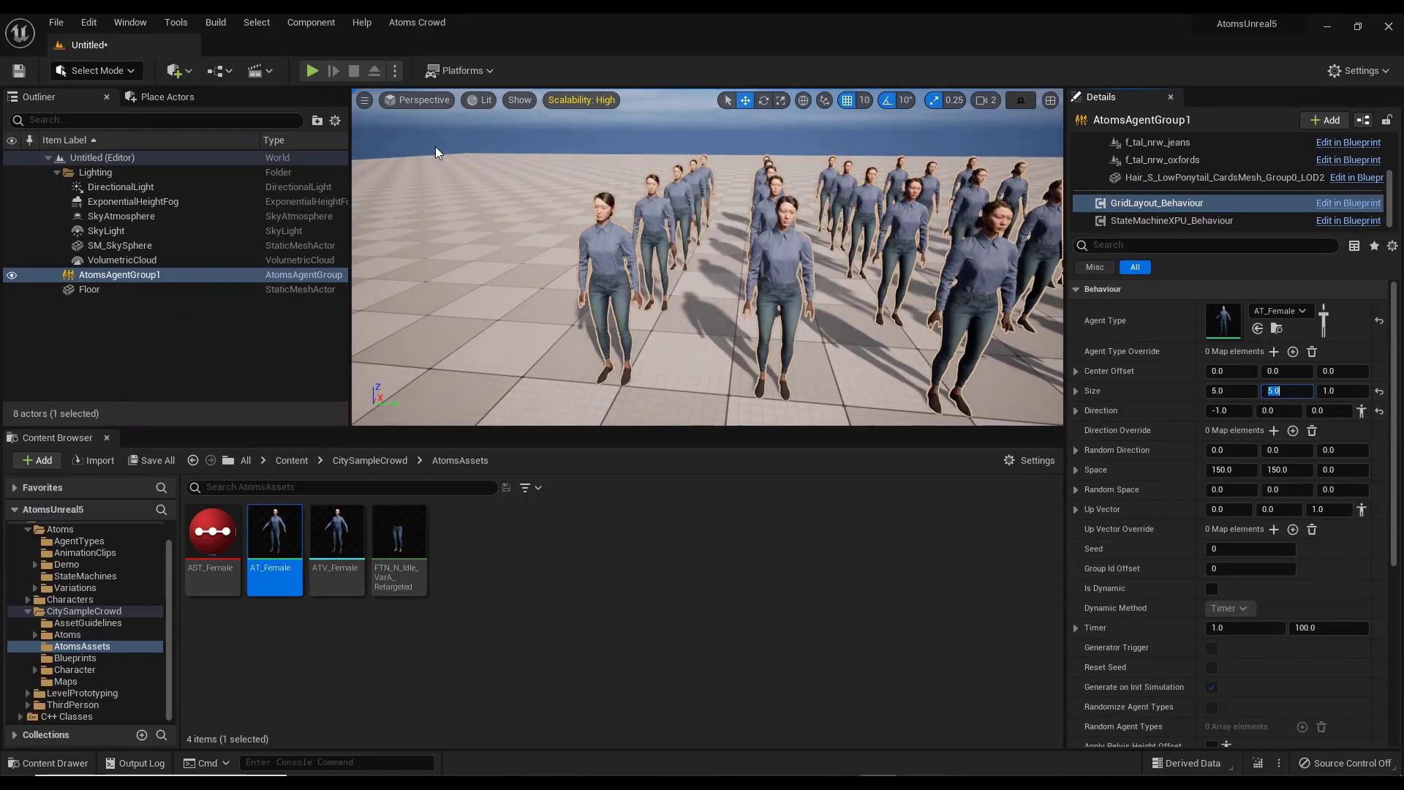
Create an Atoms Agent Variations asset in the AtomsAssets folder and name it AVS_Female
{"action": "right_click", "coordinate": [472, 569]}
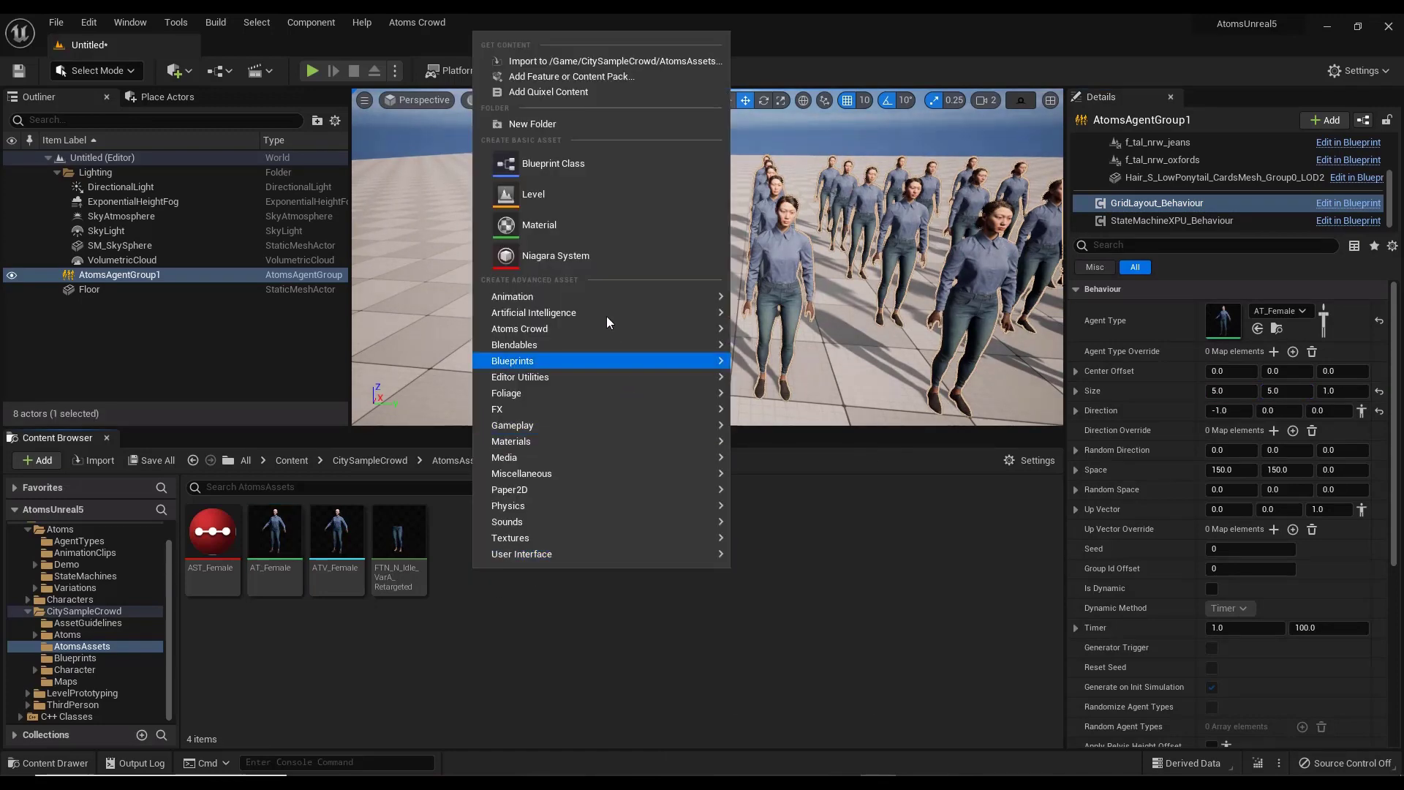
{"action": "mouse_move", "coordinate": [607, 327]}
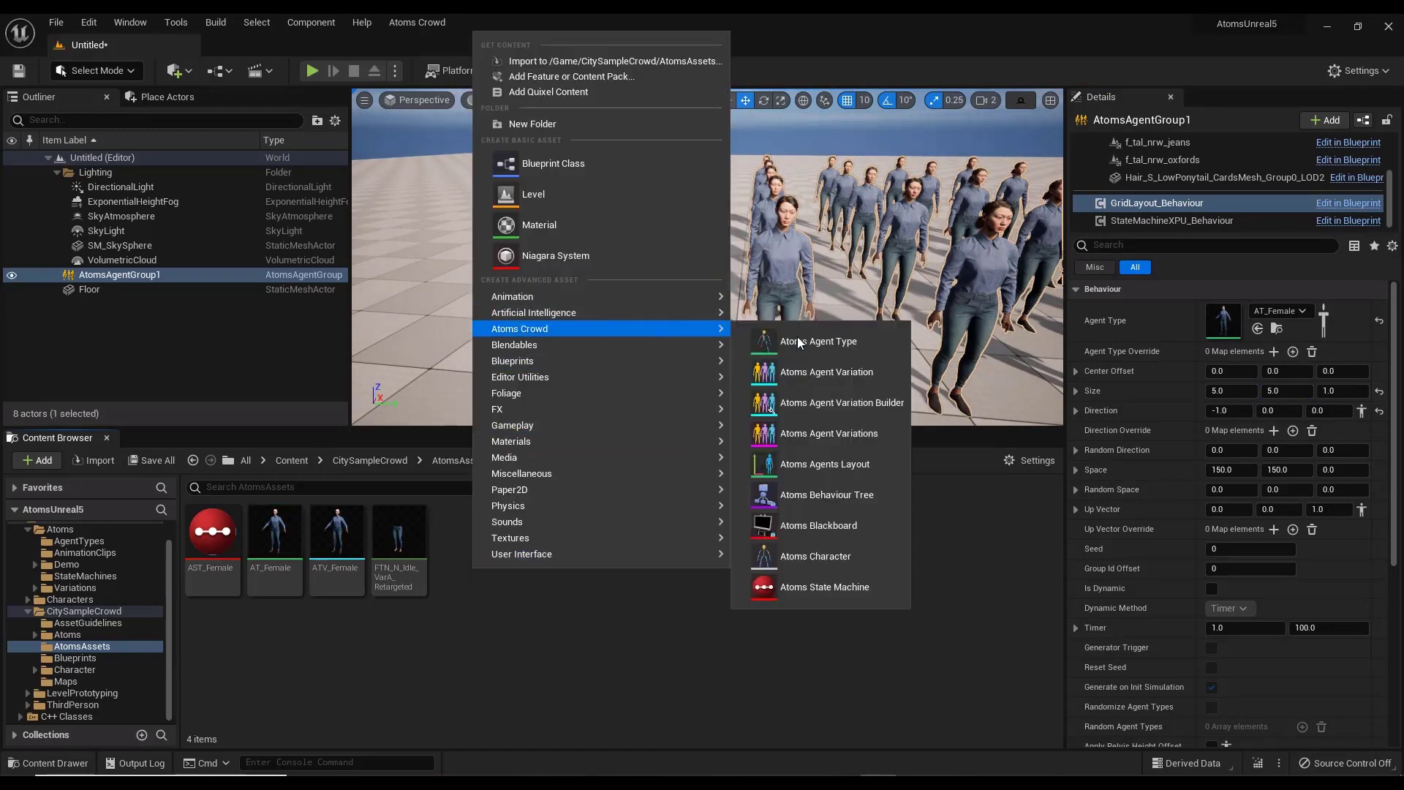
{"action": "left_click", "coordinate": [838, 434]}
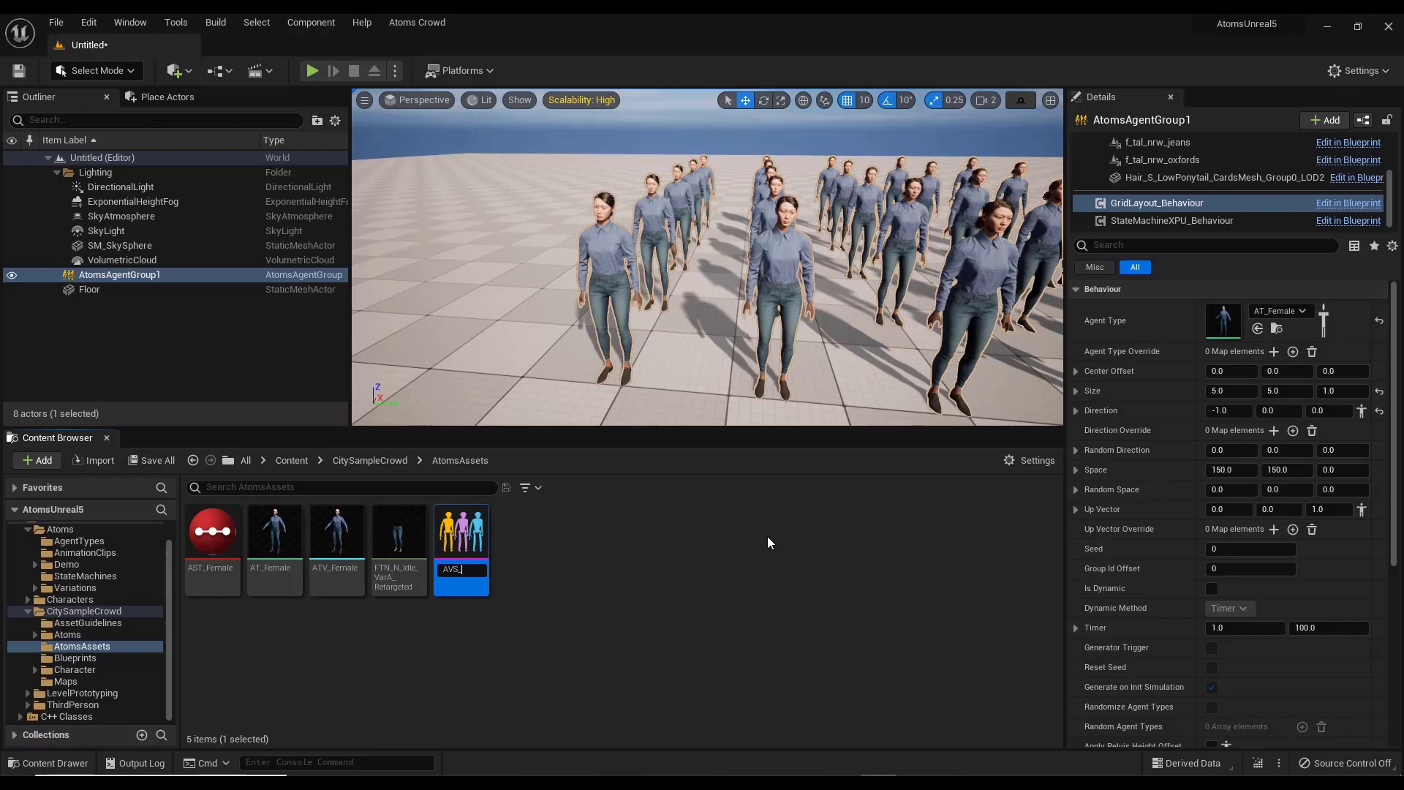
{"action": "key", "text": "Return"}
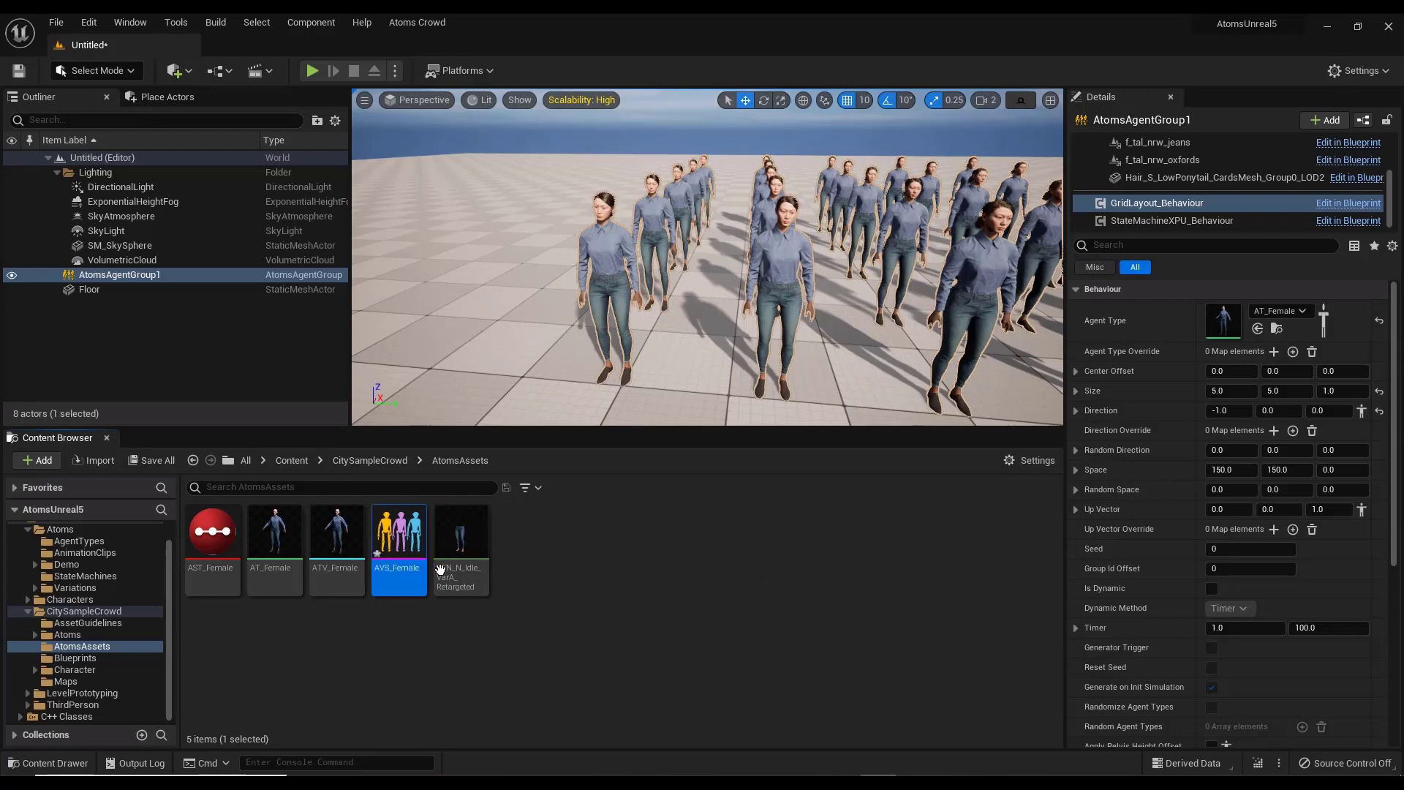
Add an Agent Types entry to the AVS_Female asset and set its Agent Type to AT_Female
{"action": "double_click", "coordinate": [398, 537]}
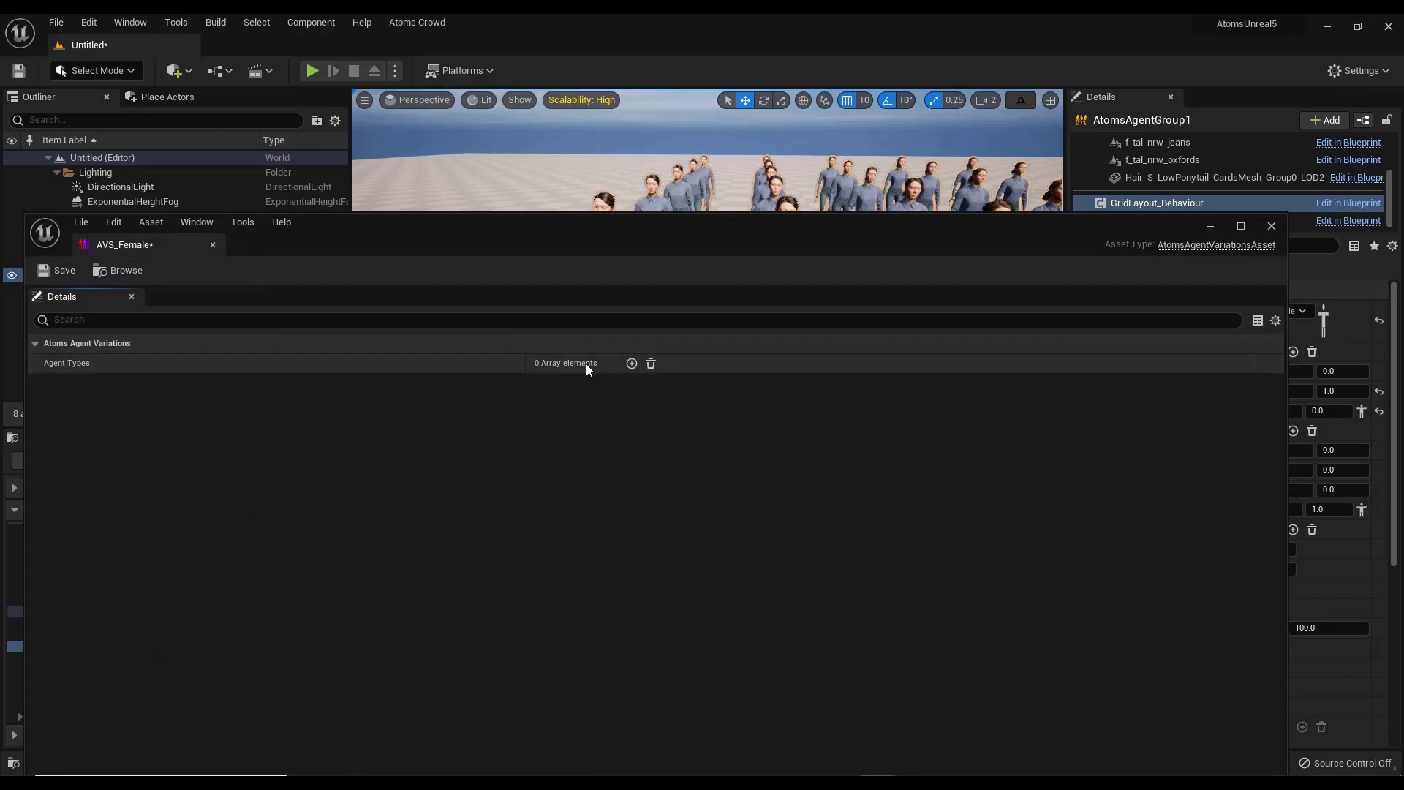
{"action": "left_click", "coordinate": [631, 363]}
{"action": "left_click", "coordinate": [615, 386]}
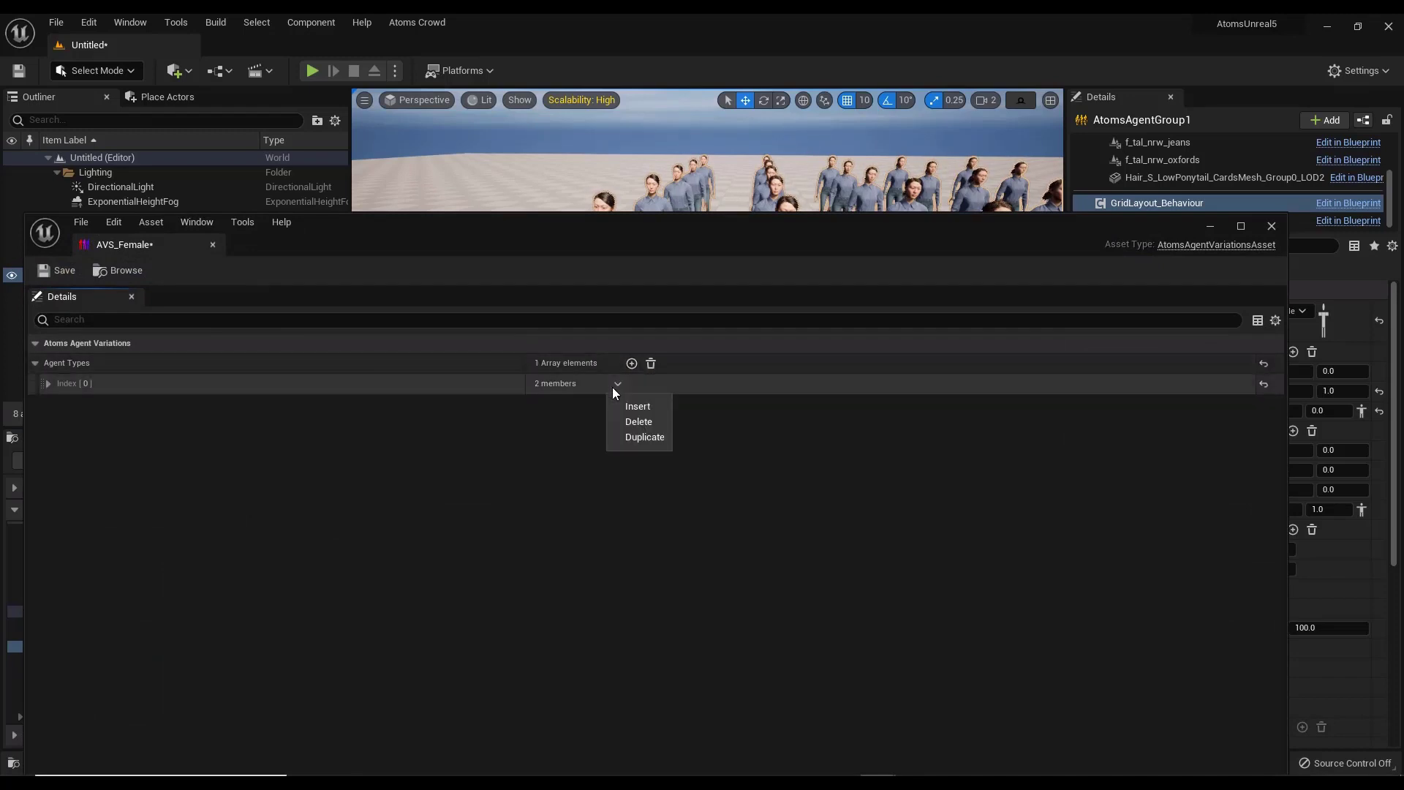
{"action": "left_click", "coordinate": [47, 384]}
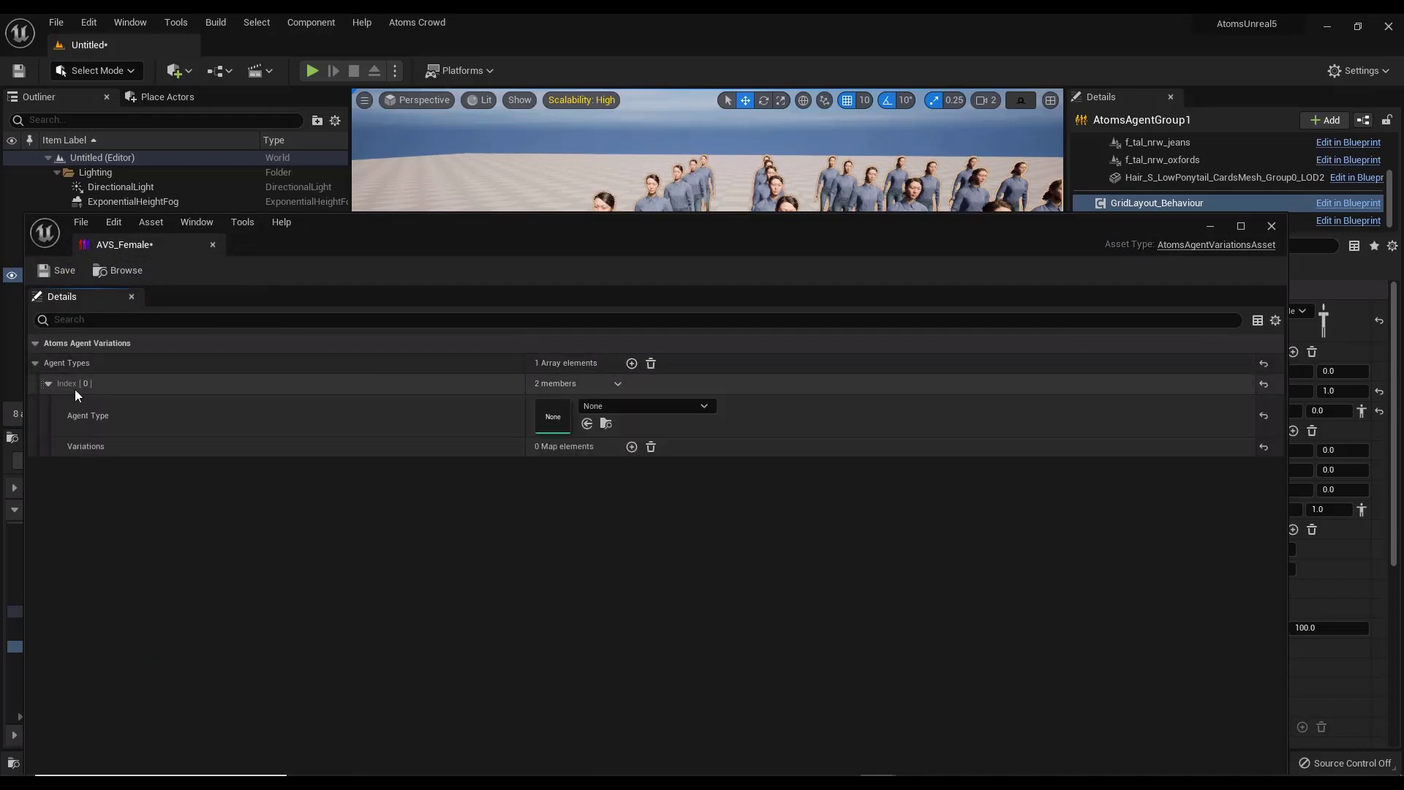
{"action": "left_click", "coordinate": [667, 406]}
{"action": "left_click", "coordinate": [669, 601]}
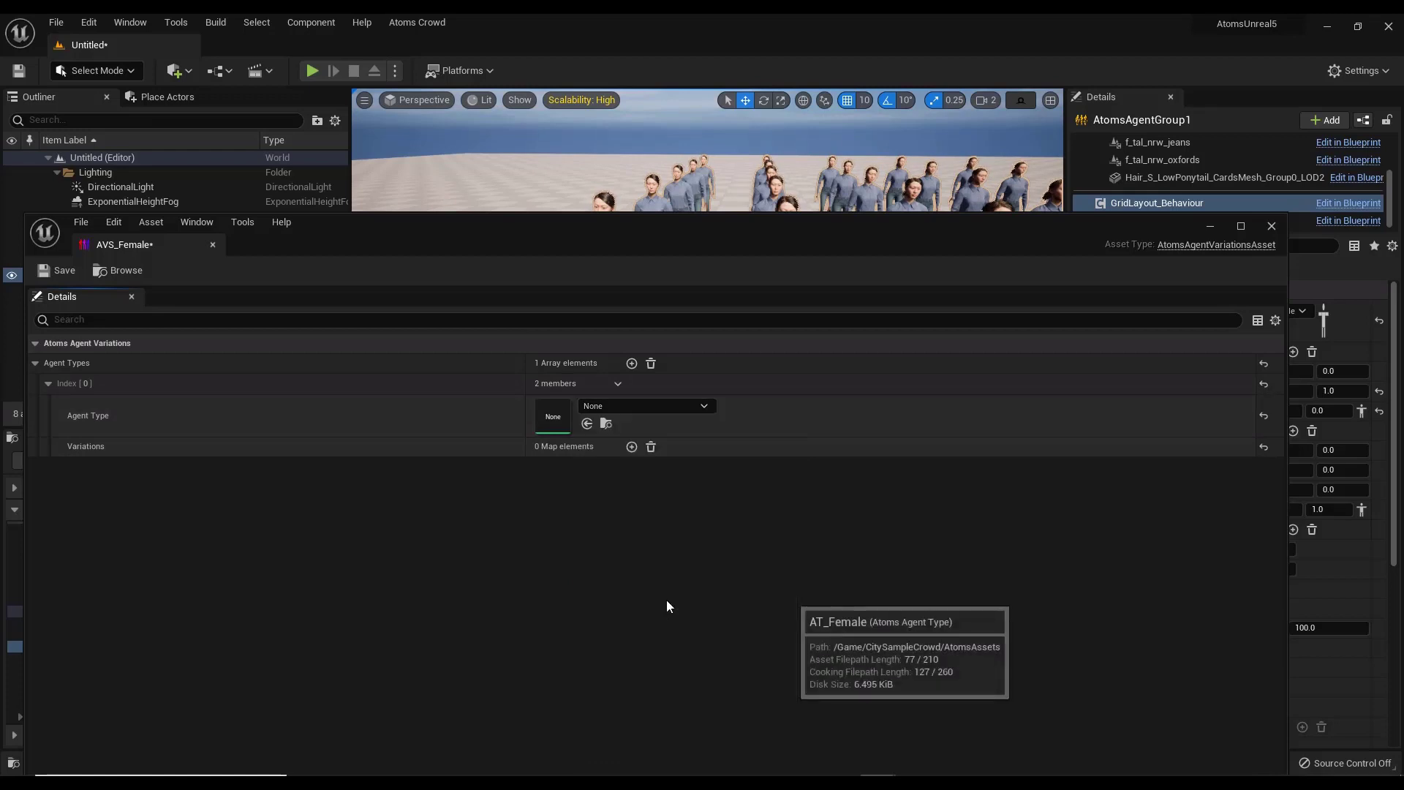
Add a variation named Default that uses ATV_Female to the AT_Female entry, then save and close AVS_Female
{"action": "left_click", "coordinate": [632, 447]}
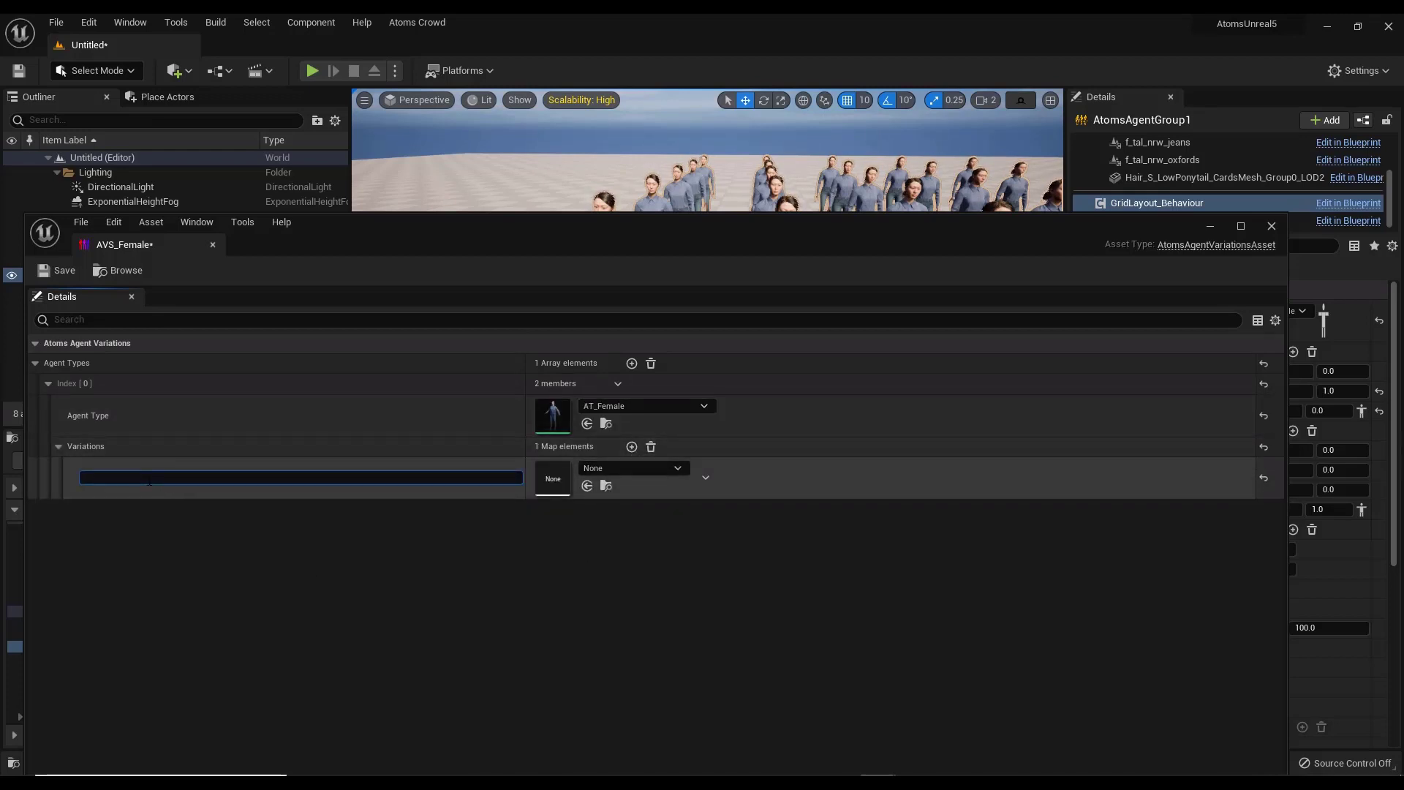
{"action": "left_click", "coordinate": [655, 470]}
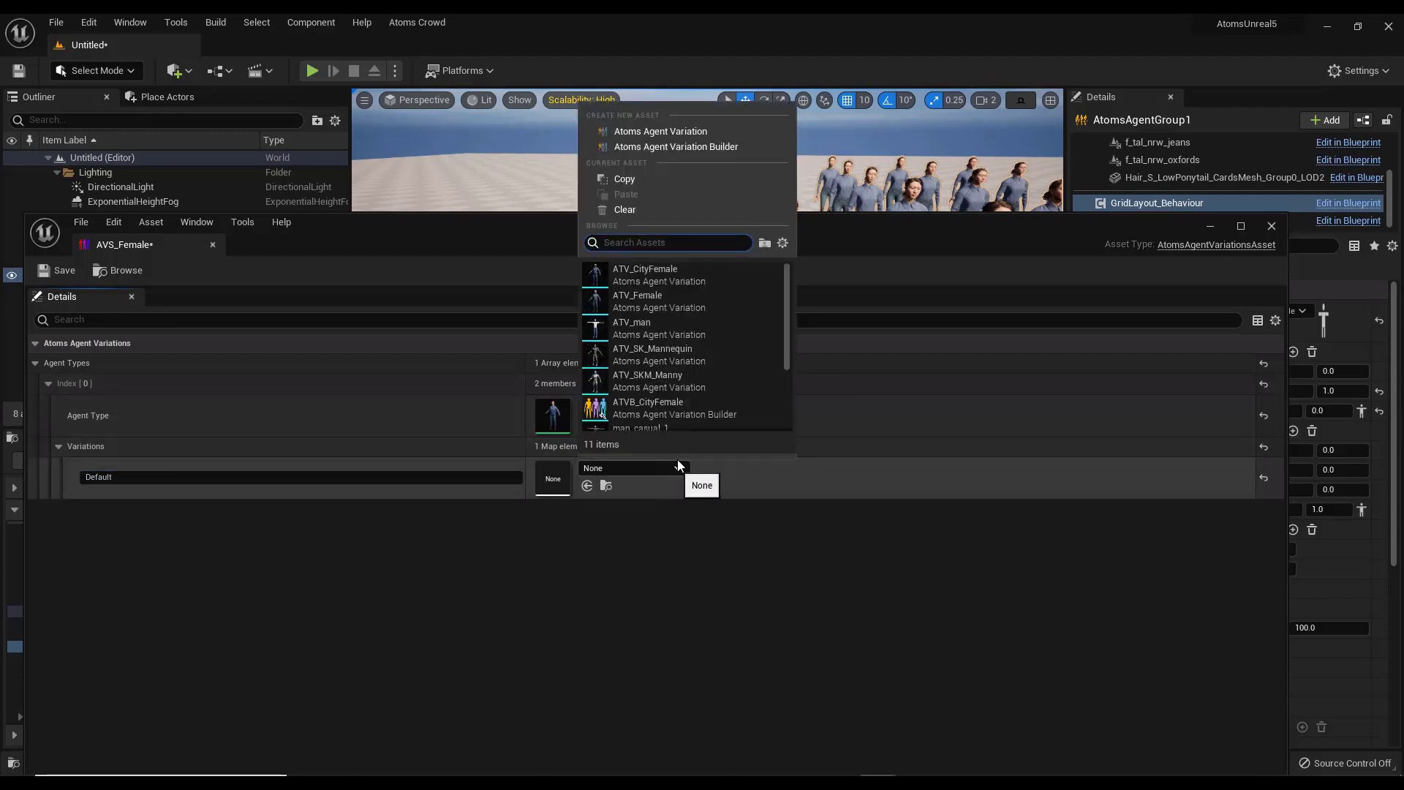
{"action": "left_click", "coordinate": [657, 300]}
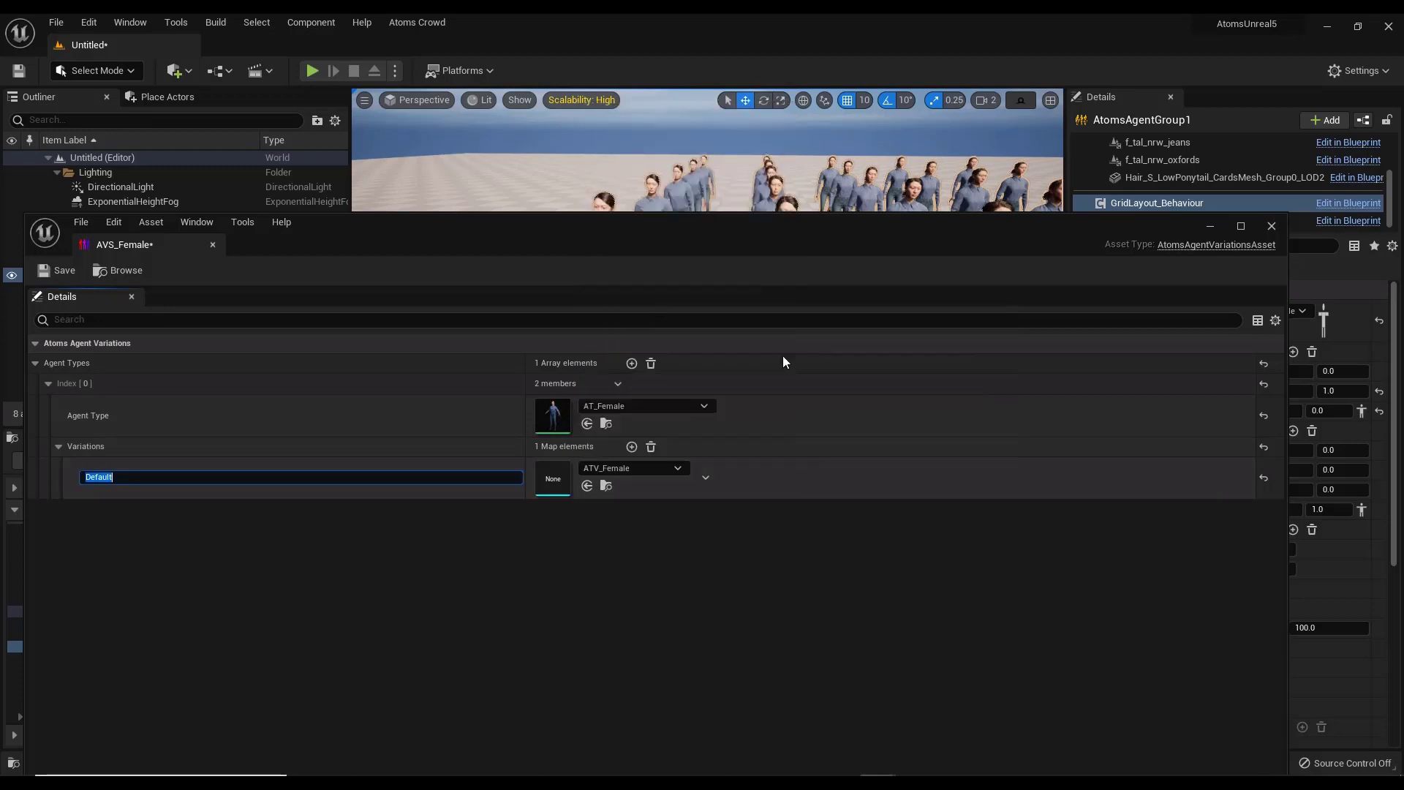
{"action": "left_click", "coordinate": [59, 270]}
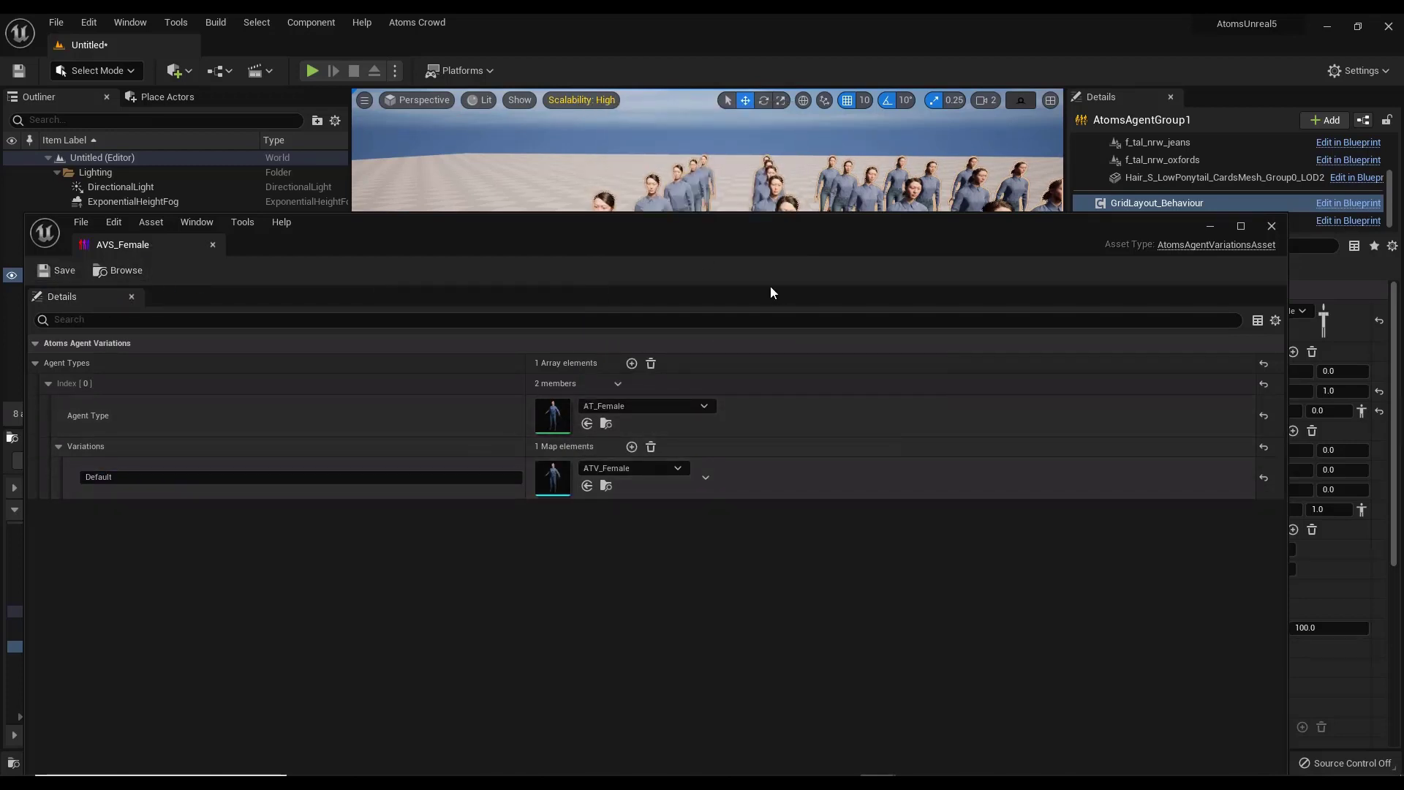
{"action": "left_click_drag", "start_coordinate": [656, 234], "coordinate": [616, 240]}
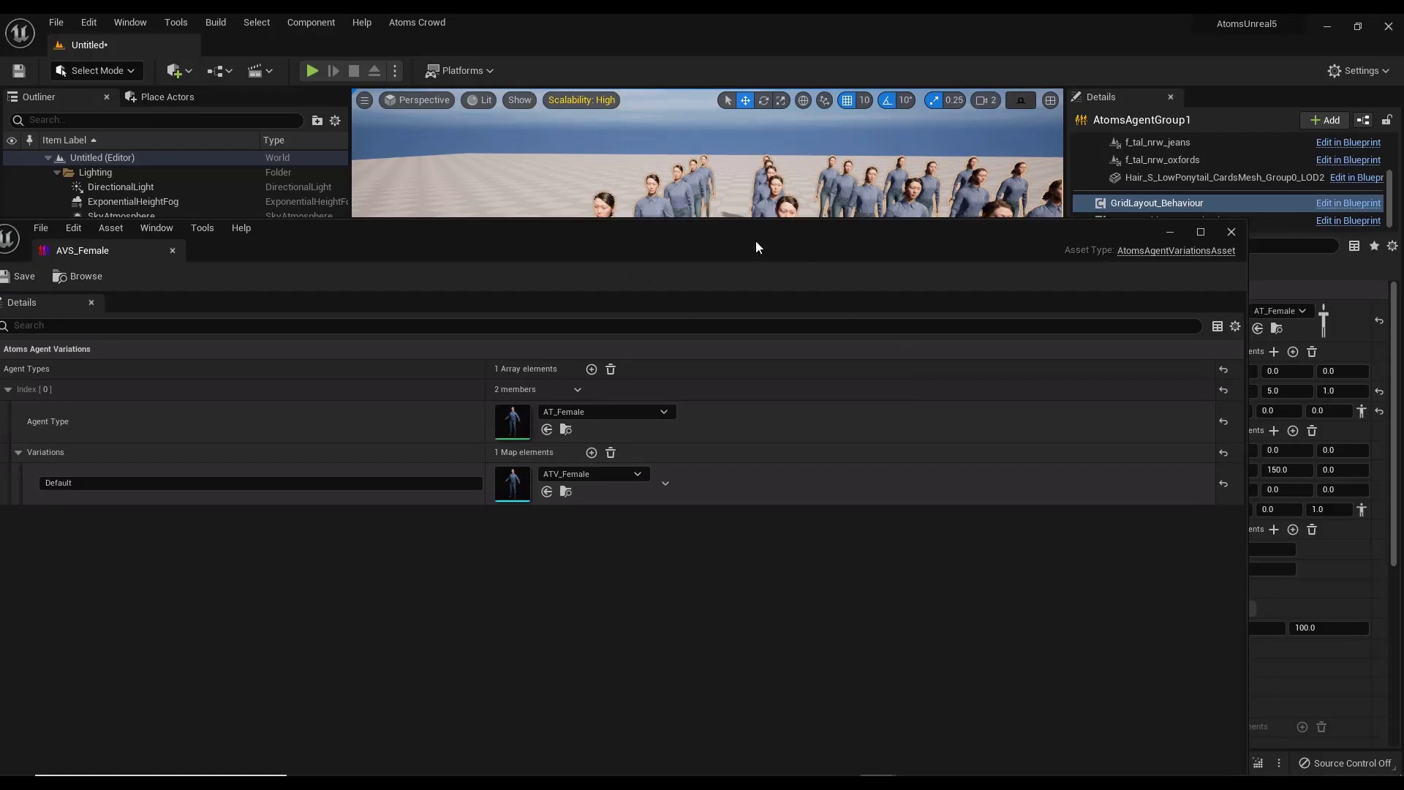
{"action": "left_click_drag", "start_coordinate": [756, 242], "coordinate": [734, 263]}
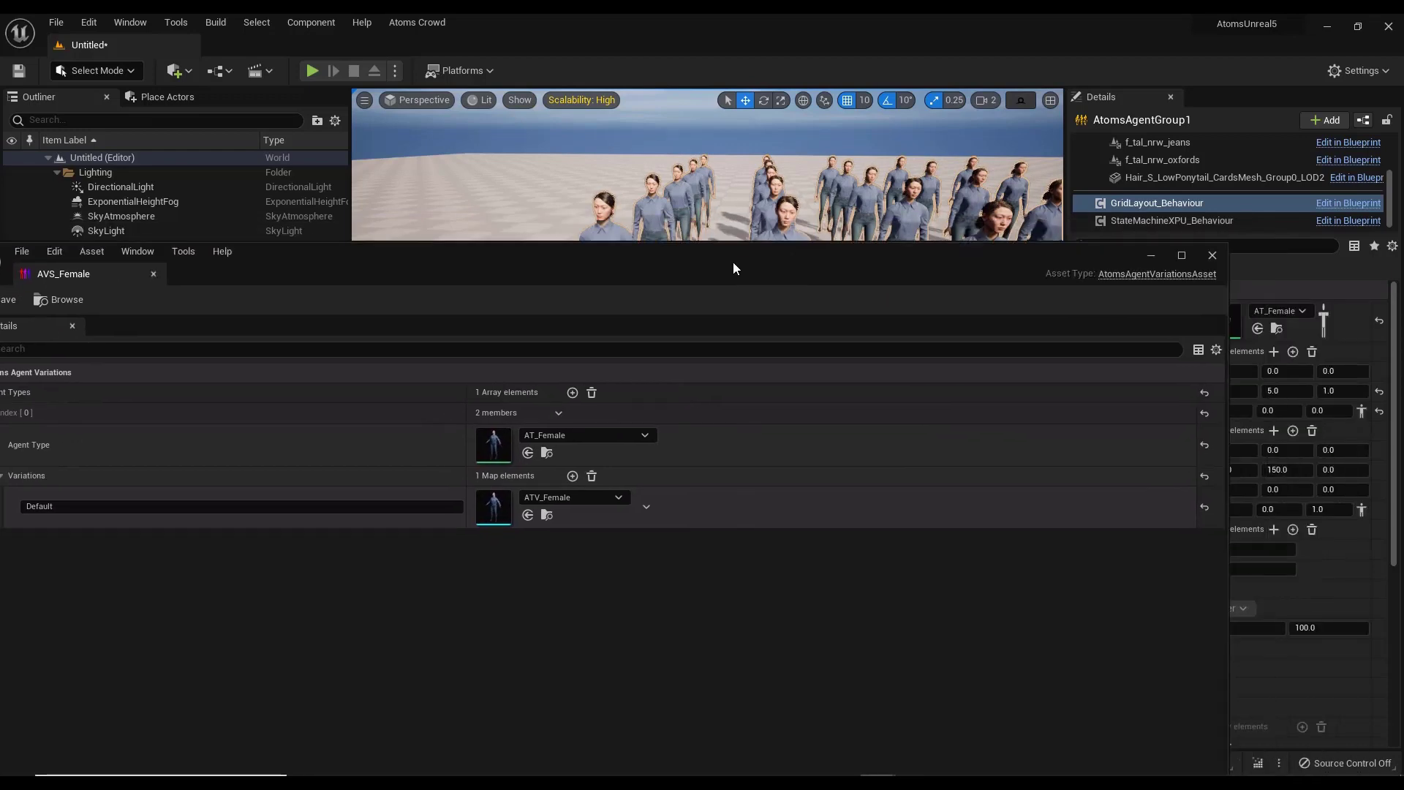
{"action": "left_click", "coordinate": [1212, 255]}
Set the Variation property of the AtomsAgentGroup1 instance to AVS_Female
{"action": "scroll", "coordinate": [1183, 172], "scroll_direction": "up", "scroll_amount": 4}
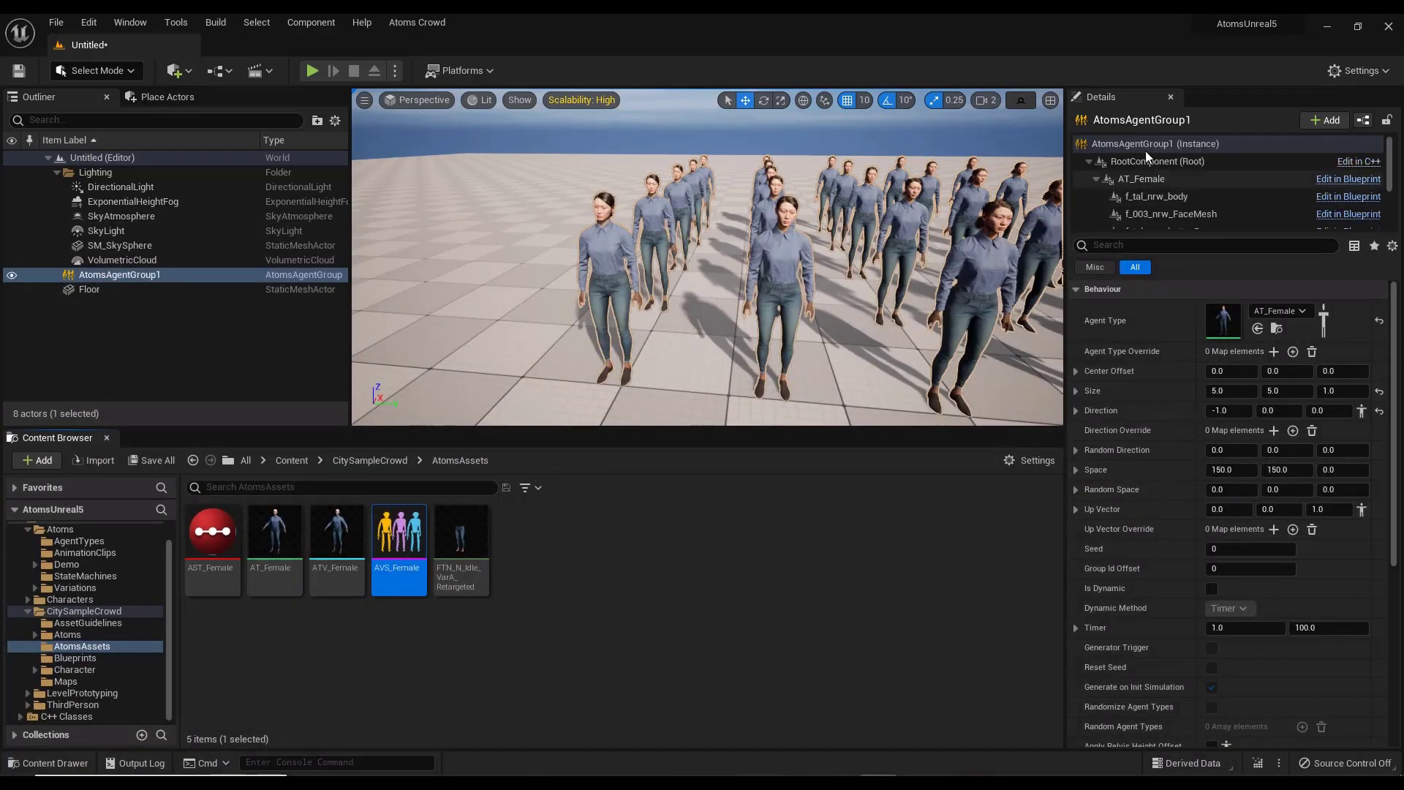
{"action": "left_click", "coordinate": [1145, 146]}
{"action": "scroll", "coordinate": [1156, 608], "scroll_direction": "down", "scroll_amount": 3}
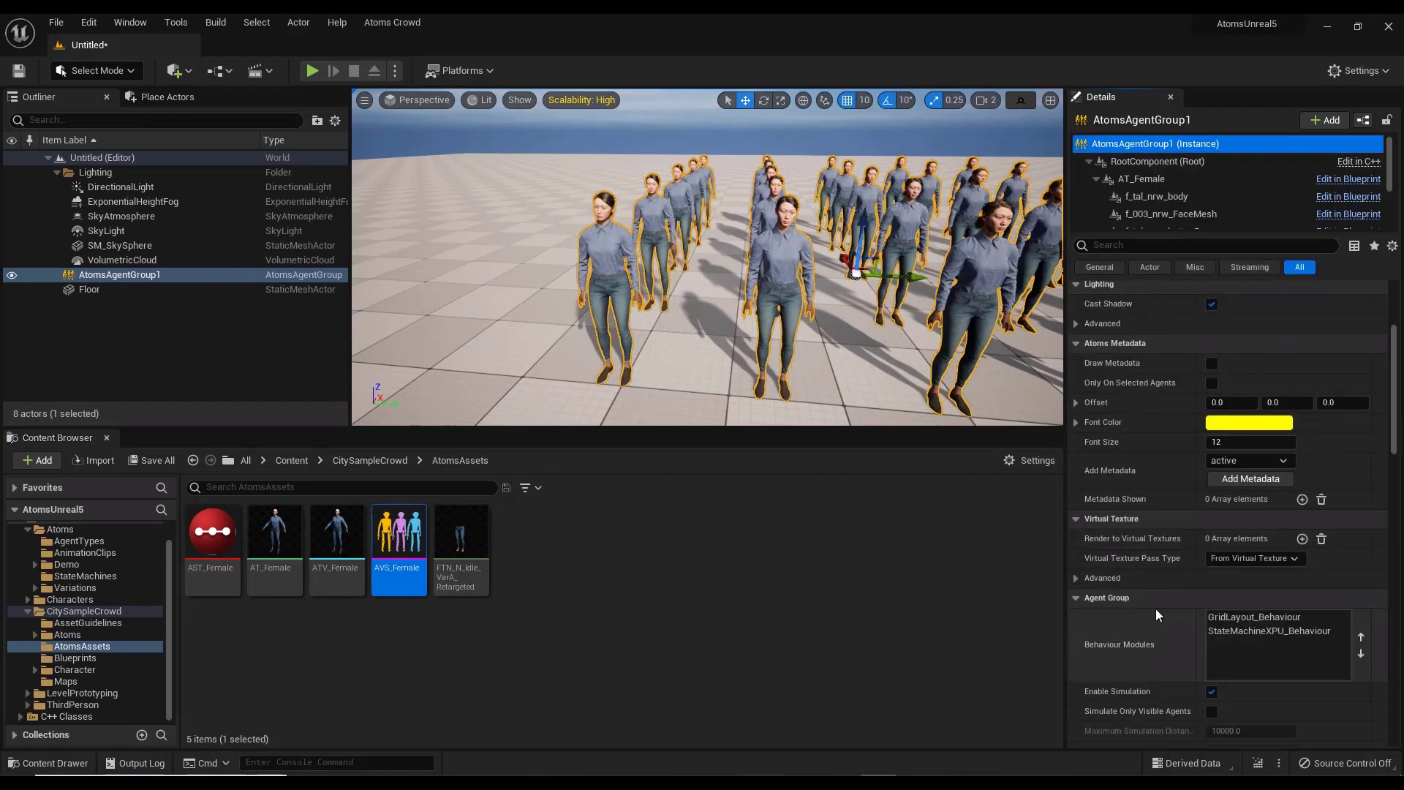
{"action": "scroll", "coordinate": [1156, 615], "scroll_direction": "down", "scroll_amount": 5}
{"action": "left_click", "coordinate": [1307, 501]}
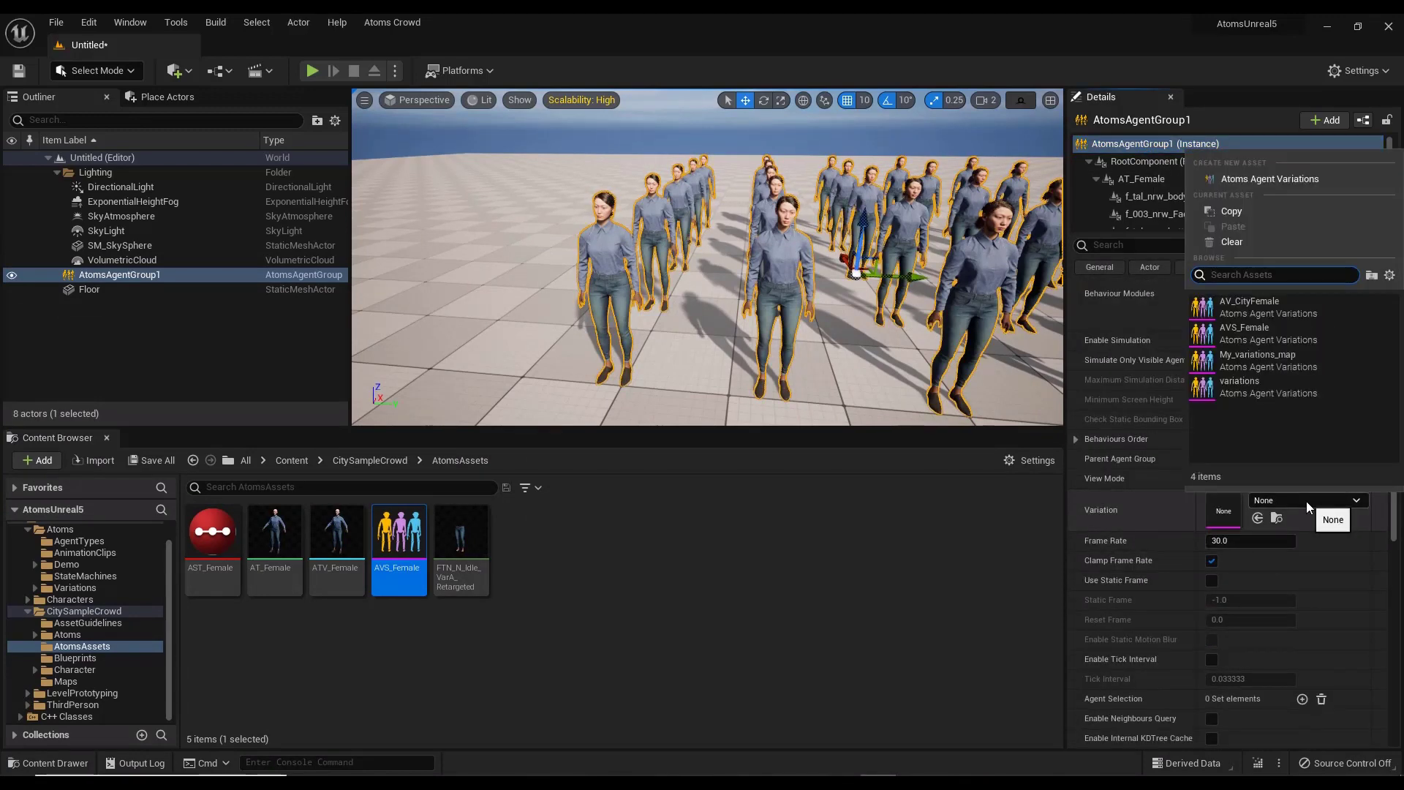
{"action": "left_click", "coordinate": [1256, 337]}
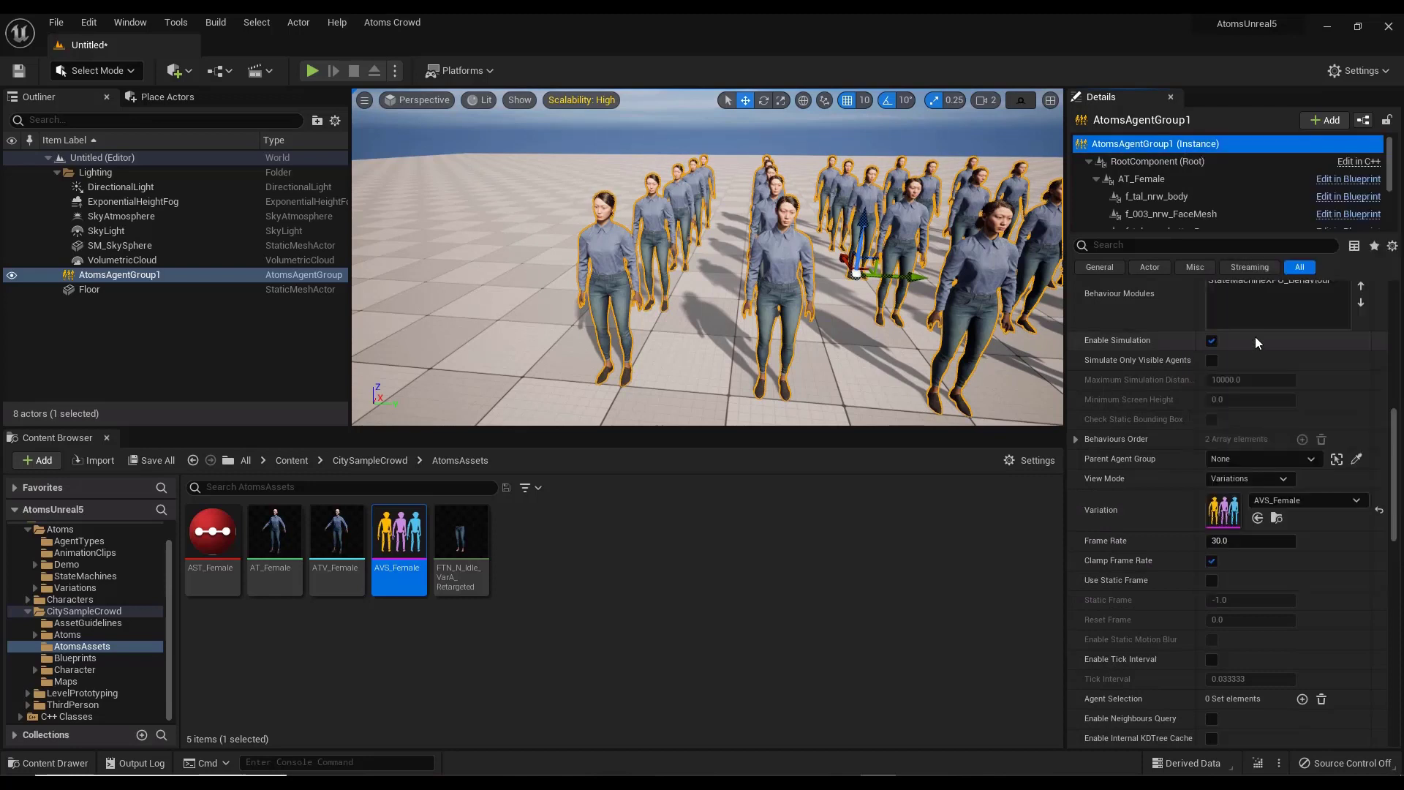
Add a Variations Behaviour component to AtomsAgentGroup1 and set its Variation Name to Default
{"action": "left_click", "coordinate": [1322, 121]}
{"action": "type", "text": "varia"}
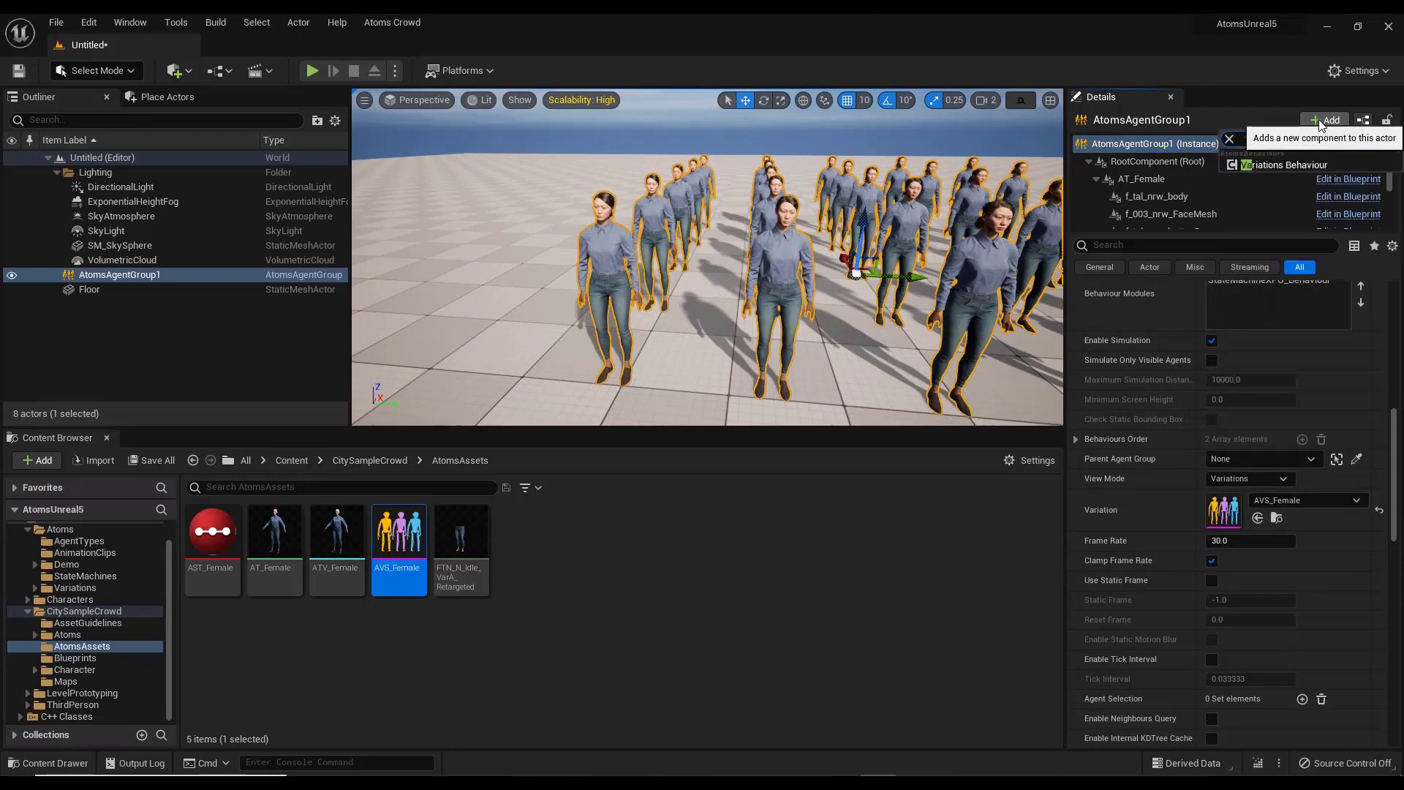
{"action": "left_click", "coordinate": [1284, 168]}
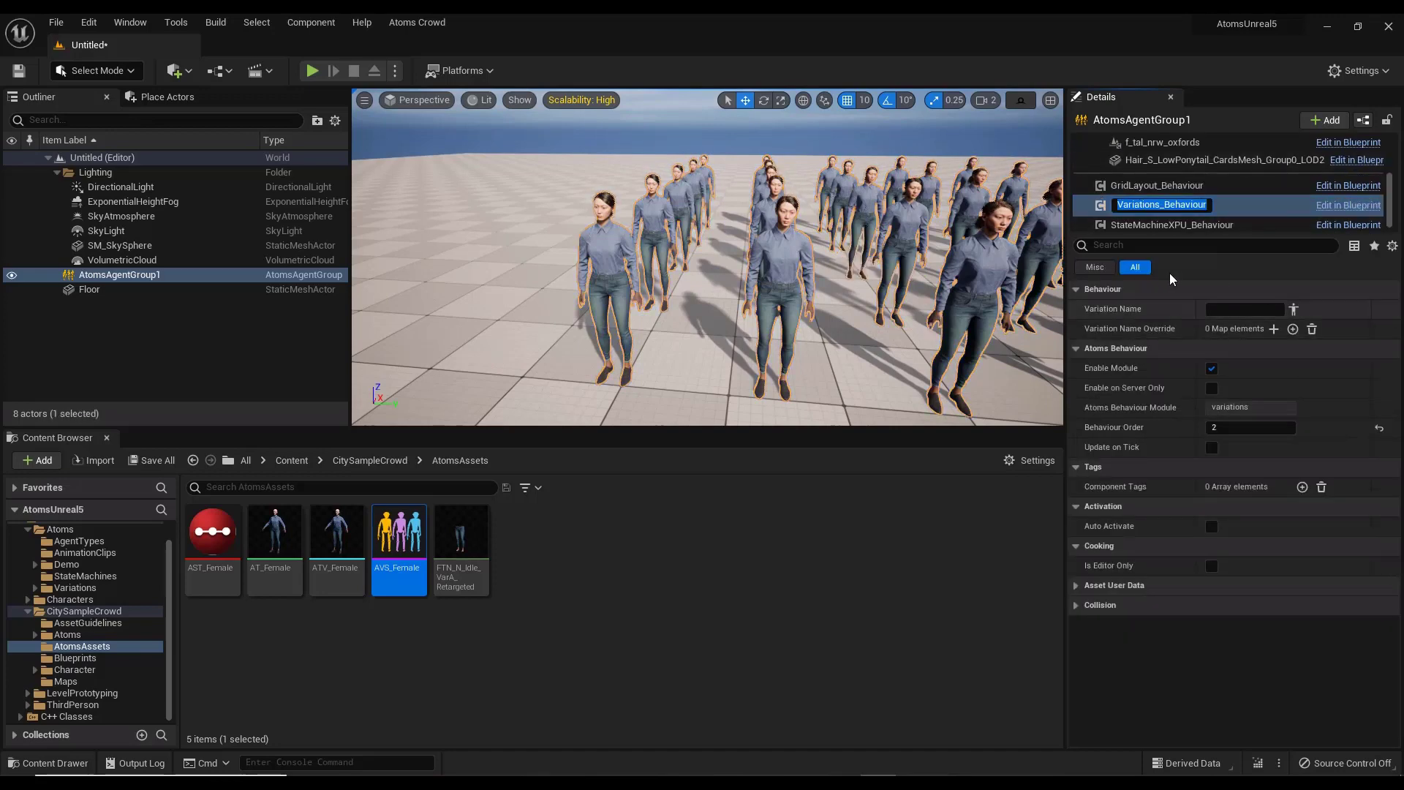
{"action": "key", "text": "Return"}
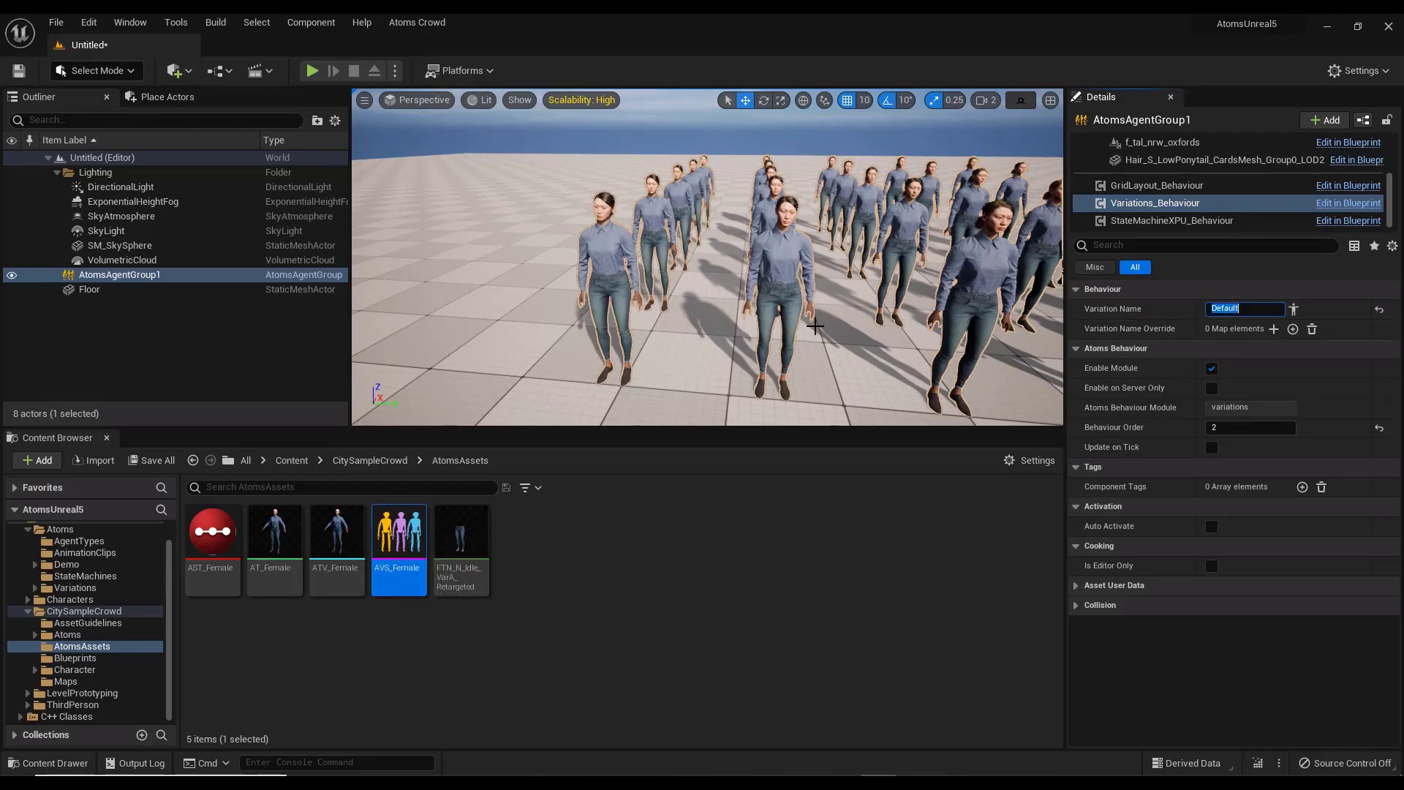
Duplicate the ATV_Female asset and name the copy ATV_FemaleVar11
{"action": "right_click_drag", "start_coordinate": [678, 253], "coordinate": [715, 253]}
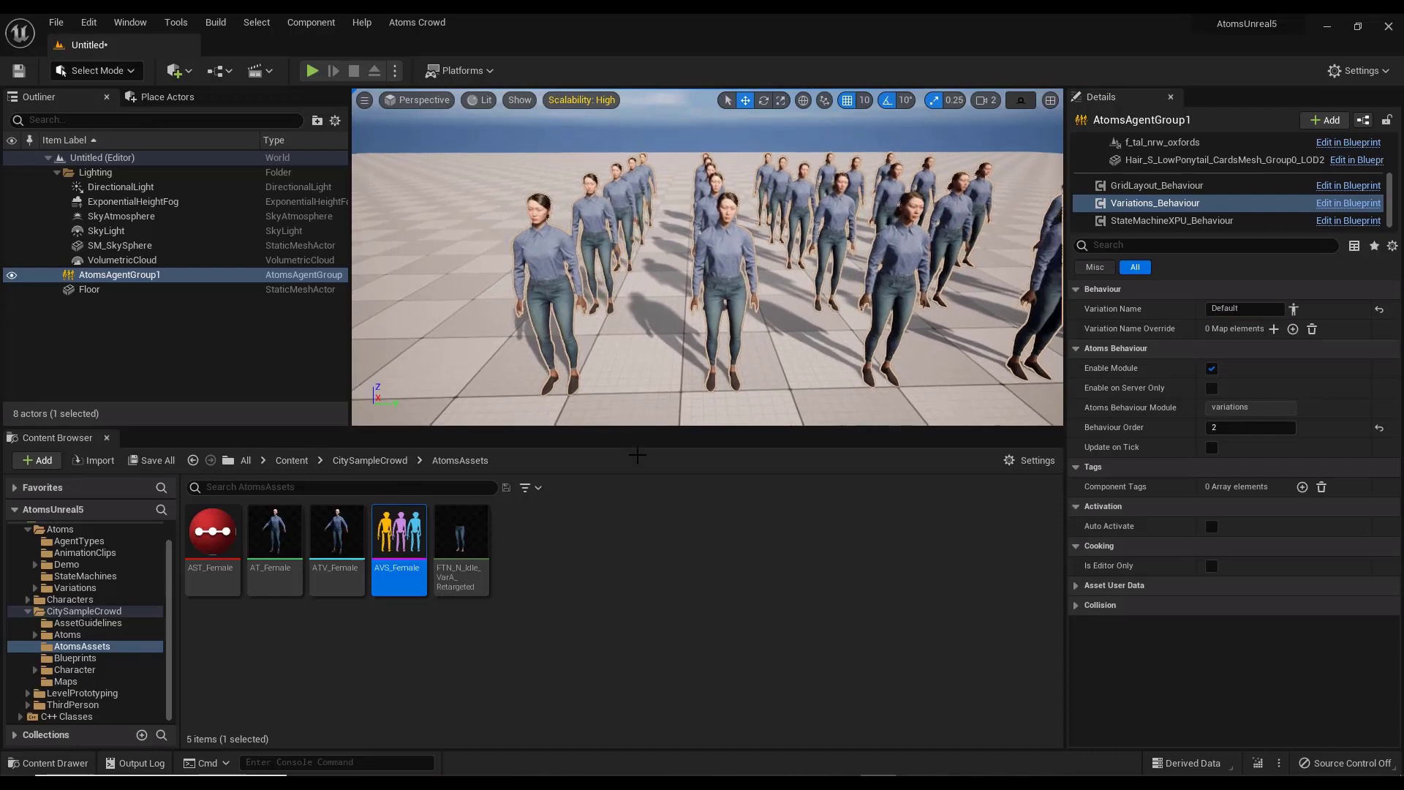
{"action": "right_click", "coordinate": [536, 563]}
{"action": "left_click", "coordinate": [326, 539]}
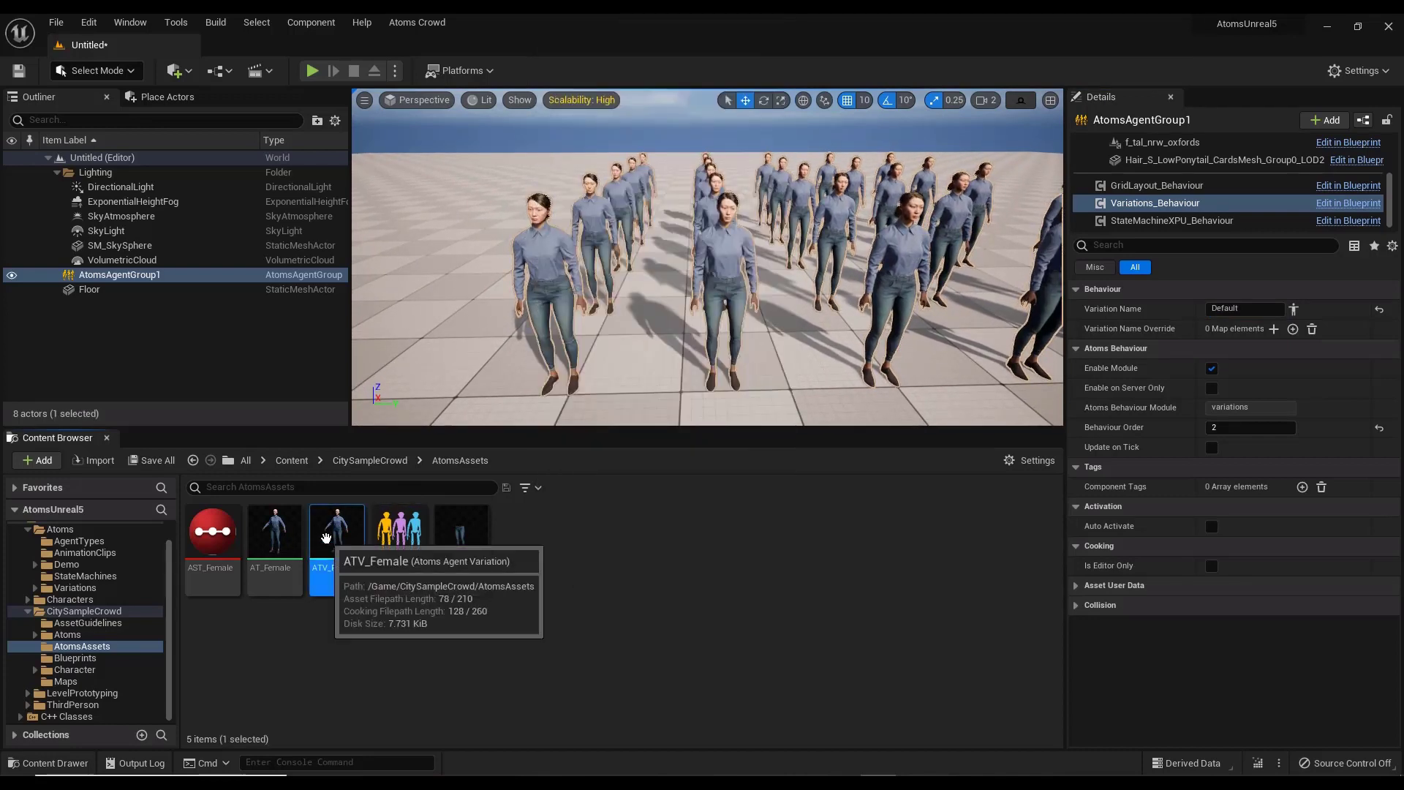
{"action": "right_click", "coordinate": [352, 540]}
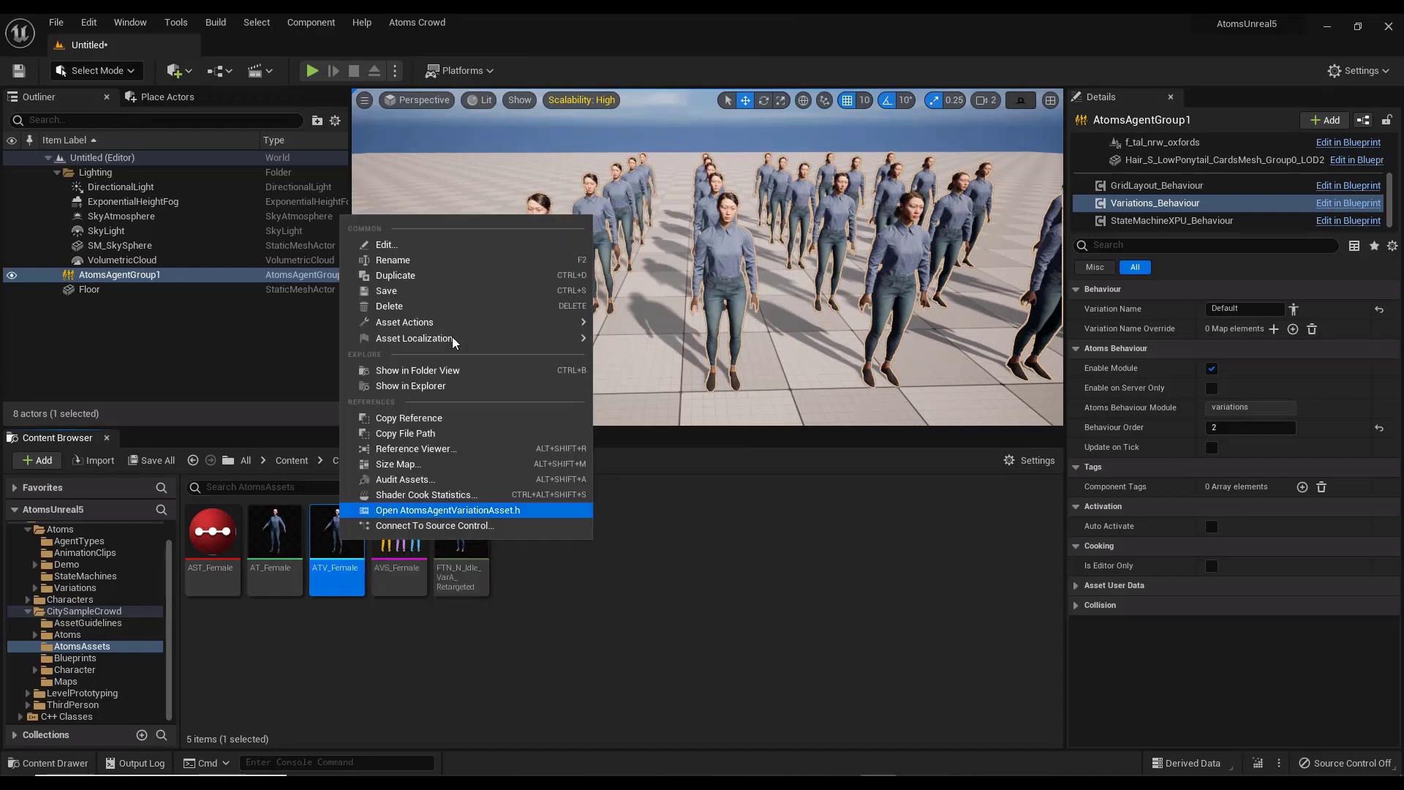
{"action": "left_click", "coordinate": [417, 276]}
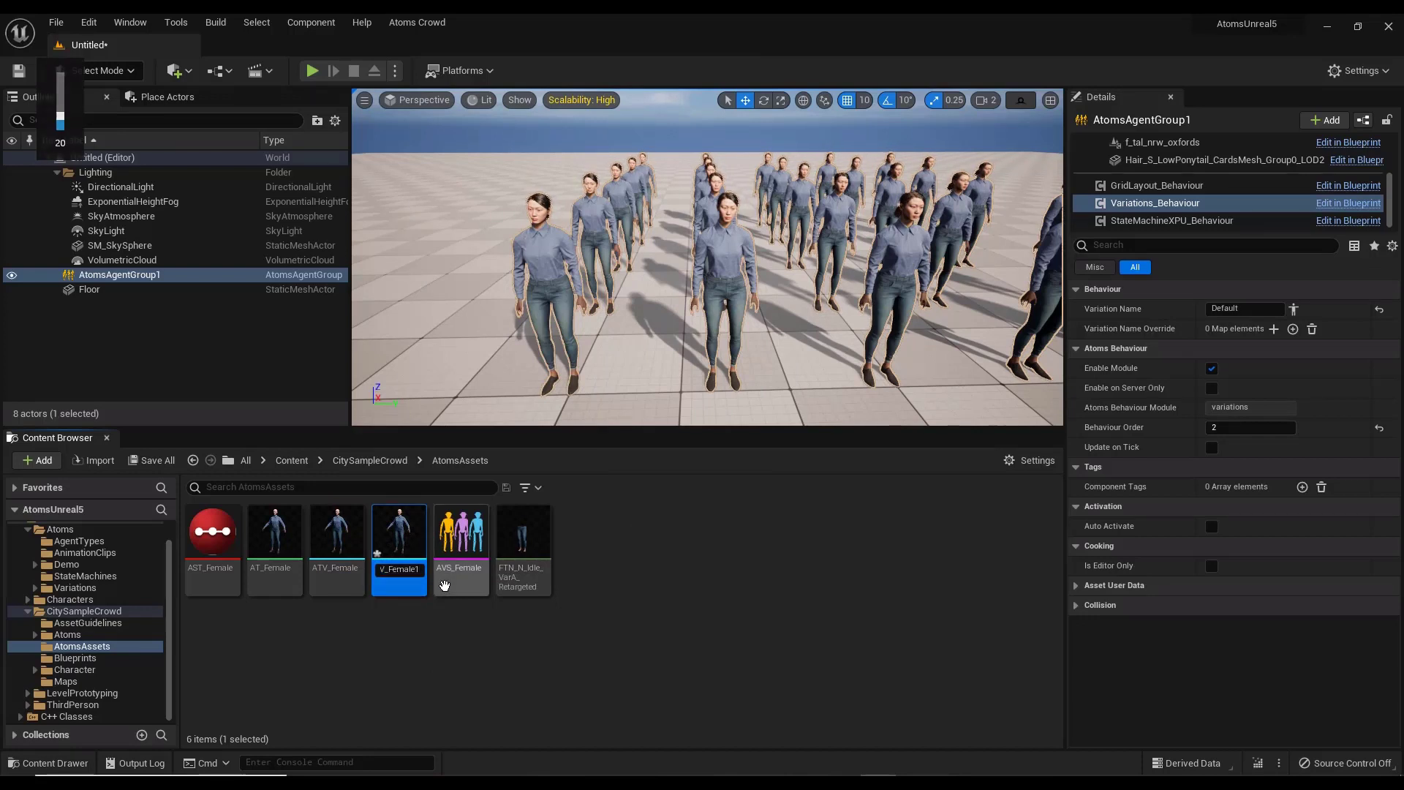
{"action": "key", "text": "BackSpace"}
{"action": "type", "text": "Var1"}
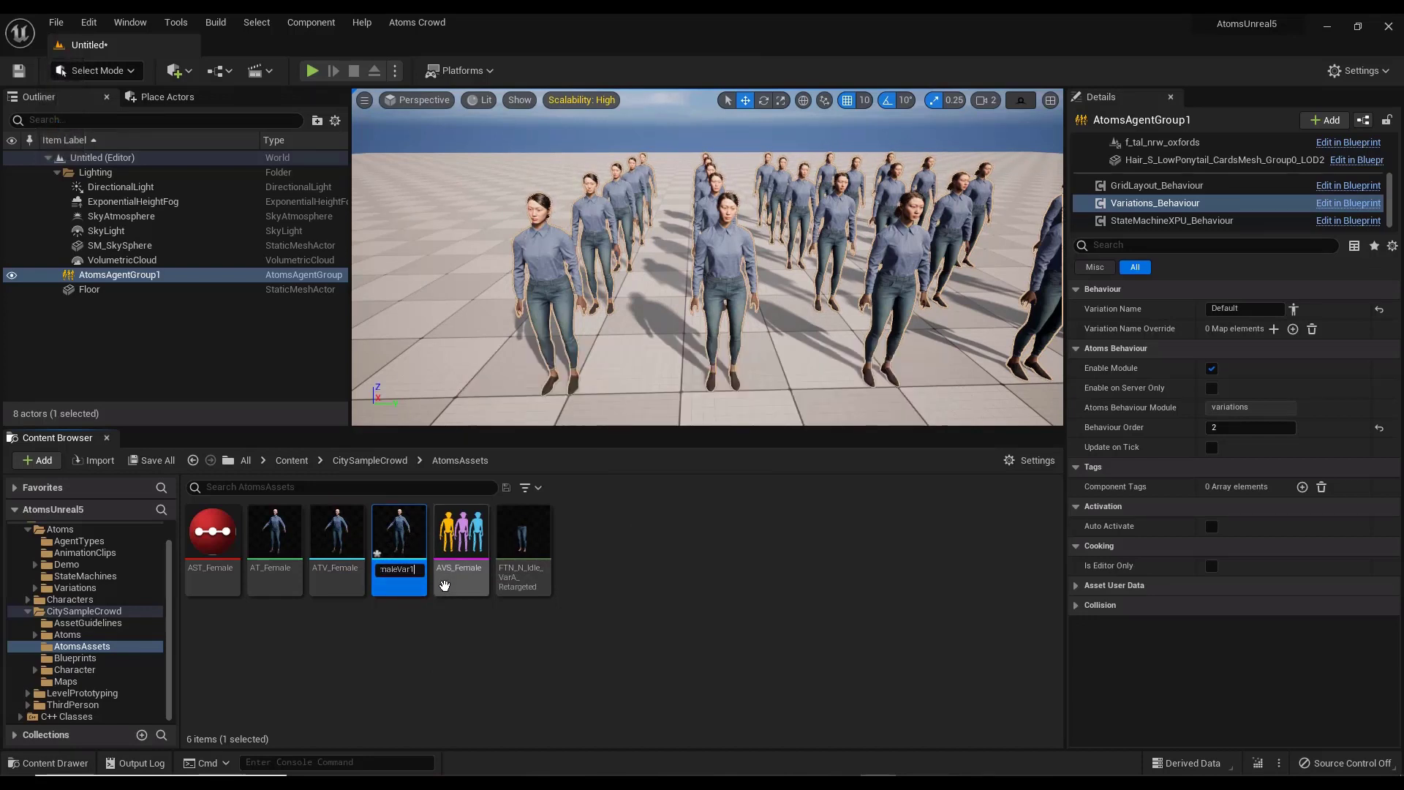
{"action": "type", "text": "1"}
{"action": "key", "text": "Return"}
Replace the button-down shirt mesh in ATV_FemaleVar11 with f_tal_nrw_buttonDown_blazer and close the asset
{"action": "double_click", "coordinate": [395, 539]}
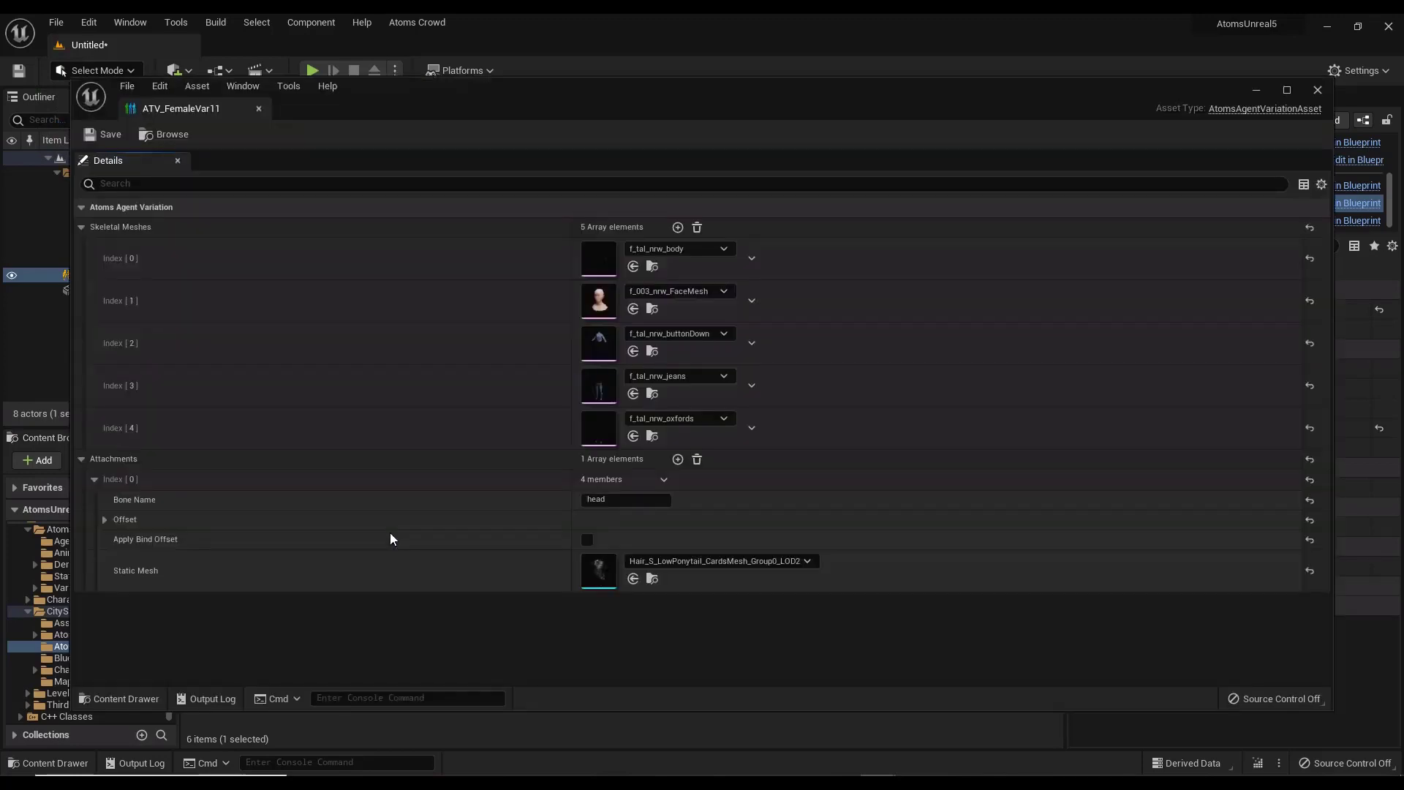
{"action": "left_click", "coordinate": [708, 335]}
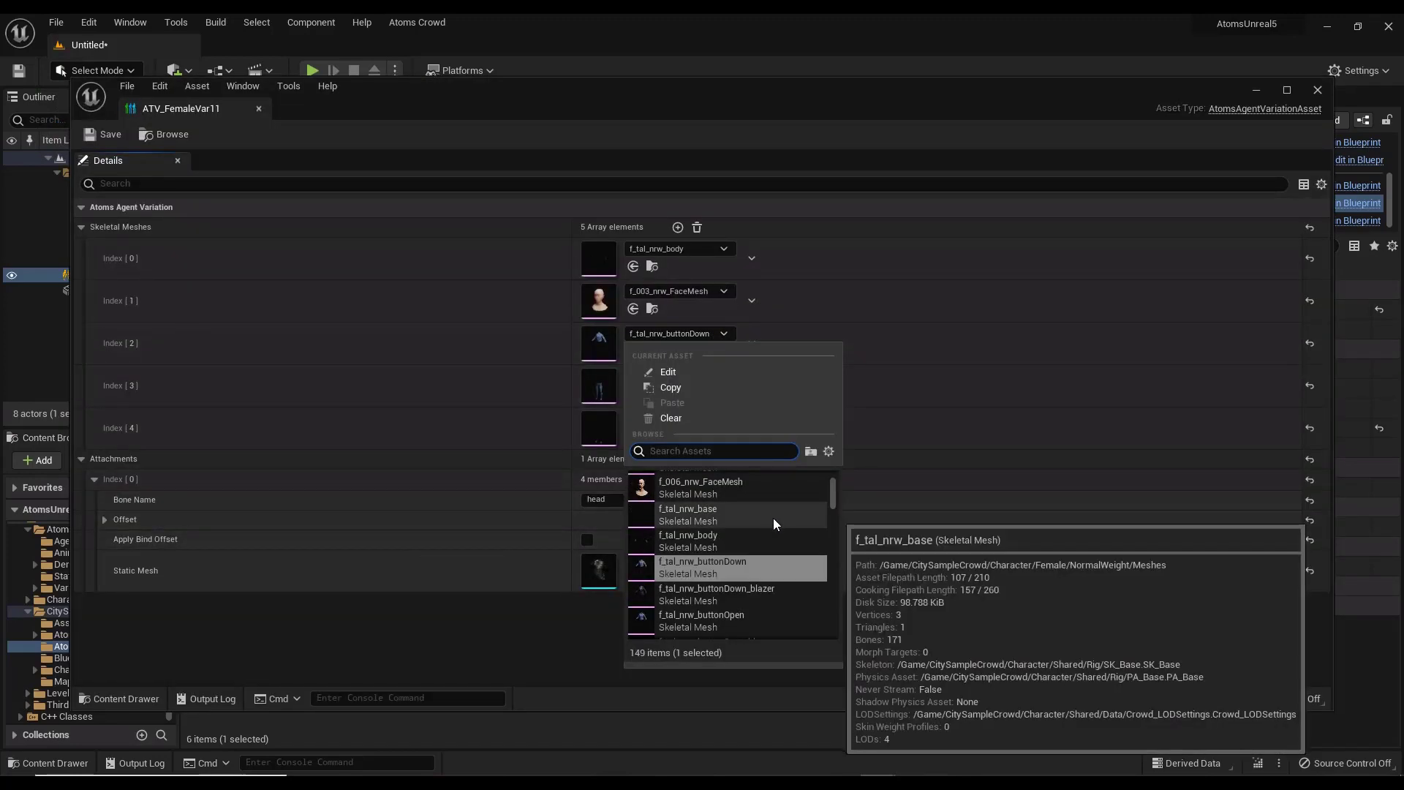
{"action": "scroll", "coordinate": [752, 557], "scroll_direction": "down", "scroll_amount": 1}
{"action": "left_click", "coordinate": [700, 575]}
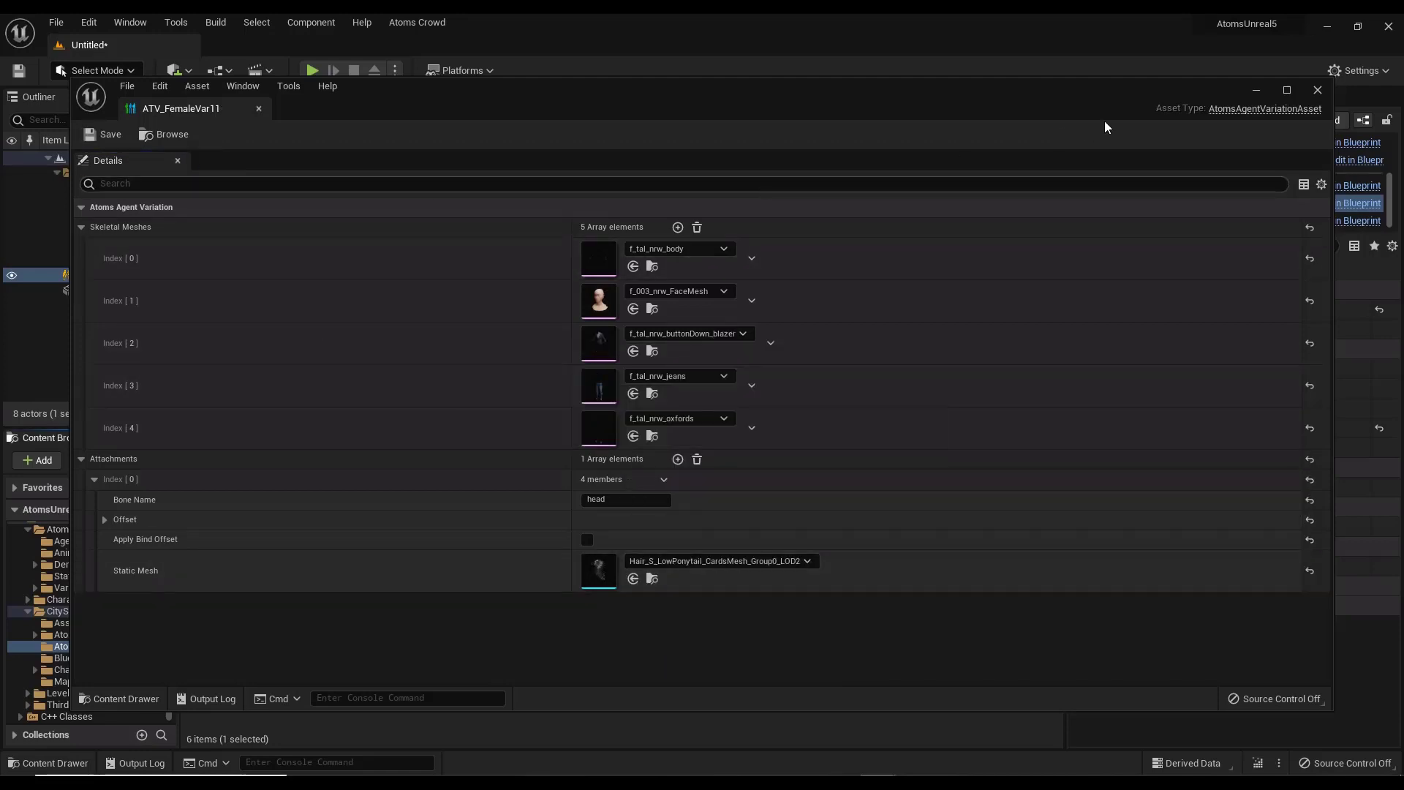
{"action": "left_click", "coordinate": [1318, 89]}
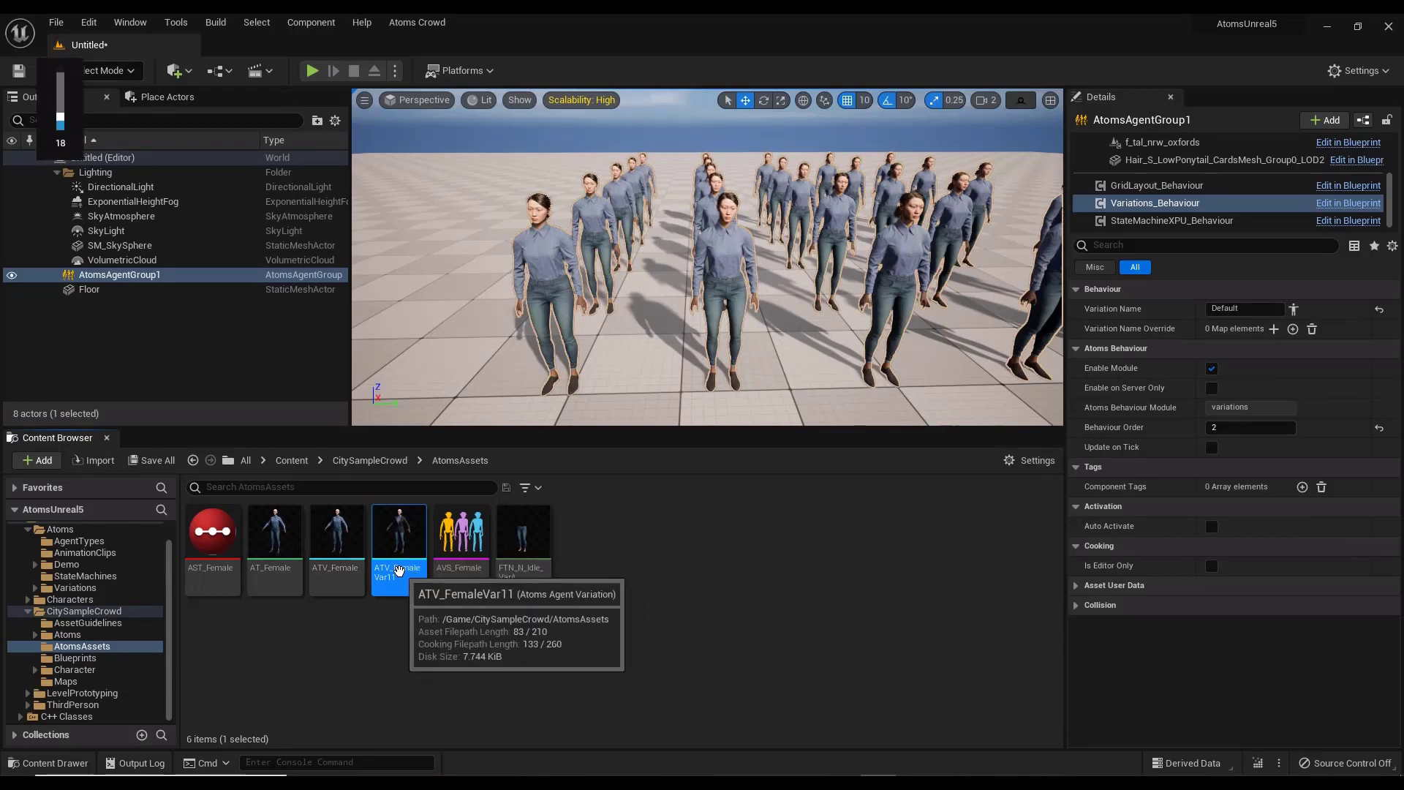
Assign ATV_FemaleVar11 to the Default variation in AVS_Female, then save and close the asset
{"action": "double_click", "coordinate": [460, 537]}
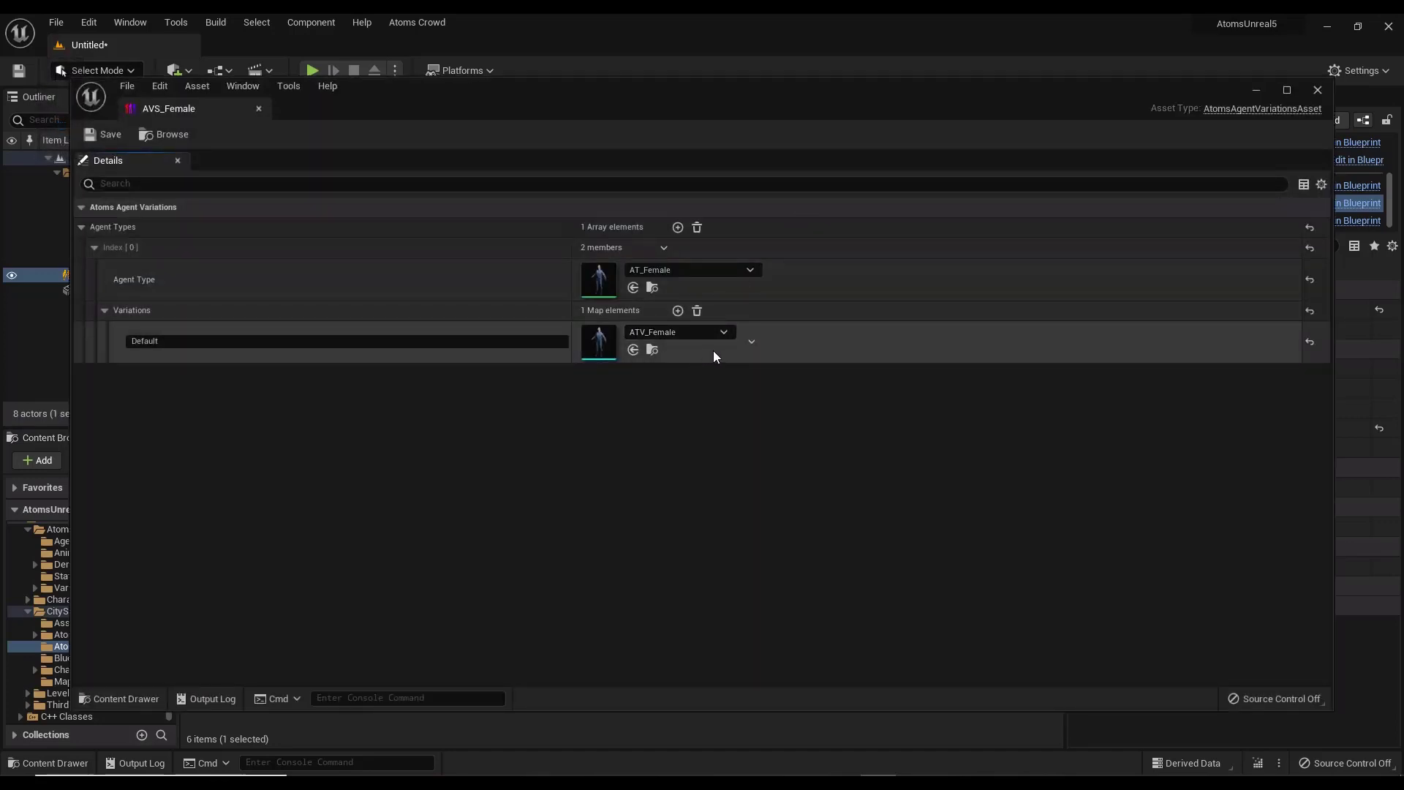
{"action": "left_click", "coordinate": [726, 330]}
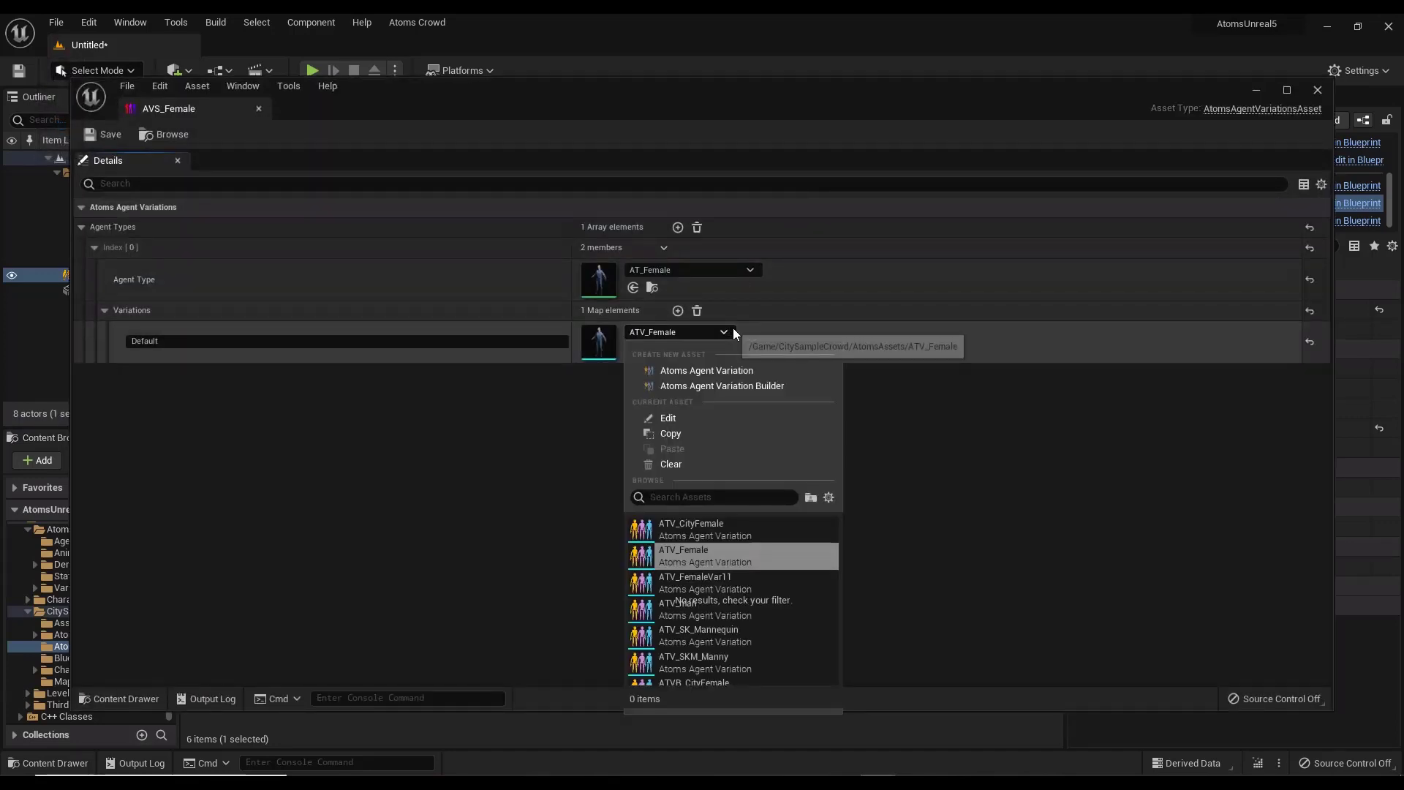
{"action": "left_click", "coordinate": [726, 577]}
{"action": "left_click", "coordinate": [109, 135]}
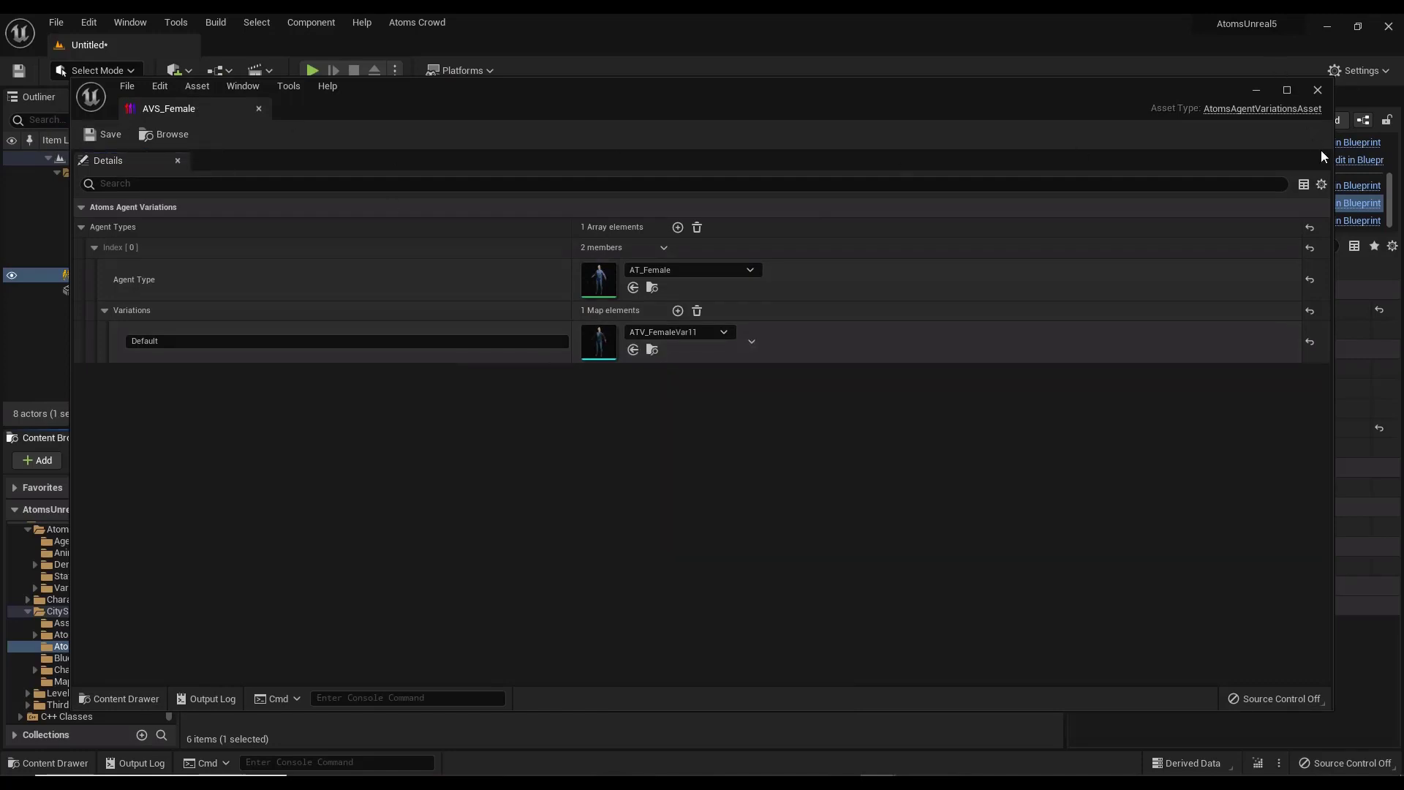
{"action": "left_click", "coordinate": [1317, 92]}
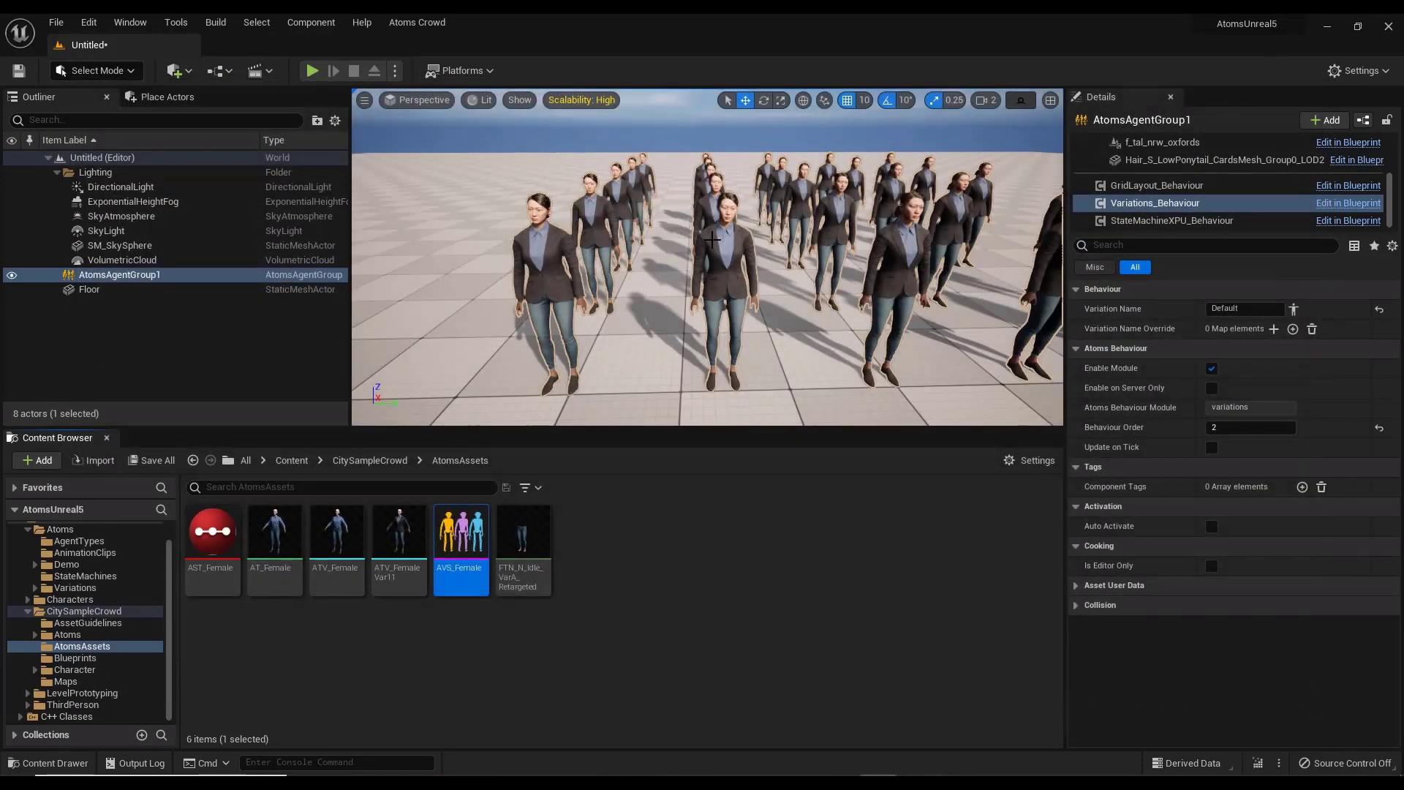
Create an Atoms Agent Variation Builder asset named AVB_Female in the AtomsAssets folder and save it
{"action": "right_click_drag", "start_coordinate": [712, 240], "coordinate": [746, 211]}
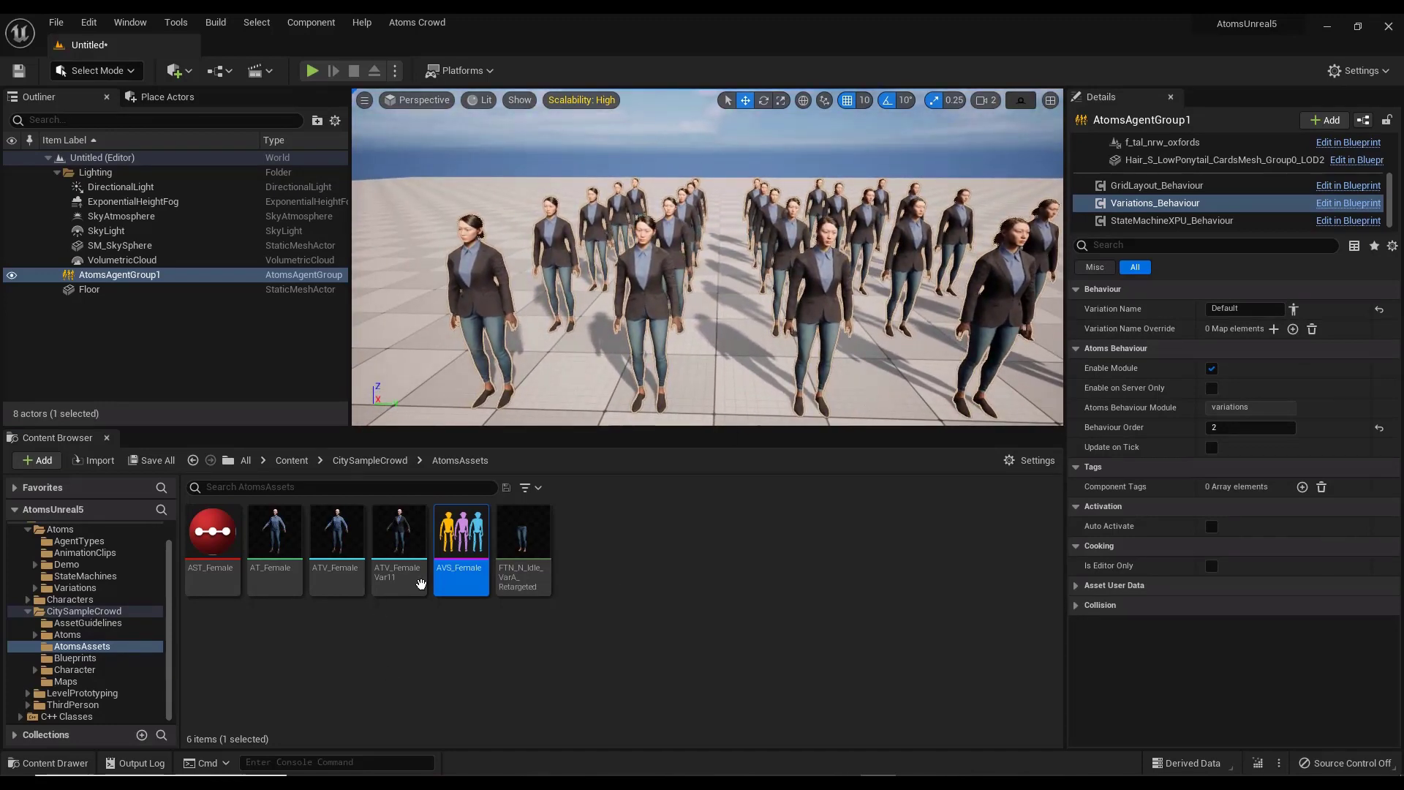
{"action": "right_click_drag", "start_coordinate": [637, 247], "coordinate": [669, 254]}
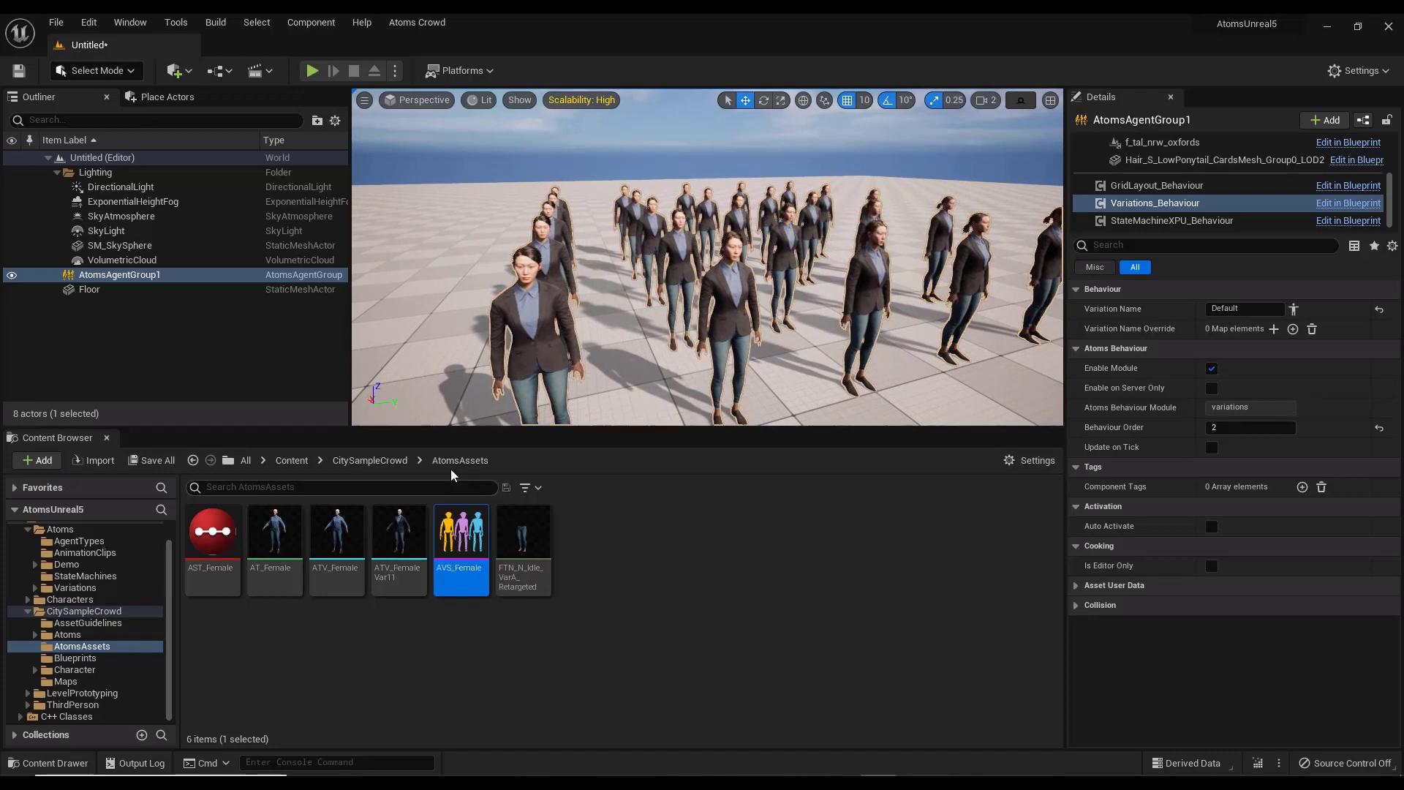
{"action": "right_click", "coordinate": [604, 553]}
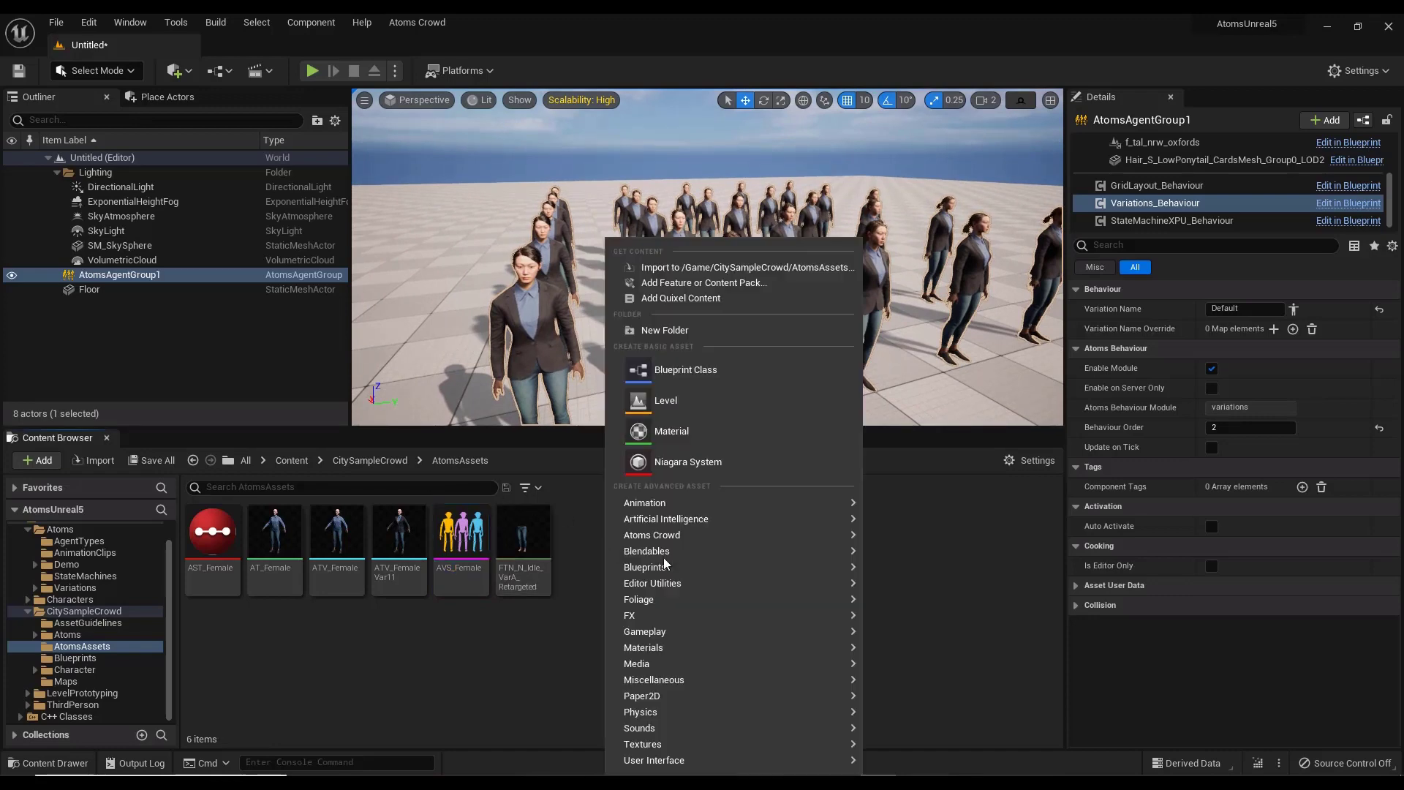
{"action": "mouse_move", "coordinate": [759, 536]}
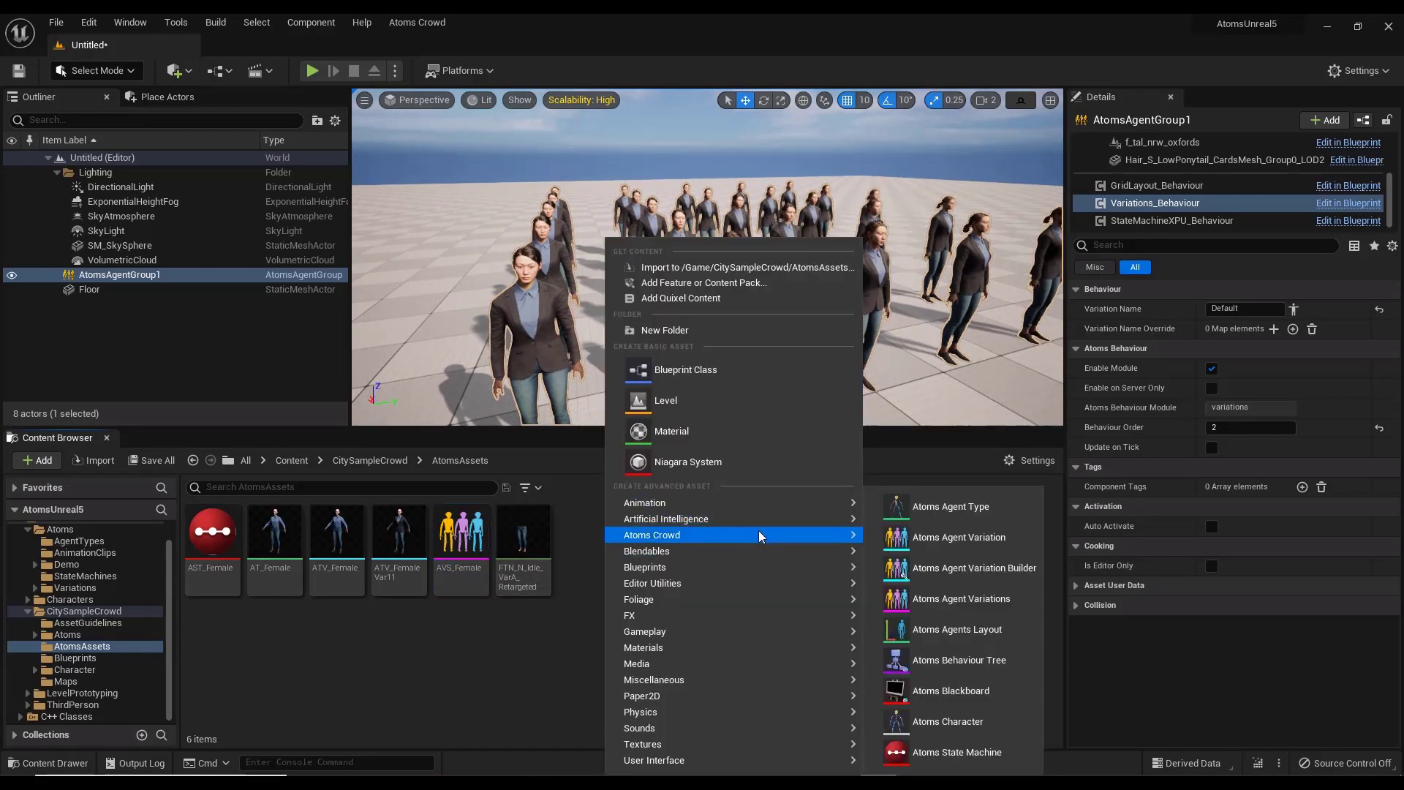
{"action": "left_click", "coordinate": [960, 570]}
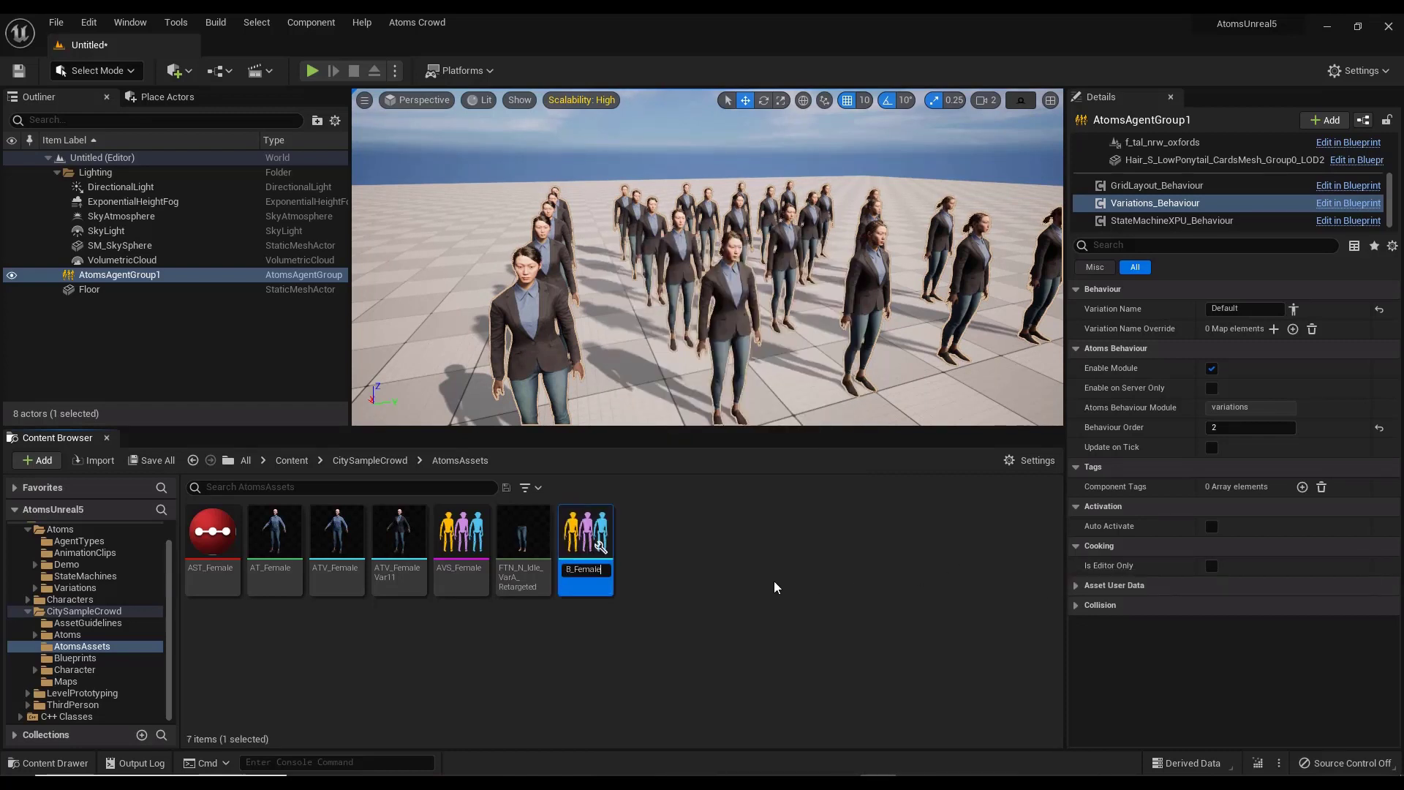
{"action": "key", "text": "Return"}
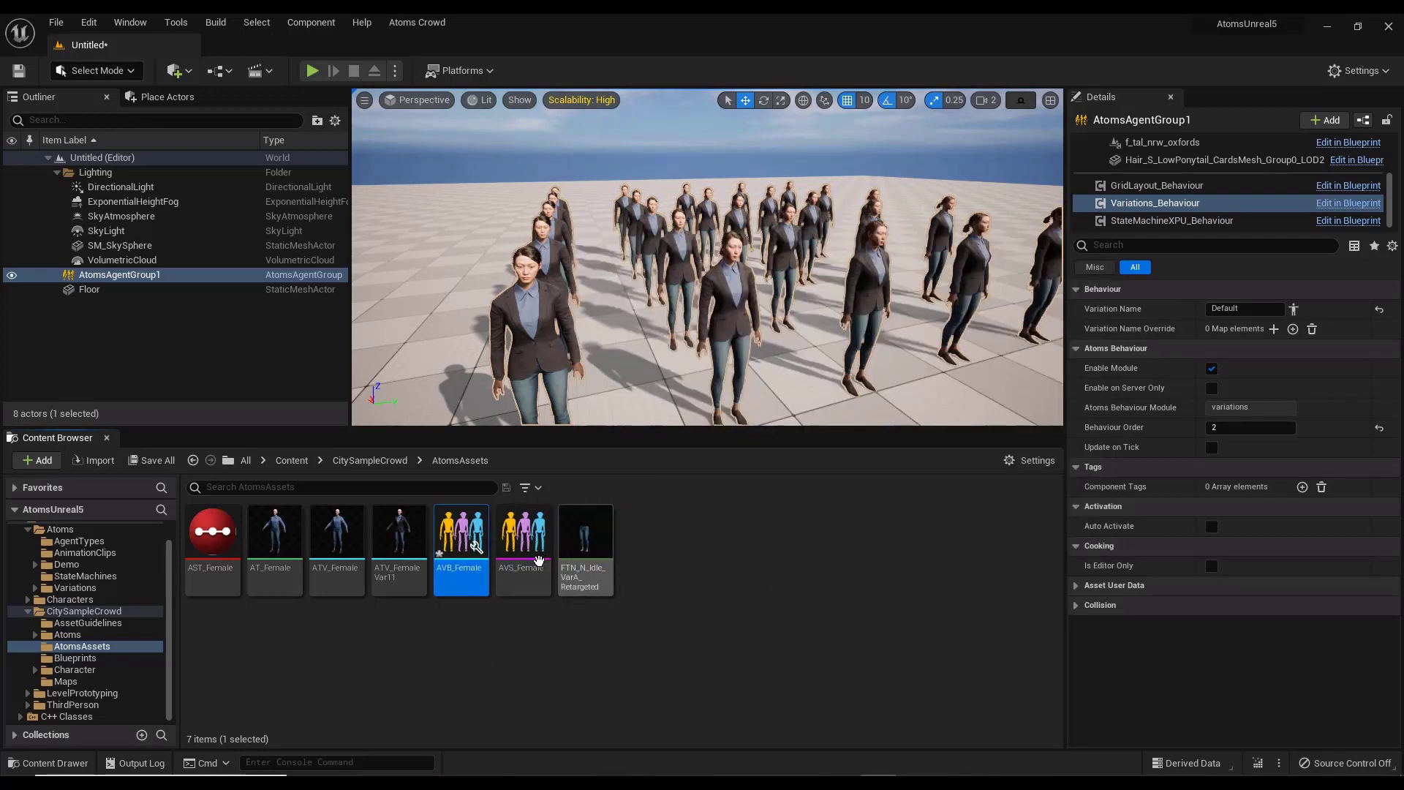
{"action": "key", "text": "ctrl+s"}
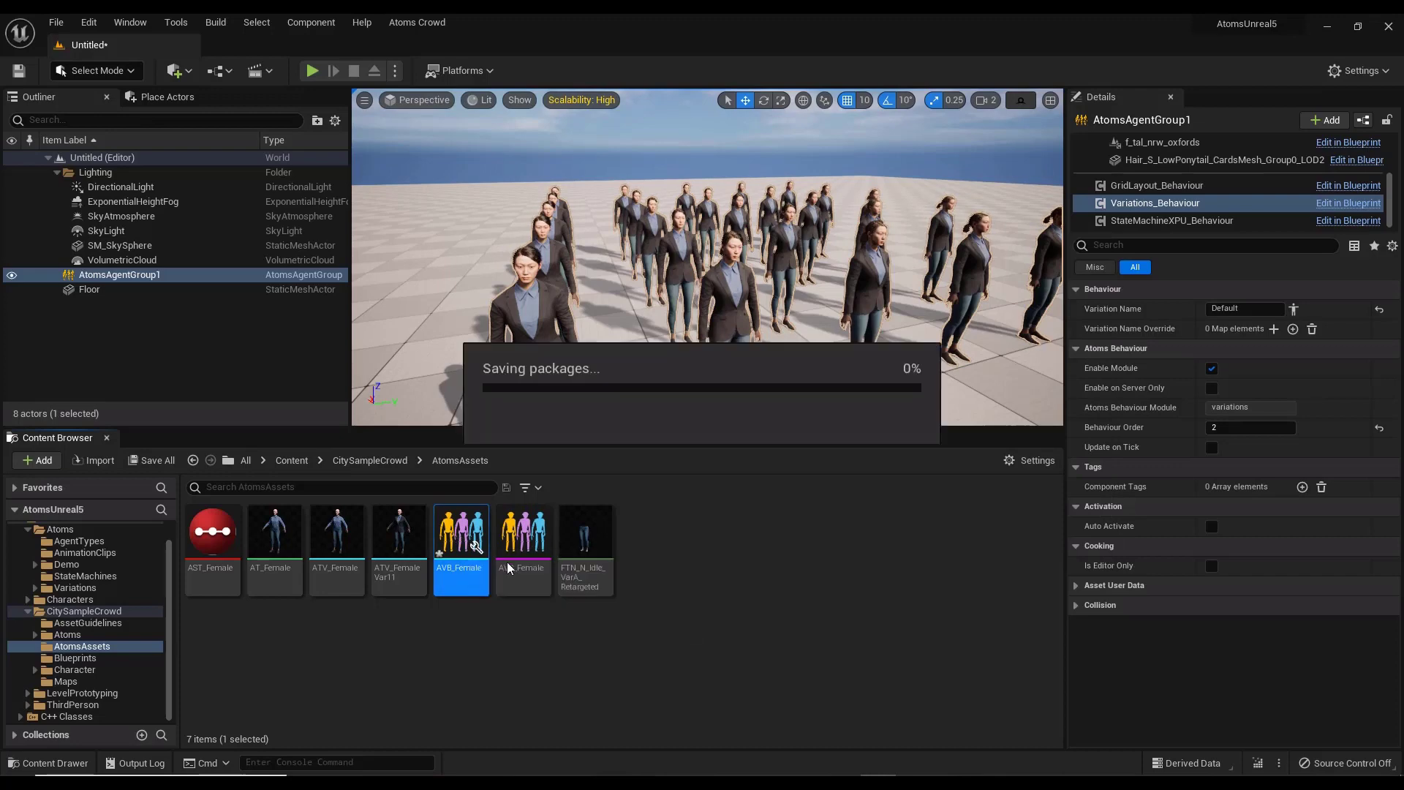
Add a Random variation using AVB_Female to AVS_Female, save and close it, and set the Variation Name of AtomsAgentGroup1 to Random
{"action": "double_click", "coordinate": [532, 564]}
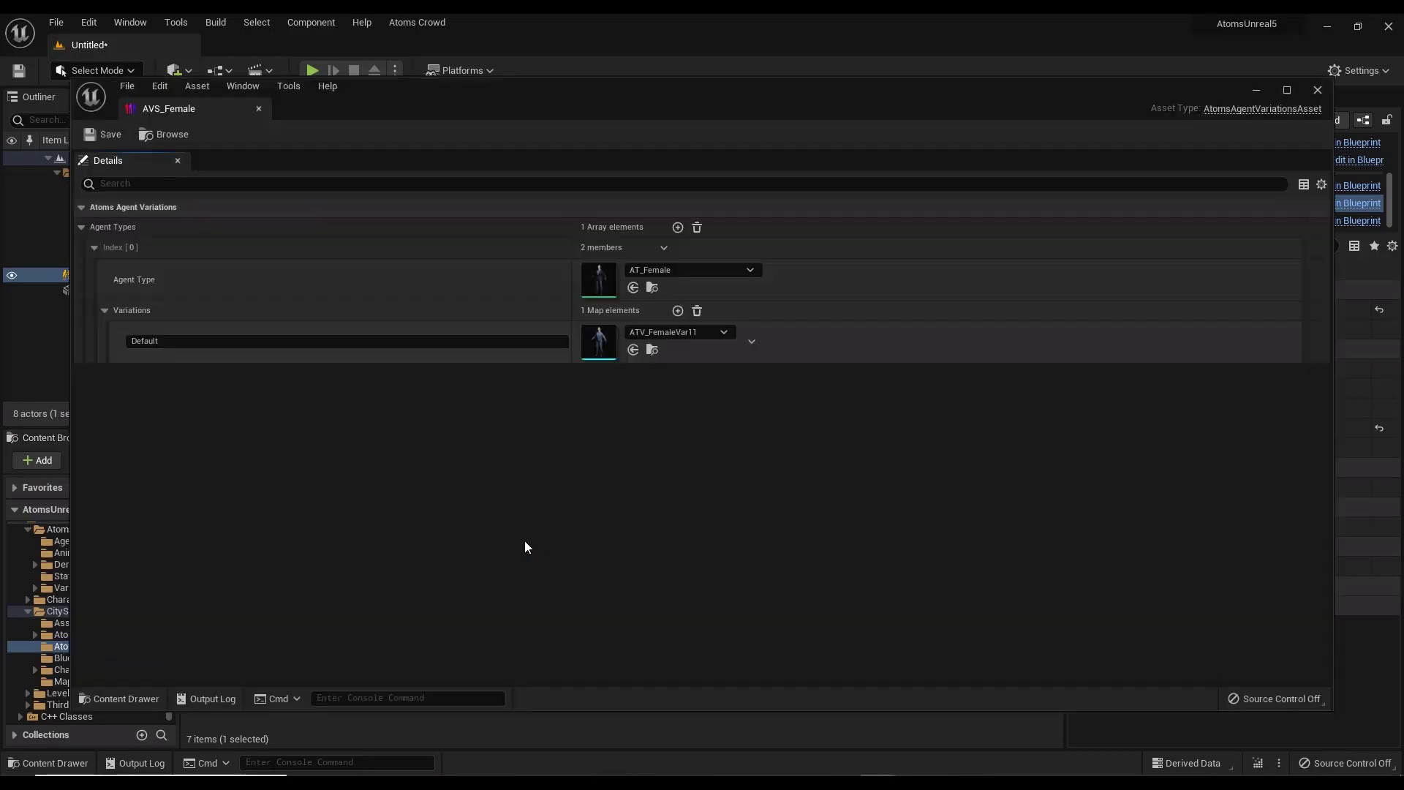
{"action": "left_click", "coordinate": [677, 310]}
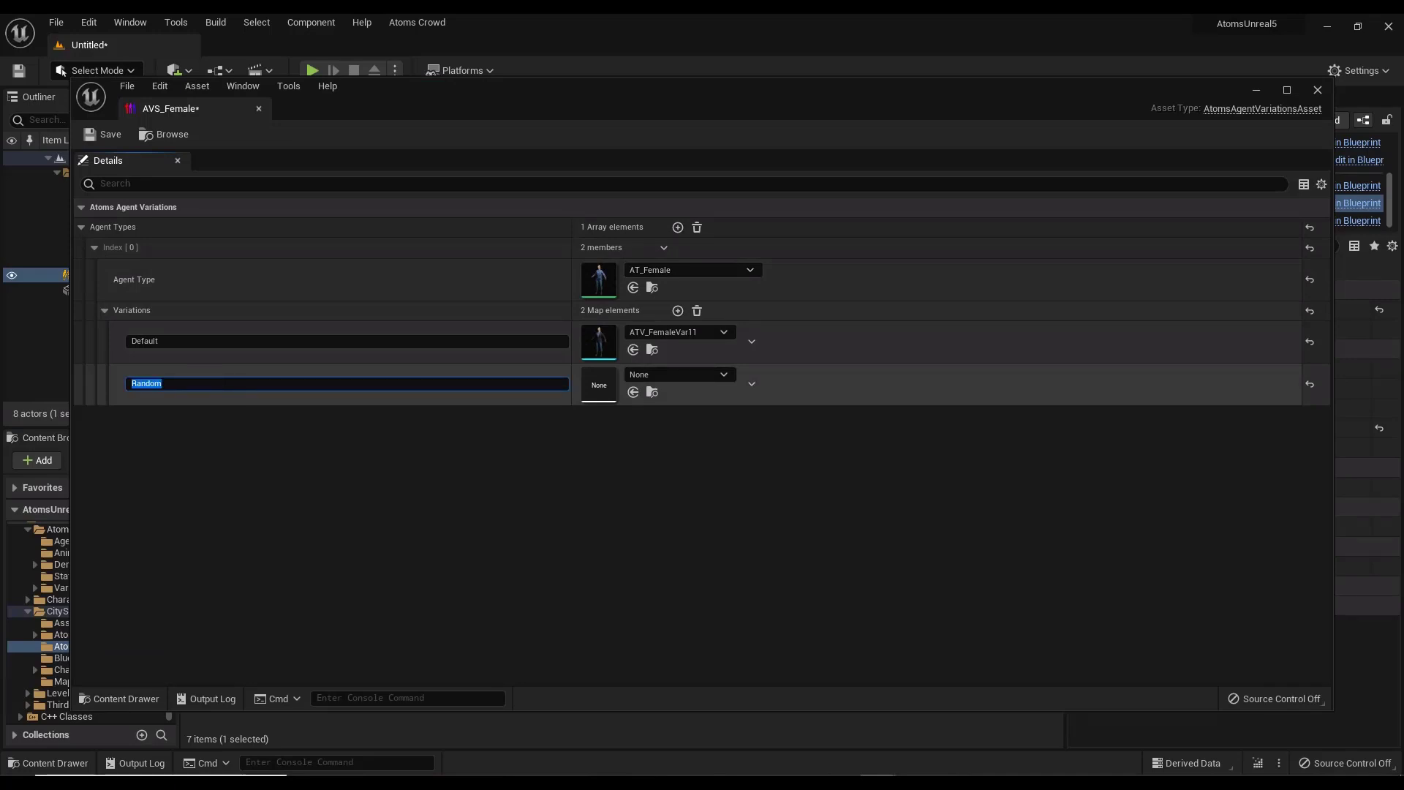
{"action": "left_click", "coordinate": [716, 374]}
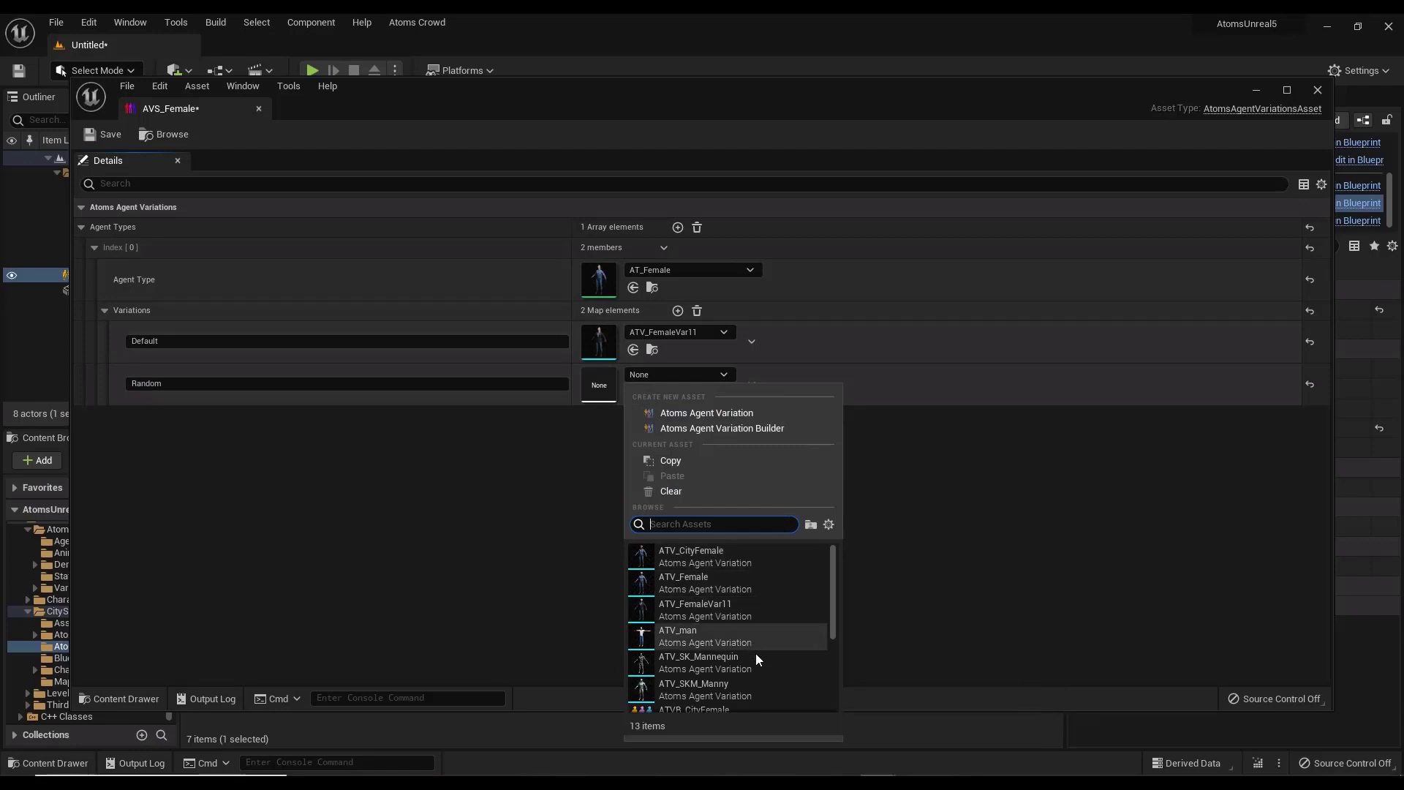
{"action": "scroll", "coordinate": [756, 652], "scroll_direction": "down", "scroll_amount": 3}
{"action": "left_click", "coordinate": [714, 673]}
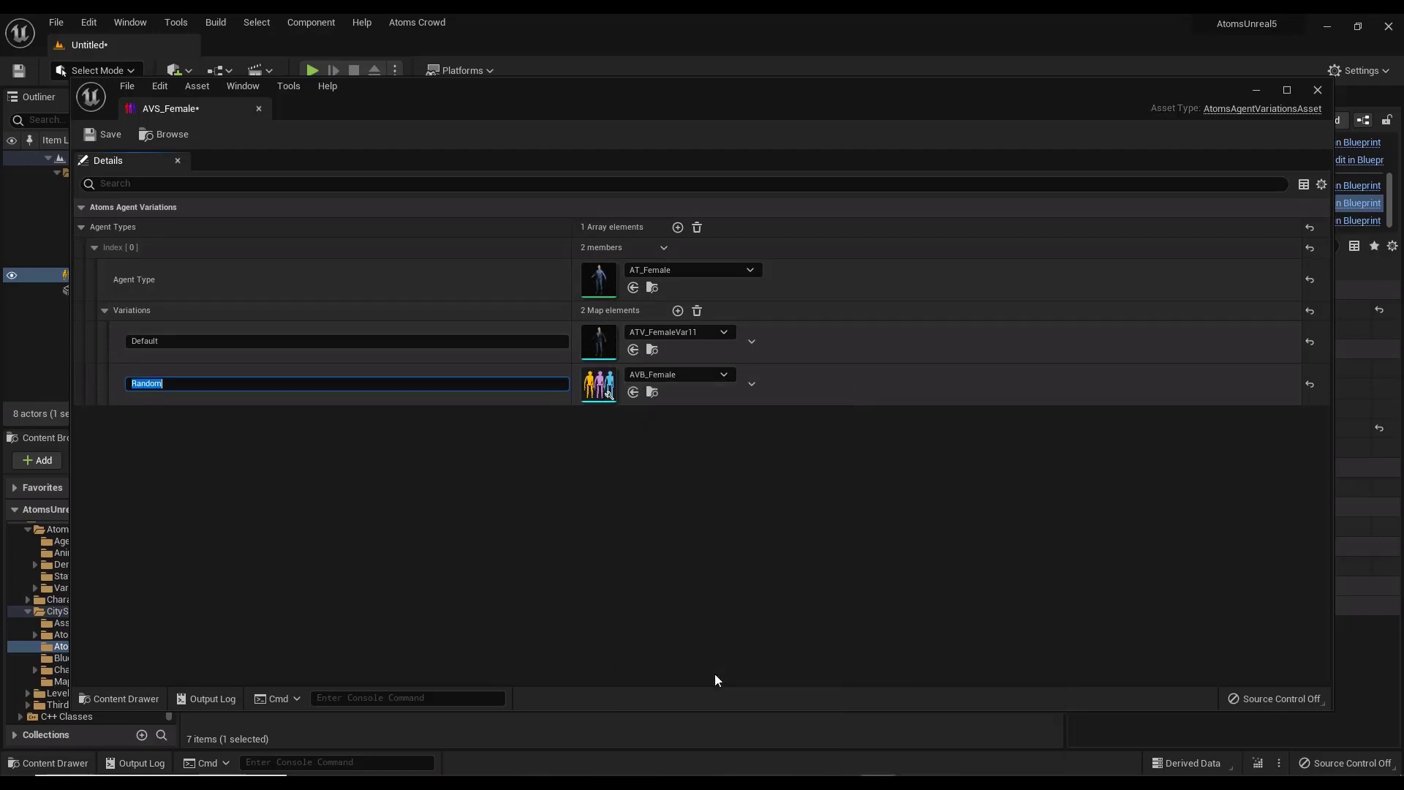
{"action": "left_click", "coordinate": [108, 134]}
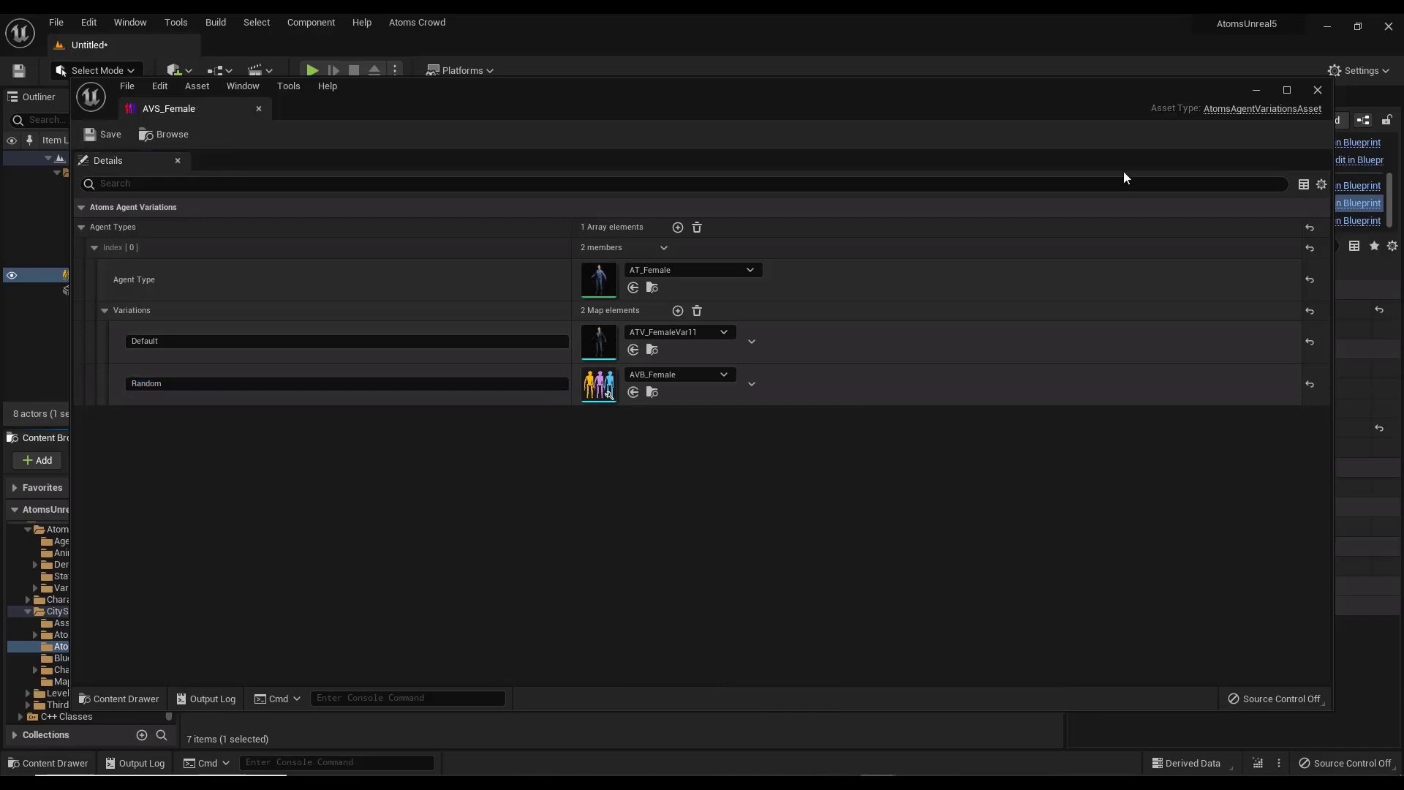
{"action": "left_click", "coordinate": [1318, 90]}
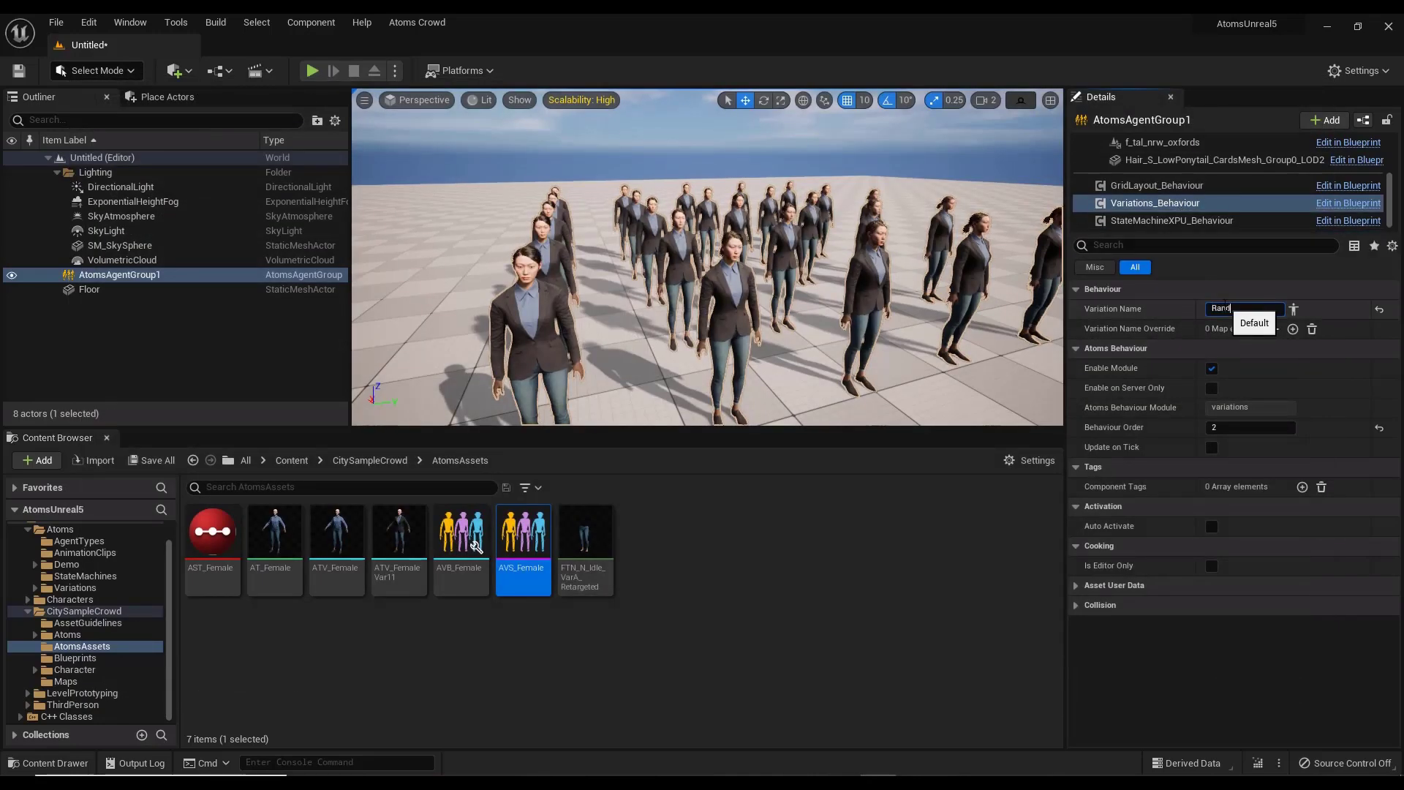
{"action": "key", "text": "Return"}
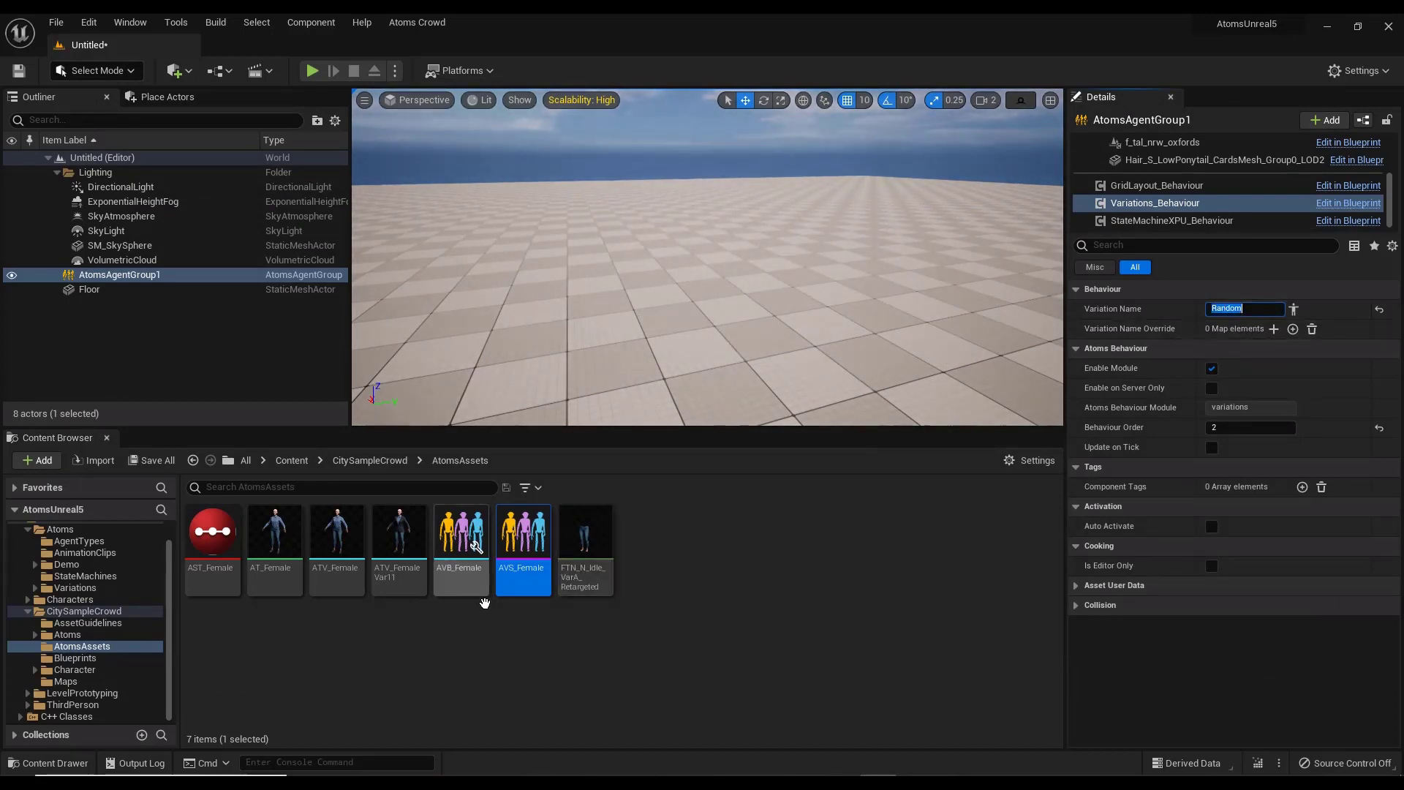
Open AVB_Female and browse to CitySampleCrowd/Character/Female/NormalWeight/Meshes, arranging the builder window so the mesh assets stay accessible
{"action": "double_click", "coordinate": [462, 538]}
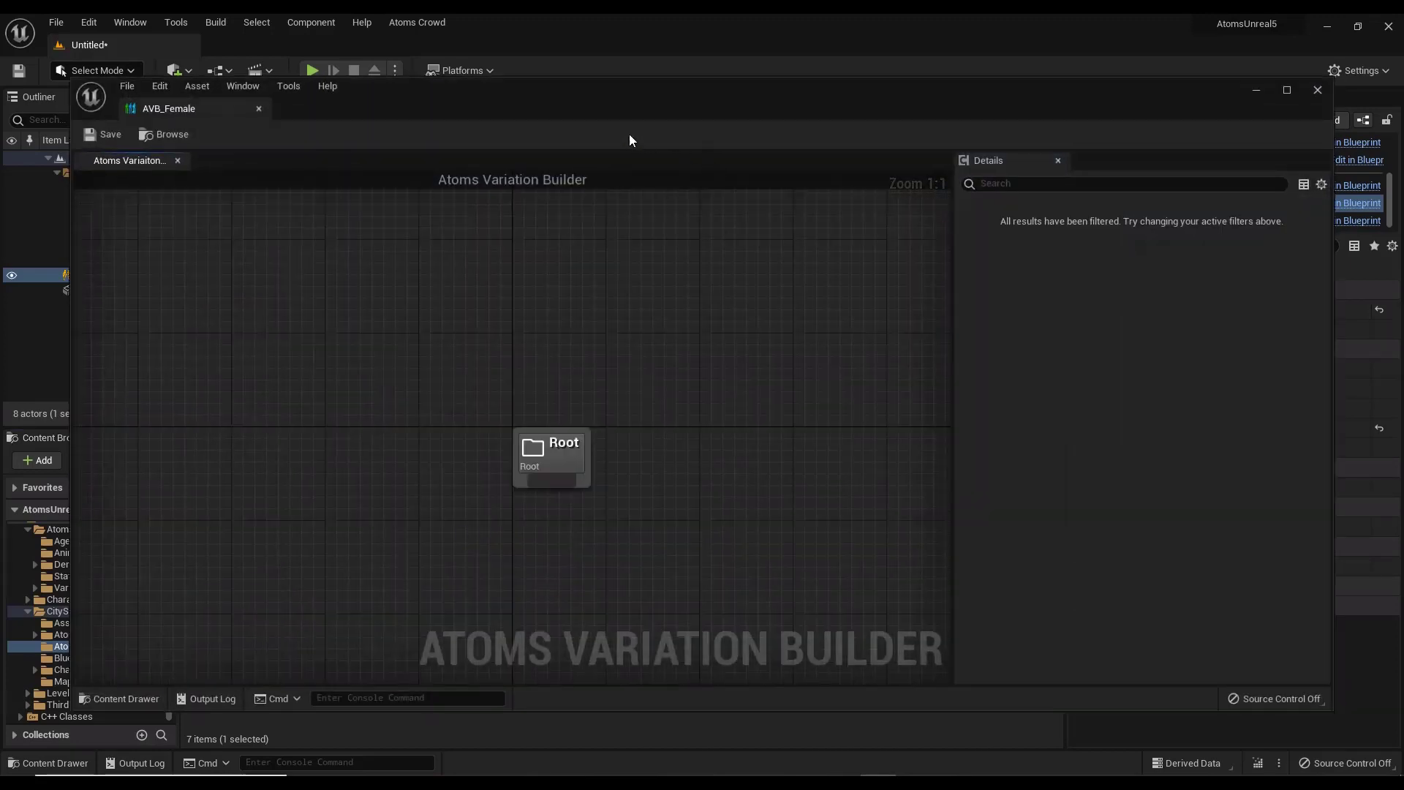
{"action": "left_click_drag", "start_coordinate": [489, 94], "coordinate": [845, 99]}
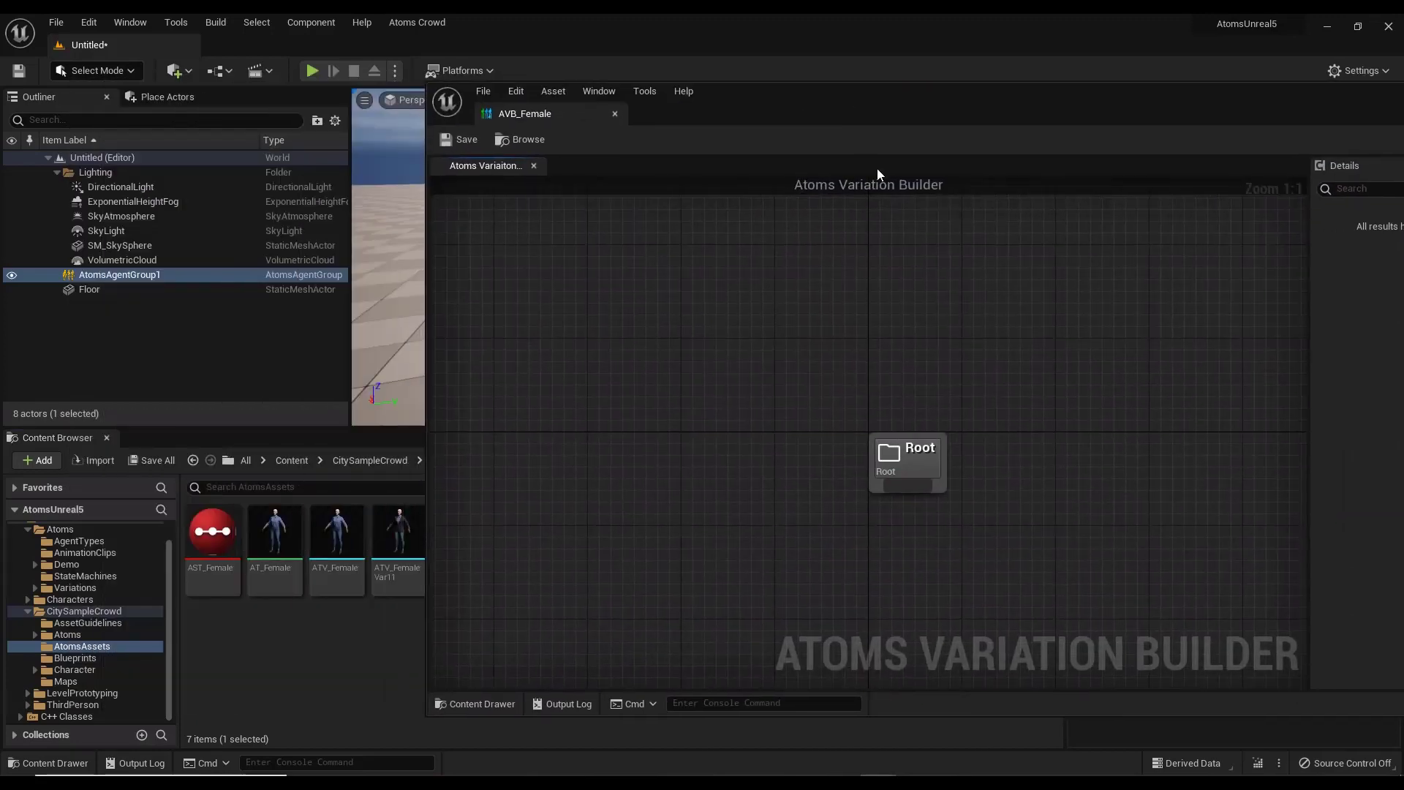
{"action": "left_click", "coordinate": [375, 464]}
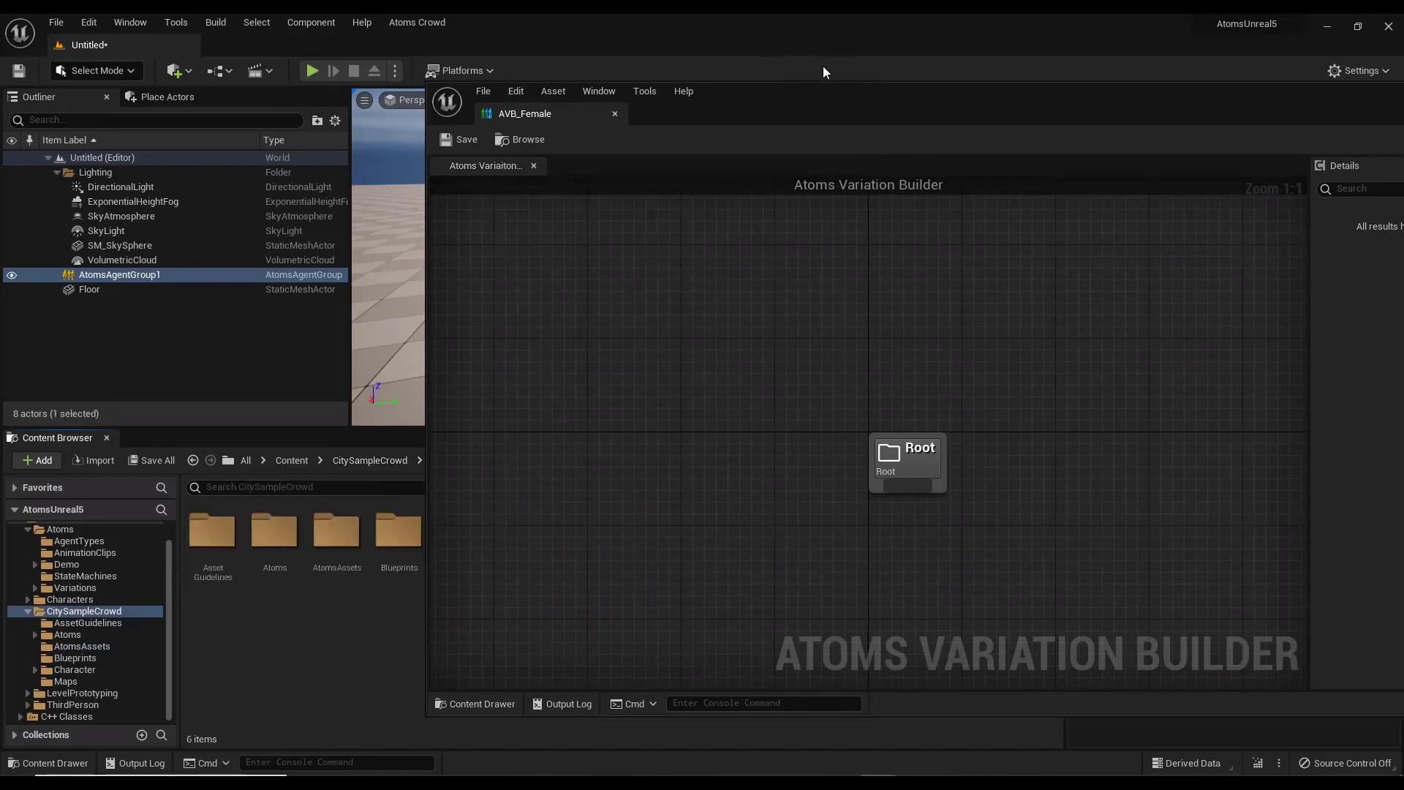
{"action": "left_click_drag", "start_coordinate": [791, 96], "coordinate": [924, 108]}
{"action": "double_click", "coordinate": [461, 532]}
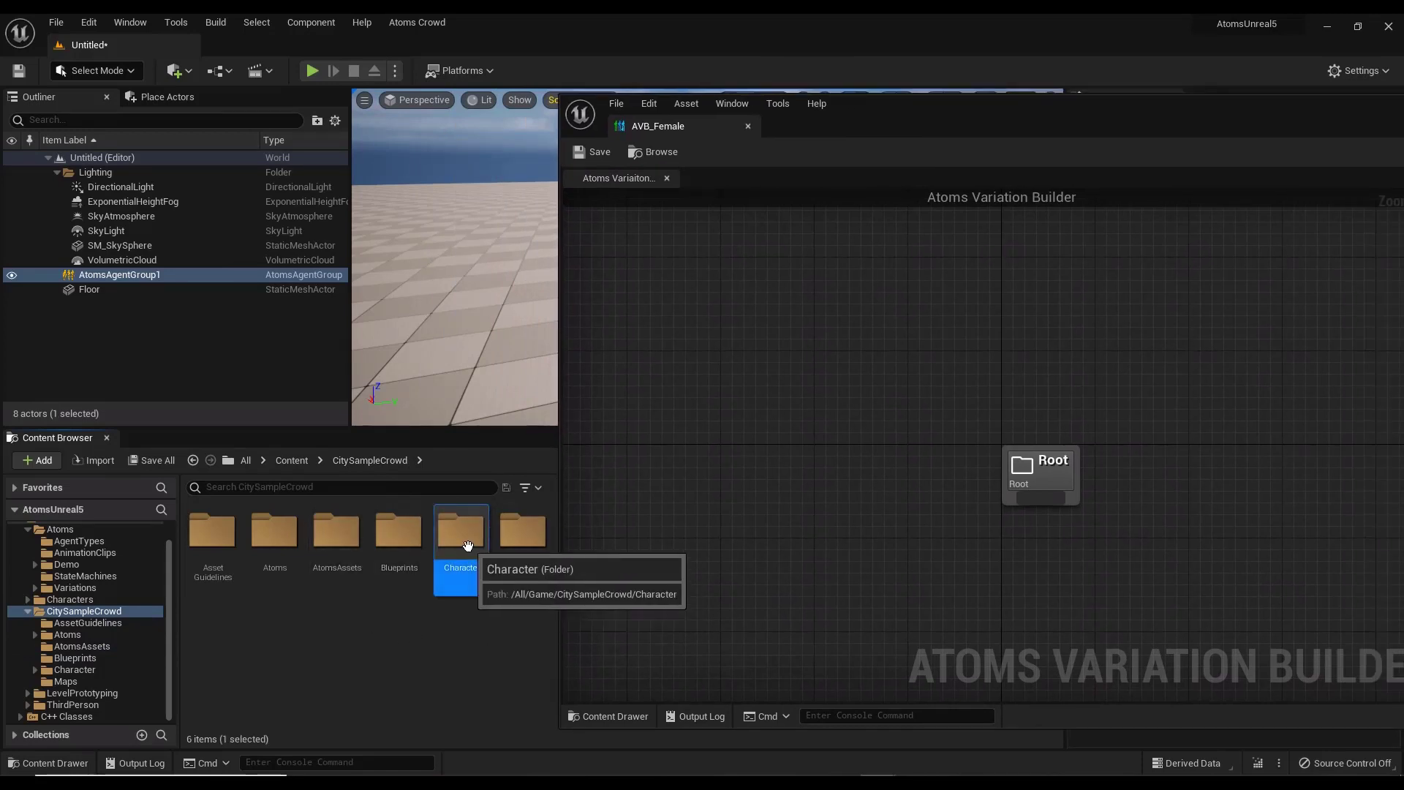
{"action": "double_click", "coordinate": [336, 532]}
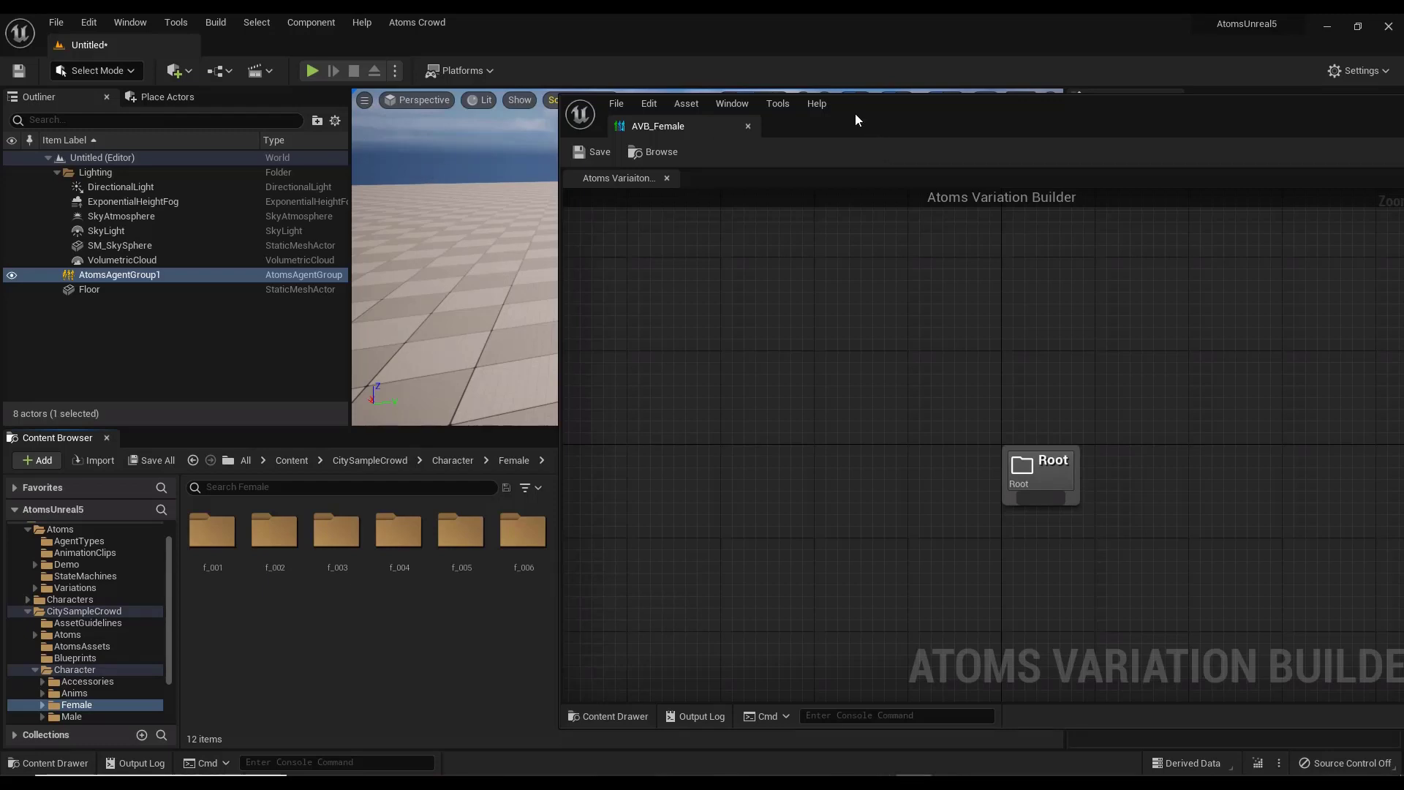
{"action": "left_click_drag", "start_coordinate": [857, 119], "coordinate": [1069, 115]}
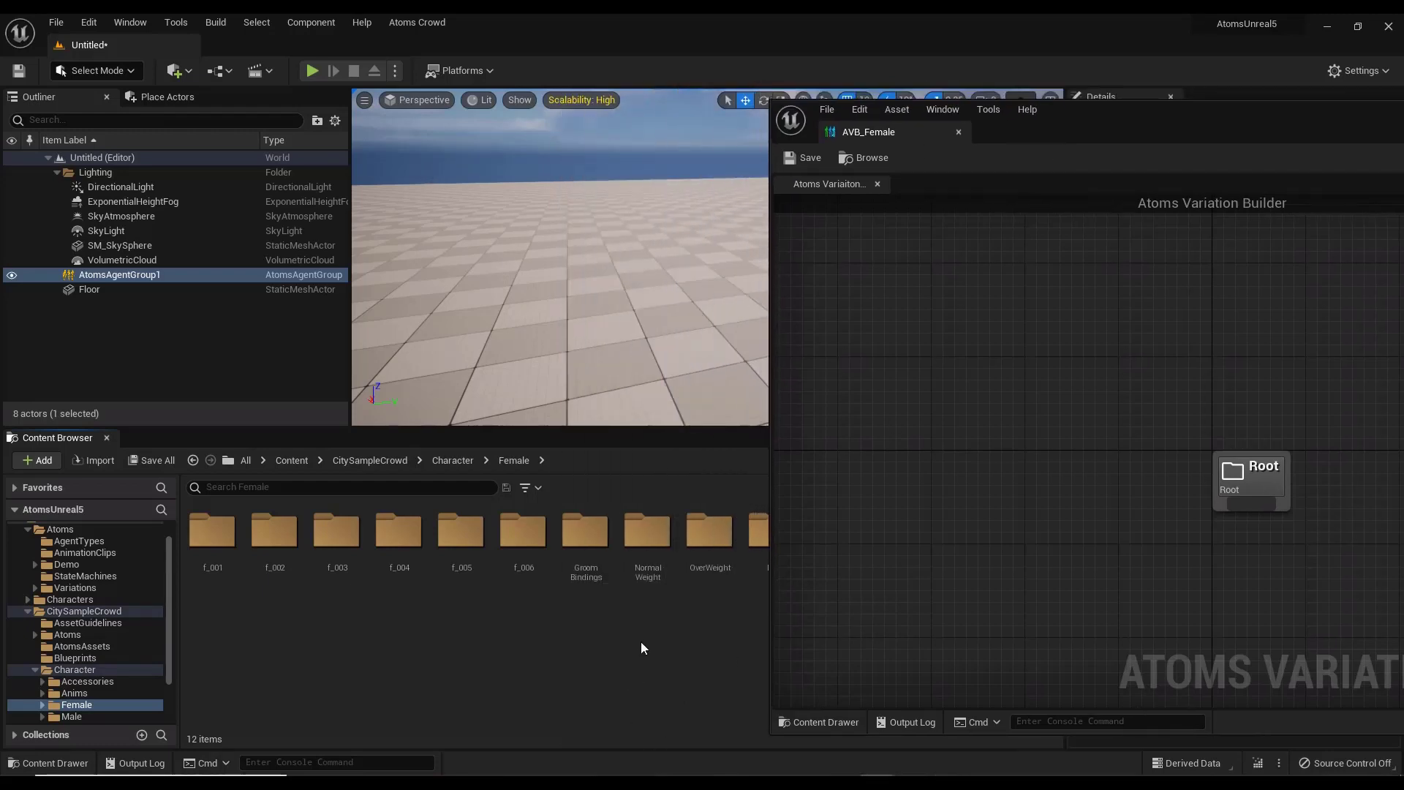
{"action": "double_click", "coordinate": [646, 532]}
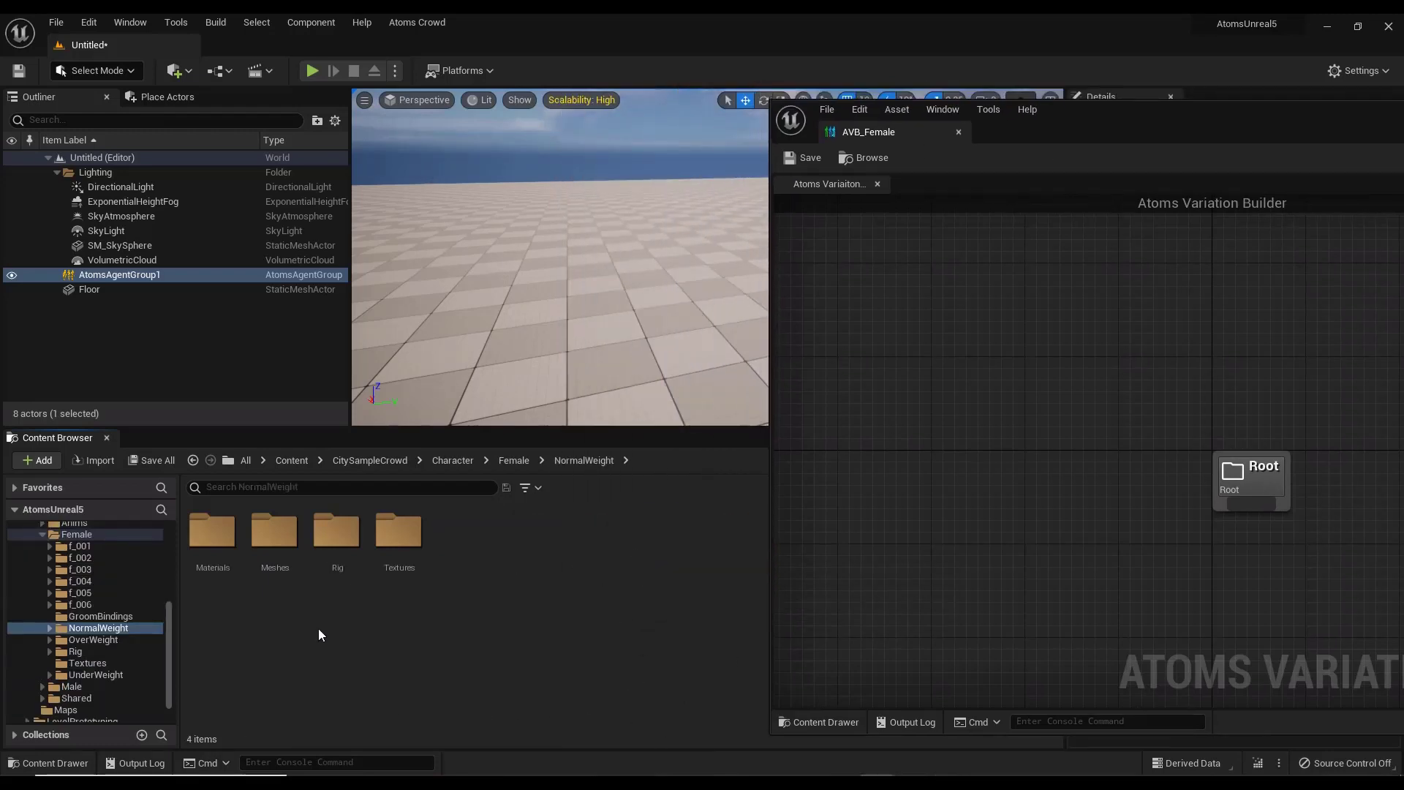
{"action": "double_click", "coordinate": [270, 541]}
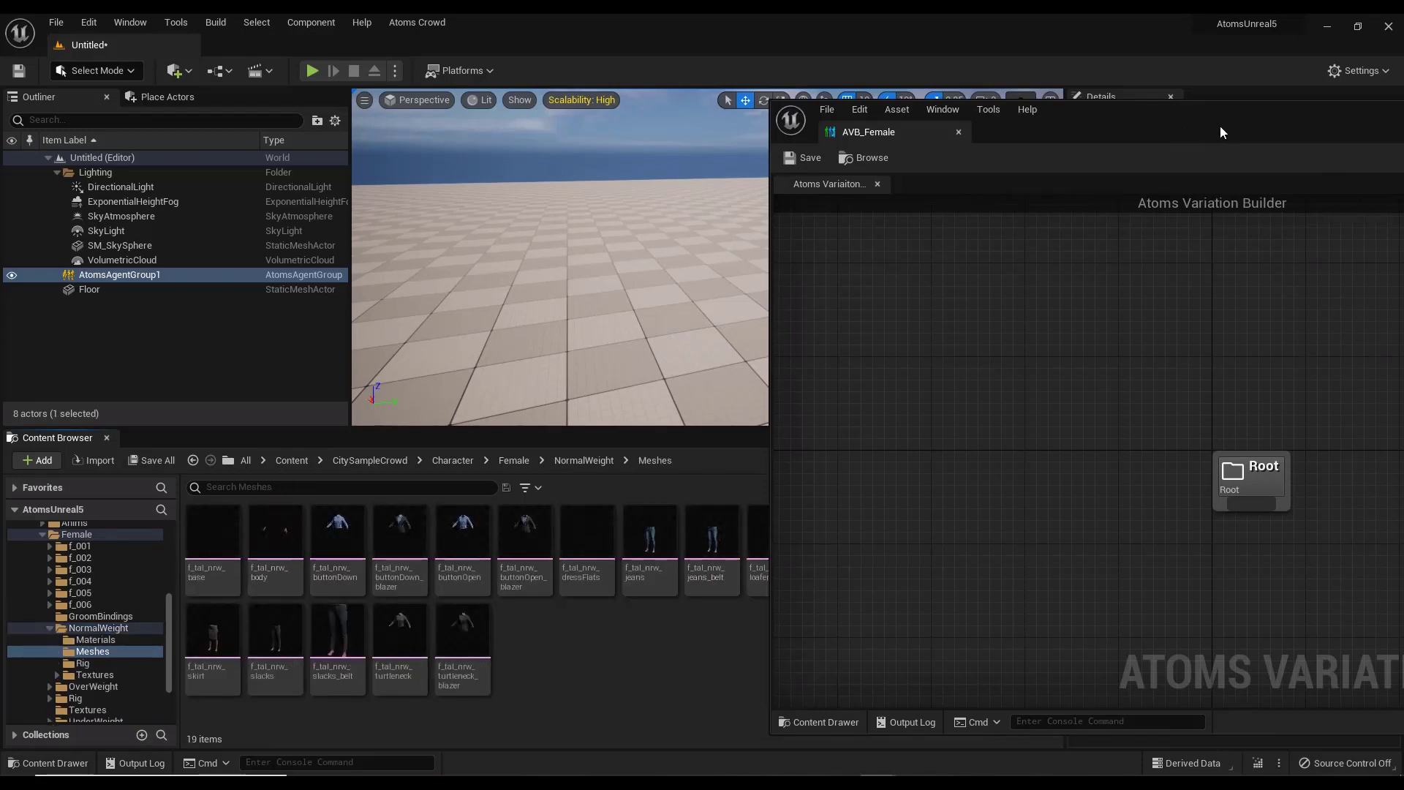
{"action": "left_click_drag", "start_coordinate": [1219, 132], "coordinate": [998, 145]}
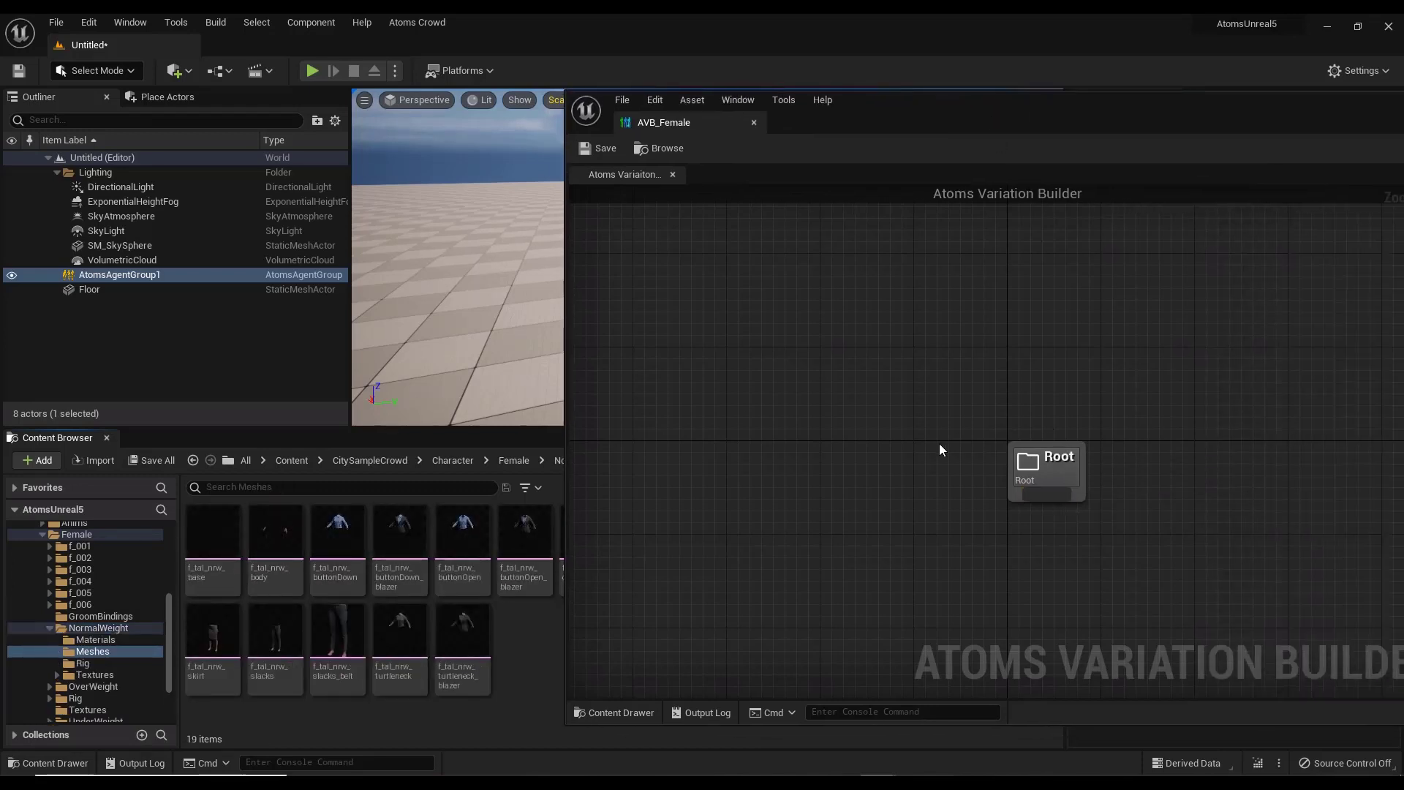
Add a Group node below Root in the AVB_Female graph, connect Root to it and name it Main
{"action": "right_click_drag", "start_coordinate": [939, 443], "coordinate": [914, 334]}
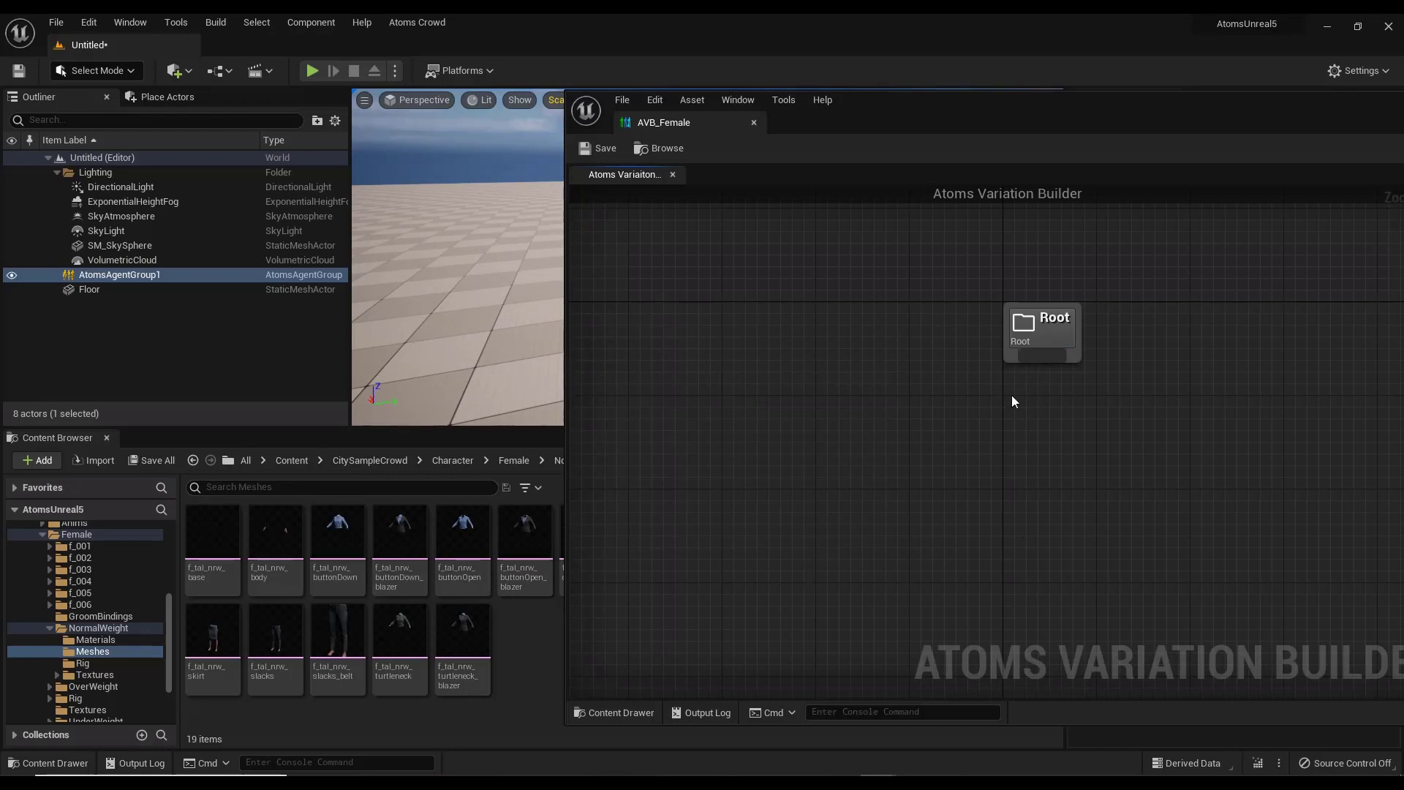
{"action": "right_click", "coordinate": [823, 342]}
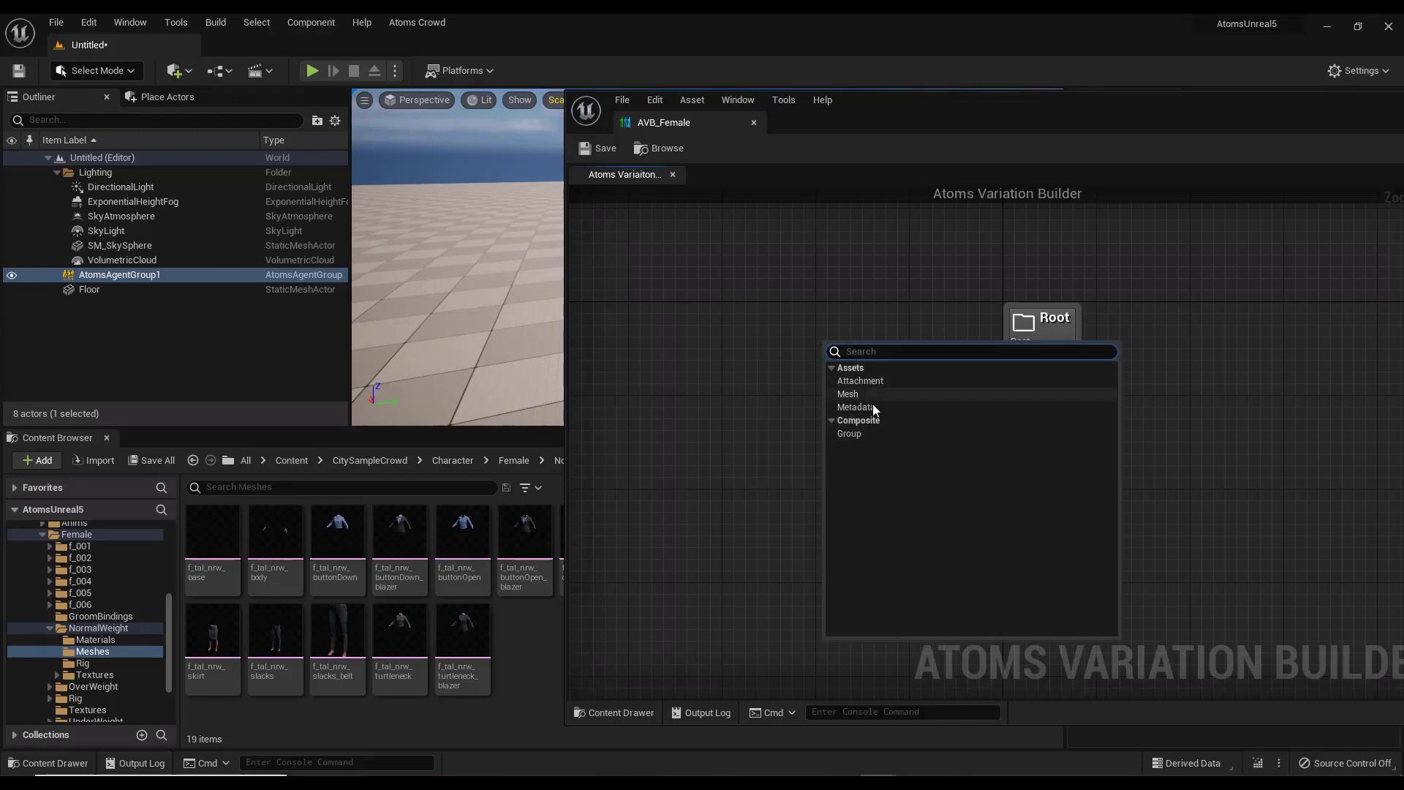
{"action": "left_click", "coordinate": [852, 436]}
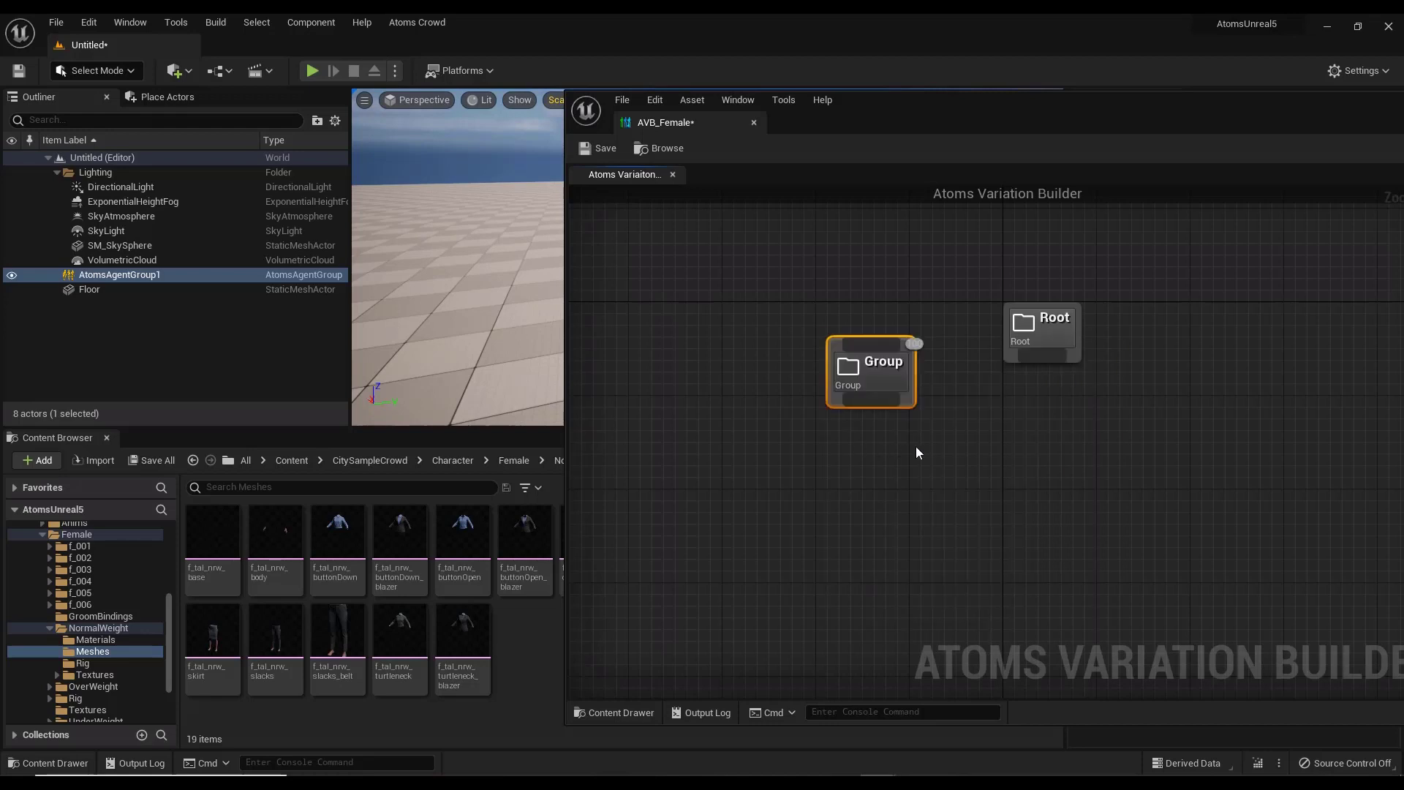
{"action": "left_click_drag", "start_coordinate": [877, 370], "coordinate": [1050, 449]}
{"action": "left_click_drag", "start_coordinate": [1050, 357], "coordinate": [1052, 427]}
{"action": "left_click_drag", "start_coordinate": [1114, 115], "coordinate": [814, 111]}
{"action": "left_click", "coordinate": [1316, 237]}
{"action": "type", "text": "Main"}
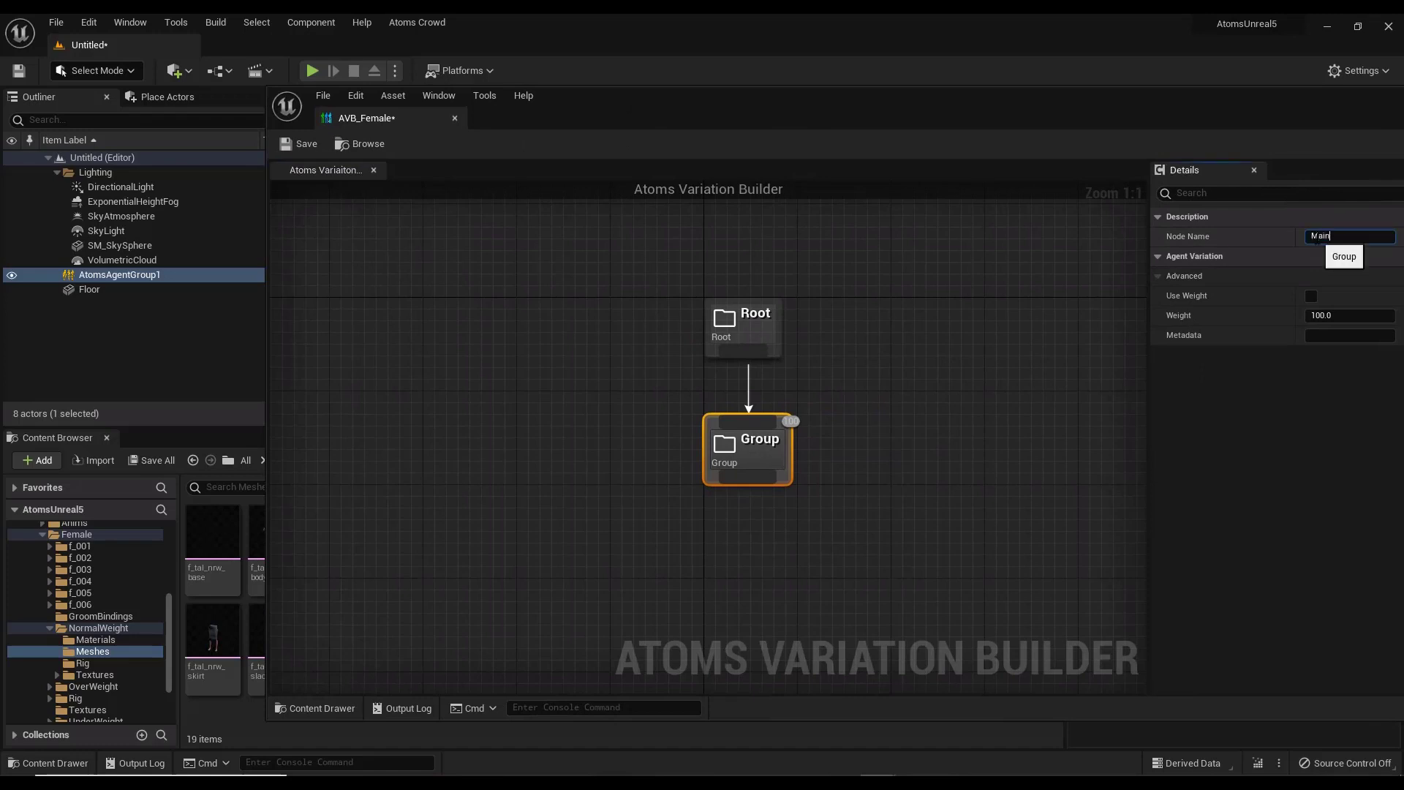
{"action": "key", "text": "Return"}
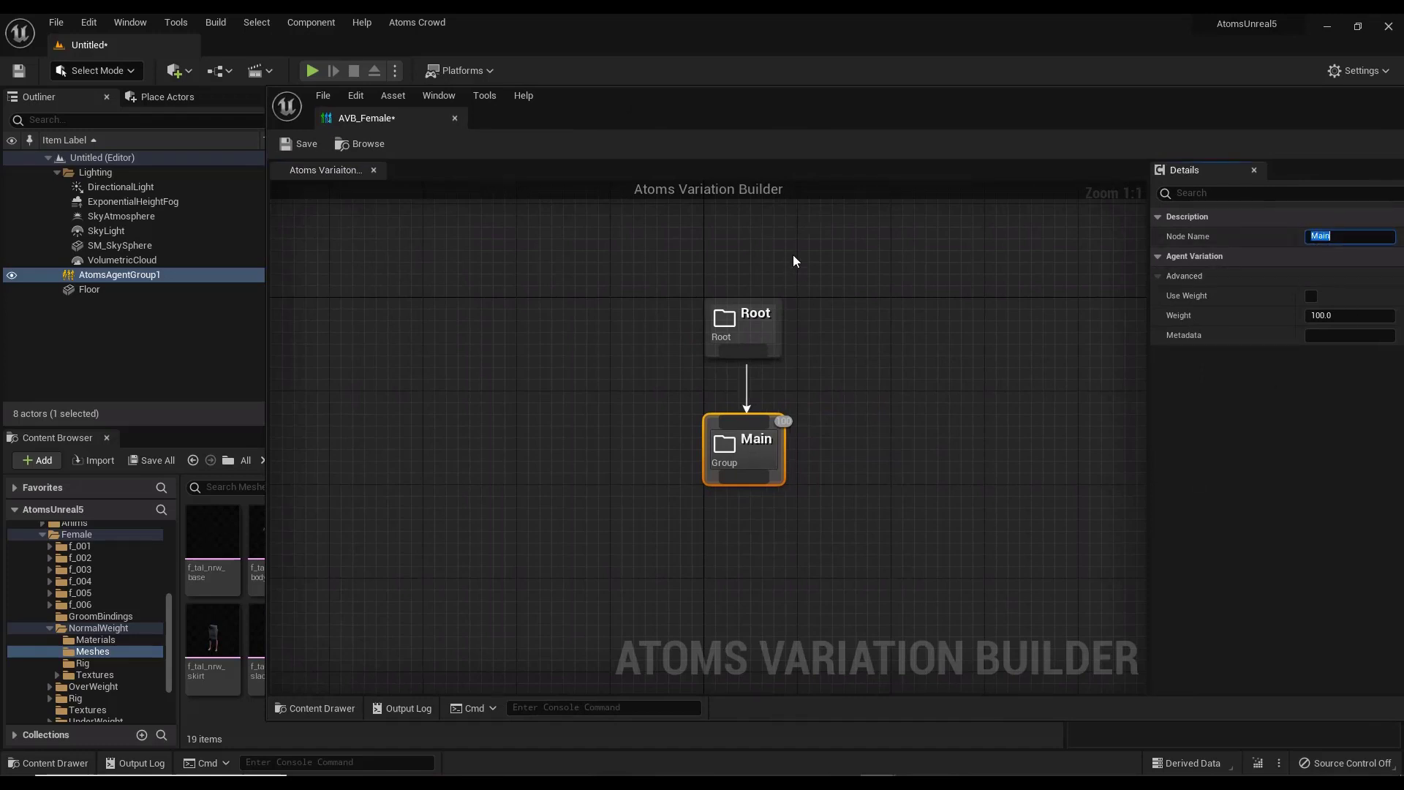
Add the f_tal_nrw_buttonDown mesh as a node below the Main group and check its details
{"action": "left_click_drag", "start_coordinate": [783, 112], "coordinate": [1137, 104]}
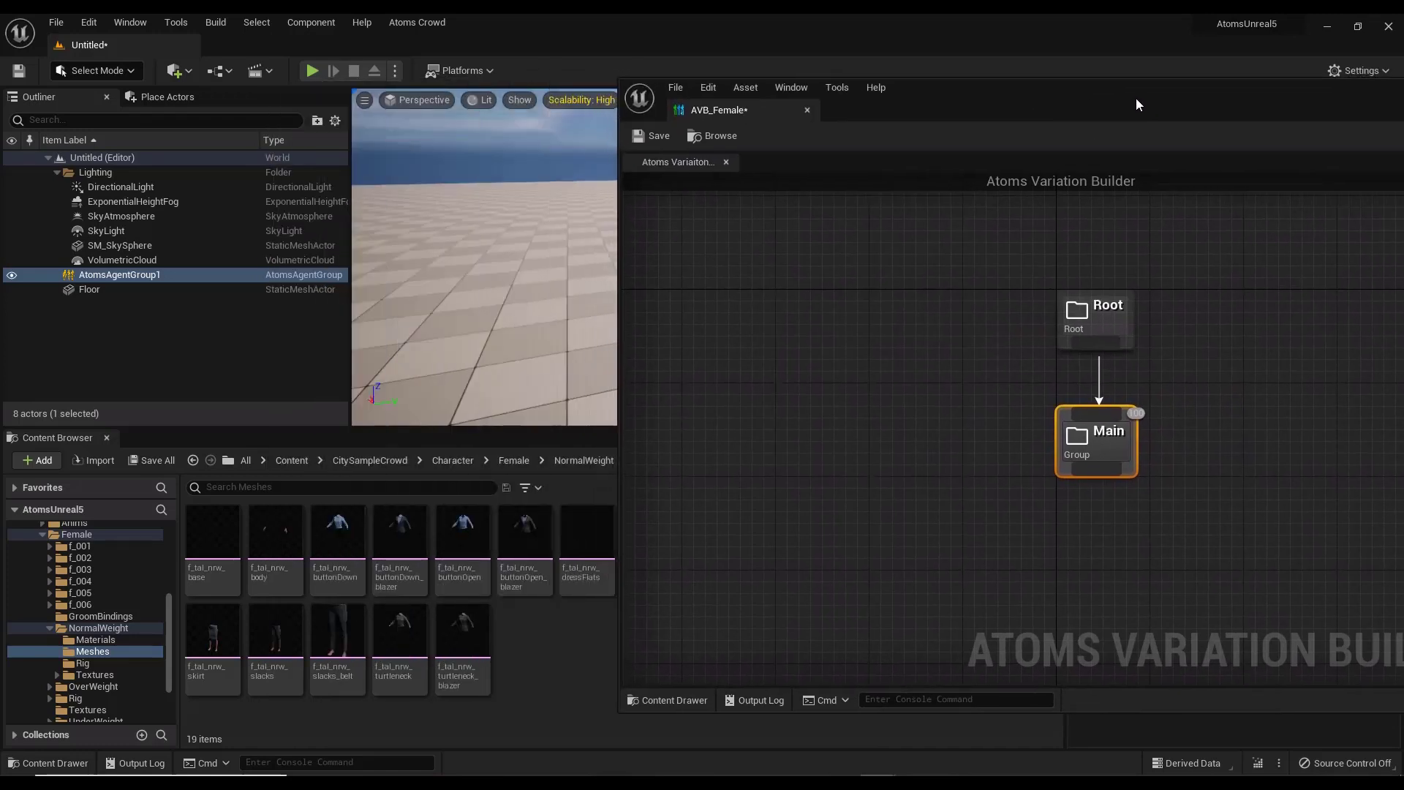
{"action": "right_click_drag", "start_coordinate": [950, 460], "coordinate": [980, 401]}
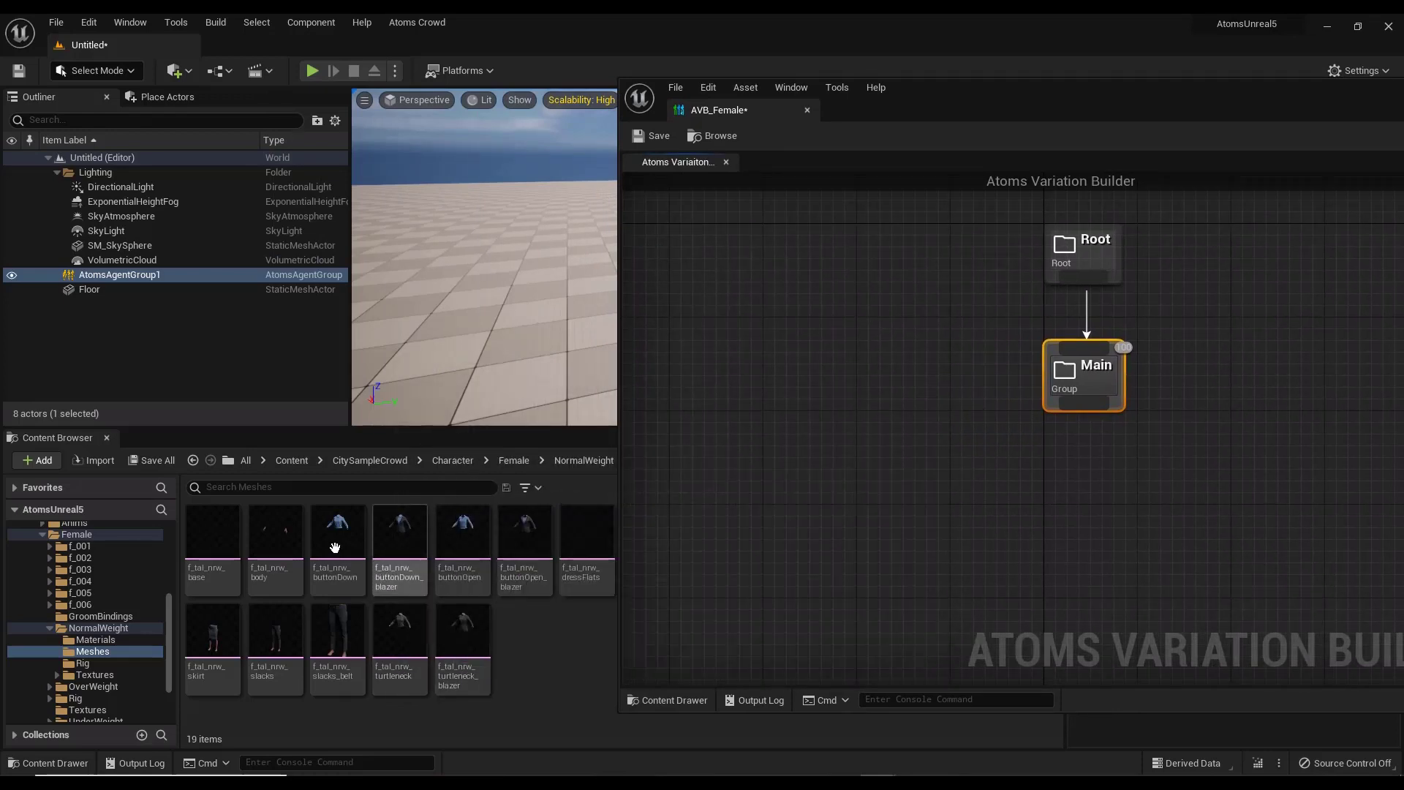
{"action": "left_click_drag", "start_coordinate": [338, 541], "coordinate": [841, 462]}
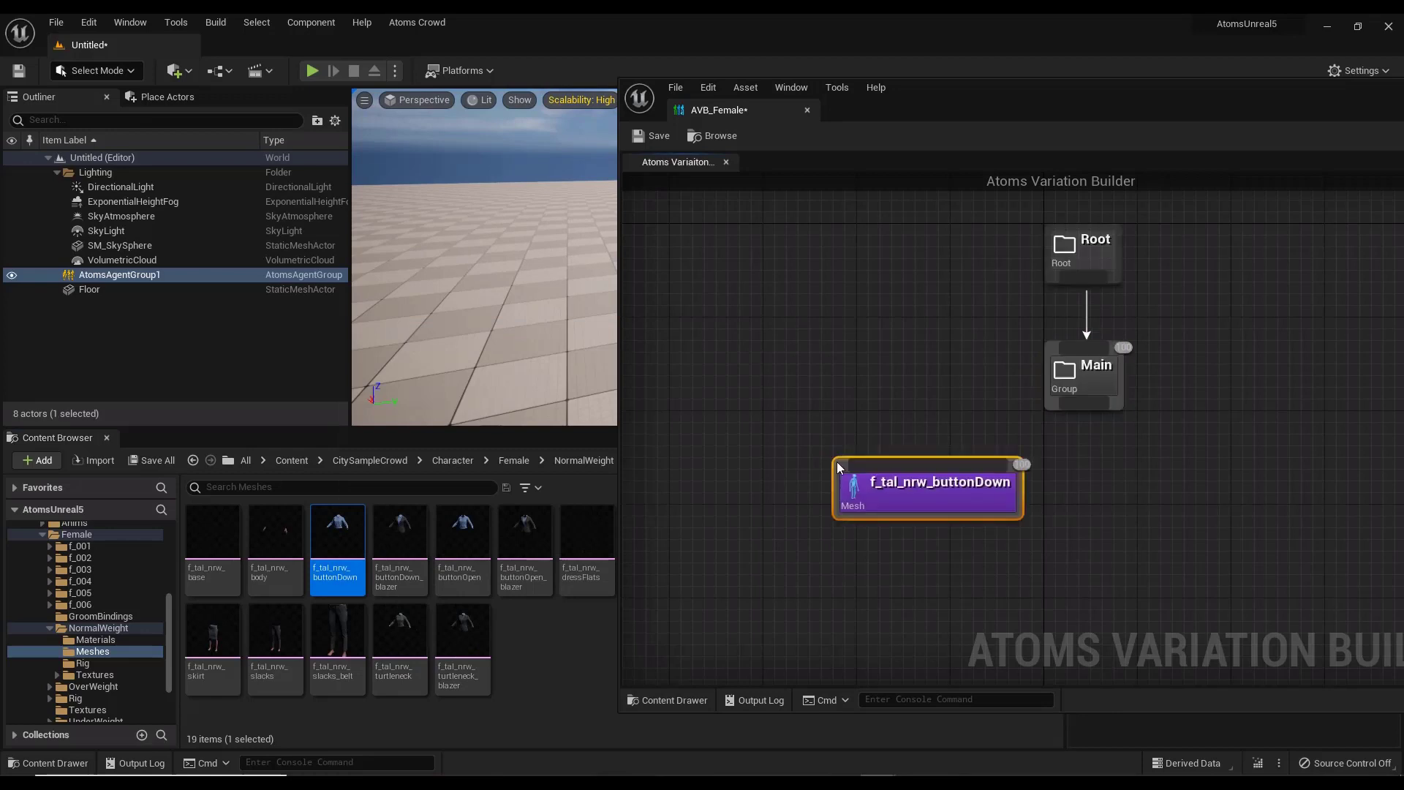
{"action": "left_click_drag", "start_coordinate": [1011, 111], "coordinate": [748, 126]}
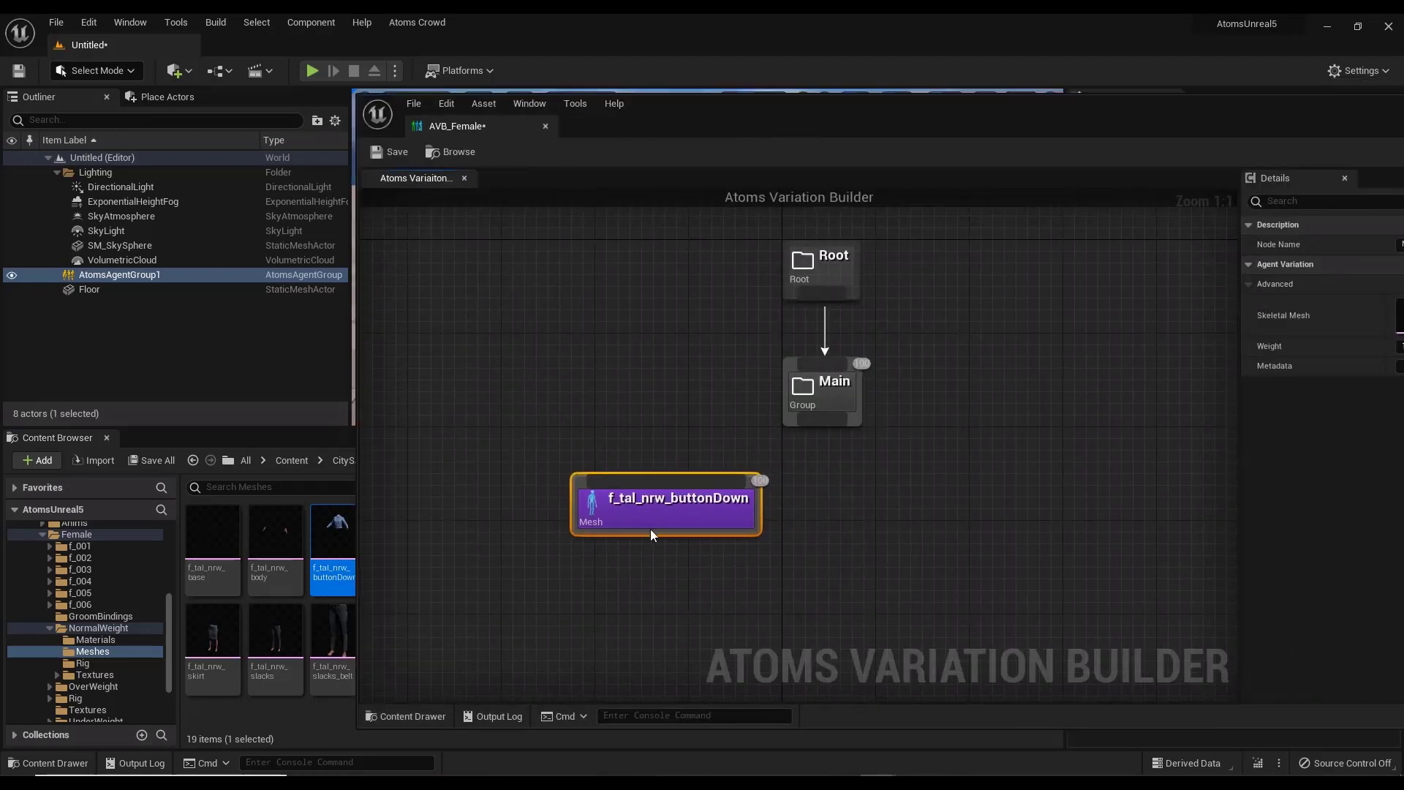
{"action": "left_click_drag", "start_coordinate": [1025, 131], "coordinate": [824, 140]}
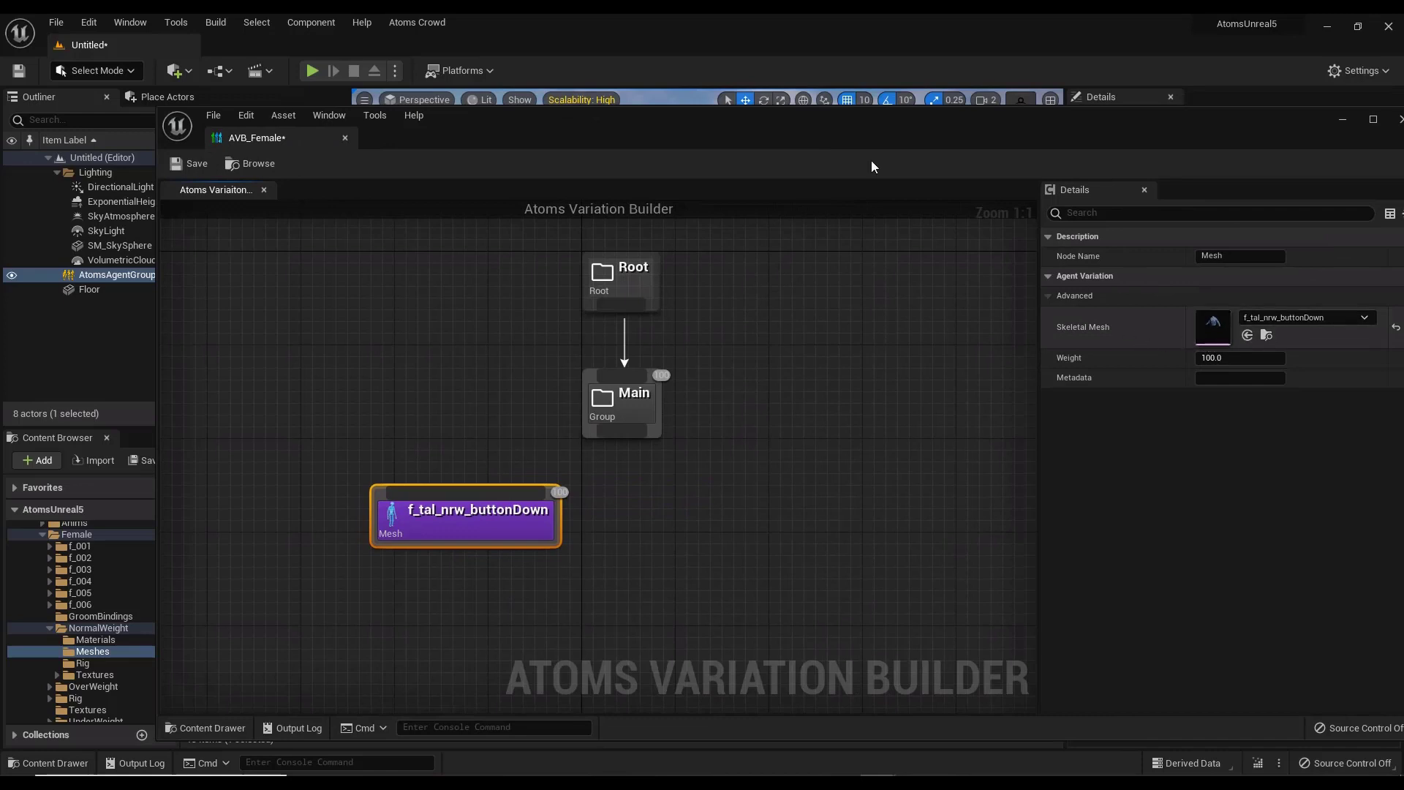
{"action": "left_click_drag", "start_coordinate": [743, 121], "coordinate": [1058, 100]}
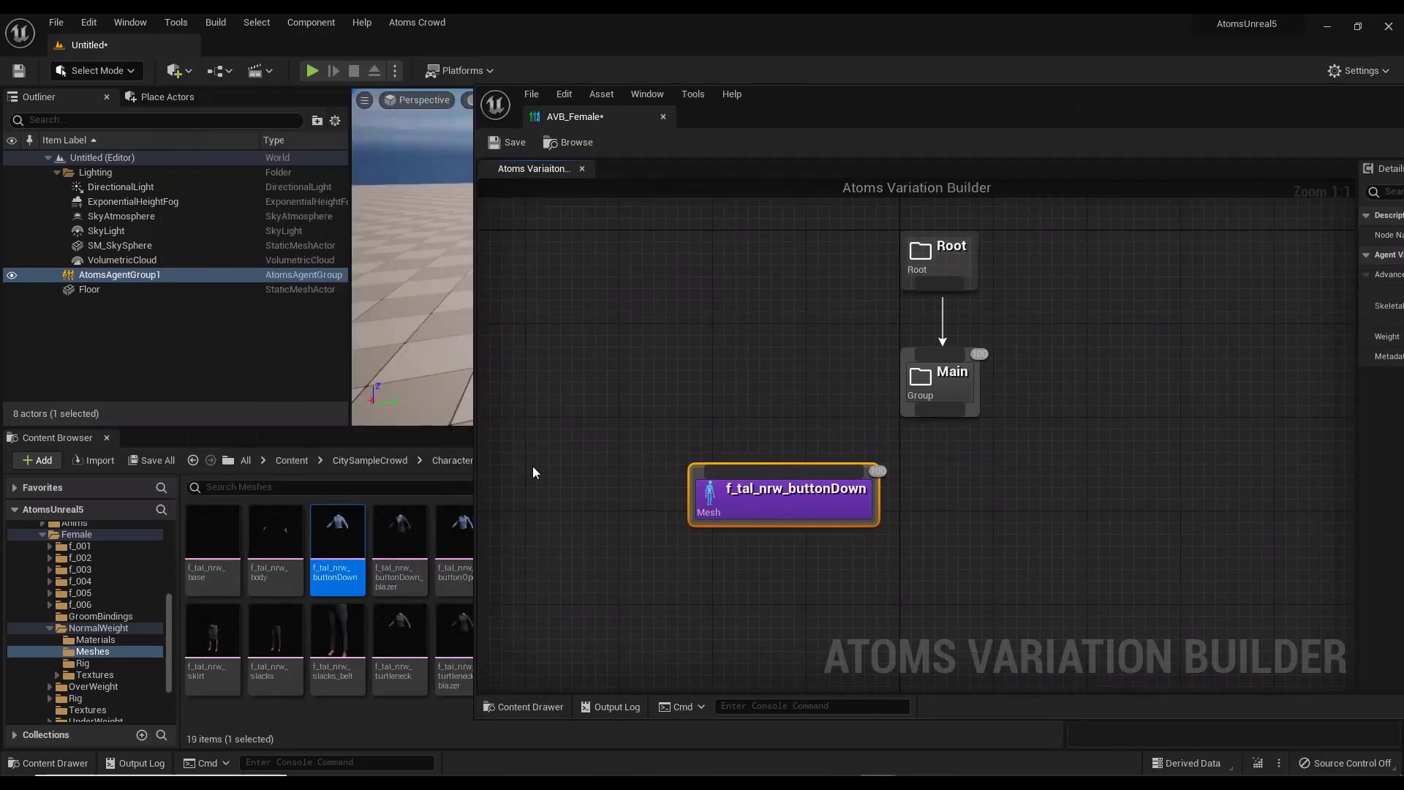
{"action": "right_click", "coordinate": [585, 355]}
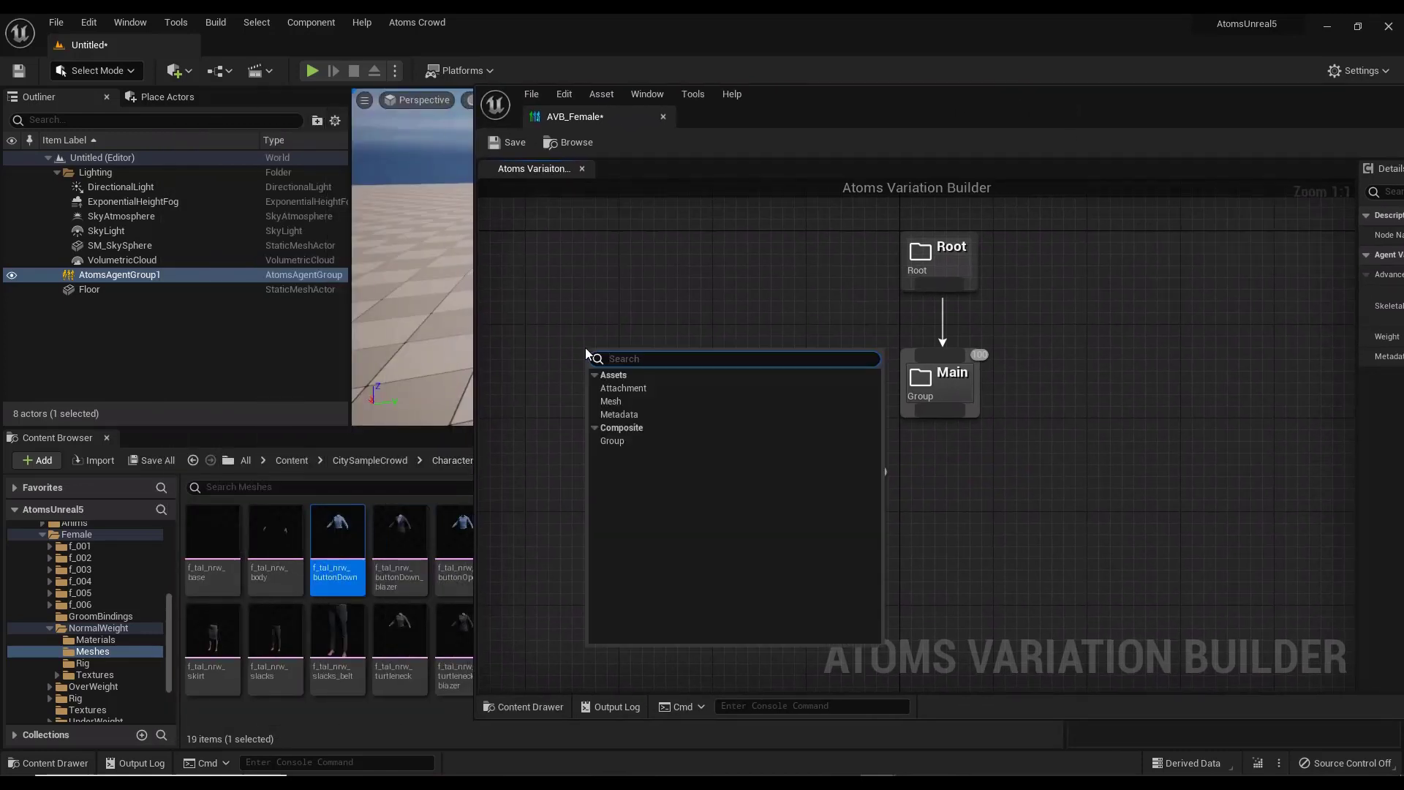
{"action": "left_click", "coordinate": [623, 392]}
{"action": "left_click", "coordinate": [626, 300]}
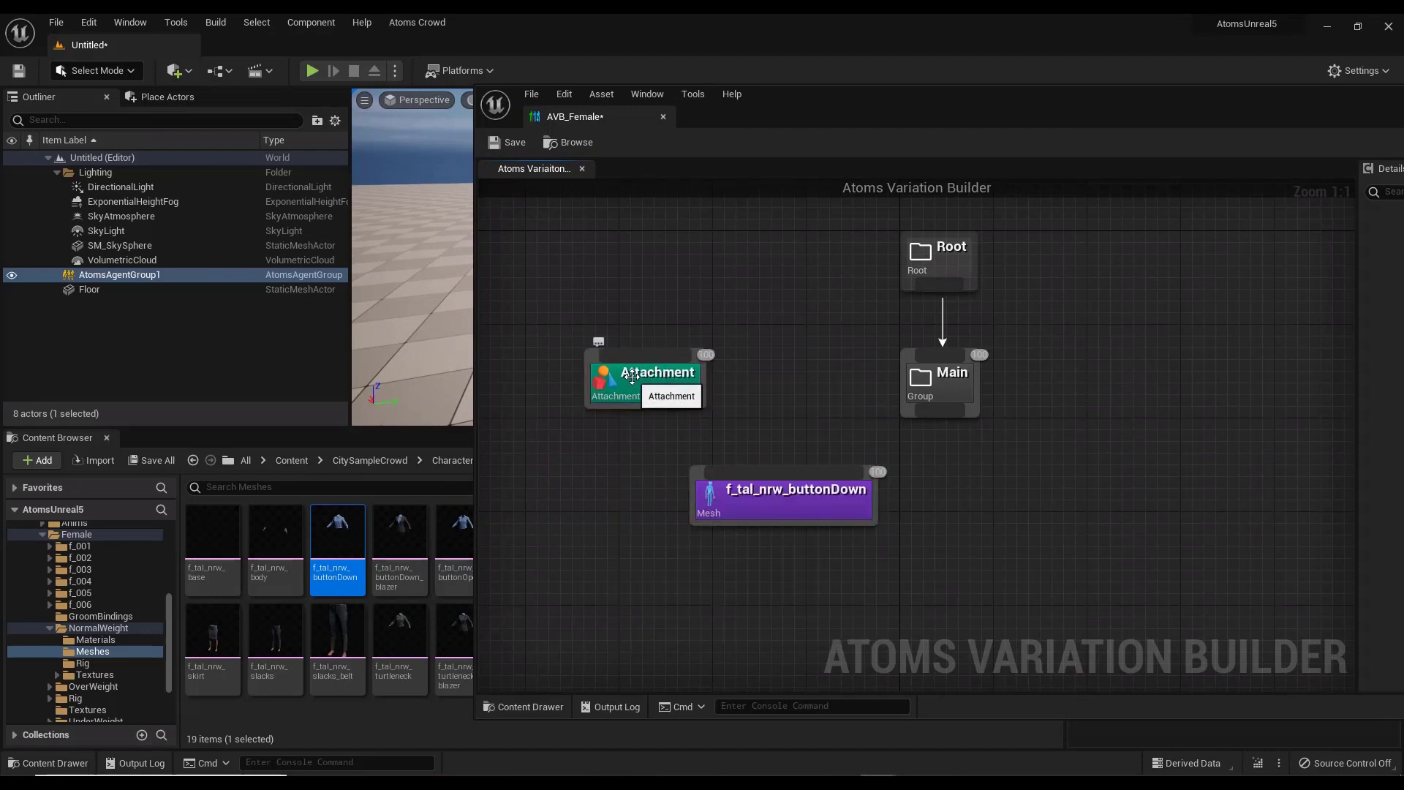
{"action": "left_click", "coordinate": [632, 376]}
{"action": "key", "text": "Delete"}
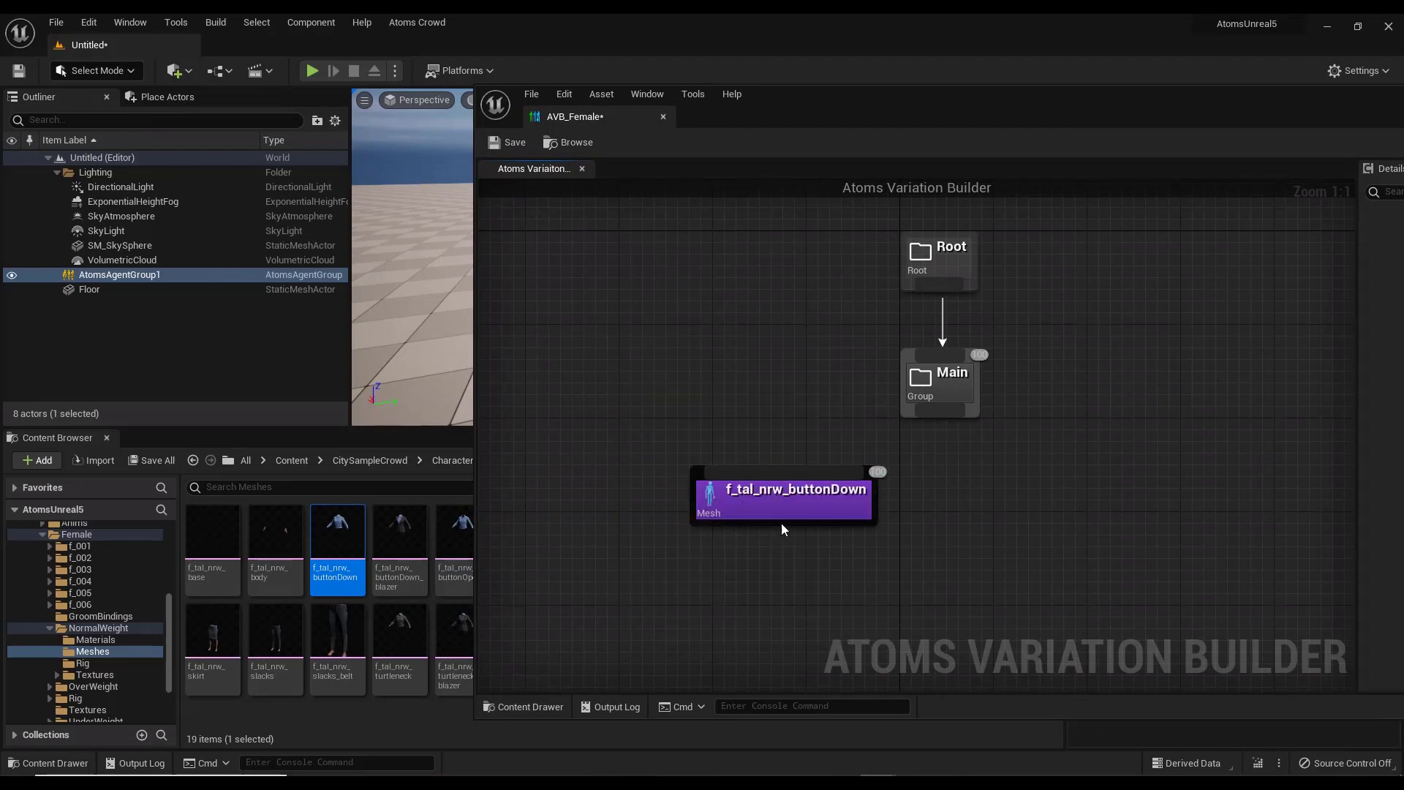
Connect the Main group to the f_tal_nrw_buttonDown mesh node and save AVB_Female
{"action": "left_click_drag", "start_coordinate": [805, 516], "coordinate": [826, 550]}
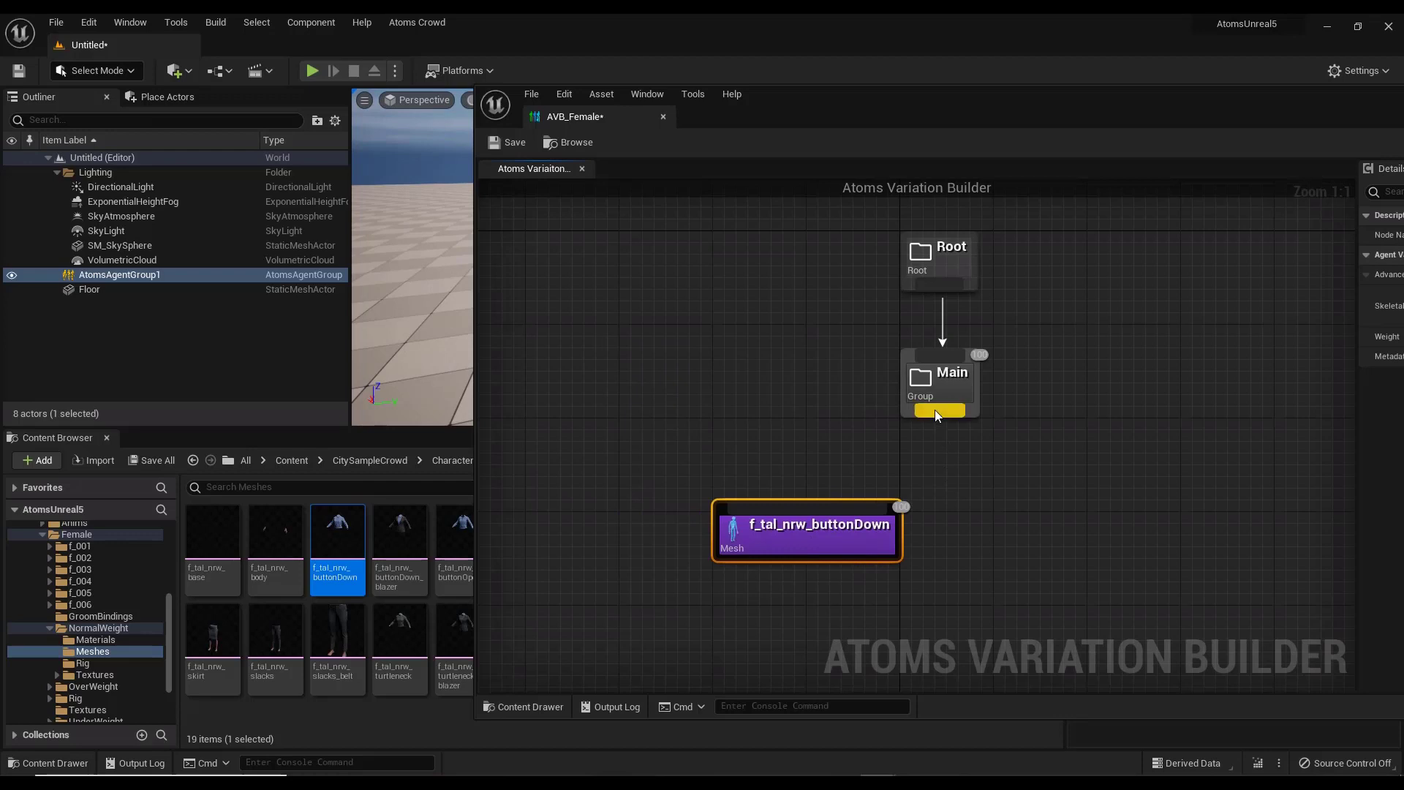
{"action": "left_click_drag", "start_coordinate": [936, 411], "coordinate": [841, 506]}
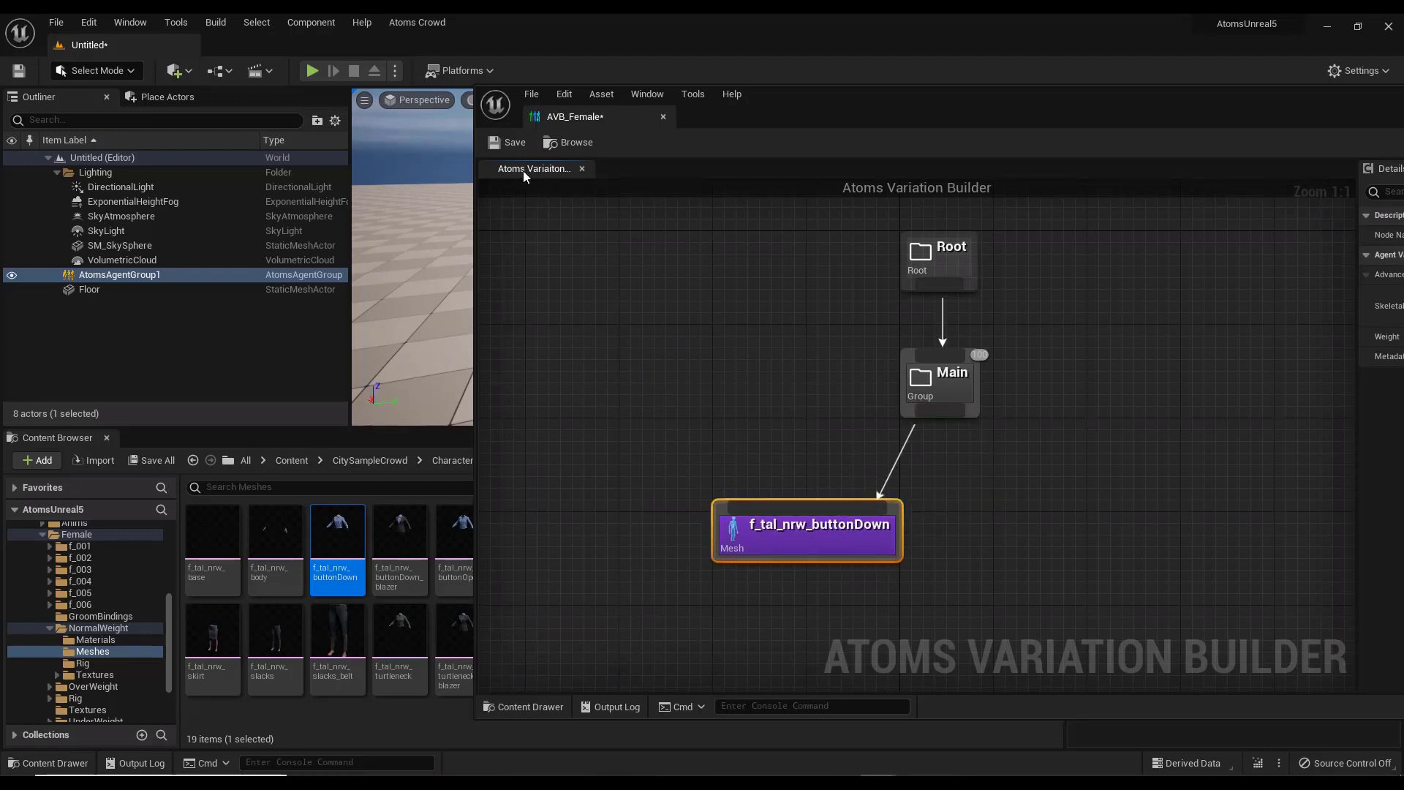
{"action": "left_click", "coordinate": [515, 144]}
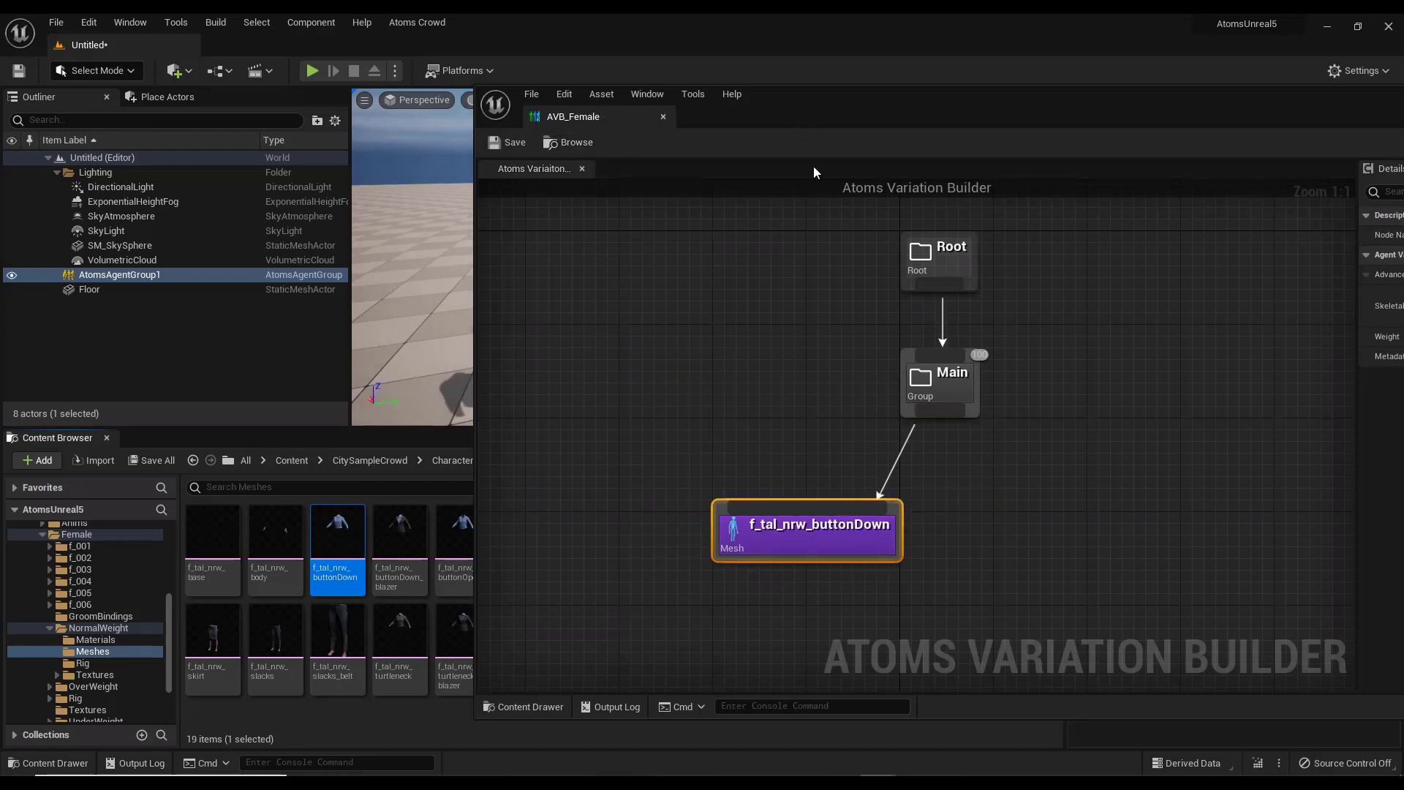
Add the f_tal_nrw_buttonDown_blazer, f_tal_nrw_buttonOpen and f_tal_nrw_buttonOpen_blazer meshes as nodes connected directly below the Main group
{"action": "left_click_drag", "start_coordinate": [817, 111], "coordinate": [974, 202]}
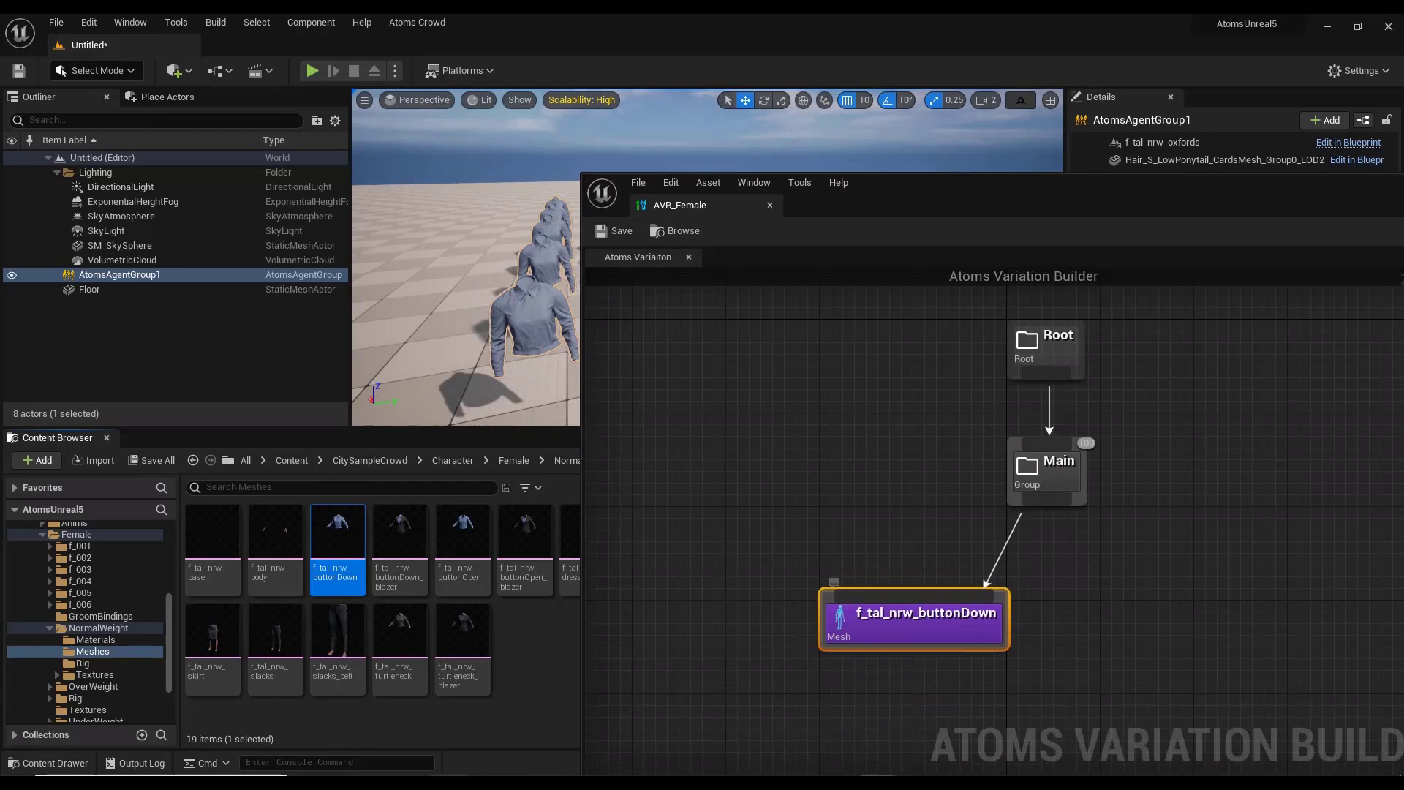
{"action": "left_click", "coordinate": [400, 542]}
{"action": "left_click", "coordinate": [527, 543], "text": "ctrl"}
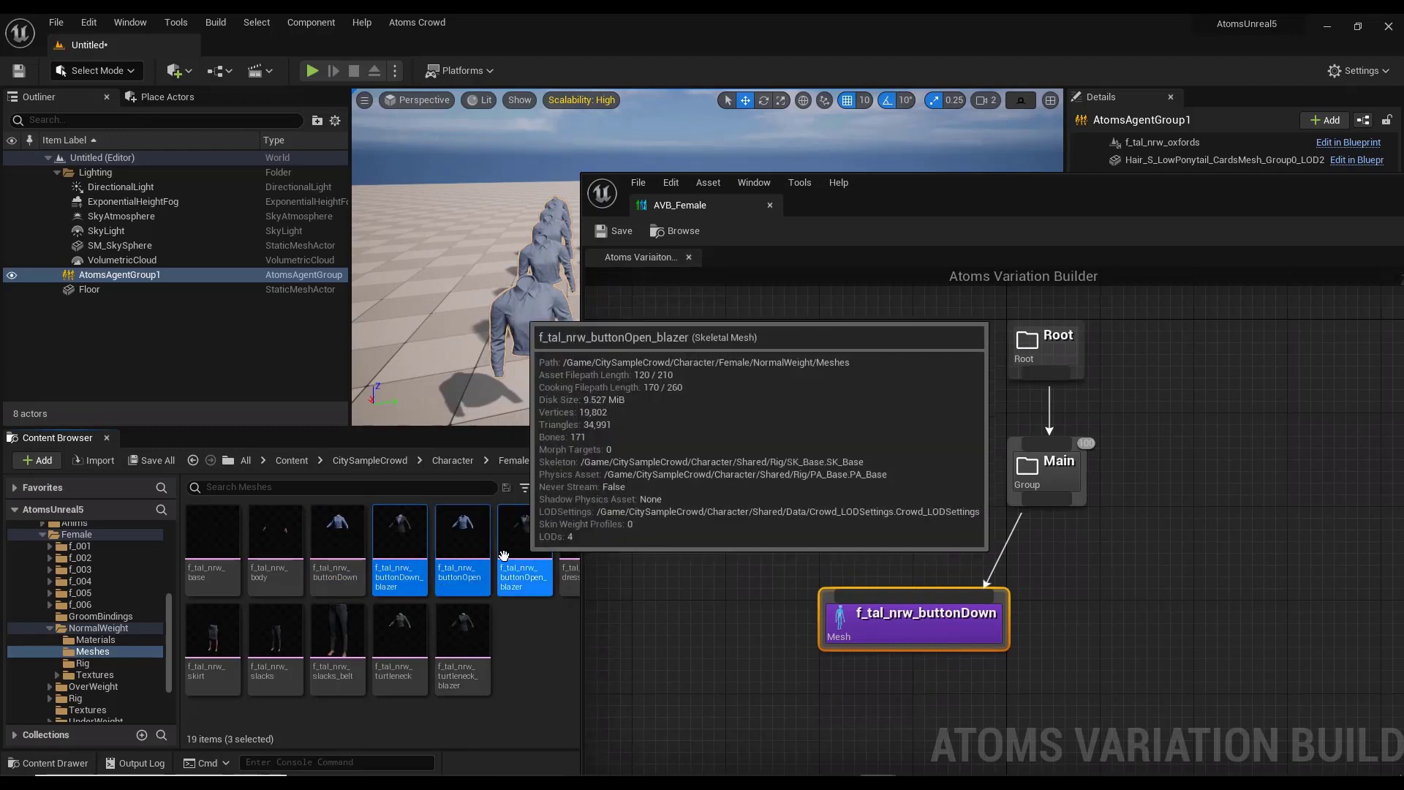
{"action": "left_click", "coordinate": [438, 539], "text": "ctrl"}
{"action": "left_click_drag", "start_coordinate": [438, 540], "coordinate": [1110, 593]}
{"action": "key", "text": "ctrl+z"}
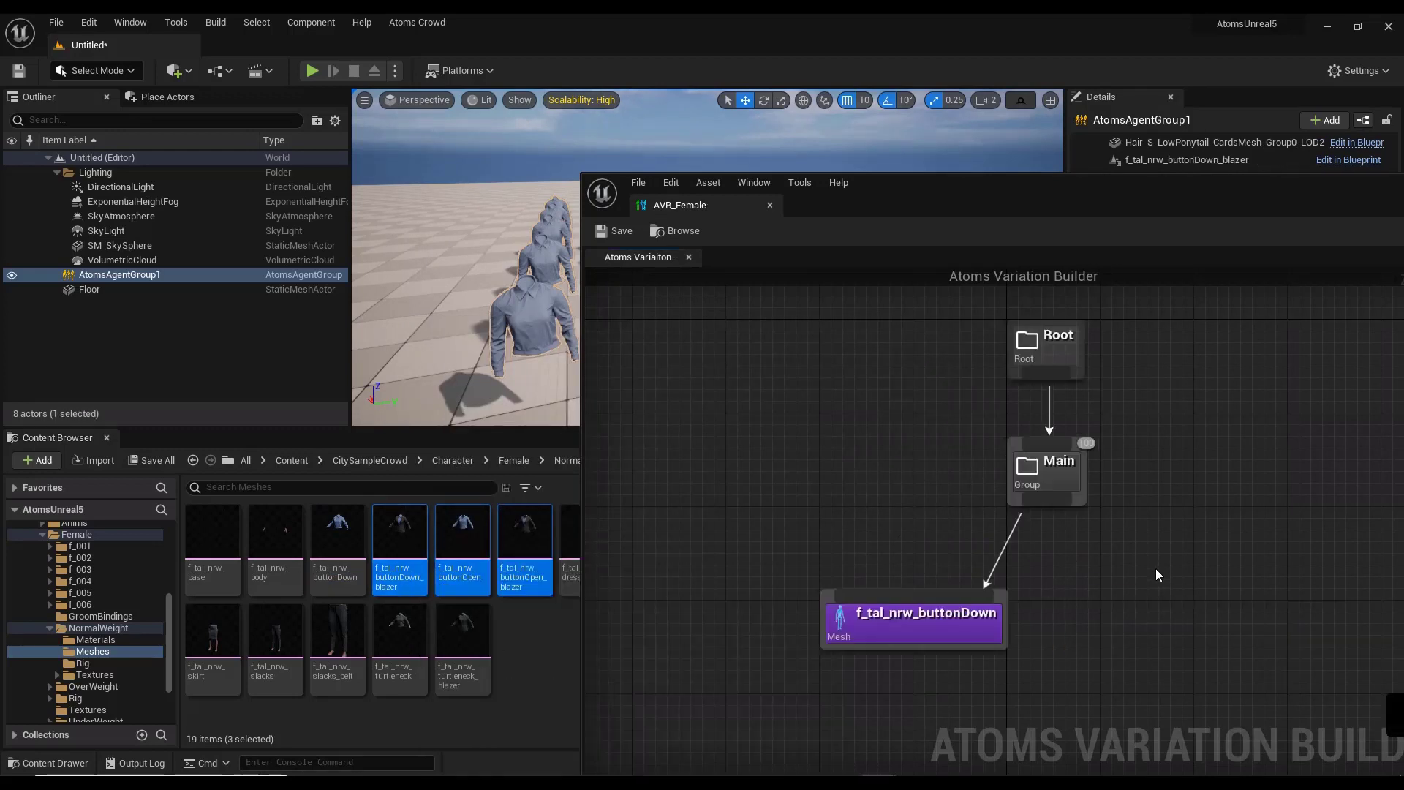
{"action": "left_click_drag", "start_coordinate": [406, 547], "coordinate": [1052, 476]}
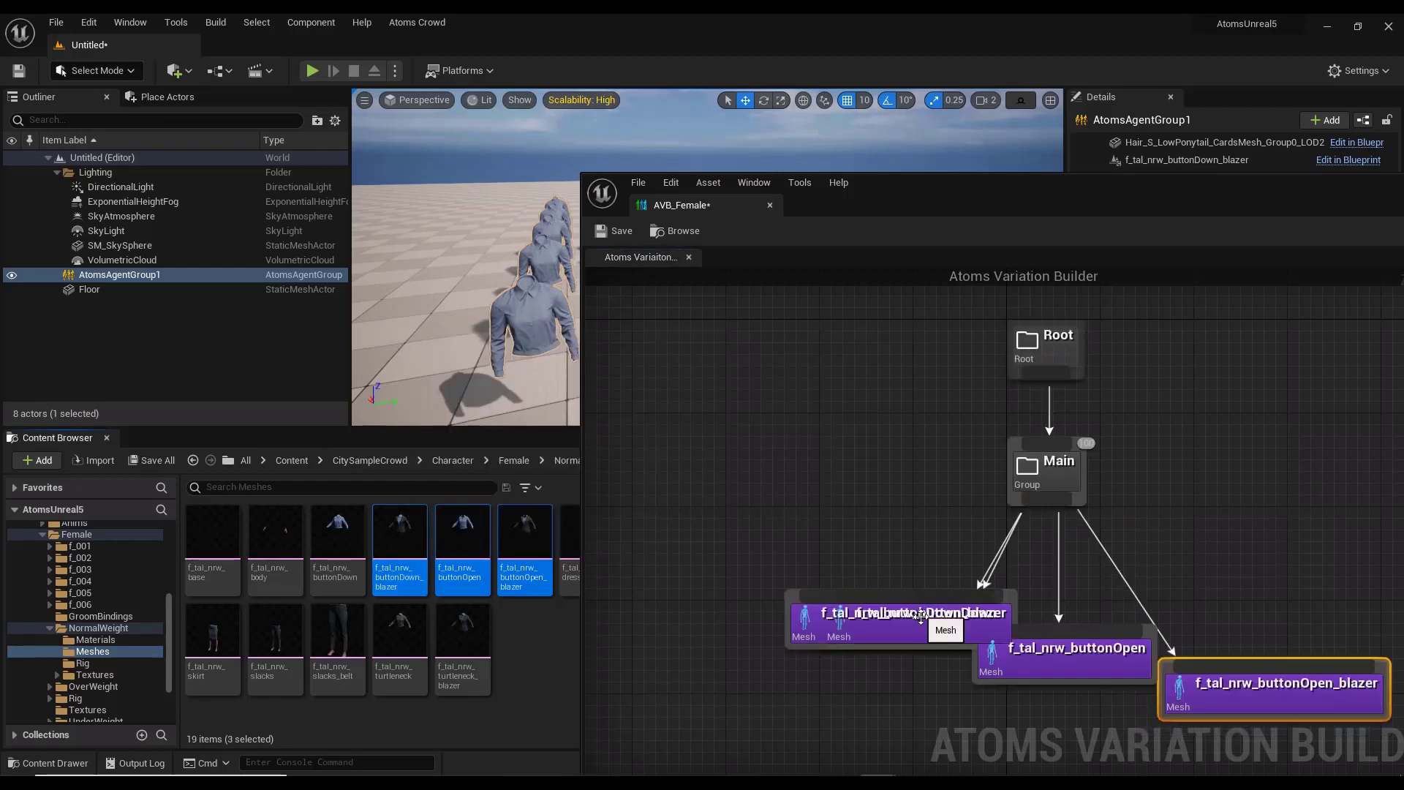
Move the f_tal_nrw_buttonDown_blazer node clear of the f_tal_nrw_buttonDown node and save the variation builder
{"action": "left_click_drag", "start_coordinate": [919, 614], "coordinate": [691, 625]}
{"action": "right_click_drag", "start_coordinate": [1176, 571], "coordinate": [1082, 470]}
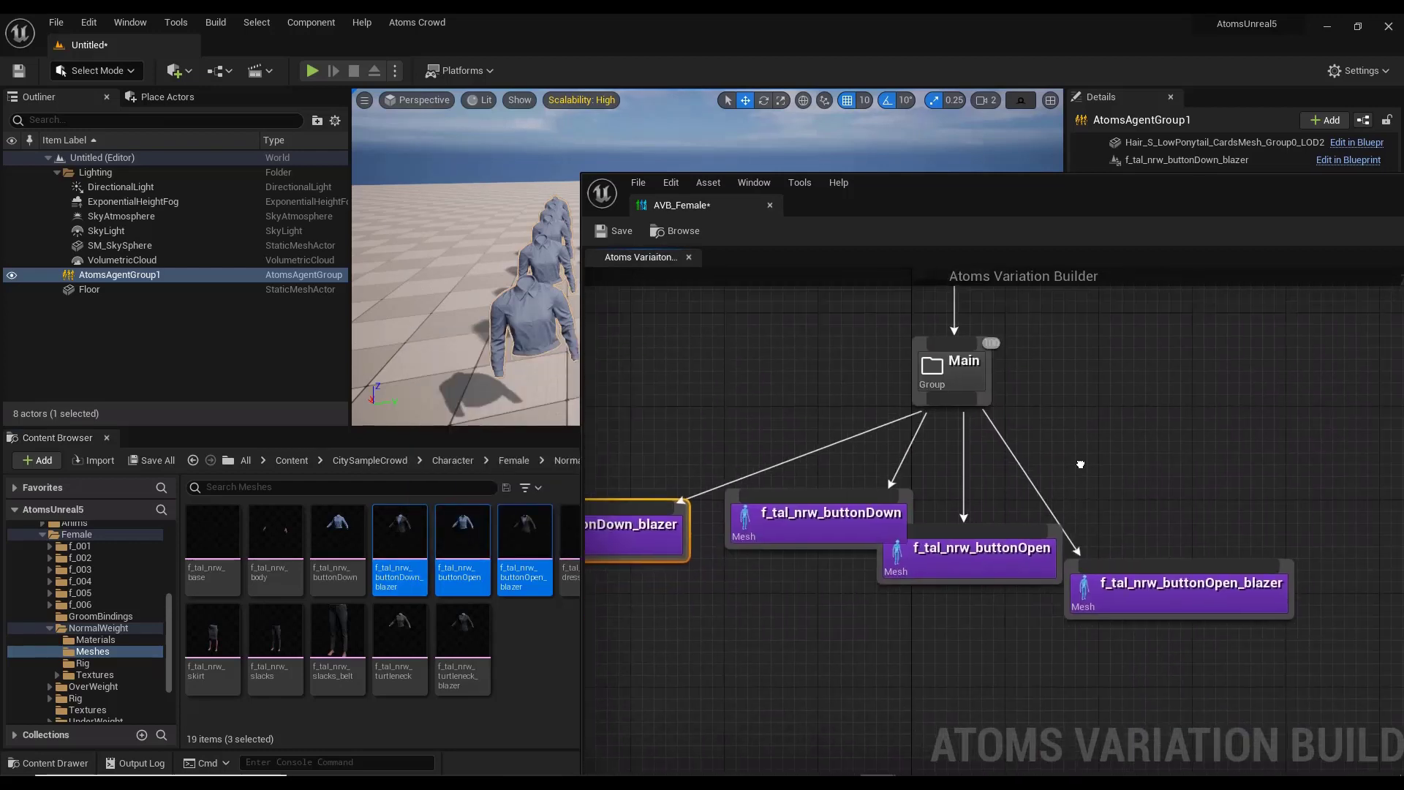
{"action": "left_click", "coordinate": [614, 231]}
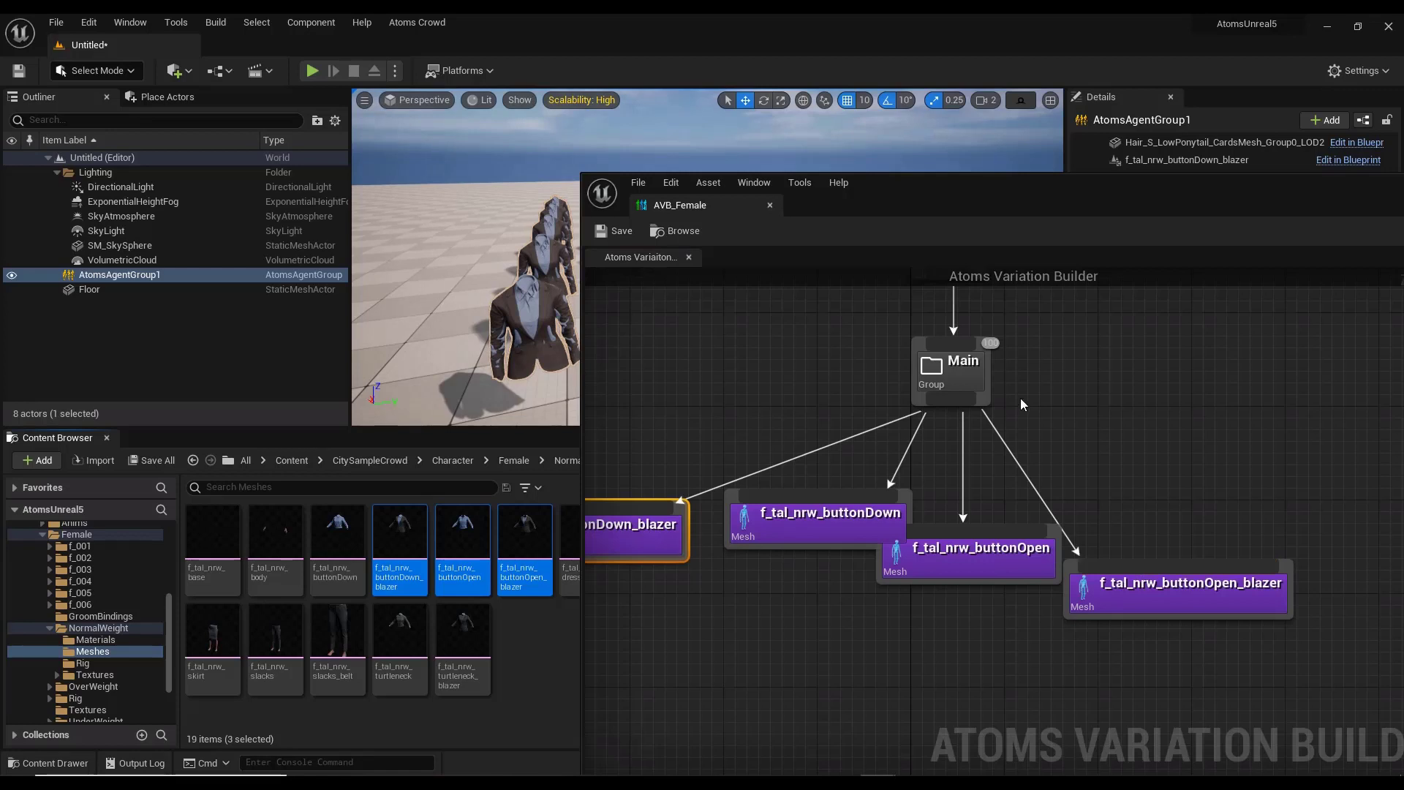
Enable Use Weight on the Main group and save AVB_Female
{"action": "left_click", "coordinate": [955, 375]}
{"action": "left_click_drag", "start_coordinate": [1152, 199], "coordinate": [715, 188]}
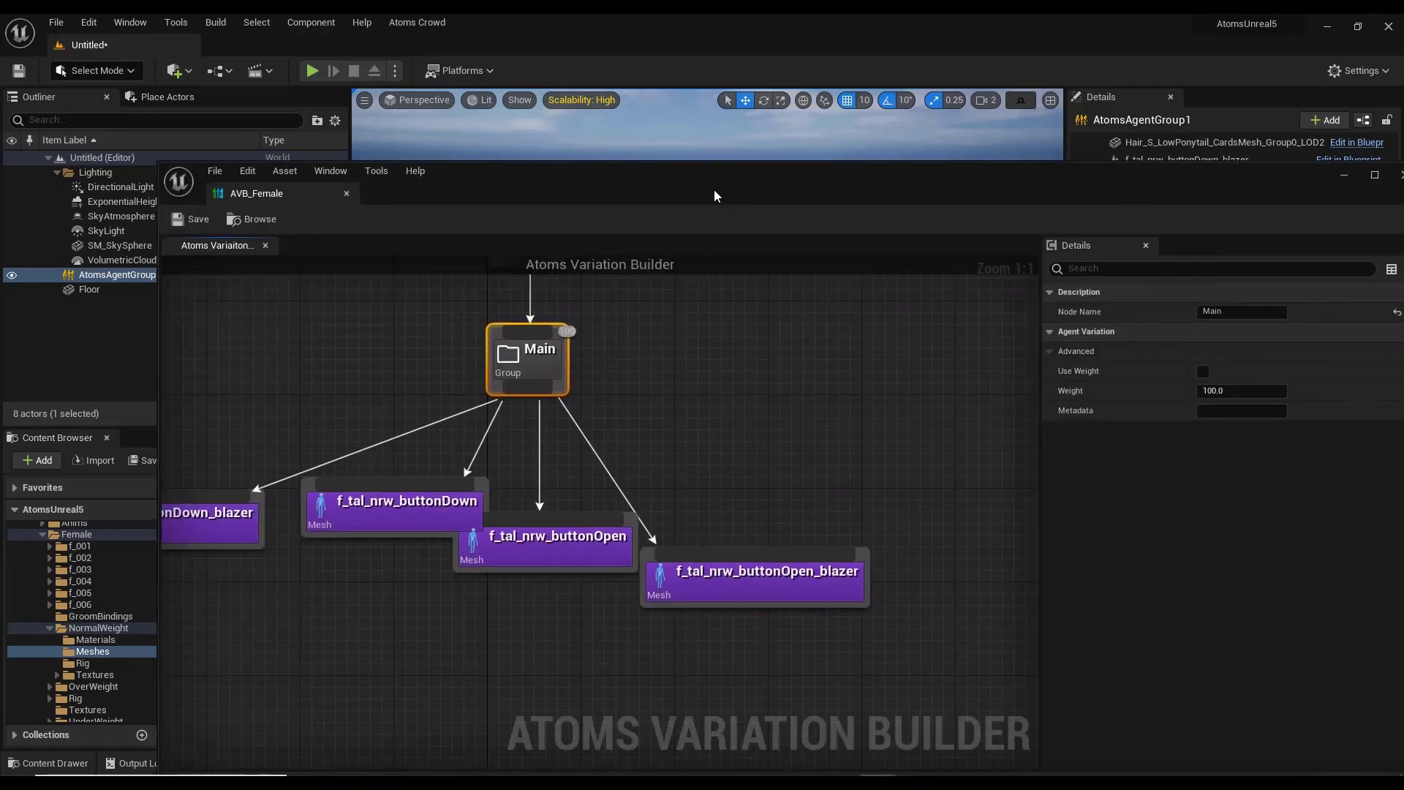
{"action": "left_click", "coordinate": [1190, 371]}
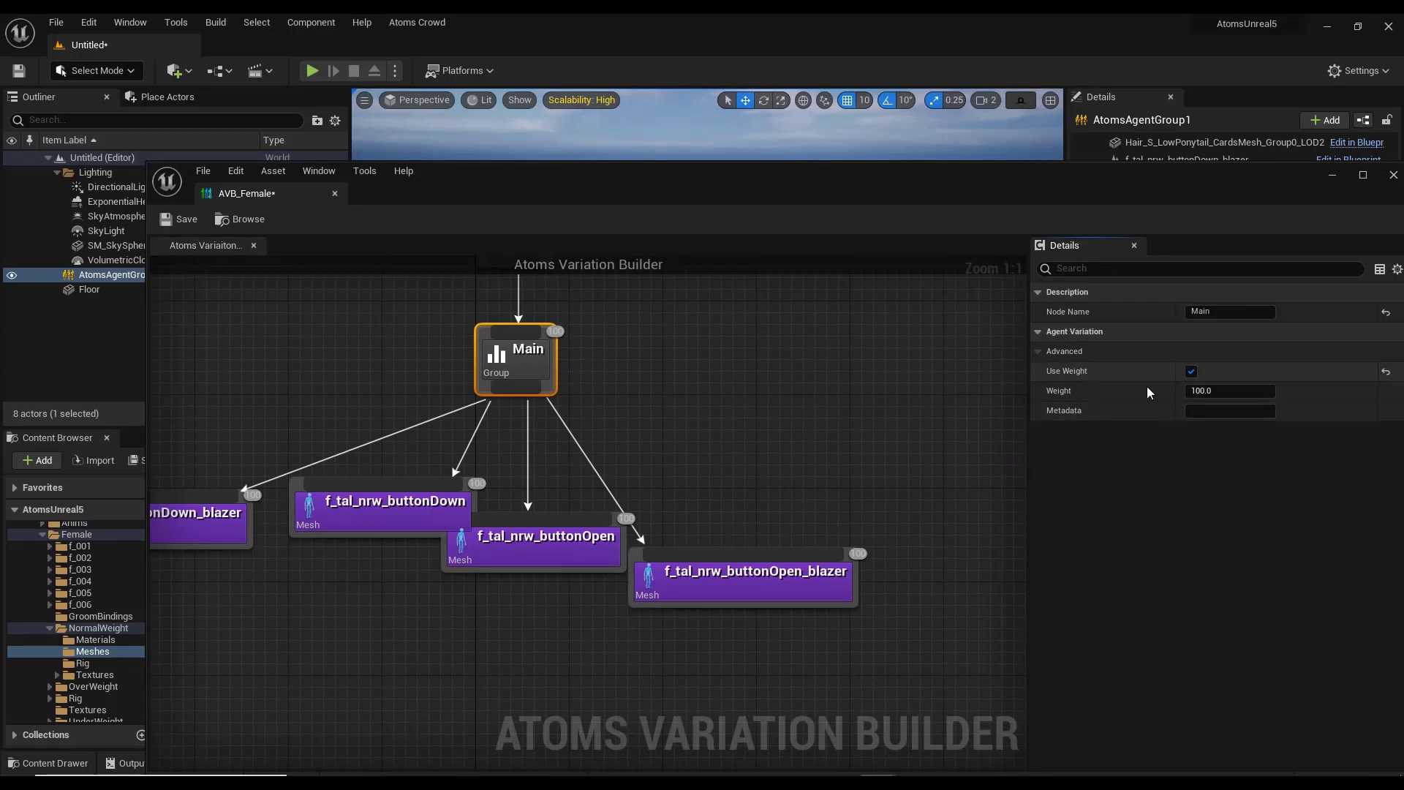
{"action": "left_click_drag", "start_coordinate": [169, 247], "coordinate": [656, 286]}
{"action": "left_click", "coordinate": [661, 257]}
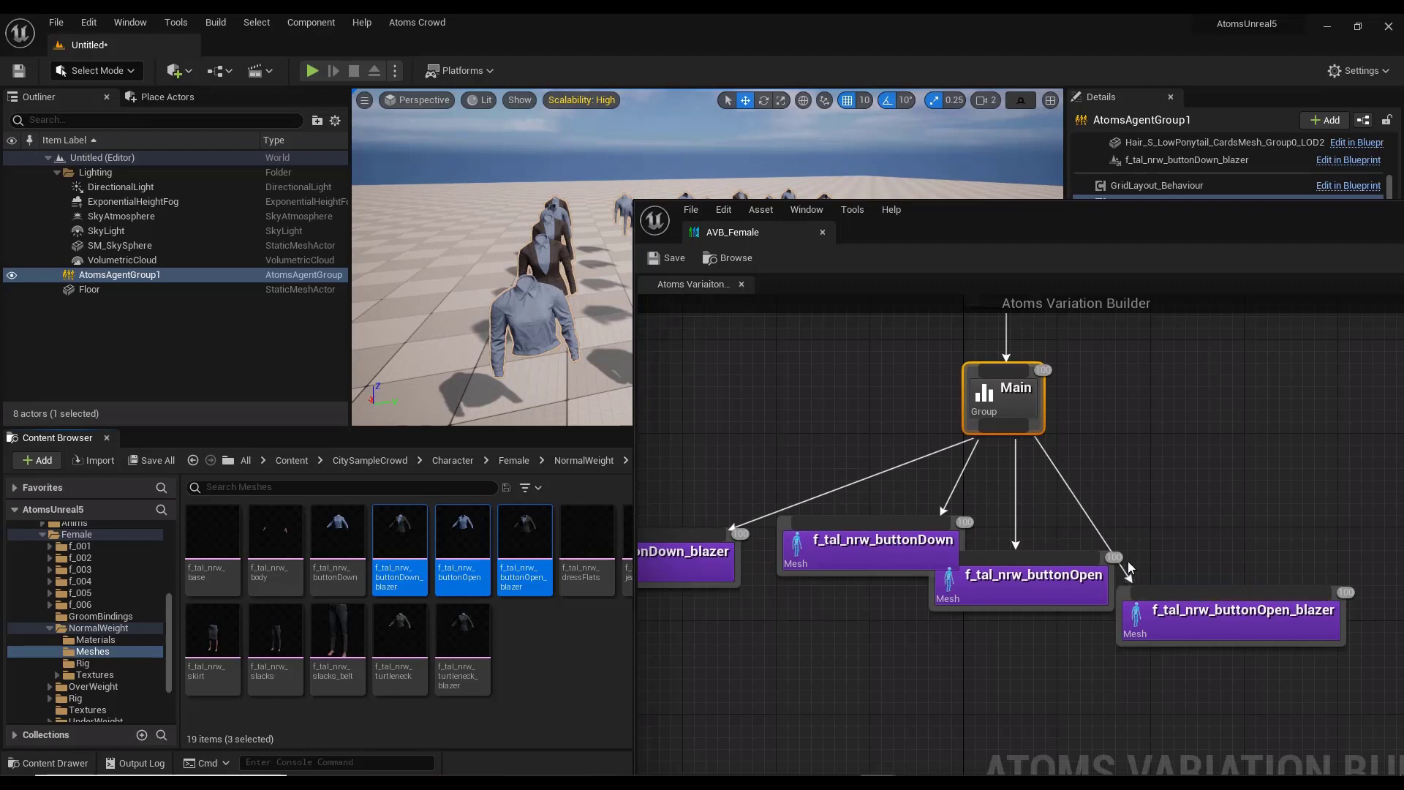
Set the weight of the f_tal_nrw_buttonOpen_blazer mesh node to 0 and uncover the crowd in the viewport
{"action": "left_click_drag", "start_coordinate": [1149, 232], "coordinate": [627, 164]}
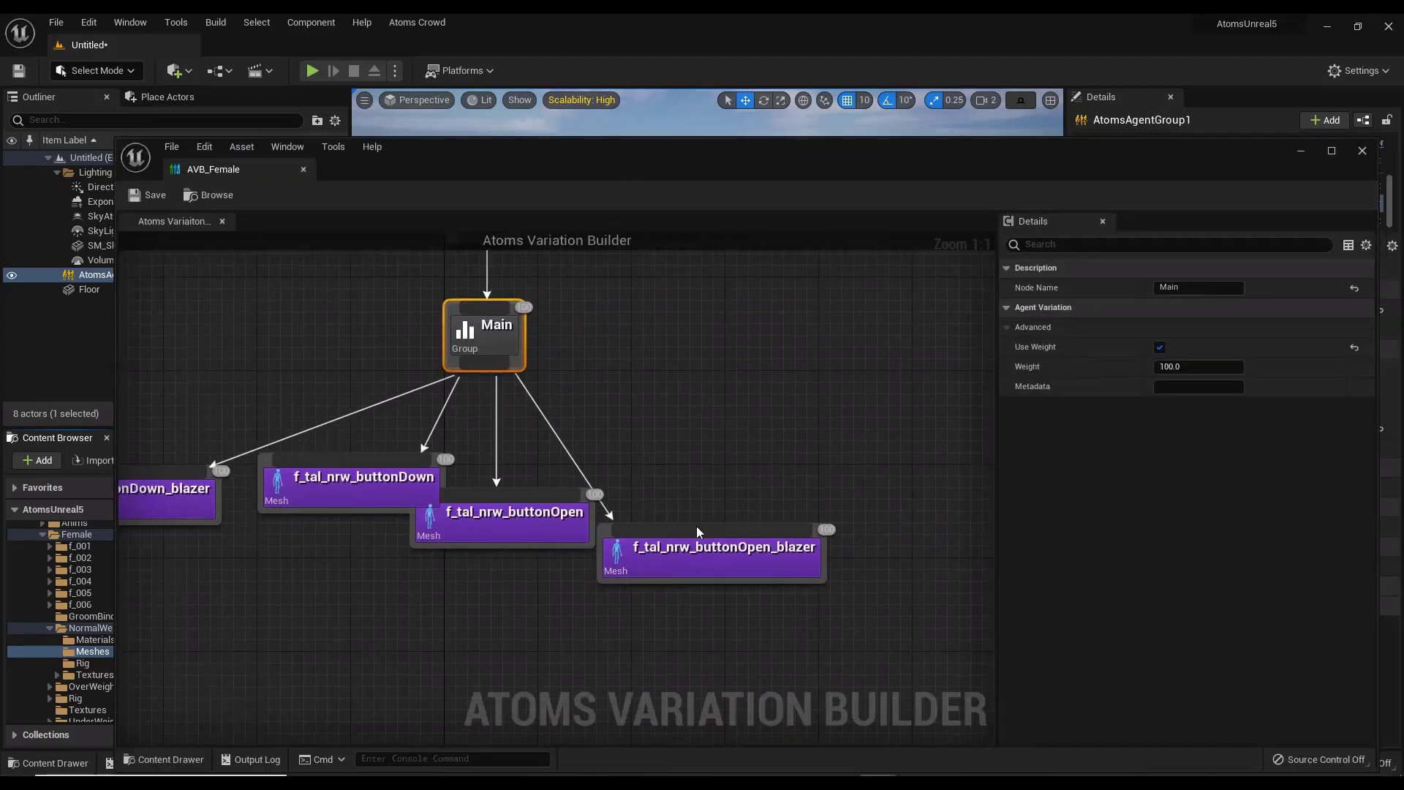
{"action": "left_click", "coordinate": [696, 559]}
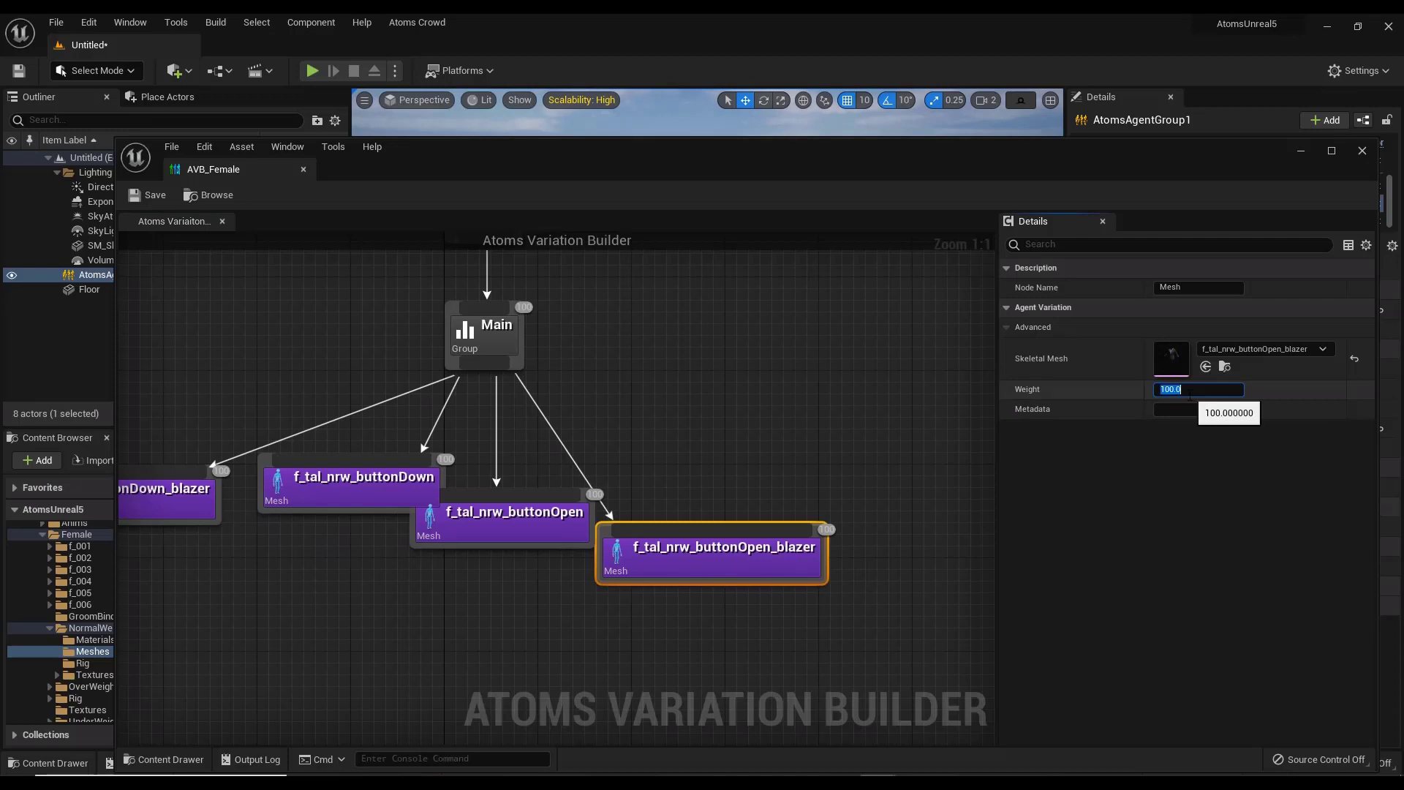
{"action": "type", "text": "0"}
{"action": "key", "text": "Return"}
{"action": "left_click_drag", "start_coordinate": [817, 158], "coordinate": [1099, 432]}
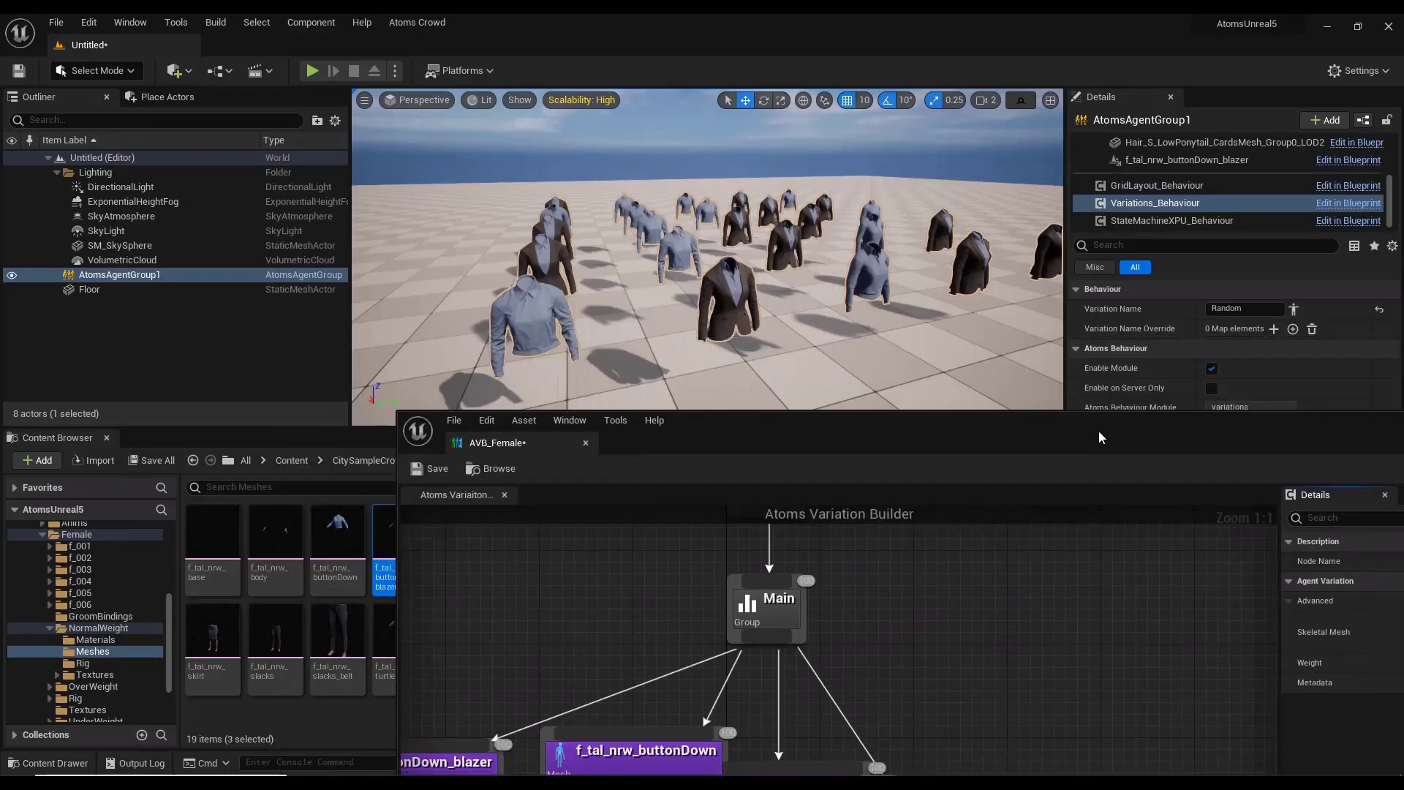
Save the AVB_Female variation asset and move its editor window to uncover the mesh assets
{"action": "left_click", "coordinate": [437, 469]}
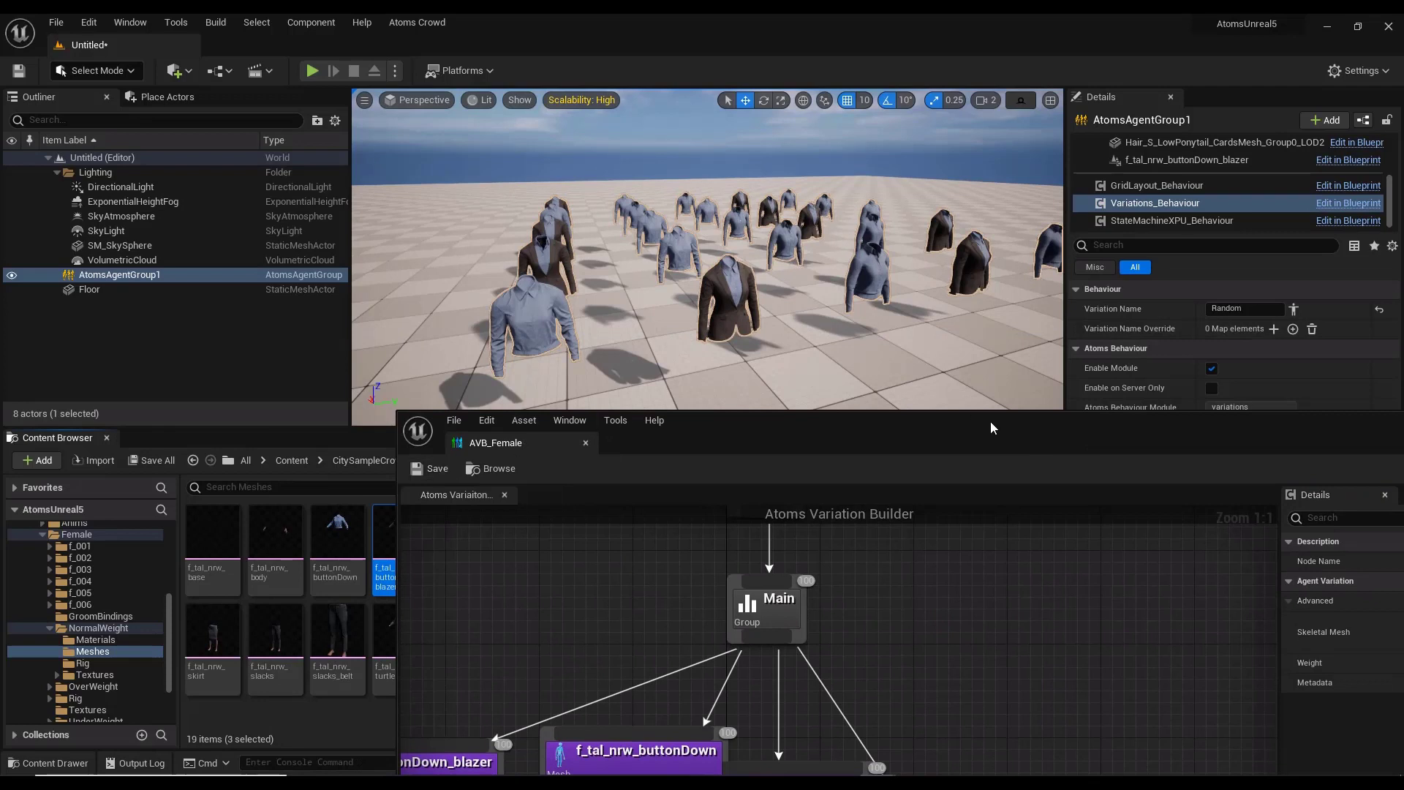
{"action": "left_click_drag", "start_coordinate": [955, 431], "coordinate": [958, 362]}
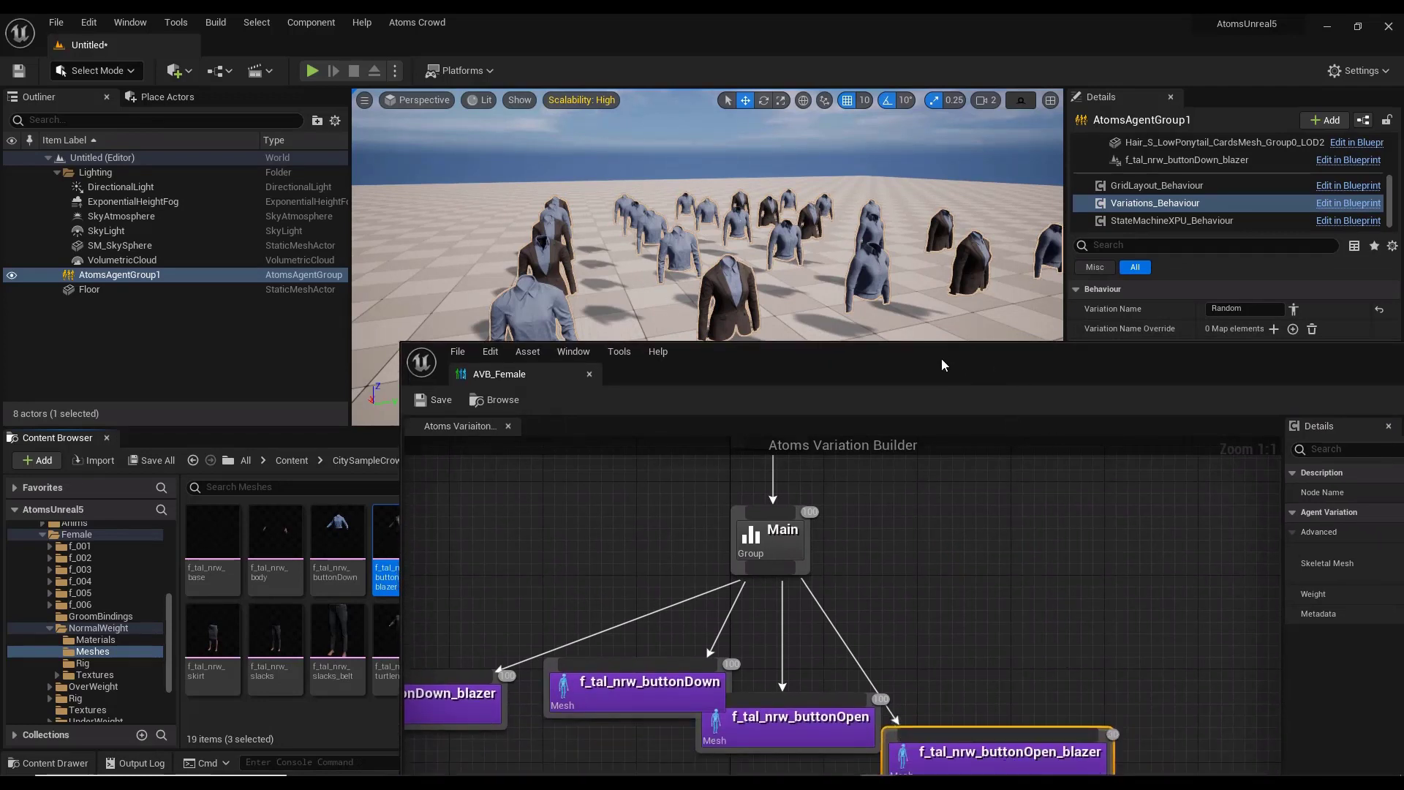
{"action": "left_click_drag", "start_coordinate": [960, 351], "coordinate": [1170, 232]}
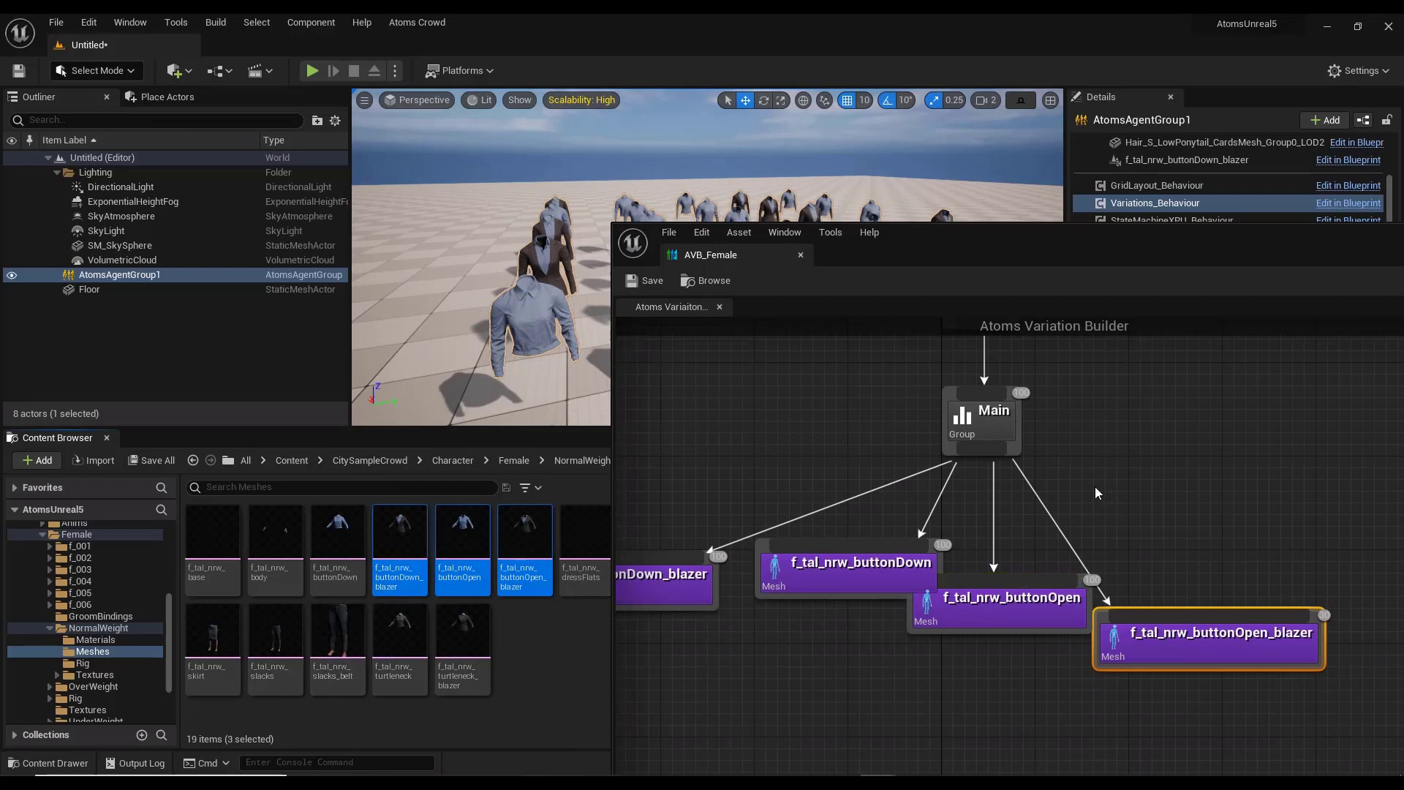
Reposition the Root node and the Main group close together, well above the four mesh nodes
{"action": "right_click_drag", "start_coordinate": [1102, 419], "coordinate": [1053, 596]}
{"action": "left_click_drag", "start_coordinate": [958, 505], "coordinate": [986, 388]}
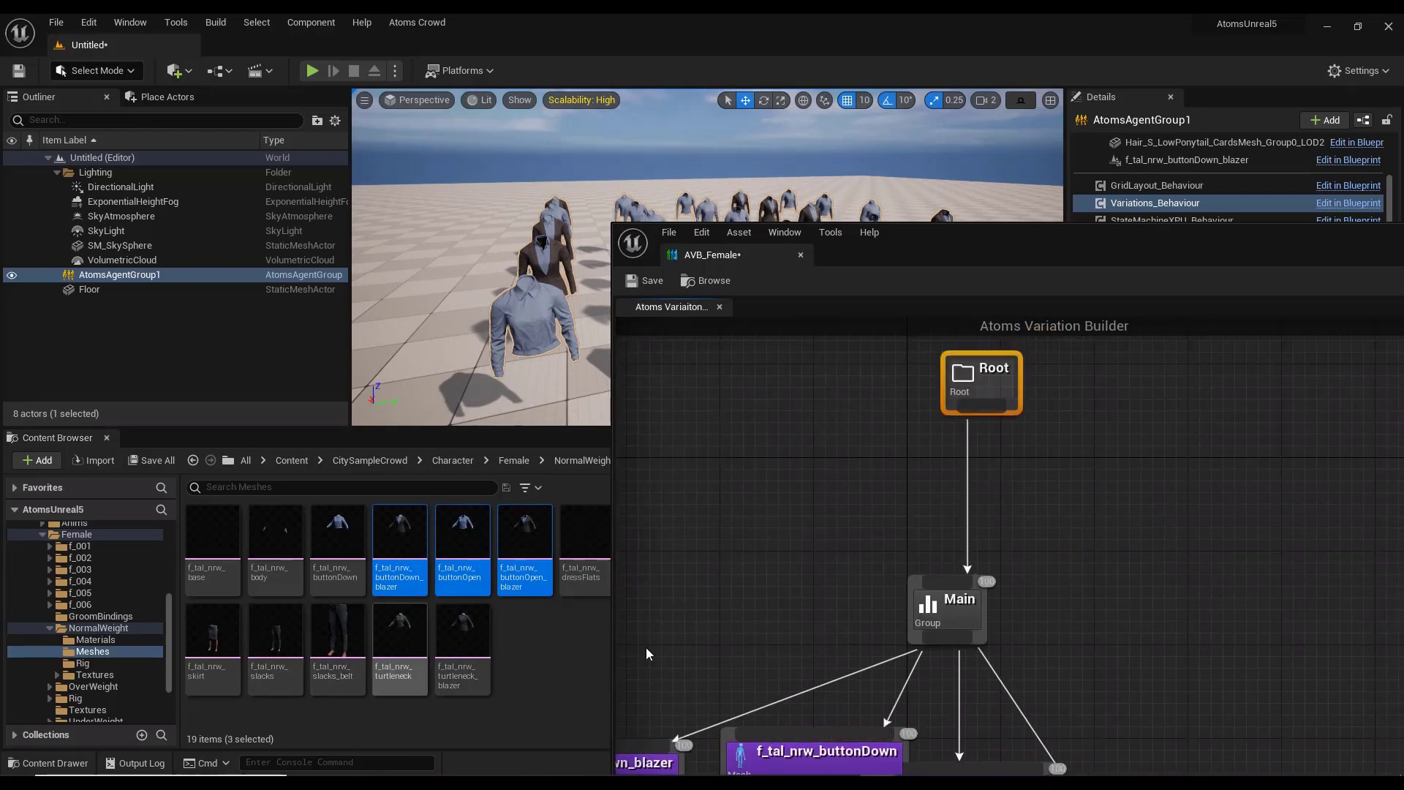
{"action": "left_click_drag", "start_coordinate": [956, 619], "coordinate": [1004, 492]}
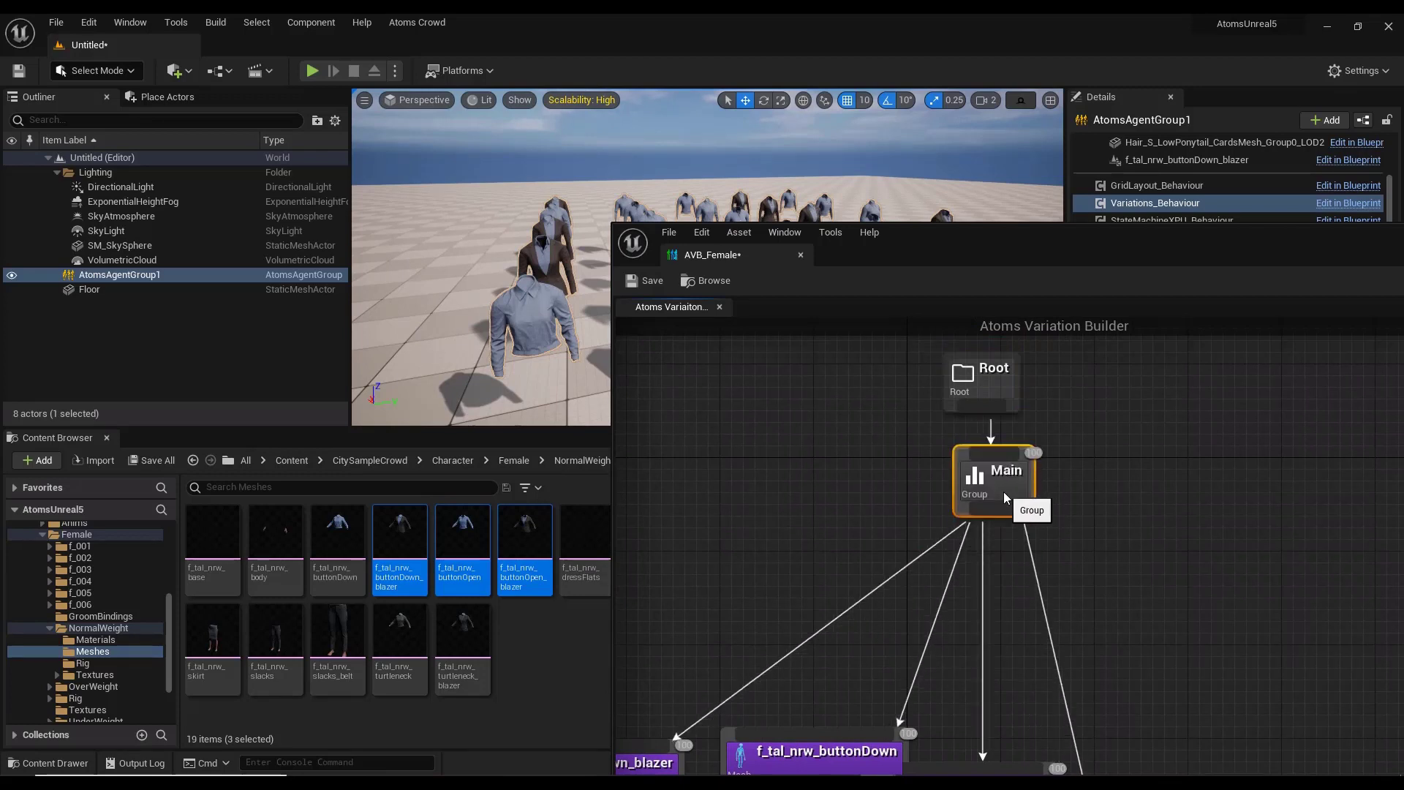
{"action": "right_click_drag", "start_coordinate": [1148, 562], "coordinate": [1215, 499]}
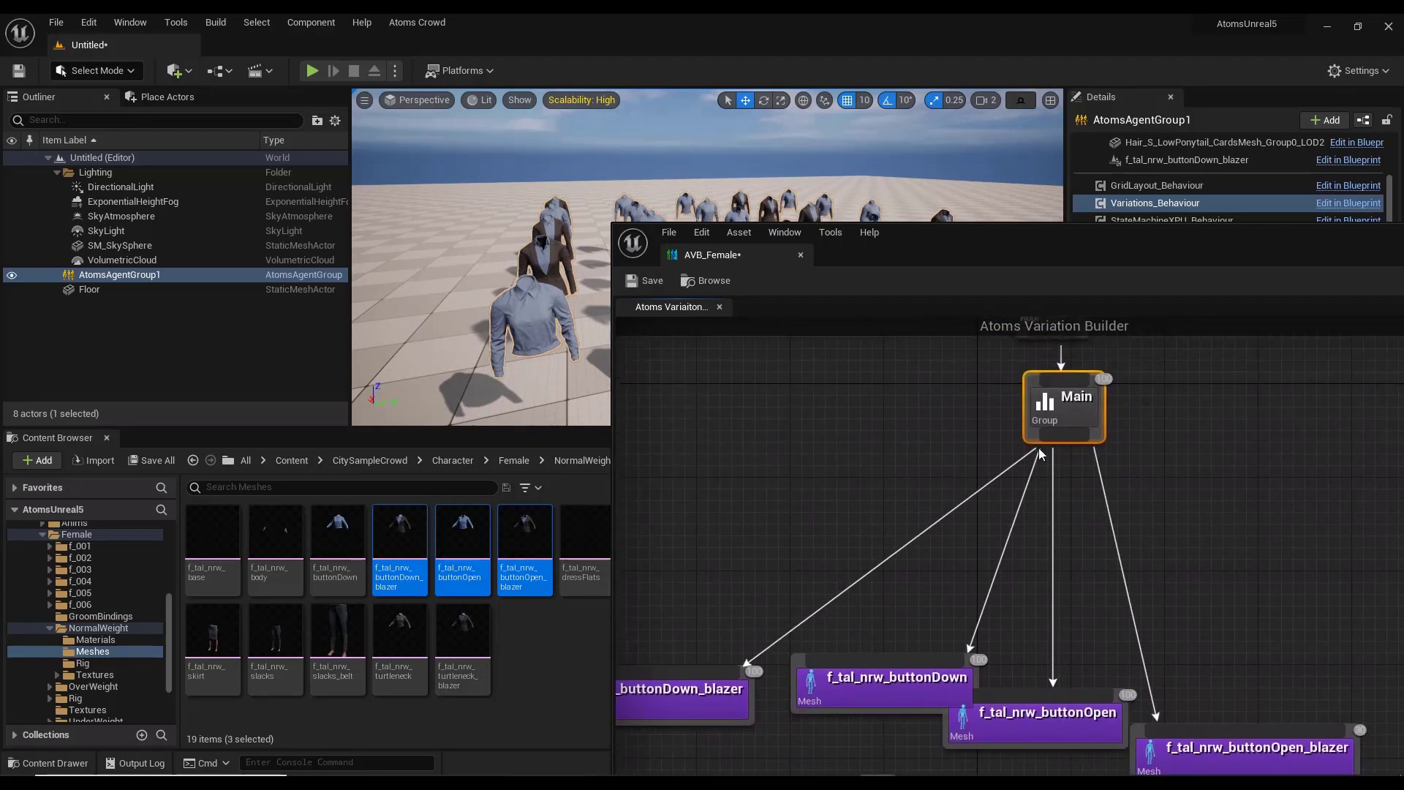
Move the Main group down near its mesh nodes and break its link from Root
{"action": "left_click_drag", "start_coordinate": [1041, 437], "coordinate": [833, 589]}
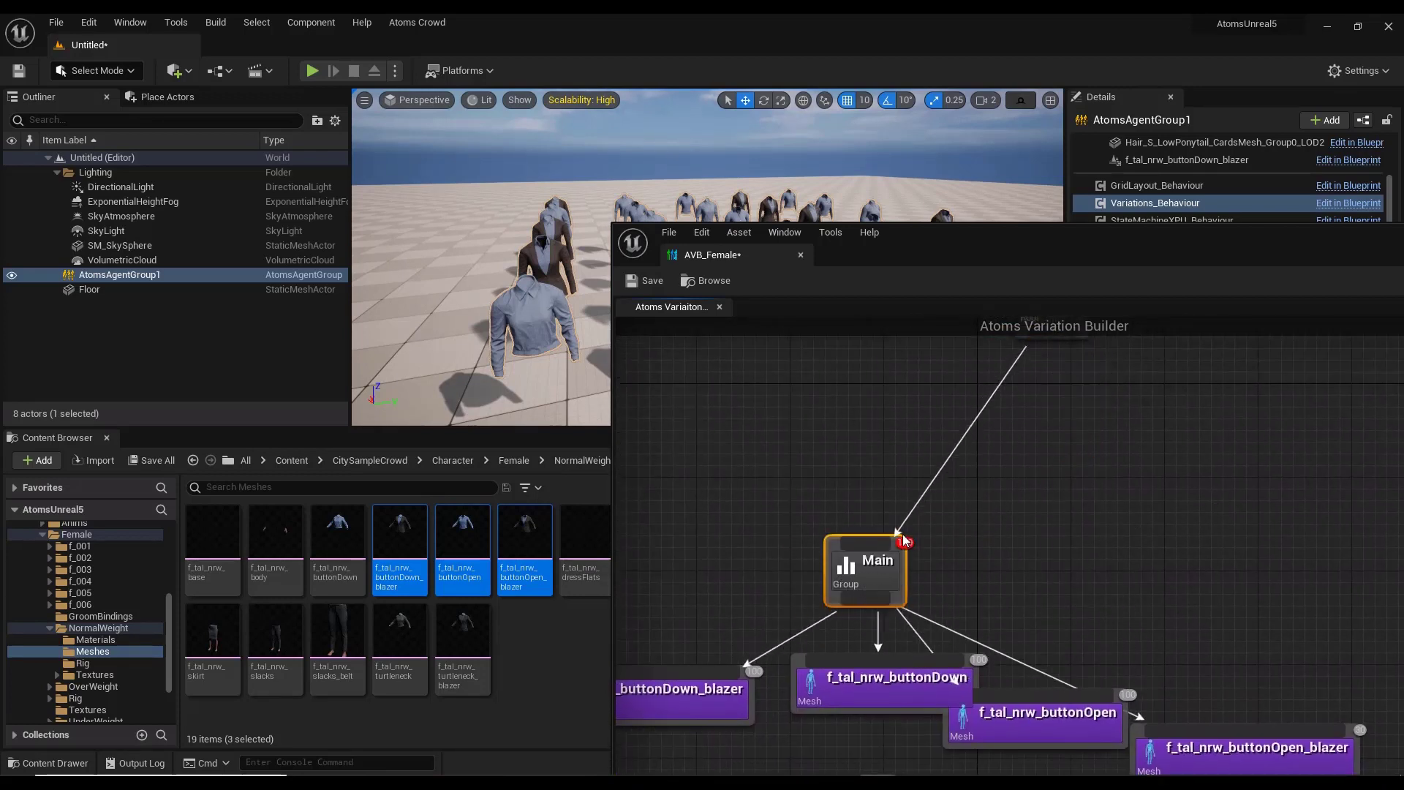
{"action": "left_click", "coordinate": [897, 533], "text": "ctrl"}
{"action": "left_click", "coordinate": [953, 567]}
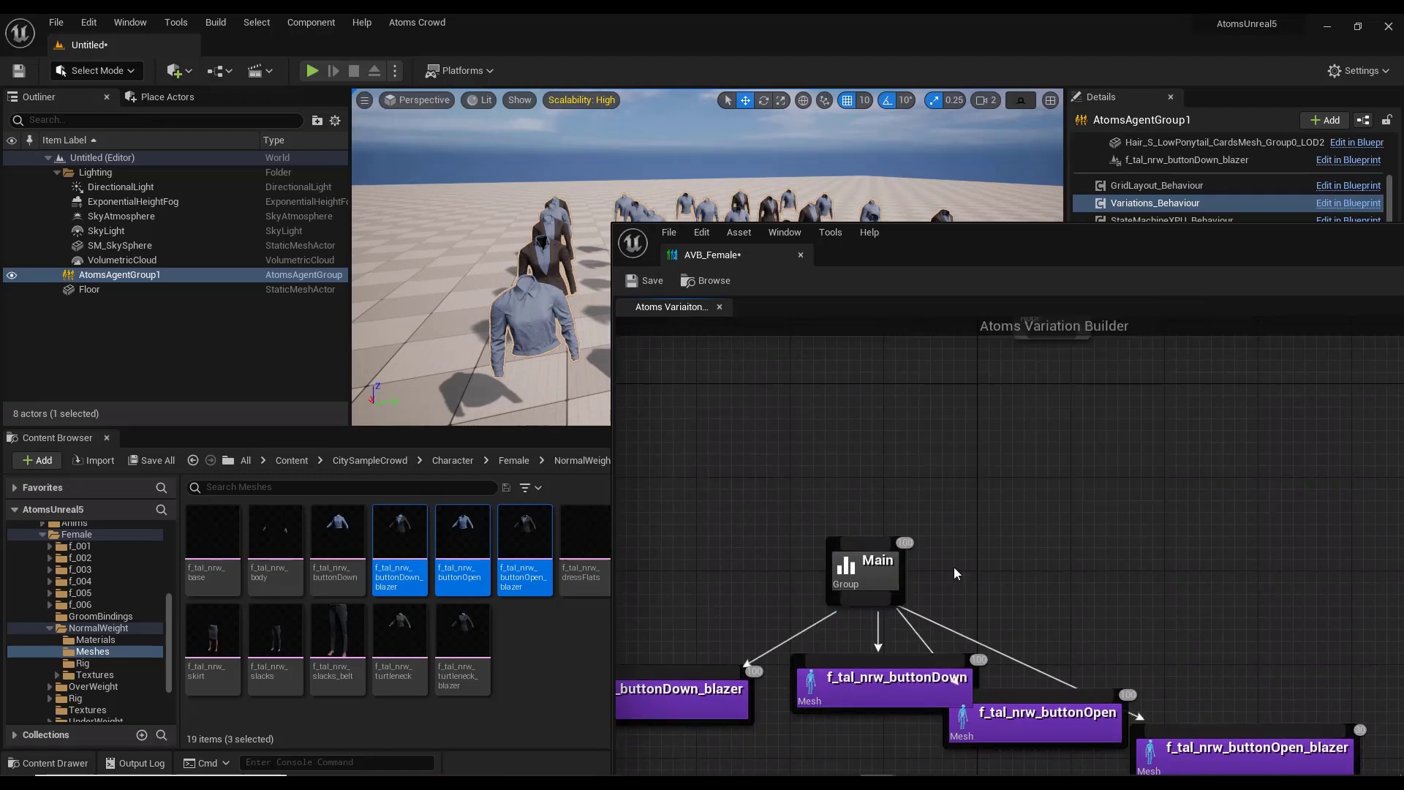
Rename the disconnected group that holds the four upper-body meshes to Top
{"action": "left_click", "coordinate": [867, 562]}
{"action": "left_click_drag", "start_coordinate": [1059, 264], "coordinate": [736, 272]}
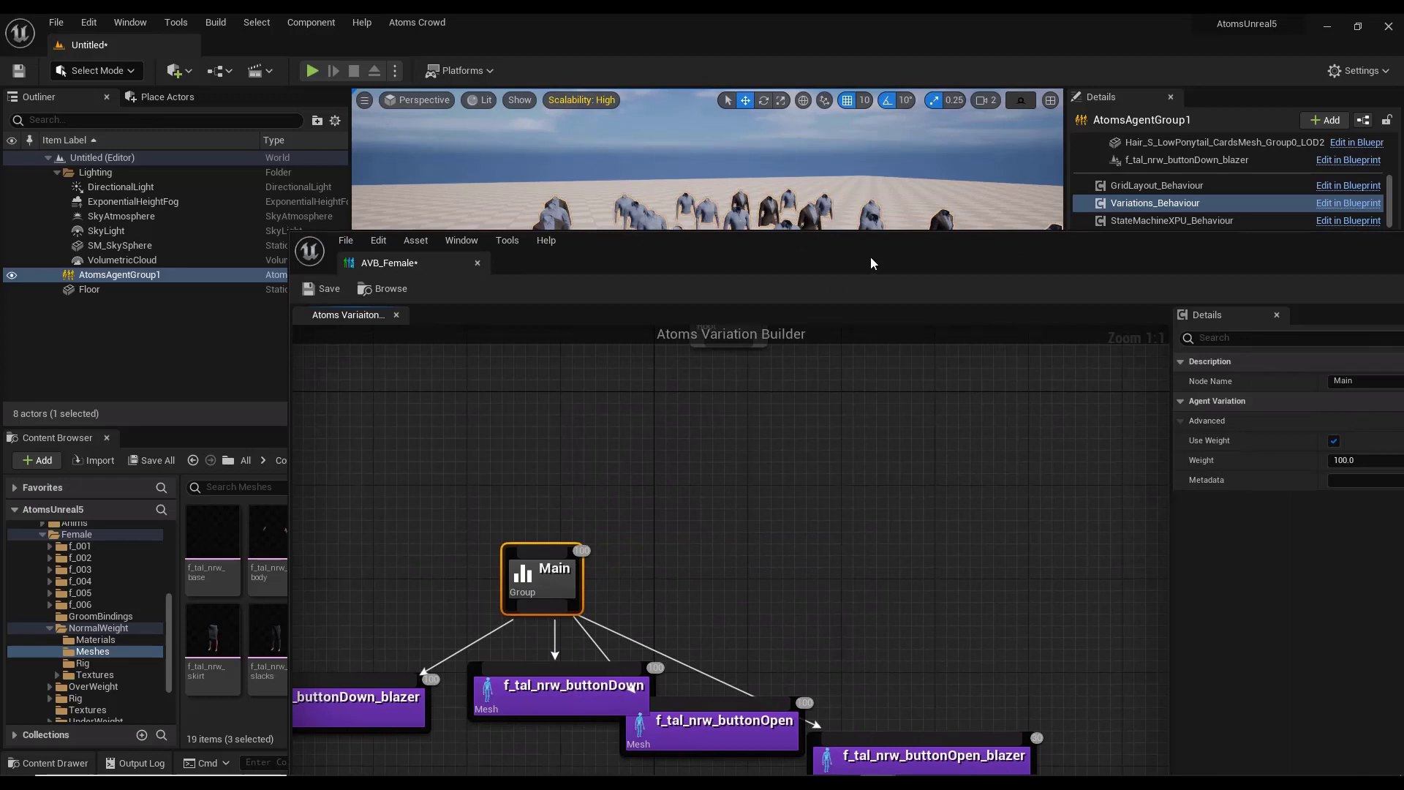
{"action": "left_click_drag", "start_coordinate": [870, 263], "coordinate": [759, 260]}
{"action": "left_click", "coordinate": [1235, 377]}
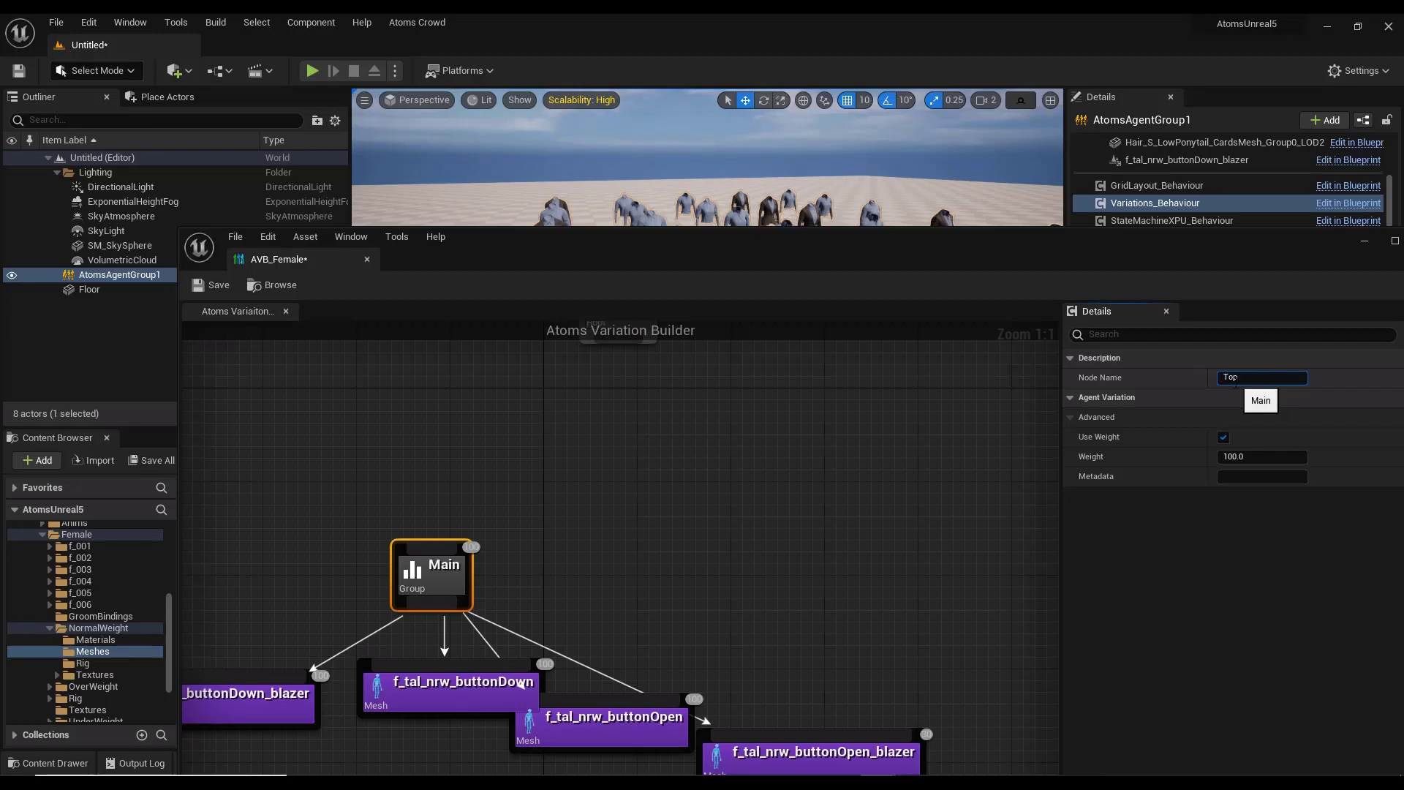
{"action": "key", "text": "Return"}
Add a new group node below Root, link Root to it and name it Main
{"action": "right_click_drag", "start_coordinate": [553, 481], "coordinate": [572, 536]}
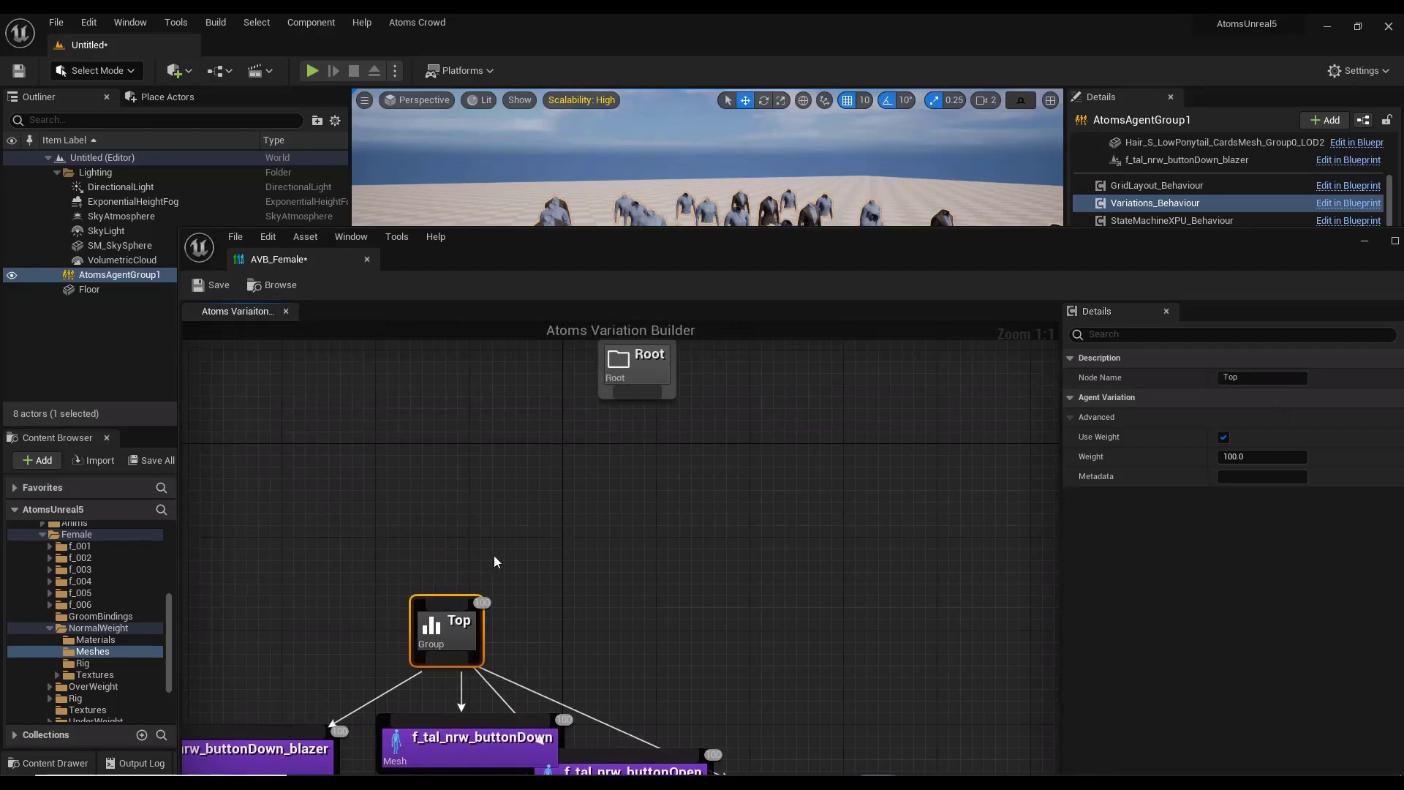
{"action": "right_click", "coordinate": [526, 523]}
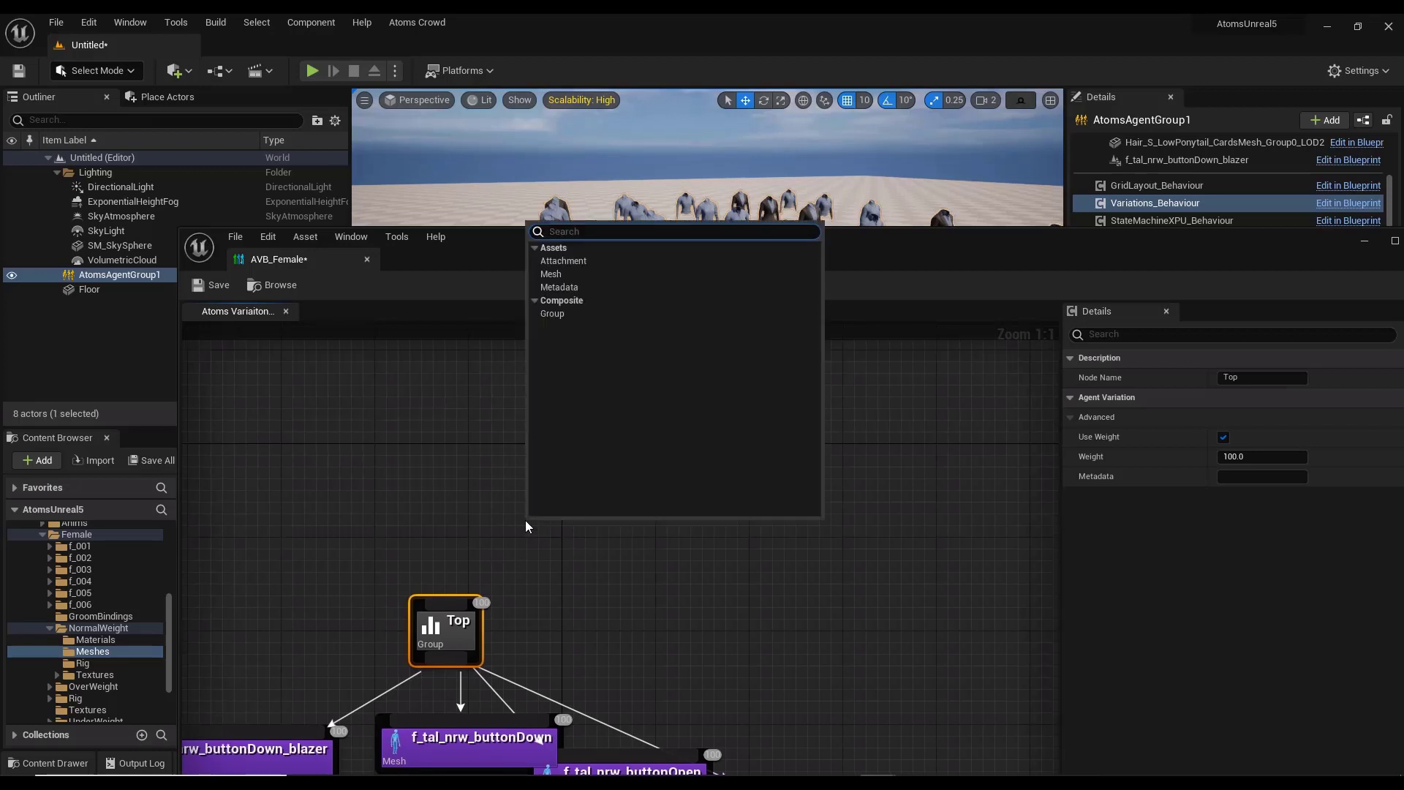
{"action": "type", "text": "group"}
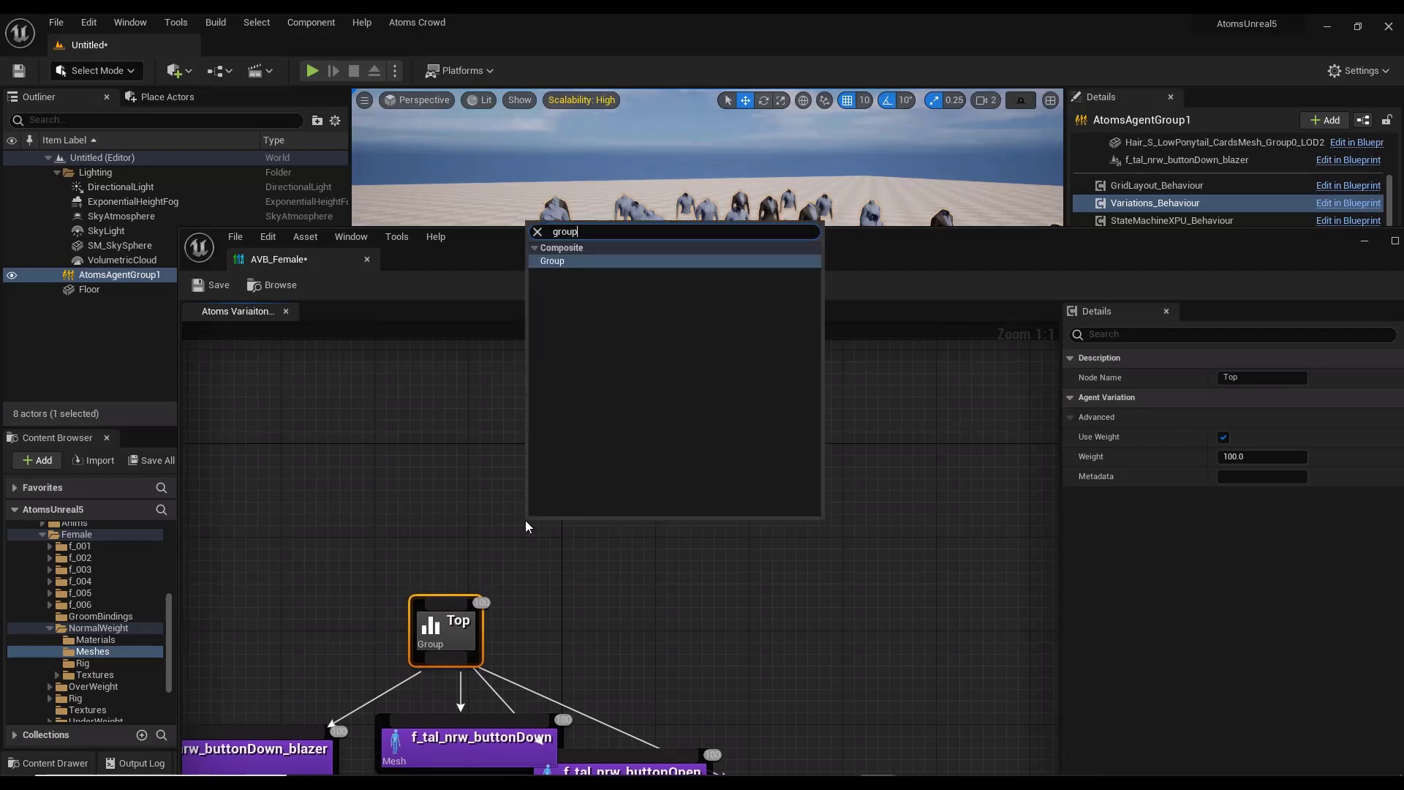
{"action": "key", "text": "Return"}
{"action": "left_click_drag", "start_coordinate": [578, 563], "coordinate": [648, 468]}
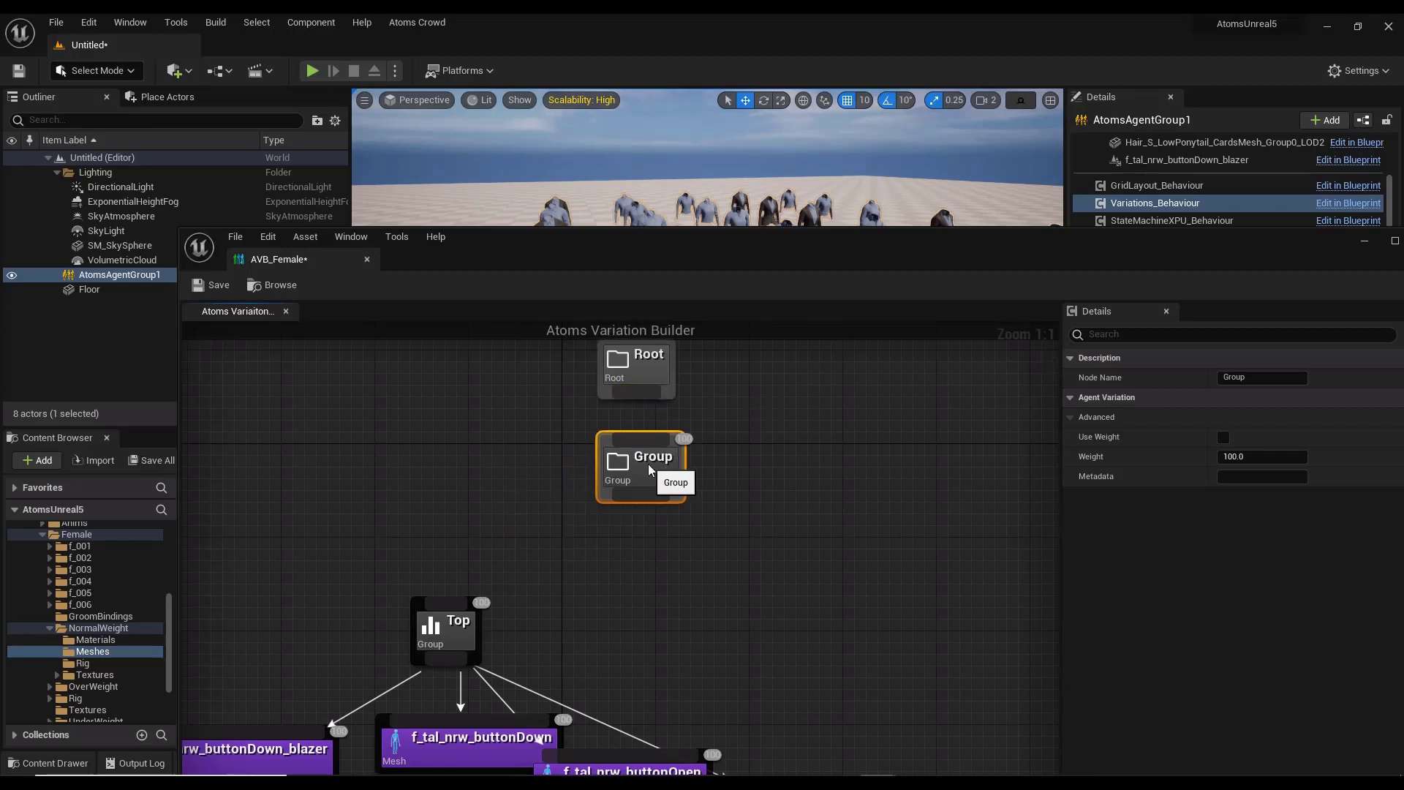
{"action": "left_click_drag", "start_coordinate": [636, 395], "coordinate": [640, 444]}
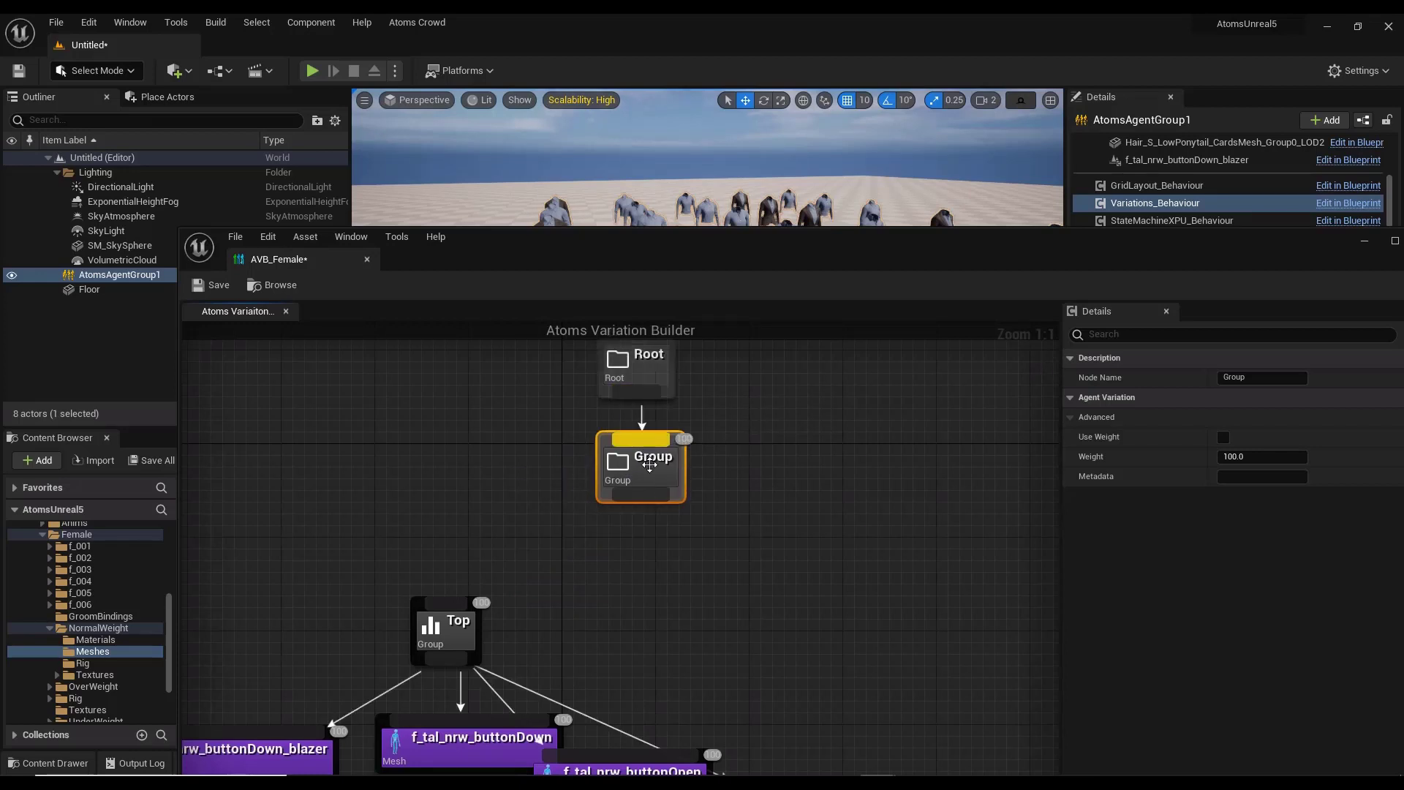
{"action": "left_click", "coordinate": [1235, 377]}
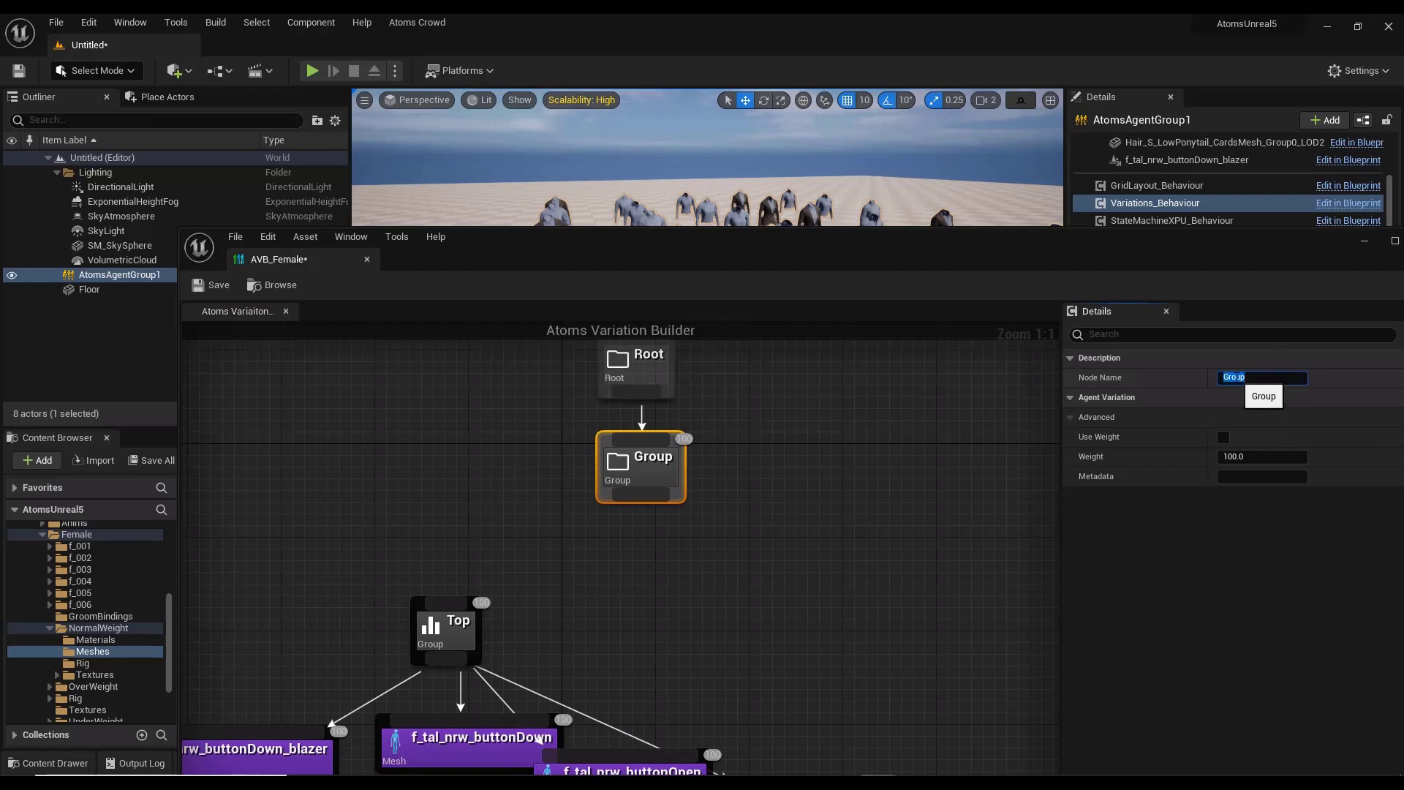
{"action": "key", "text": "Return"}
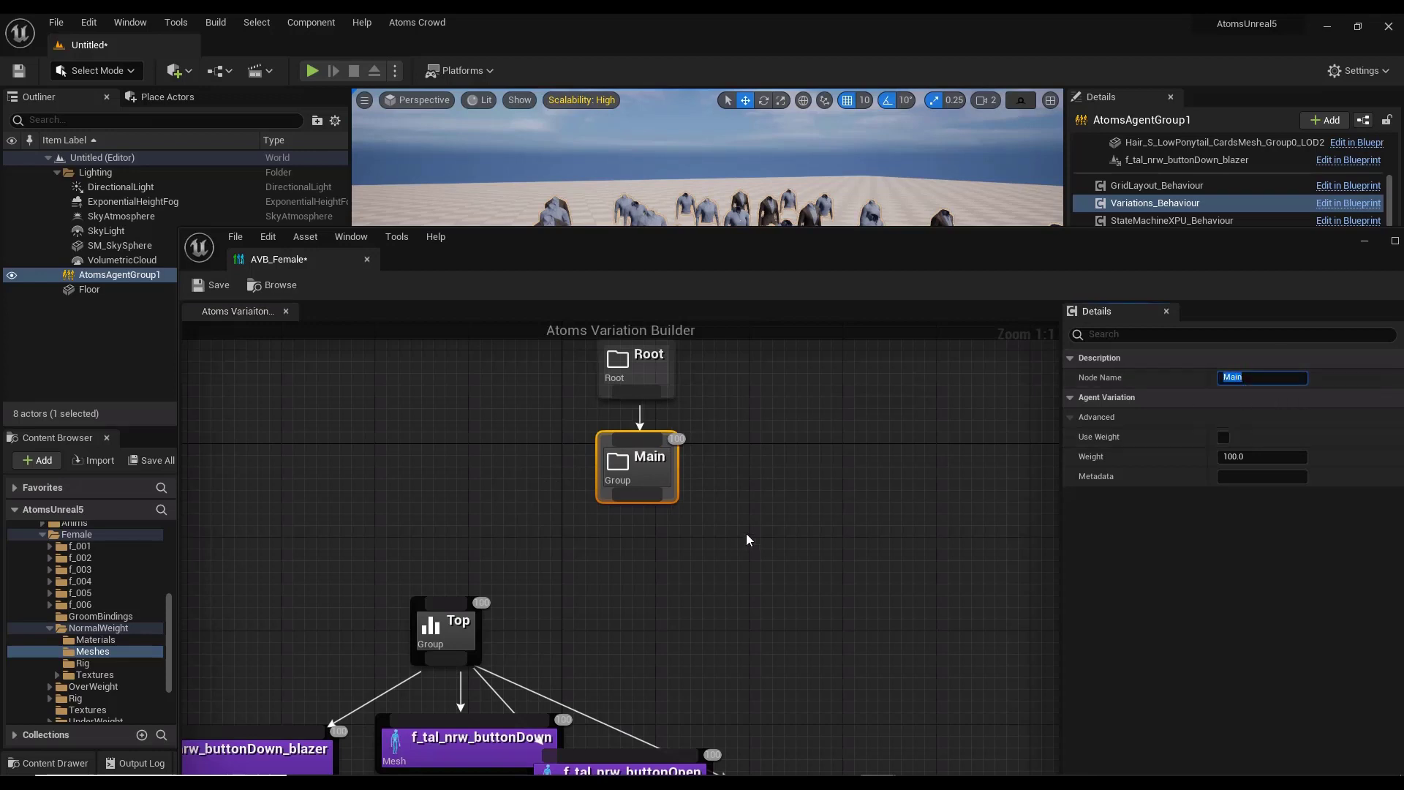
Add a child group named Clothes under Main and connect it to the Top group
{"action": "left_click_drag", "start_coordinate": [651, 499], "coordinate": [639, 551]}
{"action": "type", "text": "gru"}
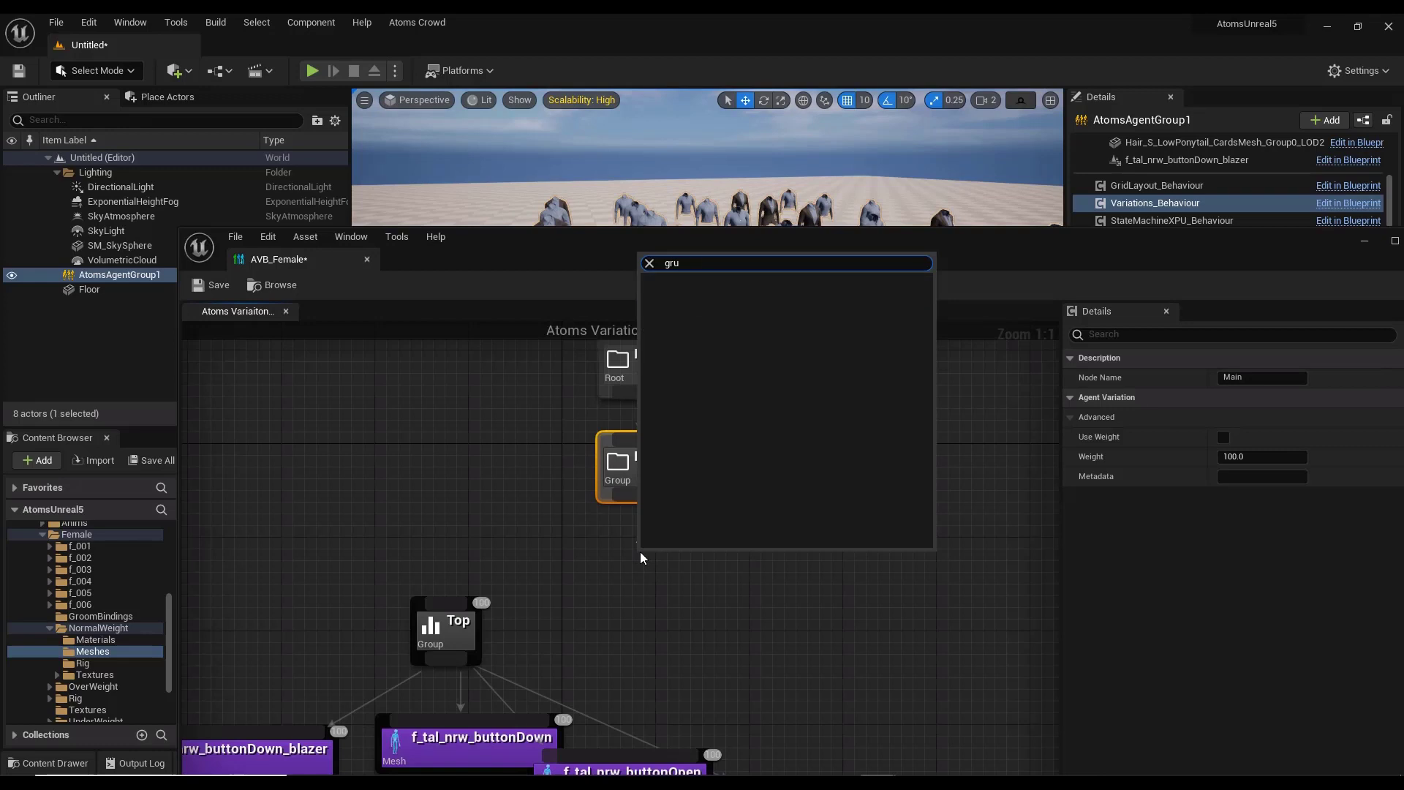
{"action": "key", "text": "BackSpace"}
{"action": "key", "text": "Return"}
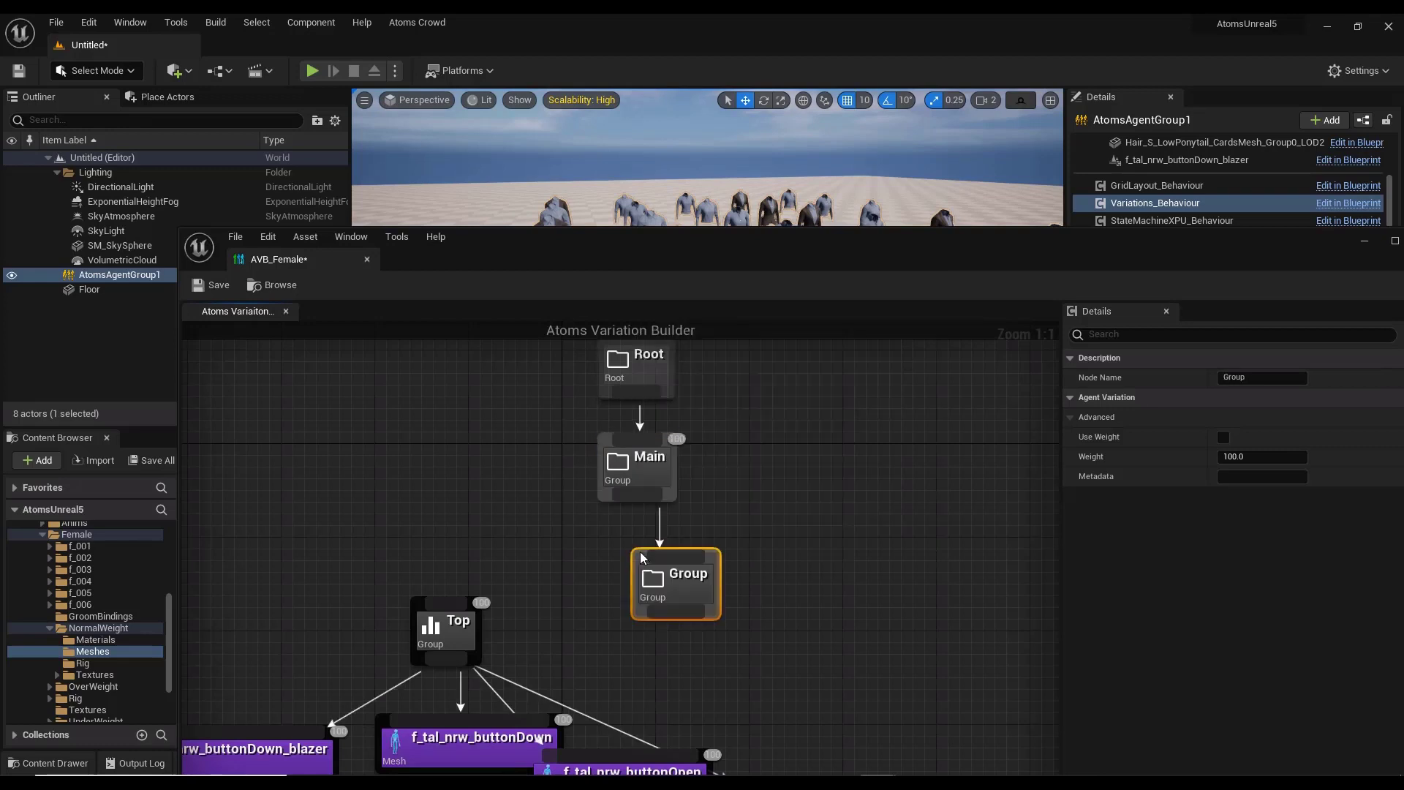
{"action": "left_click", "coordinate": [1242, 377]}
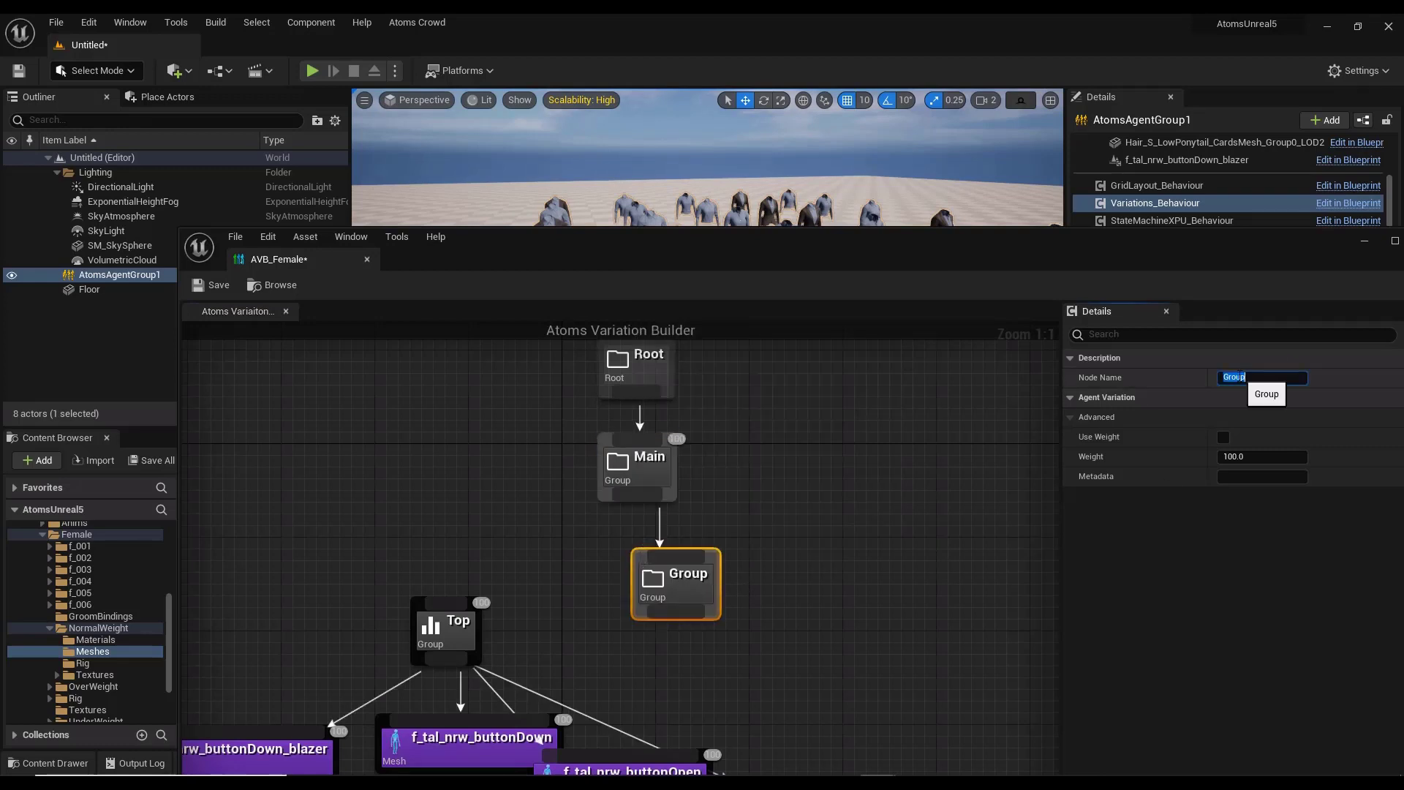
{"action": "key", "text": "Return"}
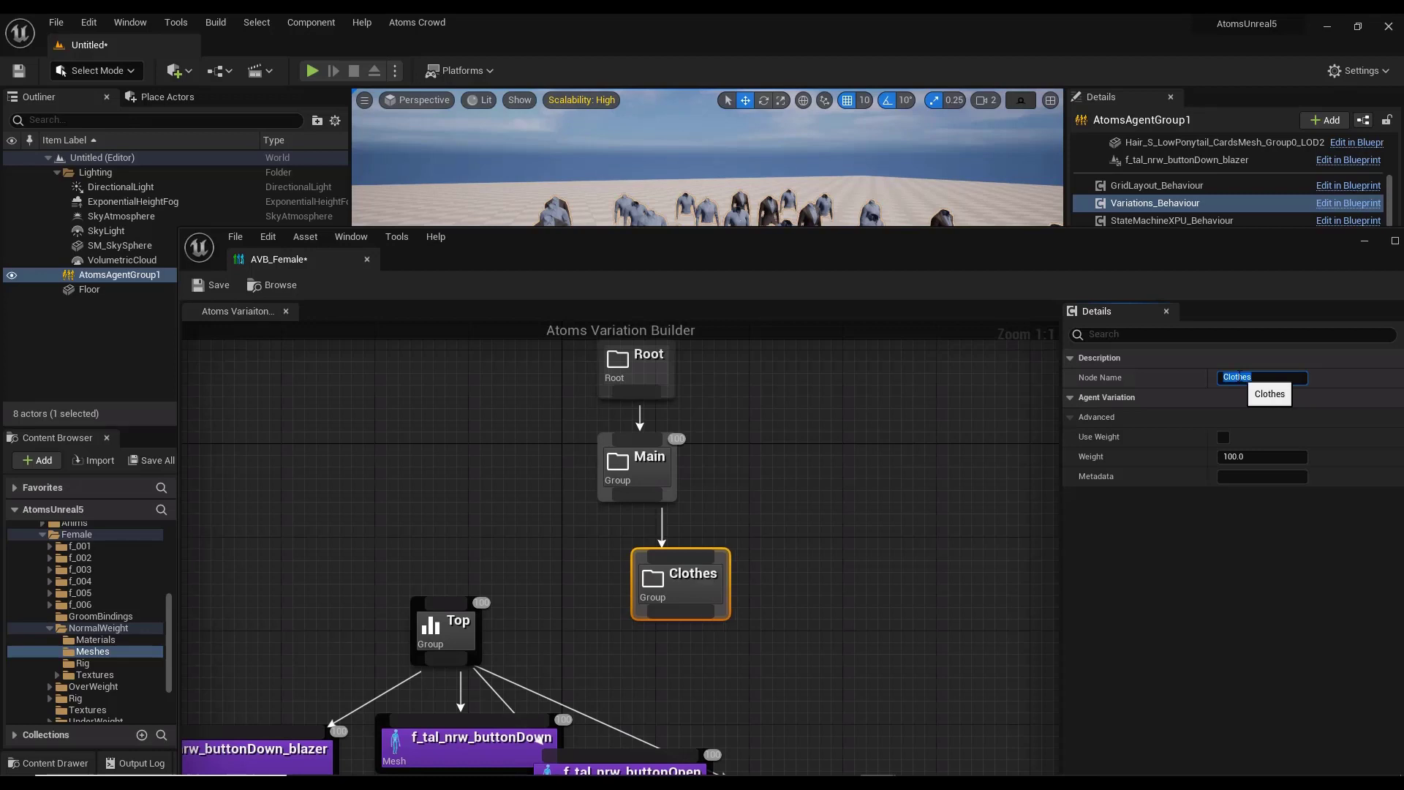
{"action": "left_click_drag", "start_coordinate": [682, 595], "coordinate": [446, 607]}
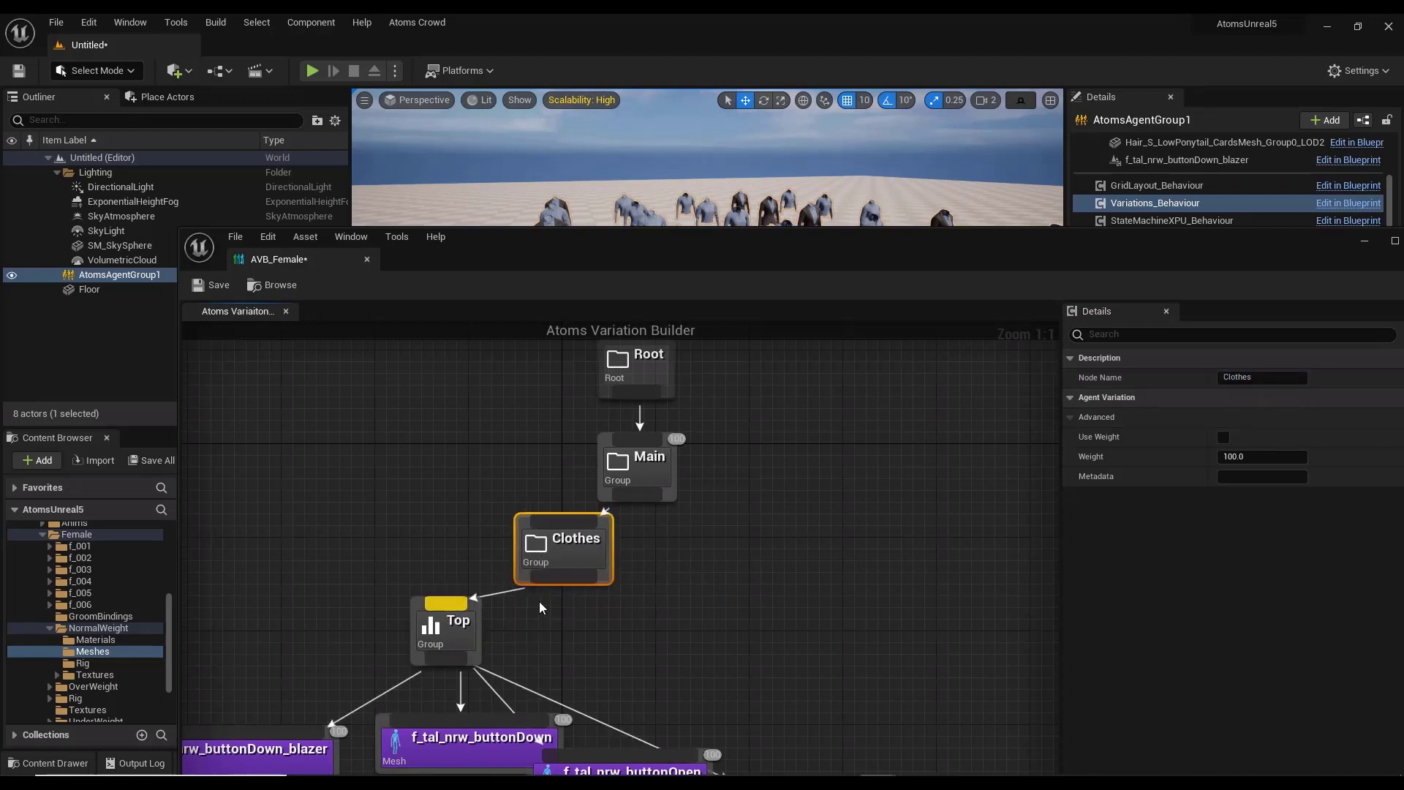
Add a second child group under Main and name it Shoes
{"action": "left_click_drag", "start_coordinate": [638, 499], "coordinate": [736, 572]}
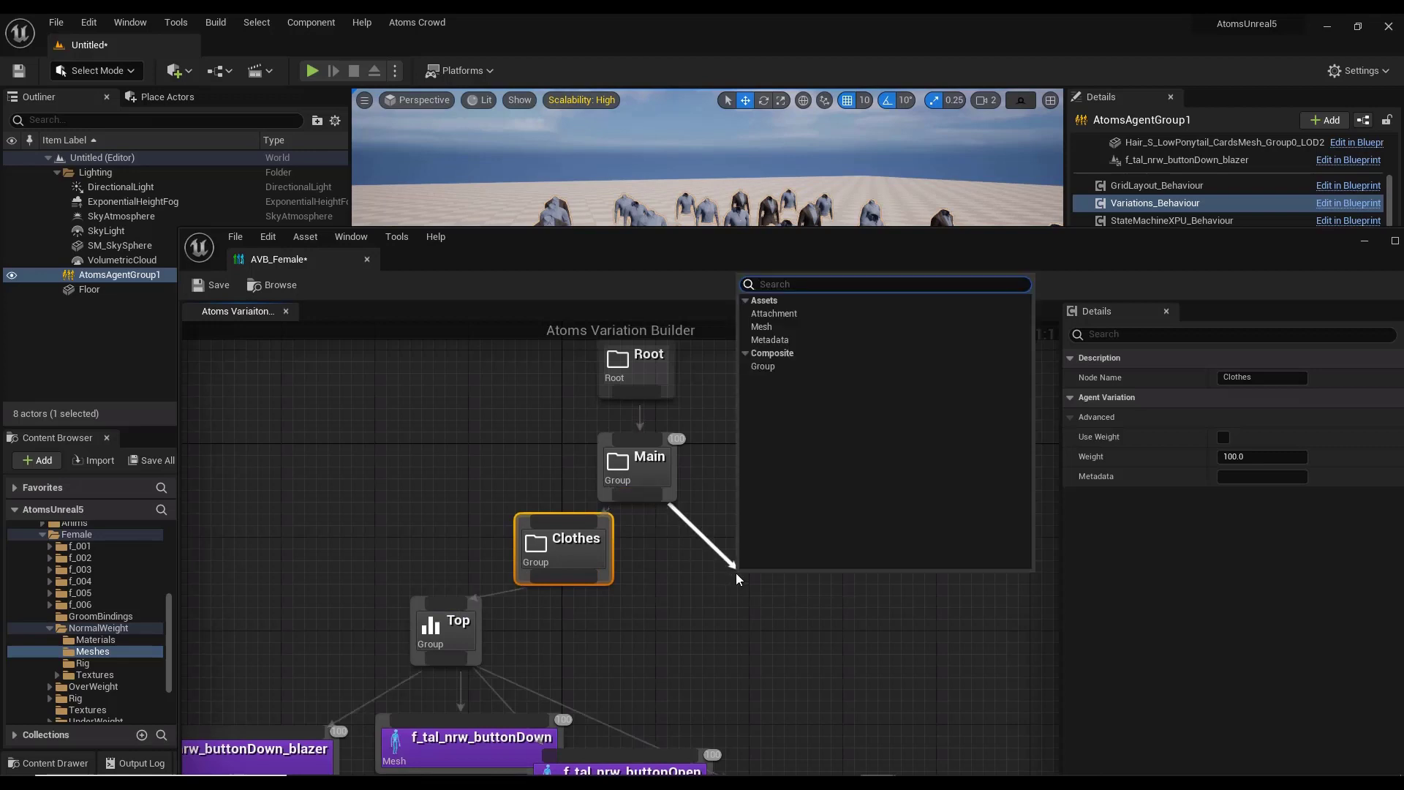
{"action": "left_click", "coordinate": [779, 367]}
{"action": "left_click_drag", "start_coordinate": [793, 599], "coordinate": [794, 576]}
{"action": "left_click", "coordinate": [1238, 377]}
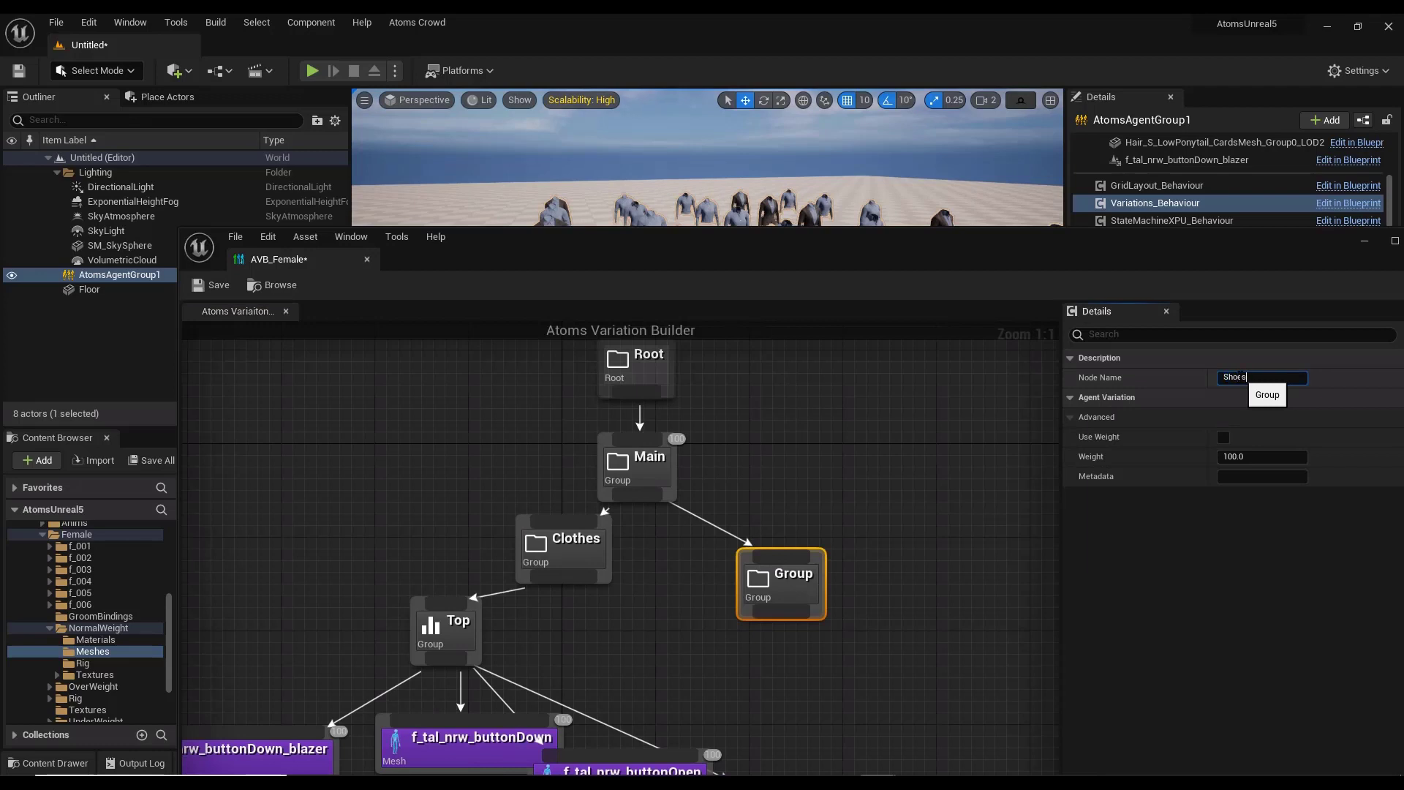
{"action": "key", "text": "Return"}
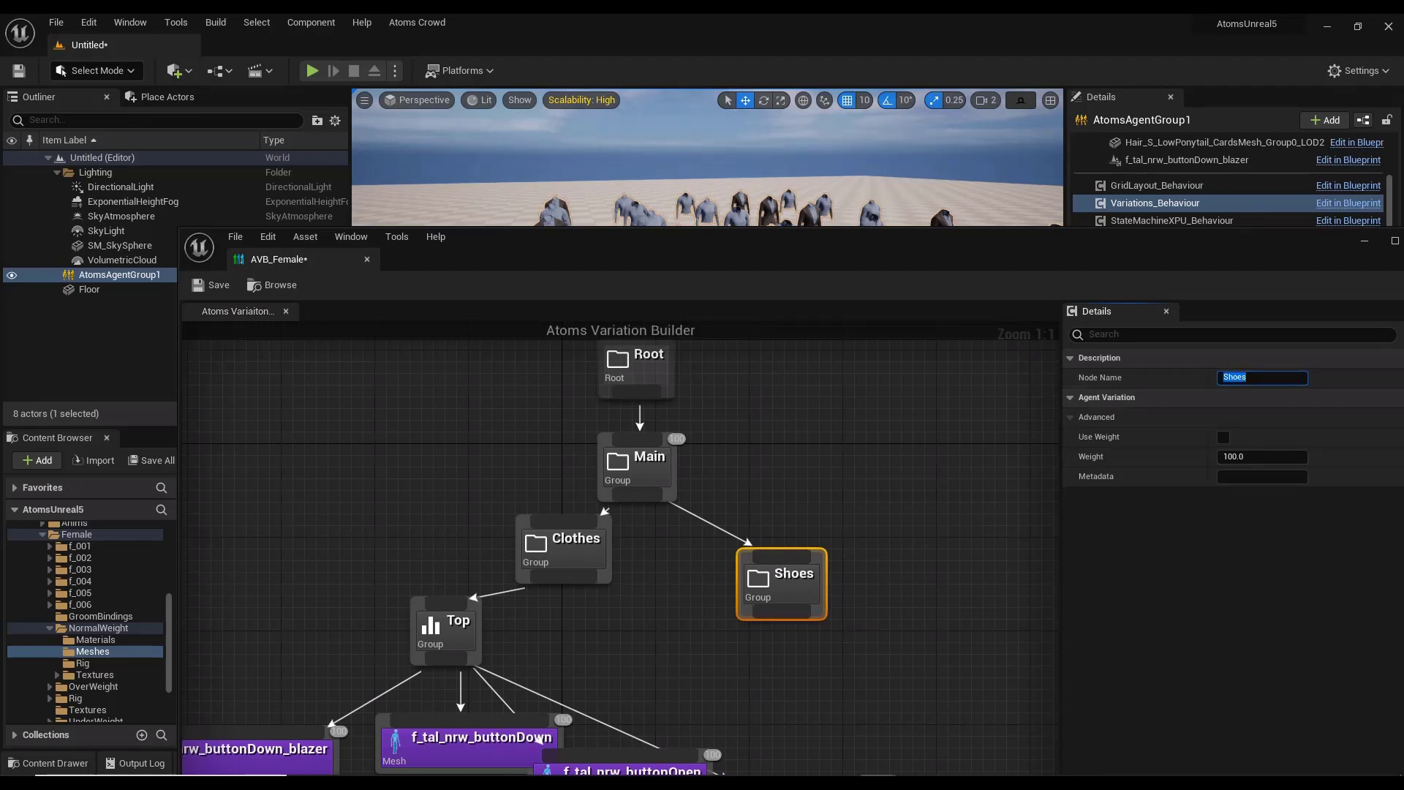
Add the f_tal_nrw_loafers and f_tal_nrw_oxfords skeletal meshes to the variation graph as mesh nodes
{"action": "right_click_drag", "start_coordinate": [772, 429], "coordinate": [839, 349]}
{"action": "left_click_drag", "start_coordinate": [1063, 251], "coordinate": [419, 603]}
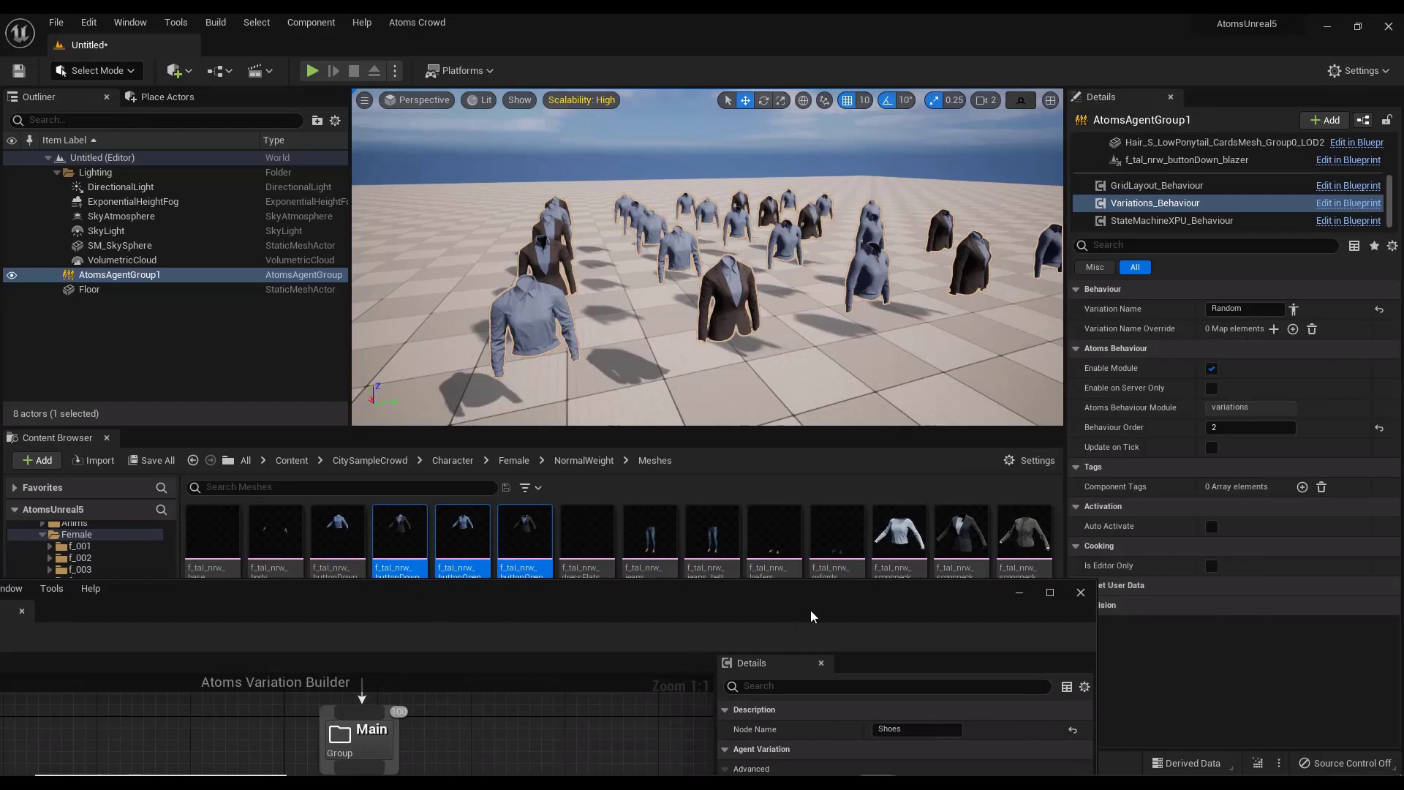
{"action": "left_click_drag", "start_coordinate": [757, 598], "coordinate": [629, 757]}
{"action": "left_click", "coordinate": [823, 548], "text": "ctrl"}
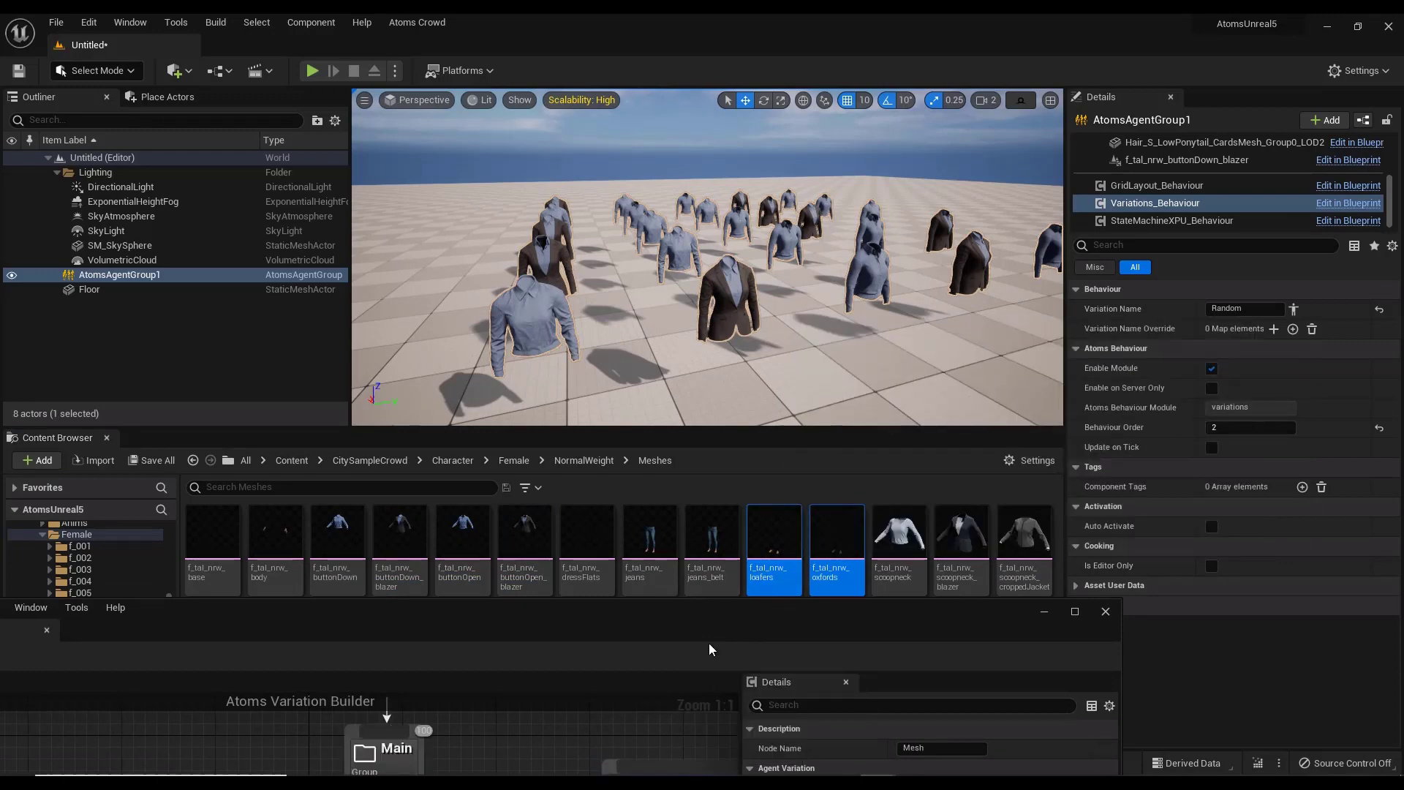
{"action": "left_click_drag", "start_coordinate": [728, 619], "coordinate": [1036, 192]}
{"action": "scroll", "coordinate": [968, 510], "scroll_direction": "down", "scroll_amount": 1}
{"action": "right_click_drag", "start_coordinate": [968, 511], "coordinate": [759, 529]}
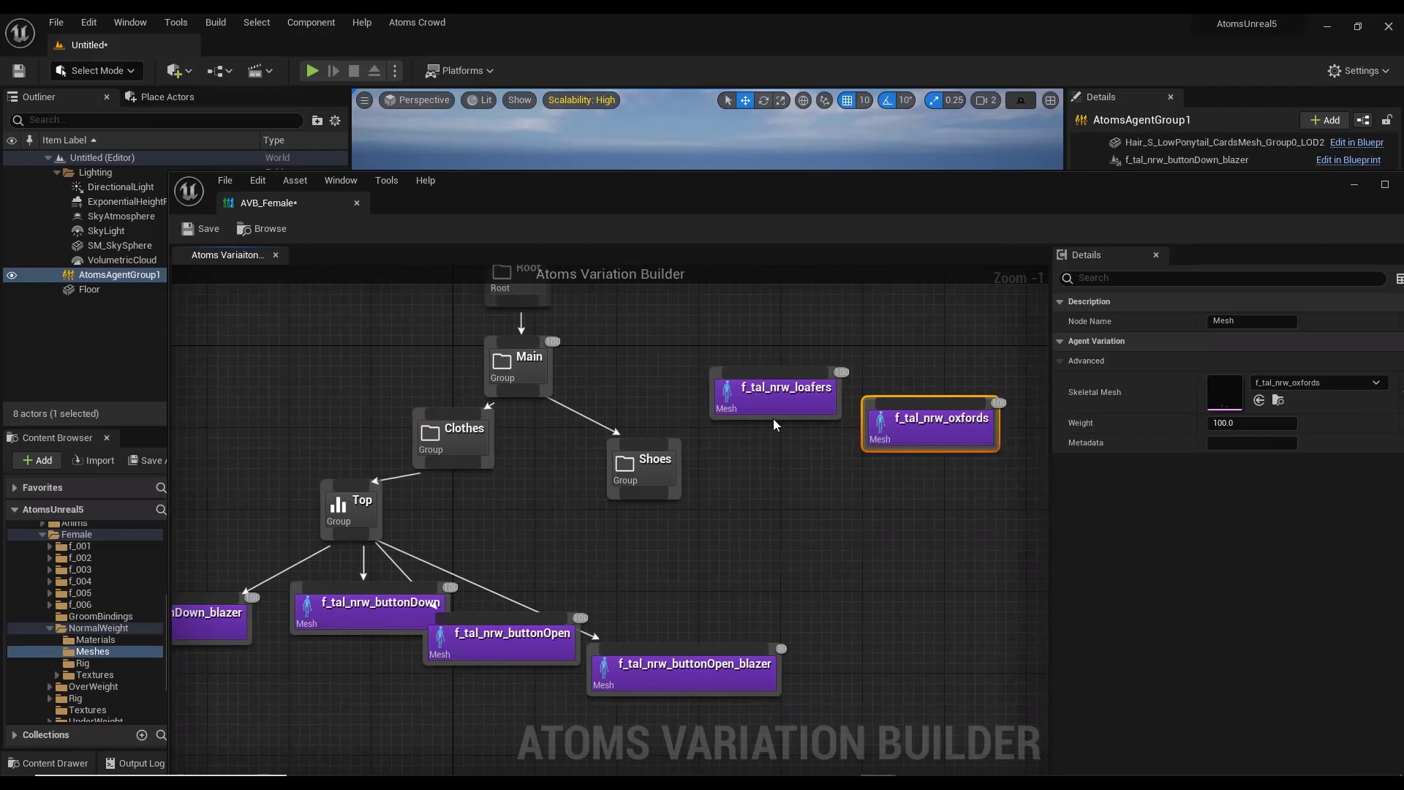
Place the loafers and oxfords mesh nodes below the Shoes group and link Shoes to both
{"action": "left_click", "coordinate": [774, 418], "text": "ctrl"}
{"action": "left_click_drag", "start_coordinate": [774, 418], "coordinate": [581, 570]}
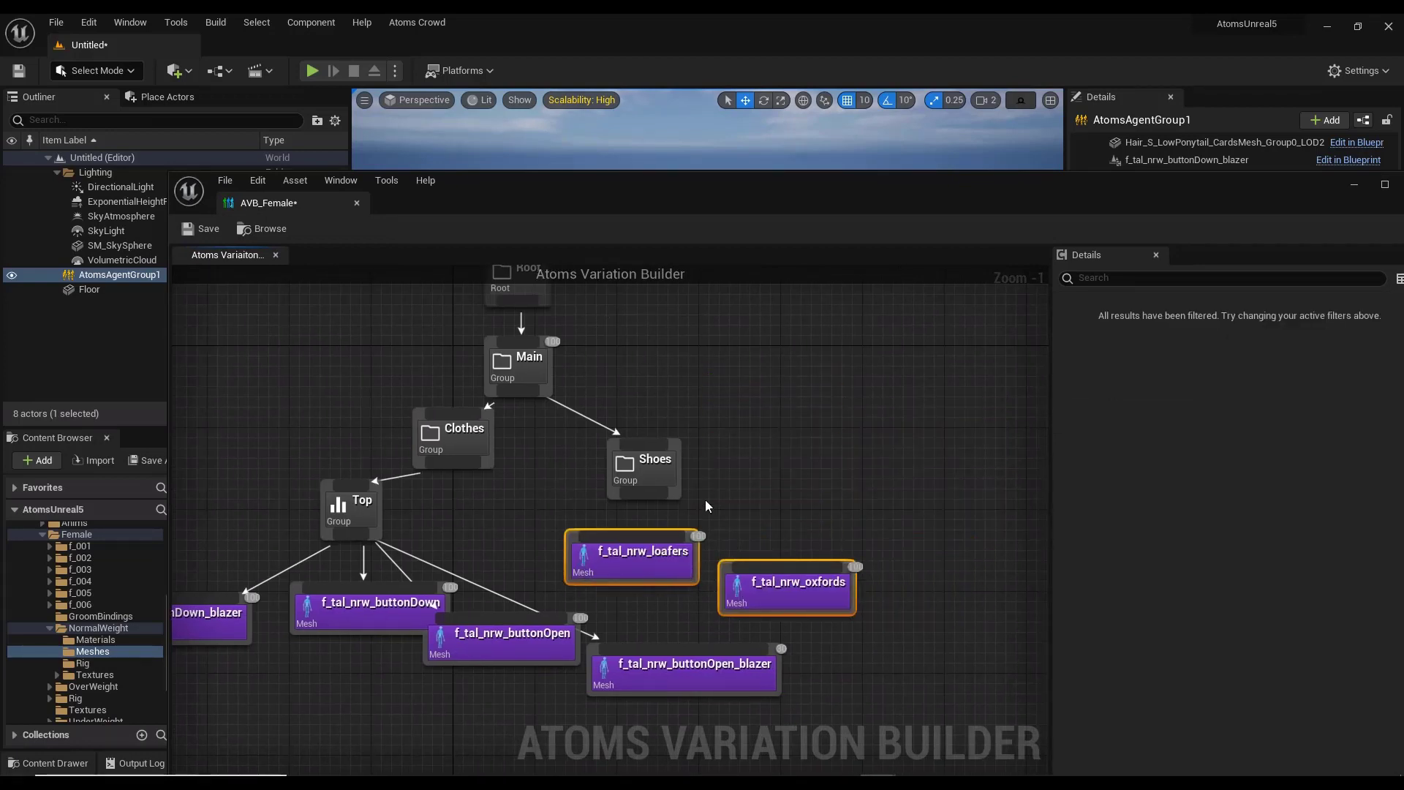
{"action": "left_click", "coordinate": [703, 493]}
{"action": "left_click_drag", "start_coordinate": [644, 498], "coordinate": [766, 560]}
Enable Use Weight on the Shoes group
{"action": "left_click", "coordinate": [679, 484]}
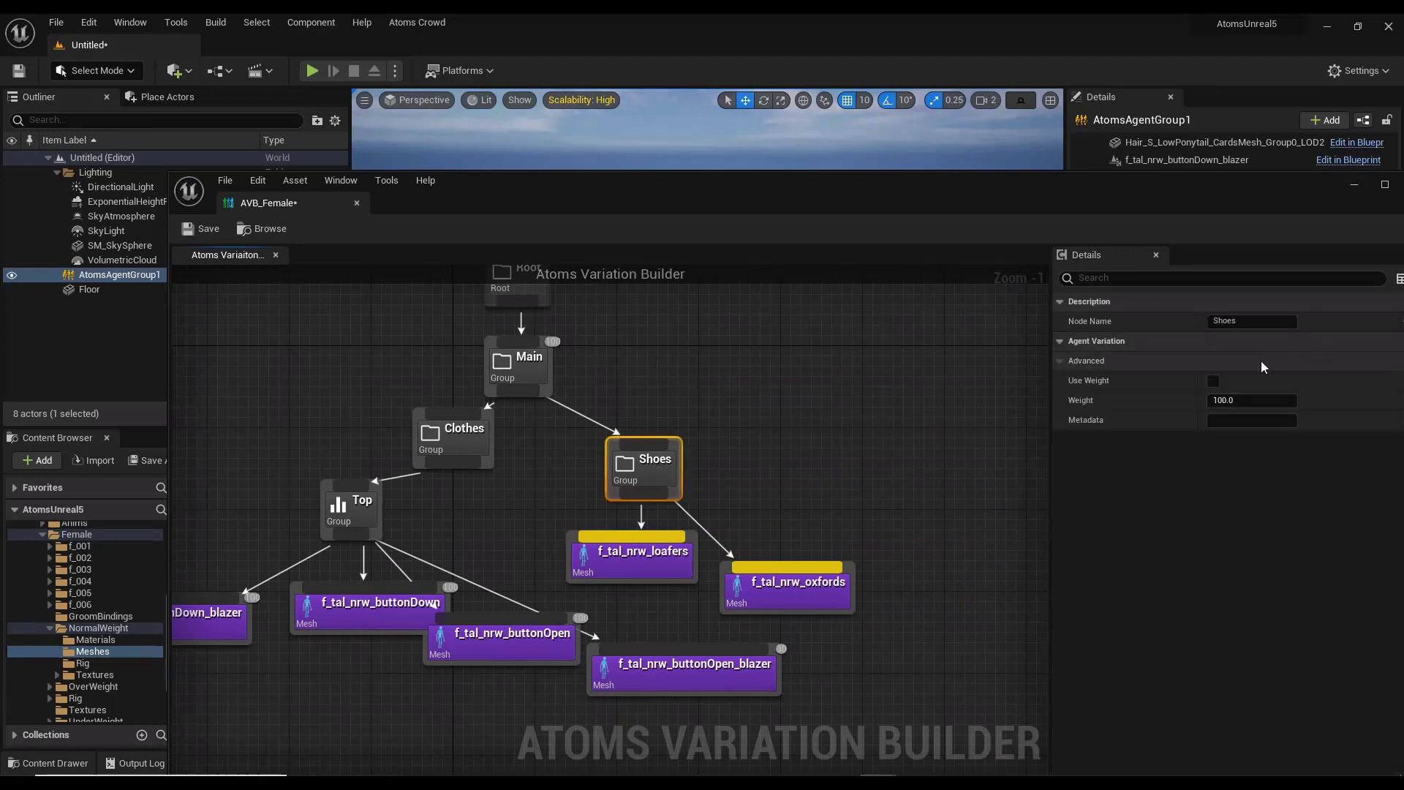
{"action": "left_click", "coordinate": [1212, 380]}
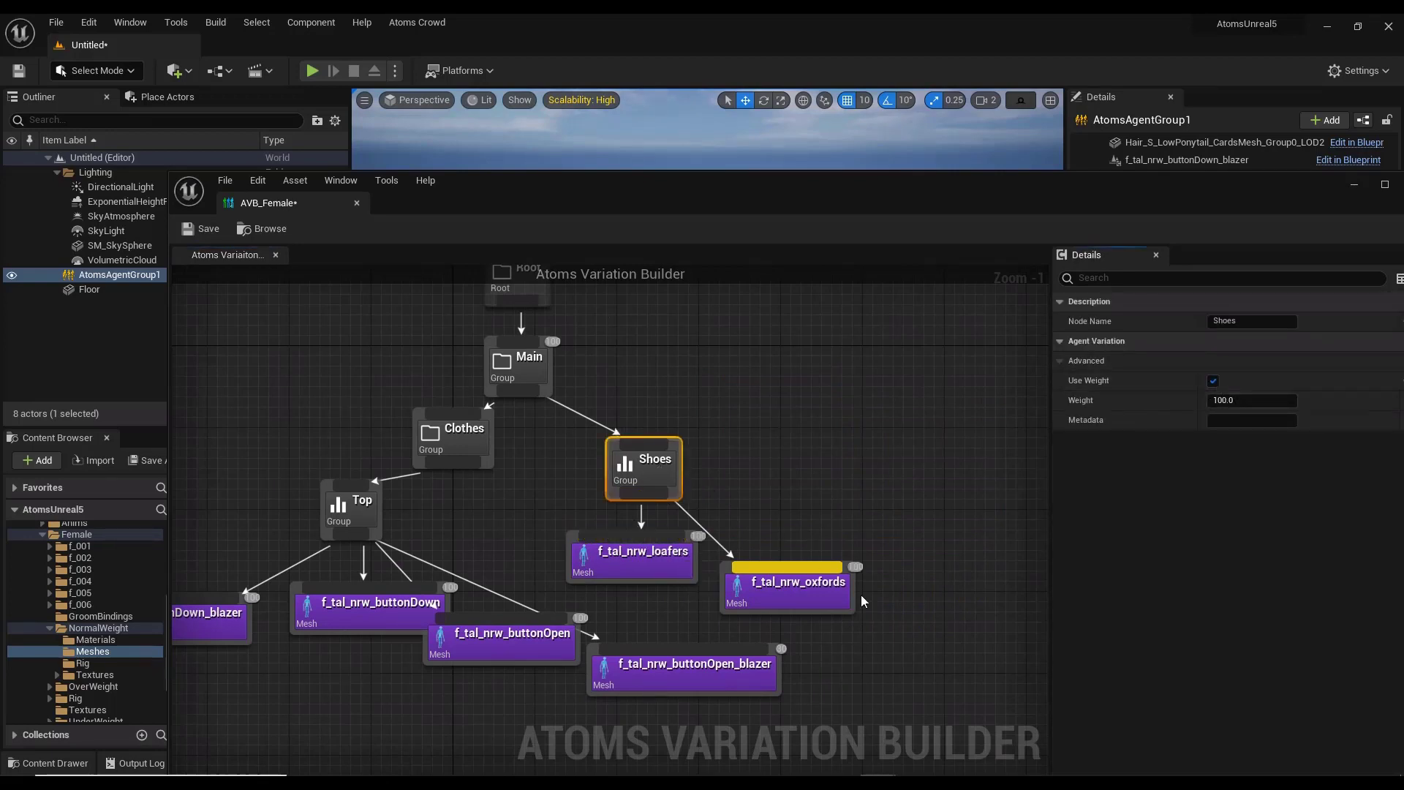
{"action": "left_click_drag", "start_coordinate": [917, 621], "coordinate": [599, 350]}
{"action": "left_click", "coordinate": [600, 350]}
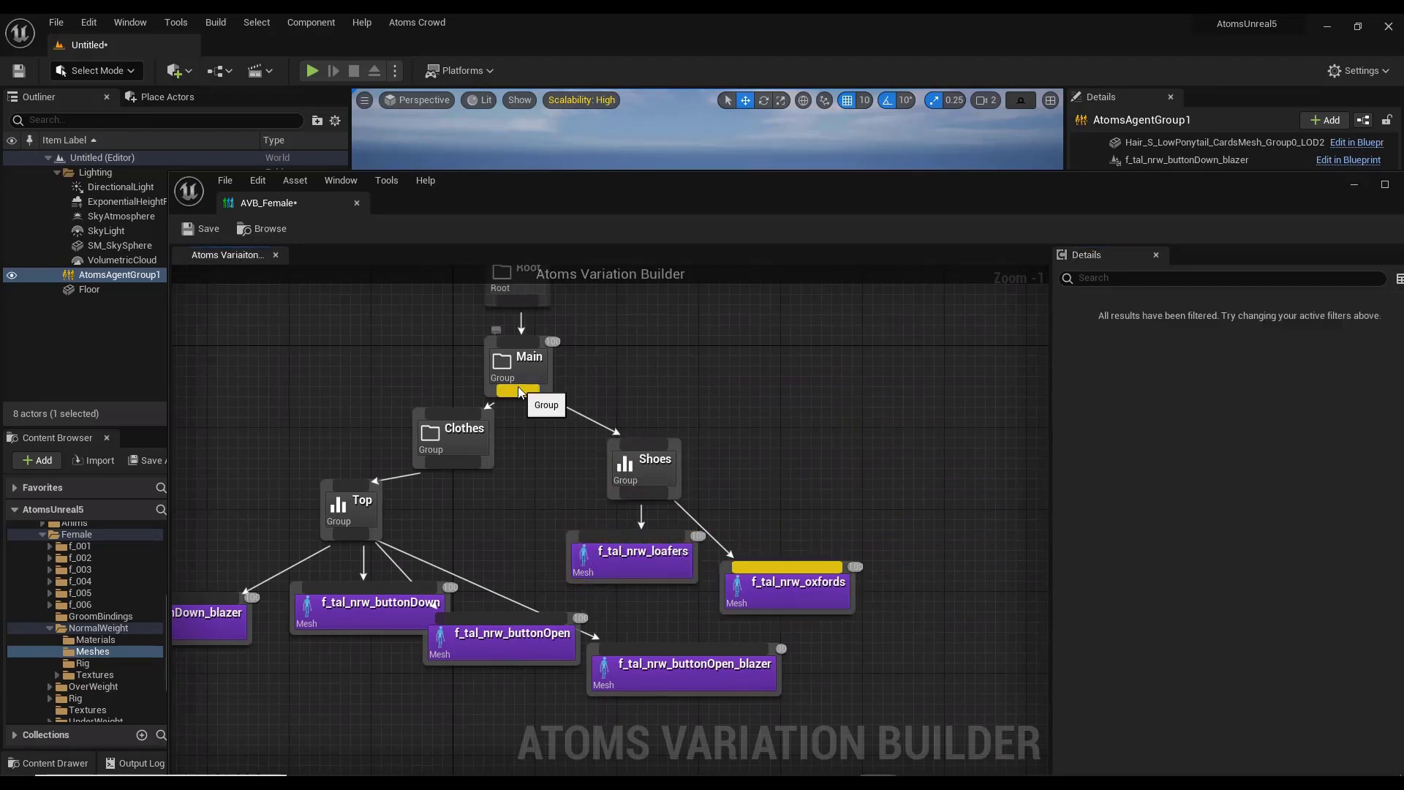
Add the f_tal_nrw_body skeletal mesh to the variation graph as a mesh node beside the shoe meshes
{"action": "left_click_drag", "start_coordinate": [706, 195], "coordinate": [988, 196]}
{"action": "left_click_drag", "start_coordinate": [252, 580], "coordinate": [1154, 484]}
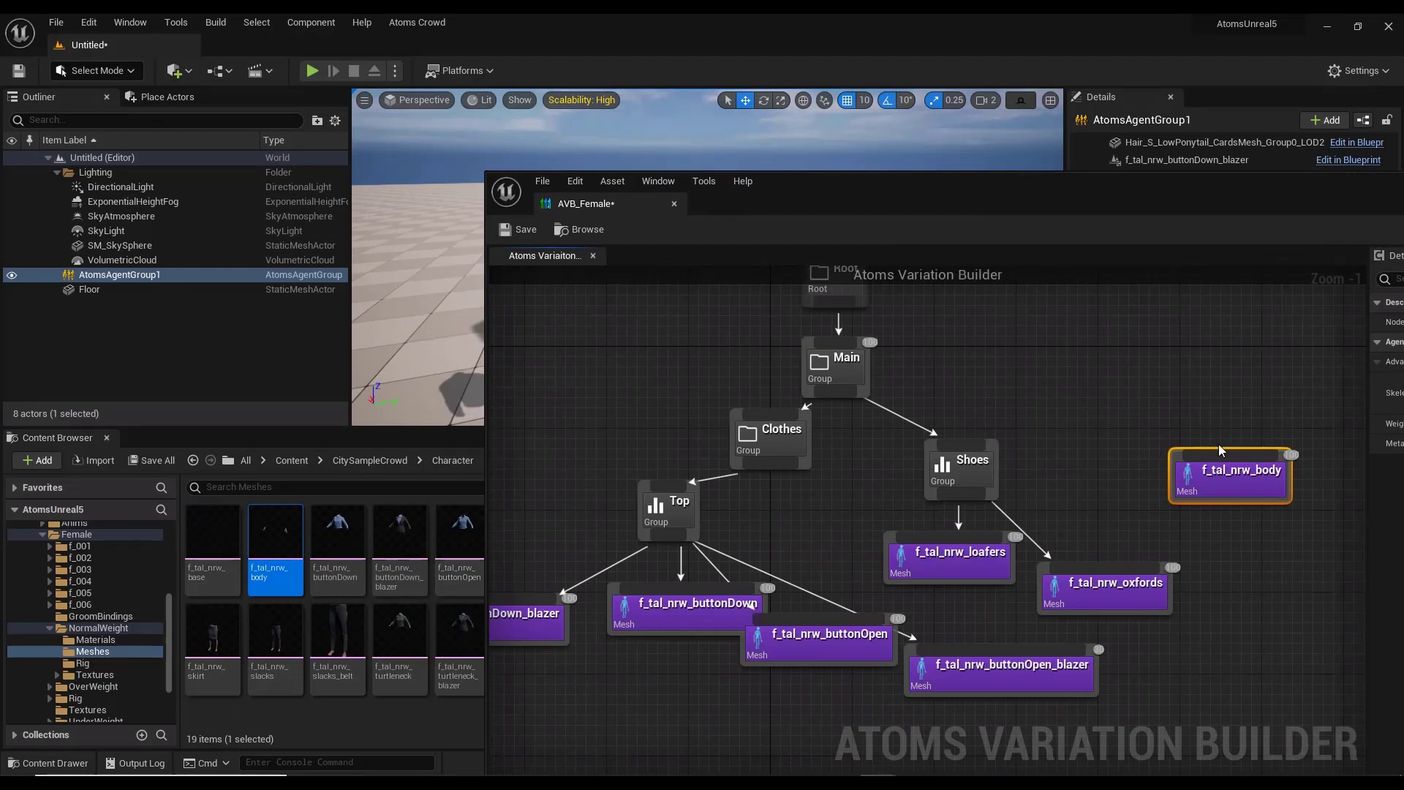
{"action": "left_click_drag", "start_coordinate": [1121, 191], "coordinate": [899, 181]}
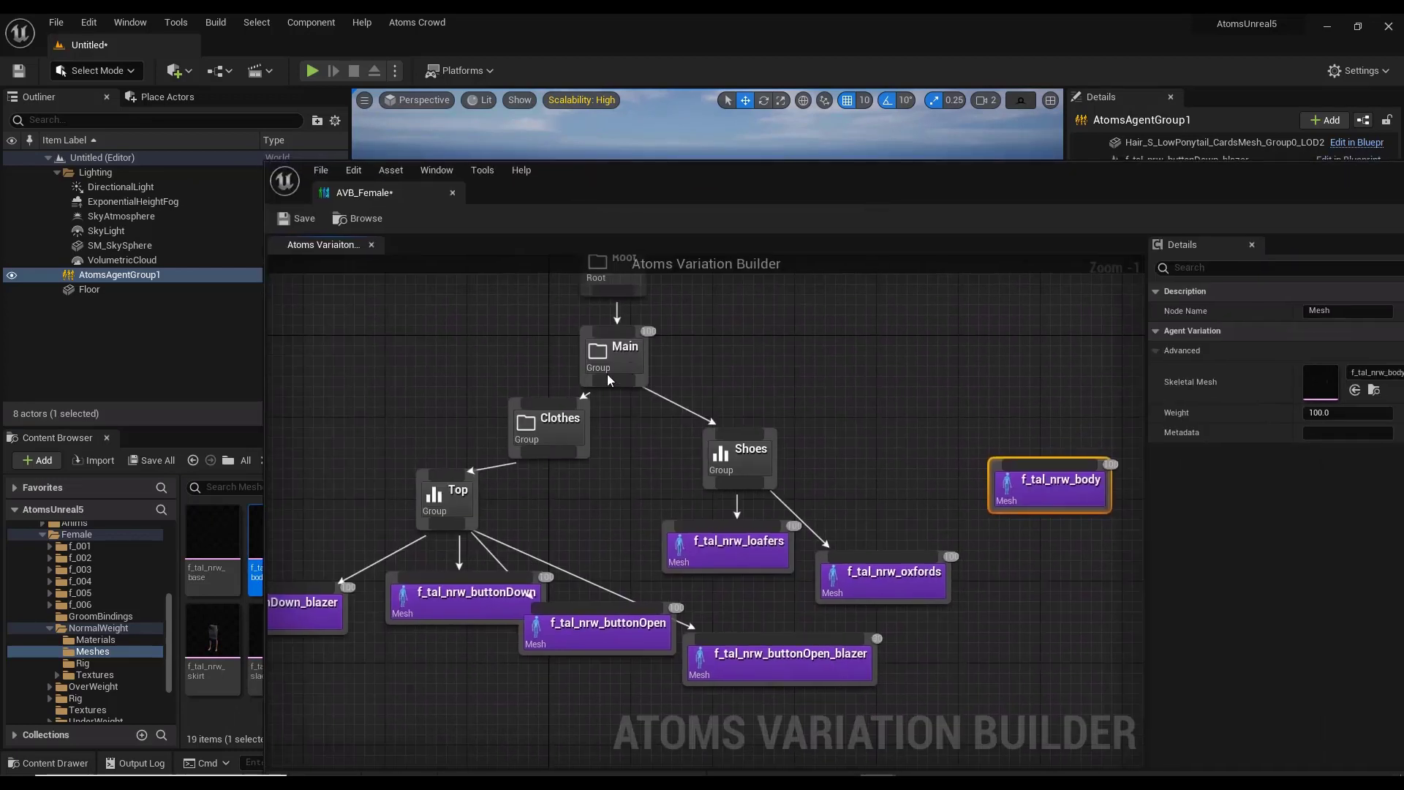
Add a child group under Main, above the f_tal_nrw_body mesh, and name it Body
{"action": "left_click_drag", "start_coordinate": [644, 381], "coordinate": [917, 383]}
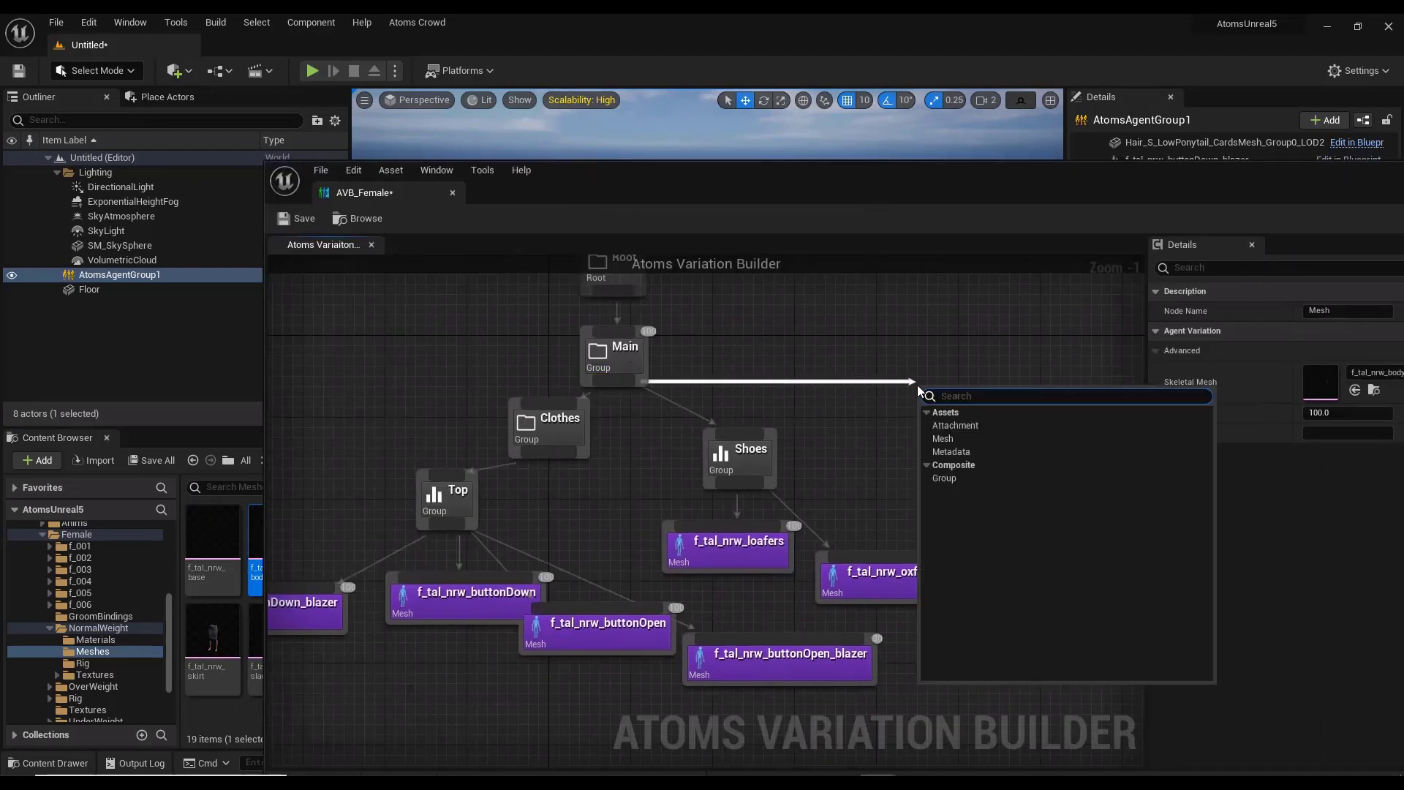
{"action": "type", "text": "grou"}
{"action": "key", "text": "Return"}
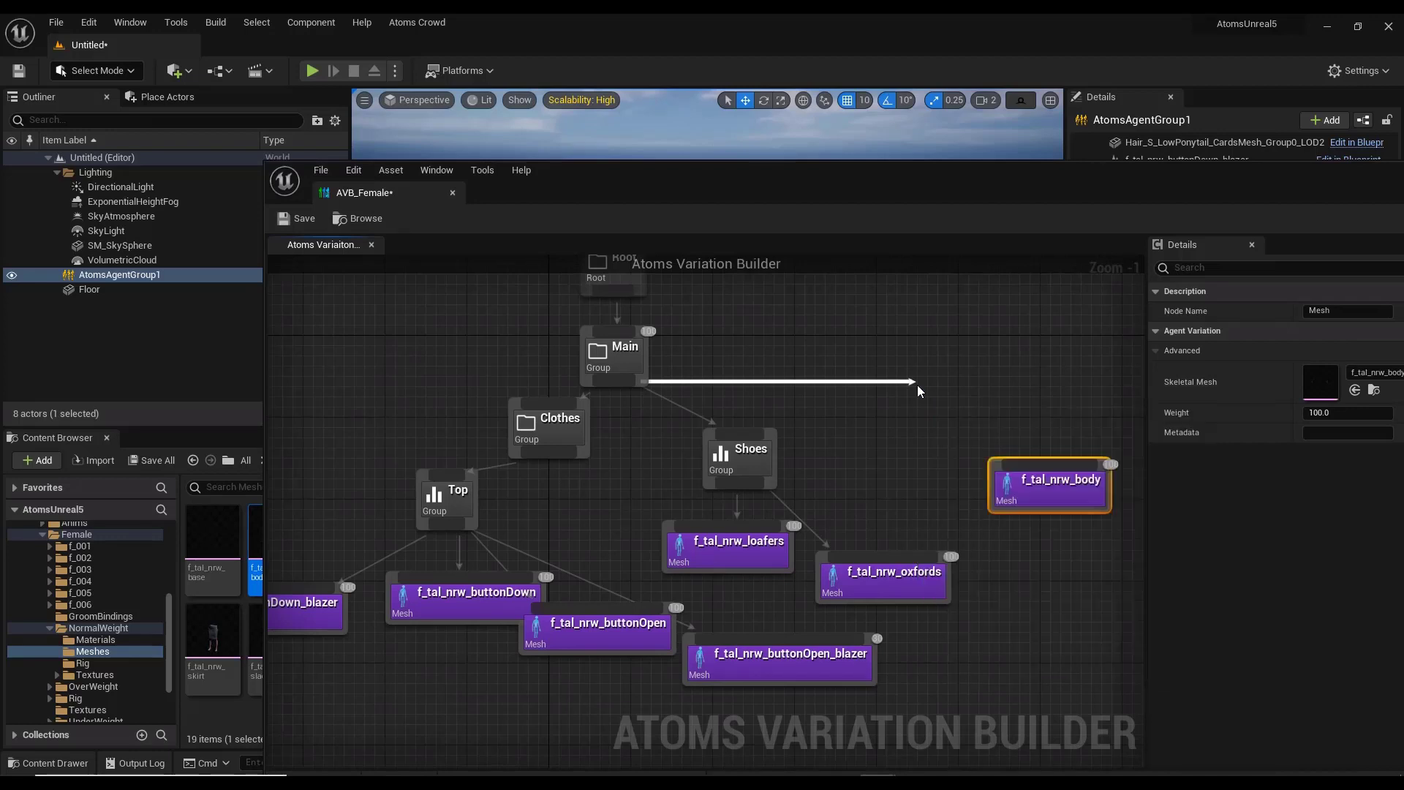
{"action": "left_click_drag", "start_coordinate": [1008, 182], "coordinate": [870, 178]}
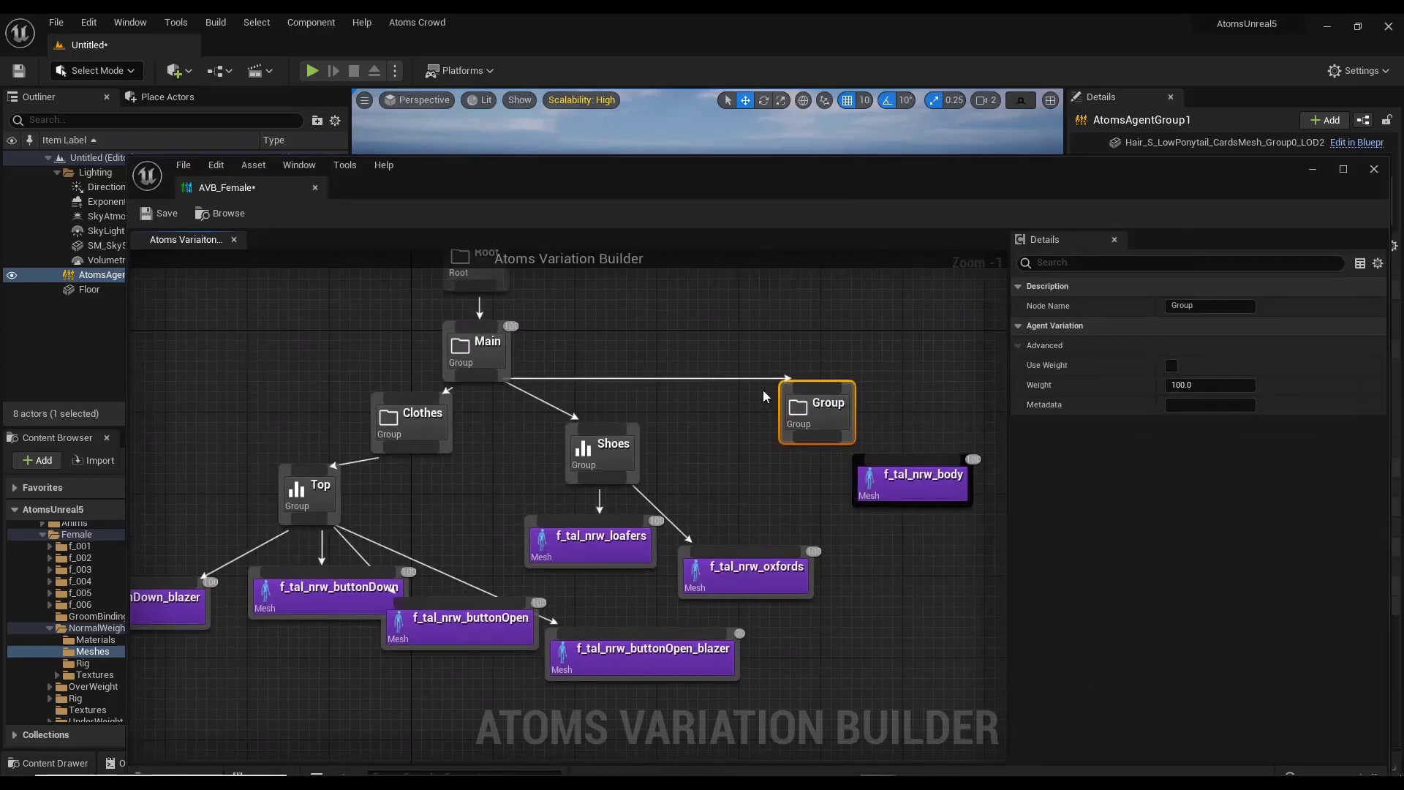
{"action": "left_click", "coordinate": [1182, 305]}
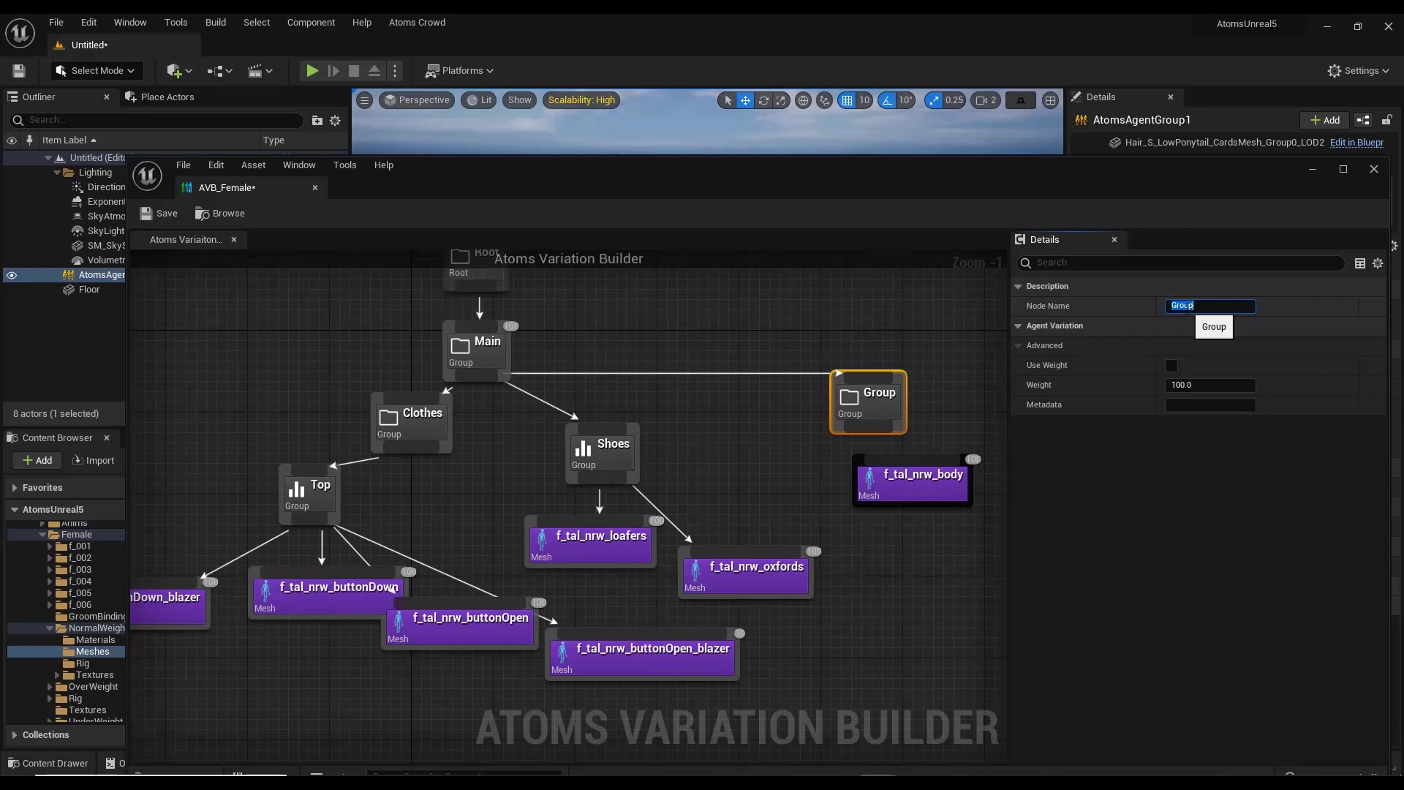
{"action": "key", "text": "Return"}
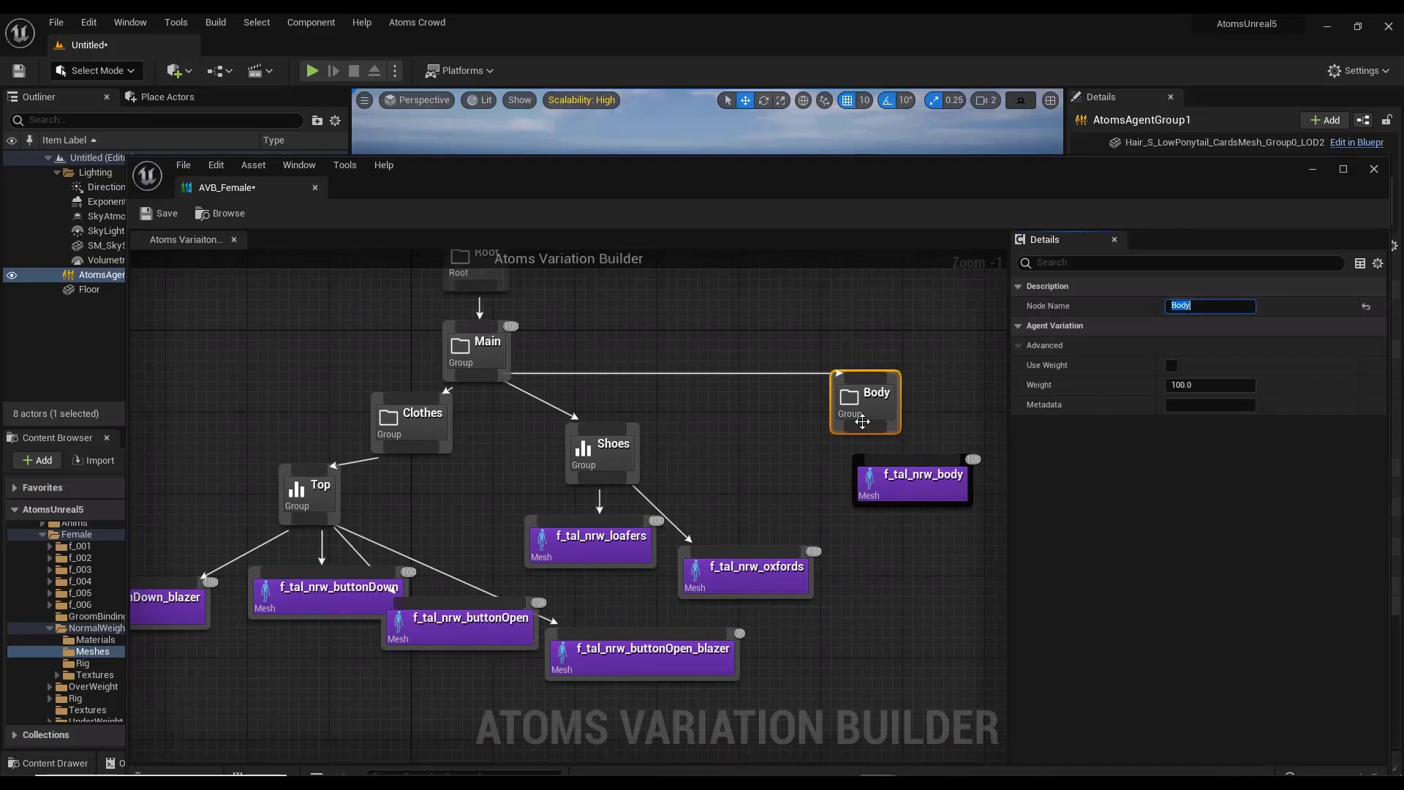
Link the Body group to the f_tal_nrw_body mesh and add a child group named Faces under Body
{"action": "left_click_drag", "start_coordinate": [870, 431], "coordinate": [1006, 512]}
{"action": "left_click_drag", "start_coordinate": [830, 471], "coordinate": [830, 496]}
{"action": "type", "text": "group"}
{"action": "key", "text": "Return"}
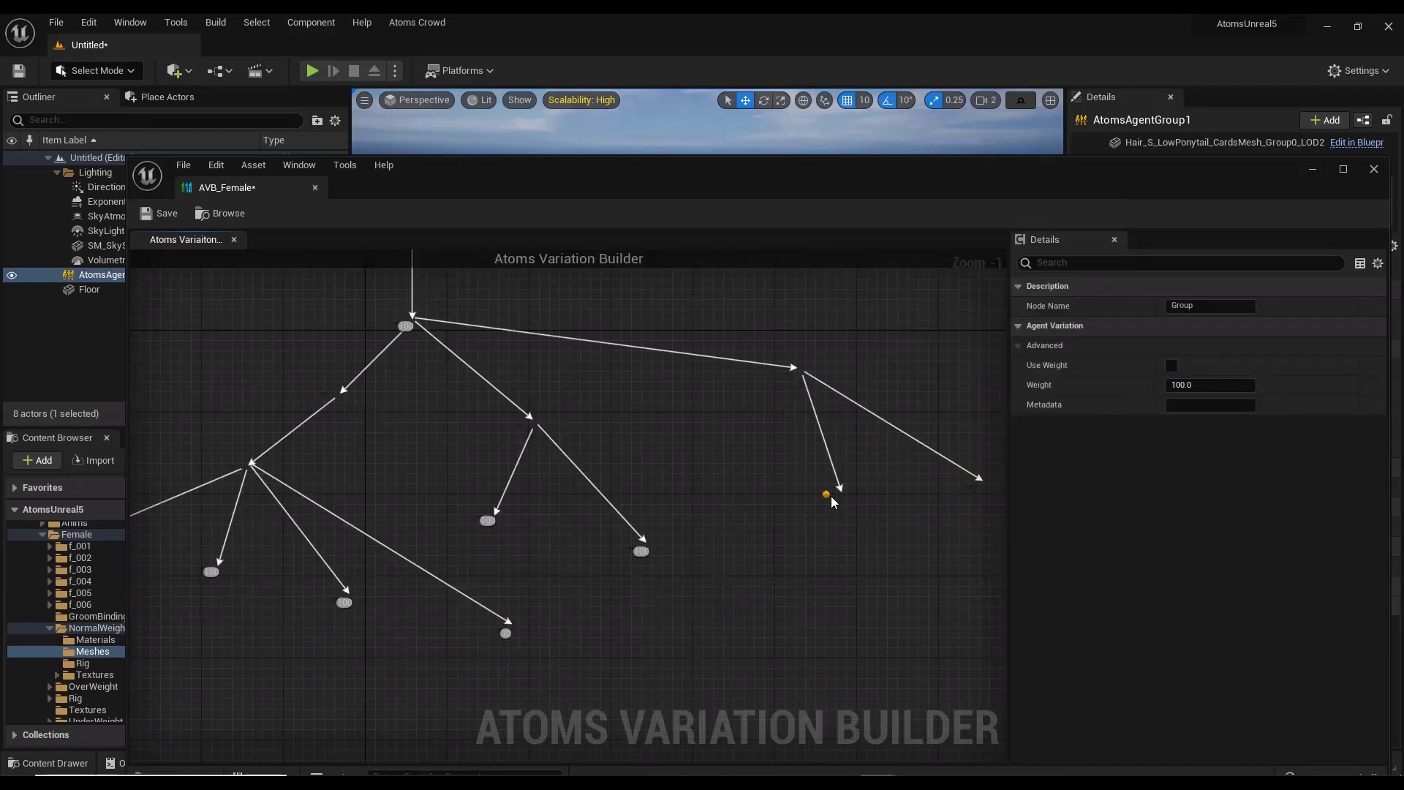
{"action": "left_click", "coordinate": [1207, 306]}
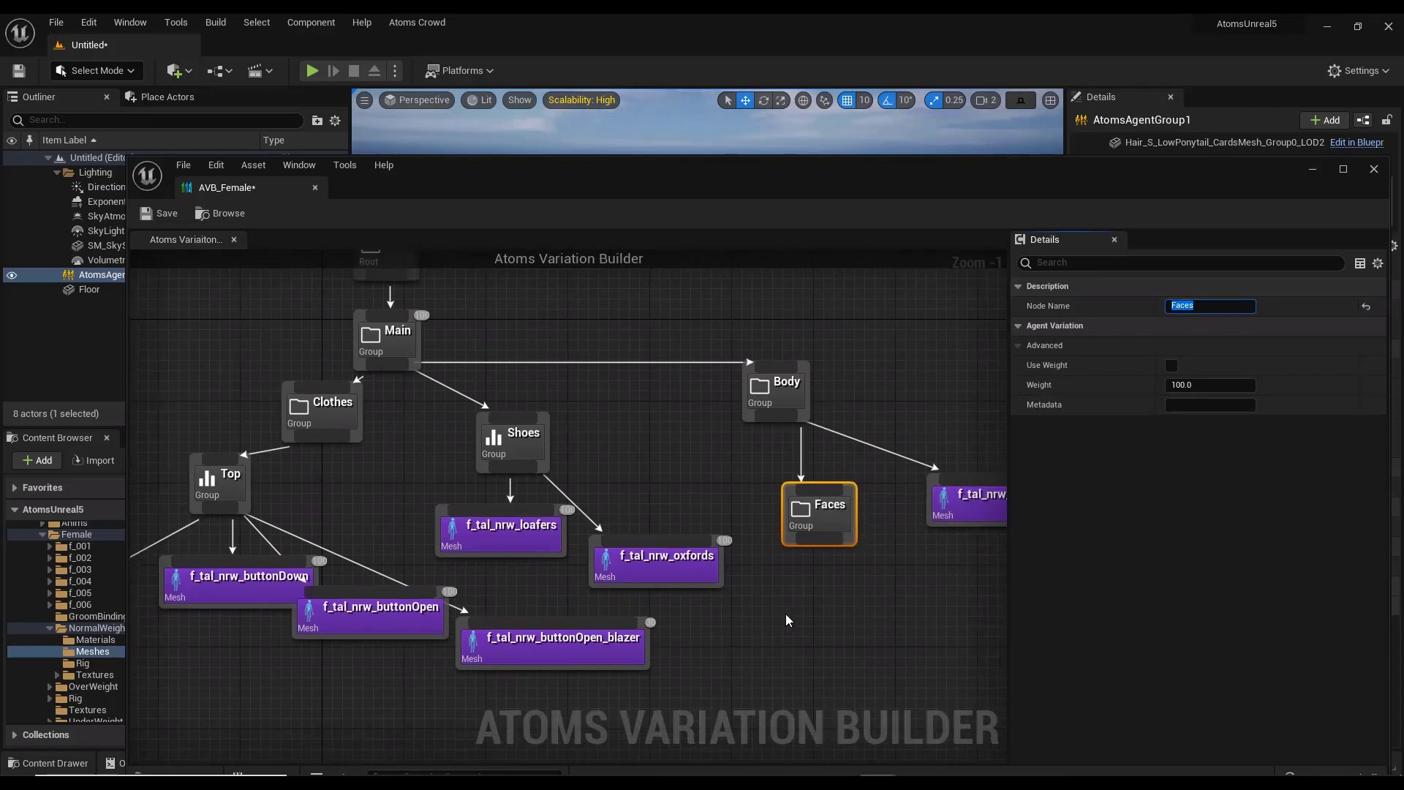
Move the Clothes group outward, clear of the Top group, and add a new child group under Clothes
{"action": "right_click_drag", "start_coordinate": [723, 633], "coordinate": [959, 557]}
{"action": "right_click_drag", "start_coordinate": [548, 453], "coordinate": [713, 550]}
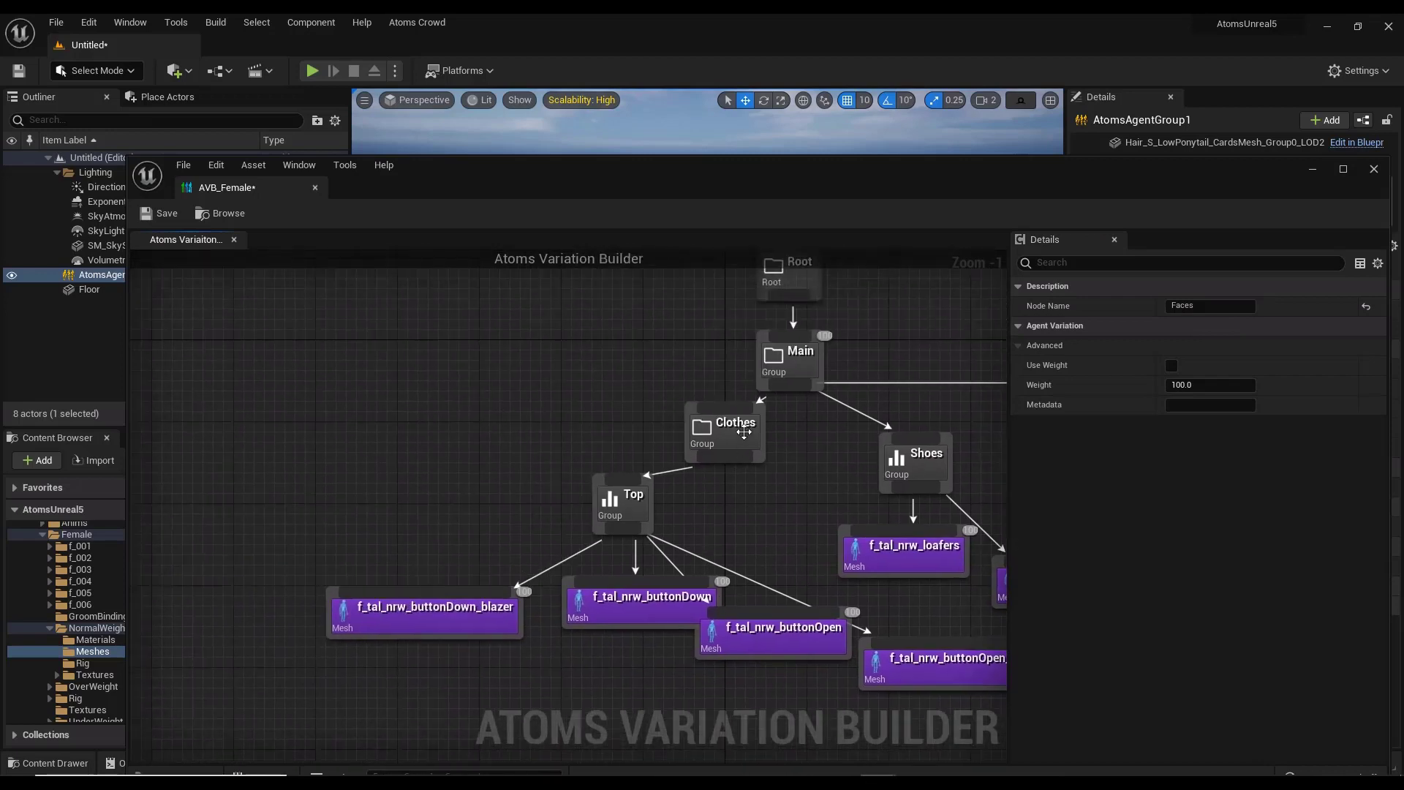
{"action": "left_click_drag", "start_coordinate": [744, 432], "coordinate": [562, 412]}
{"action": "right_click_drag", "start_coordinate": [562, 411], "coordinate": [862, 501]}
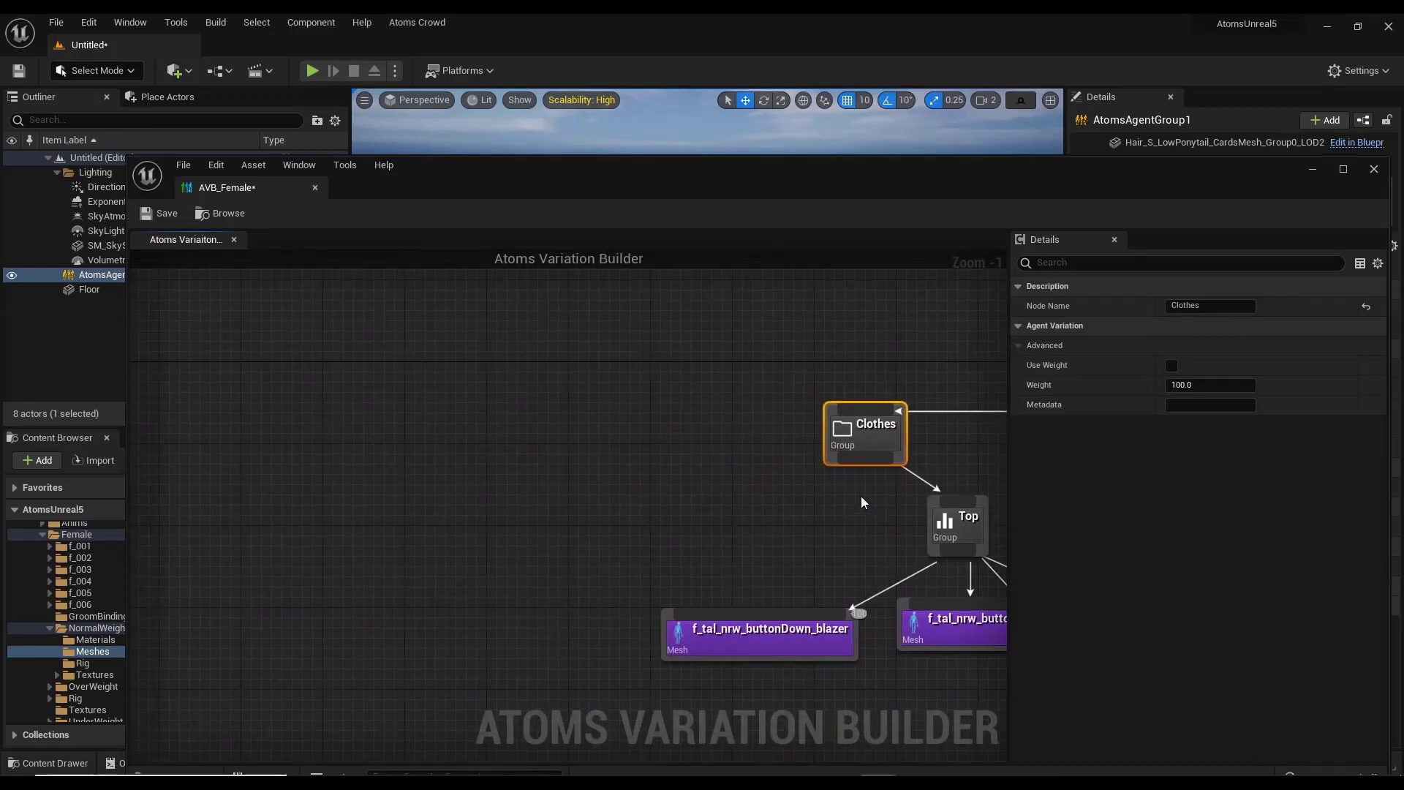
{"action": "left_click_drag", "start_coordinate": [865, 458], "coordinate": [480, 505]}
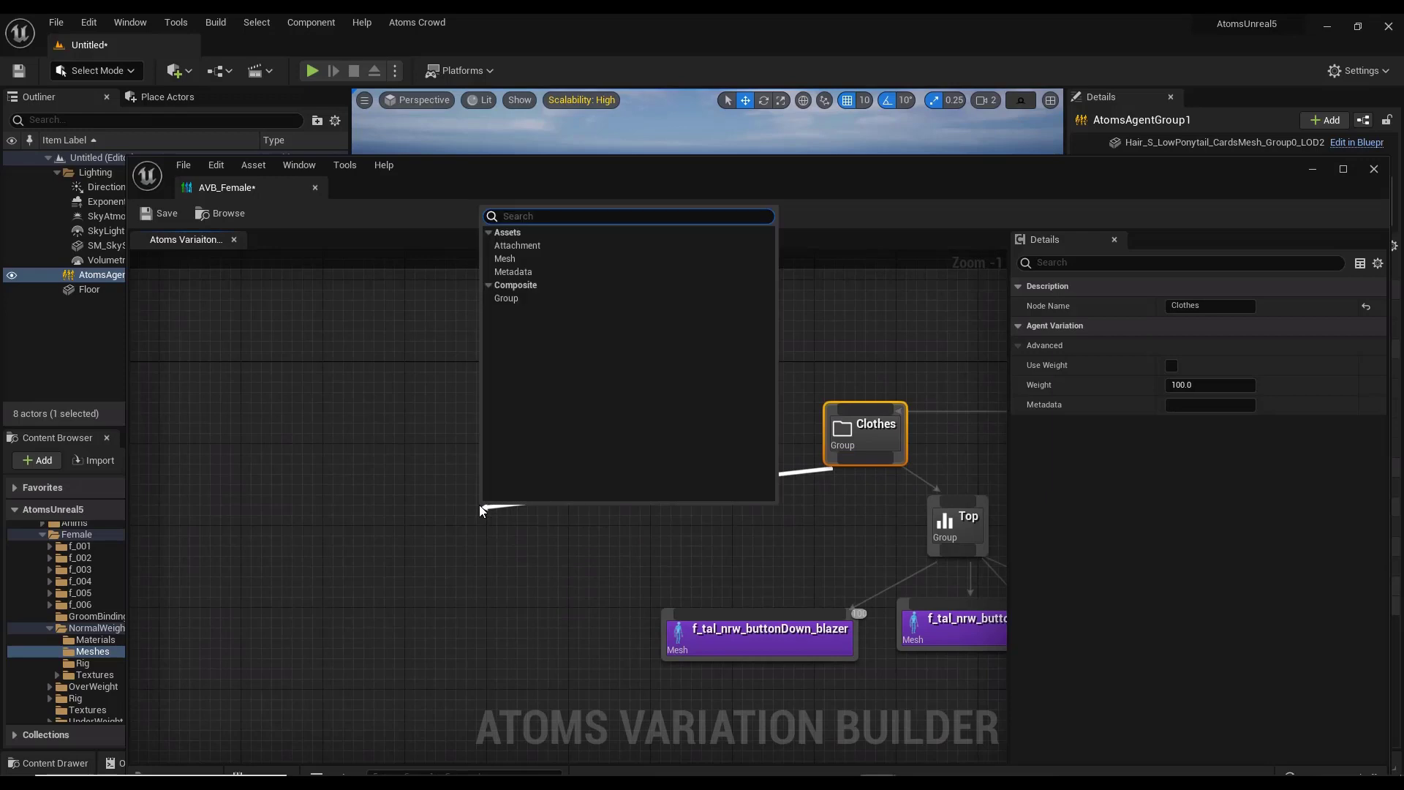
{"action": "type", "text": "group"}
{"action": "key", "text": "Return"}
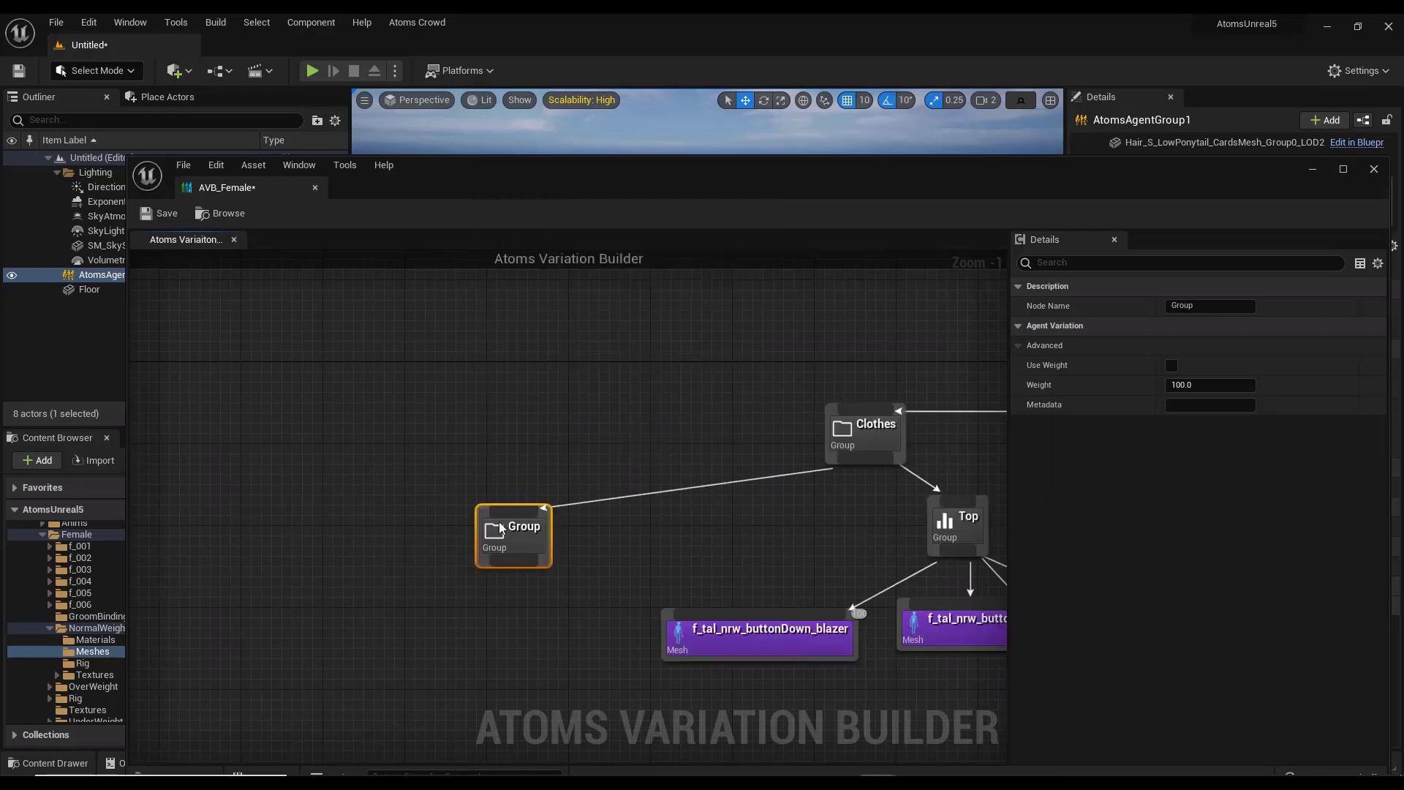
Name the new child group under Clothes as Pants
{"action": "left_click", "coordinate": [1200, 305]}
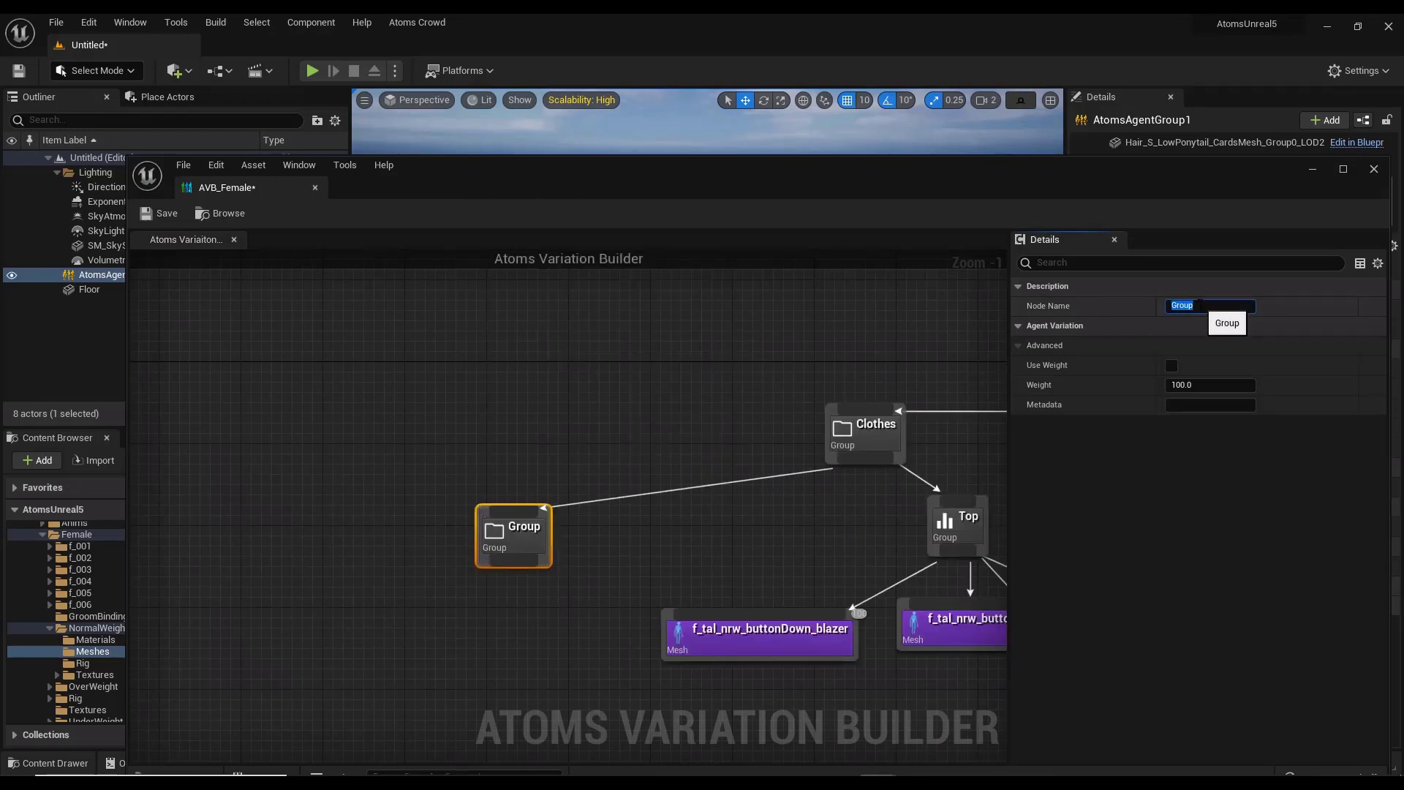
{"action": "type", "text": "Bottom"}
{"action": "key", "text": "Return"}
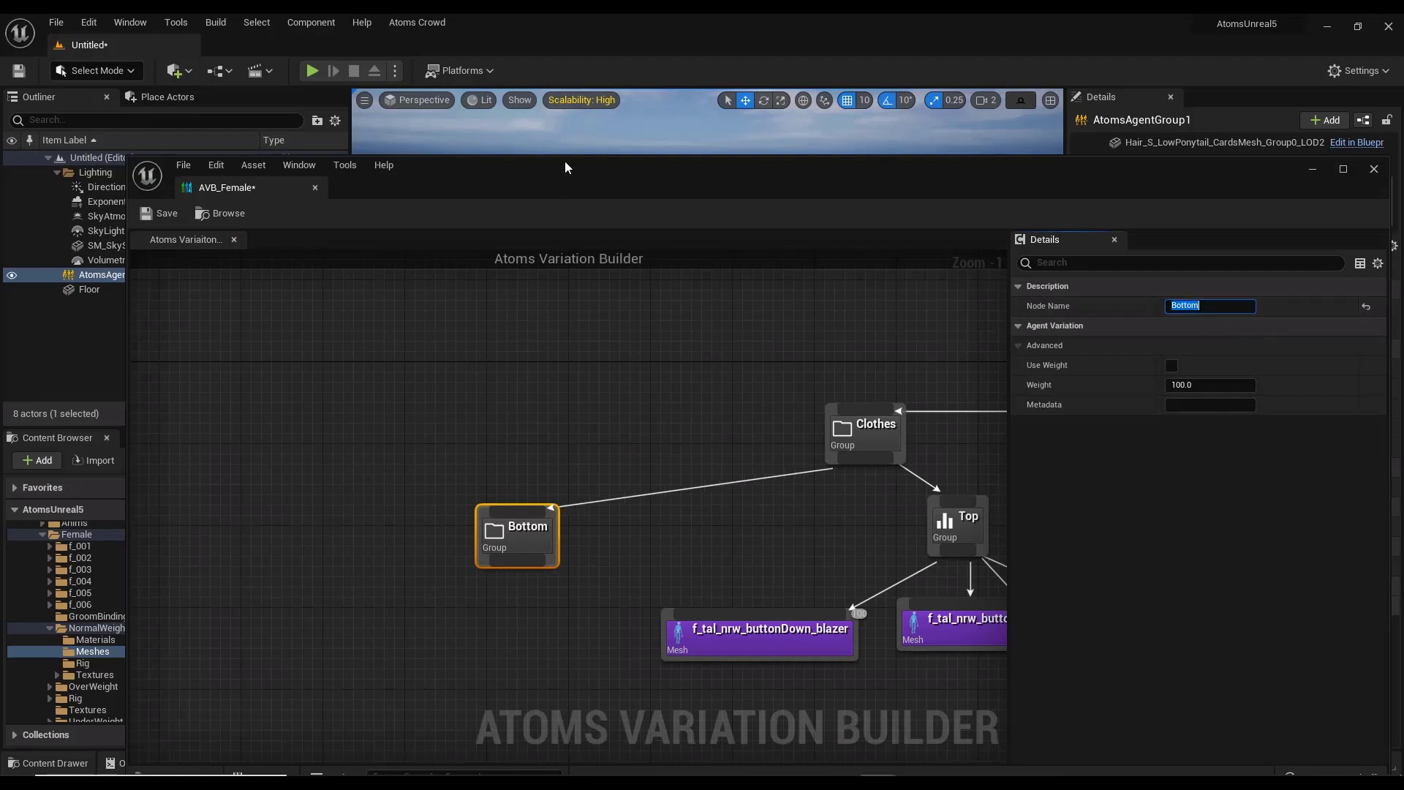
{"action": "left_click", "coordinate": [1185, 305]}
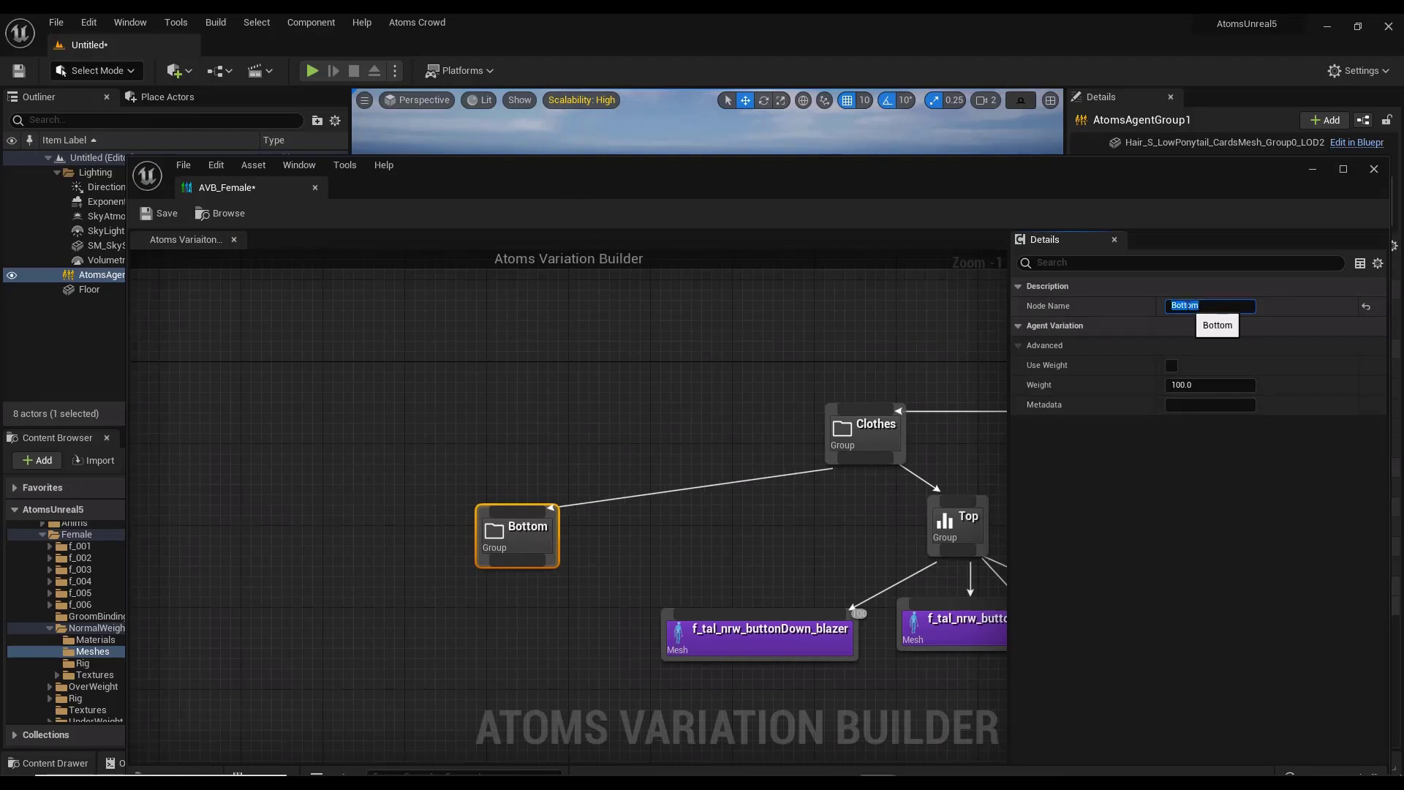
{"action": "key", "text": "Return"}
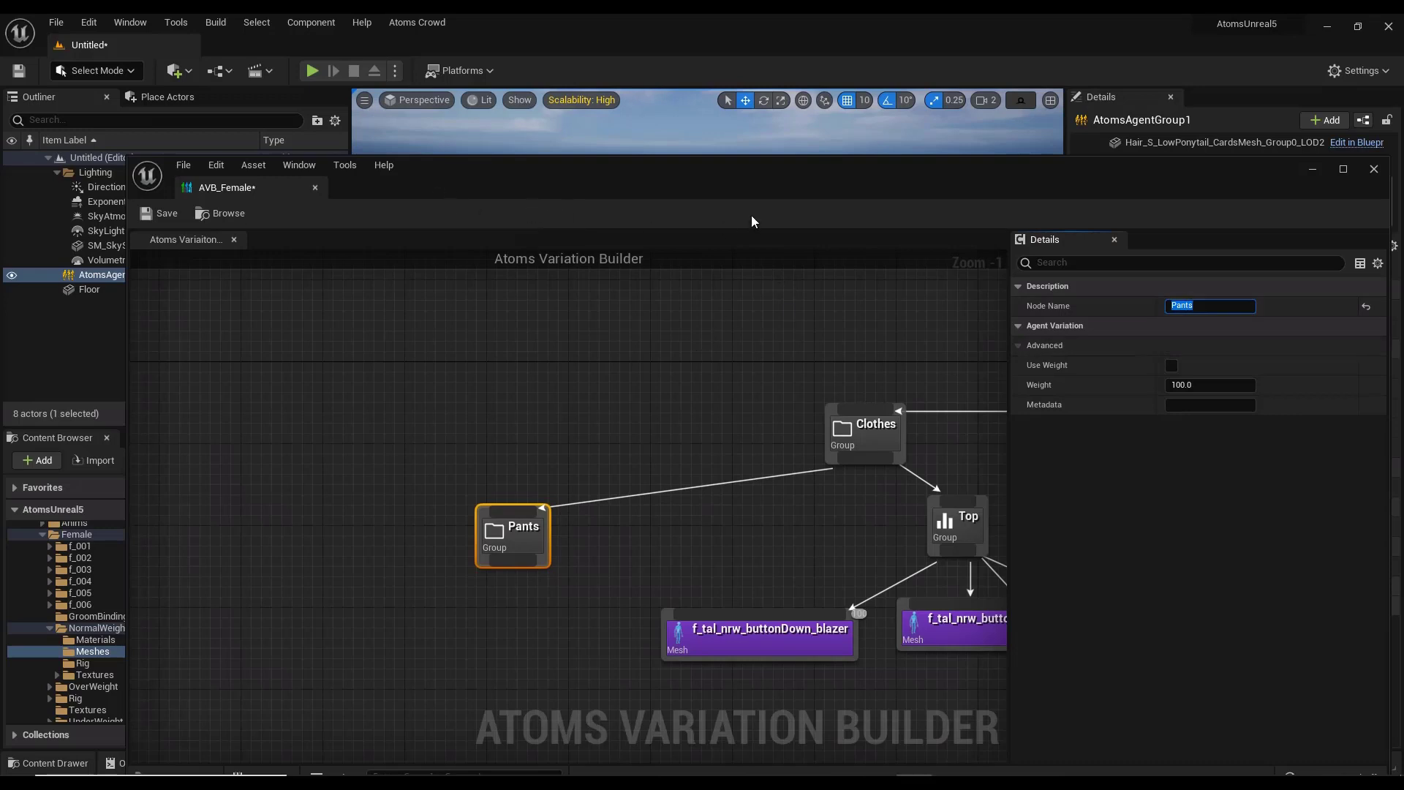
Add the f_tal_nrw jeans, jeans_belt, skirt, slacks and slacks_belt meshes as children of the Pants group
{"action": "left_click_drag", "start_coordinate": [617, 183], "coordinate": [1293, 177]}
{"action": "left_click", "coordinate": [649, 545]}
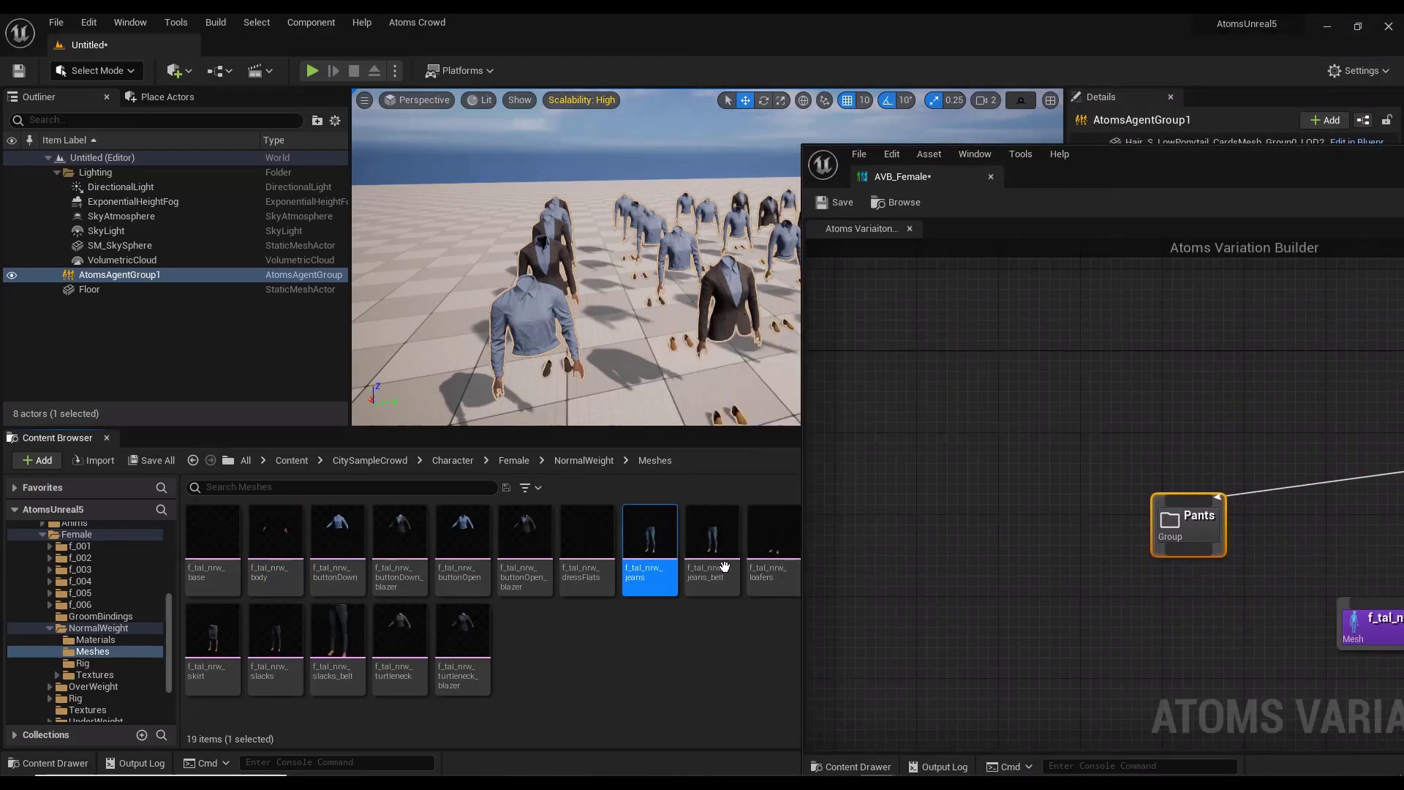
{"action": "left_click", "coordinate": [712, 544], "text": "ctrl"}
{"action": "left_click", "coordinate": [212, 636], "text": "ctrl"}
{"action": "left_click", "coordinate": [275, 636], "text": "ctrl"}
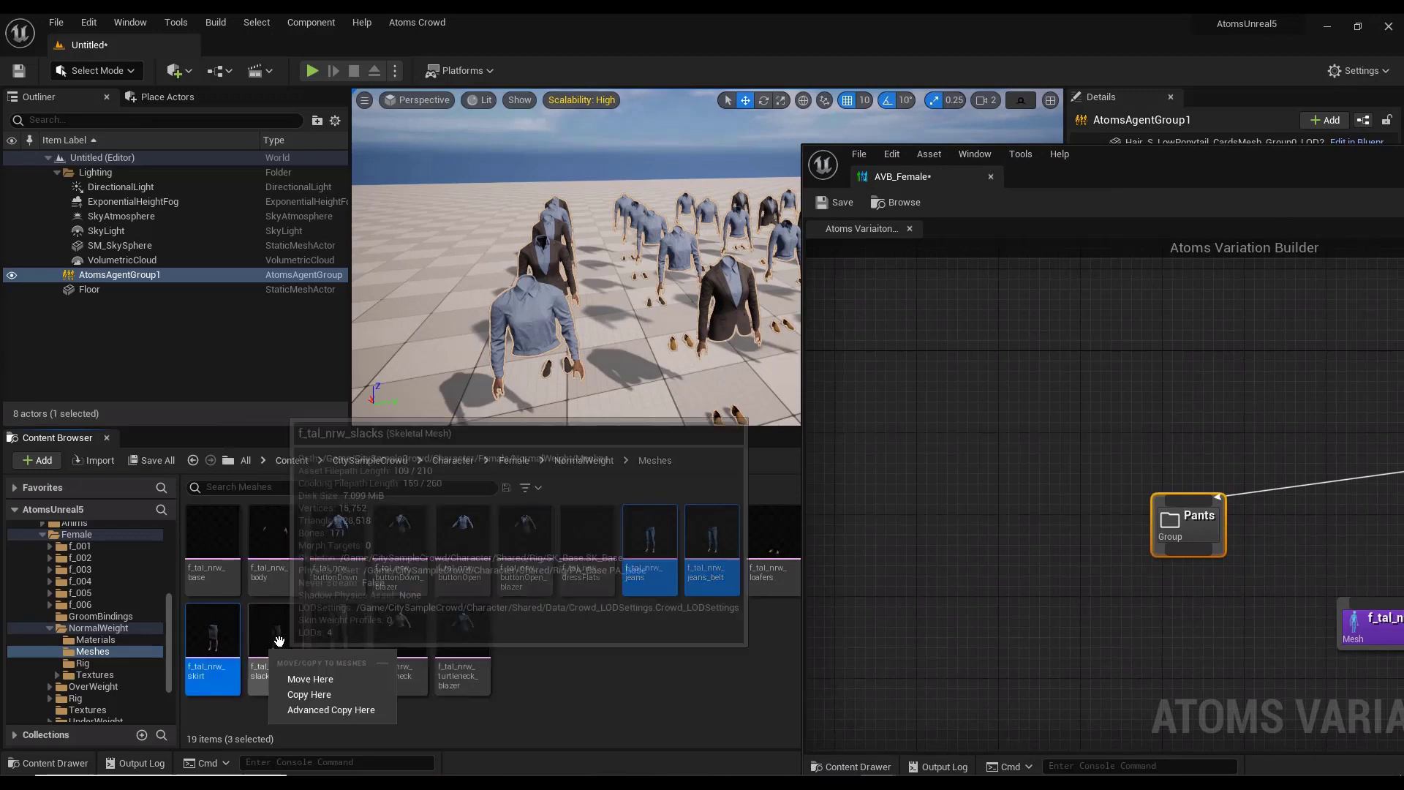
{"action": "left_click", "coordinate": [338, 636], "text": "ctrl"}
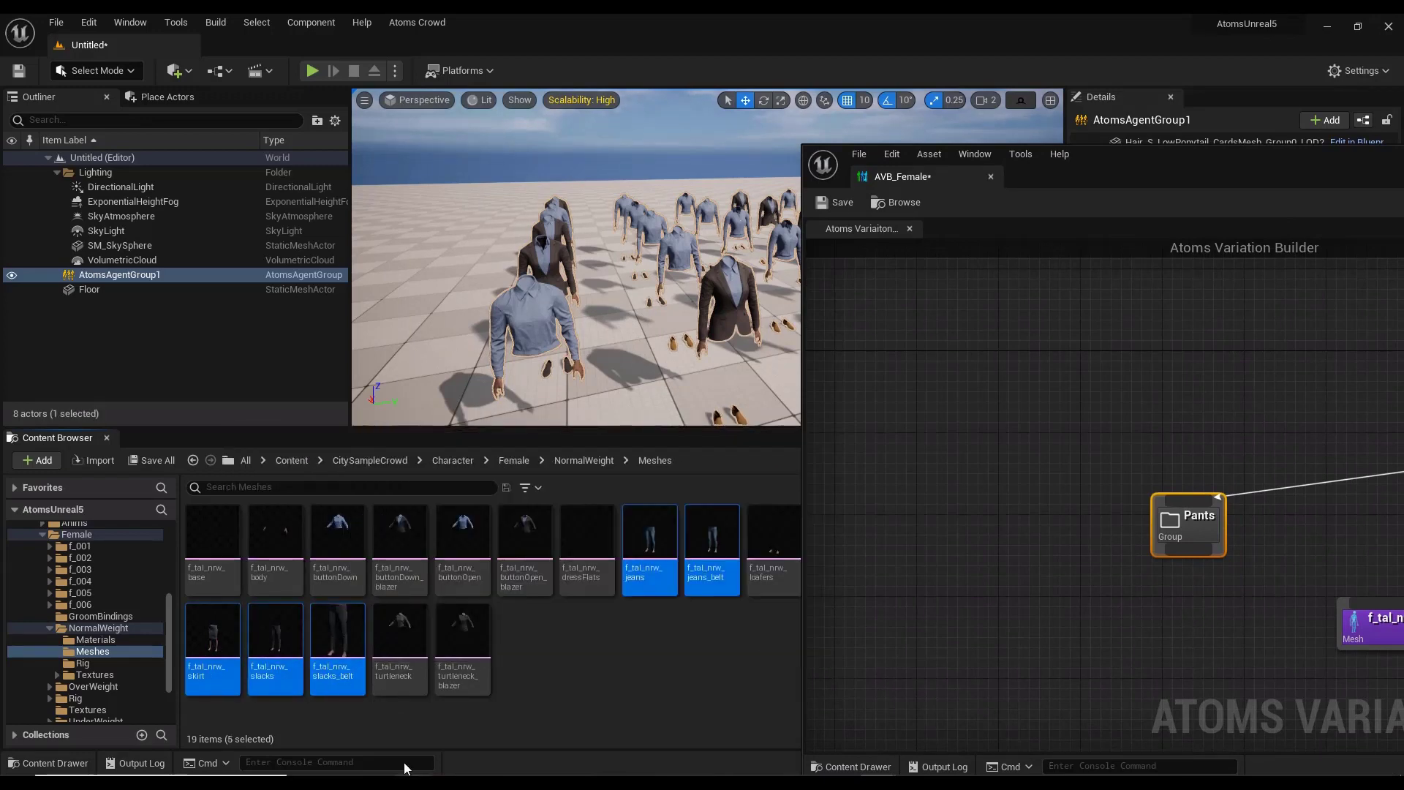
{"action": "left_click_drag", "start_coordinate": [347, 645], "coordinate": [1183, 524]}
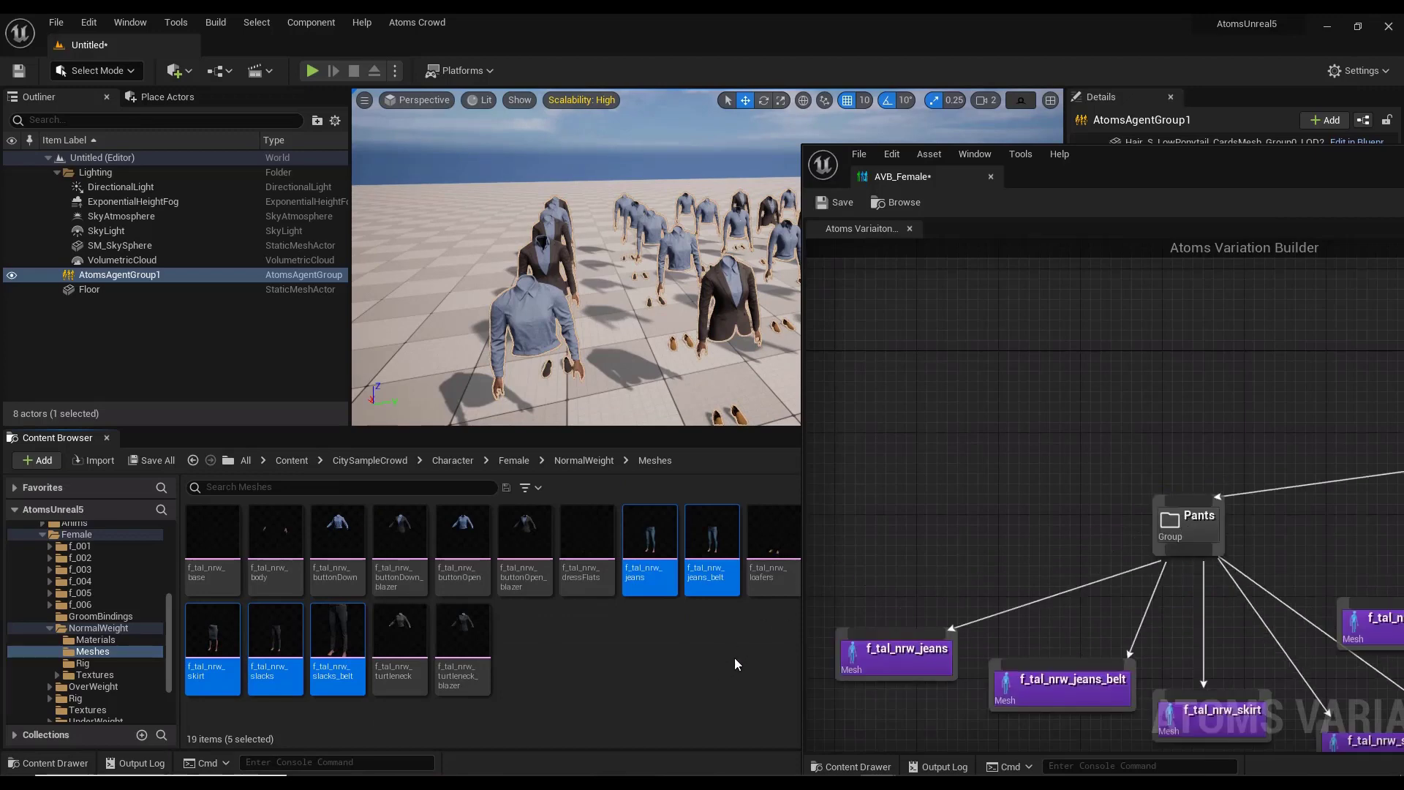
Add the f_tal_nrw scoopneck, scoopneck_blazer and scoopneck_croppedJacket meshes as children of the Top group
{"action": "left_click_drag", "start_coordinate": [1077, 171], "coordinate": [213, 231]}
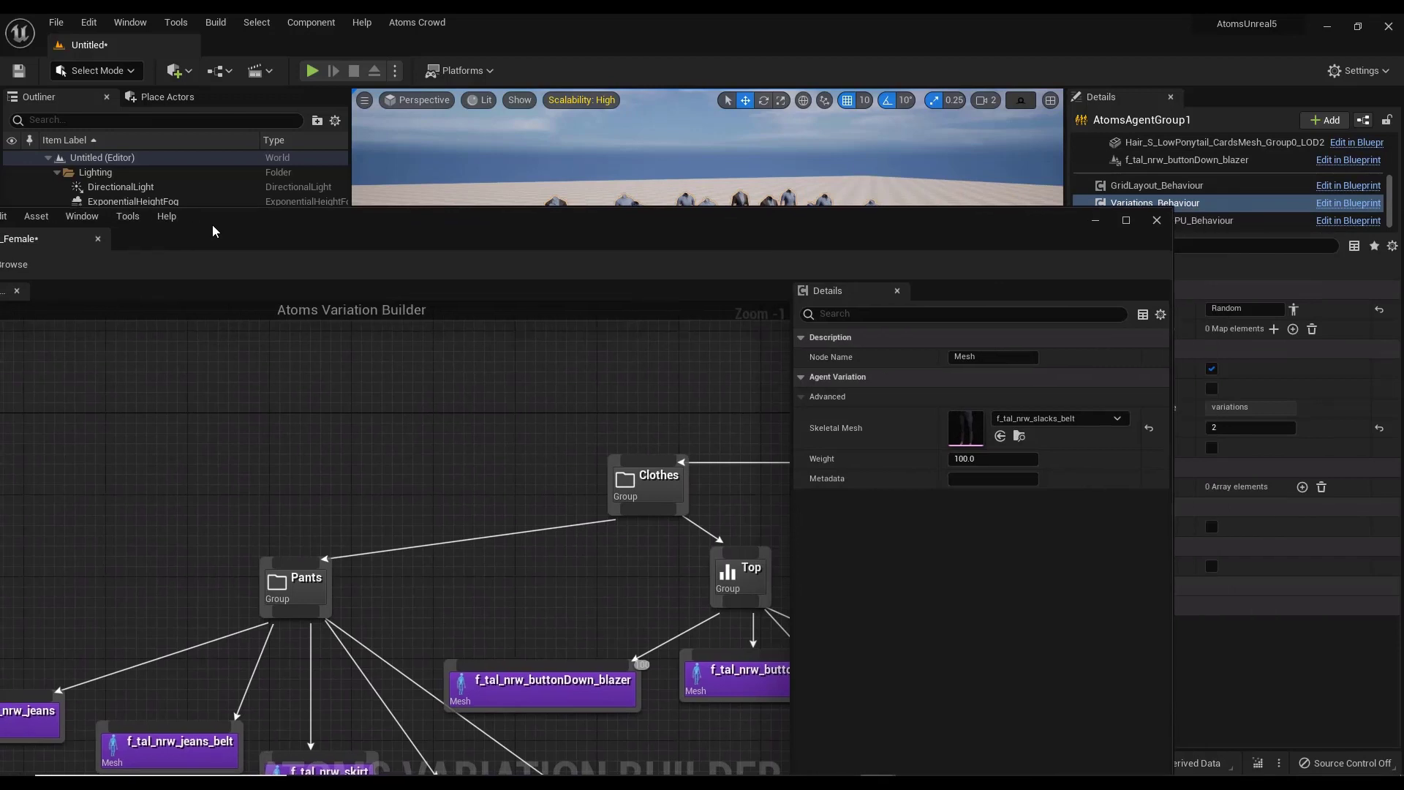
{"action": "scroll", "coordinate": [235, 302], "scroll_direction": "down", "scroll_amount": 3}
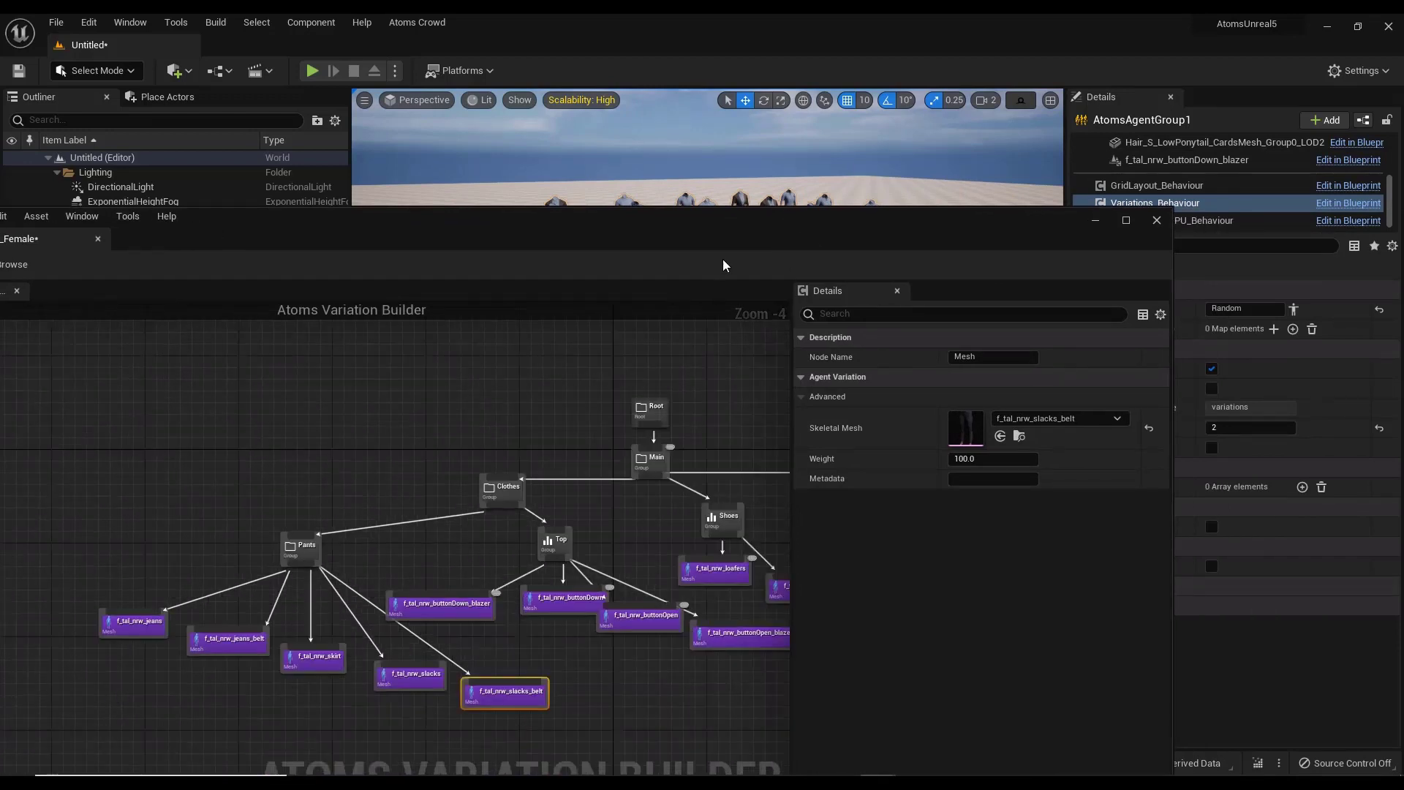
{"action": "left_click_drag", "start_coordinate": [747, 219], "coordinate": [378, 161]}
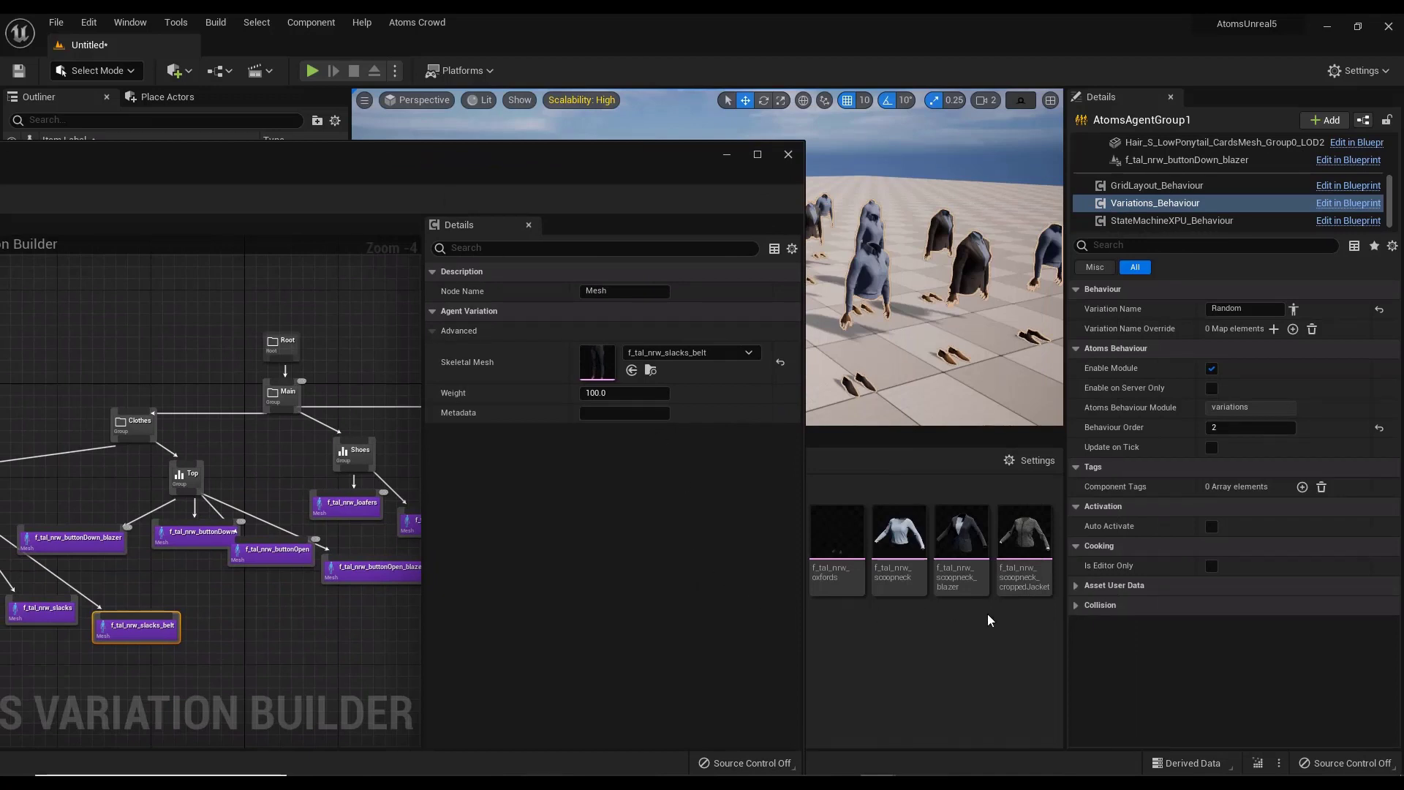
{"action": "left_click", "coordinate": [1024, 544]}
{"action": "left_click", "coordinate": [908, 554], "text": "shift"}
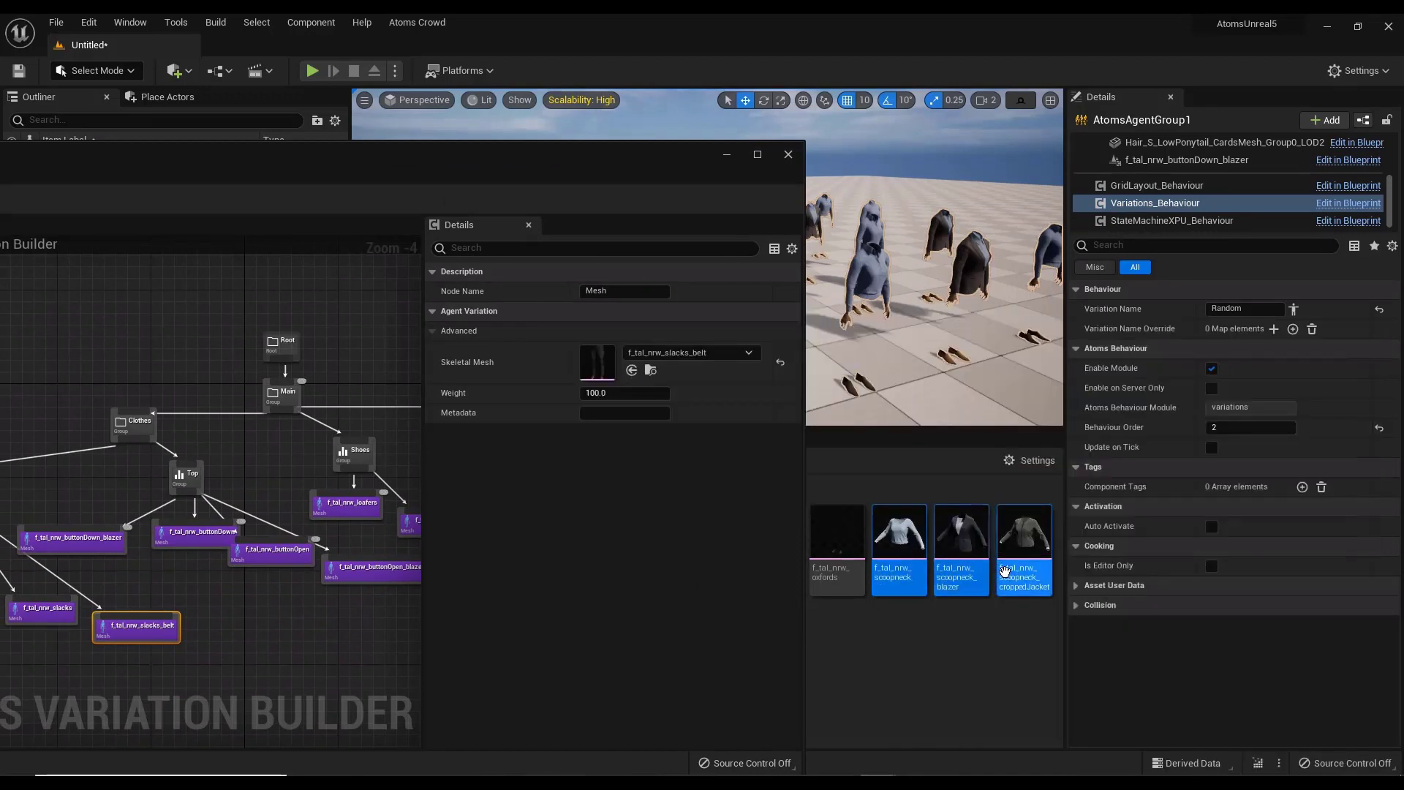
{"action": "left_click_drag", "start_coordinate": [1004, 571], "coordinate": [184, 477]}
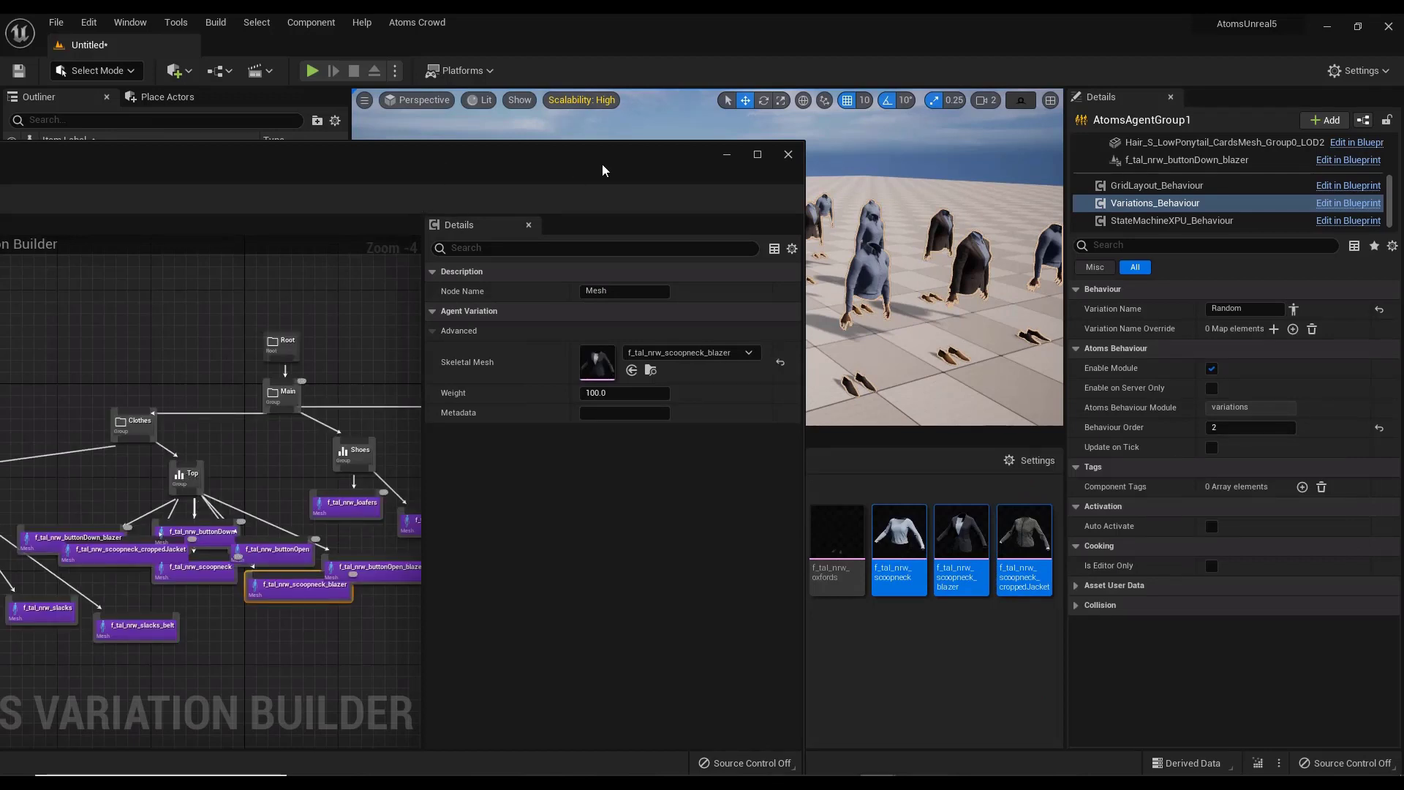
Enable Use Weight on the Pants group
{"action": "left_click_drag", "start_coordinate": [602, 169], "coordinate": [1127, 158]}
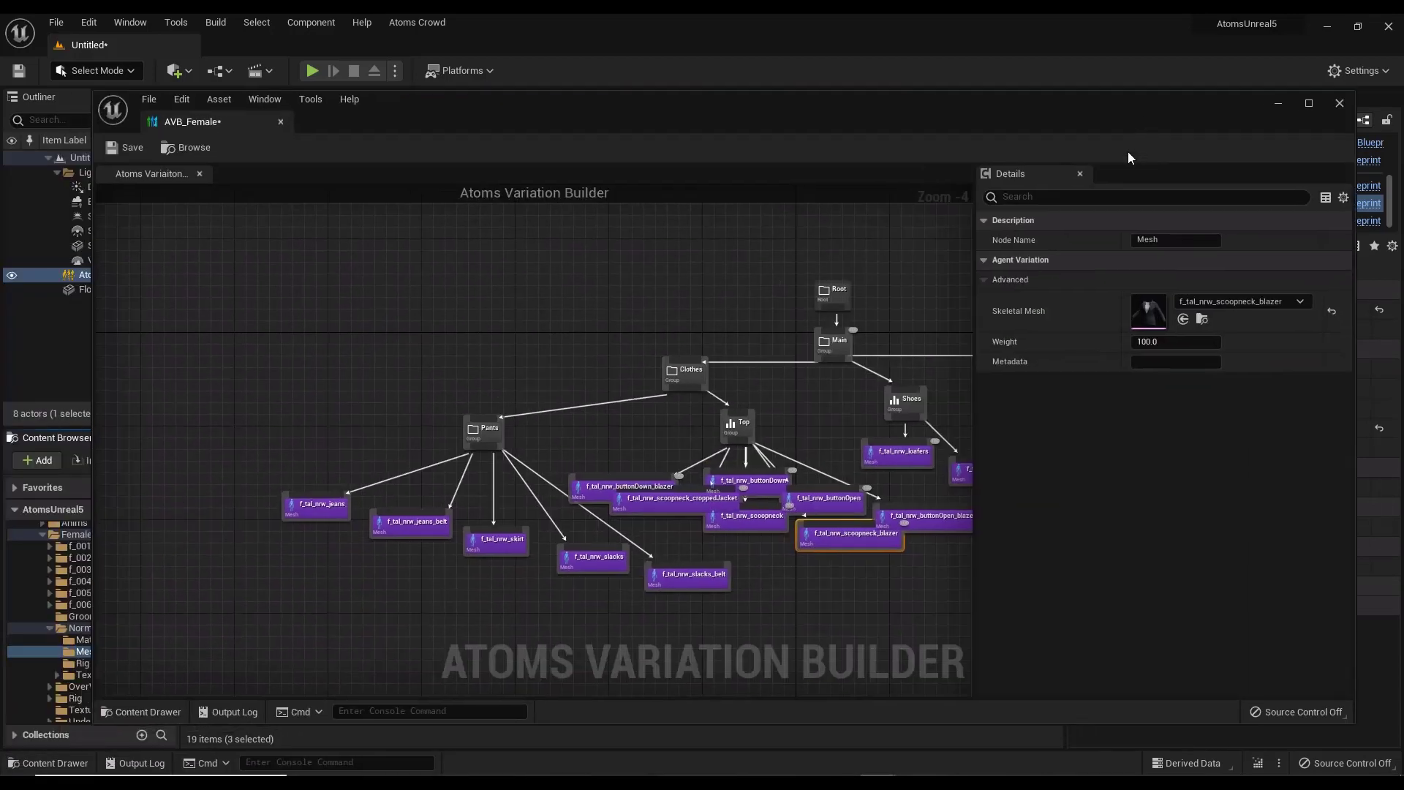
{"action": "left_click", "coordinate": [479, 438]}
{"action": "left_click", "coordinate": [1137, 299]}
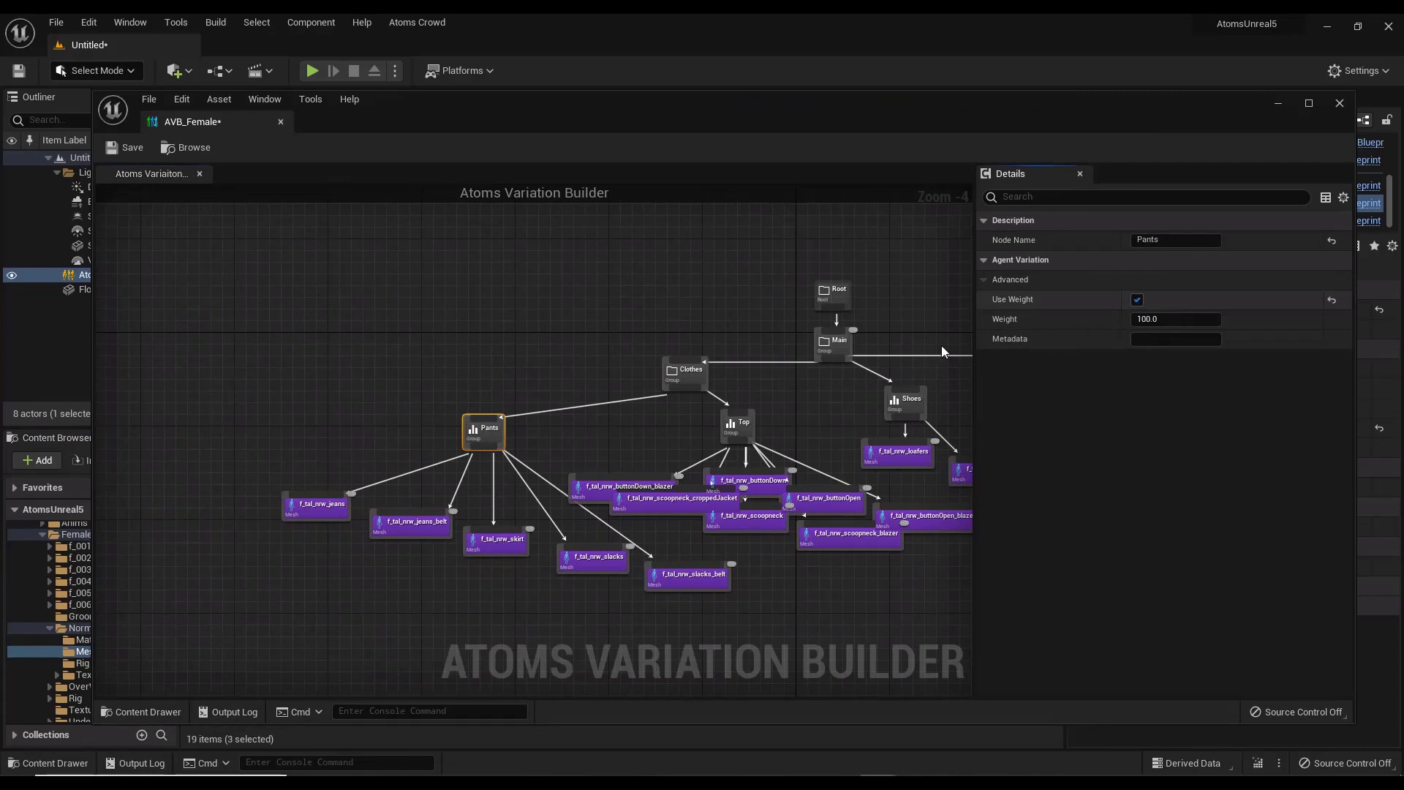
Open the Face folder of character f_001 under Female and arrange the graph window beside its face mesh
{"action": "right_click_drag", "start_coordinate": [549, 357], "coordinate": [297, 354]}
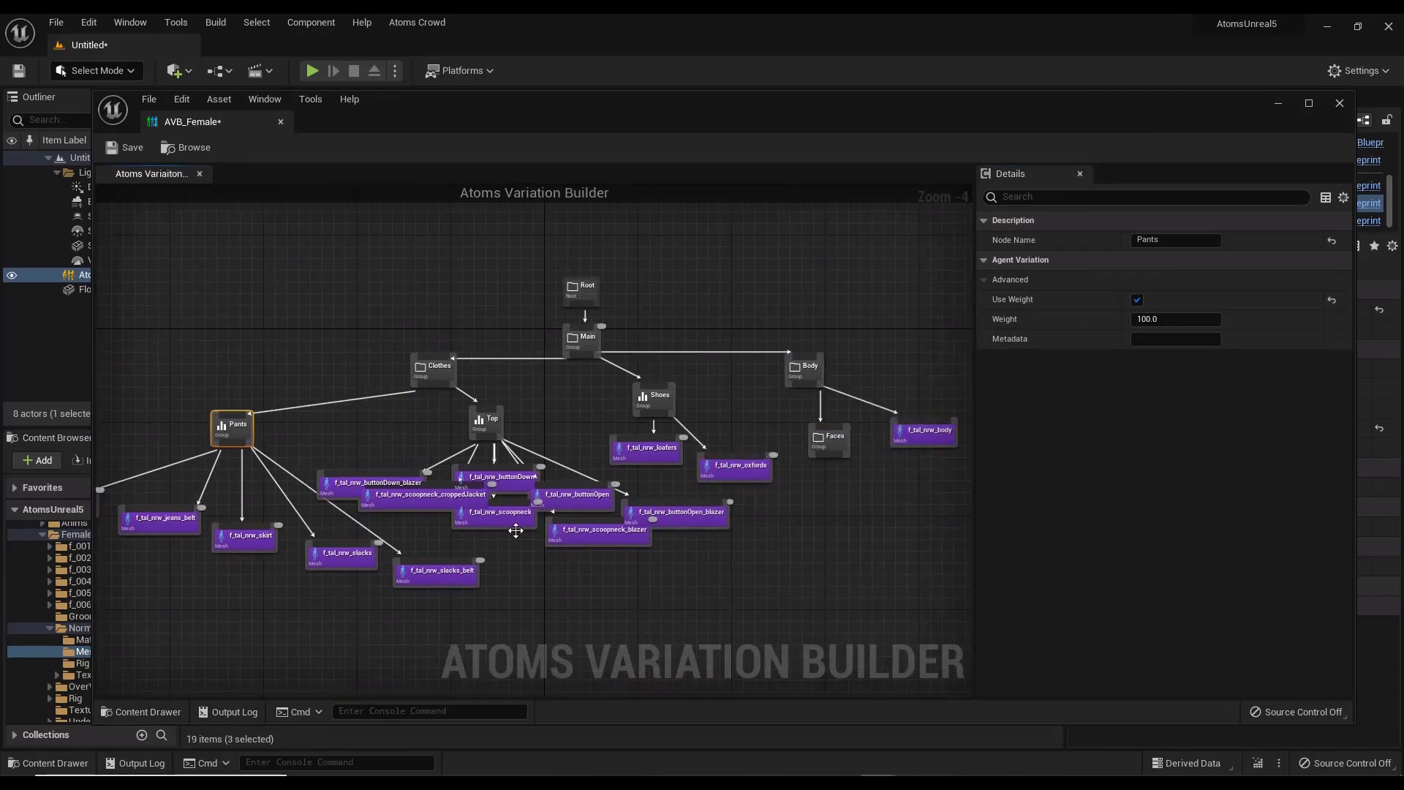
{"action": "scroll", "coordinate": [520, 491], "scroll_direction": "up", "scroll_amount": 1}
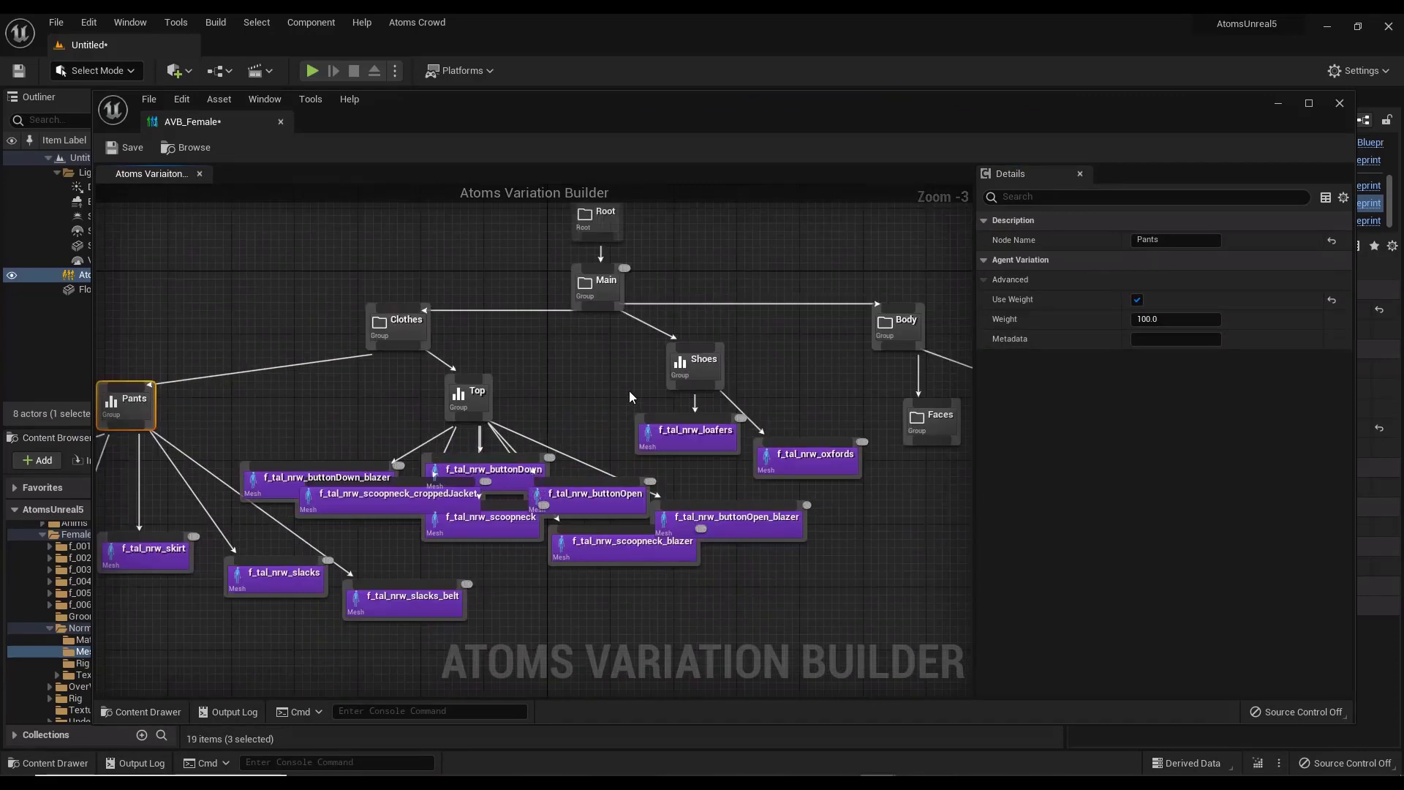
{"action": "right_click_drag", "start_coordinate": [911, 507], "coordinate": [789, 527]}
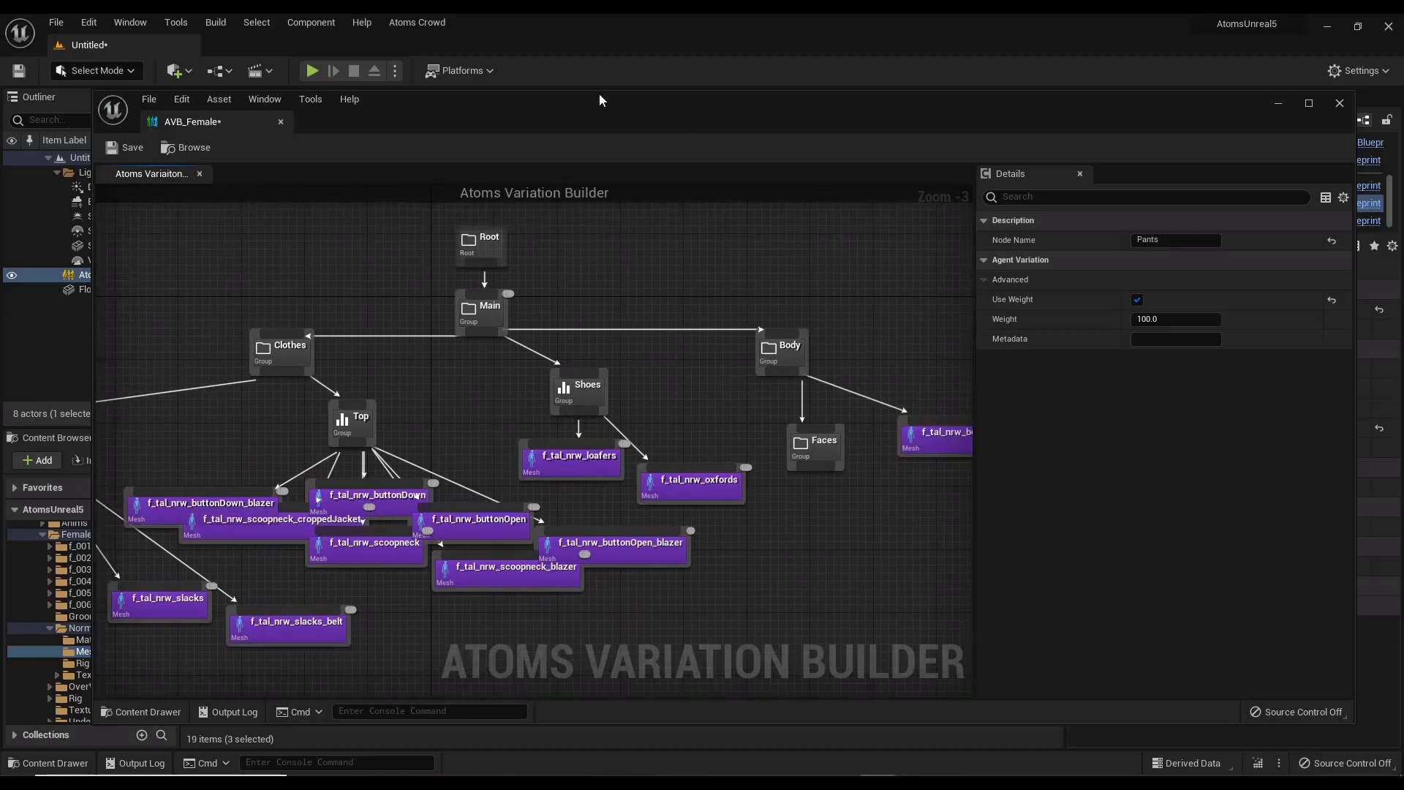
{"action": "left_click_drag", "start_coordinate": [600, 100], "coordinate": [995, 115]}
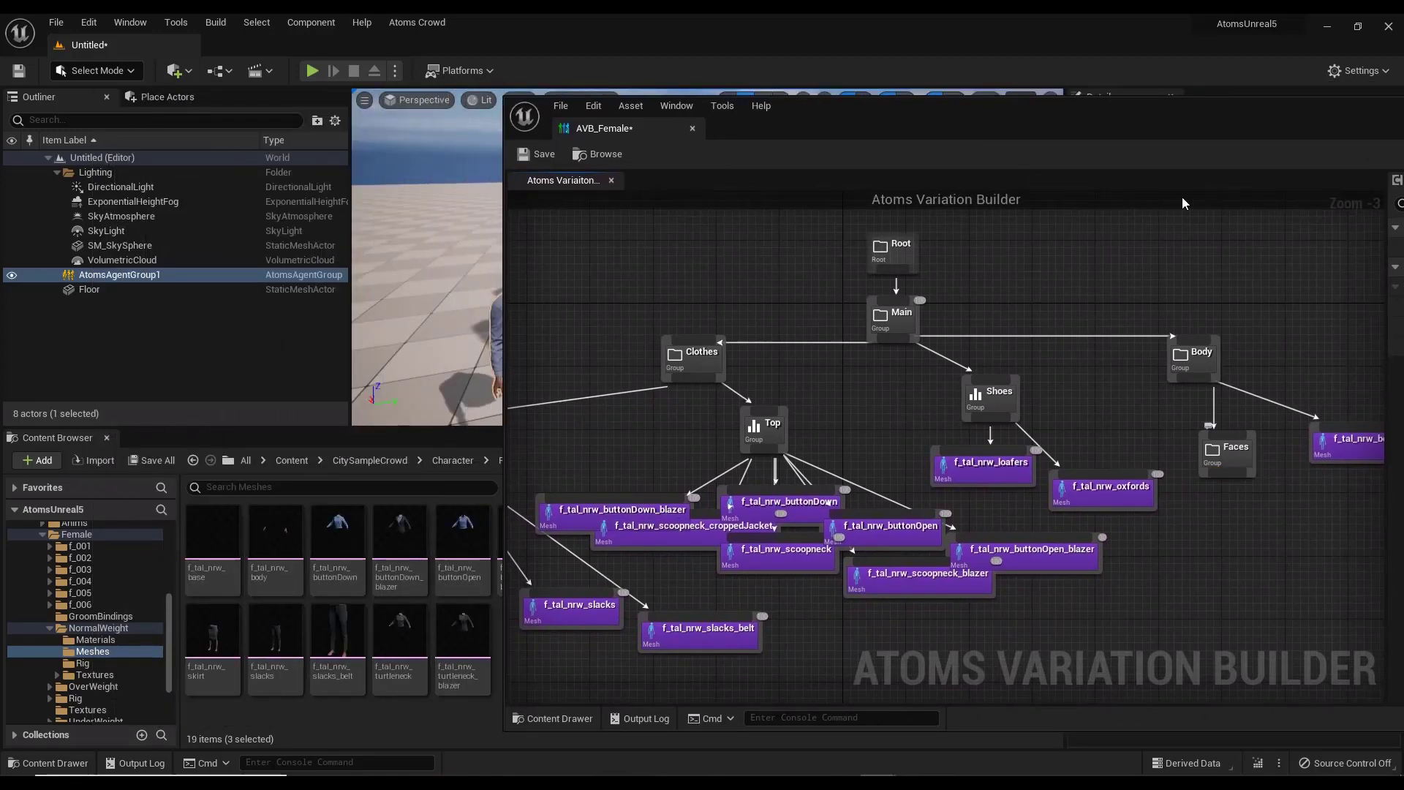
{"action": "left_click_drag", "start_coordinate": [853, 125], "coordinate": [1144, 120]}
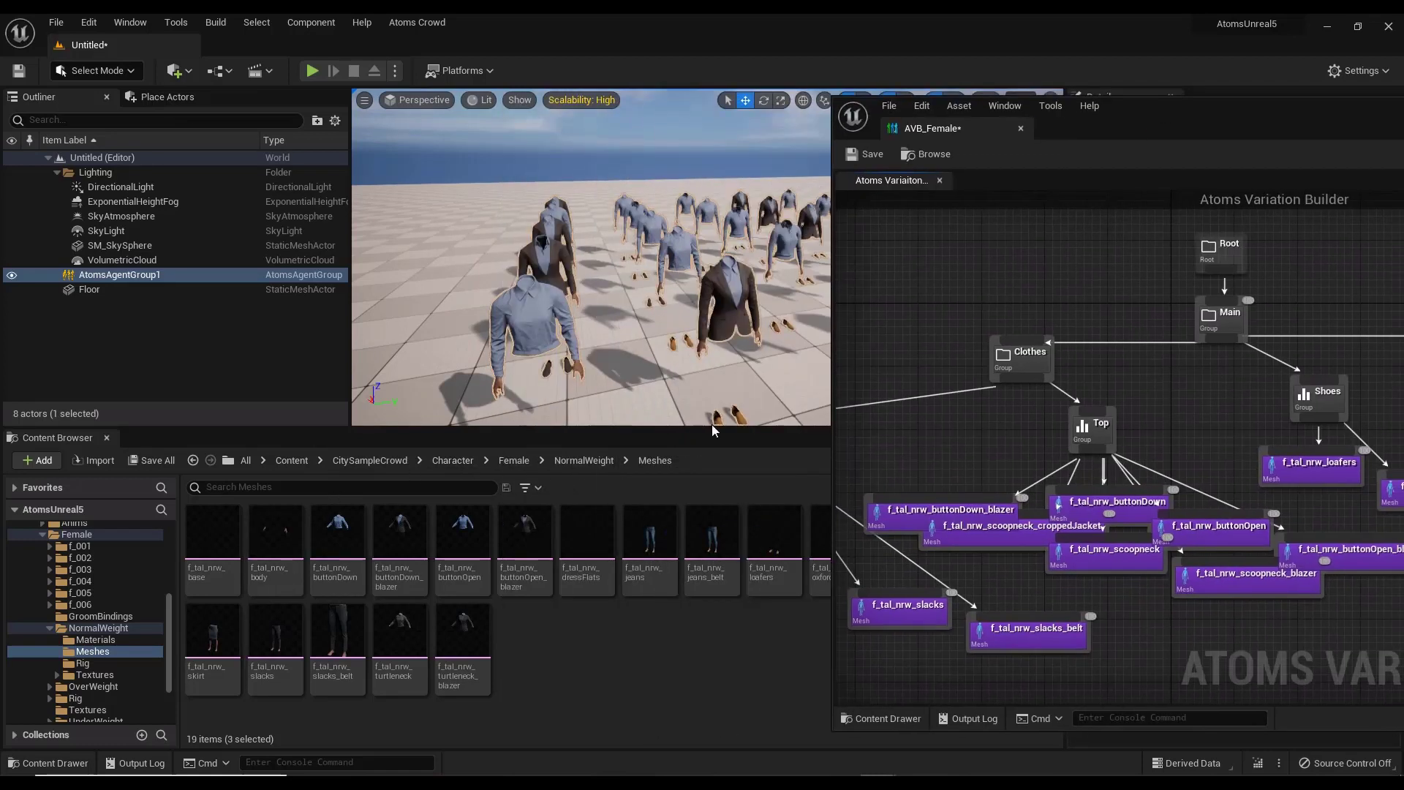
{"action": "left_click", "coordinate": [515, 462]}
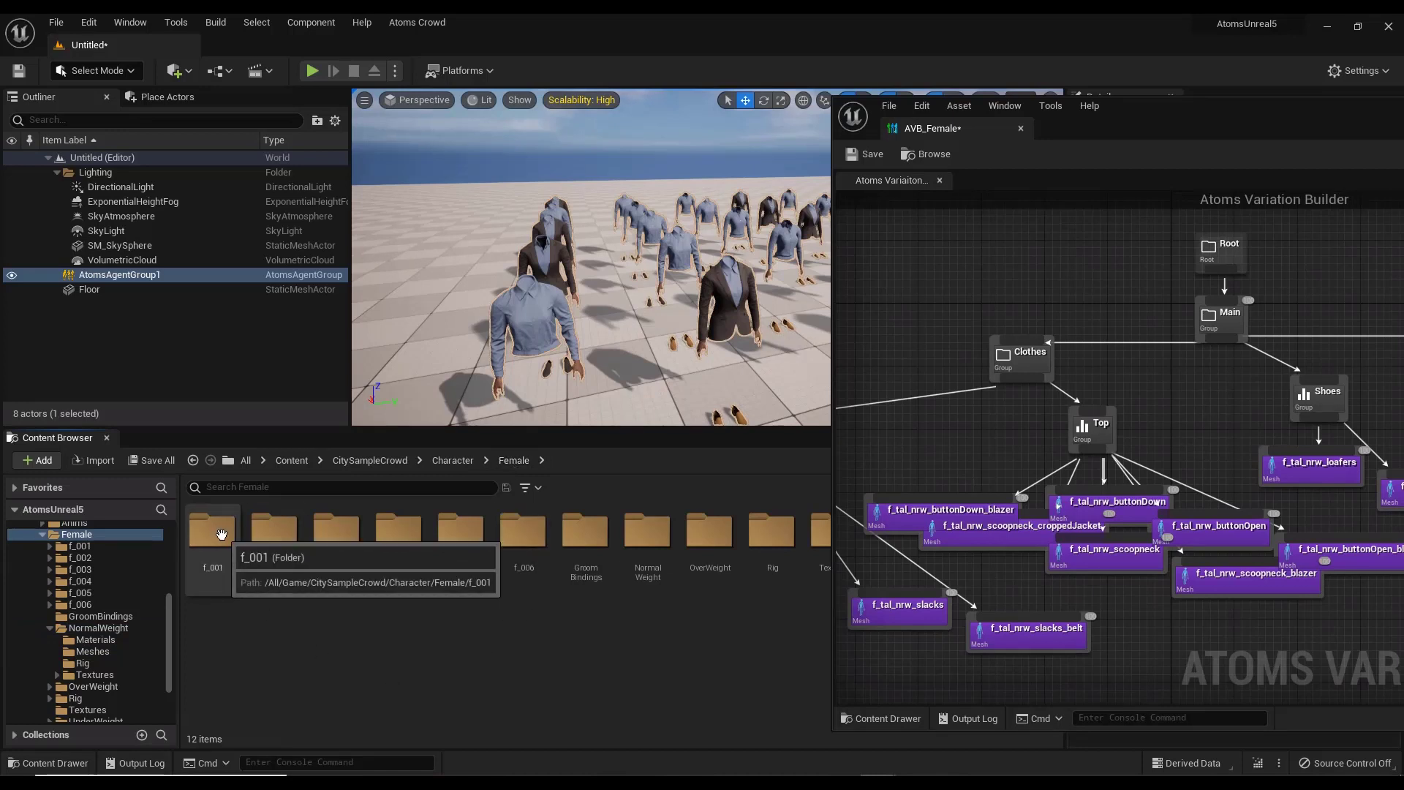
{"action": "double_click", "coordinate": [213, 533]}
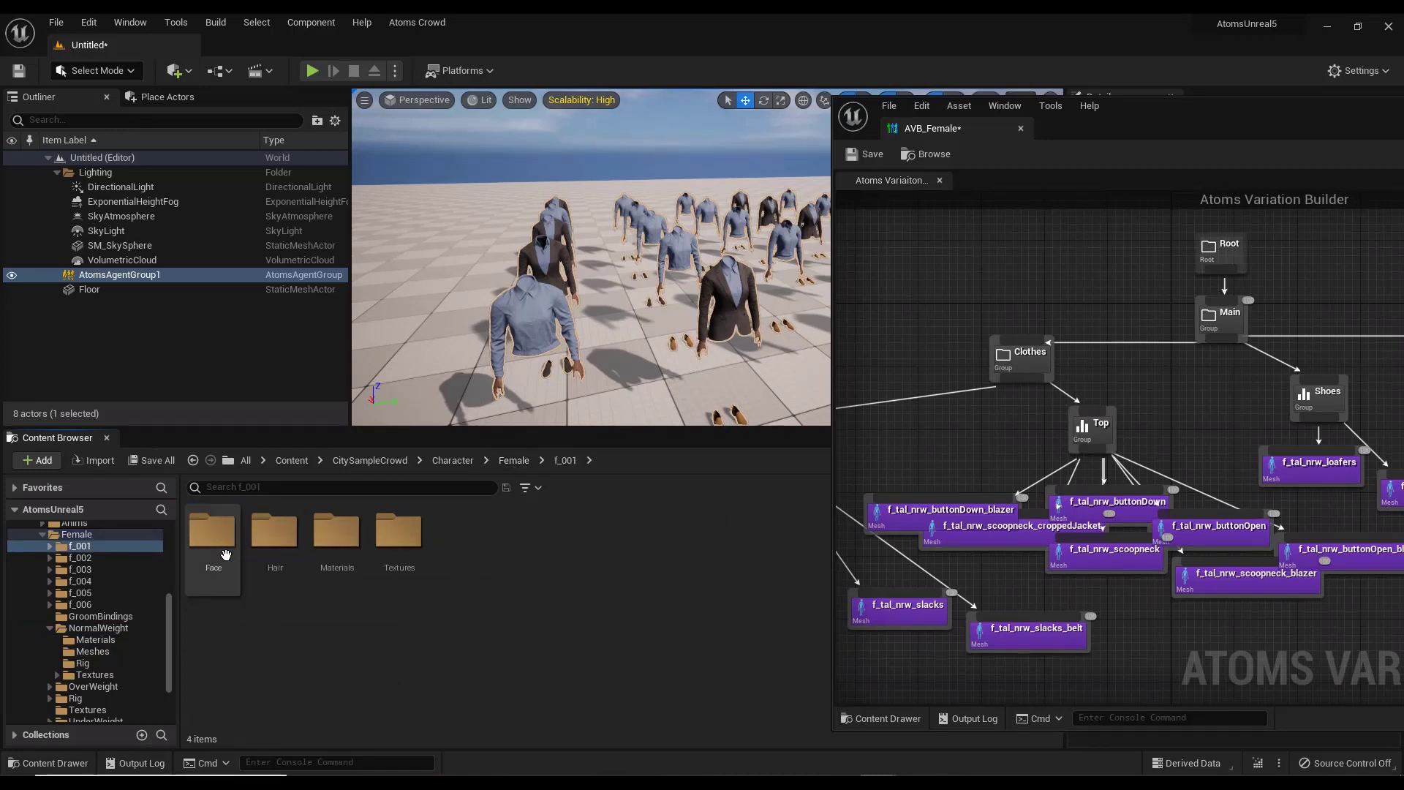
{"action": "double_click", "coordinate": [213, 531]}
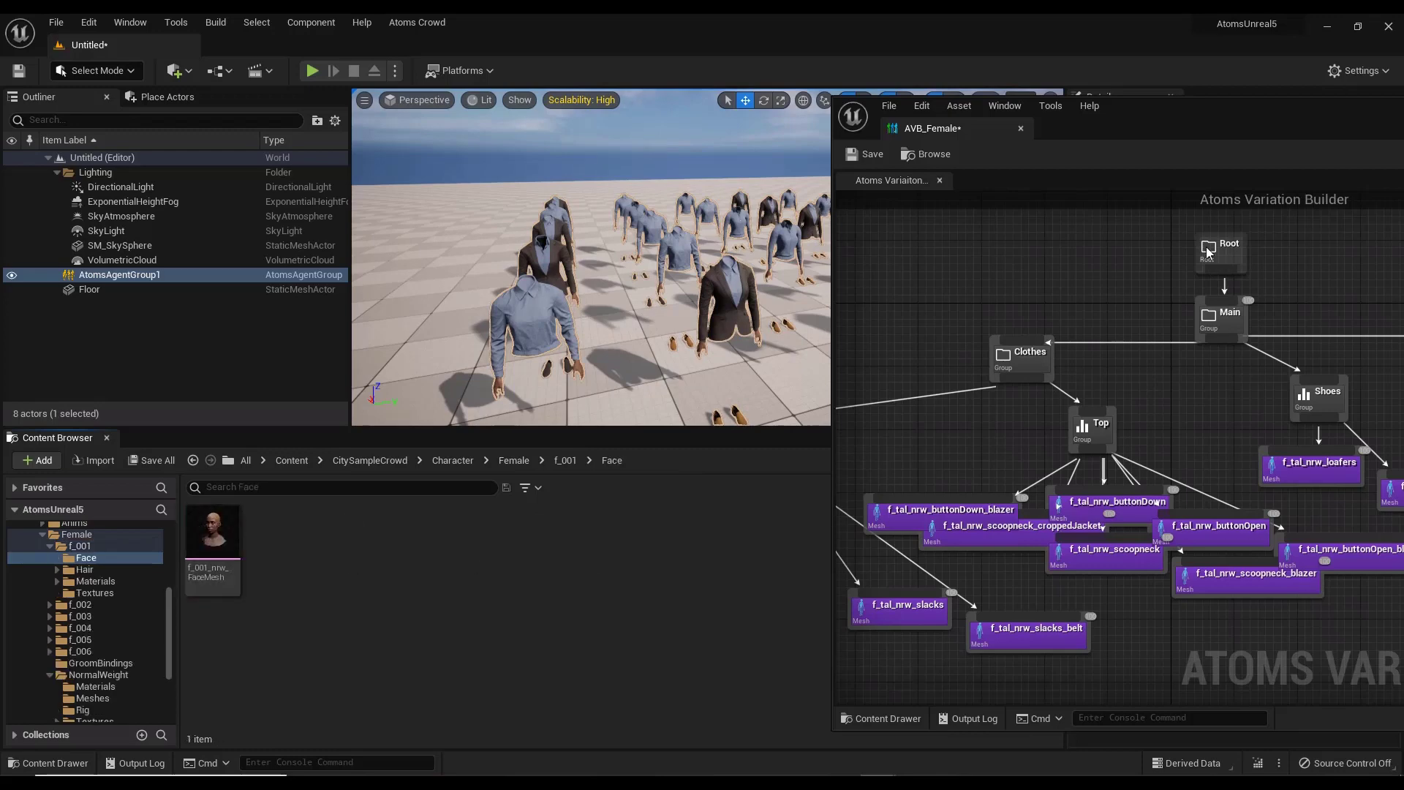
{"action": "left_click_drag", "start_coordinate": [1269, 122], "coordinate": [785, 90]}
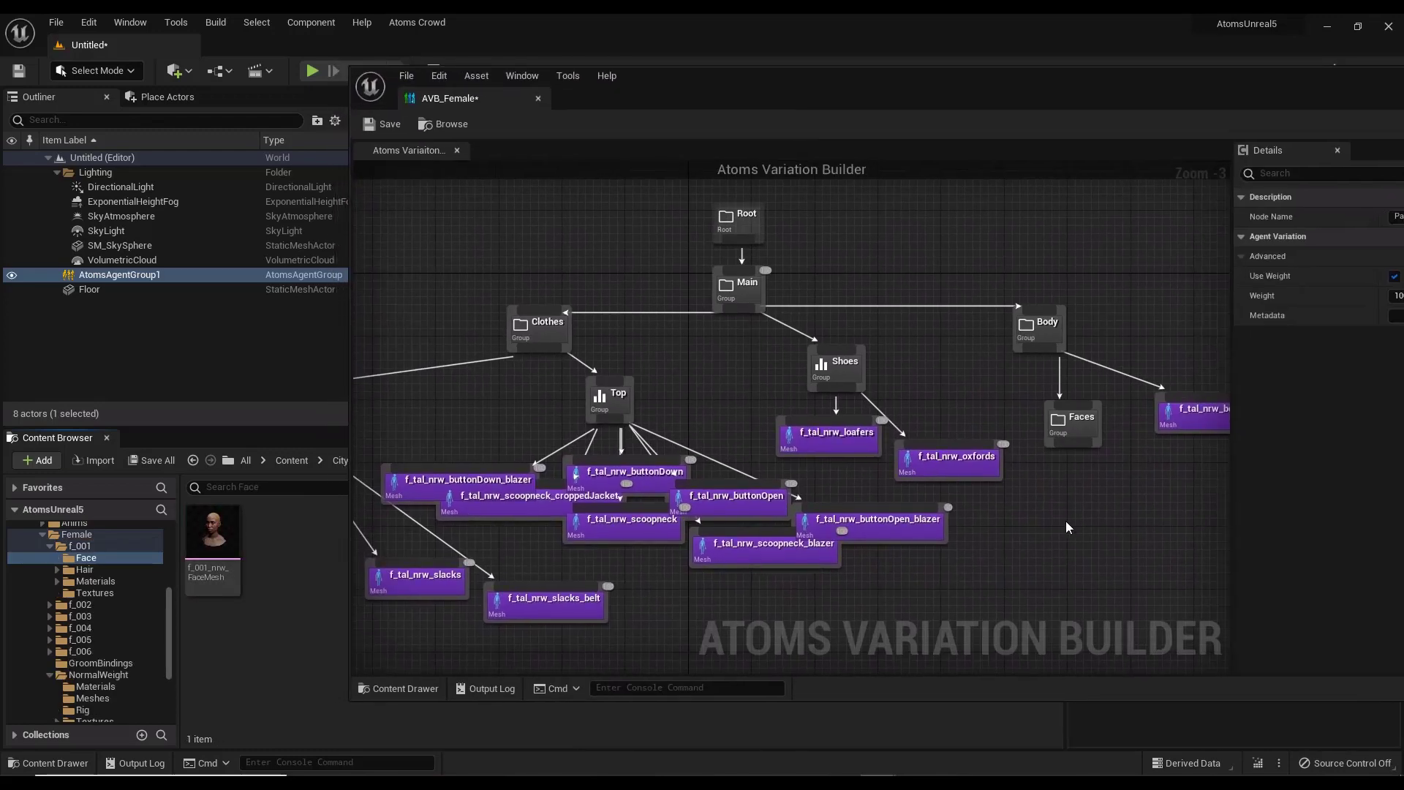
Add a new group node below Faces and connect it as a child of the Faces group
{"action": "right_click", "coordinate": [1050, 507]}
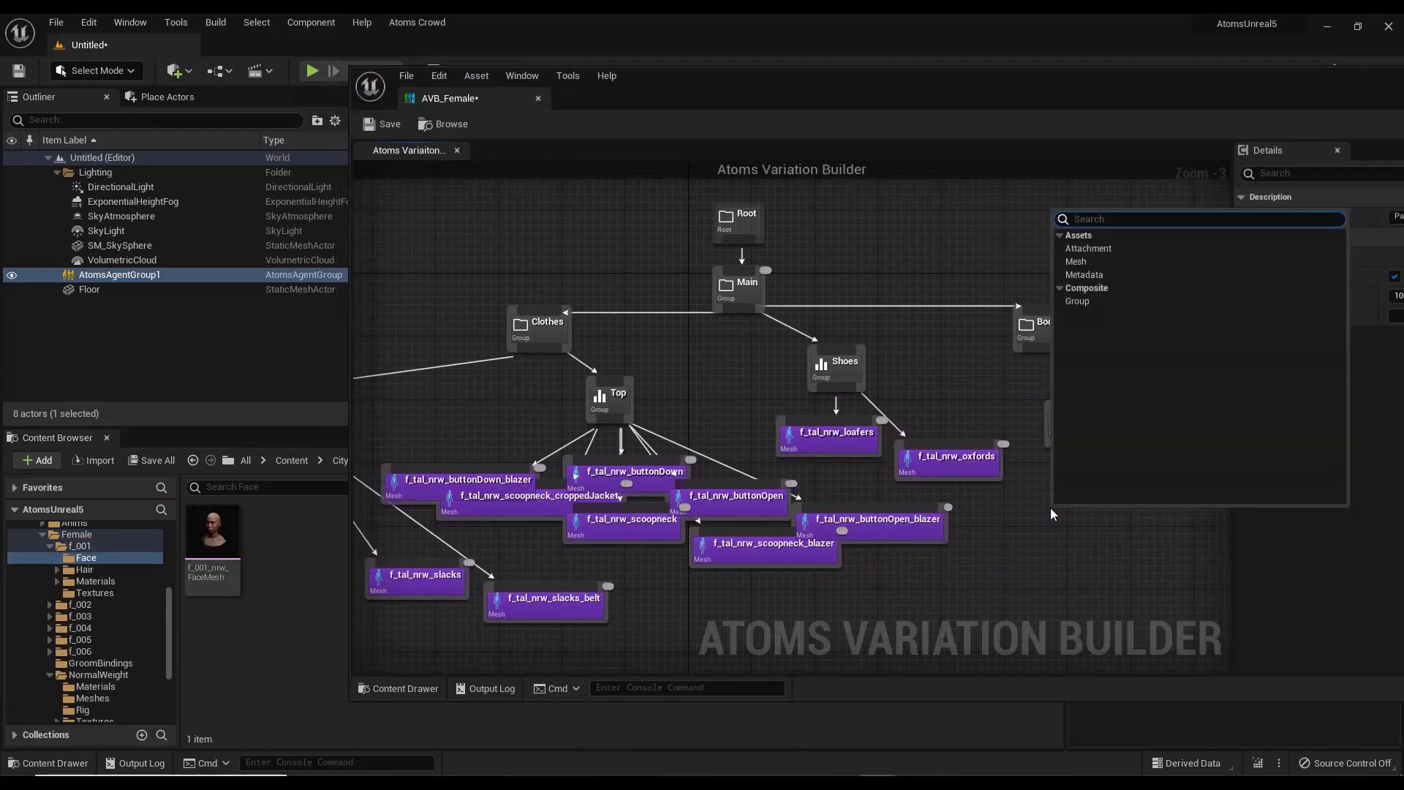
{"action": "type", "text": "group"}
{"action": "key", "text": "Return"}
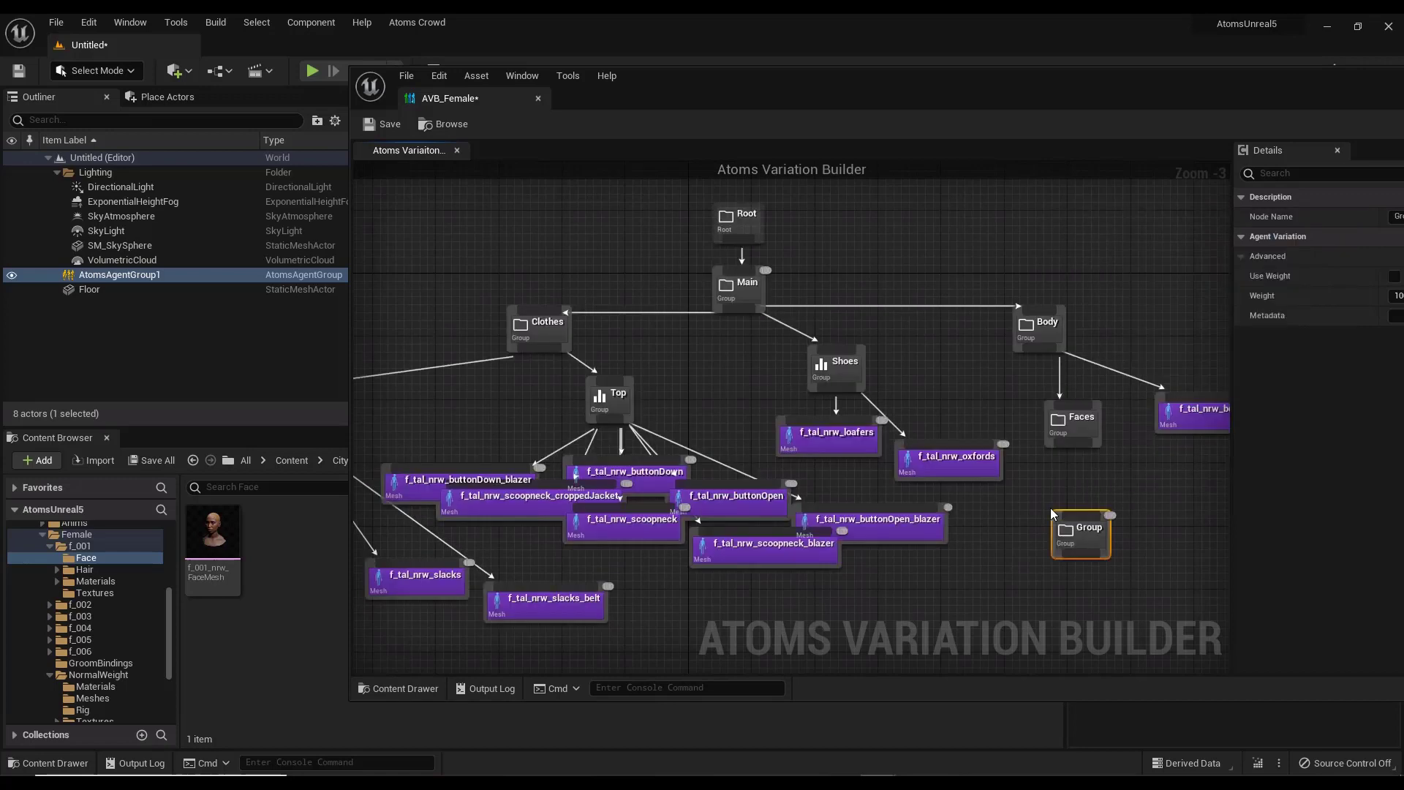
{"action": "left_click_drag", "start_coordinate": [1090, 450], "coordinate": [1088, 521]}
{"action": "right_click_drag", "start_coordinate": [1075, 424], "coordinate": [1124, 288]}
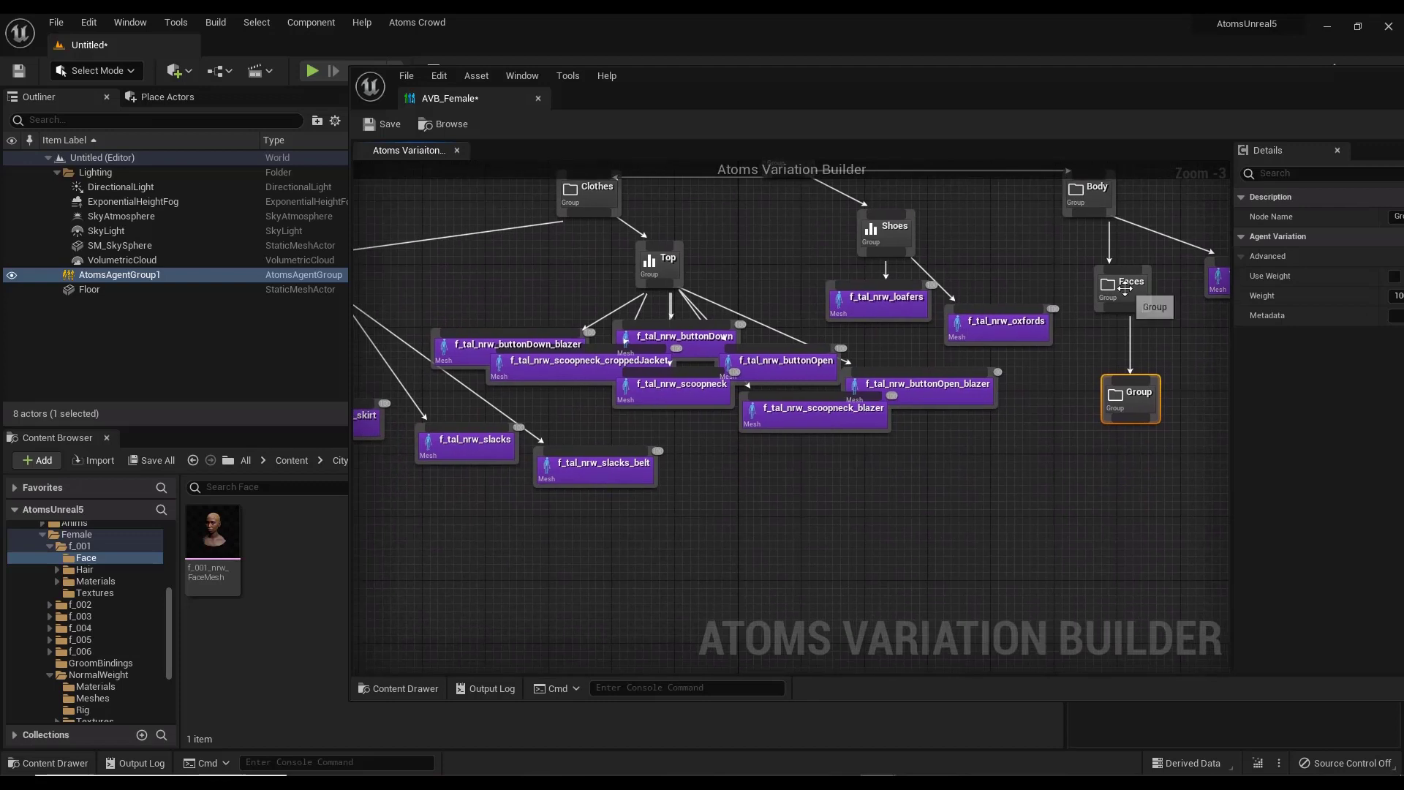
Enable Use Weight on the Faces group
{"action": "left_click", "coordinate": [1125, 288]}
{"action": "left_click_drag", "start_coordinate": [1092, 94], "coordinate": [1012, 97]}
{"action": "left_click", "coordinate": [1267, 283]}
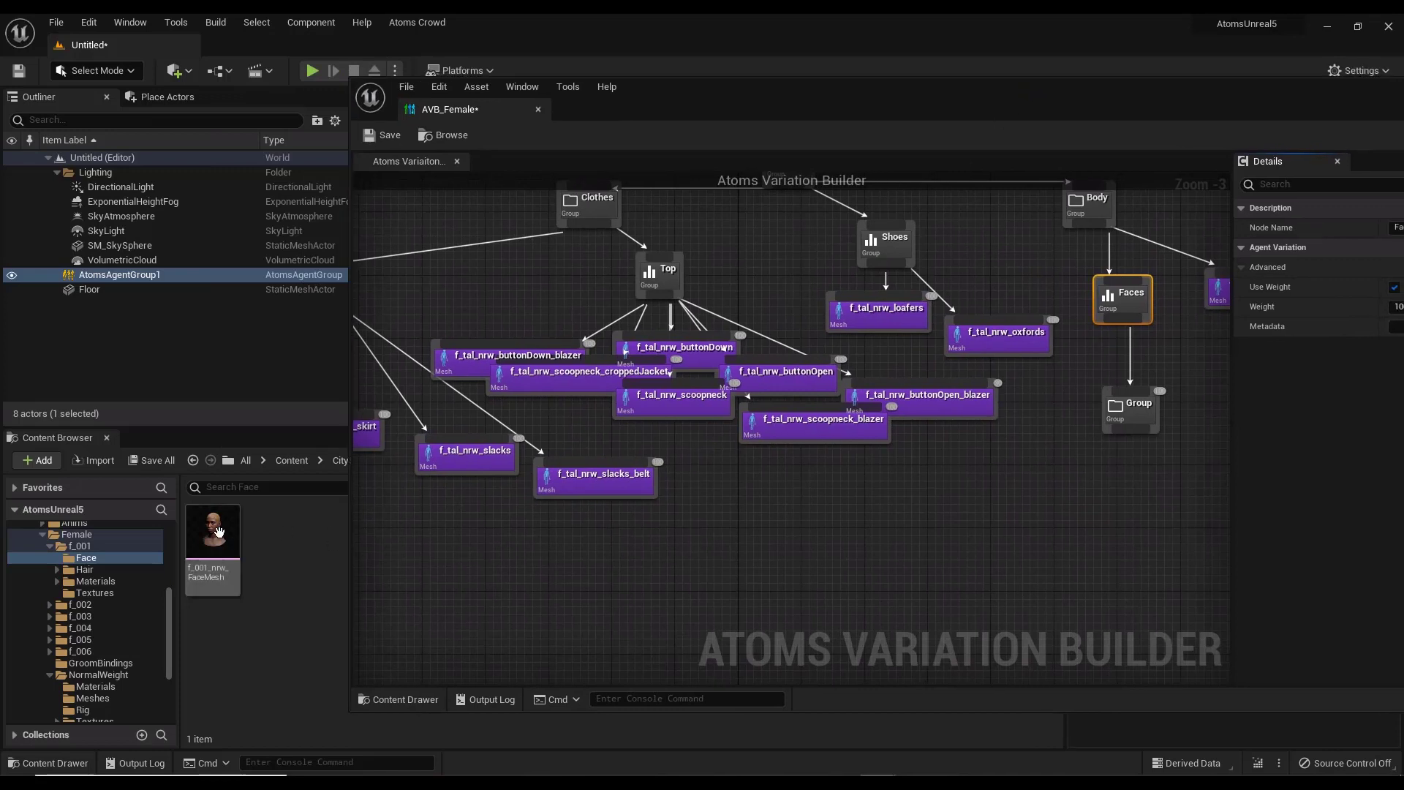
Add f_001_nrw_FaceMesh and the f_001 hair mesh Hair_S_Coil_CardsMesh_Group0_LOD3 as children of the new group under Faces
{"action": "left_click_drag", "start_coordinate": [217, 532], "coordinate": [969, 486]}
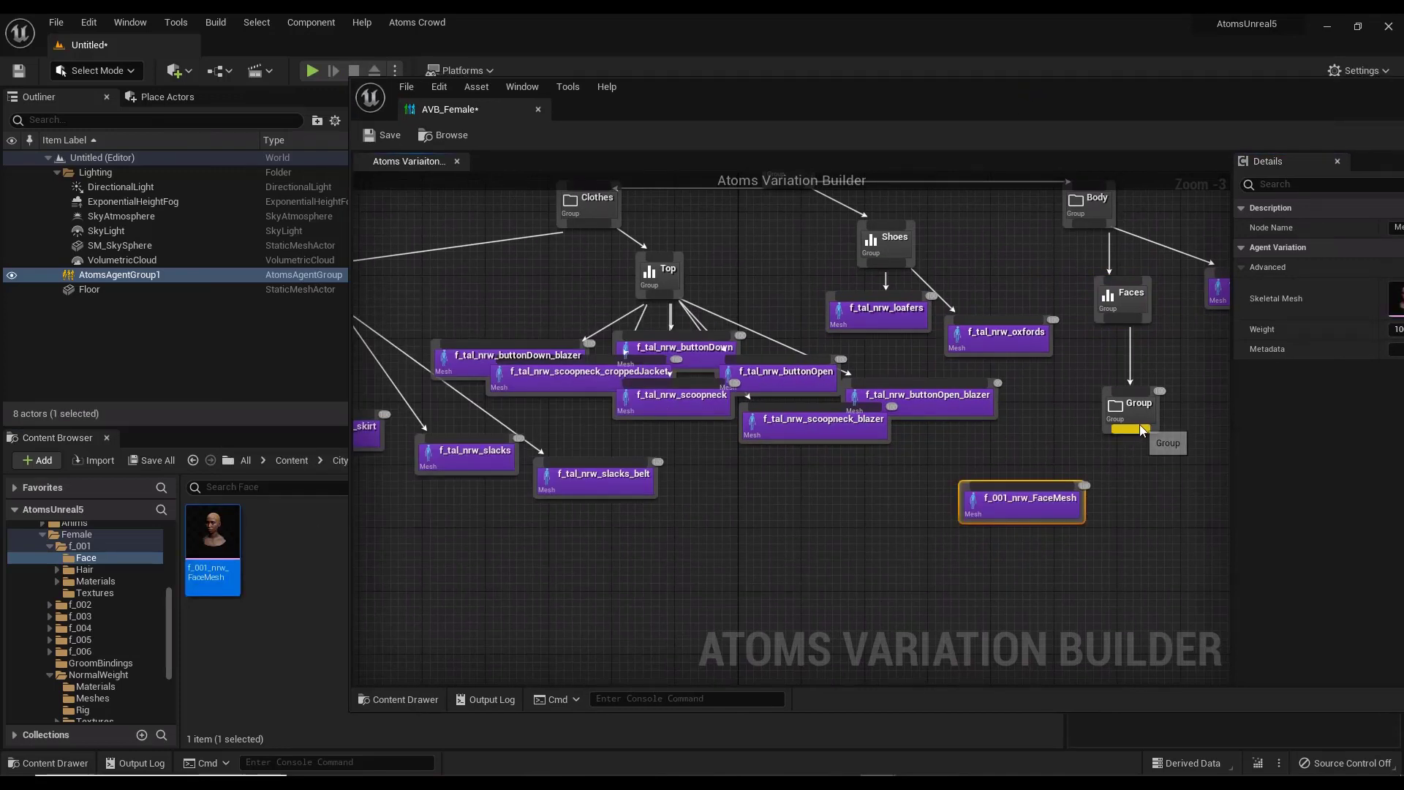
{"action": "left_click_drag", "start_coordinate": [1143, 430], "coordinate": [1009, 496]}
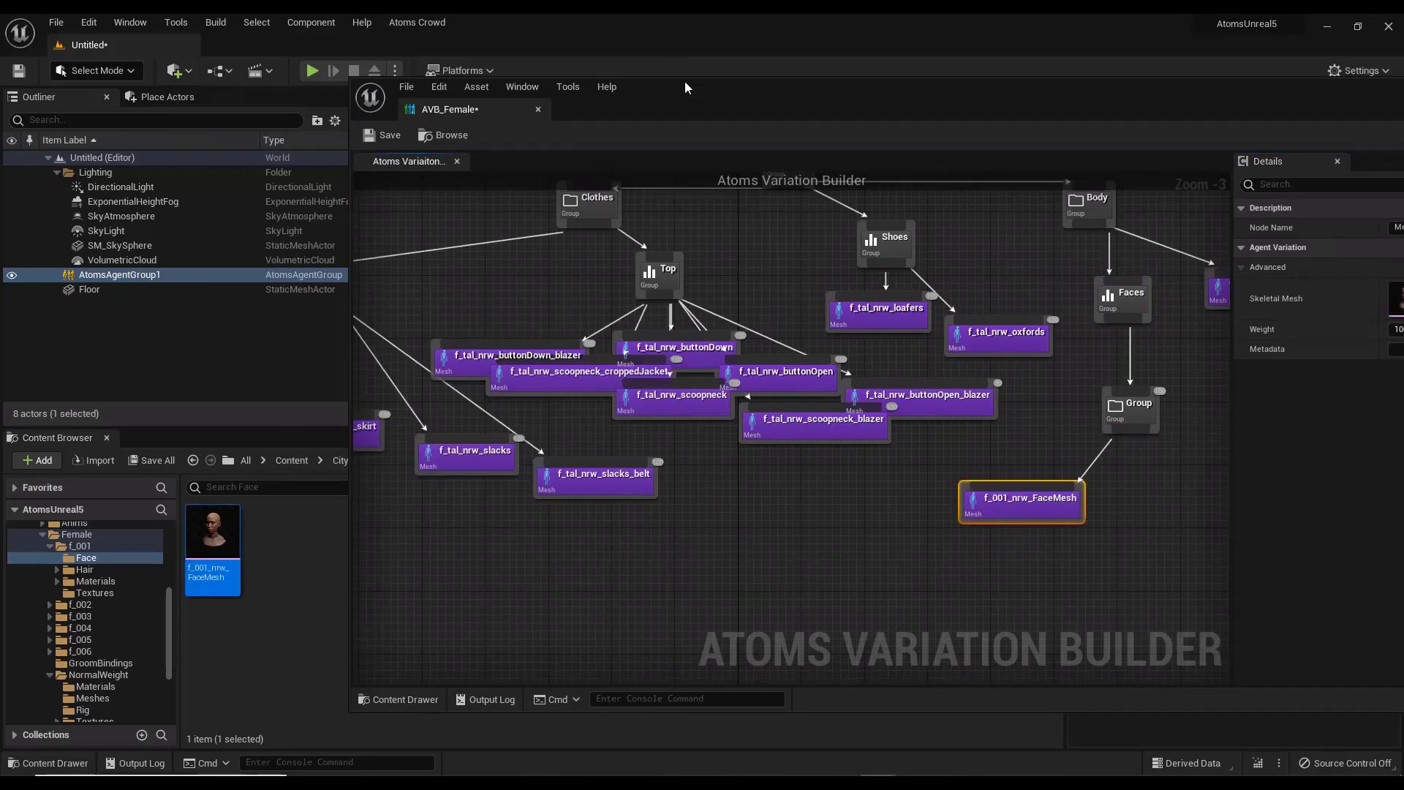
{"action": "left_click_drag", "start_coordinate": [660, 117], "coordinate": [936, 119]}
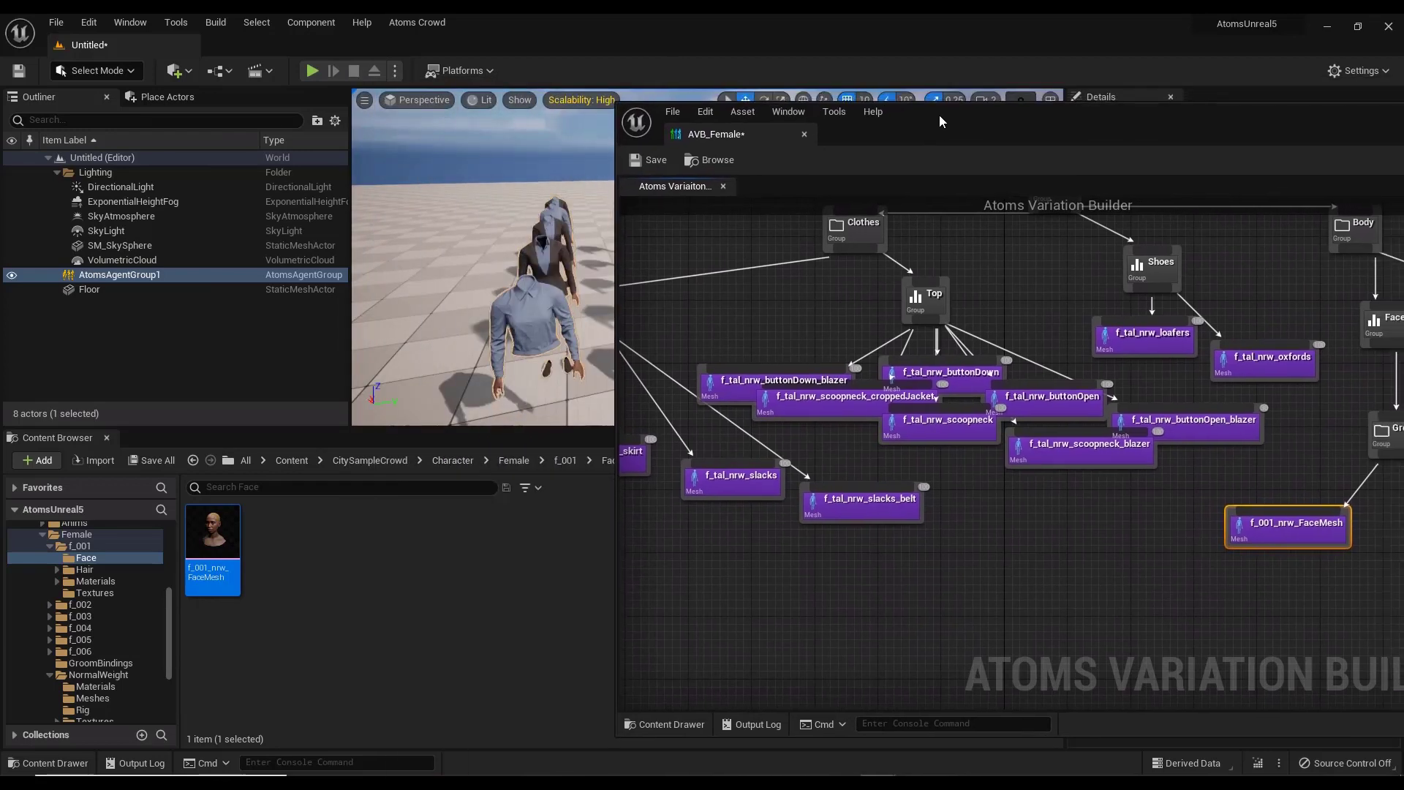
{"action": "left_click", "coordinate": [566, 460]}
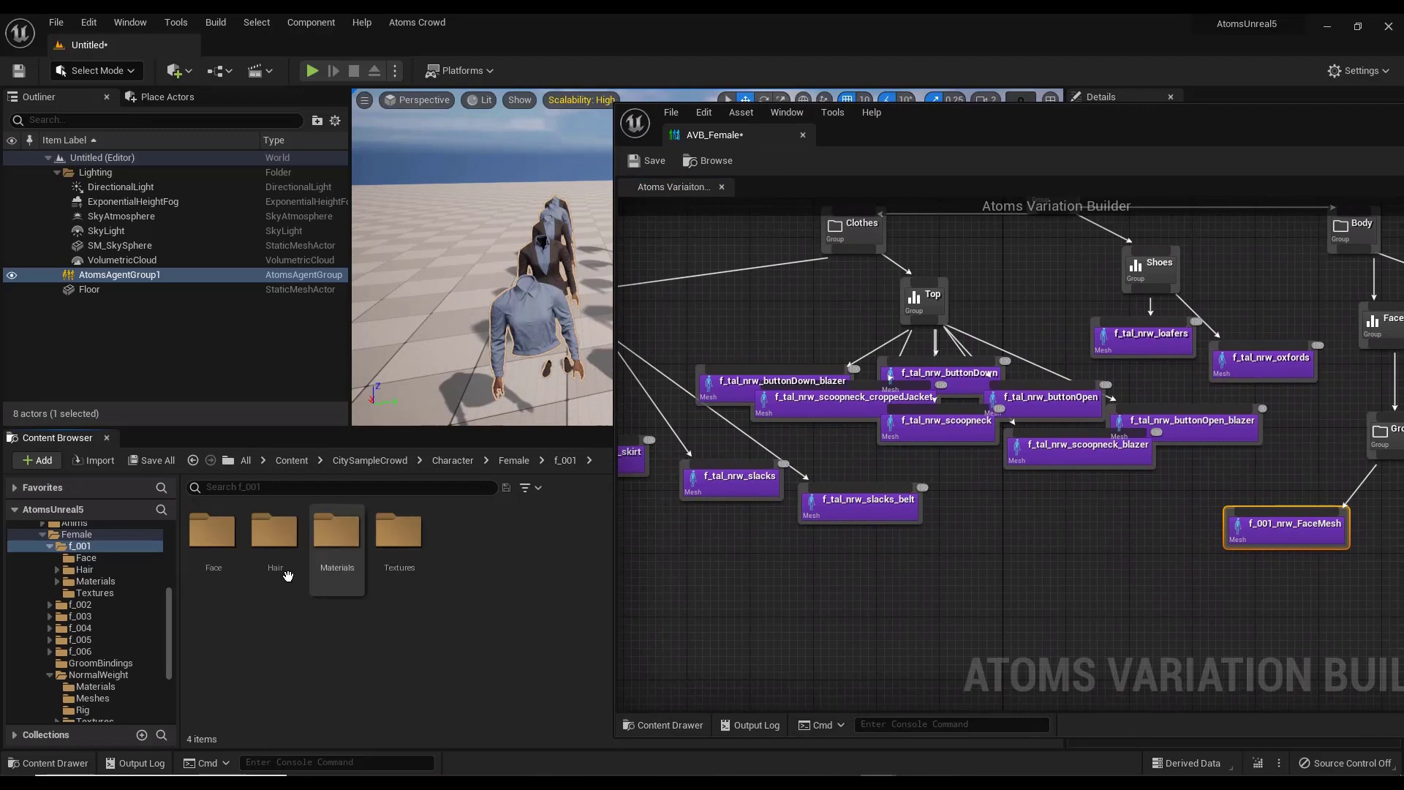
{"action": "double_click", "coordinate": [274, 532]}
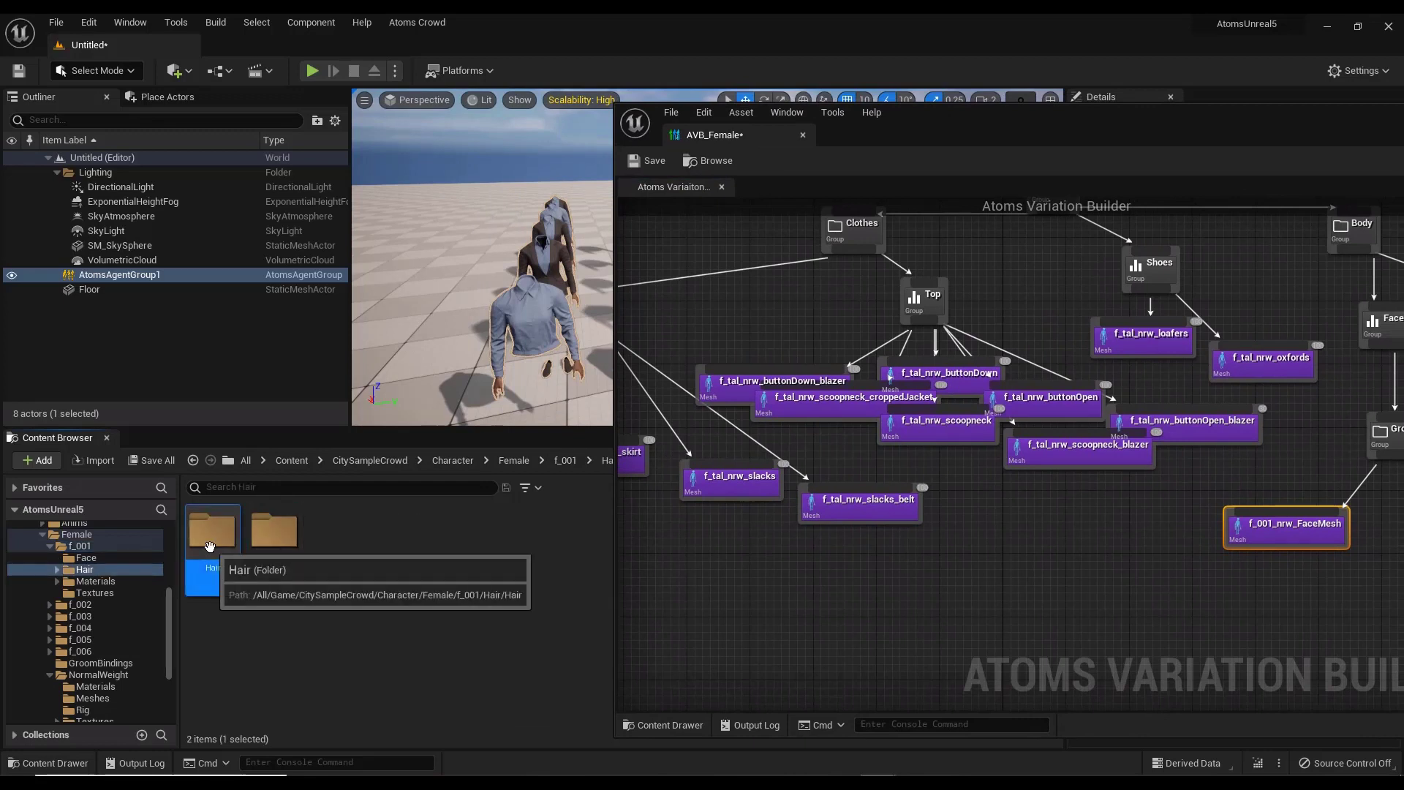
{"action": "double_click", "coordinate": [210, 541]}
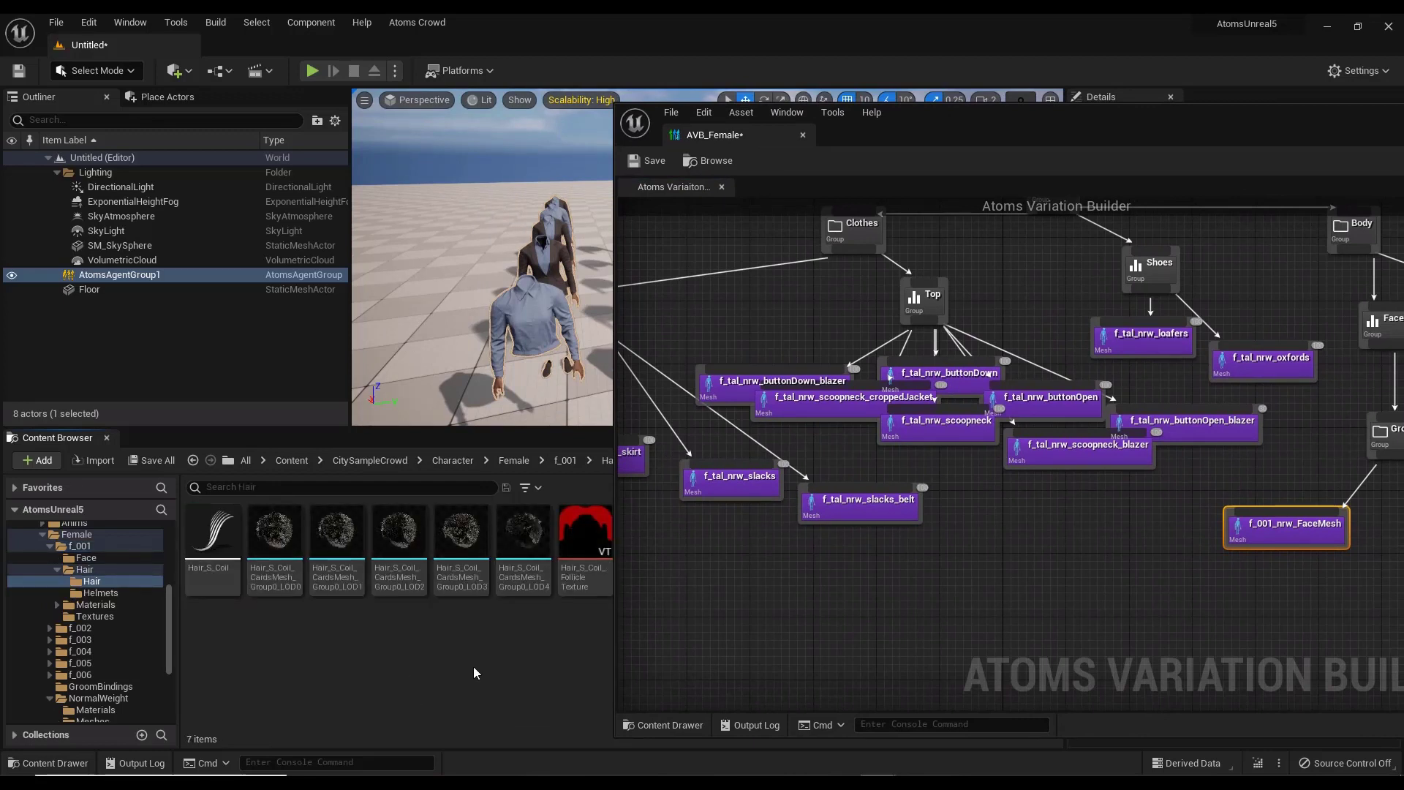
{"action": "left_click_drag", "start_coordinate": [461, 544], "coordinate": [1367, 530]}
{"action": "right_click_drag", "start_coordinate": [1157, 597], "coordinate": [950, 598]}
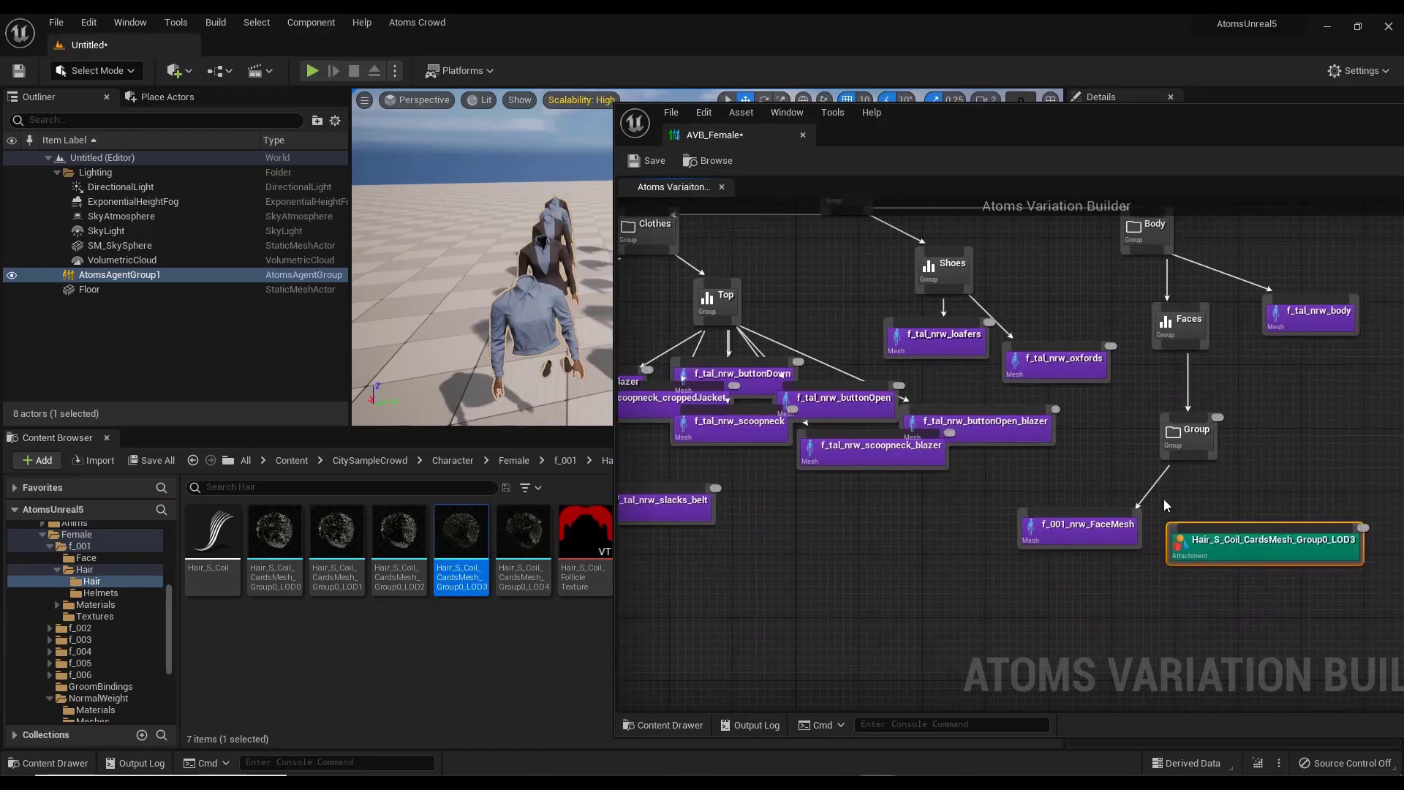
{"action": "left_click_drag", "start_coordinate": [1186, 456], "coordinate": [1243, 541]}
Set the Hair_S_Coil attachment's bone name to head and reposition the group with its two children to free space beside it
{"action": "left_click_drag", "start_coordinate": [1055, 112], "coordinate": [533, 117]}
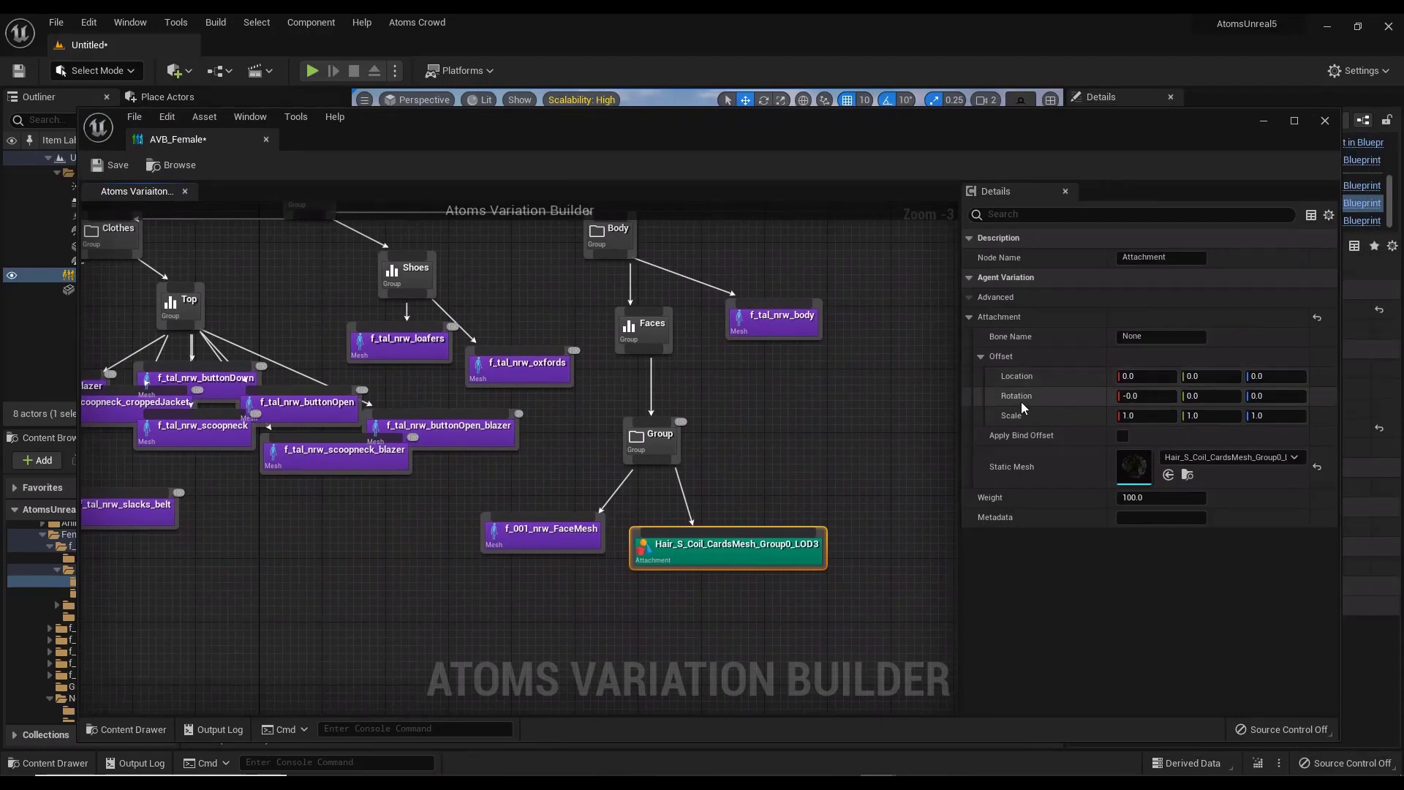
{"action": "left_click", "coordinate": [1155, 337]}
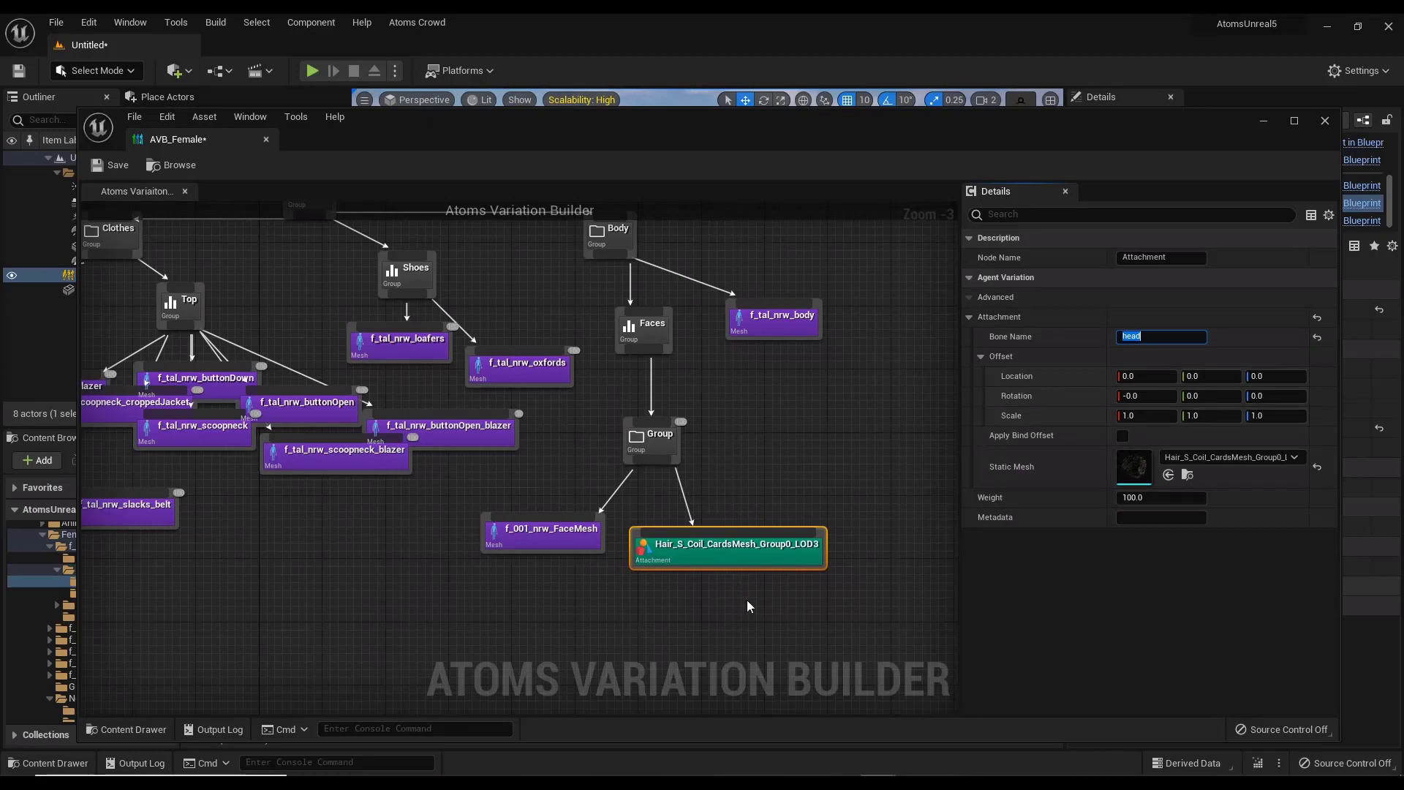
{"action": "left_click_drag", "start_coordinate": [749, 606], "coordinate": [567, 452]}
{"action": "left_click_drag", "start_coordinate": [656, 439], "coordinate": [594, 478]}
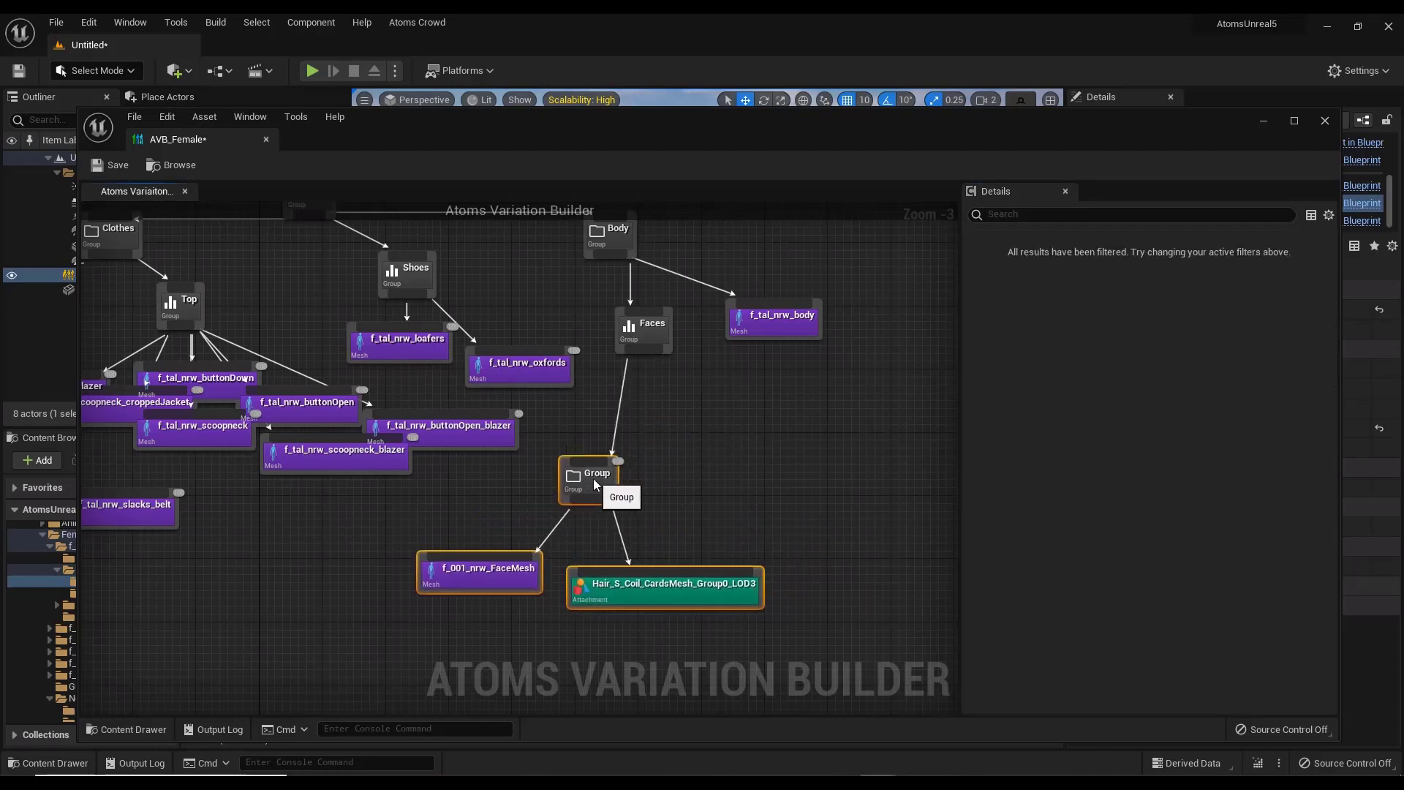
Rename the group holding the f_001 face and hair to Face1
{"action": "left_click", "coordinate": [594, 478]}
{"action": "left_click", "coordinate": [1130, 257]}
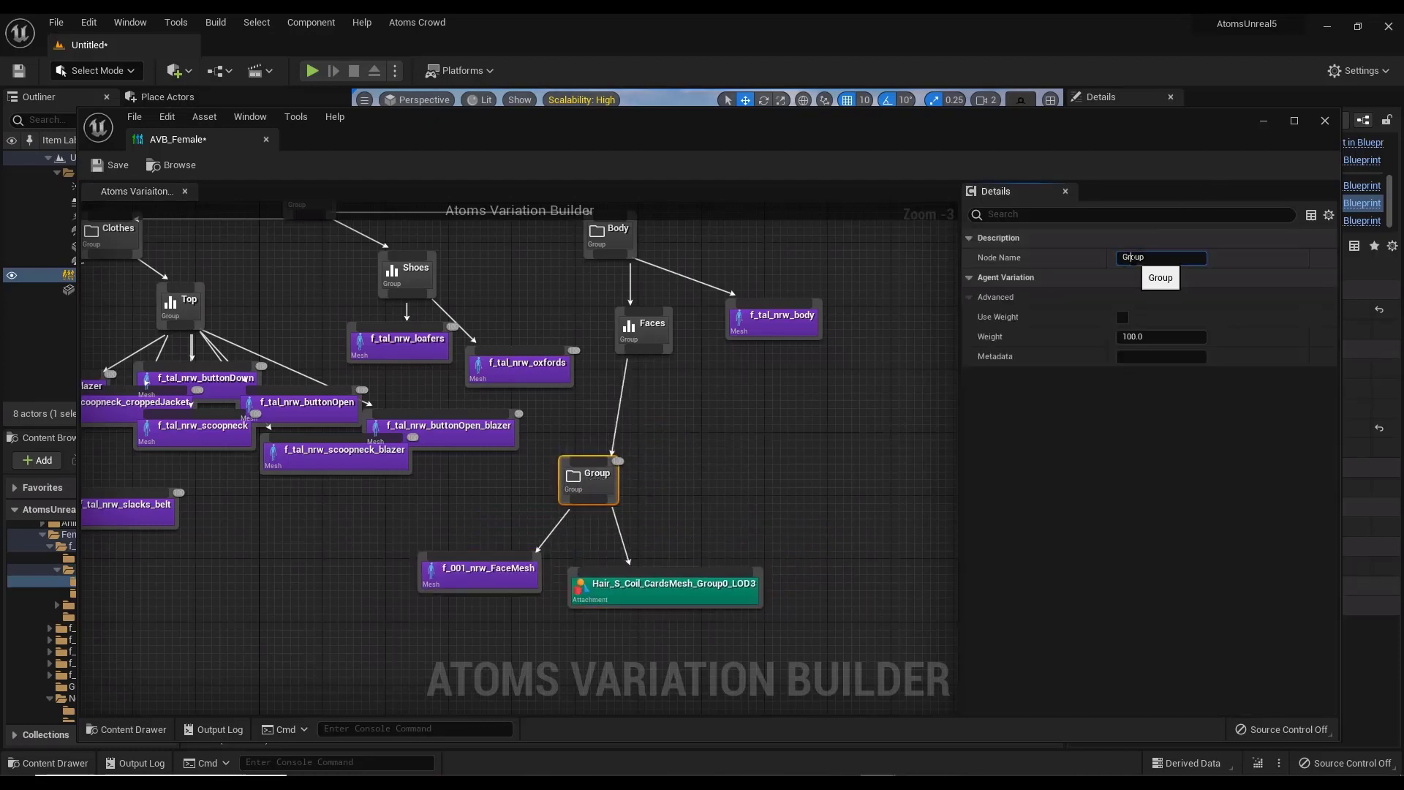
{"action": "double_click", "coordinate": [1127, 257]}
{"action": "key", "text": "Return"}
Create a second child group under Faces and name it Face2
{"action": "left_click_drag", "start_coordinate": [661, 356], "coordinate": [766, 469]}
{"action": "type", "text": "group"}
{"action": "key", "text": "Return"}
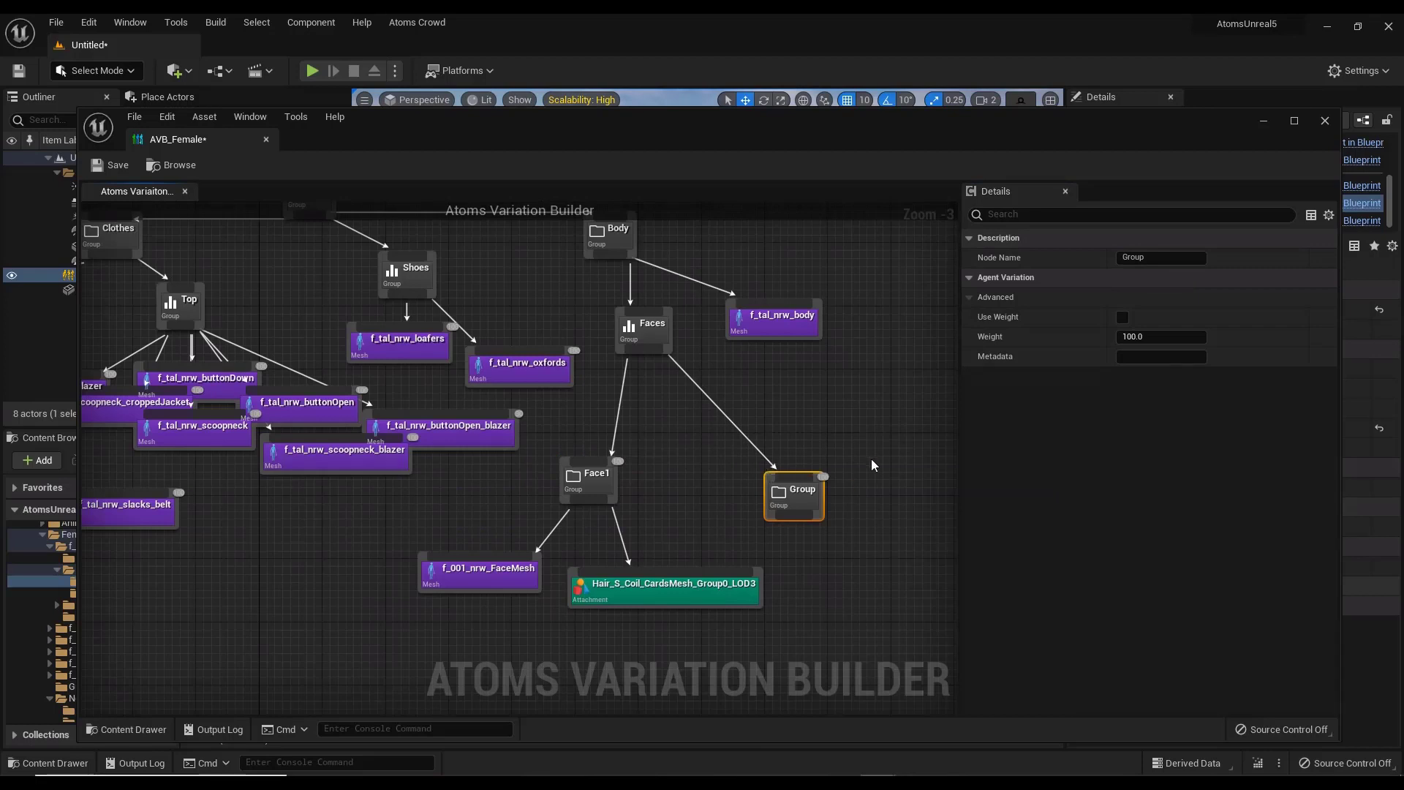
{"action": "double_click", "coordinate": [1133, 257]}
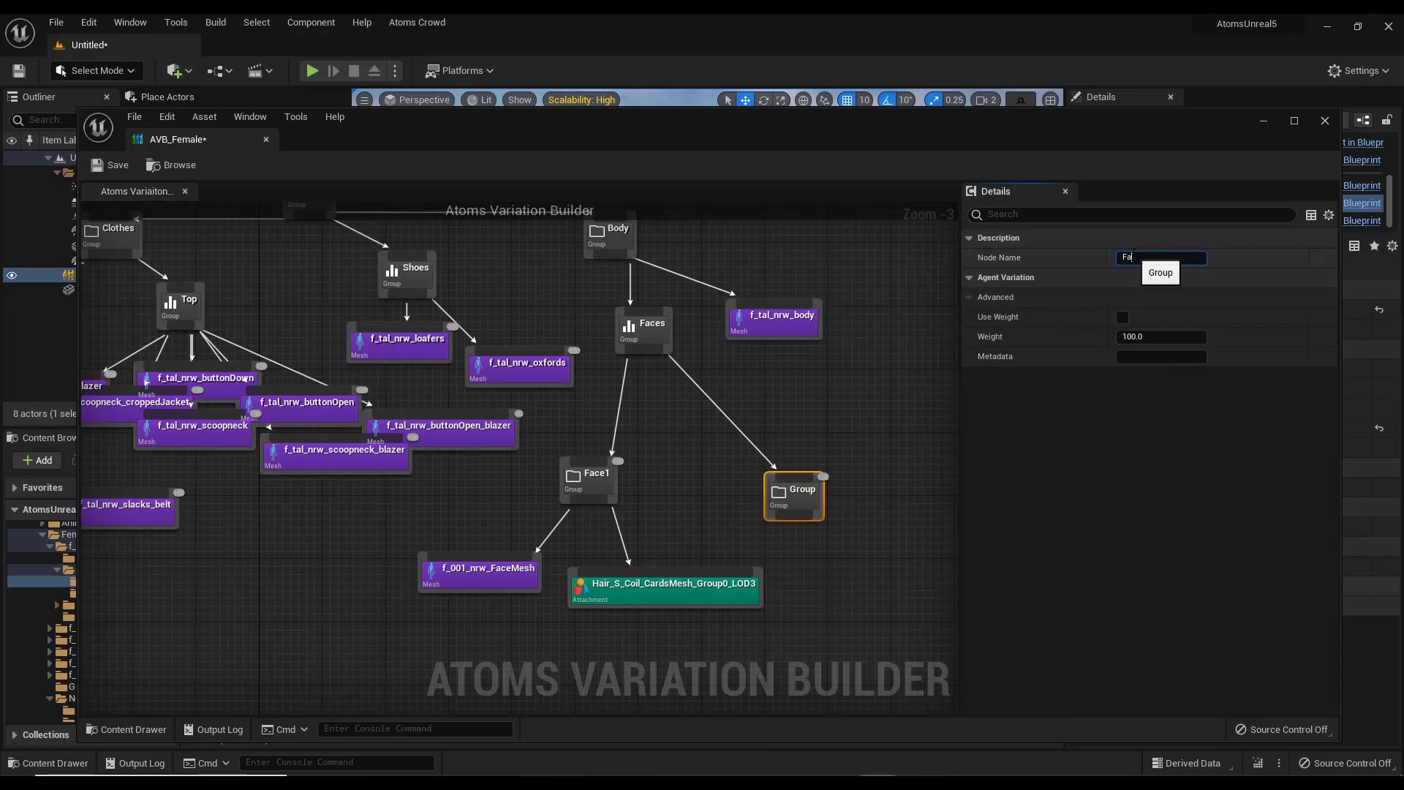
{"action": "type", "text": "Face2"}
{"action": "key", "text": "Return"}
Add f_002_nrw_FaceMesh from the f_002 Face folder as a child of Face2
{"action": "left_click_drag", "start_coordinate": [671, 136], "coordinate": [1218, 176]}
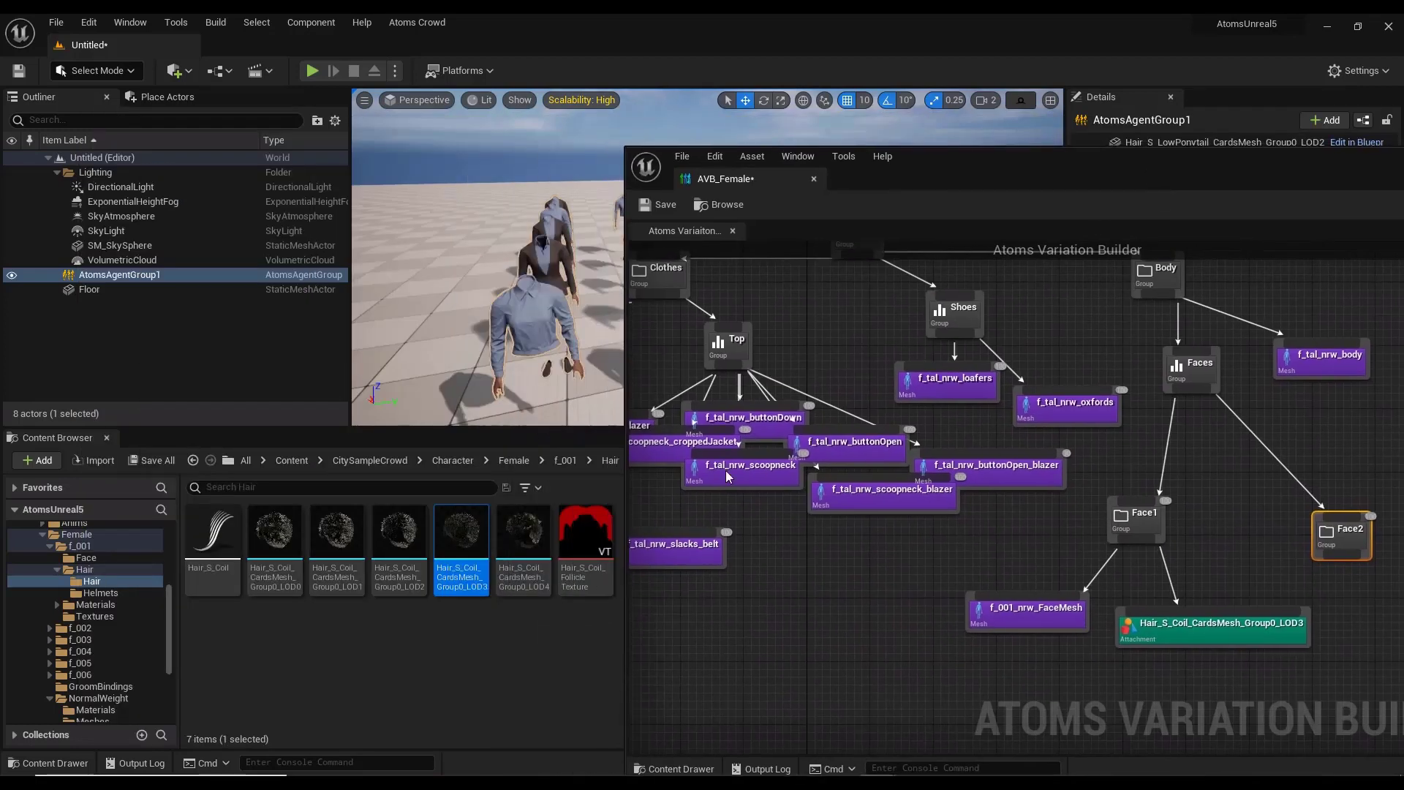
{"action": "left_click", "coordinate": [514, 460]}
{"action": "double_click", "coordinate": [264, 534]}
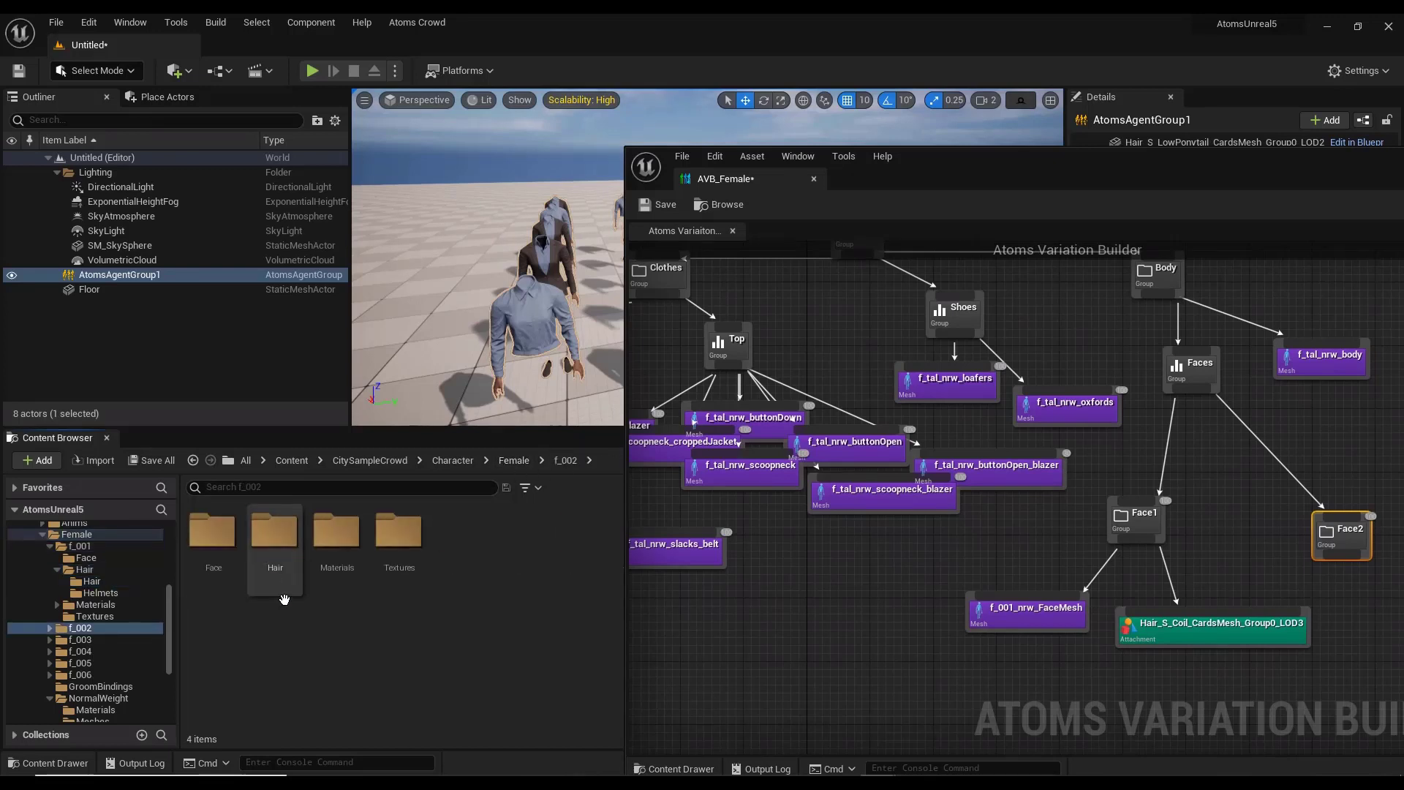
{"action": "double_click", "coordinate": [212, 530]}
{"action": "left_click_drag", "start_coordinate": [211, 544], "coordinate": [1271, 623]}
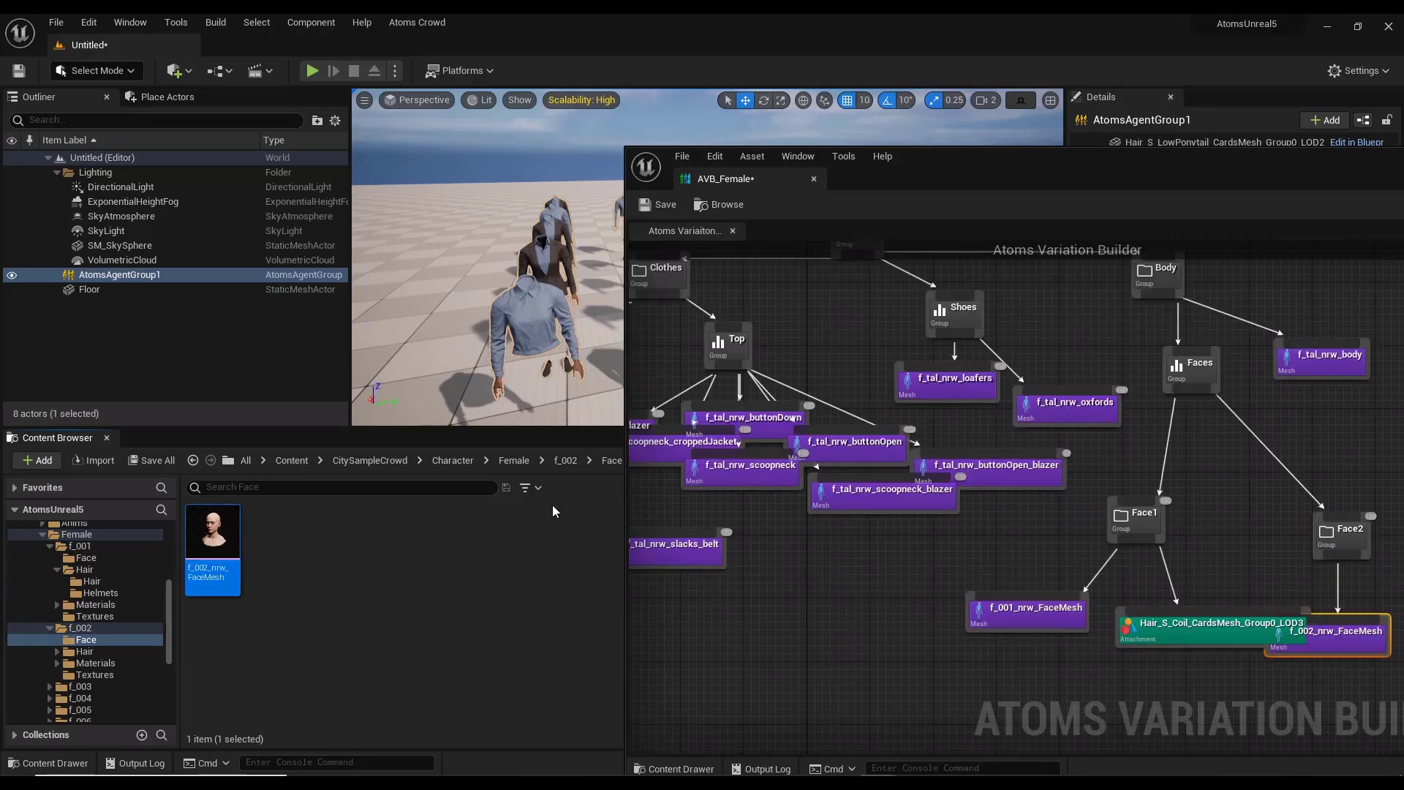
Attach the f_002 hair mesh Hair_S_Pixie_CardsMesh_Group0_LOD3 to Face2 with its bone name set to head
{"action": "left_click", "coordinate": [575, 465]}
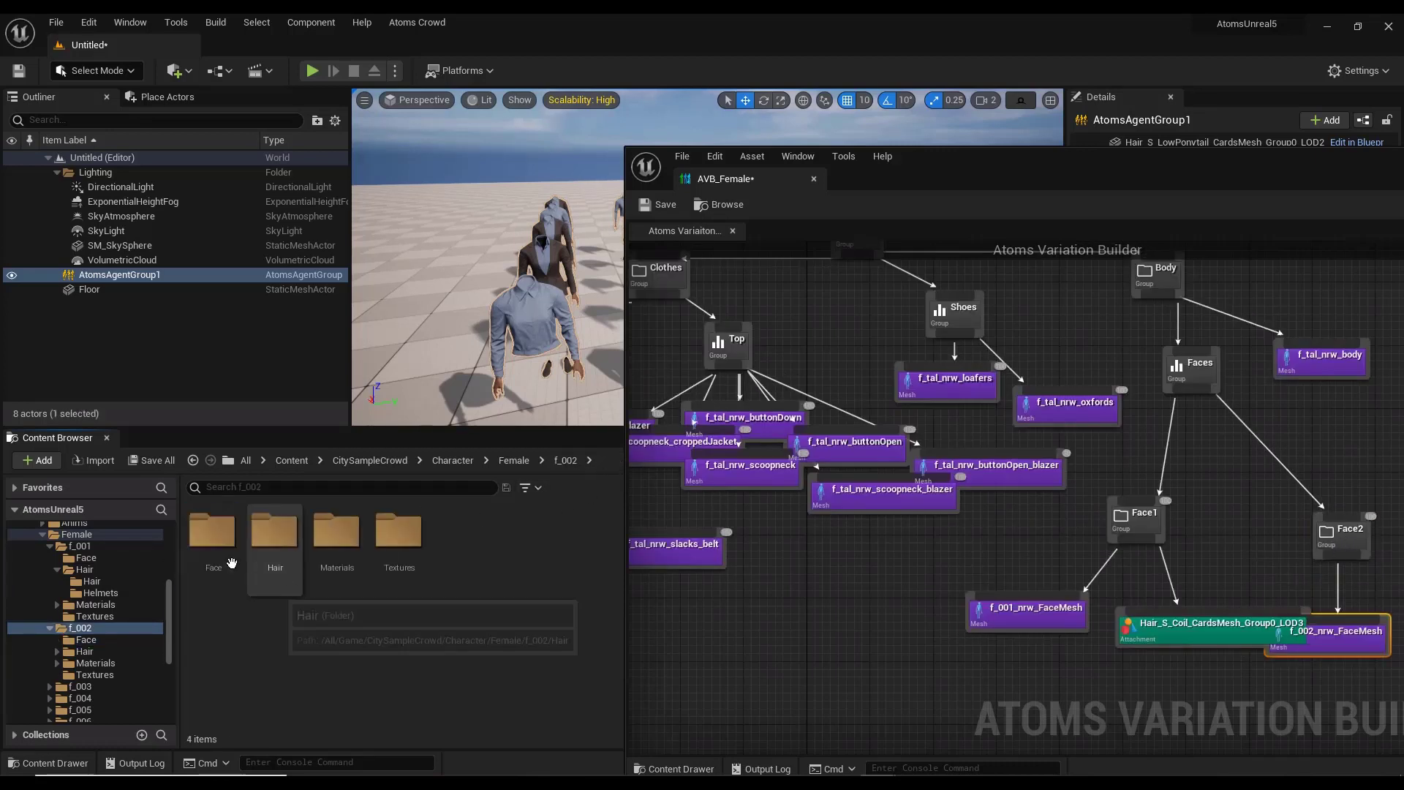
{"action": "double_click", "coordinate": [274, 533]}
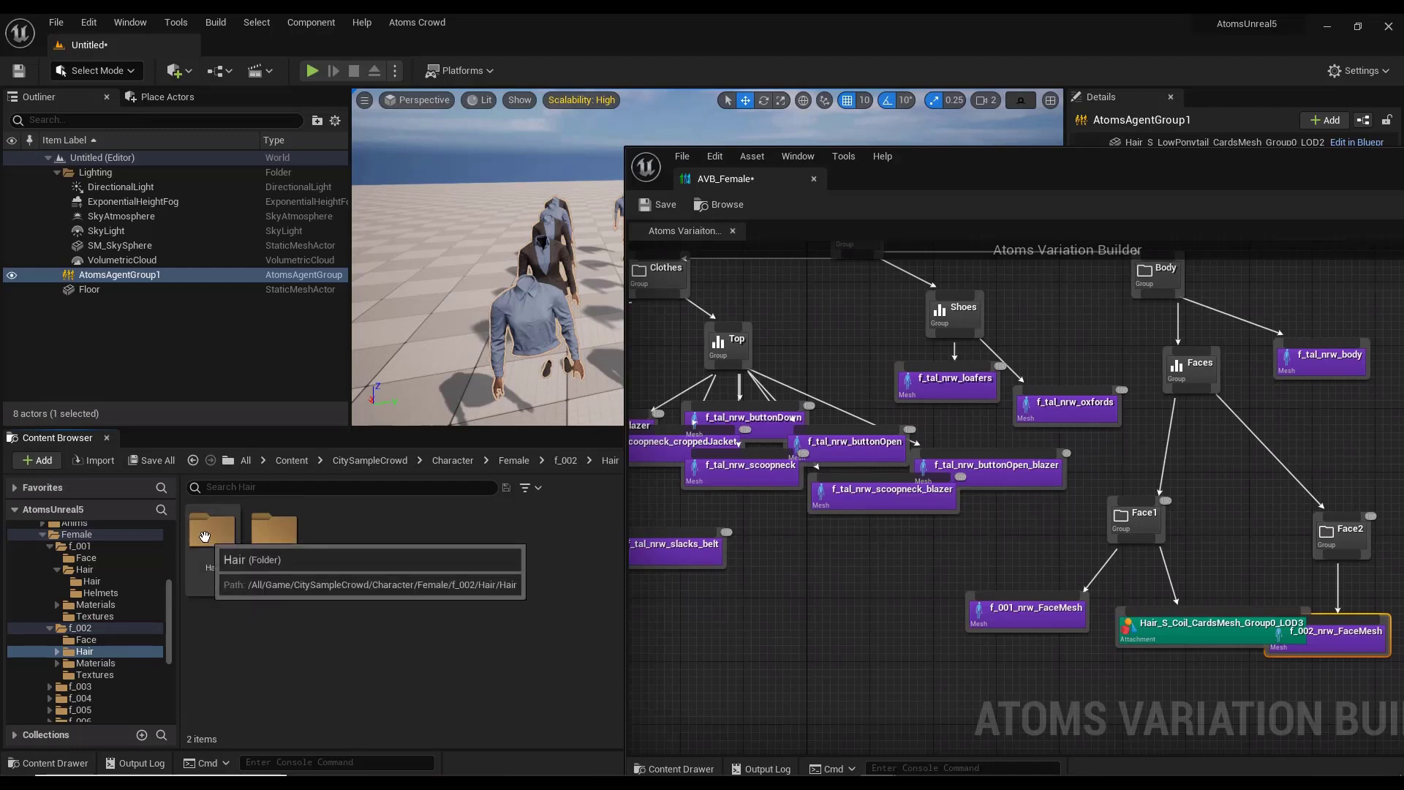
{"action": "double_click", "coordinate": [212, 533]}
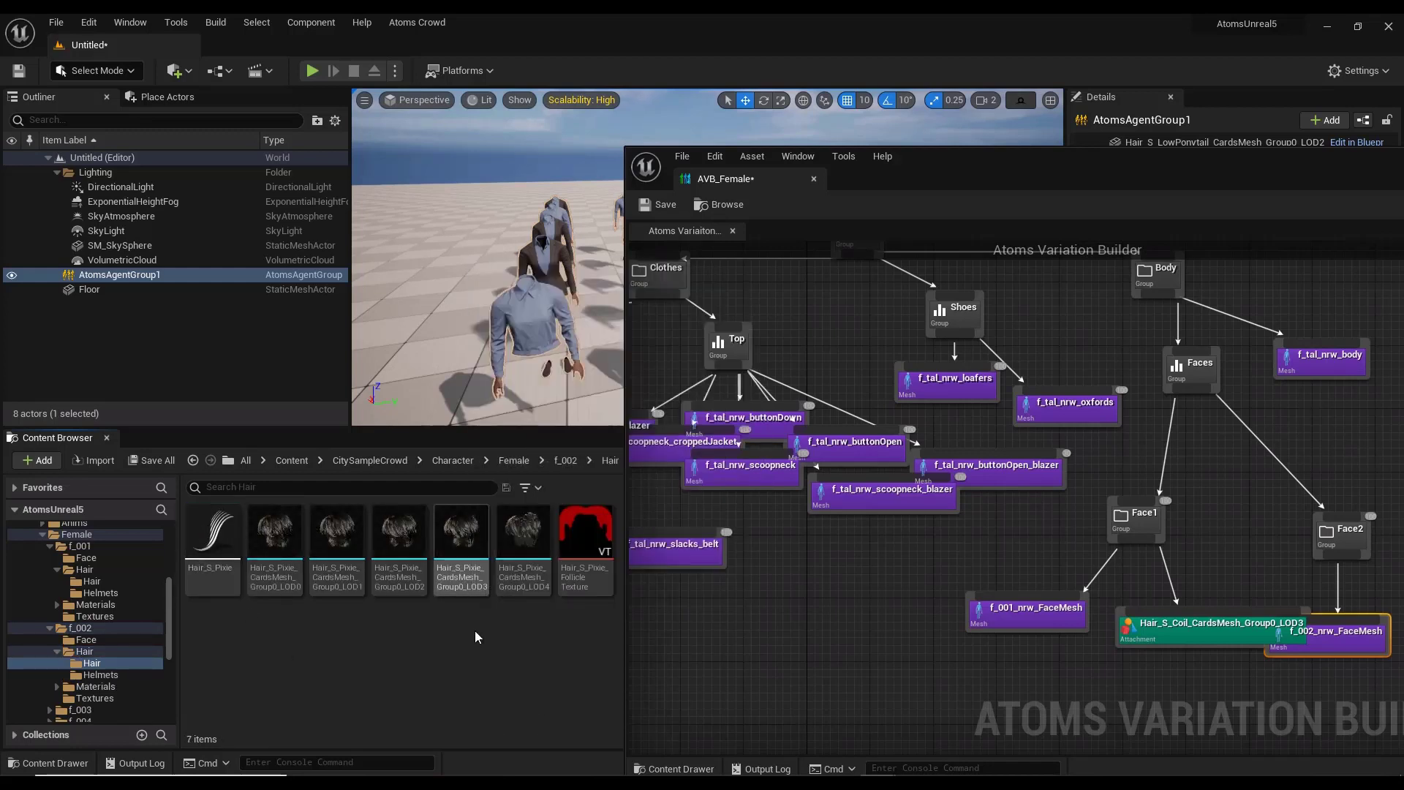
{"action": "left_click_drag", "start_coordinate": [462, 555], "coordinate": [1360, 554]}
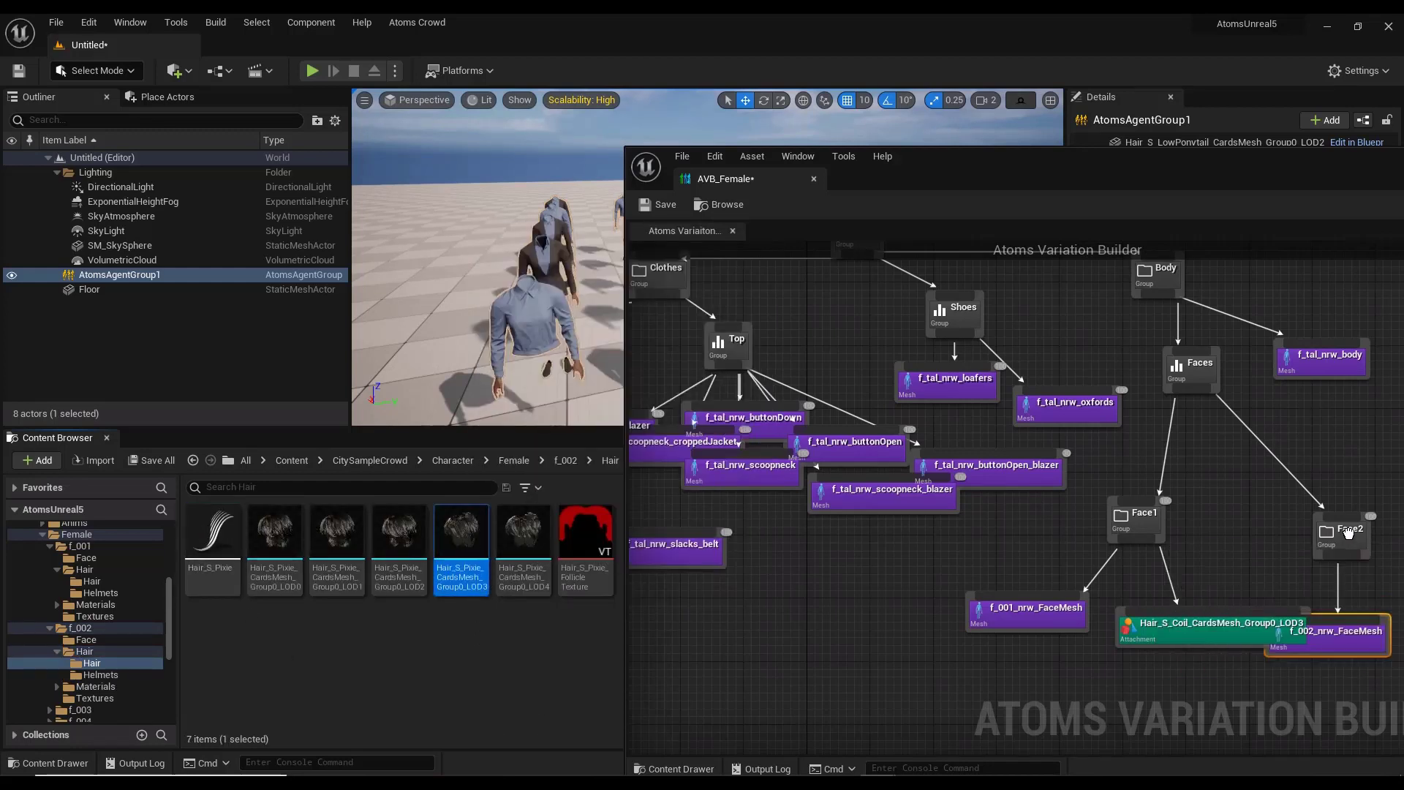
{"action": "right_click_drag", "start_coordinate": [1235, 559], "coordinate": [897, 557]}
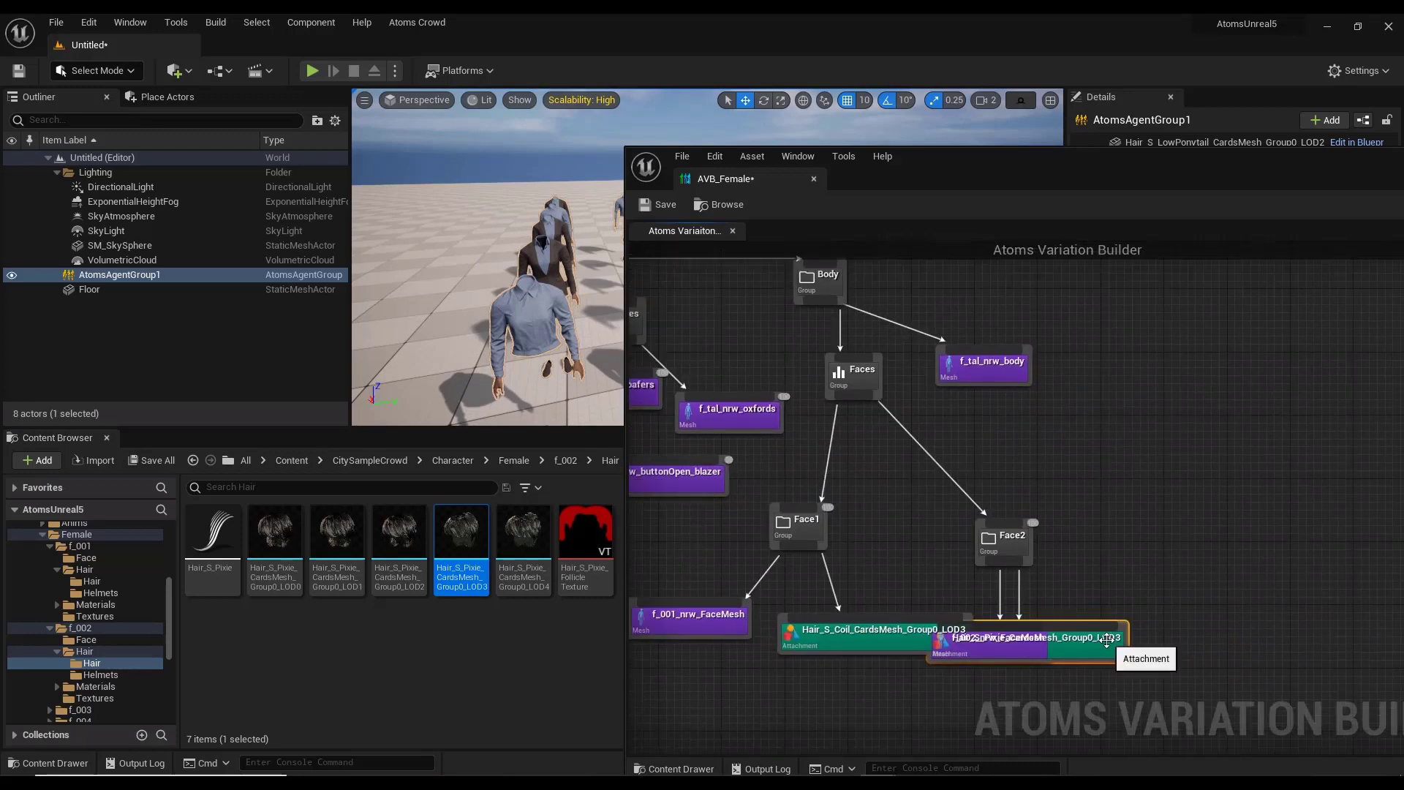
{"action": "left_click_drag", "start_coordinate": [1228, 158], "coordinate": [692, 144]}
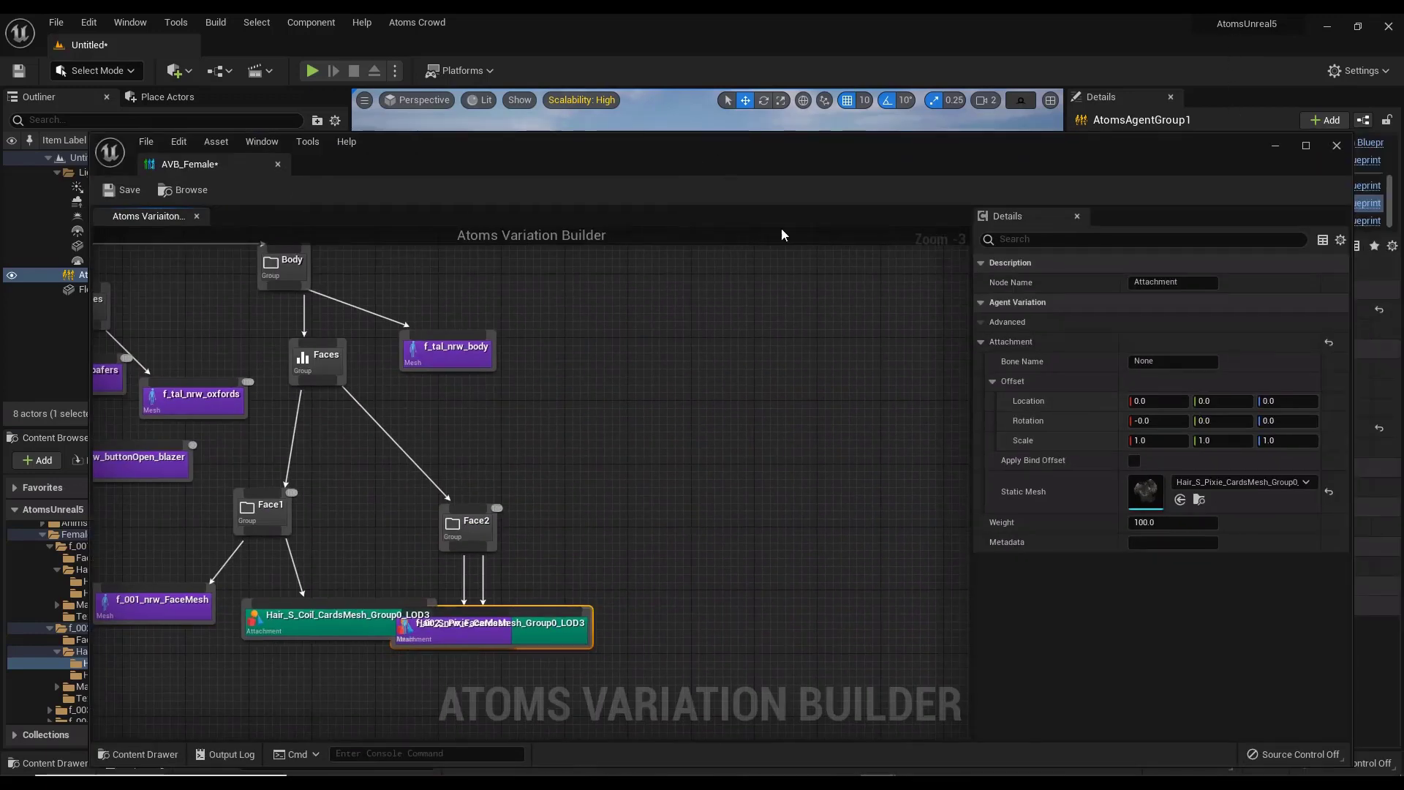
{"action": "left_click", "coordinate": [1163, 362]}
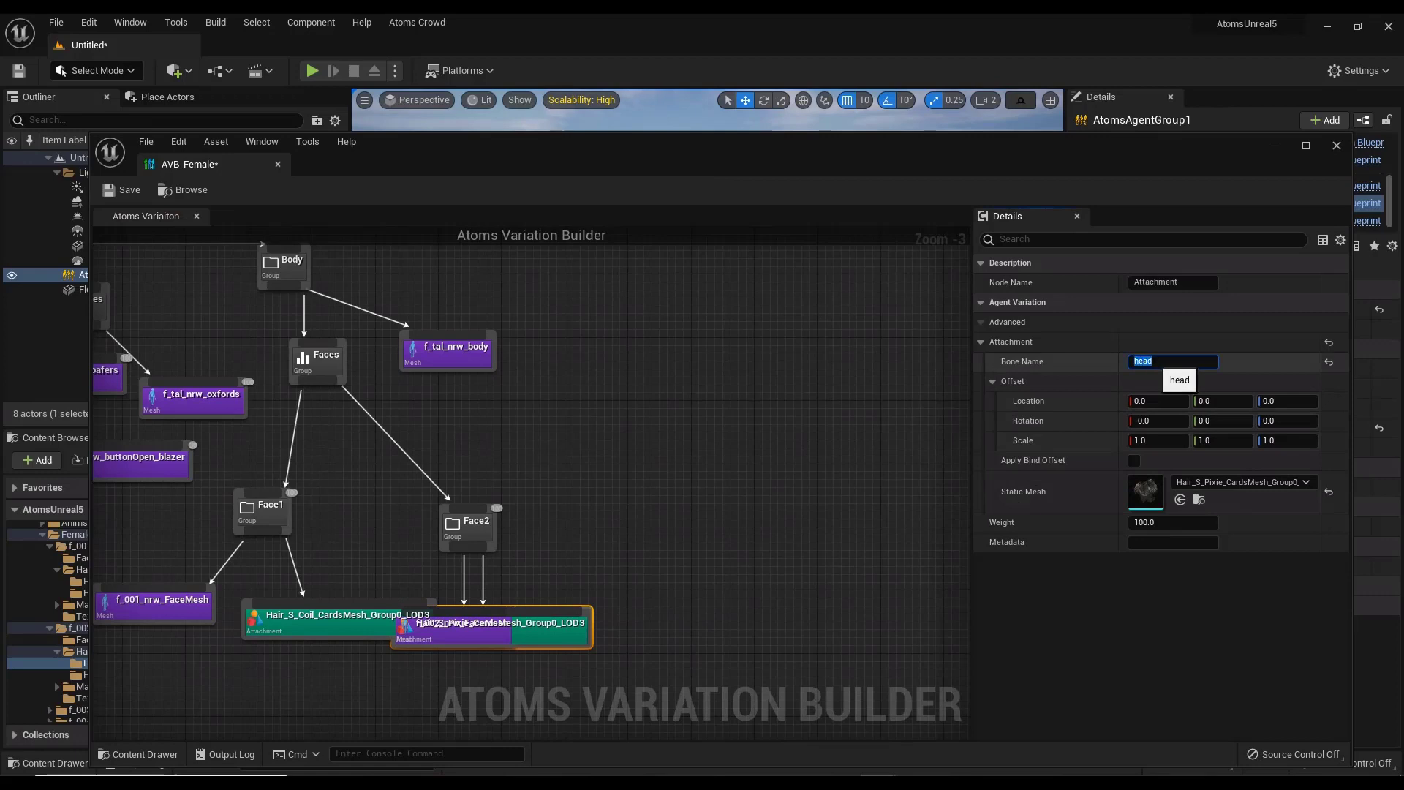
Create a third child group under Faces and add f_003_nrw_FaceMesh from the f_003 Face folder to it
{"action": "left_click_drag", "start_coordinate": [732, 151], "coordinate": [1286, 253]}
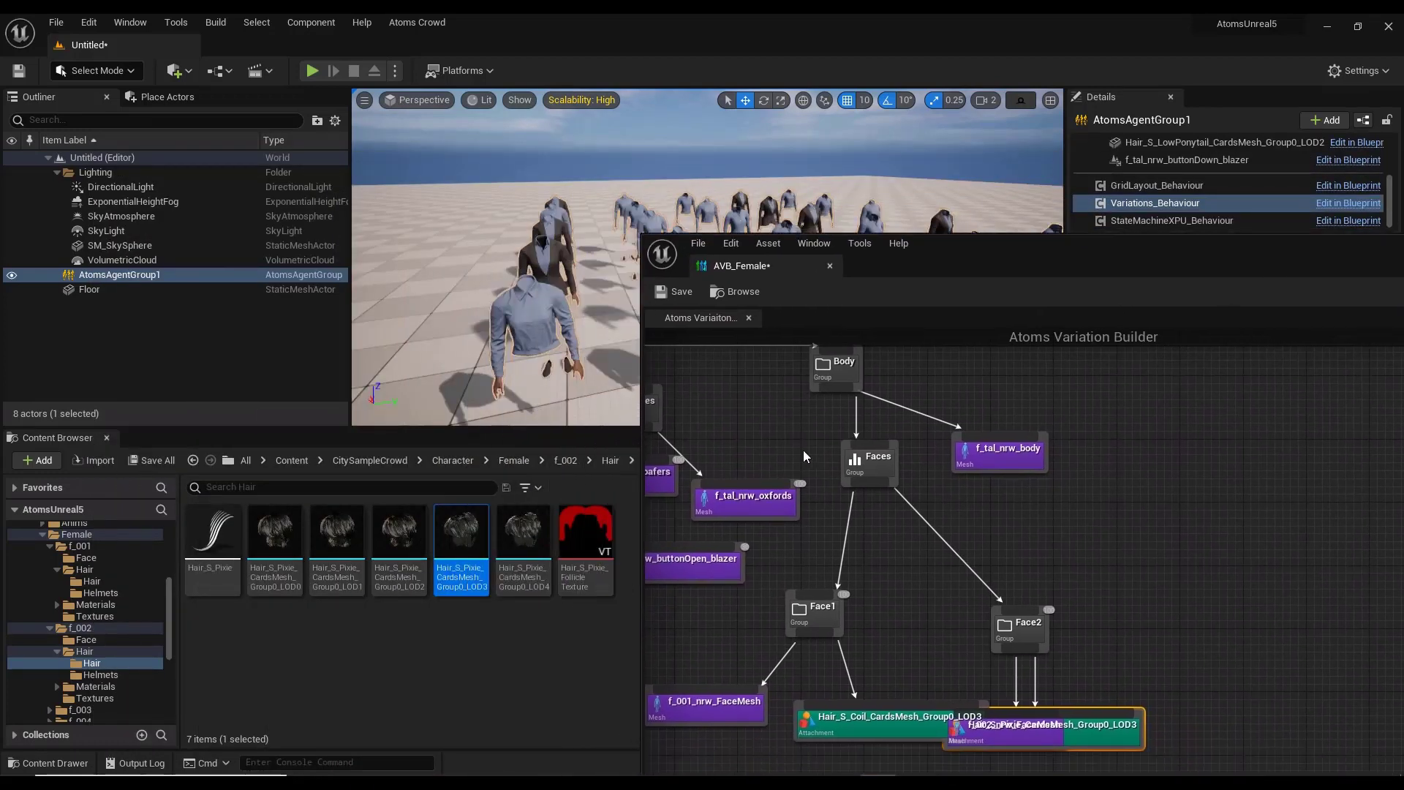
{"action": "left_click", "coordinate": [513, 460]}
{"action": "double_click", "coordinate": [328, 540]}
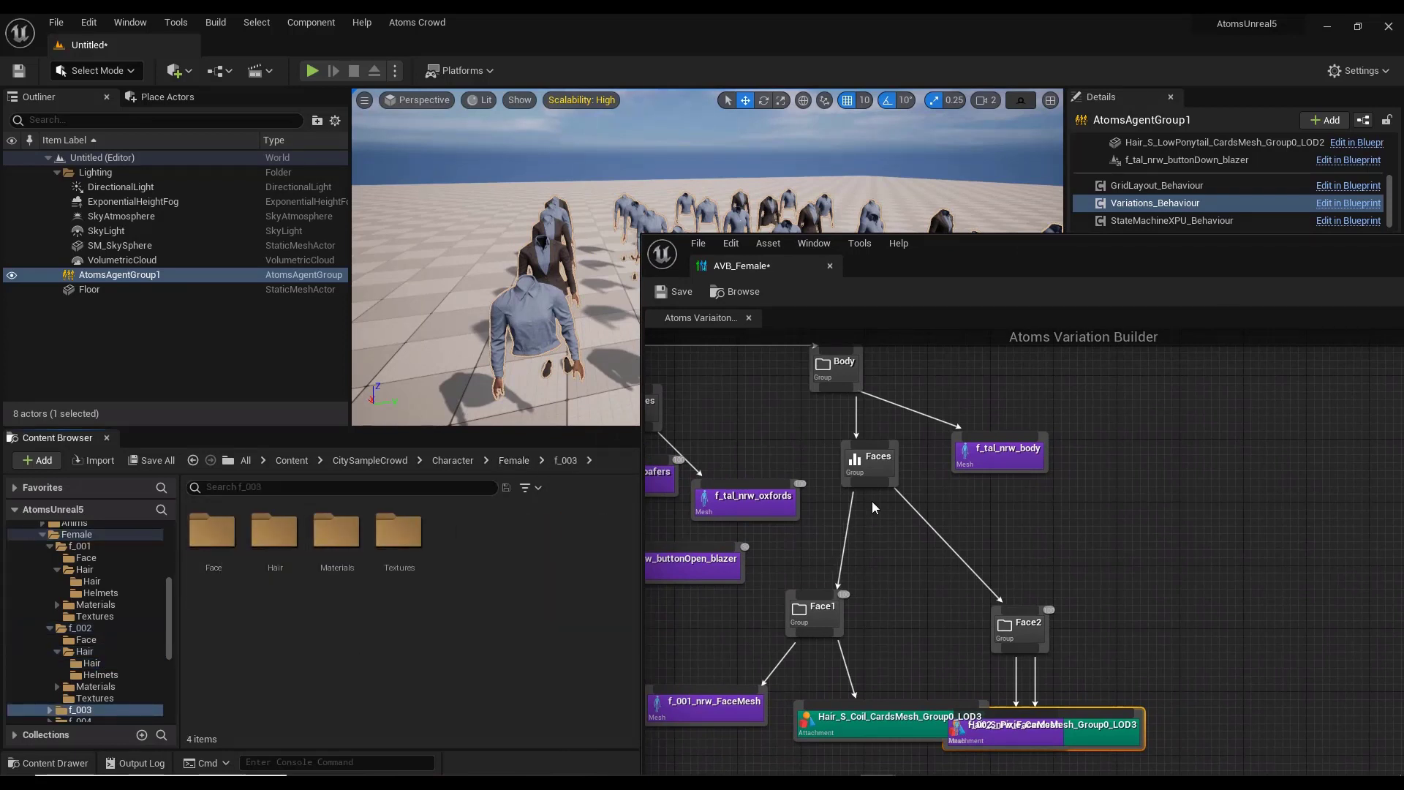
{"action": "left_click_drag", "start_coordinate": [876, 484], "coordinate": [1145, 604]}
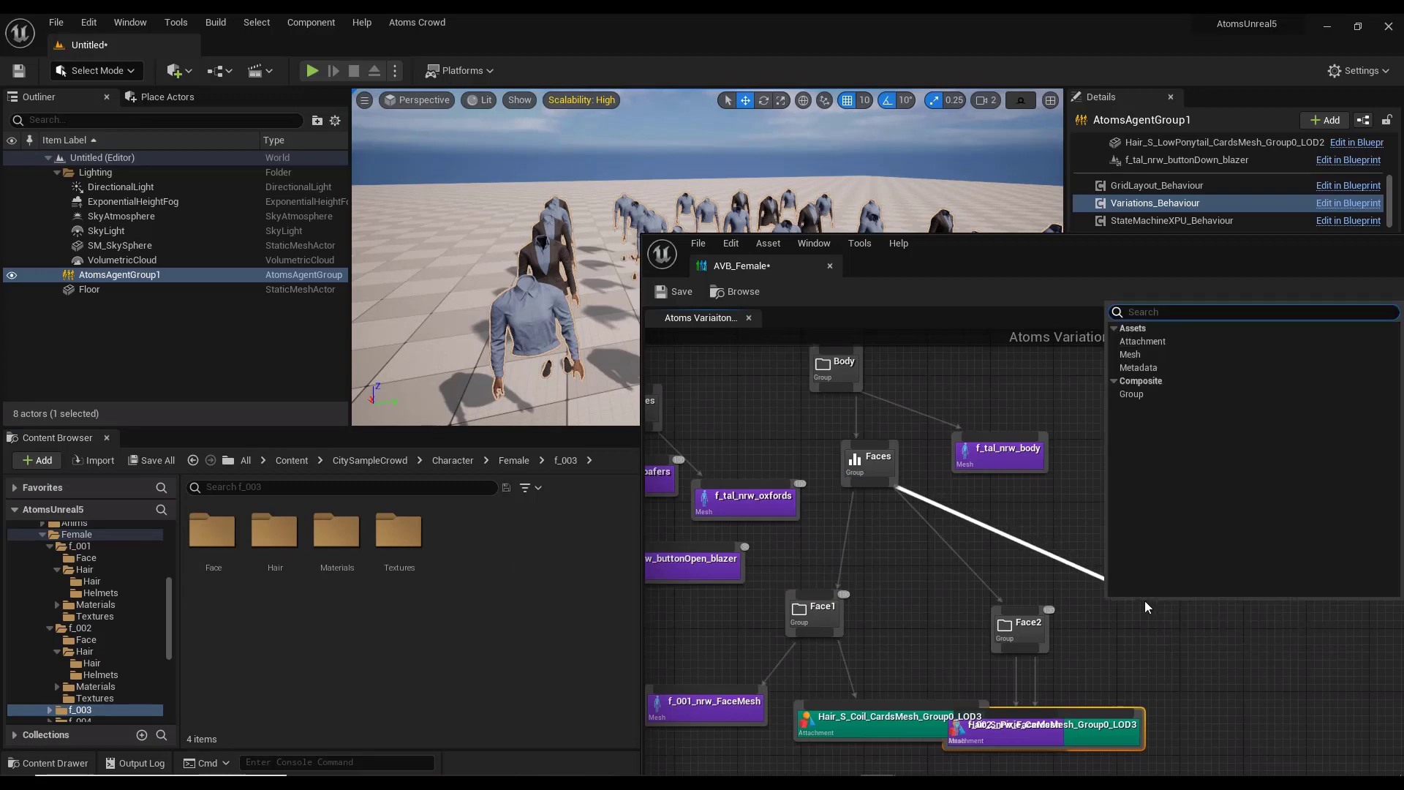
{"action": "type", "text": "group"}
{"action": "key", "text": "Return"}
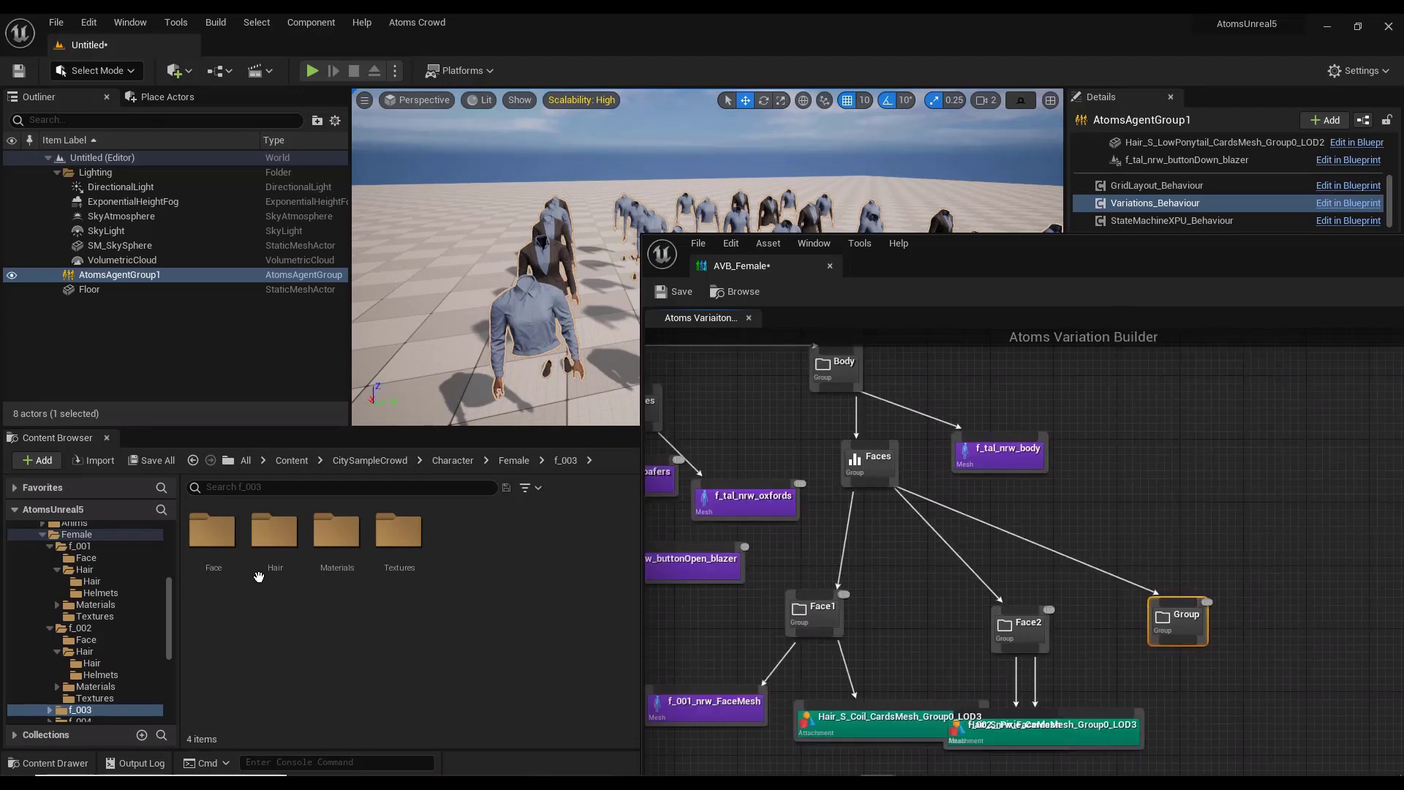
{"action": "double_click", "coordinate": [228, 545]}
{"action": "left_click_drag", "start_coordinate": [232, 548], "coordinate": [1194, 638]}
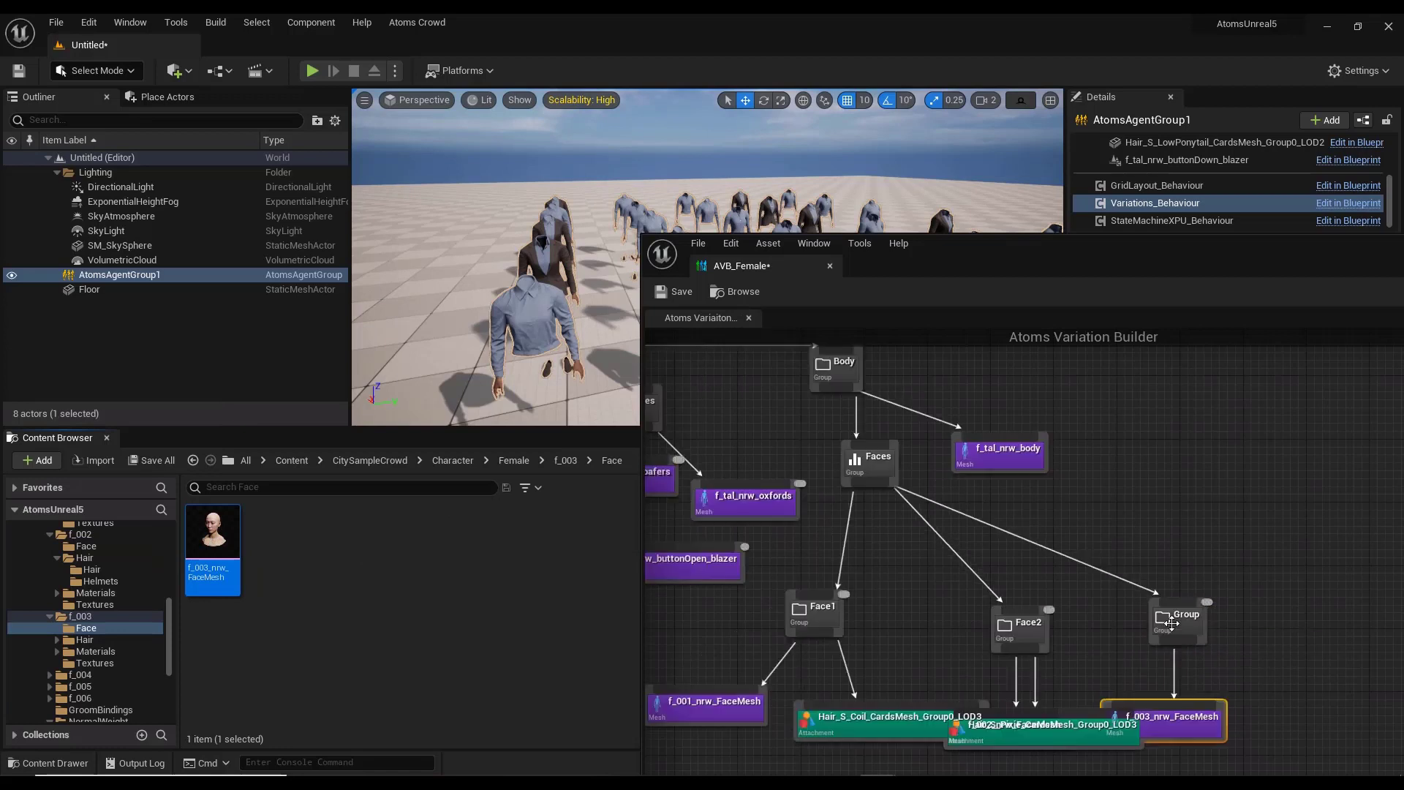
Attach the f_003 hair mesh Hair_S_LowPonytail_CardsMesh_Group0_LOD2 to the third face group with its bone name set to head
{"action": "left_click", "coordinate": [565, 460]}
{"action": "double_click", "coordinate": [283, 574]}
{"action": "double_click", "coordinate": [214, 537]}
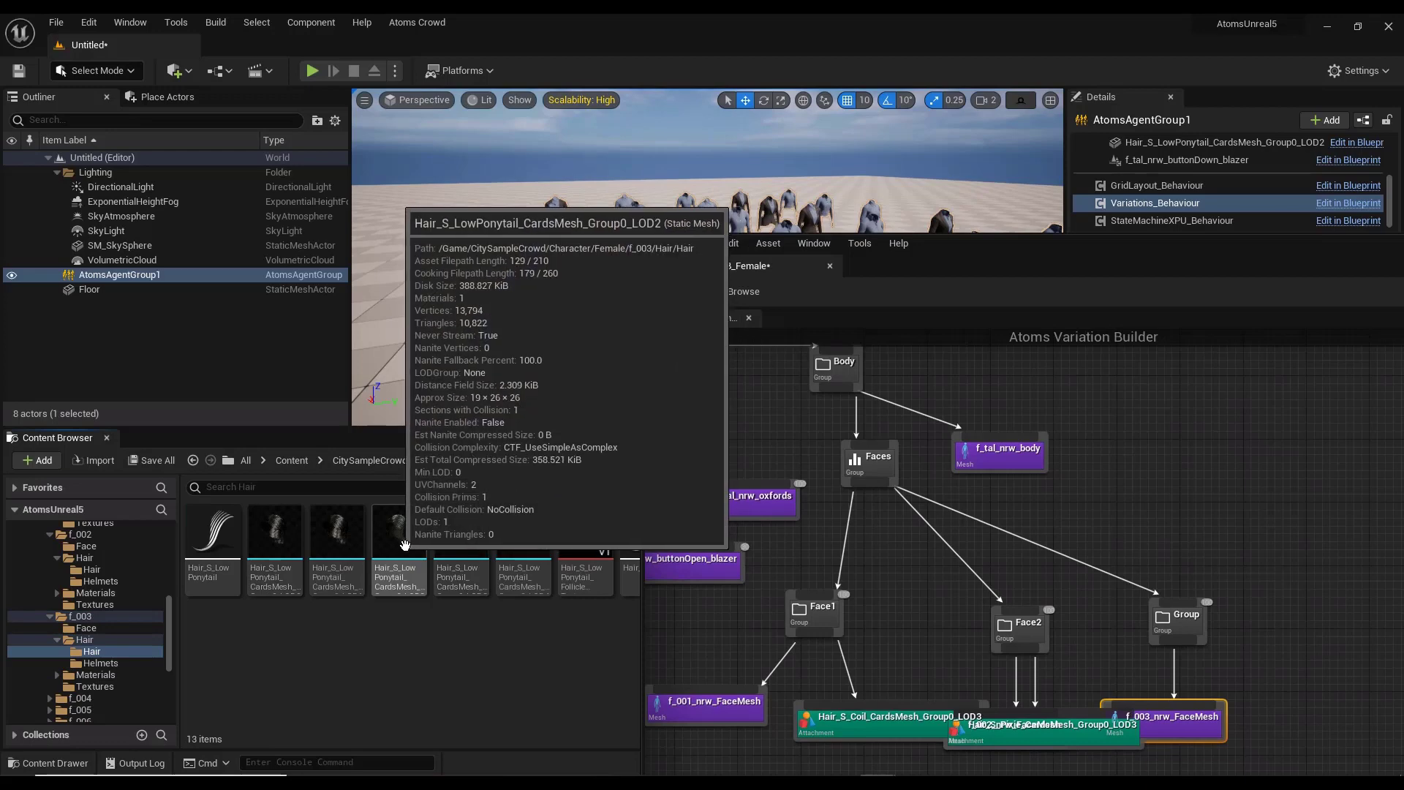
{"action": "left_click_drag", "start_coordinate": [420, 541], "coordinate": [1177, 622]}
{"action": "left_click_drag", "start_coordinate": [1131, 242], "coordinate": [520, 178]}
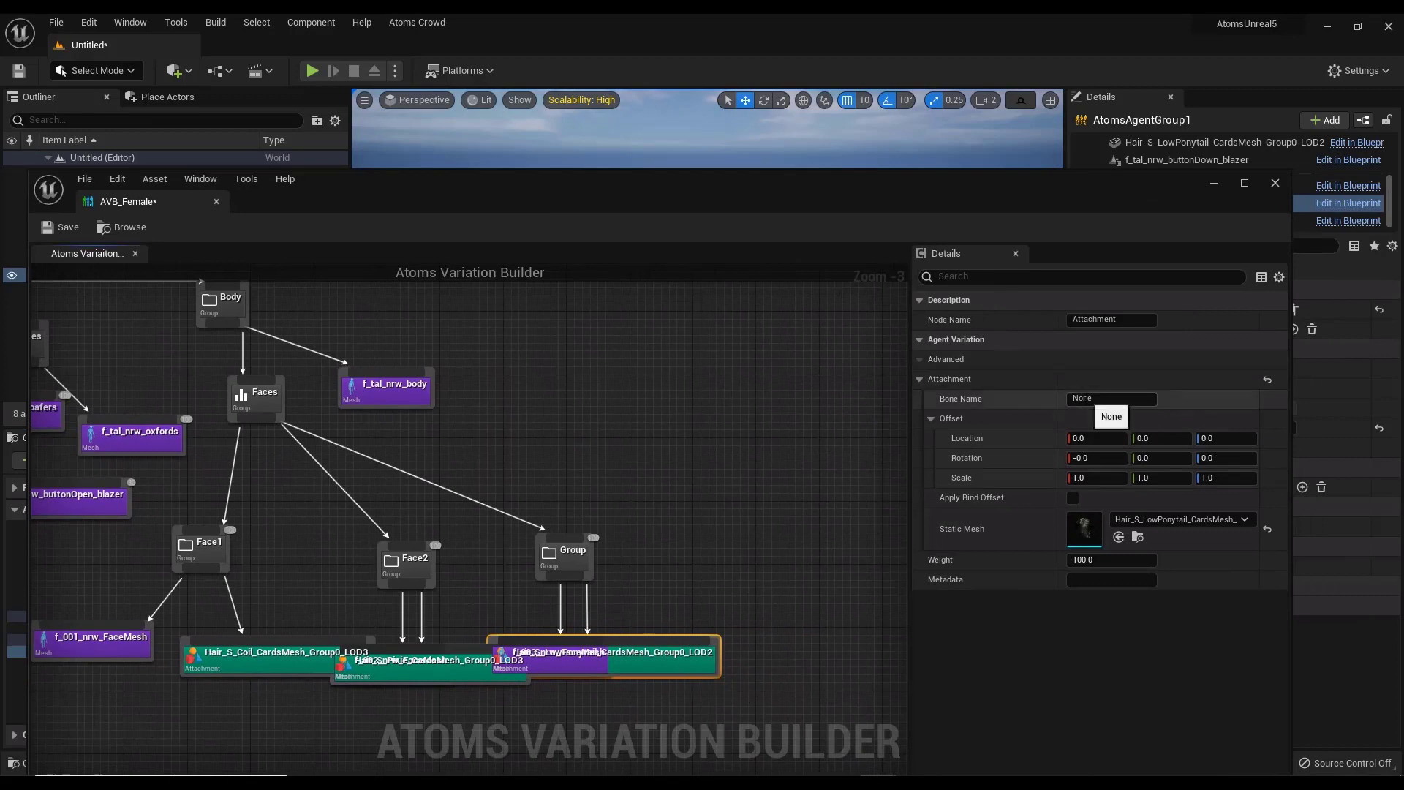
{"action": "left_click", "coordinate": [1087, 398]}
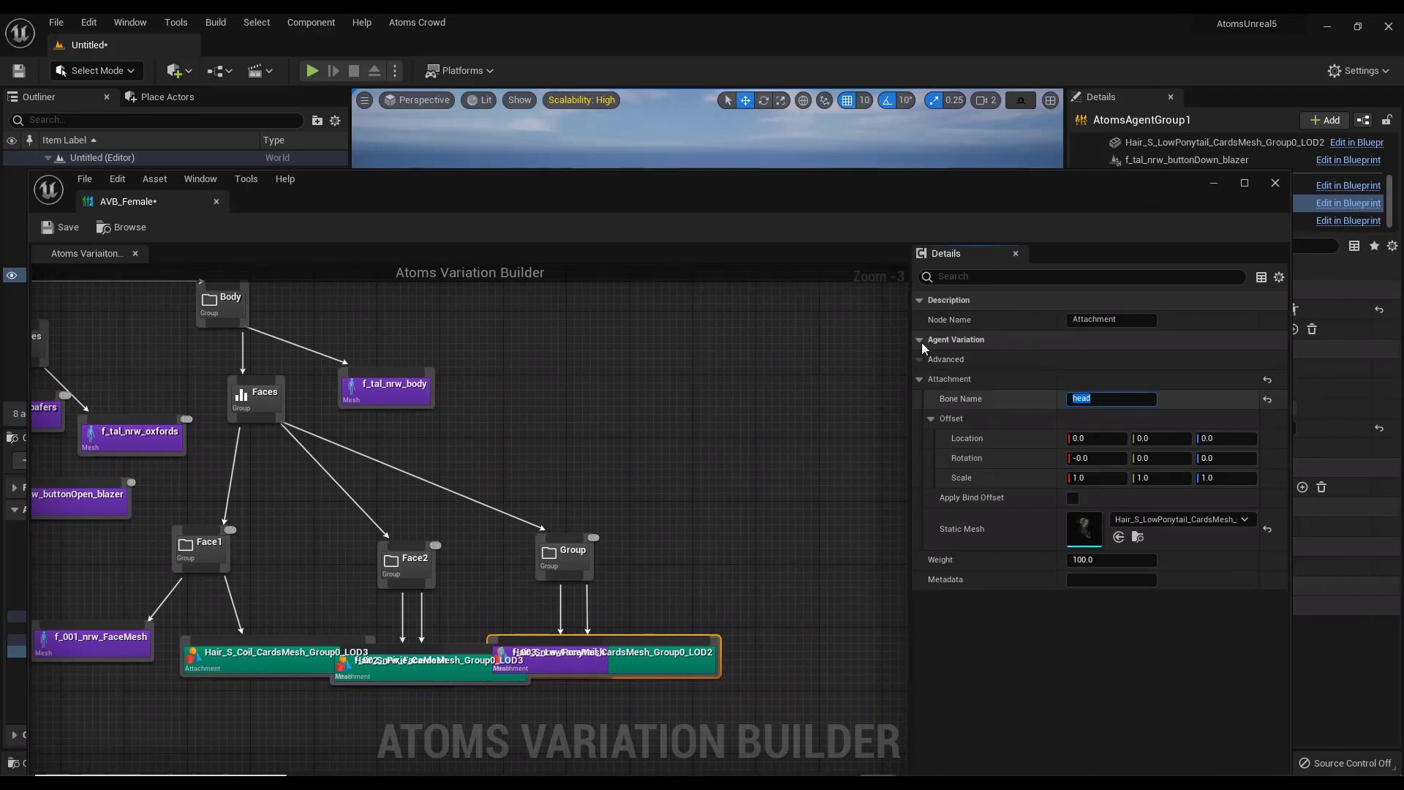
Rename the third child group under Faces to Face3 and save the AVB_Female variation graph
{"action": "key", "text": "Return"}
{"action": "left_click", "coordinate": [579, 568]}
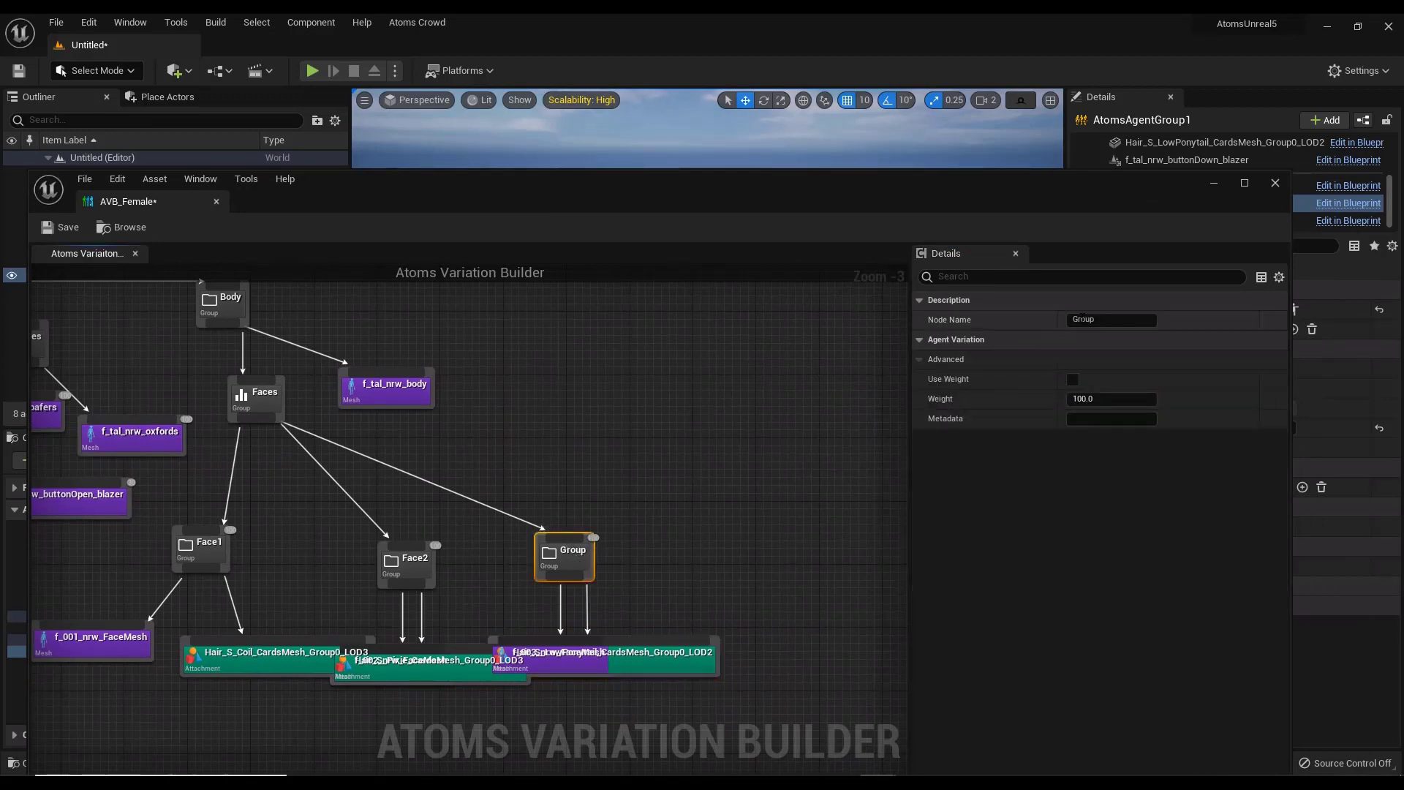
{"action": "left_click", "coordinate": [1084, 318]}
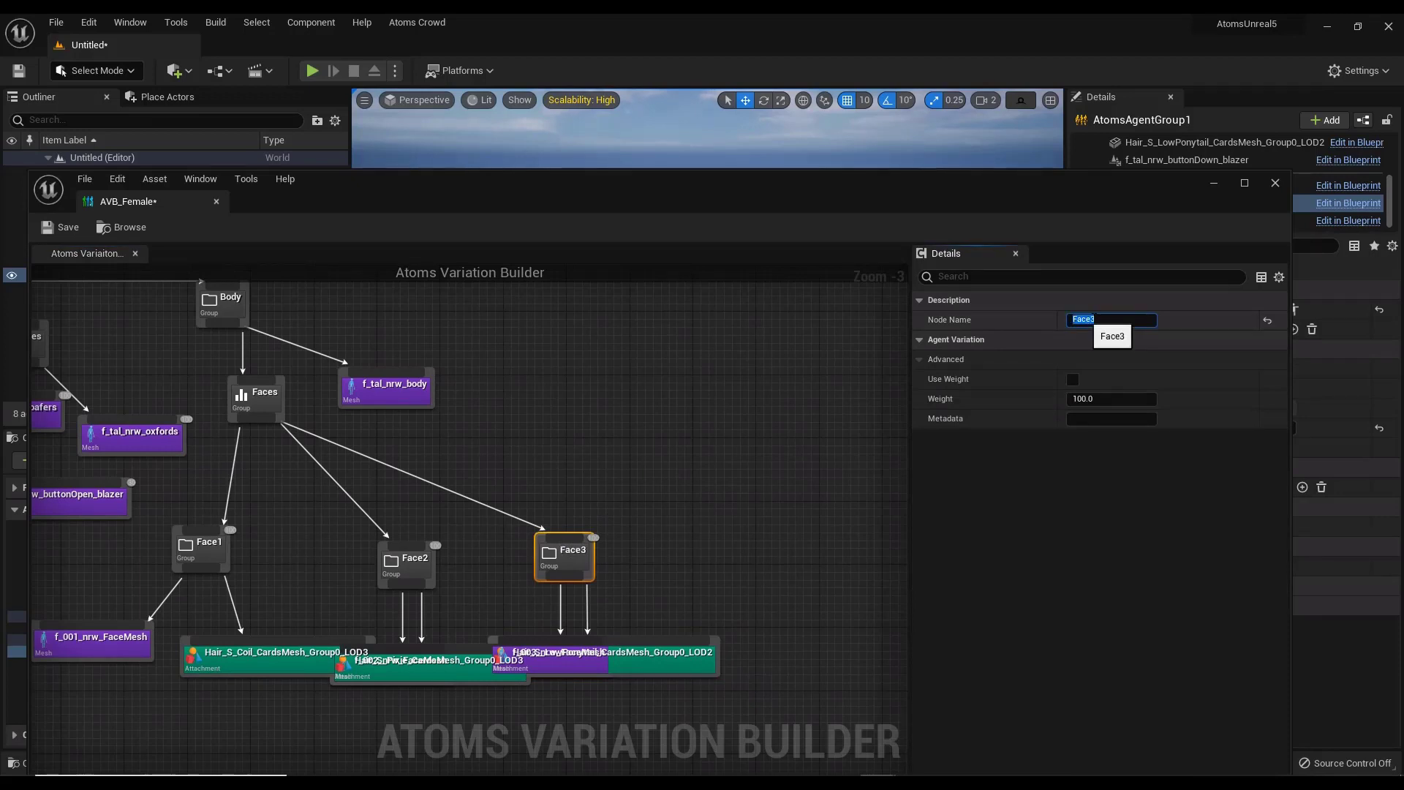
{"action": "left_click_drag", "start_coordinate": [723, 212], "coordinate": [1053, 340]}
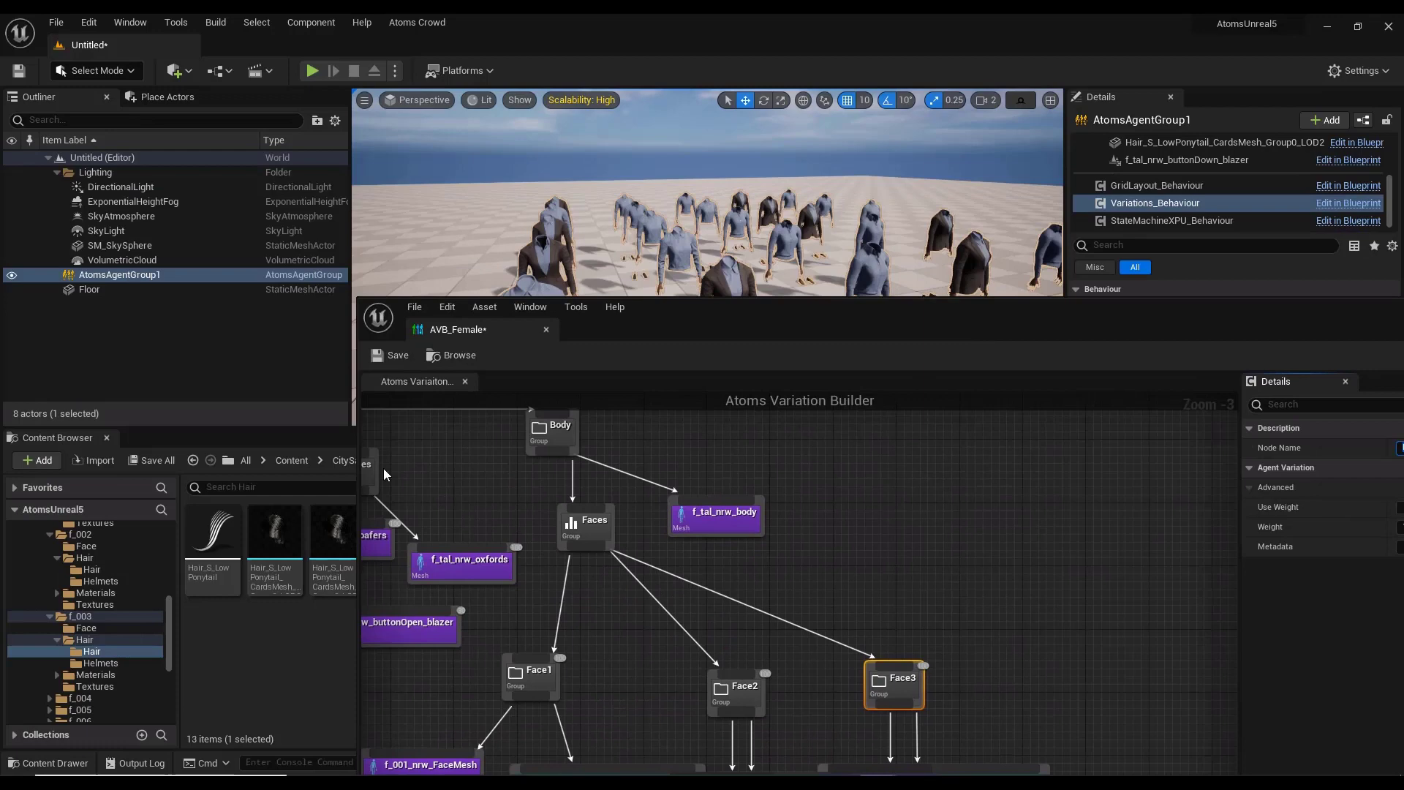
{"action": "left_click", "coordinate": [397, 354]}
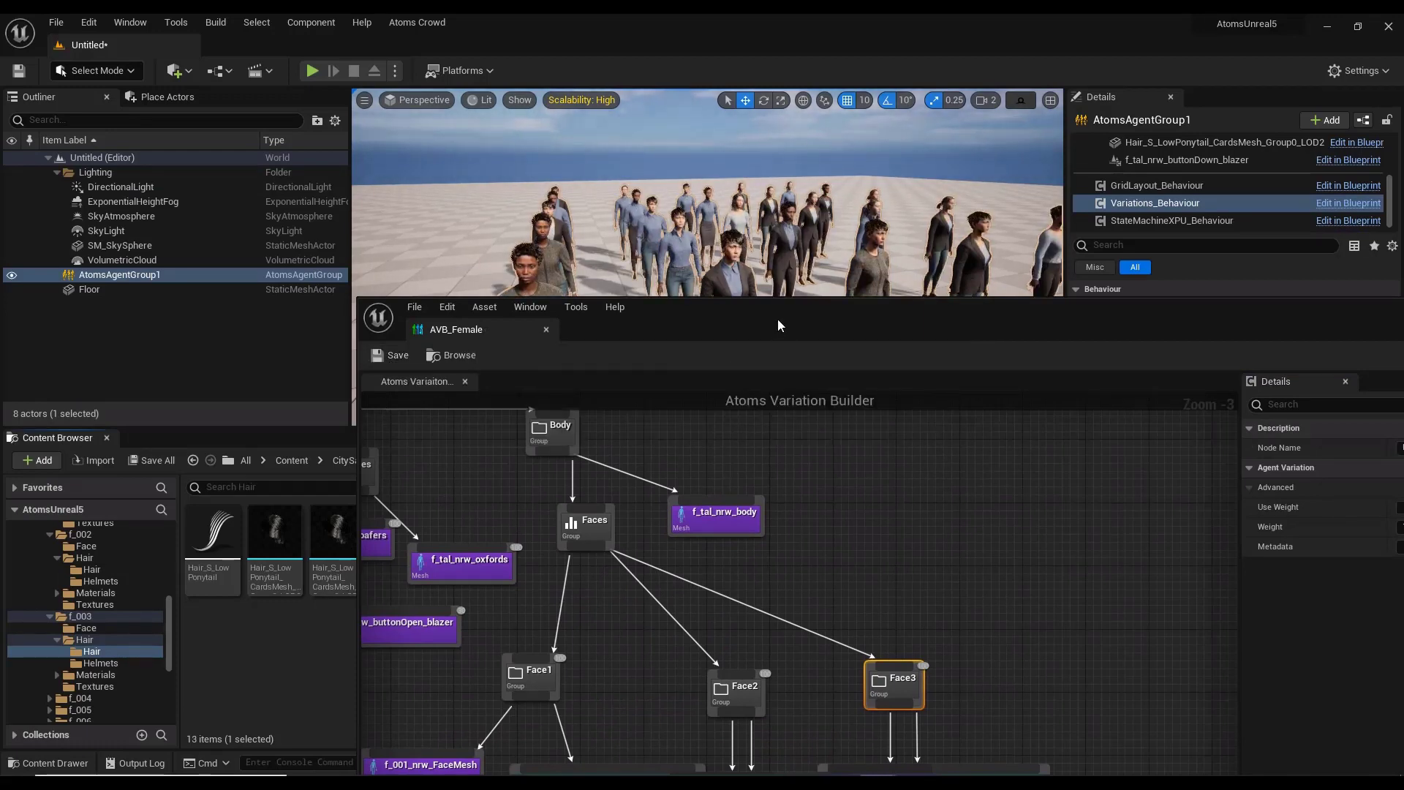
Move the level view closer to the crowd and examine the agents' faces and hair
{"action": "left_click_drag", "start_coordinate": [768, 312], "coordinate": [750, 429]}
{"action": "right_click_drag", "start_coordinate": [749, 293], "coordinate": [662, 269]}
{"action": "key", "text": "w"}
{"action": "key", "text": "d"}
{"action": "left_click_drag", "start_coordinate": [767, 436], "coordinate": [581, 133]}
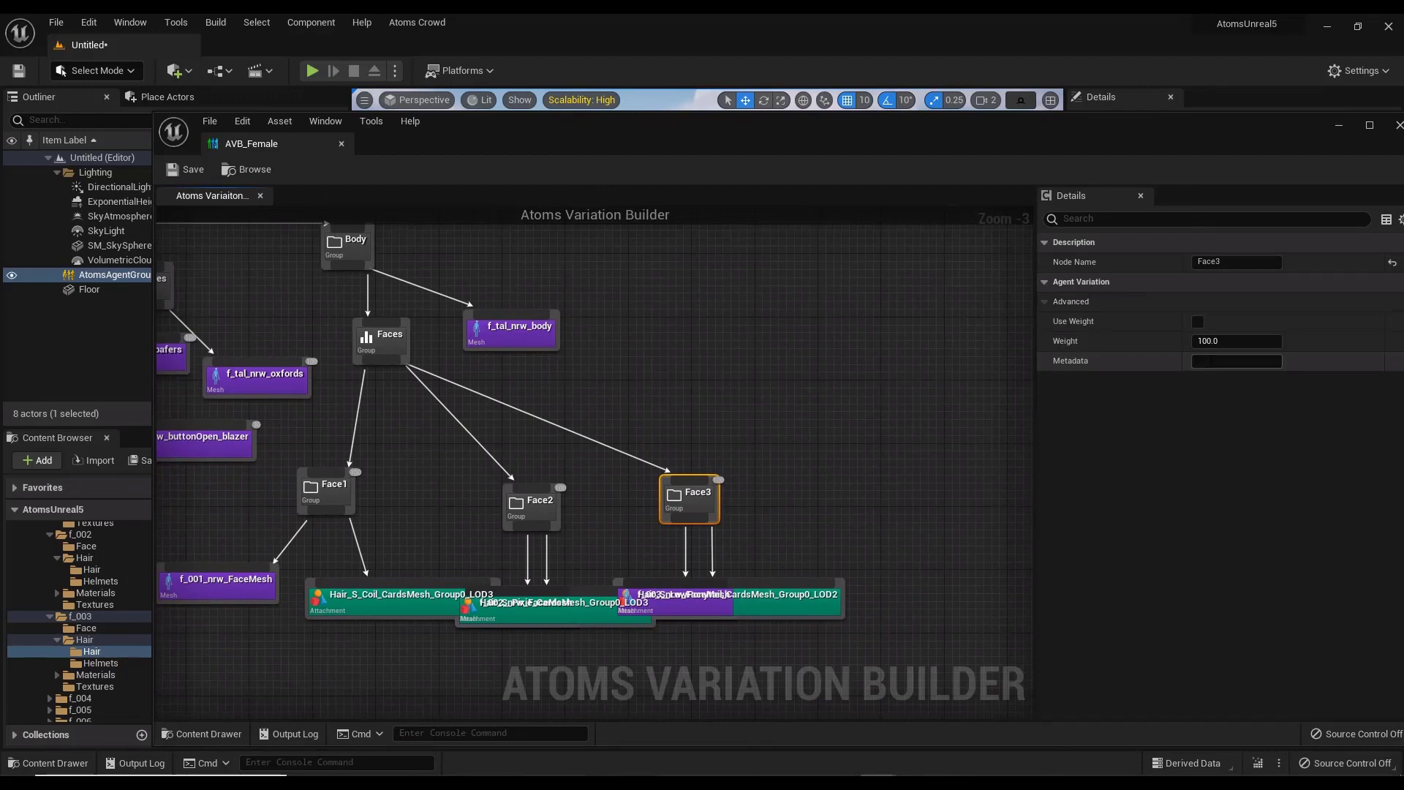
Add an AddMetadata behaviour to AtomsAgentGroup1 and set its metadata name to face3
{"action": "left_click", "coordinate": [1236, 360]}
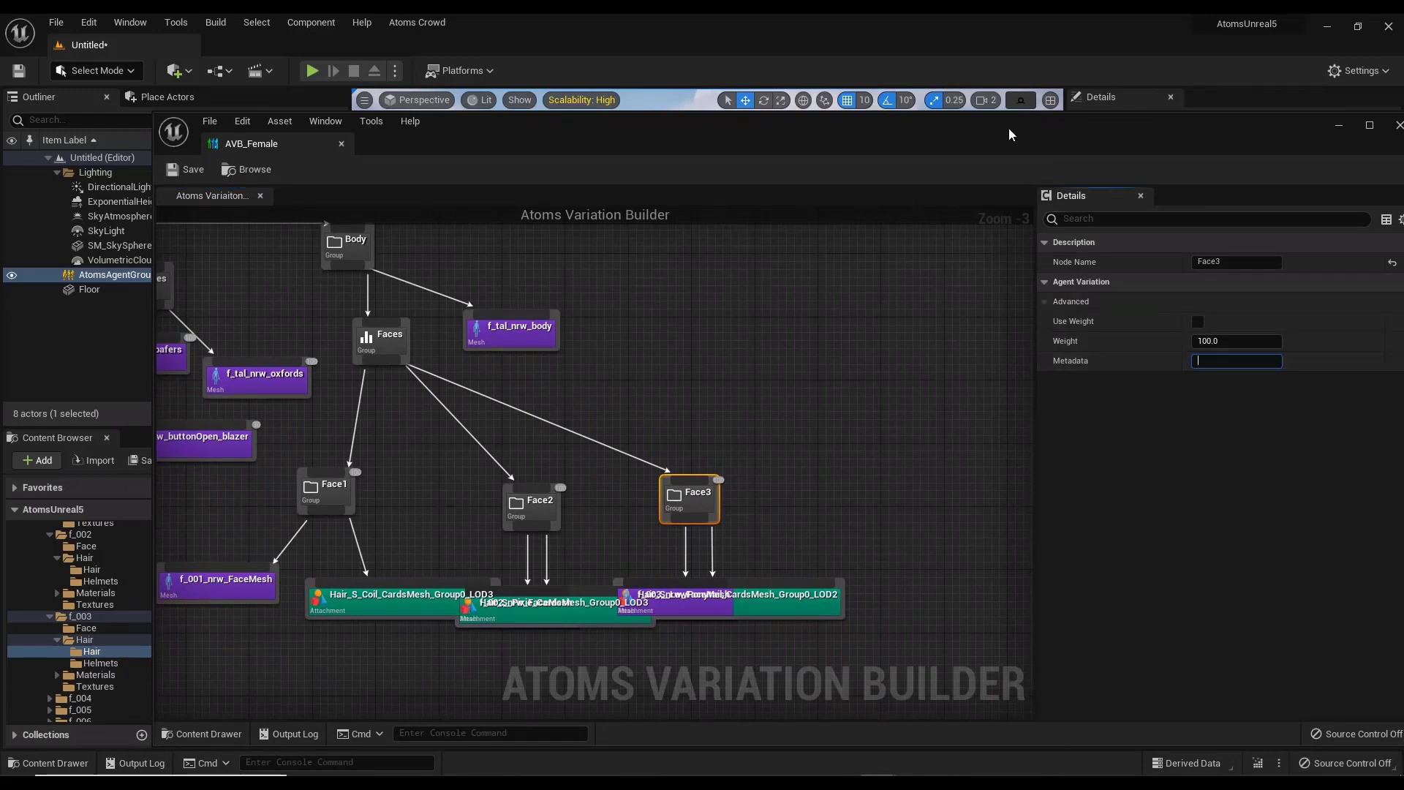
{"action": "left_click_drag", "start_coordinate": [1009, 128], "coordinate": [639, 312]}
{"action": "left_click", "coordinate": [1326, 122]}
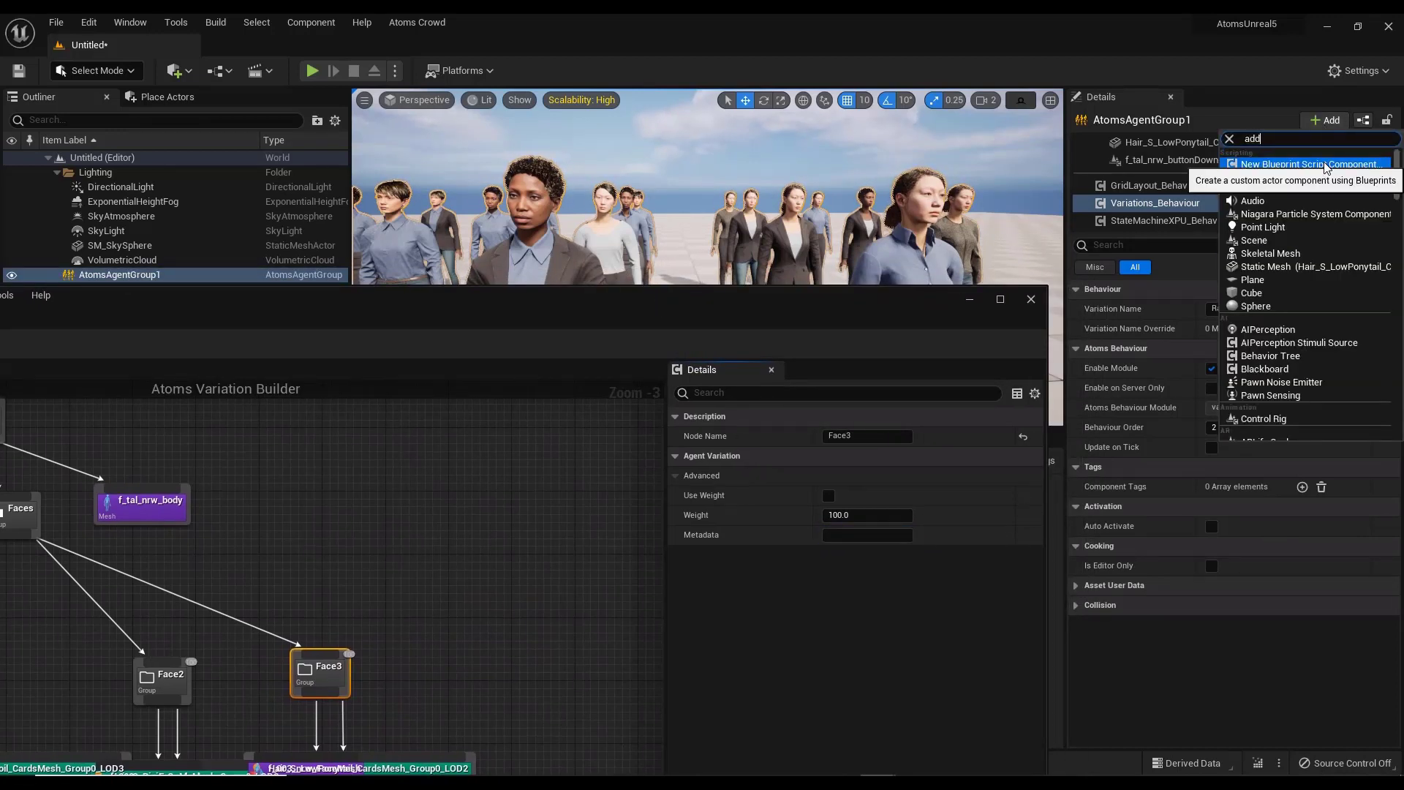
{"action": "left_click", "coordinate": [1326, 165]}
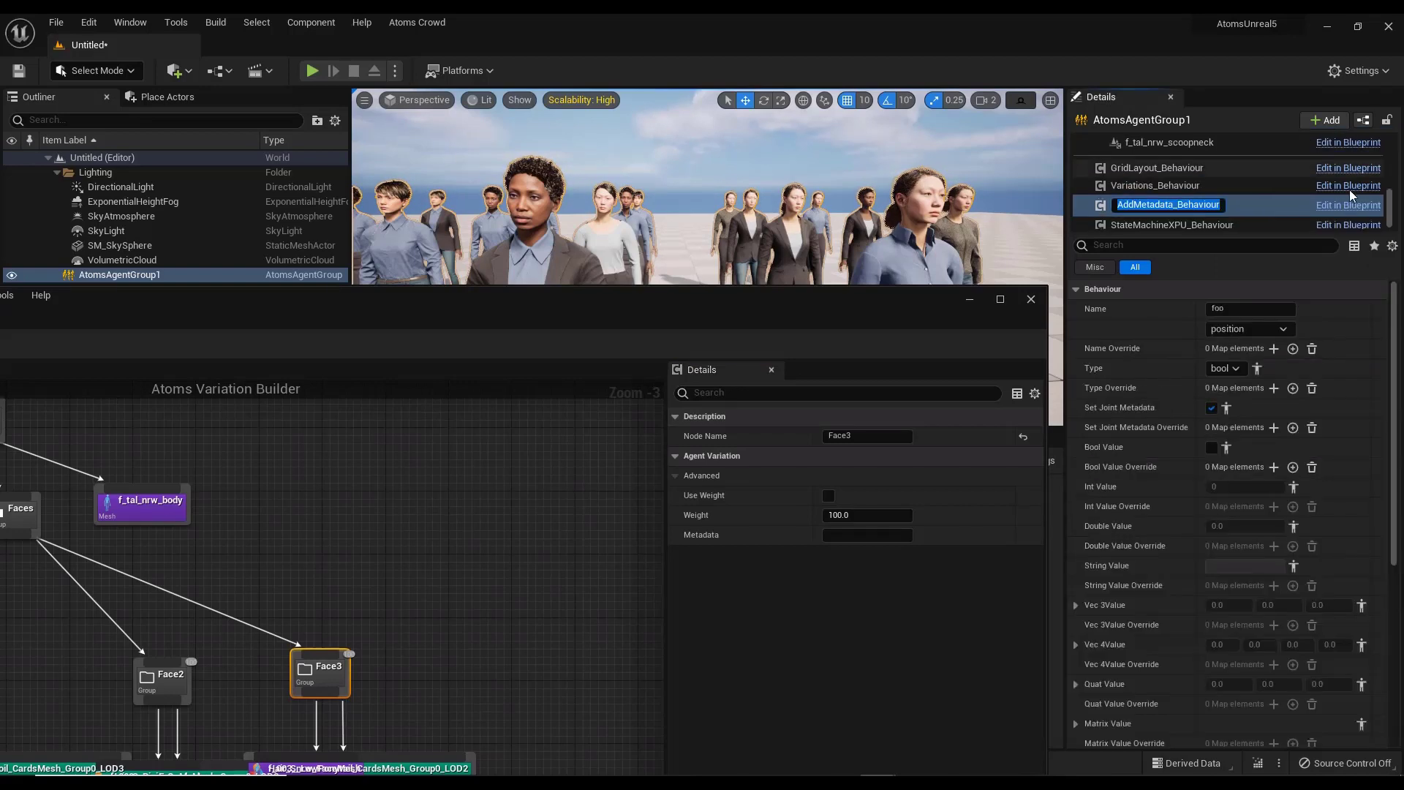
{"action": "left_click", "coordinate": [1229, 313]}
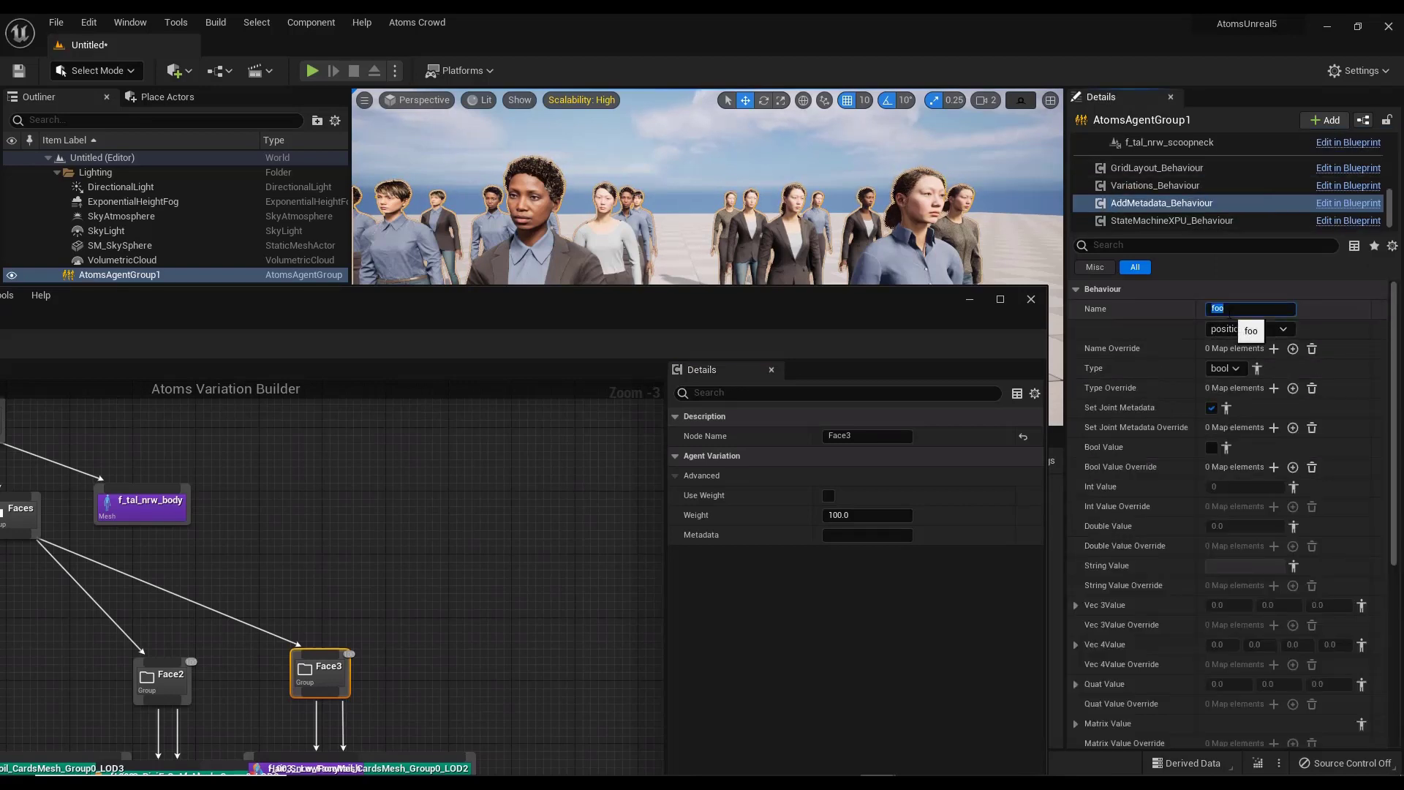
{"action": "type", "text": "face3"}
{"action": "key", "text": "Return"}
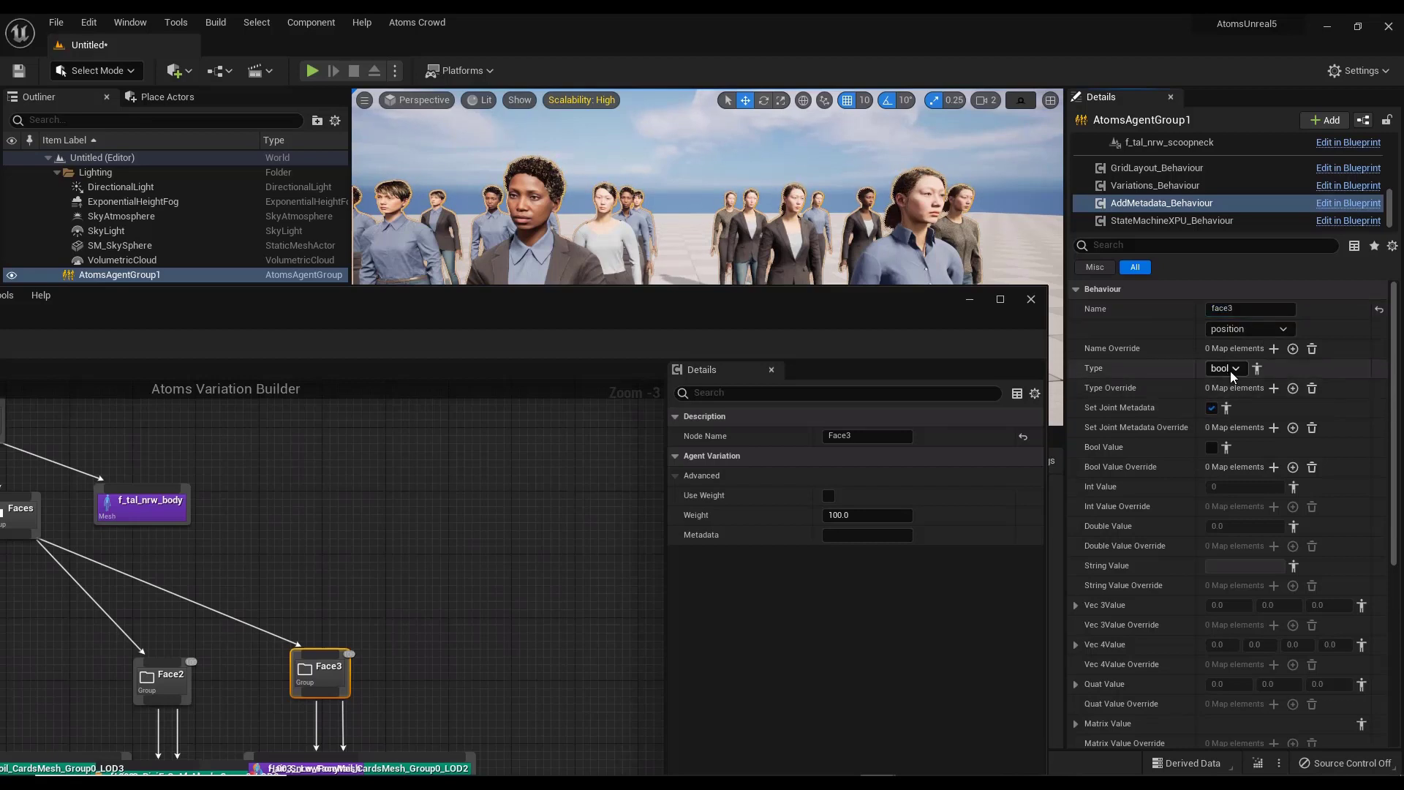
Set the AddMetadata behaviour's type to double and its double value to 1.0
{"action": "left_click", "coordinate": [1234, 373]}
{"action": "left_click", "coordinate": [1228, 415]}
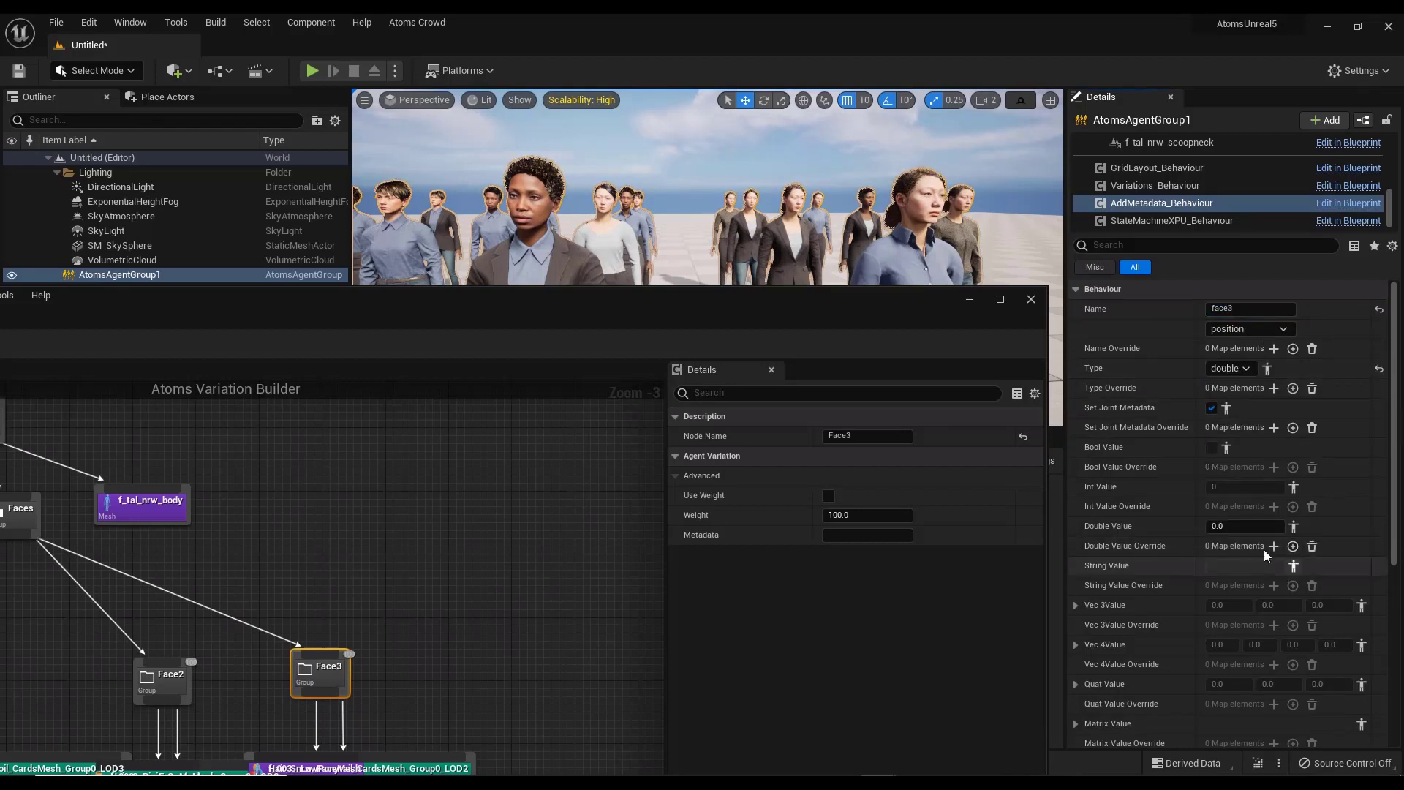
{"action": "left_click", "coordinate": [1234, 526]}
{"action": "type", "text": "1.0"}
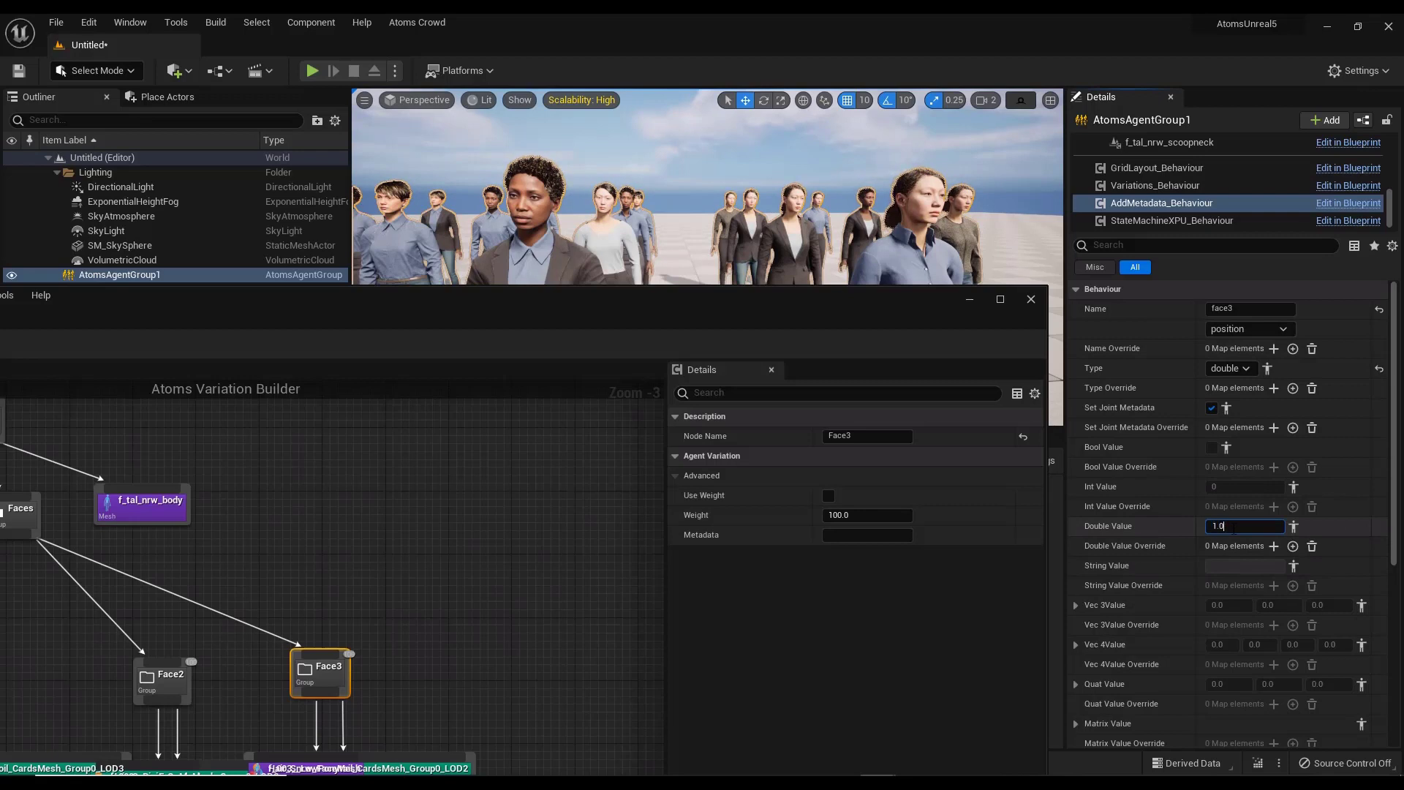
{"action": "key", "text": "Return"}
Set the Face3 group's Metadata property to face3 in AVB_Female and save the graph
{"action": "left_click_drag", "start_coordinate": [751, 307], "coordinate": [949, 157]}
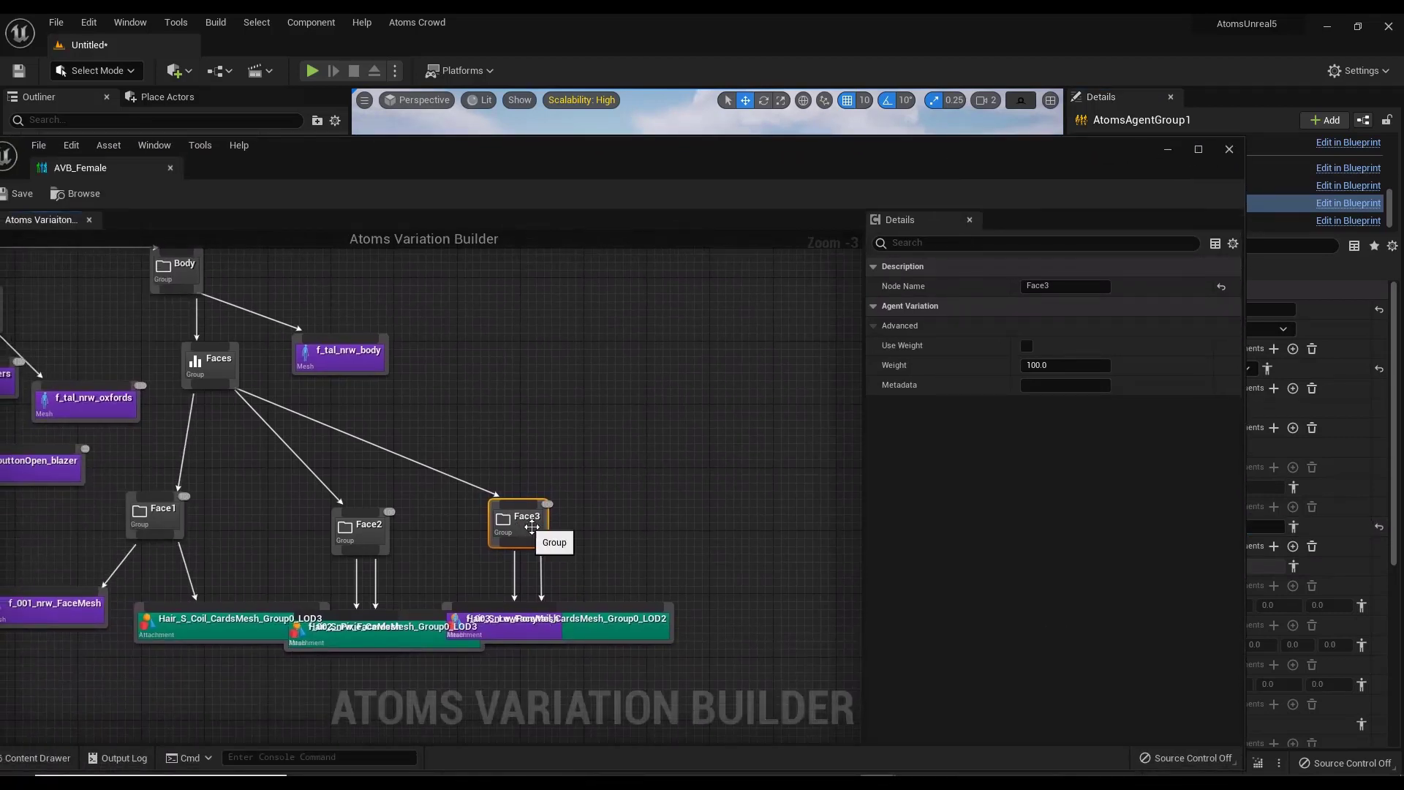
{"action": "left_click", "coordinate": [1035, 385]}
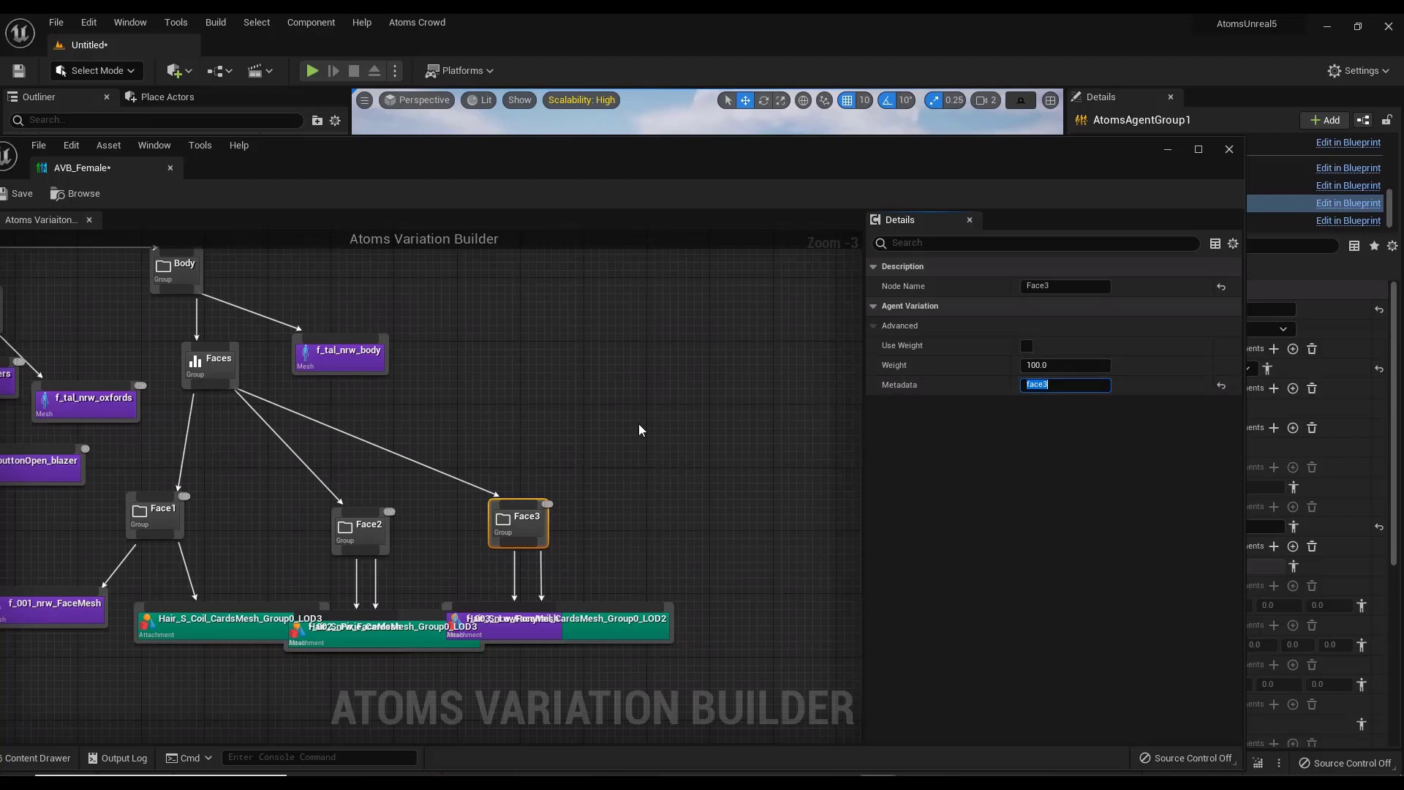
{"action": "left_click_drag", "start_coordinate": [619, 162], "coordinate": [752, 414]}
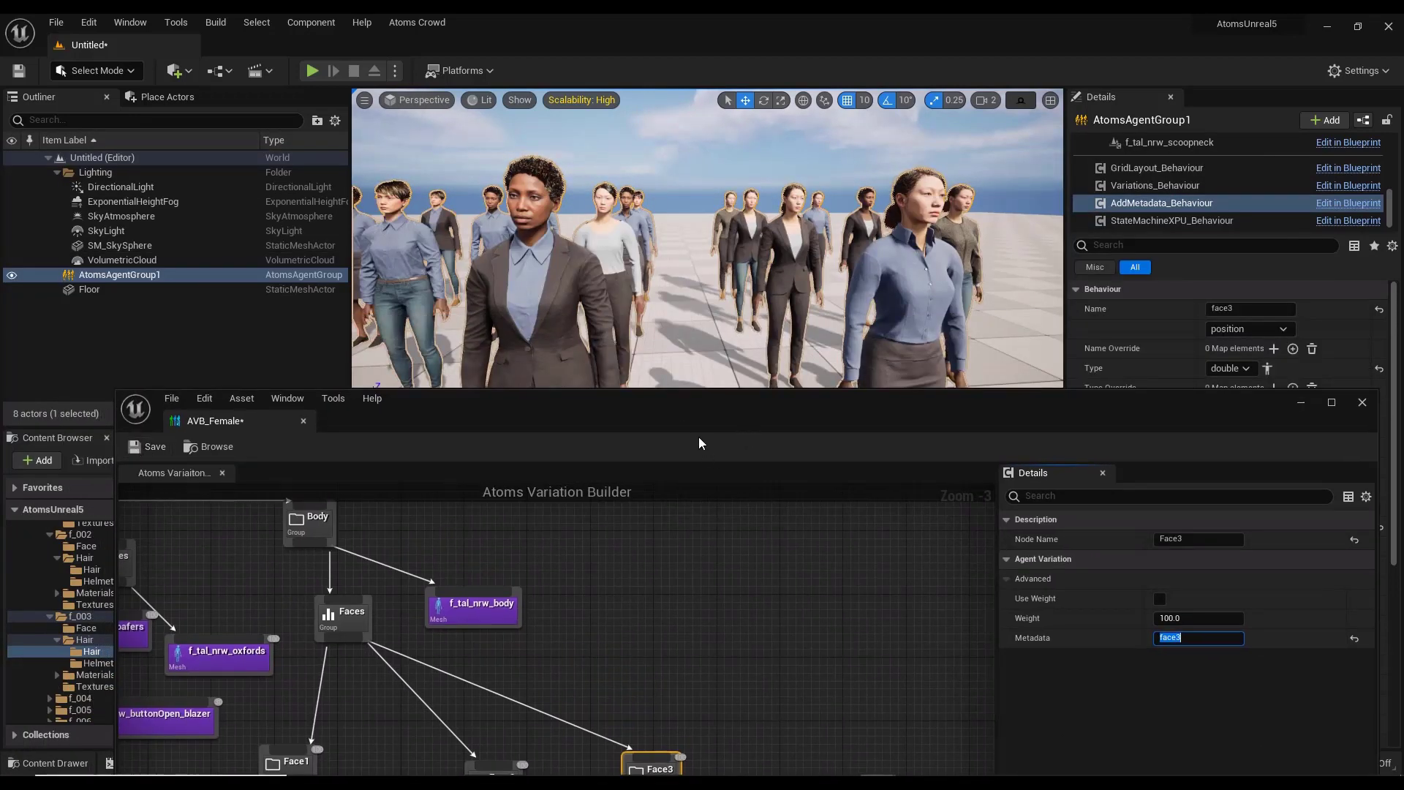
{"action": "left_click_drag", "start_coordinate": [687, 430], "coordinate": [650, 264]}
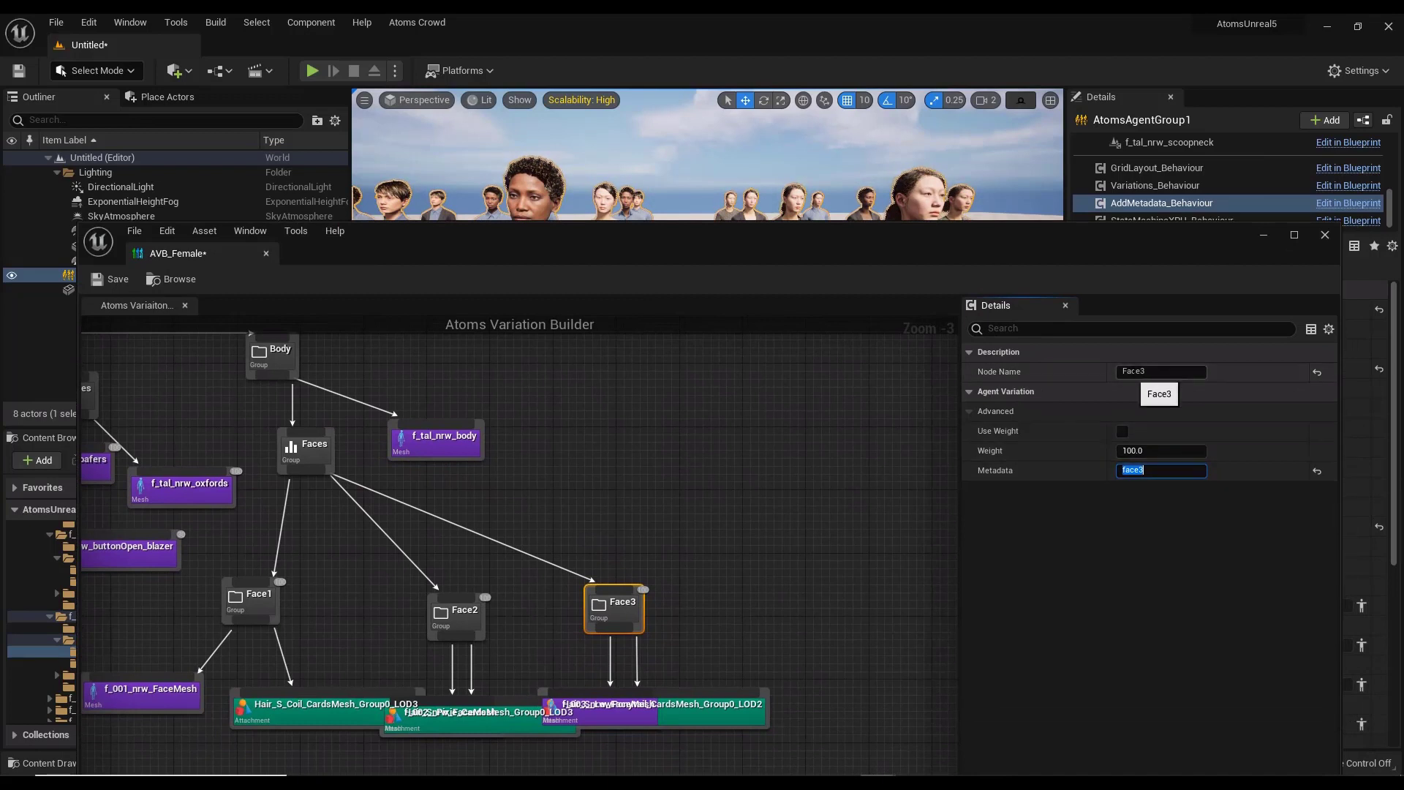
{"action": "left_click", "coordinate": [1130, 470]}
{"action": "double_click", "coordinate": [1129, 471]}
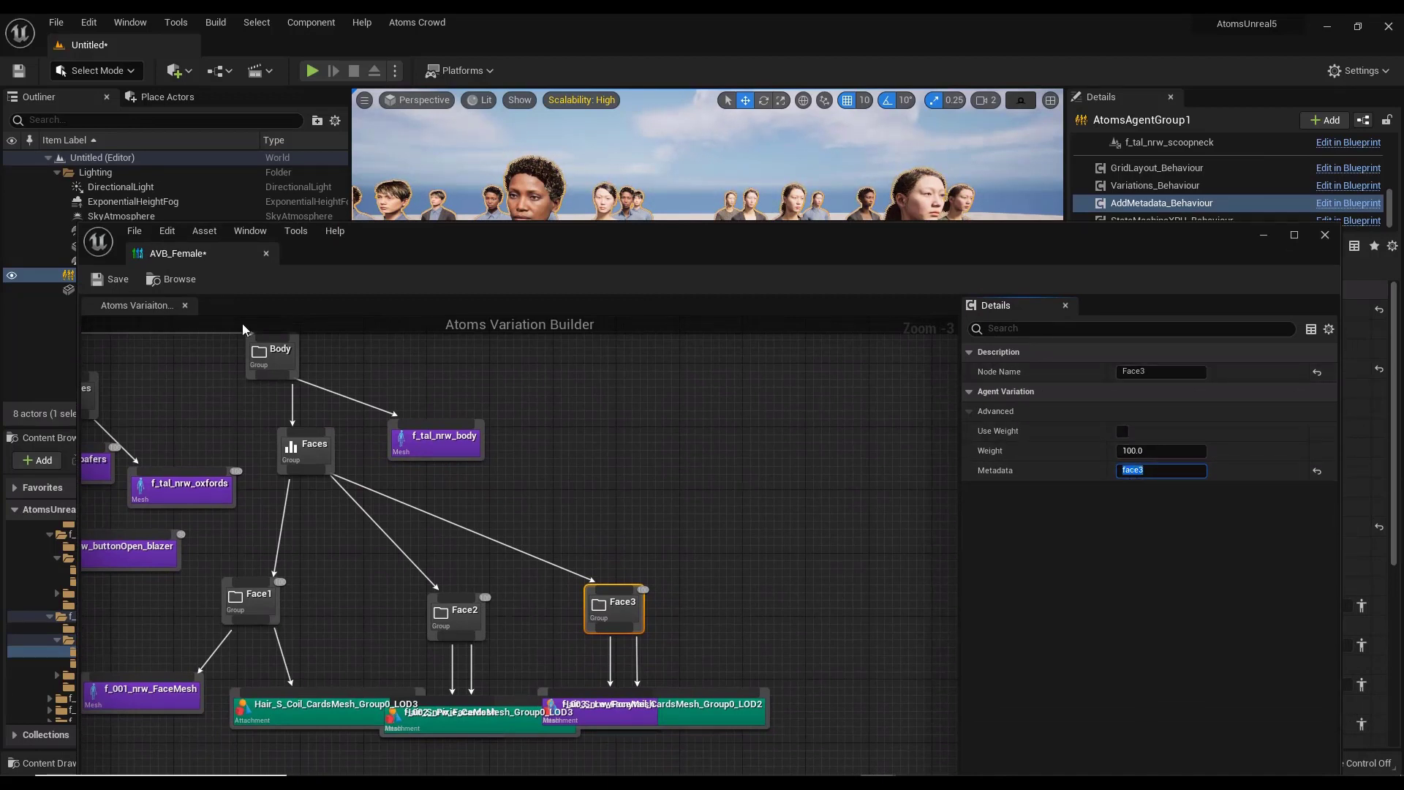
{"action": "left_click", "coordinate": [110, 278]}
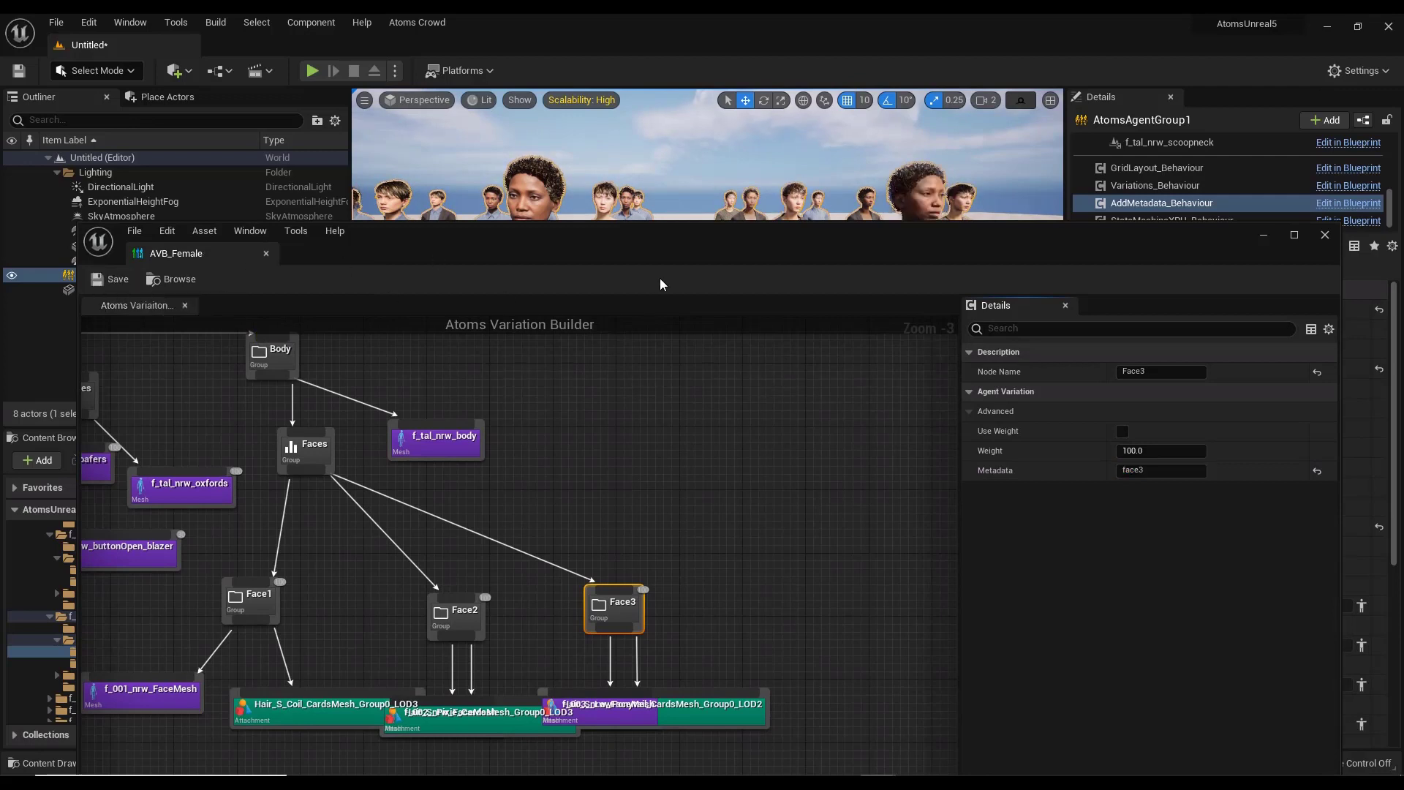
Set the double value of the AddMetadata behaviour on AtomsAgentGroup1 to 100.0
{"action": "left_click_drag", "start_coordinate": [669, 253], "coordinate": [438, 320]}
{"action": "left_click", "coordinate": [1219, 526]}
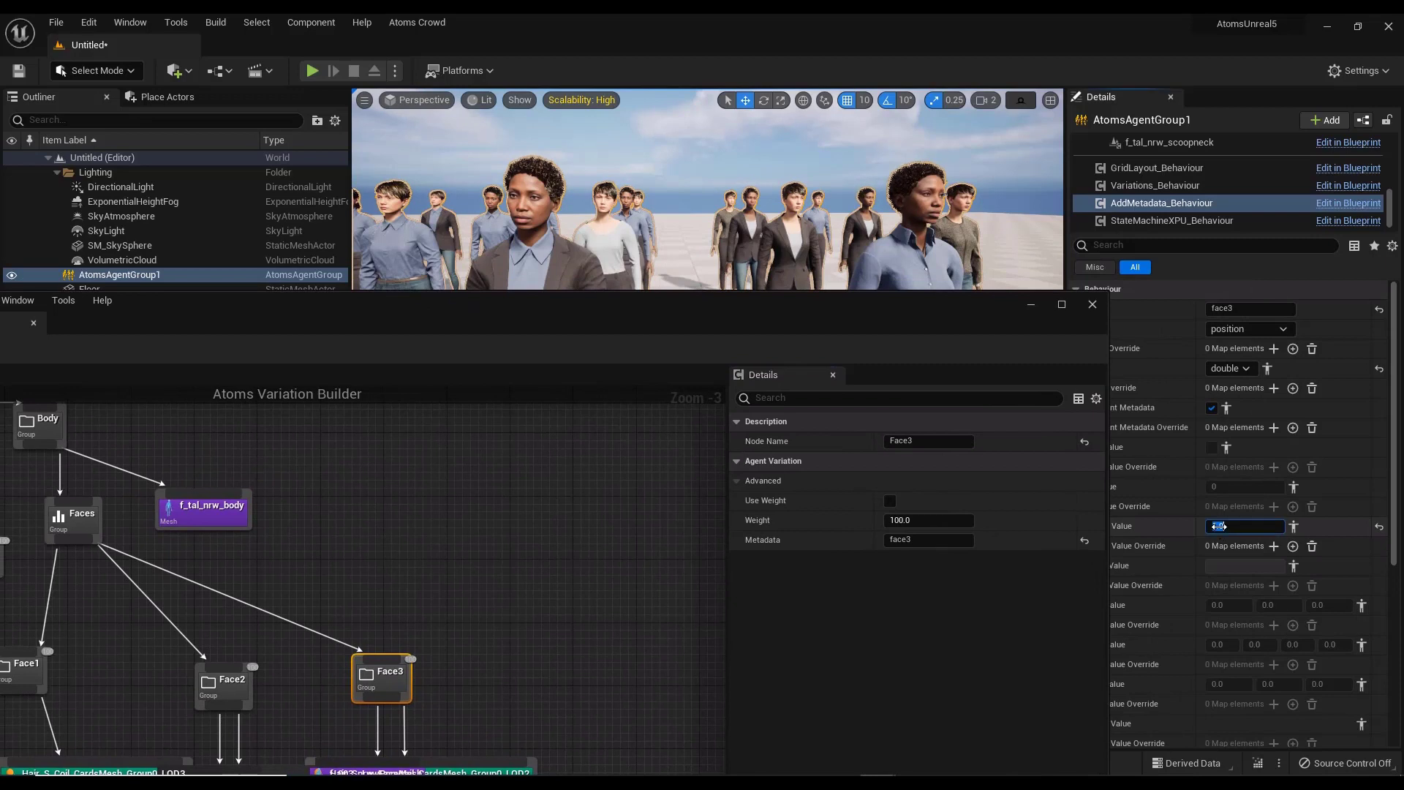
{"action": "double_click", "coordinate": [1219, 526]}
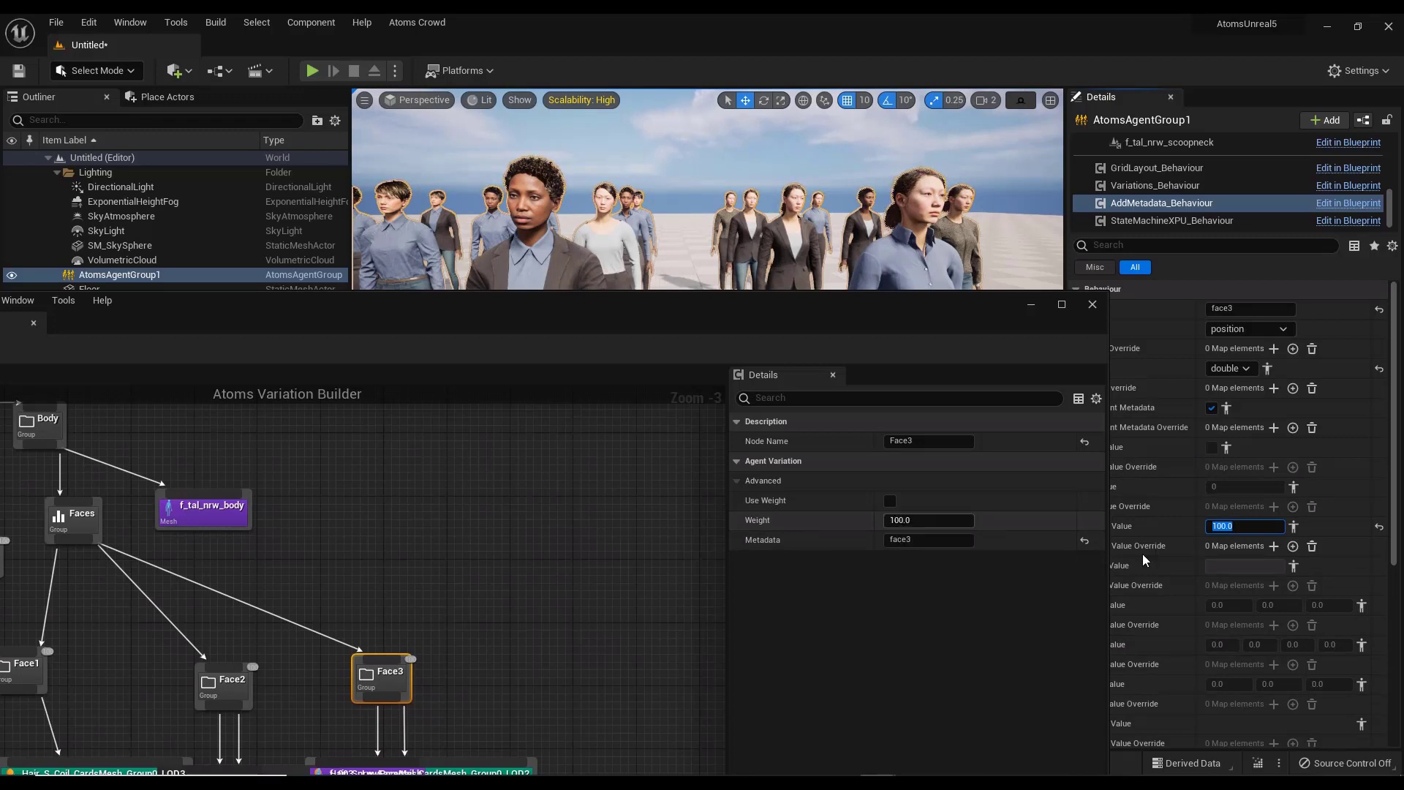
Create a Metadata node in an empty area of the AVB_Female graph beside the Face3 group
{"action": "left_click_drag", "start_coordinate": [904, 313], "coordinate": [1141, 131]}
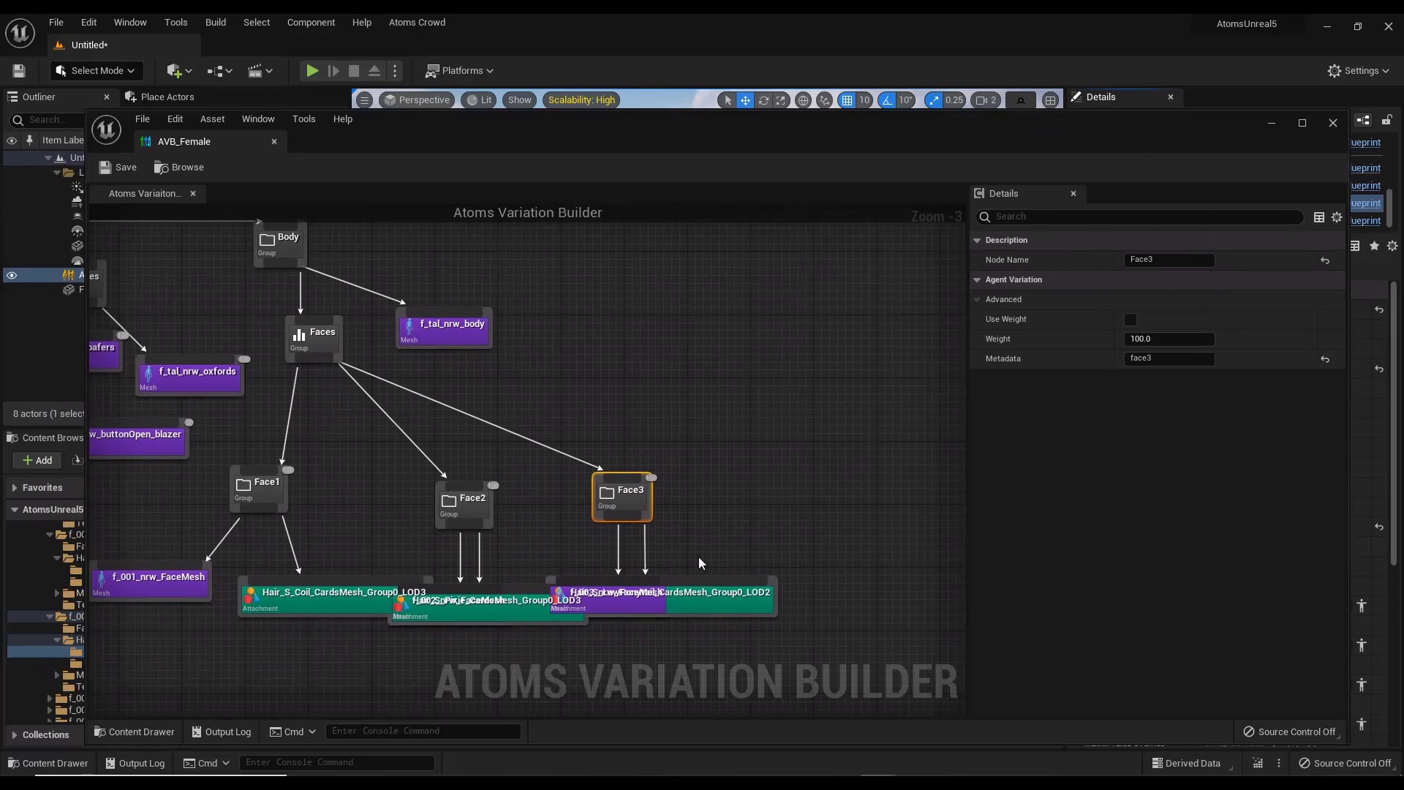
{"action": "right_click", "coordinate": [772, 398]}
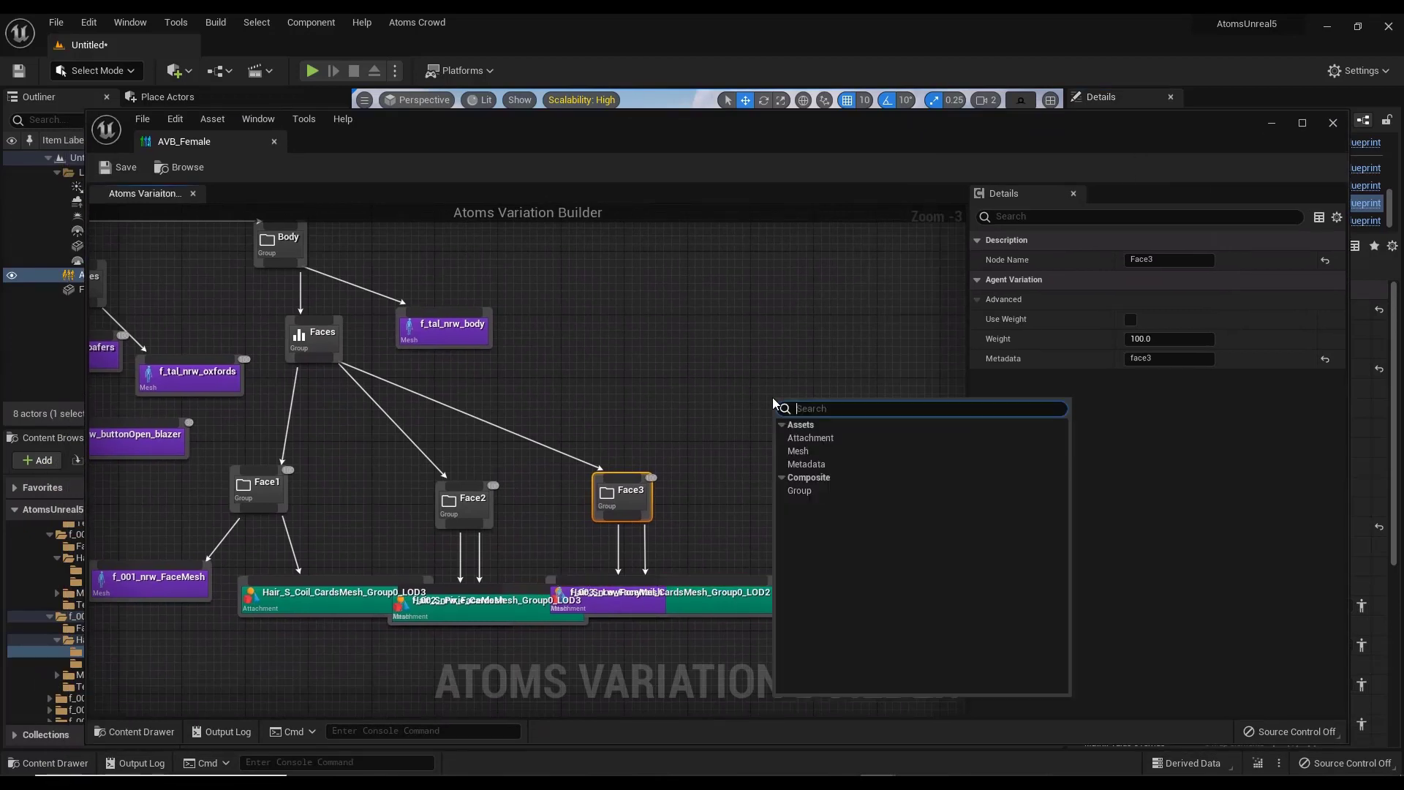
{"action": "left_click", "coordinate": [814, 462]}
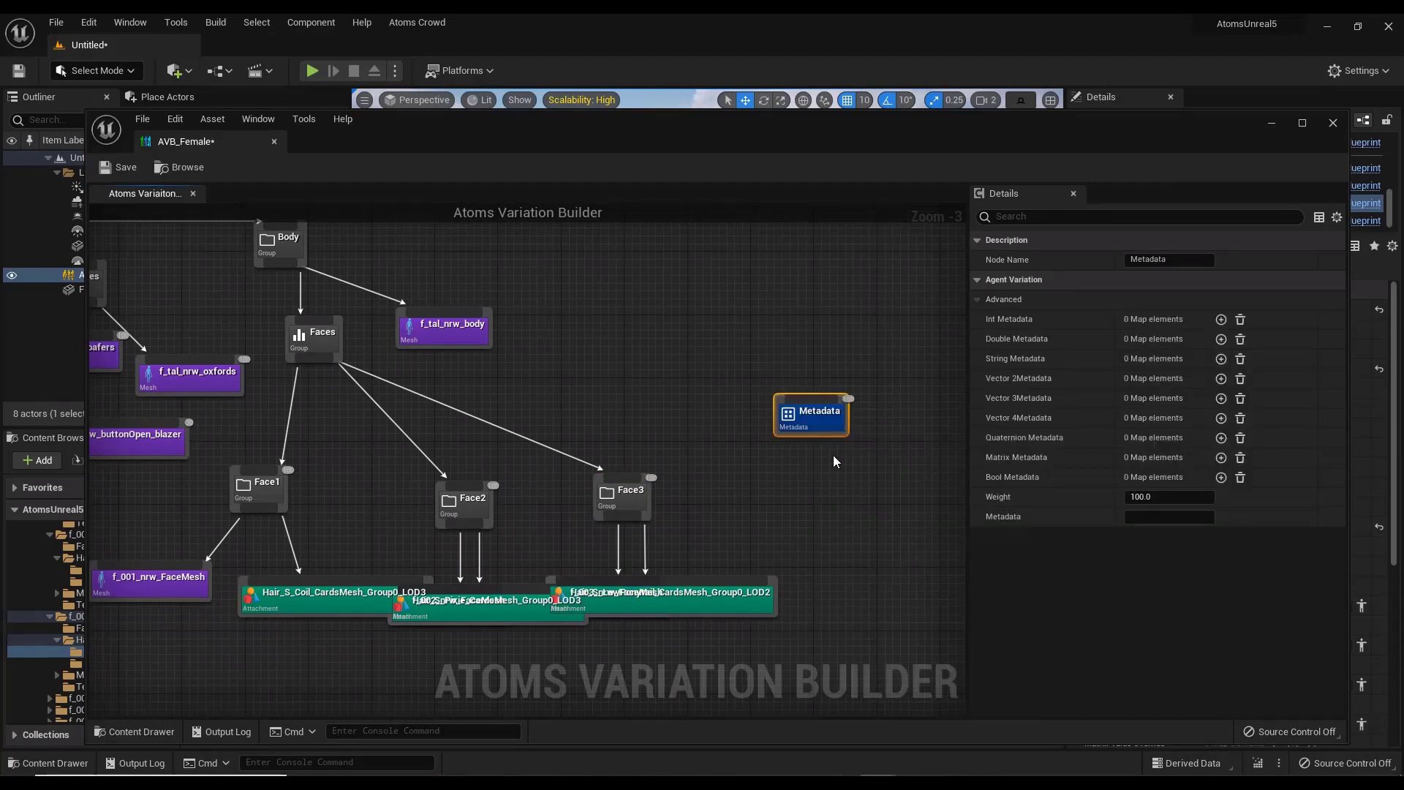
{"action": "left_click_drag", "start_coordinate": [825, 421], "coordinate": [863, 528]}
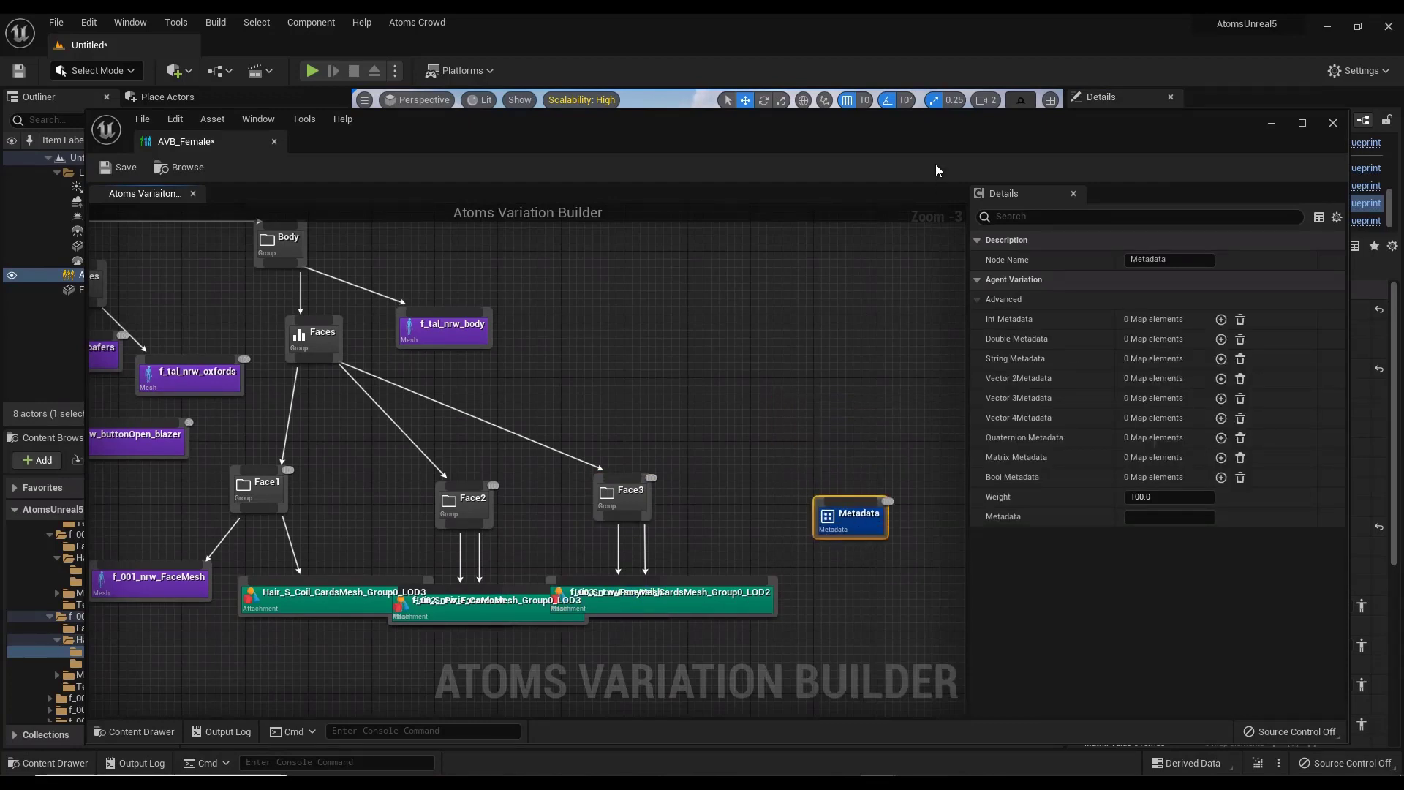
{"action": "left_click_drag", "start_coordinate": [988, 139], "coordinate": [946, 106]}
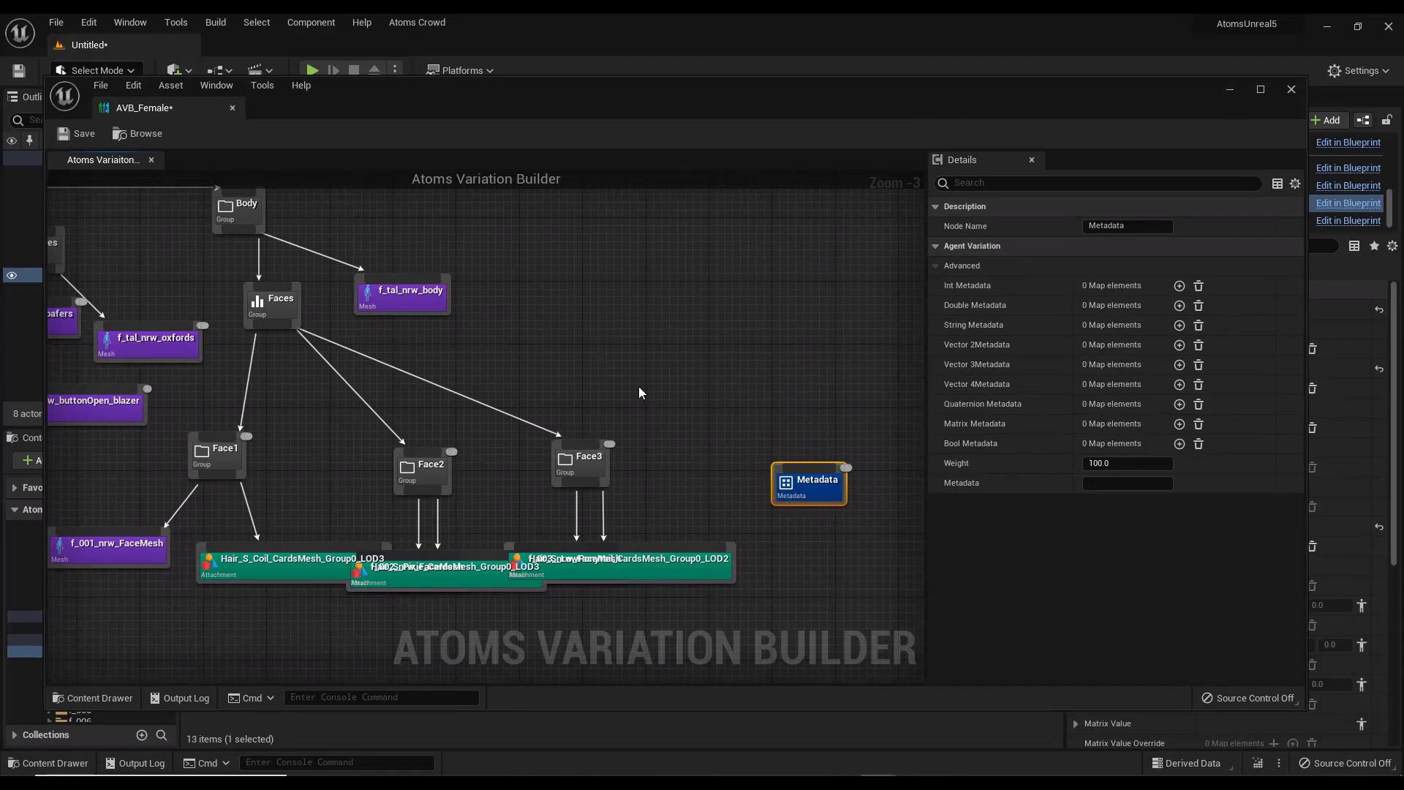
Relocate the Metadata node across the graph to the free space beside the Pants group of Clothes
{"action": "left_click", "coordinate": [669, 567]}
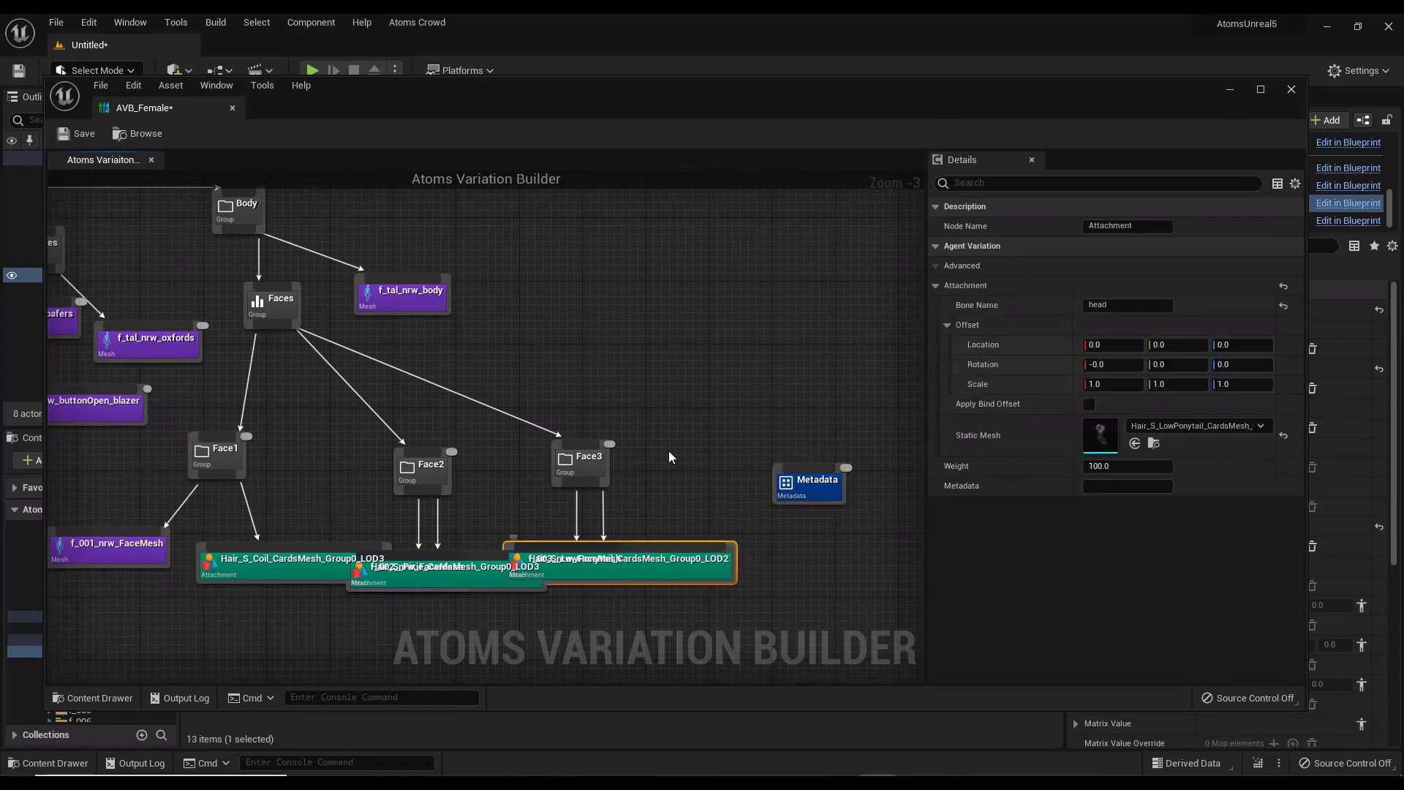
{"action": "left_click", "coordinate": [677, 422]}
{"action": "left_click_drag", "start_coordinate": [804, 481], "coordinate": [117, 455]}
{"action": "right_click_drag", "start_coordinate": [158, 427], "coordinate": [929, 433]}
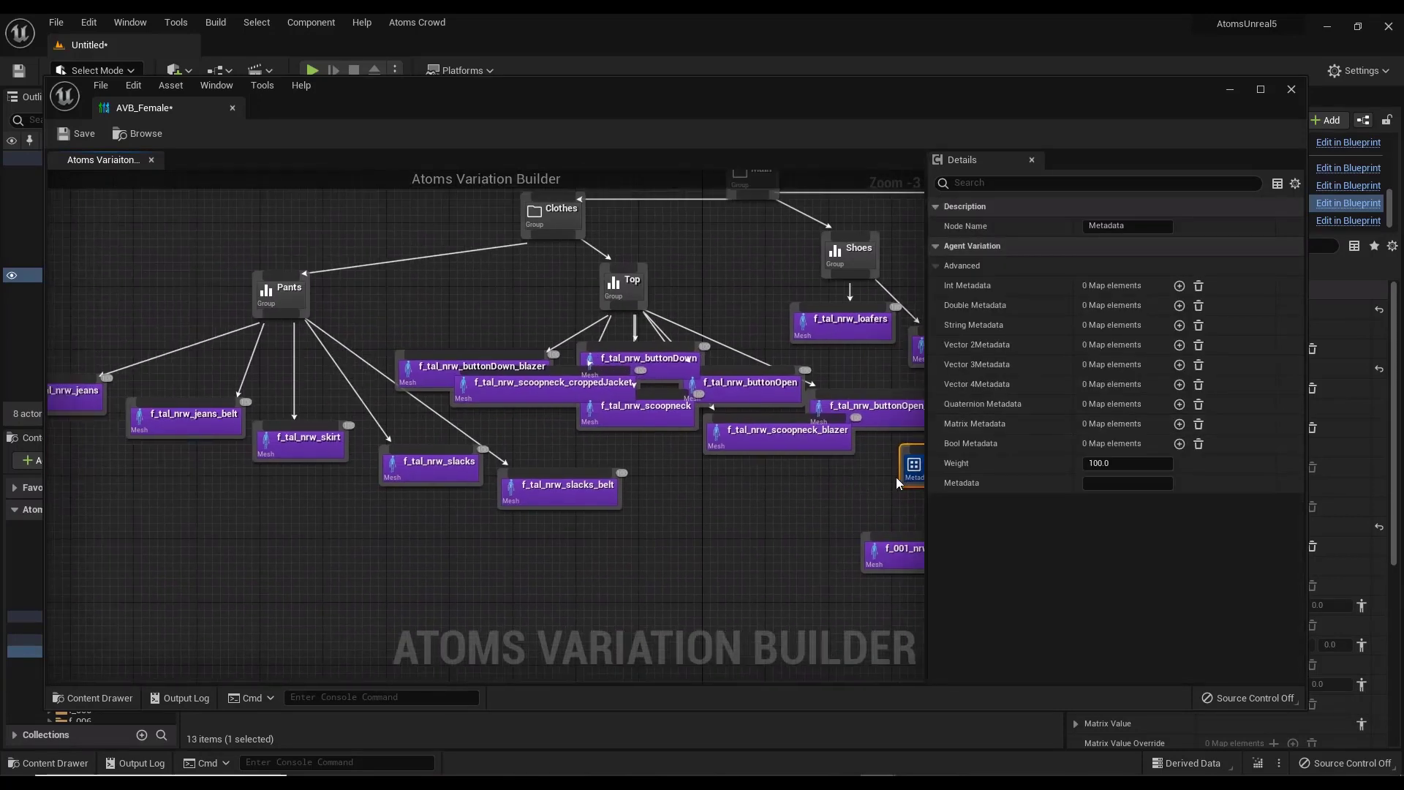
{"action": "left_click_drag", "start_coordinate": [905, 479], "coordinate": [272, 543]}
{"action": "right_click_drag", "start_coordinate": [179, 303], "coordinate": [487, 438]}
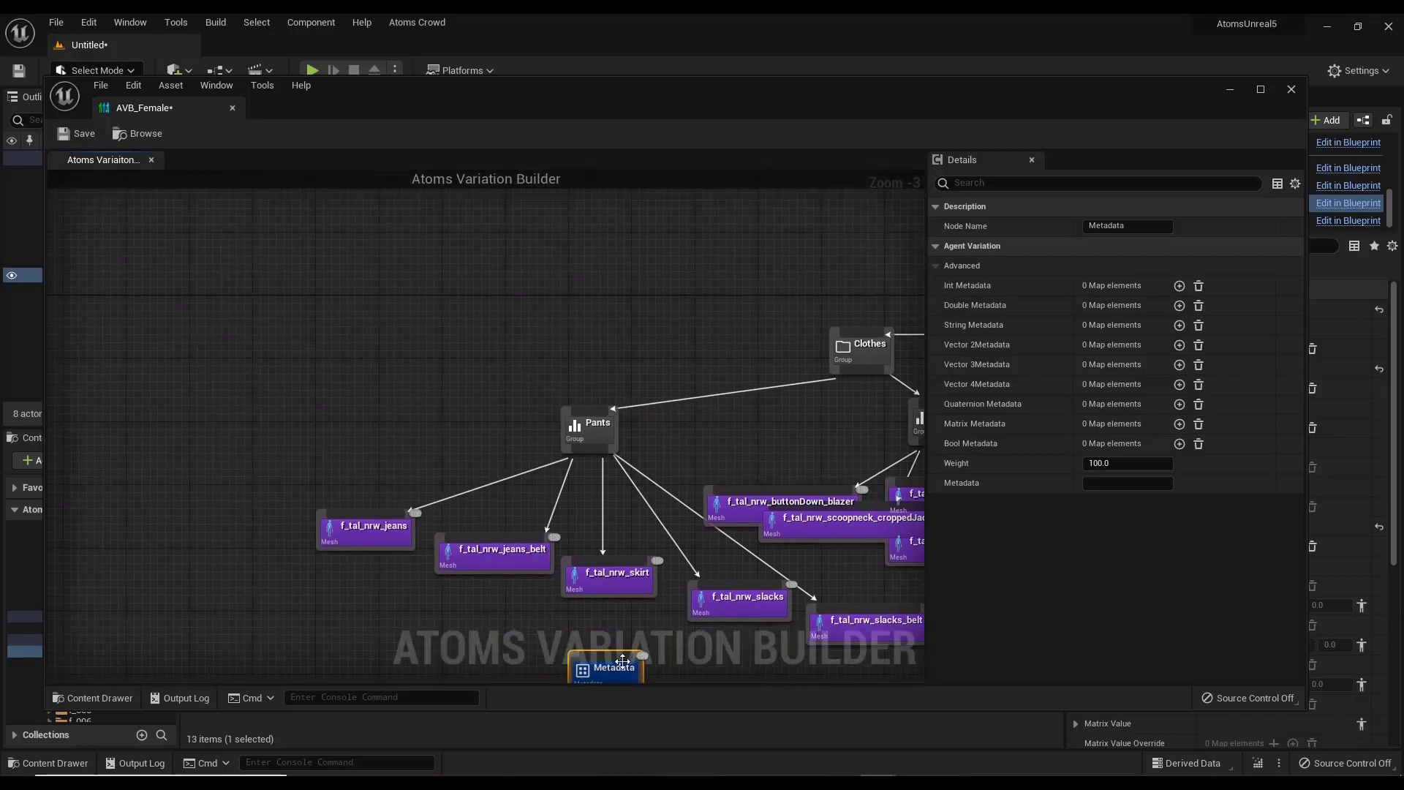
{"action": "right_click_drag", "start_coordinate": [619, 628], "coordinate": [611, 575]}
{"action": "left_click_drag", "start_coordinate": [614, 616], "coordinate": [369, 316]}
{"action": "right_click_drag", "start_coordinate": [334, 322], "coordinate": [373, 397]}
{"action": "left_click_drag", "start_coordinate": [372, 397], "coordinate": [318, 445]}
Create a new child group under Clothes and connect the Metadata node to it as a child
{"action": "left_click_drag", "start_coordinate": [895, 397], "coordinate": [422, 358]}
{"action": "type", "text": "group"}
{"action": "key", "text": "Return"}
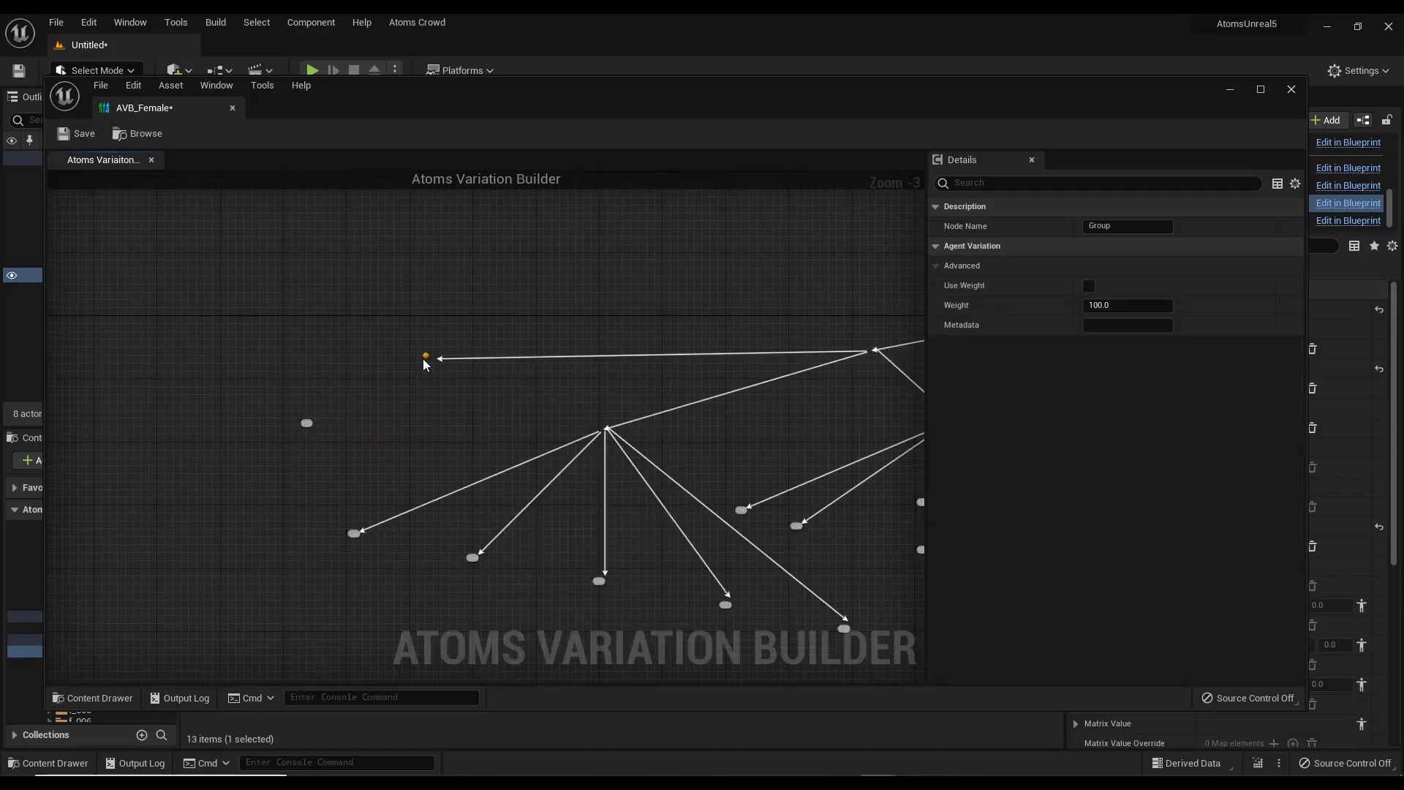
{"action": "left_click_drag", "start_coordinate": [454, 395], "coordinate": [351, 443]}
Add a Vector 3 metadata entry named clothColor with the value 1.0, 0.0, 0.0 to the Metadata node
{"action": "left_click", "coordinate": [343, 442]}
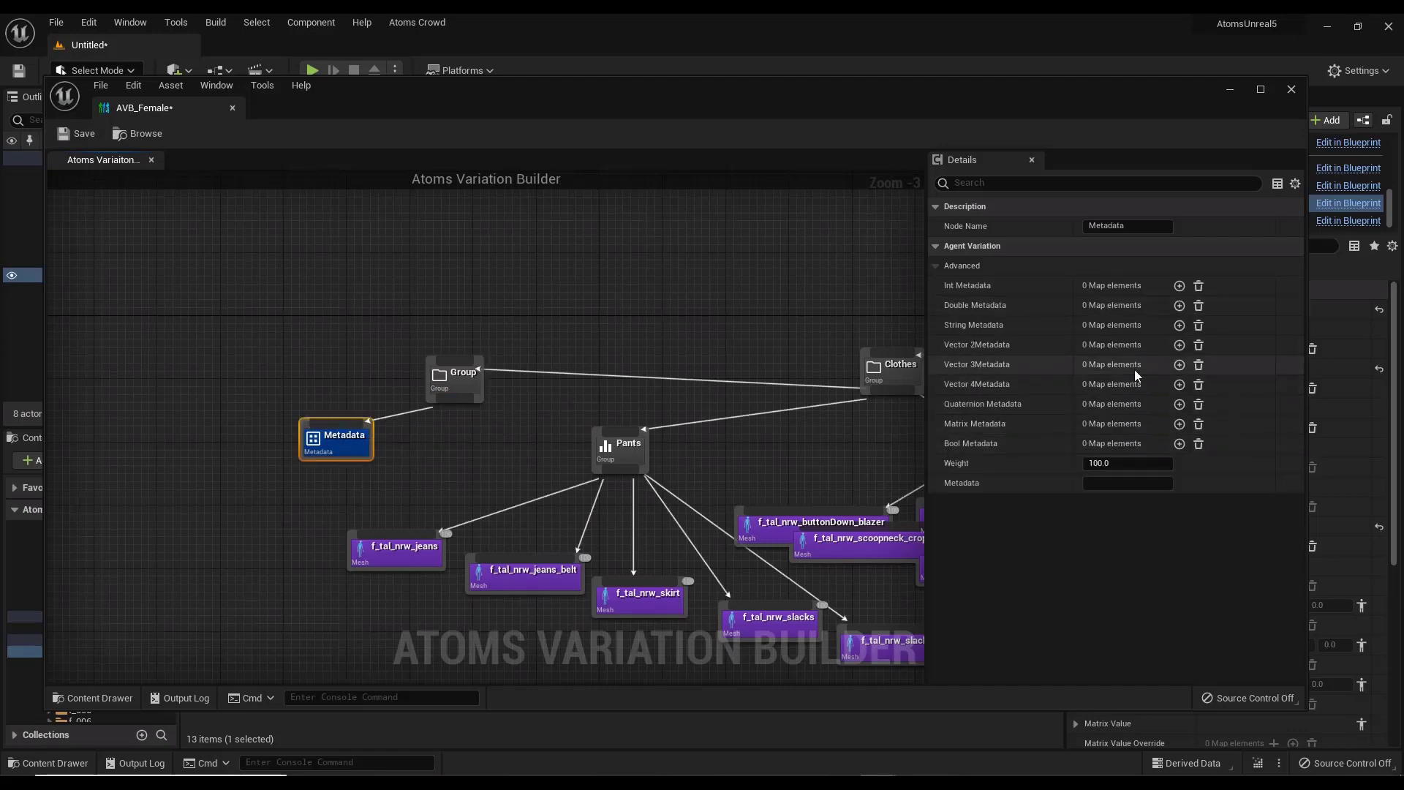
{"action": "left_click", "coordinate": [1179, 364]}
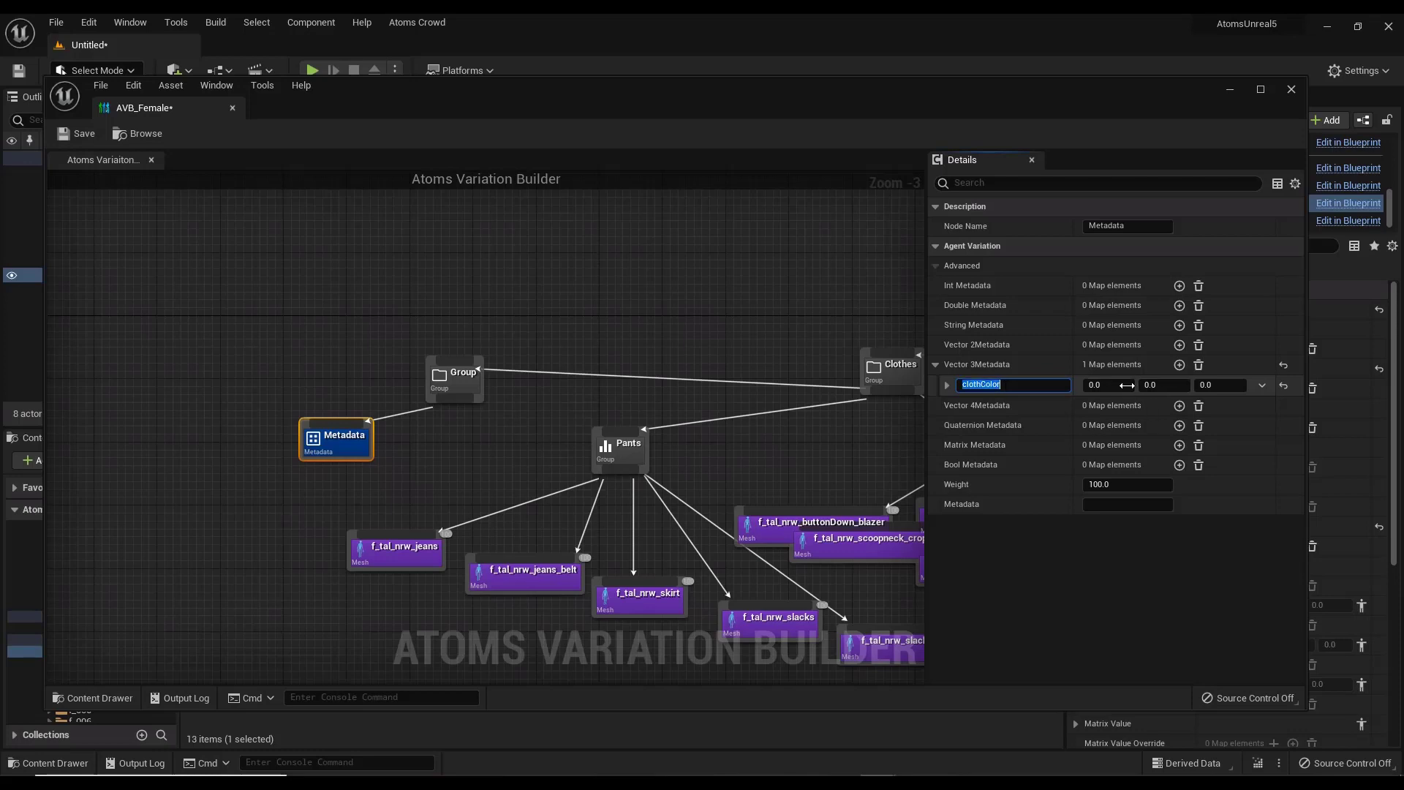
{"action": "left_click", "coordinate": [1117, 386]}
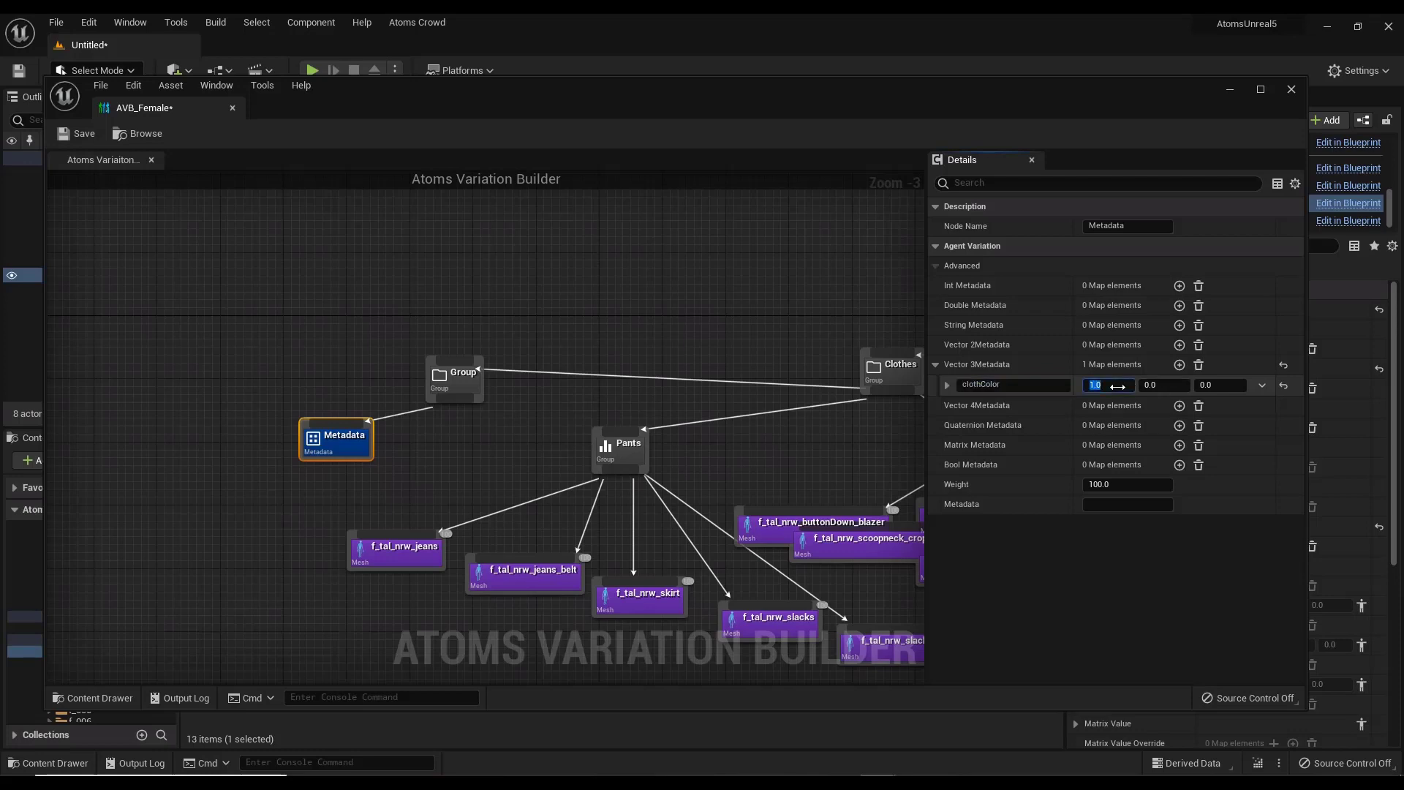
{"action": "left_click_drag", "start_coordinate": [340, 442], "coordinate": [276, 459]}
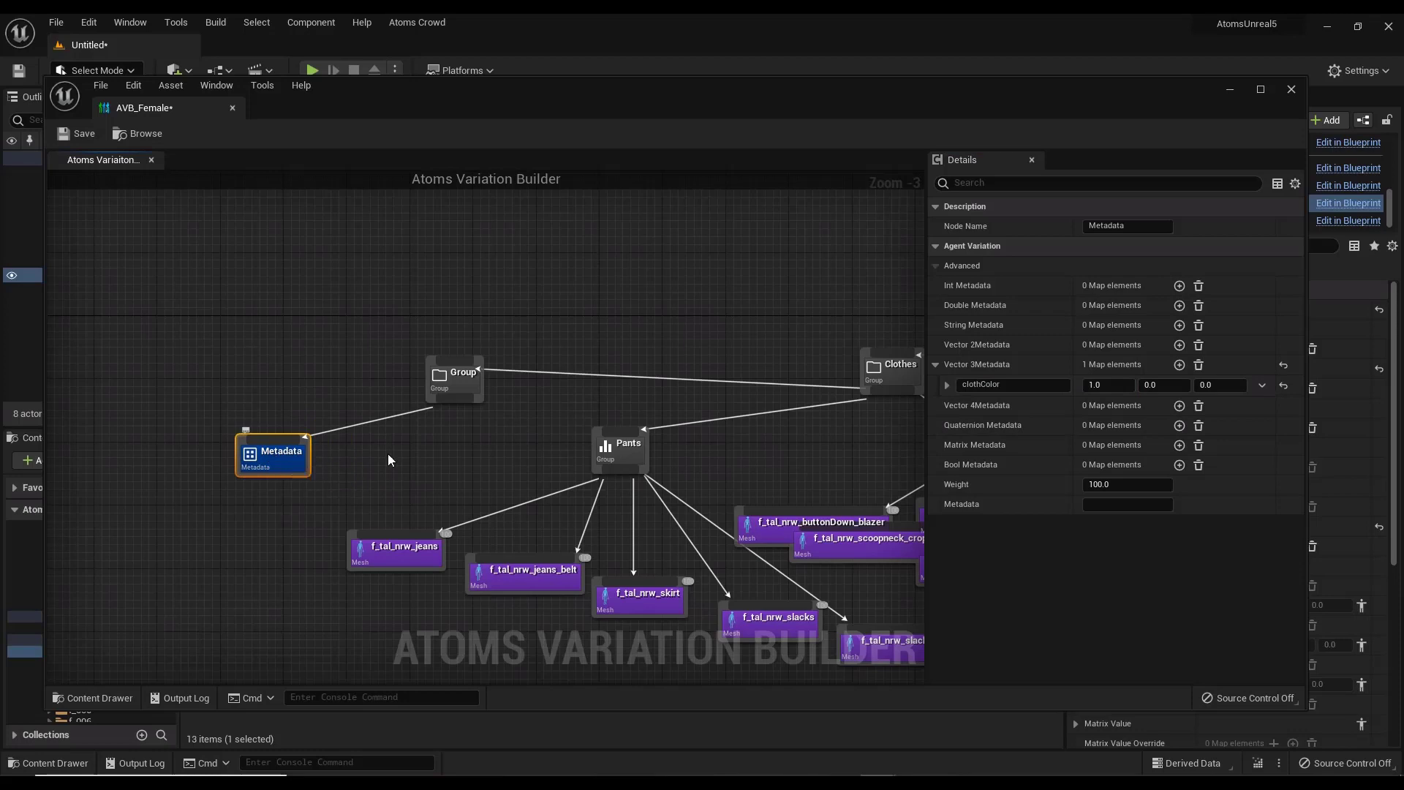
Duplicate the Metadata node, connect the copy to the new group and set its clothColor to 0.0, 1.0, 0.0
{"action": "key", "text": "ctrl+v"}
{"action": "left_click_drag", "start_coordinate": [457, 404], "coordinate": [435, 462]}
{"action": "left_click", "coordinate": [1111, 384]}
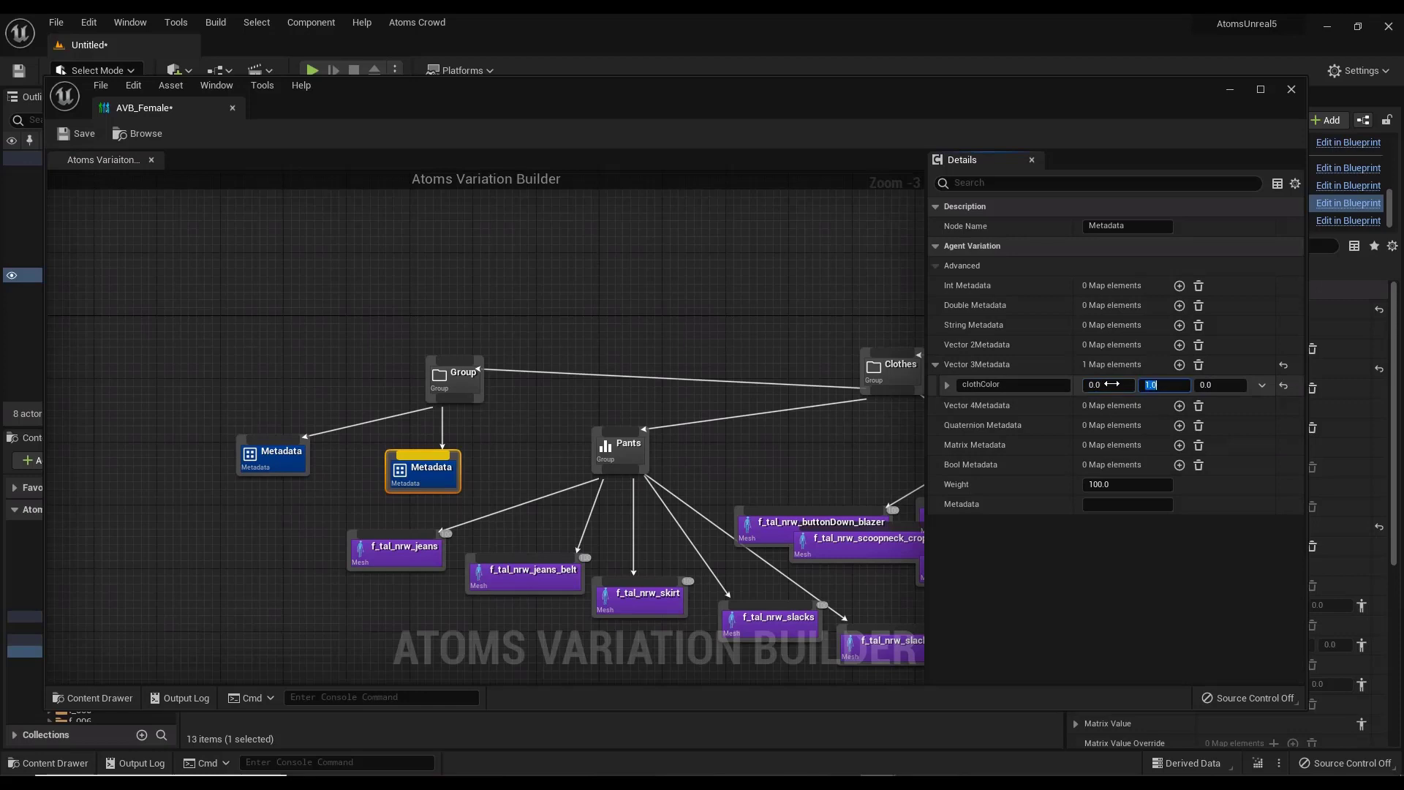
Duplicate the Metadata node again, connect the copy to the same group and set its clothColor to 0.0, 0.0, 1.0
{"action": "left_click", "coordinate": [427, 469]}
{"action": "key", "text": "ctrl+c"}
{"action": "key", "text": "ctrl+v"}
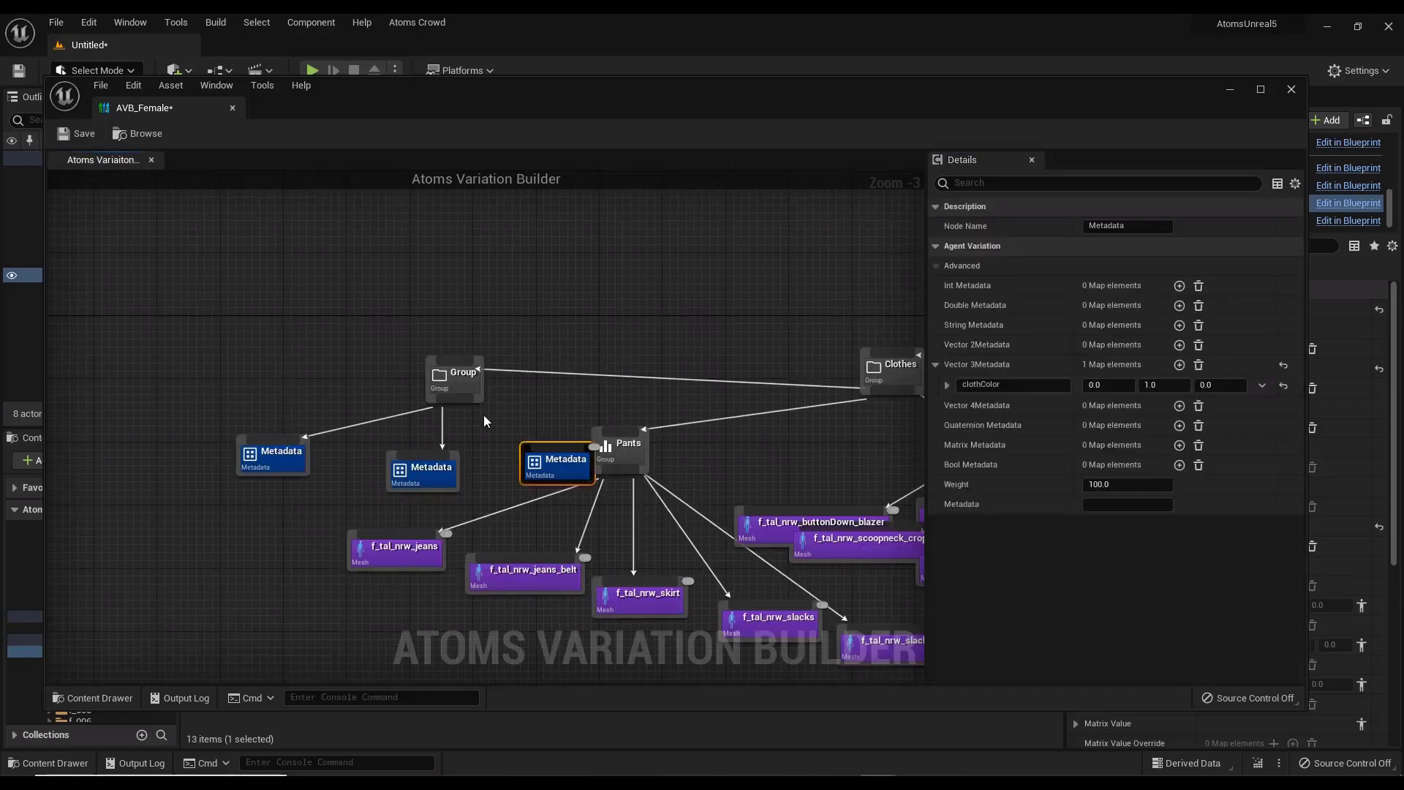
{"action": "left_click_drag", "start_coordinate": [551, 457], "coordinate": [504, 449]}
{"action": "left_click_drag", "start_coordinate": [474, 403], "coordinate": [512, 451]}
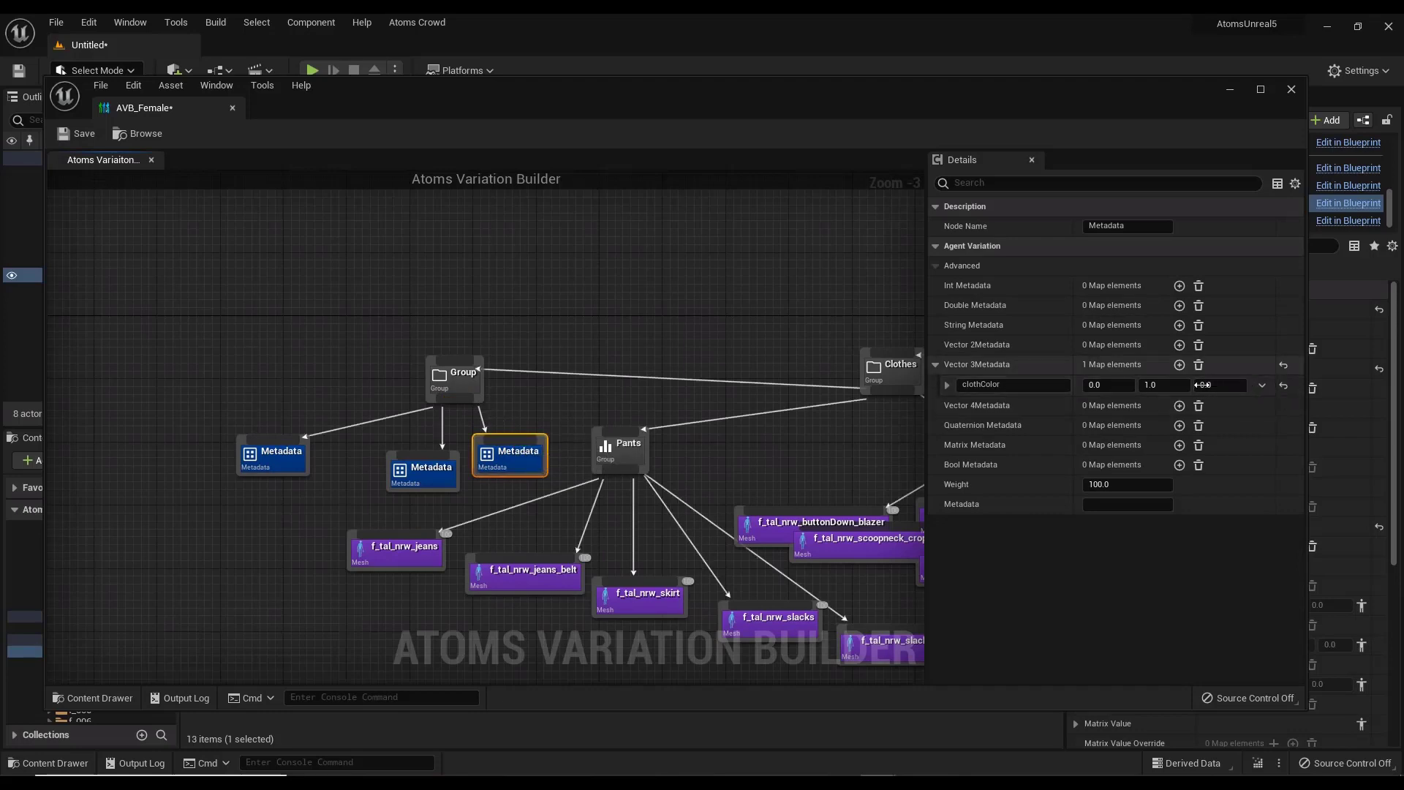
{"action": "left_click", "coordinate": [1223, 387]}
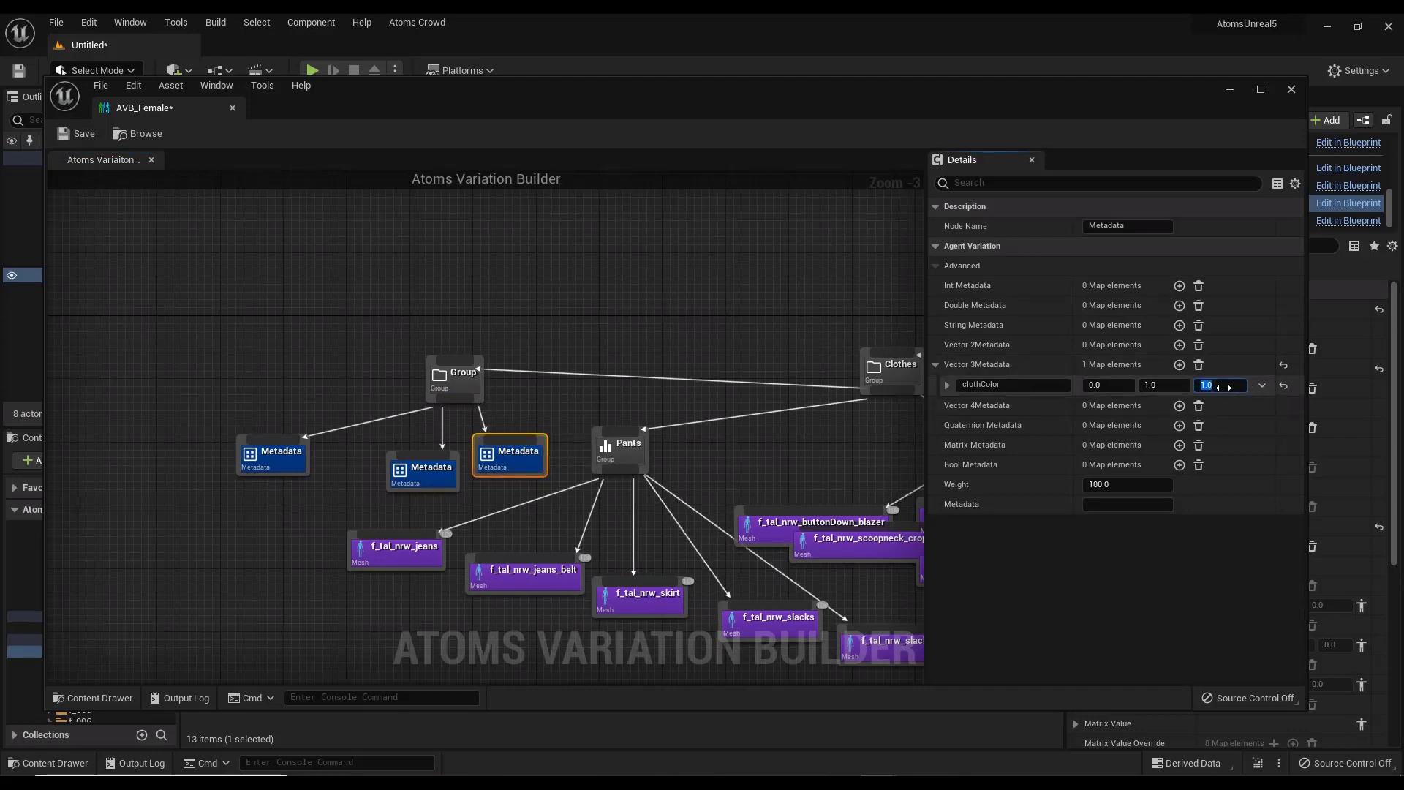
{"action": "left_click", "coordinate": [1161, 384]}
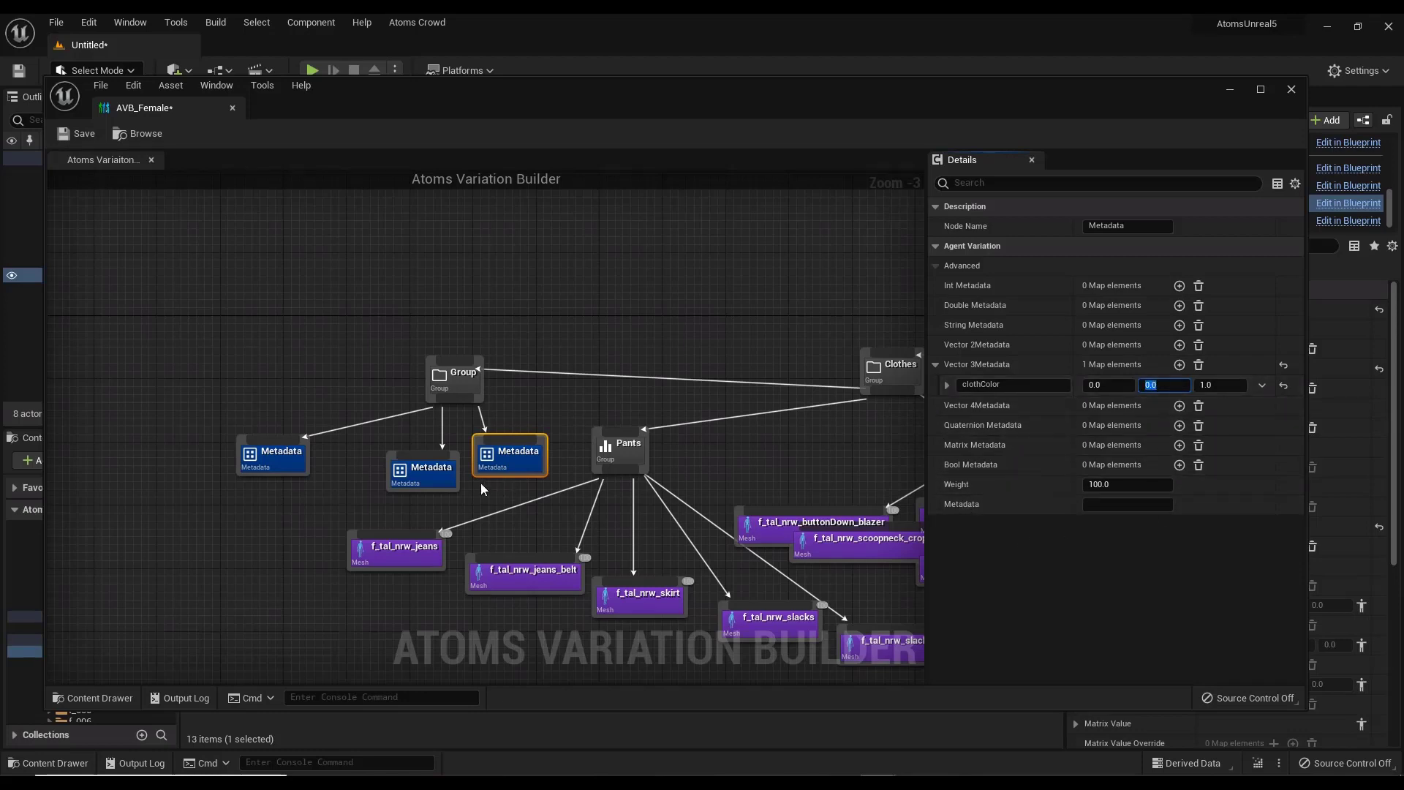
Enable Use Weight on the group holding the three Metadata nodes and save the AVB_Female asset
{"action": "left_click", "coordinate": [467, 377]}
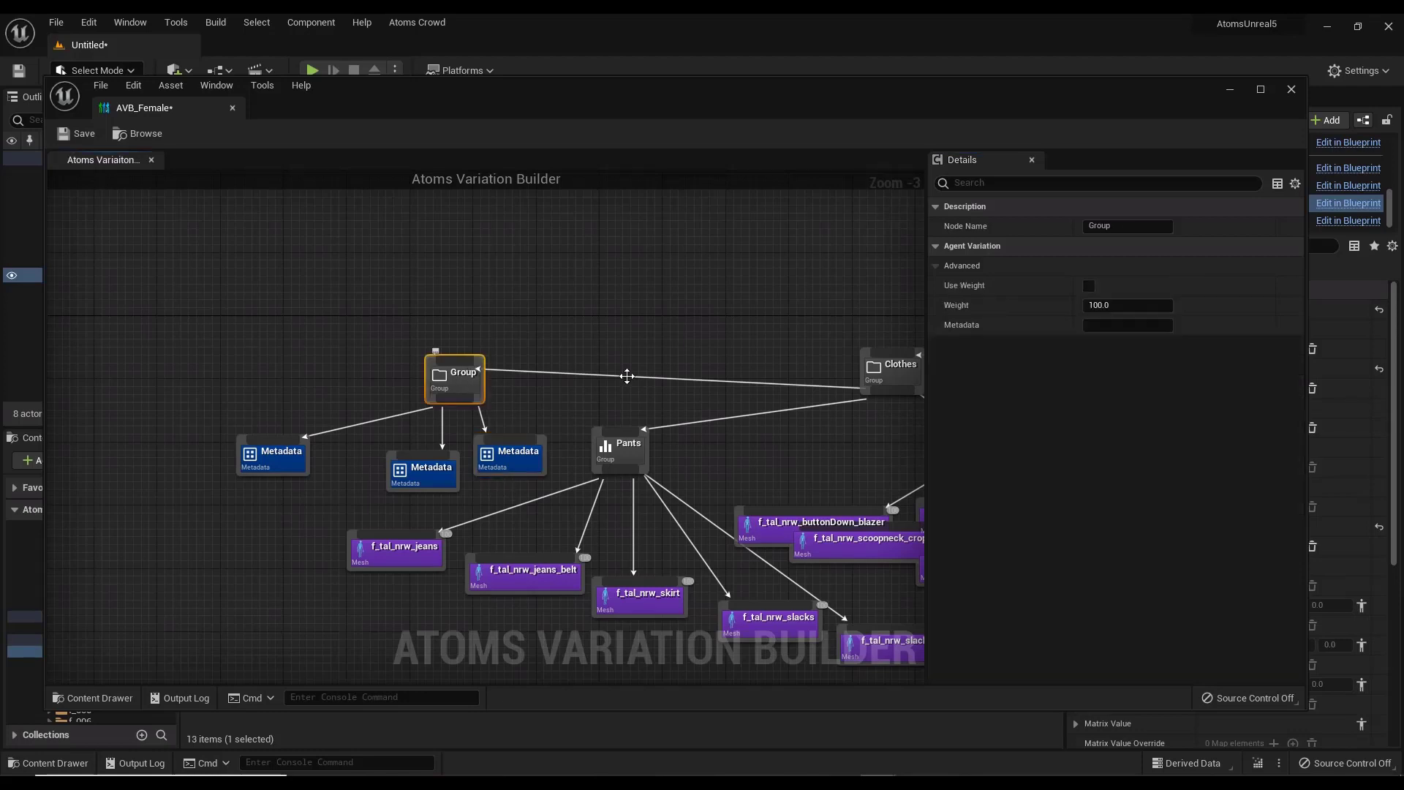
{"action": "left_click", "coordinate": [1090, 287]}
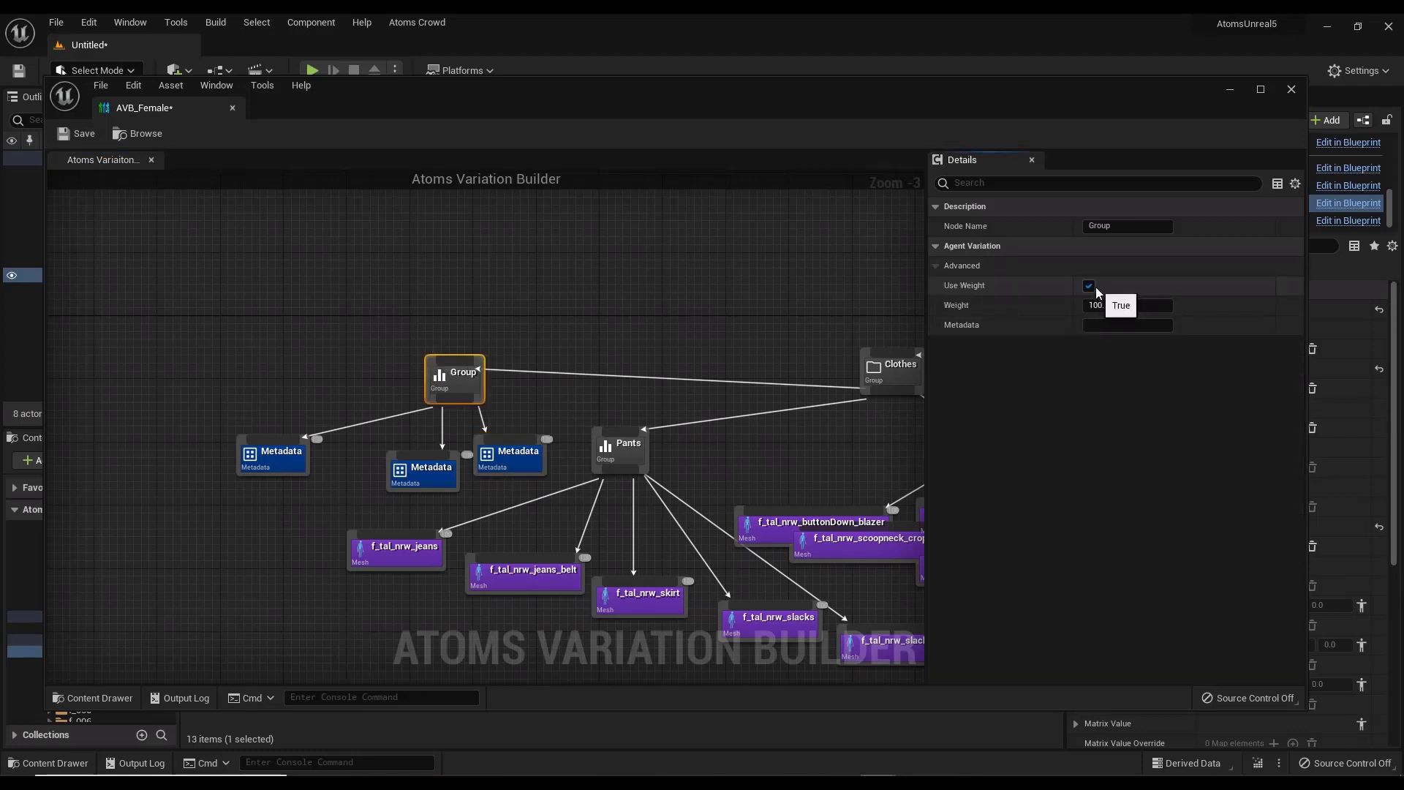
{"action": "left_click", "coordinate": [77, 133]}
Select the clothColor entry name on the middle Metadata node, then save AVB_Female and close its editor
{"action": "left_click", "coordinate": [432, 464]}
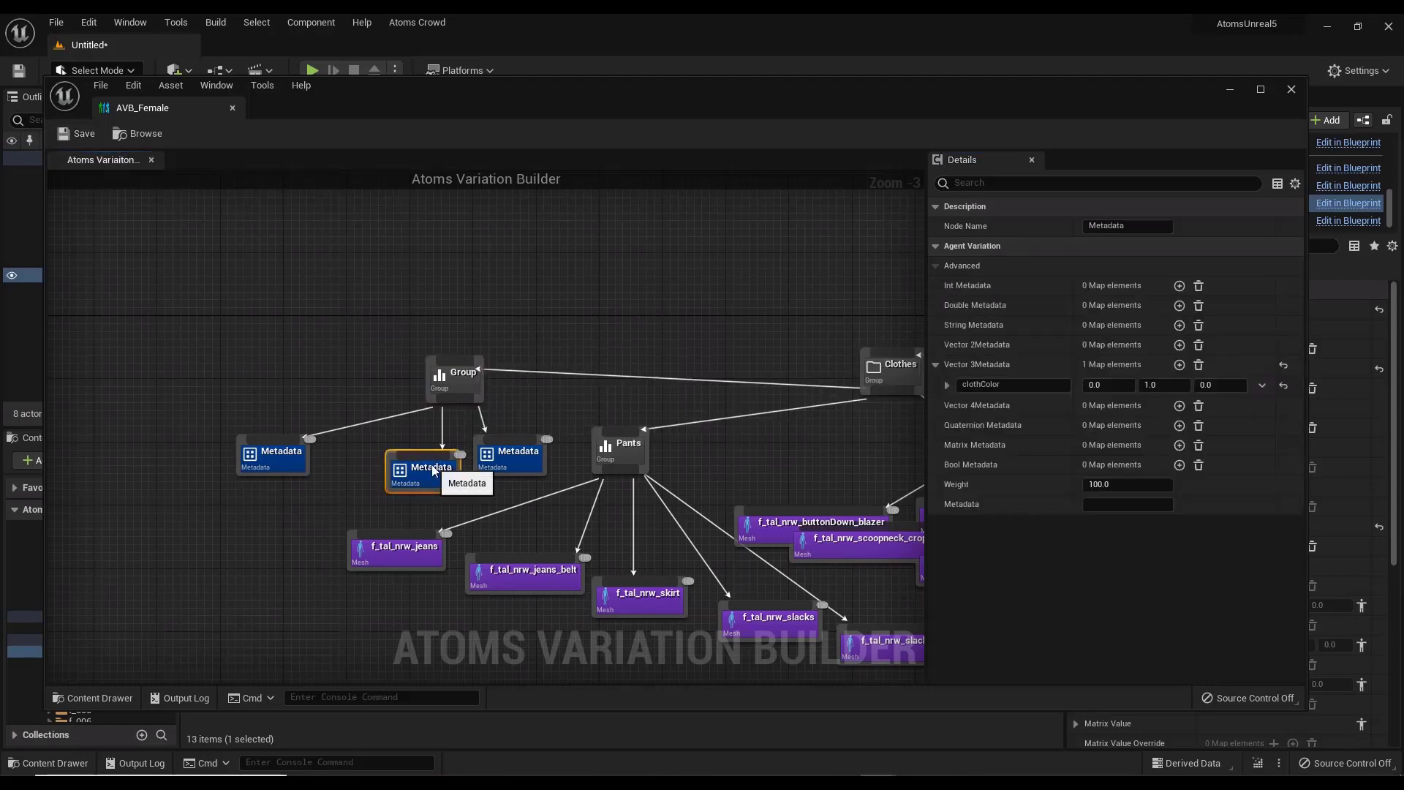
{"action": "left_click", "coordinate": [995, 385]}
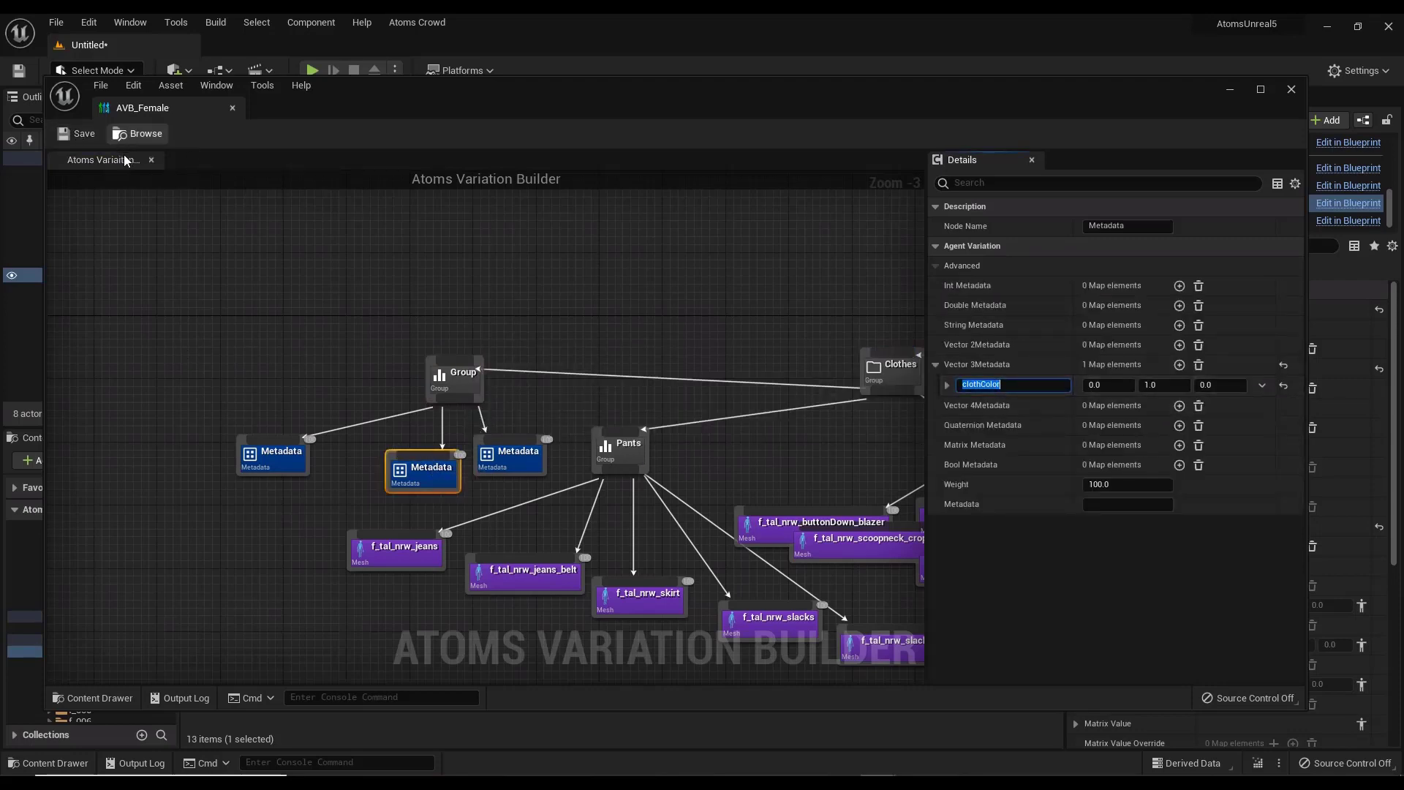
{"action": "left_click", "coordinate": [77, 134]}
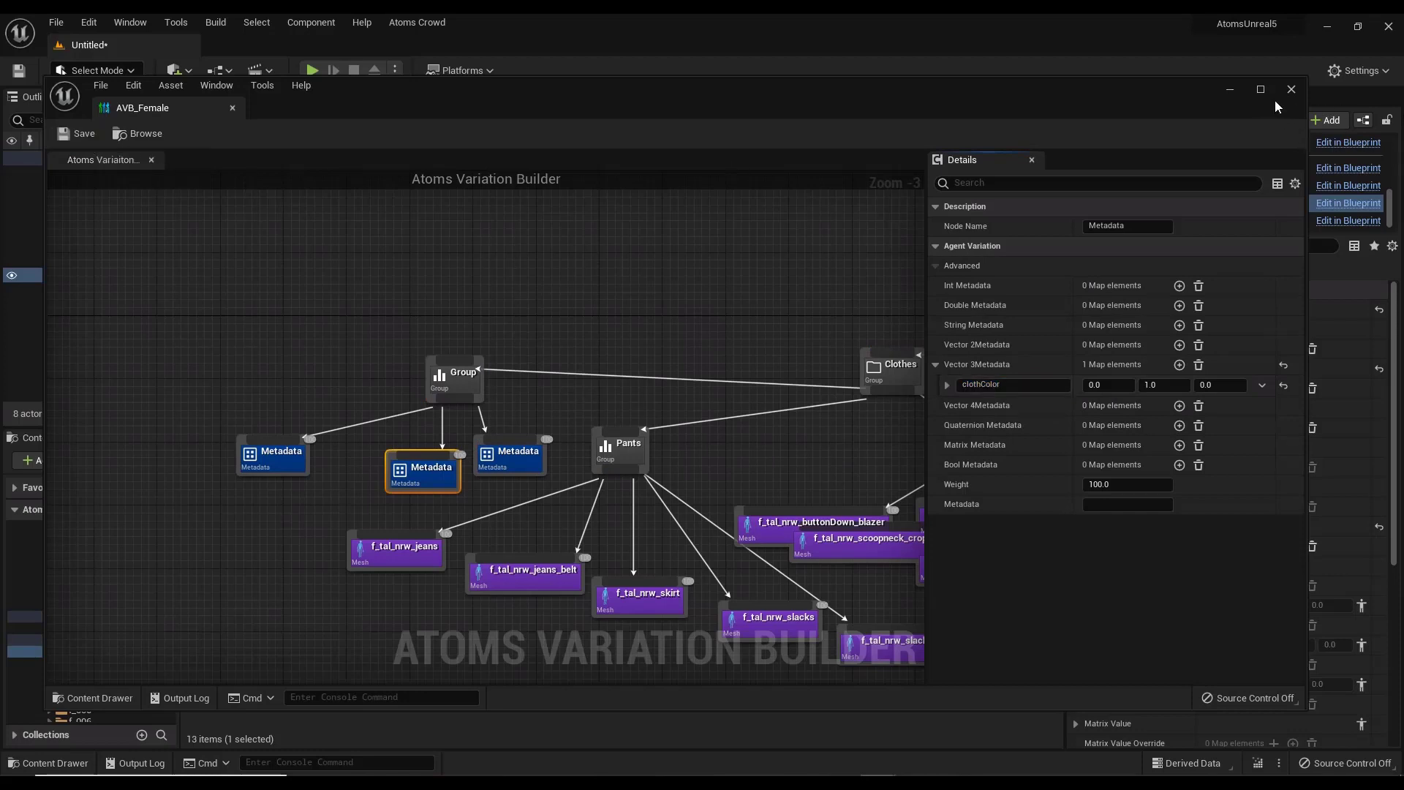
{"action": "left_click", "coordinate": [1290, 90]}
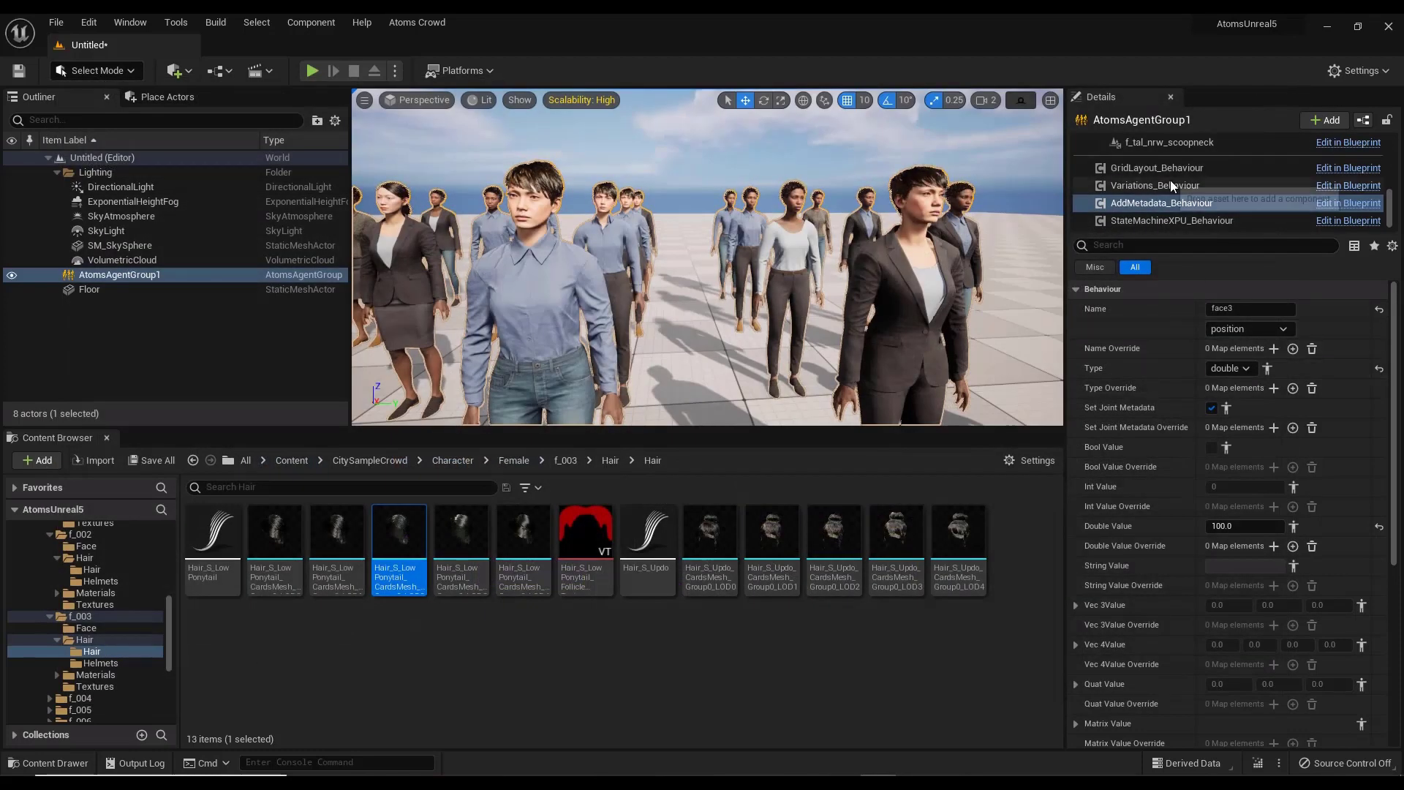
Add a Per Instance Metadata element named clothColor to the AtomsAgentGroup1 instance
{"action": "scroll", "coordinate": [1165, 174], "scroll_direction": "up", "scroll_amount": 3}
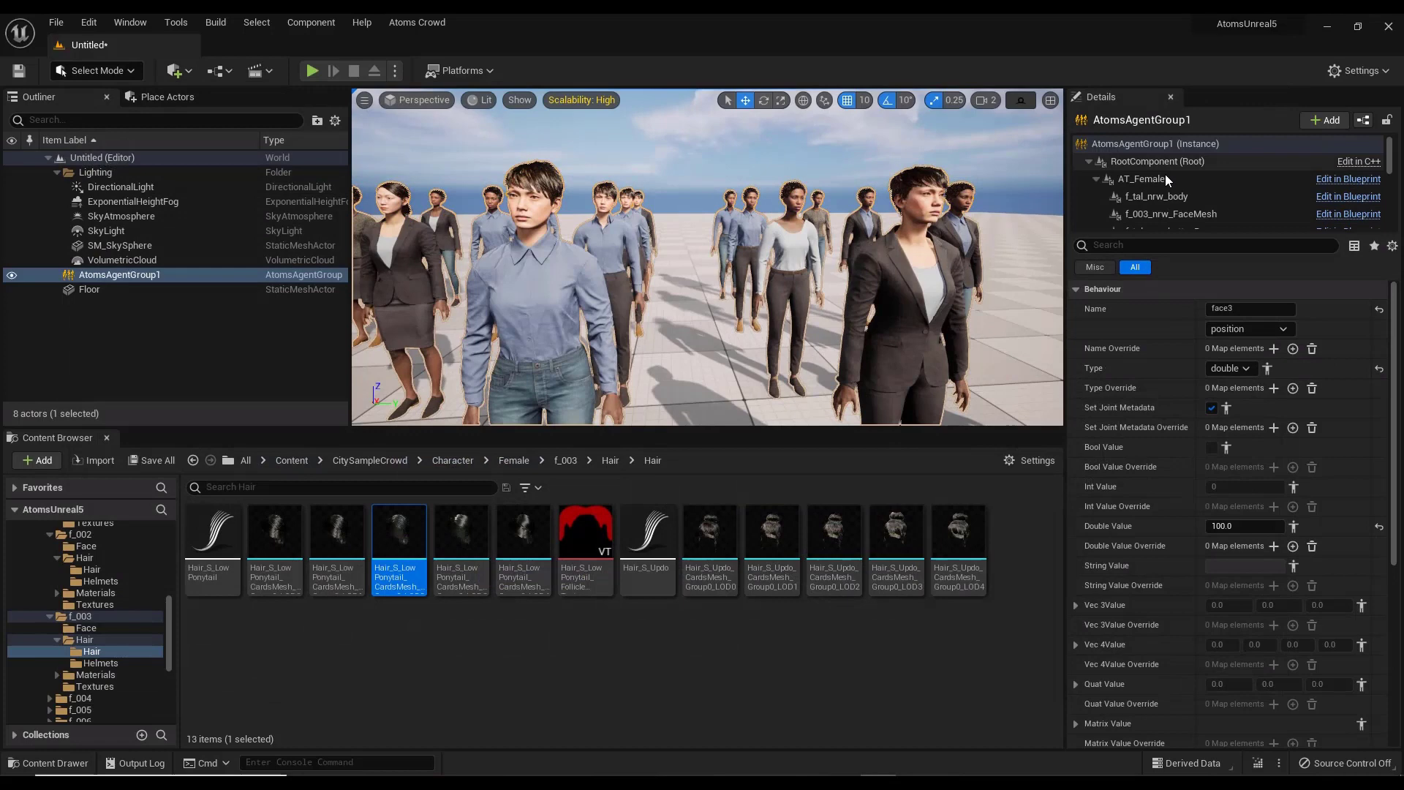
{"action": "left_click", "coordinate": [1156, 145]}
{"action": "scroll", "coordinate": [1141, 574], "scroll_direction": "down", "scroll_amount": 15}
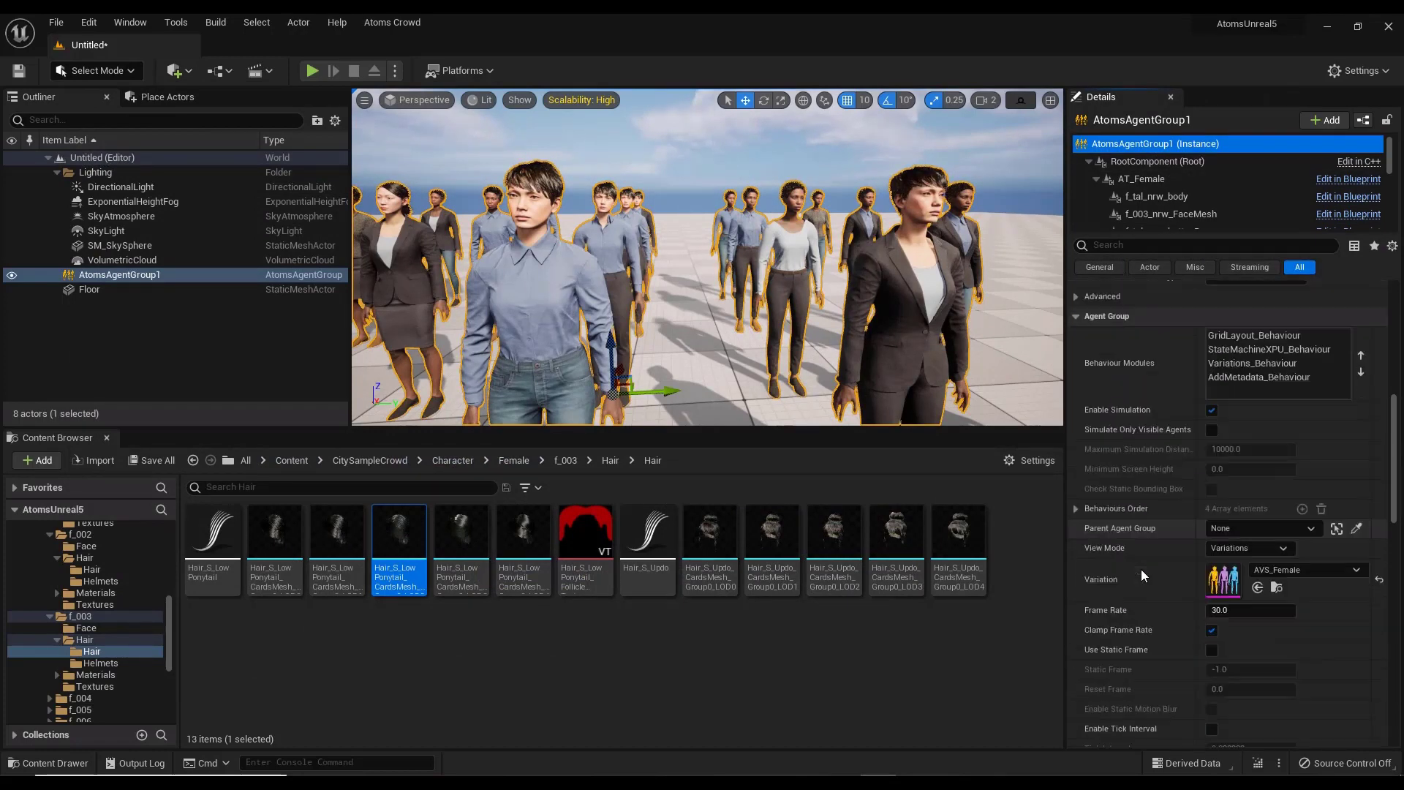
{"action": "scroll", "coordinate": [1143, 574], "scroll_direction": "down", "scroll_amount": 4}
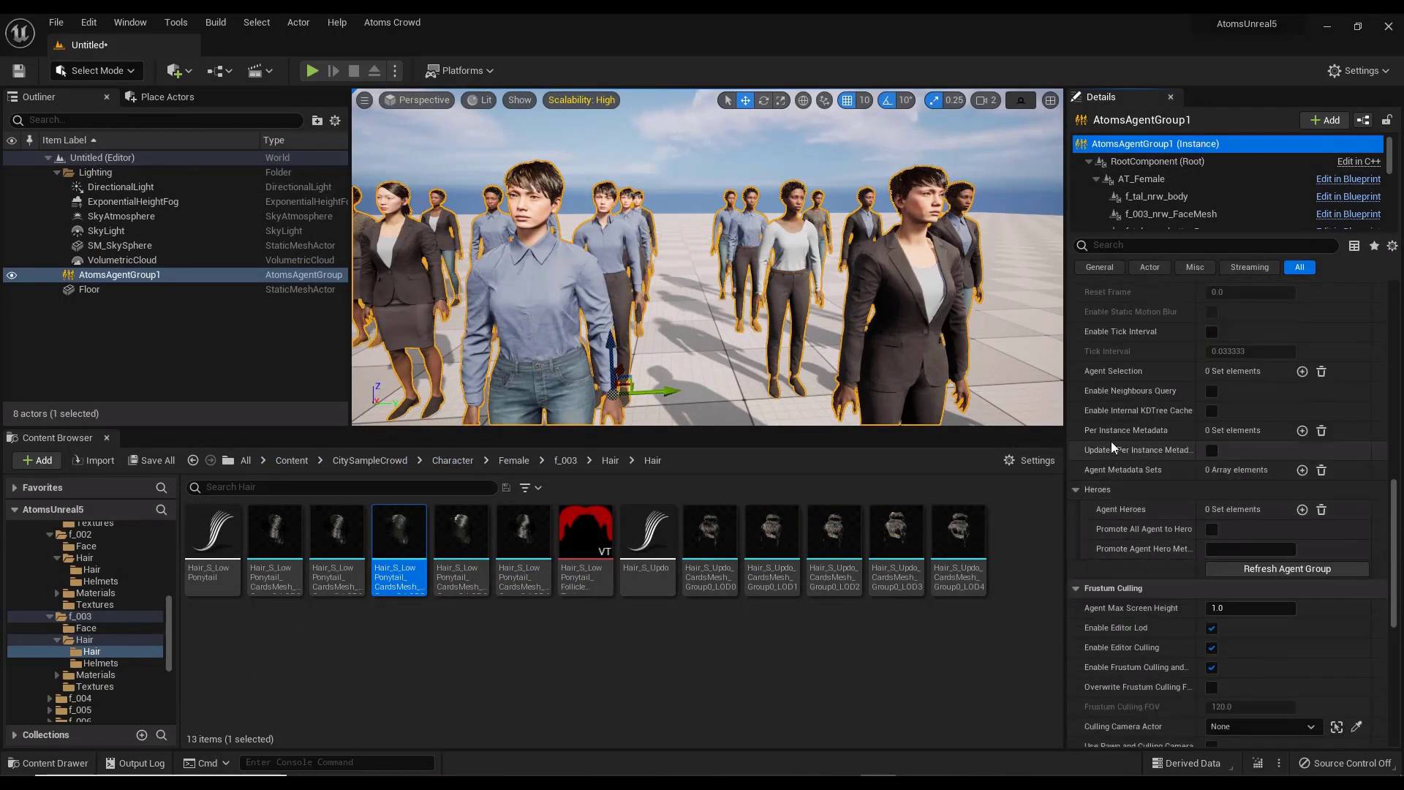
{"action": "left_click", "coordinate": [1302, 430]}
{"action": "type", "text": "clothColor"}
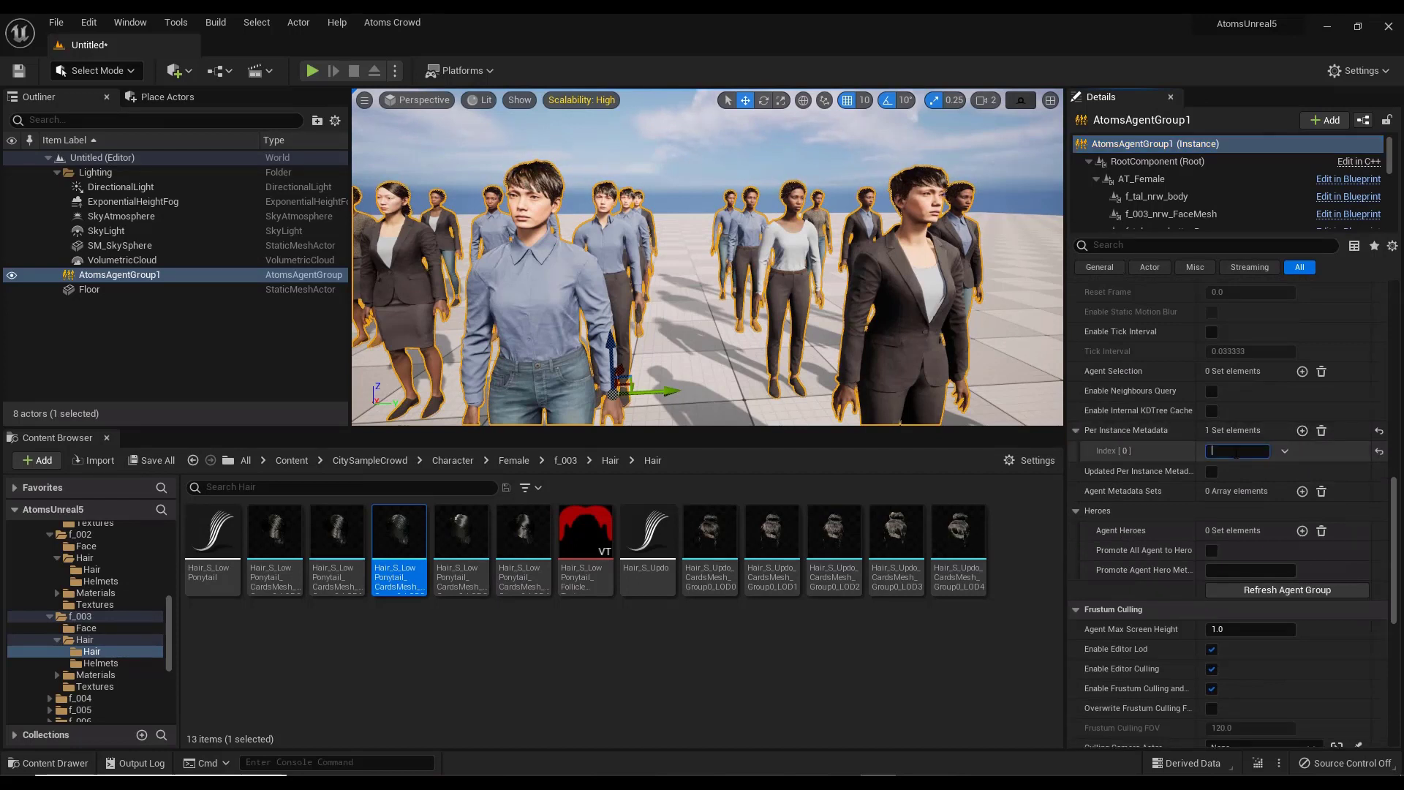
{"action": "key", "text": "Return"}
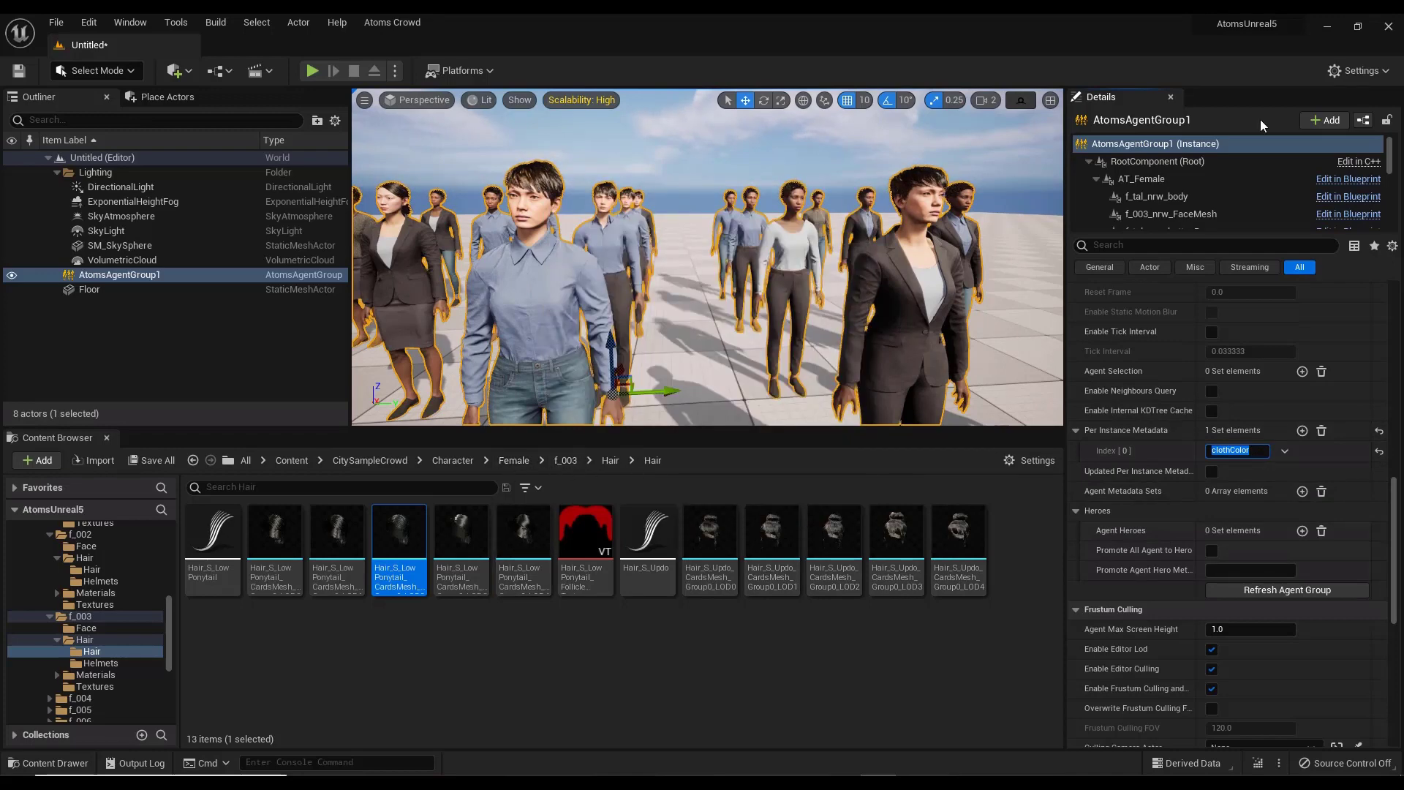
Examine the agent group's clothing components and the materials assigned to the f_tal_nrw_skirt component
{"action": "scroll", "coordinate": [1167, 202], "scroll_direction": "down", "scroll_amount": 4}
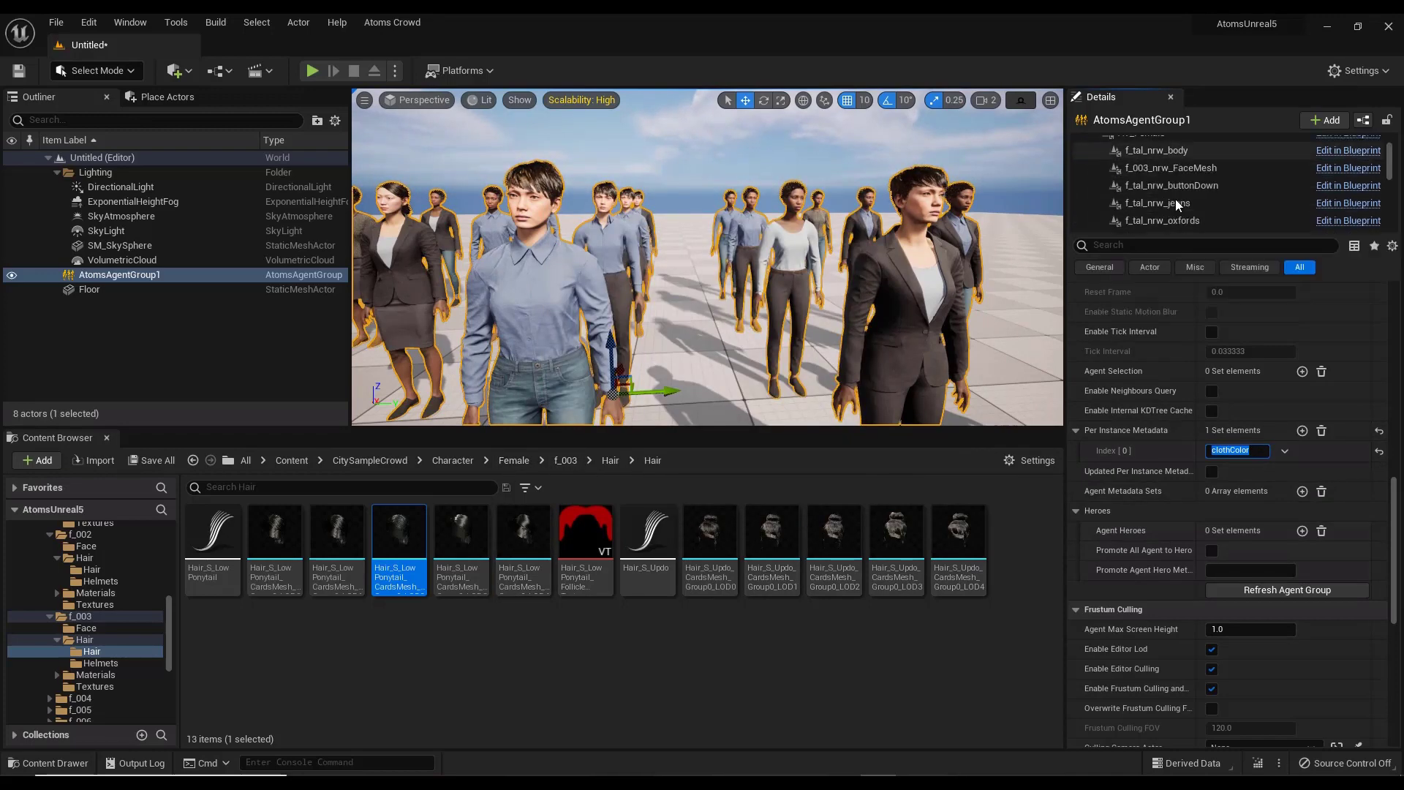
{"action": "scroll", "coordinate": [1170, 201], "scroll_direction": "down", "scroll_amount": 2}
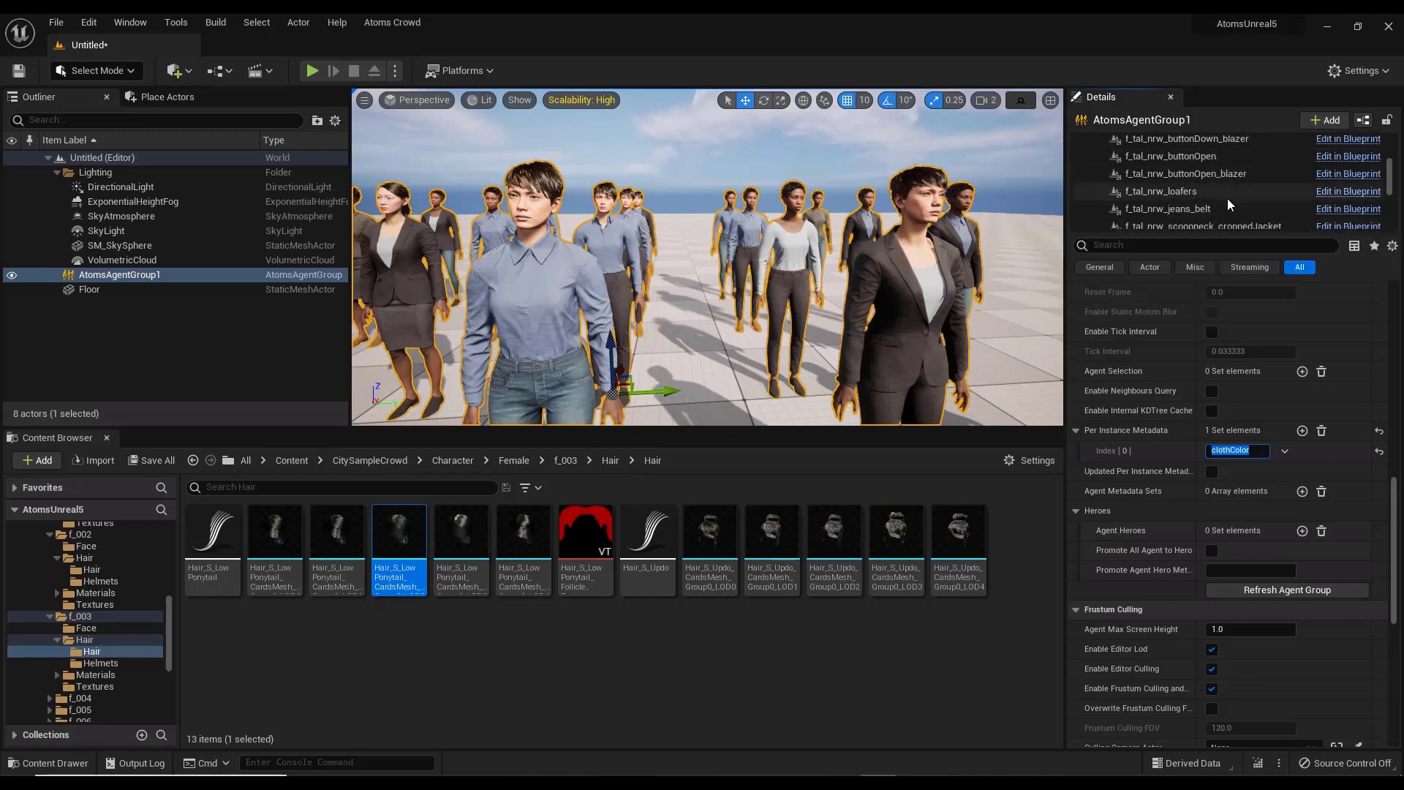
{"action": "scroll", "coordinate": [1231, 198], "scroll_direction": "down", "scroll_amount": 2}
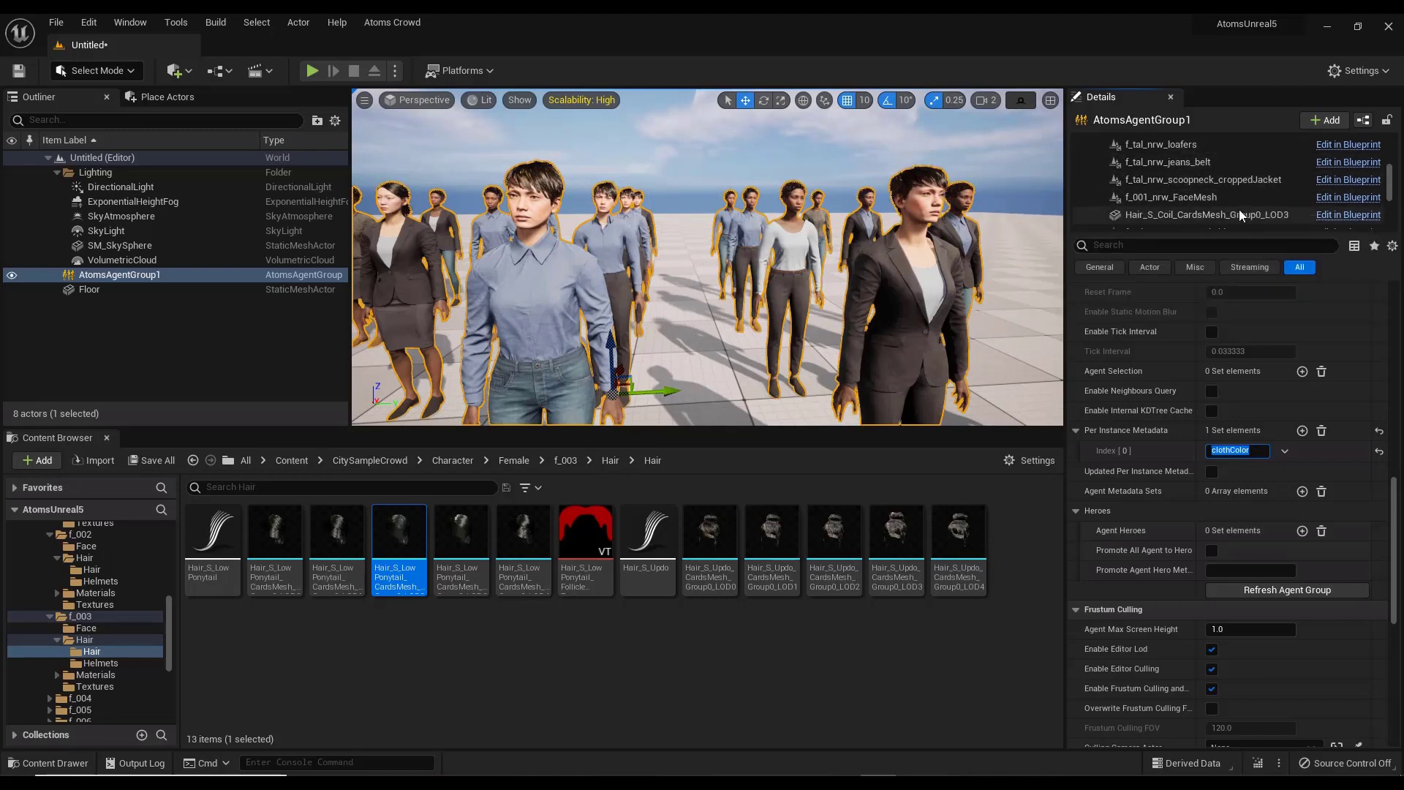
{"action": "scroll", "coordinate": [1238, 213], "scroll_direction": "down", "scroll_amount": 3}
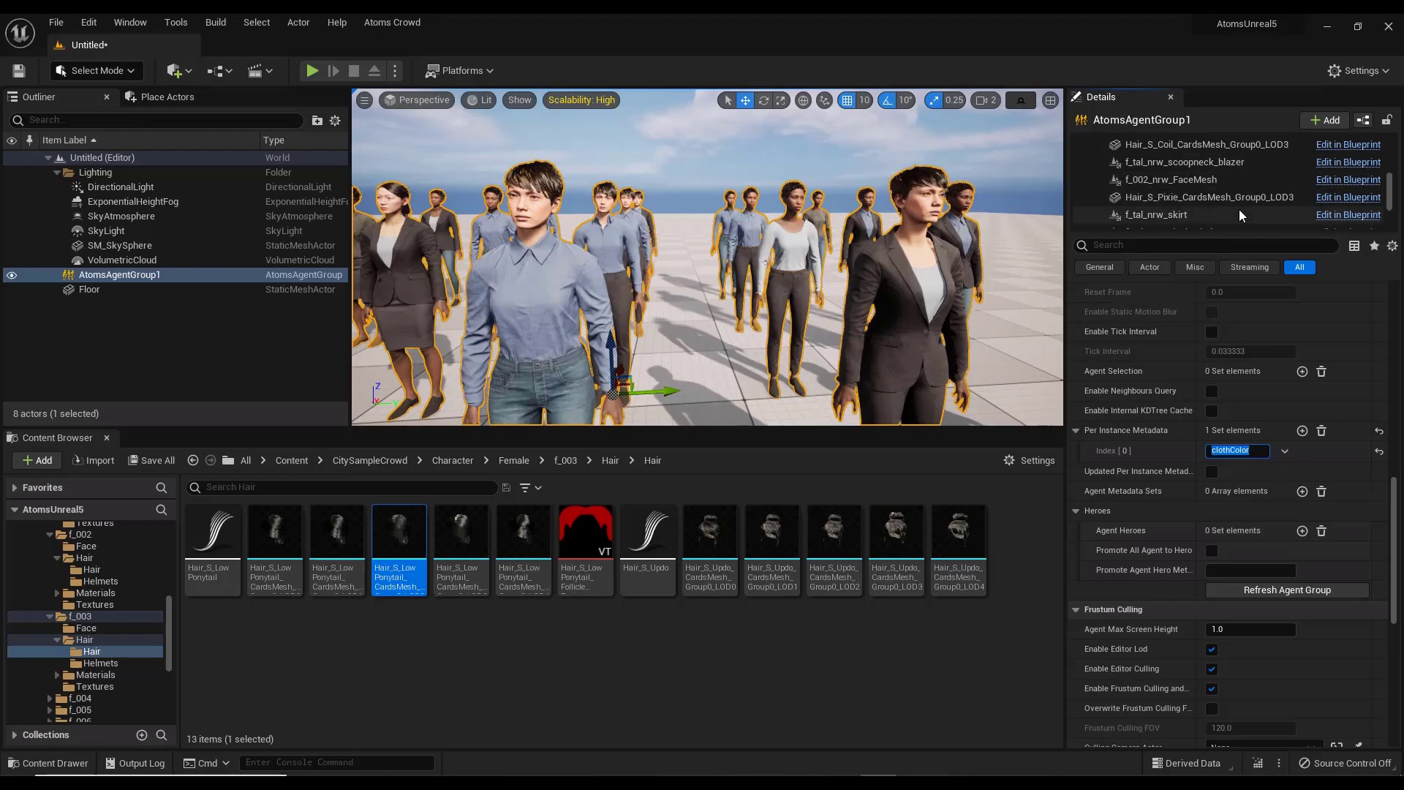
{"action": "scroll", "coordinate": [1241, 215], "scroll_direction": "down", "scroll_amount": 1}
{"action": "left_click", "coordinate": [1238, 193]}
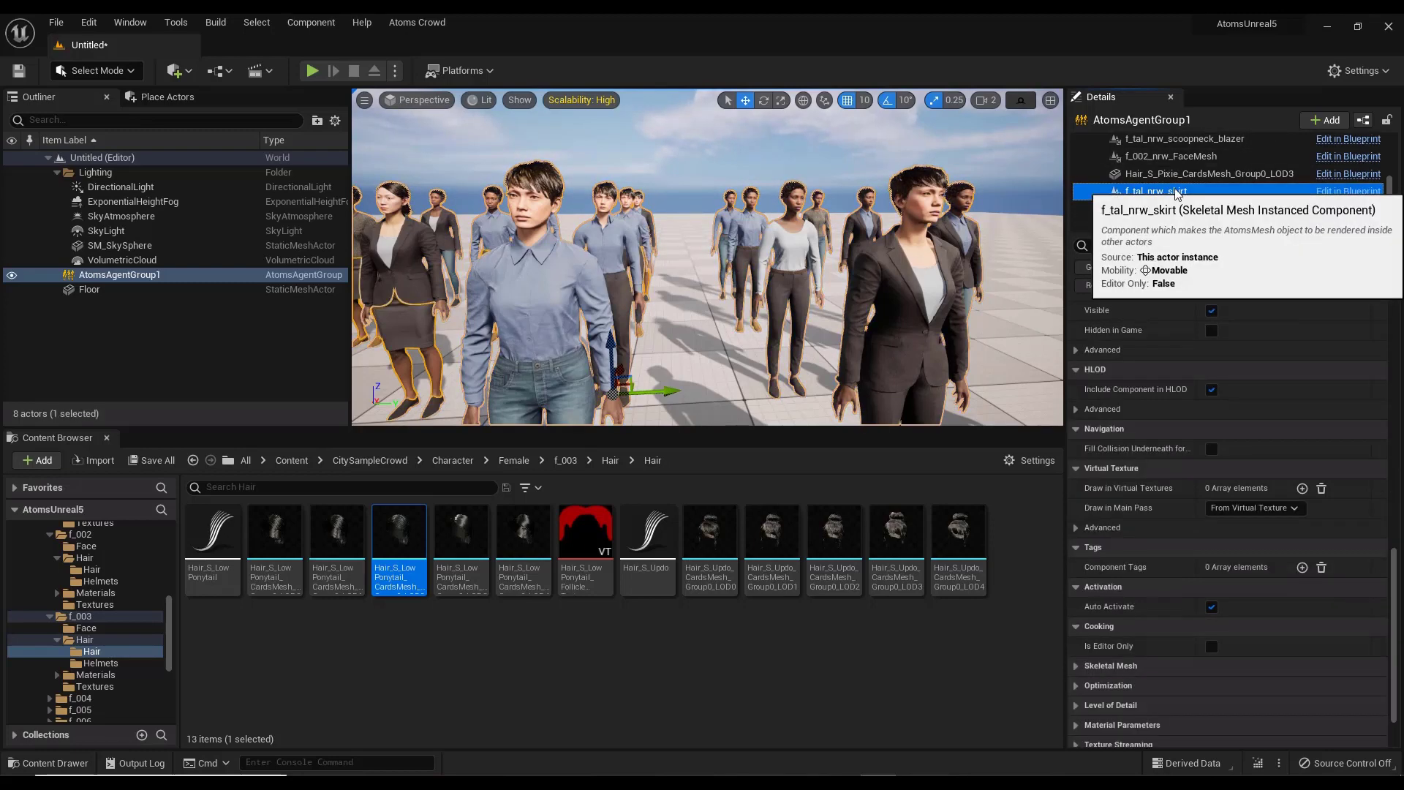
{"action": "scroll", "coordinate": [1278, 198], "scroll_direction": "down", "scroll_amount": 2}
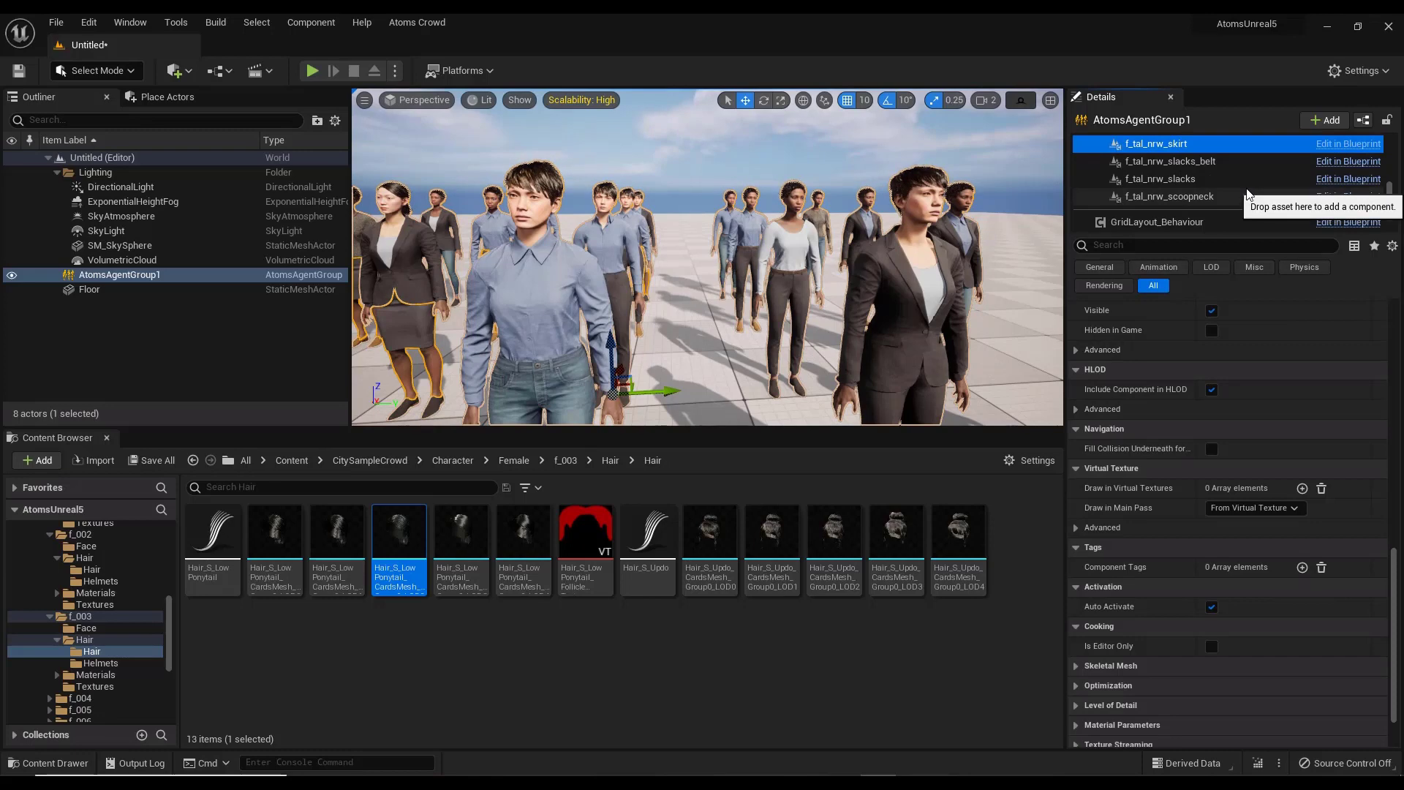
{"action": "scroll", "coordinate": [1221, 451], "scroll_direction": "up", "scroll_amount": 1}
{"action": "scroll", "coordinate": [1230, 506], "scroll_direction": "up", "scroll_amount": 10}
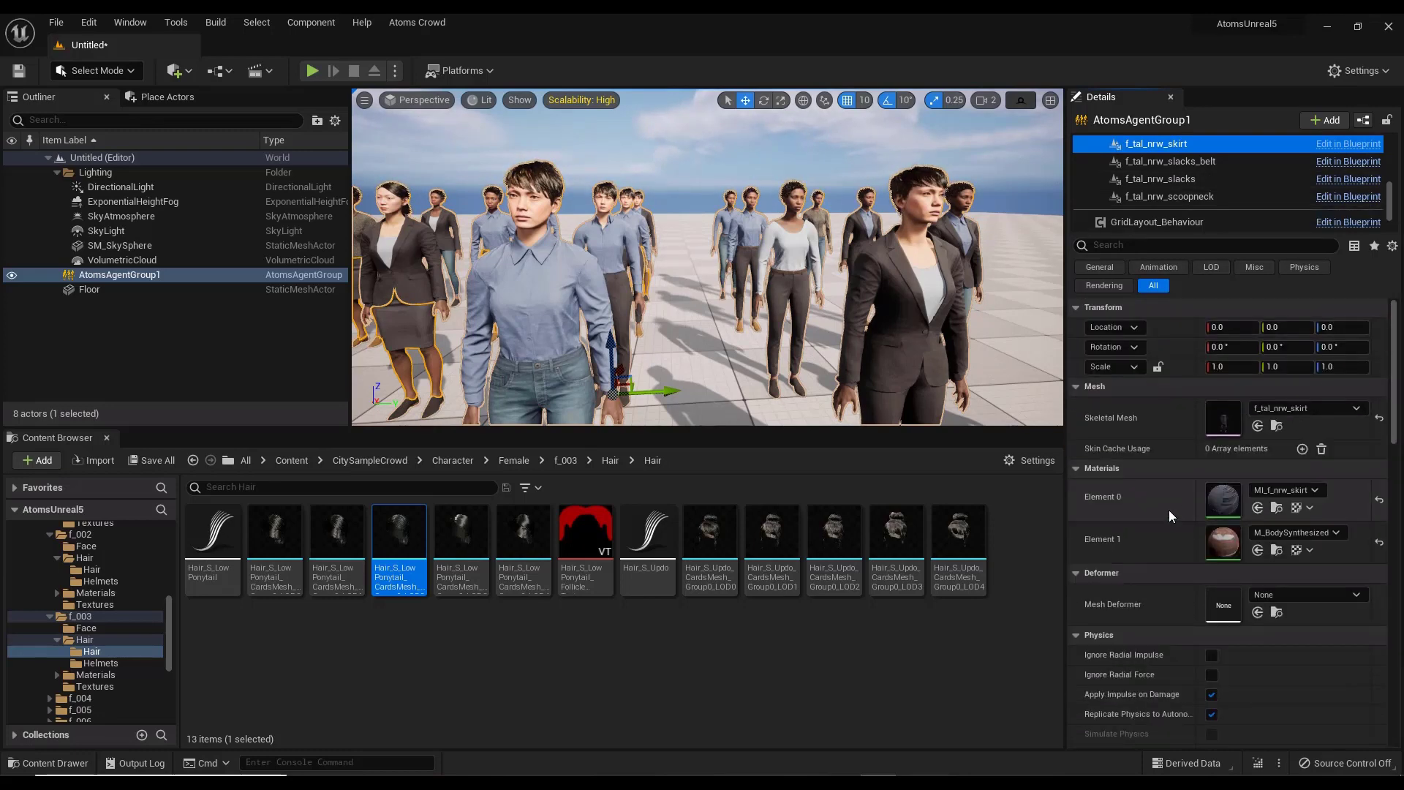
{"action": "scroll", "coordinate": [844, 237], "scroll_direction": "down", "scroll_amount": 5}
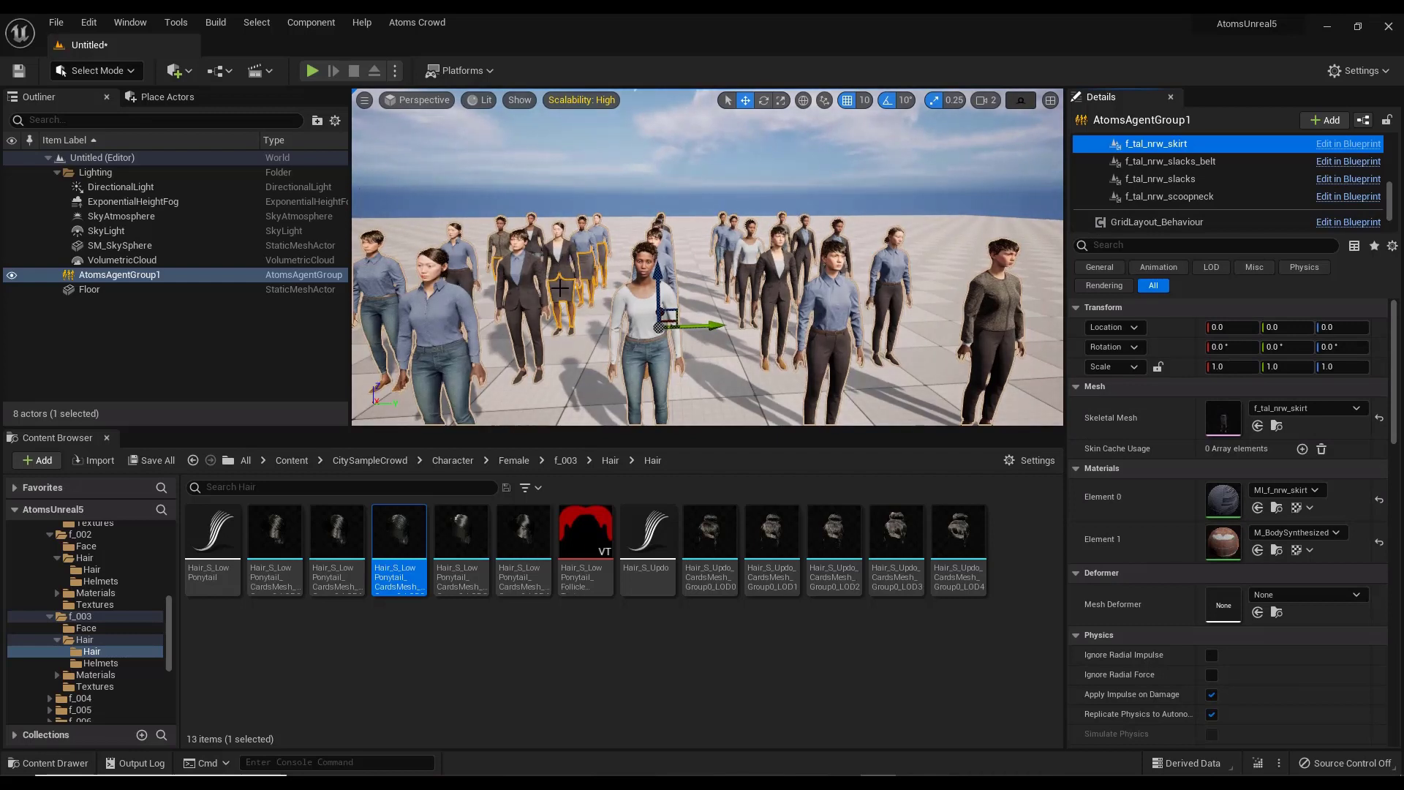
{"action": "scroll", "coordinate": [1247, 178], "scroll_direction": "up", "scroll_amount": 3}
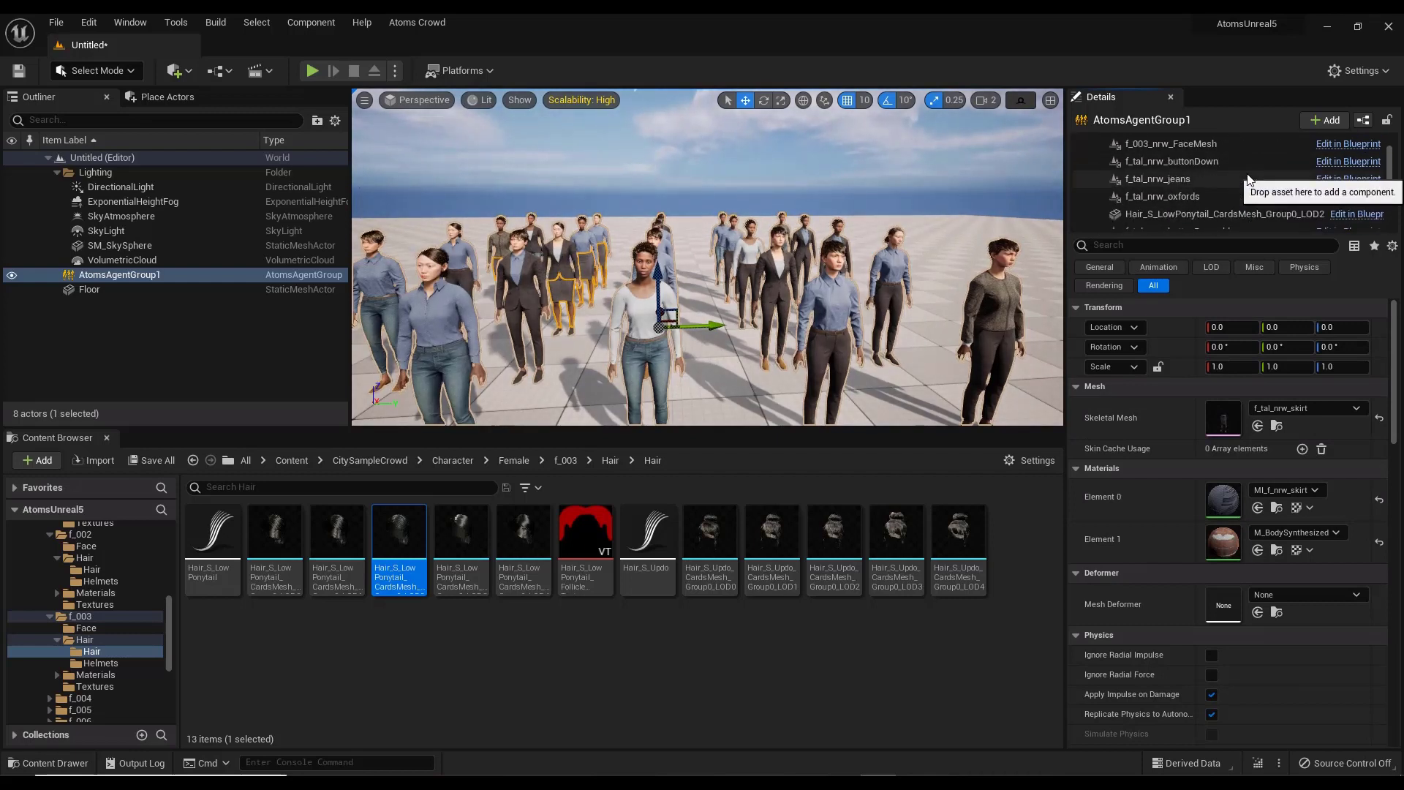
{"action": "scroll", "coordinate": [1243, 183], "scroll_direction": "up", "scroll_amount": 1}
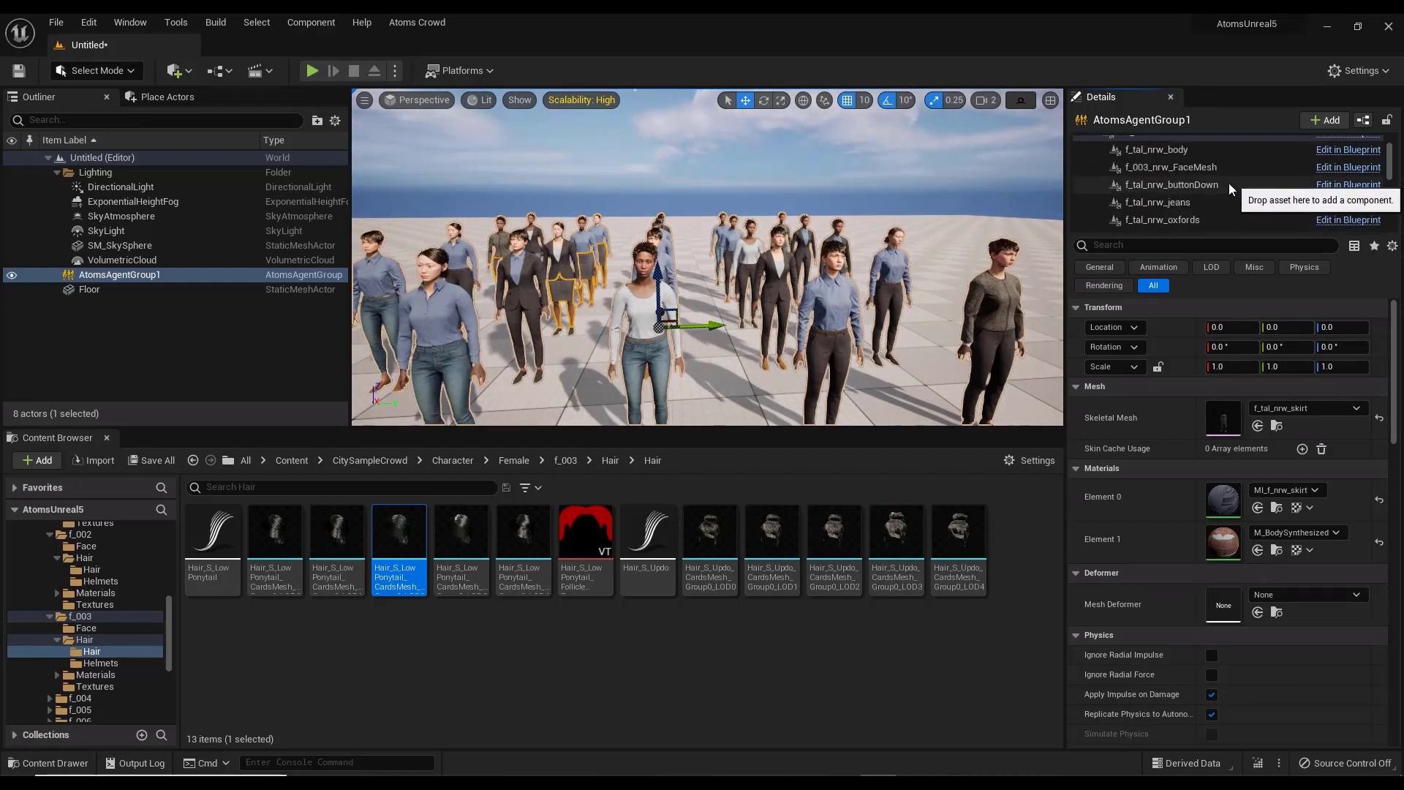
Open the f_tal_nrw_buttonDown component's material instance MI_f_nrw_buttonDown and its root parent material M_Clothing
{"action": "left_click", "coordinate": [1180, 186]}
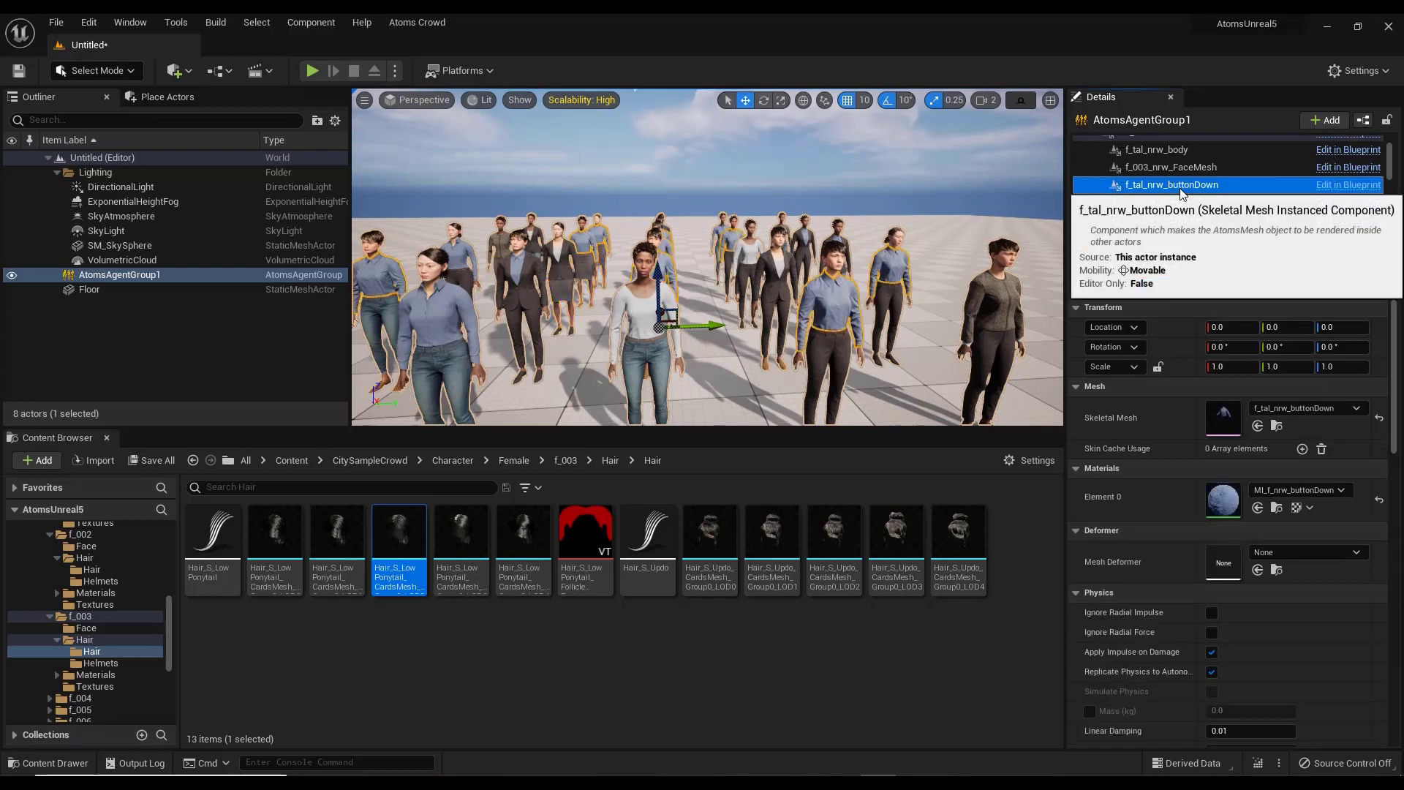
{"action": "left_click", "coordinate": [1276, 507]}
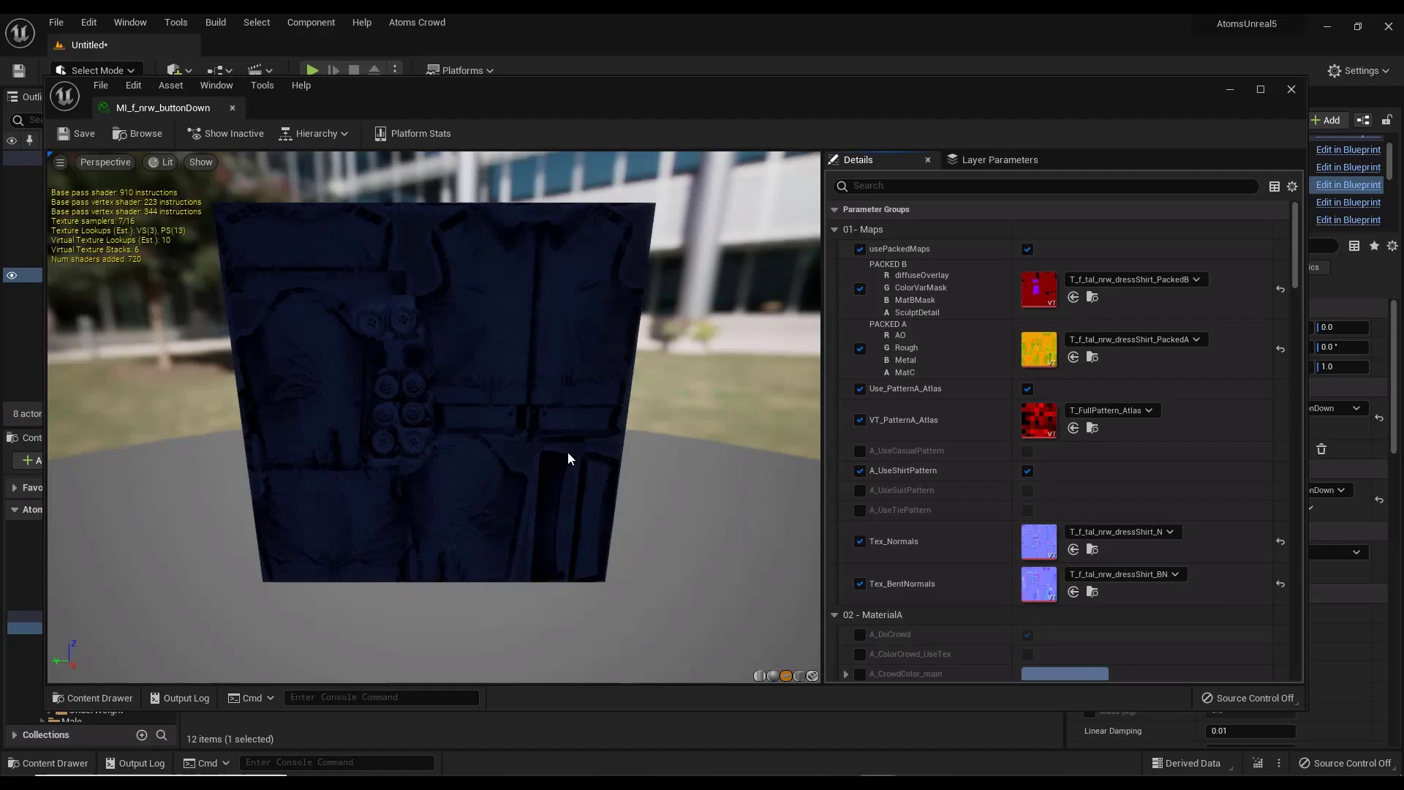
{"action": "left_click", "coordinate": [326, 133]}
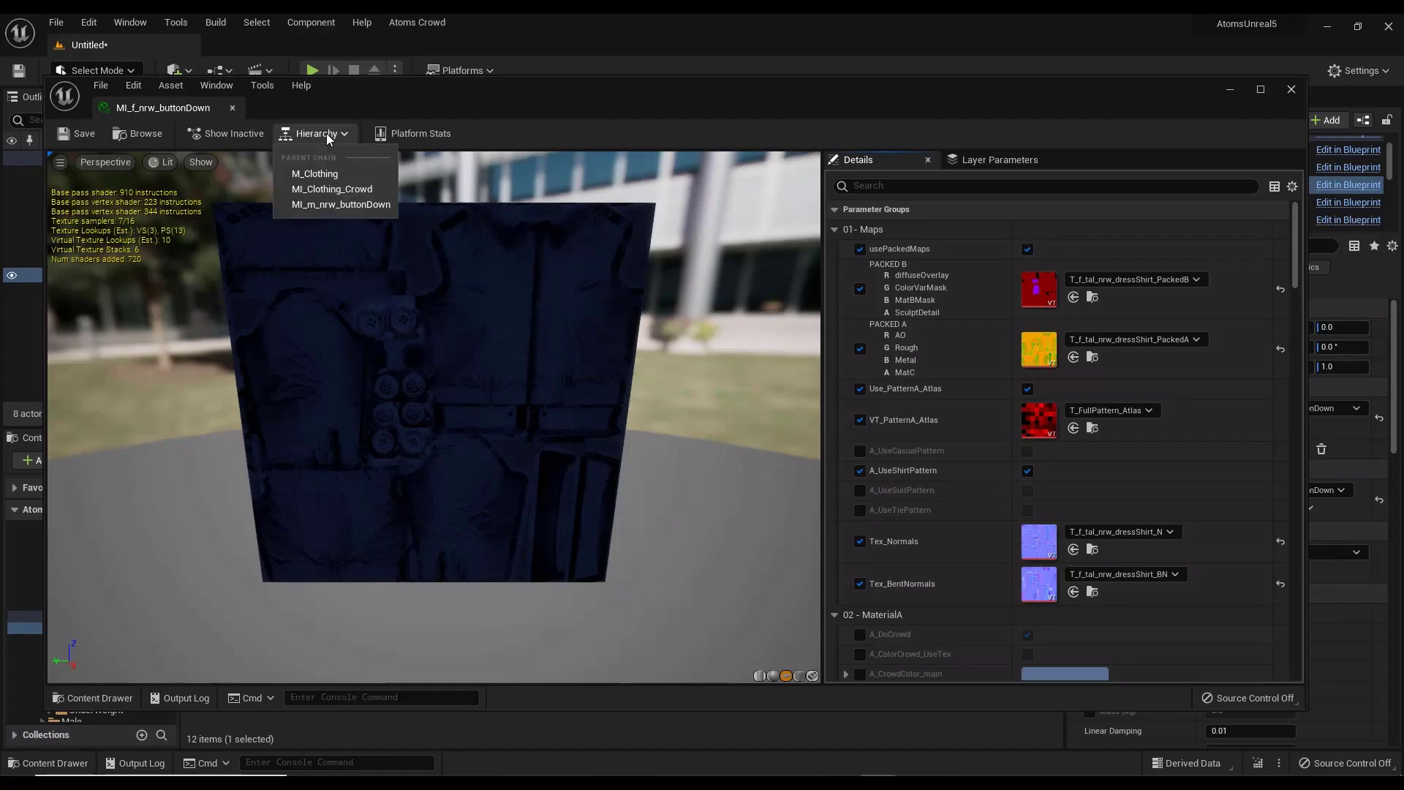
{"action": "left_click", "coordinate": [207, 199]}
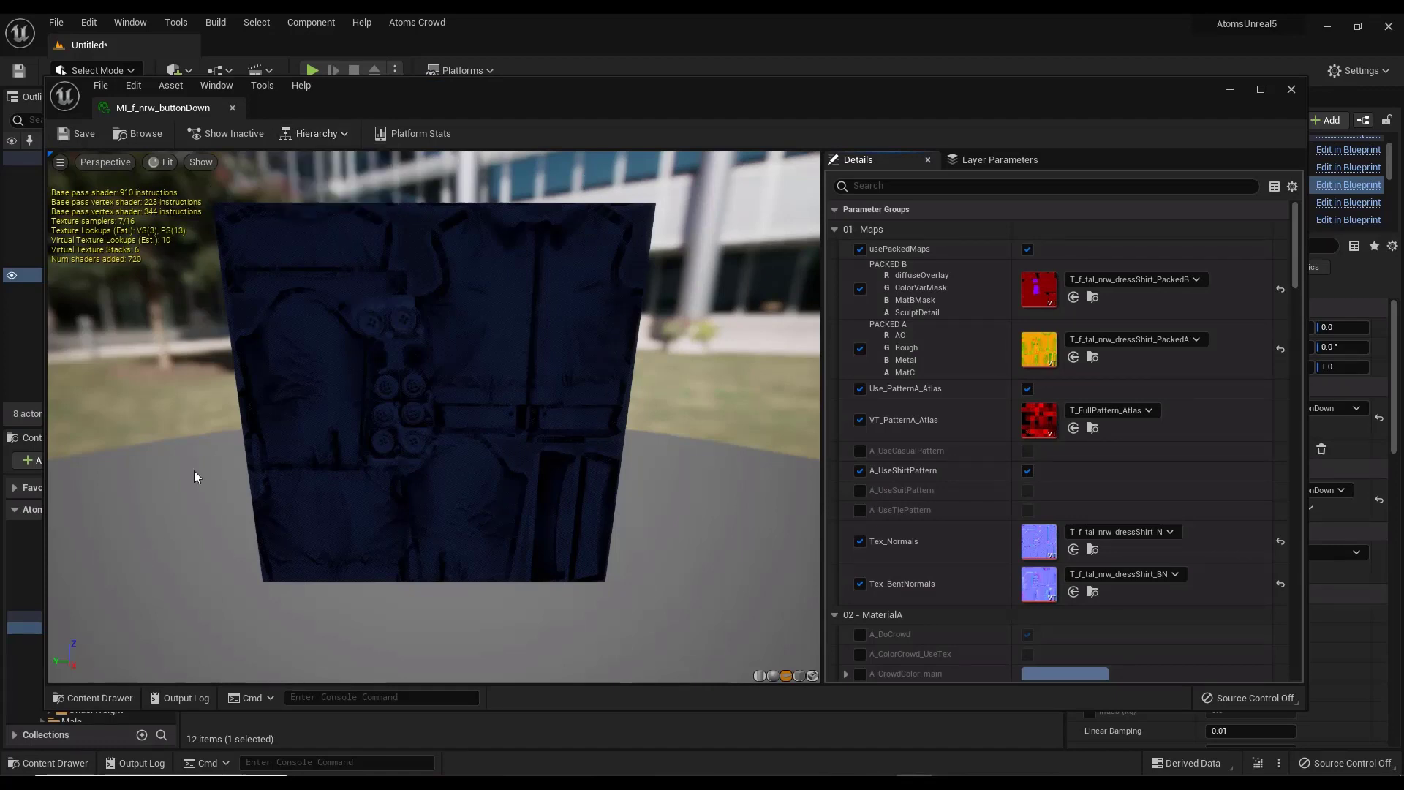
{"action": "left_click", "coordinate": [326, 133]}
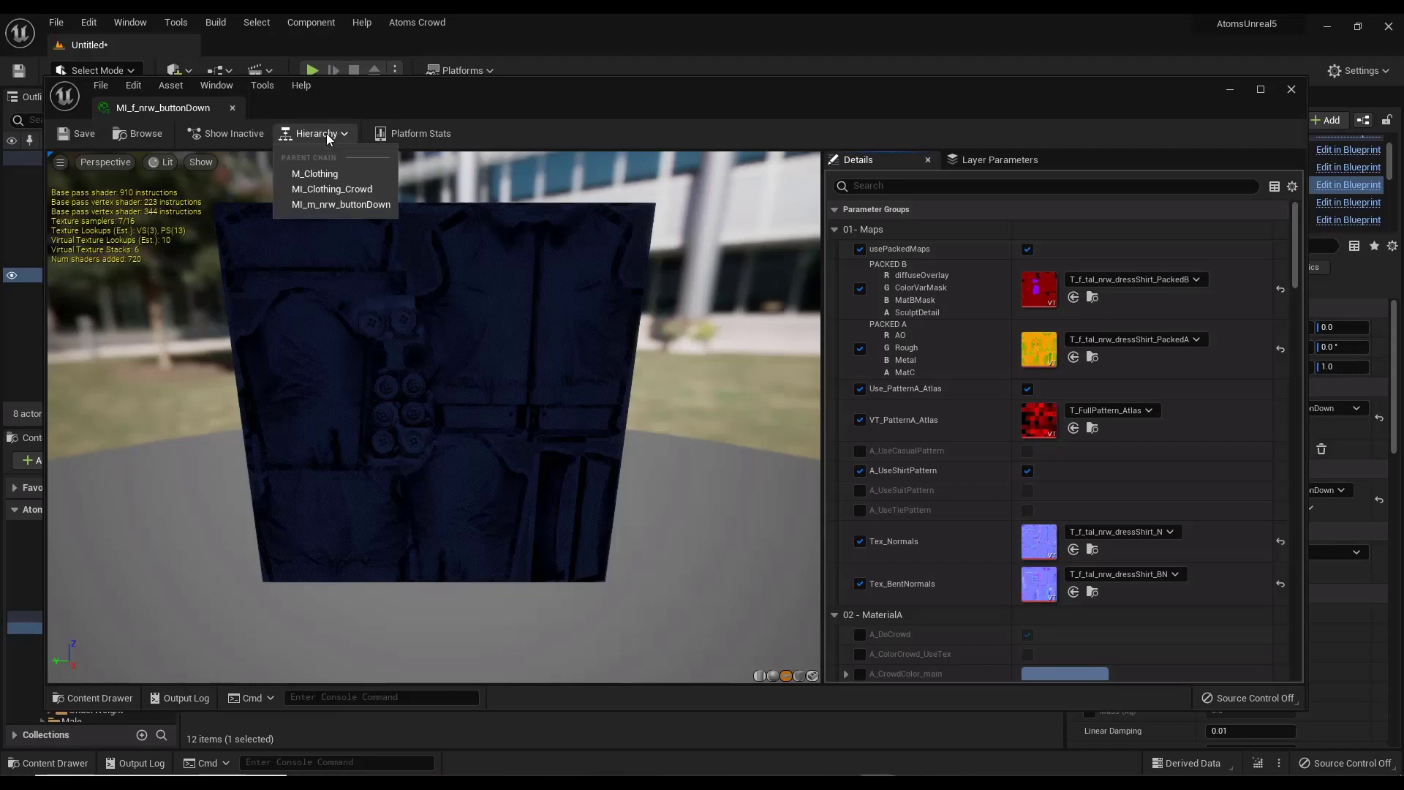
{"action": "left_click", "coordinate": [324, 178]}
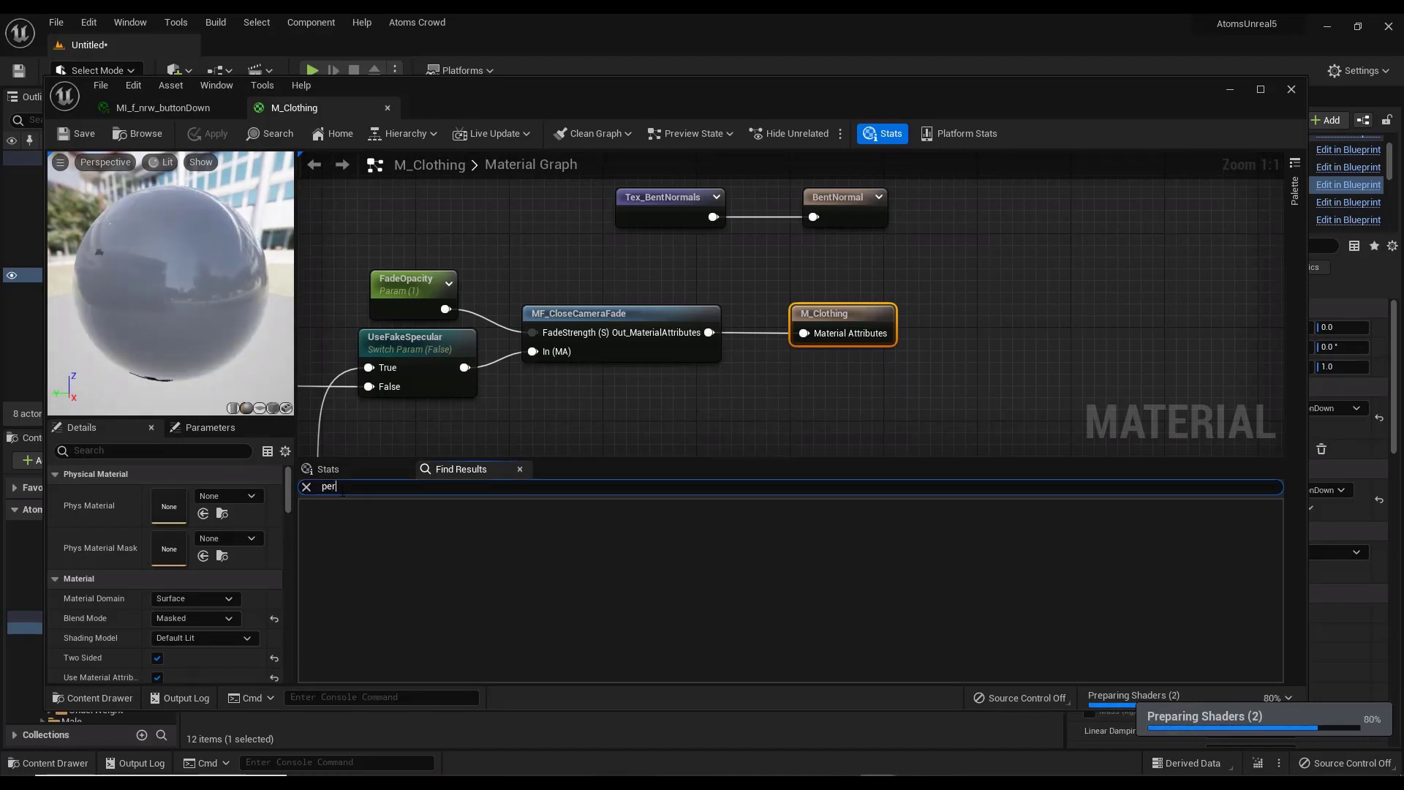
Search the M_Clothing graph for "per" and go to the first PerInstanceCustomData node
{"action": "type", "text": "insta"}
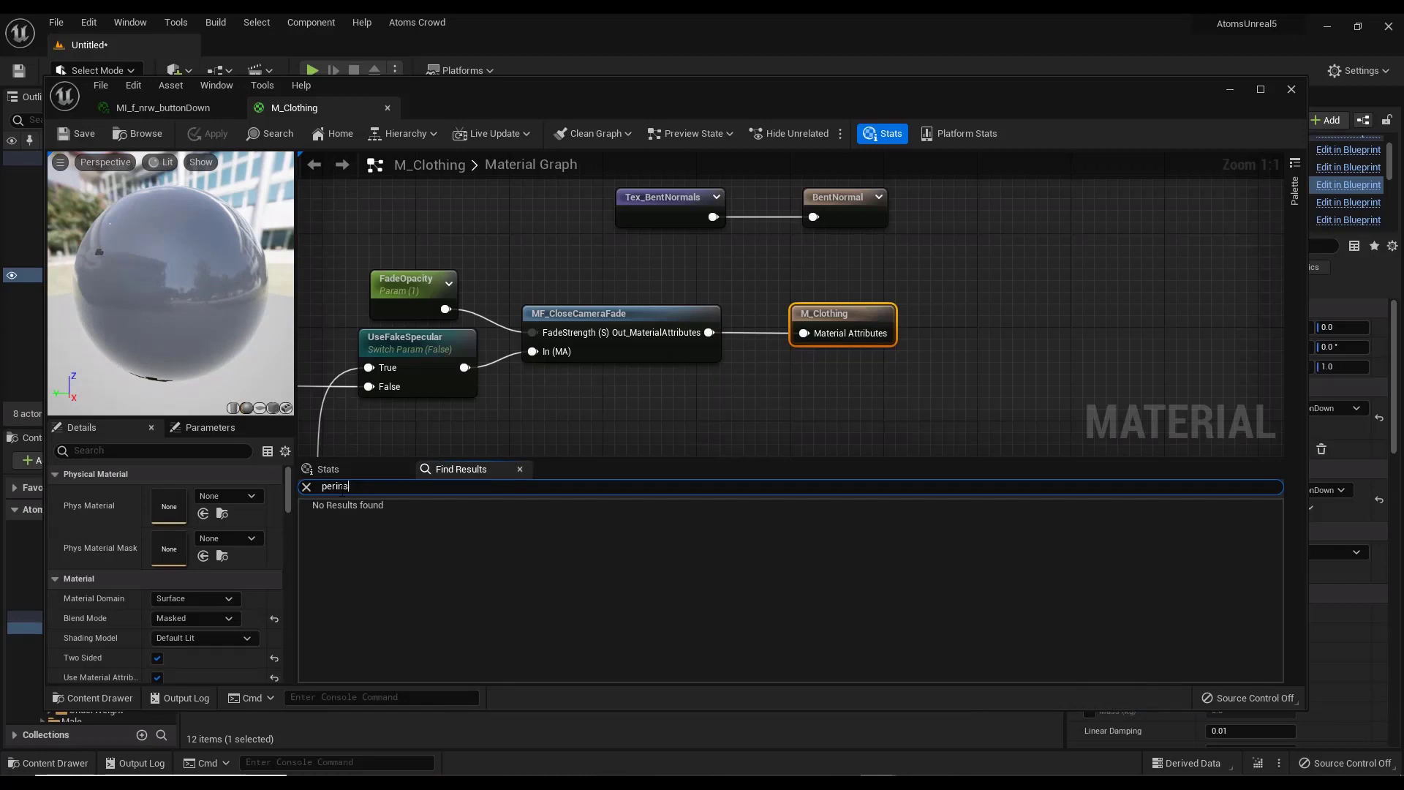
{"action": "key", "text": "Return"}
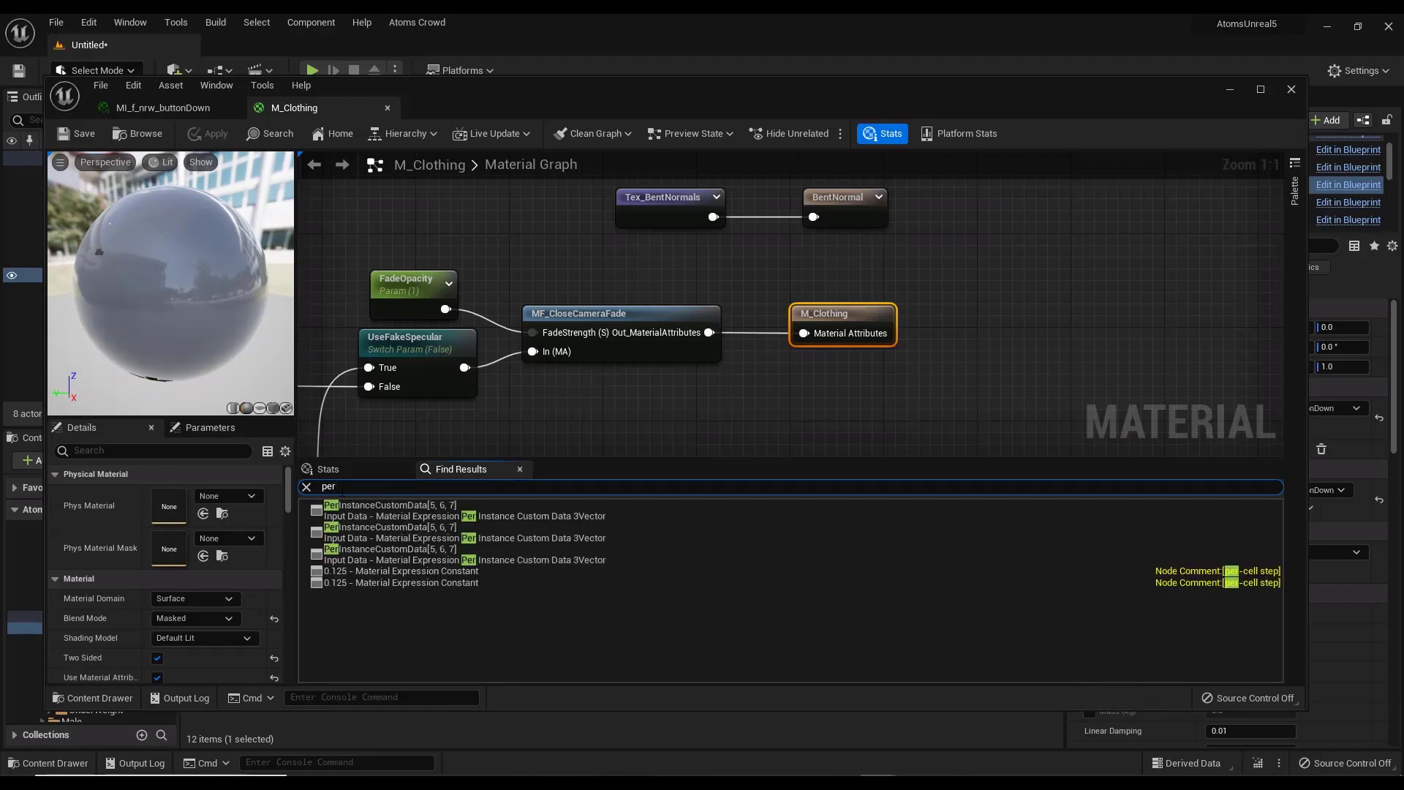
{"action": "left_click", "coordinate": [393, 510]}
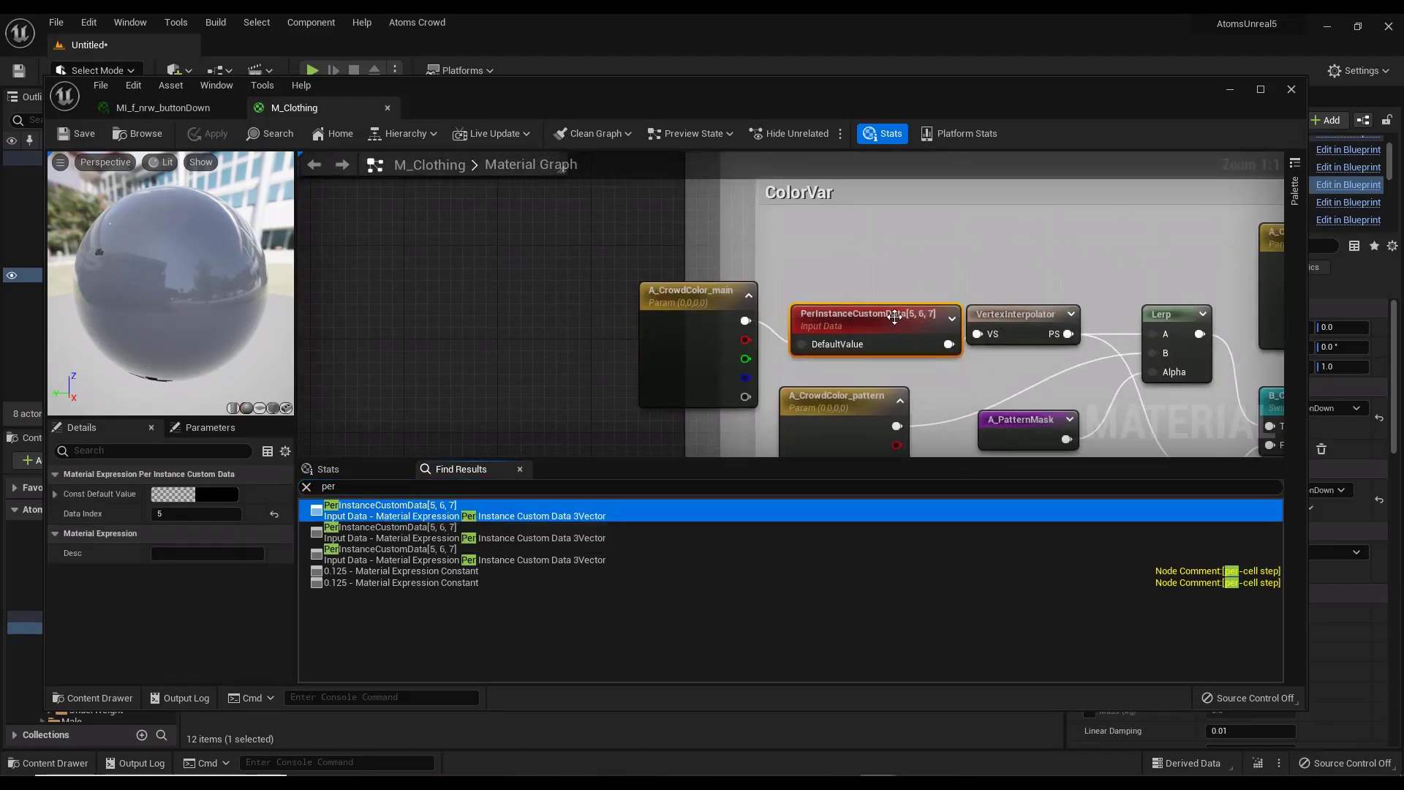
Shift the PerInstanceCustomData node in the ColorVar group slightly and add an Agent Metadata node above it
{"action": "left_click_drag", "start_coordinate": [865, 310], "coordinate": [814, 341]}
{"action": "right_click", "coordinate": [846, 237]}
{"action": "right_click", "coordinate": [831, 209]}
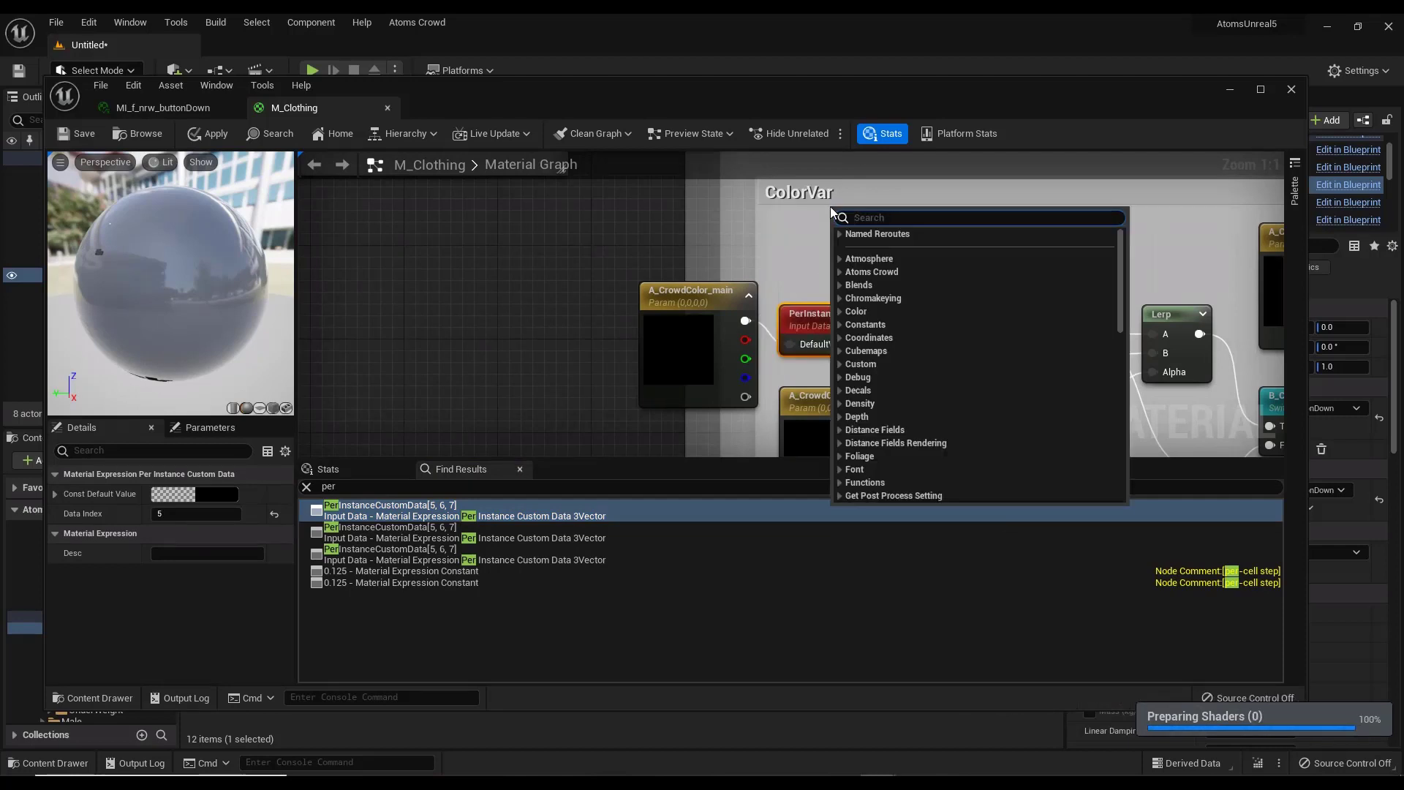
{"action": "type", "text": "agent"}
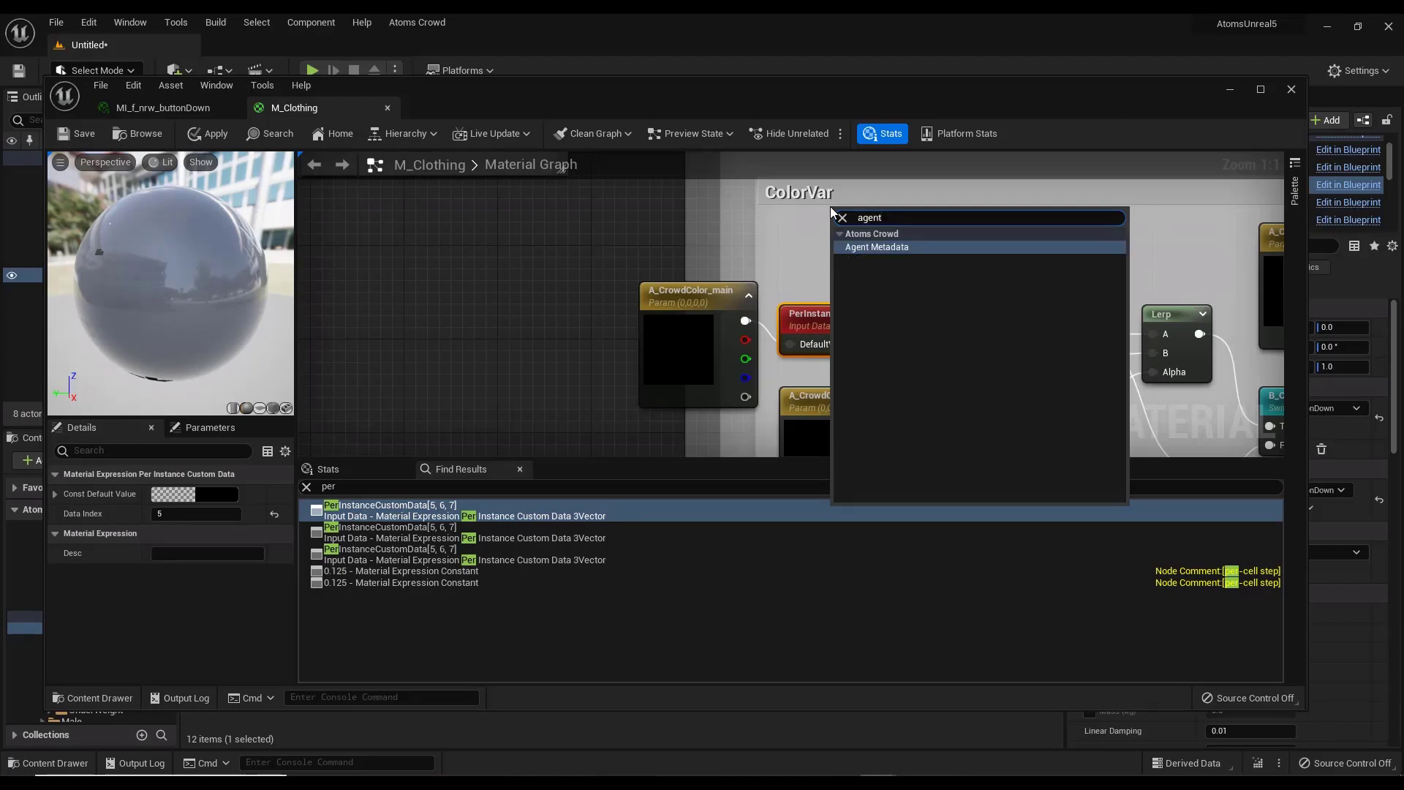
{"action": "key", "text": "Return"}
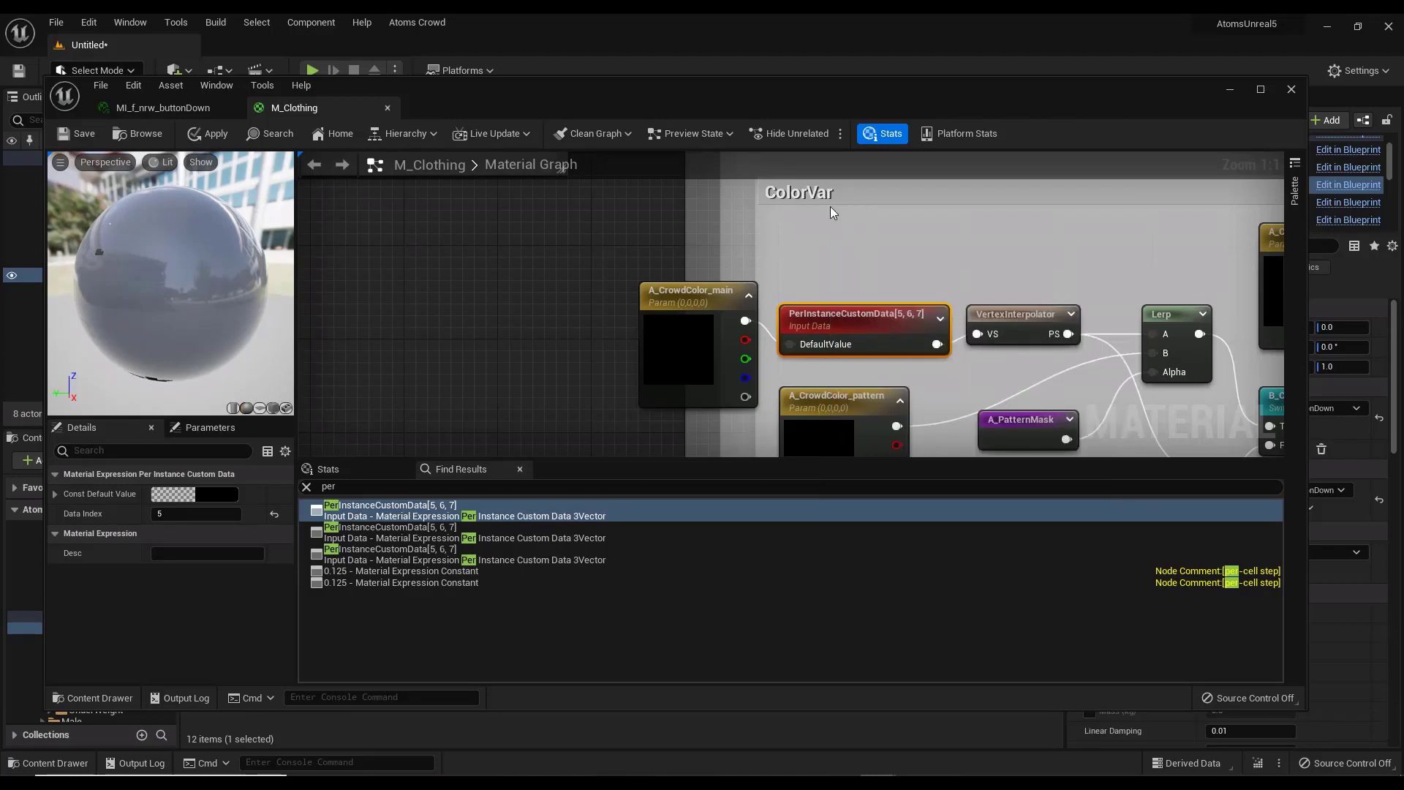
Add a MakeFloat3 node fed by Agent Metadata outputs 0, 1 and 2, and transfer the VertexInterpolator's outgoing links to its result
{"action": "right_click", "coordinate": [976, 252]}
{"action": "type", "text": "make"}
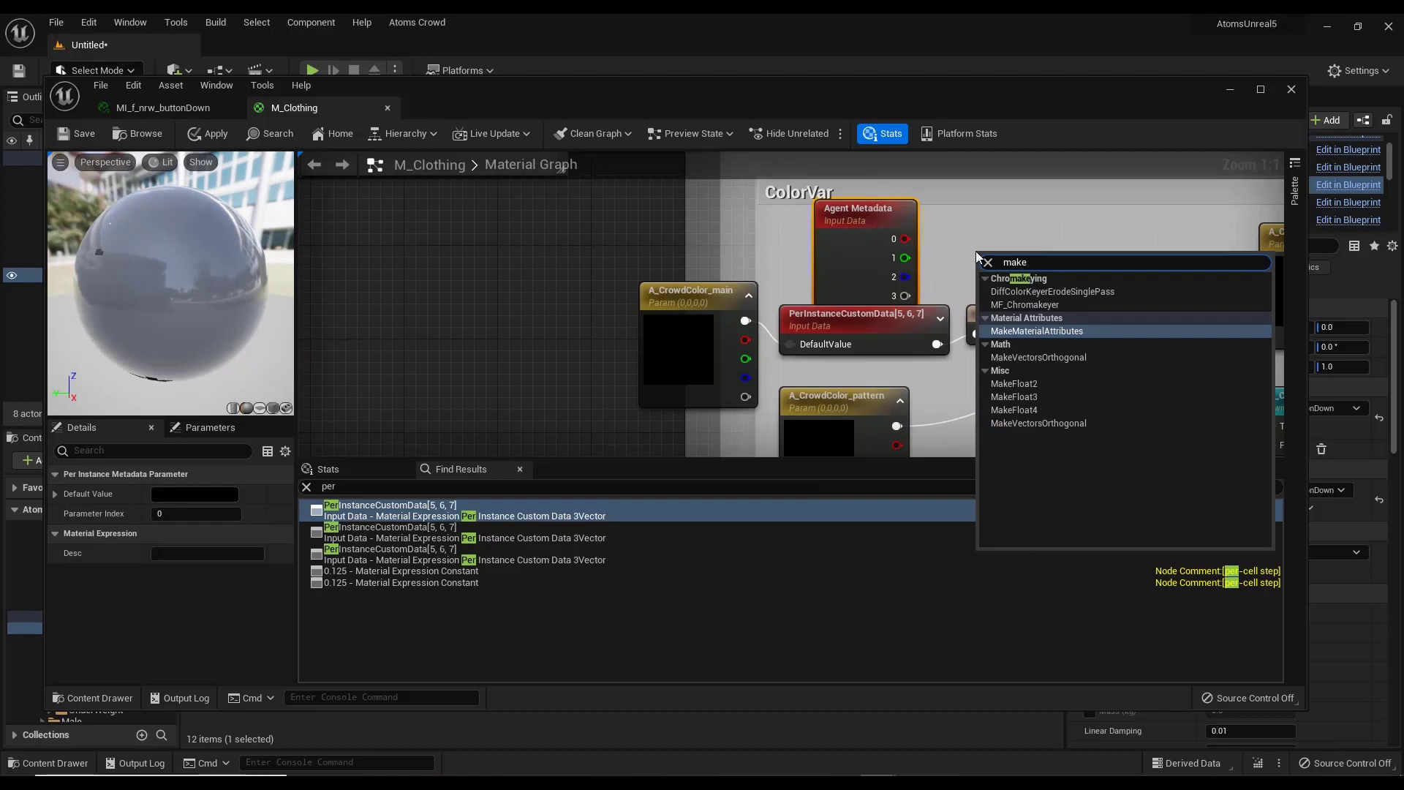
{"action": "key", "text": "Down"}
{"action": "key", "text": "Down"}
{"action": "key", "text": "Down"}
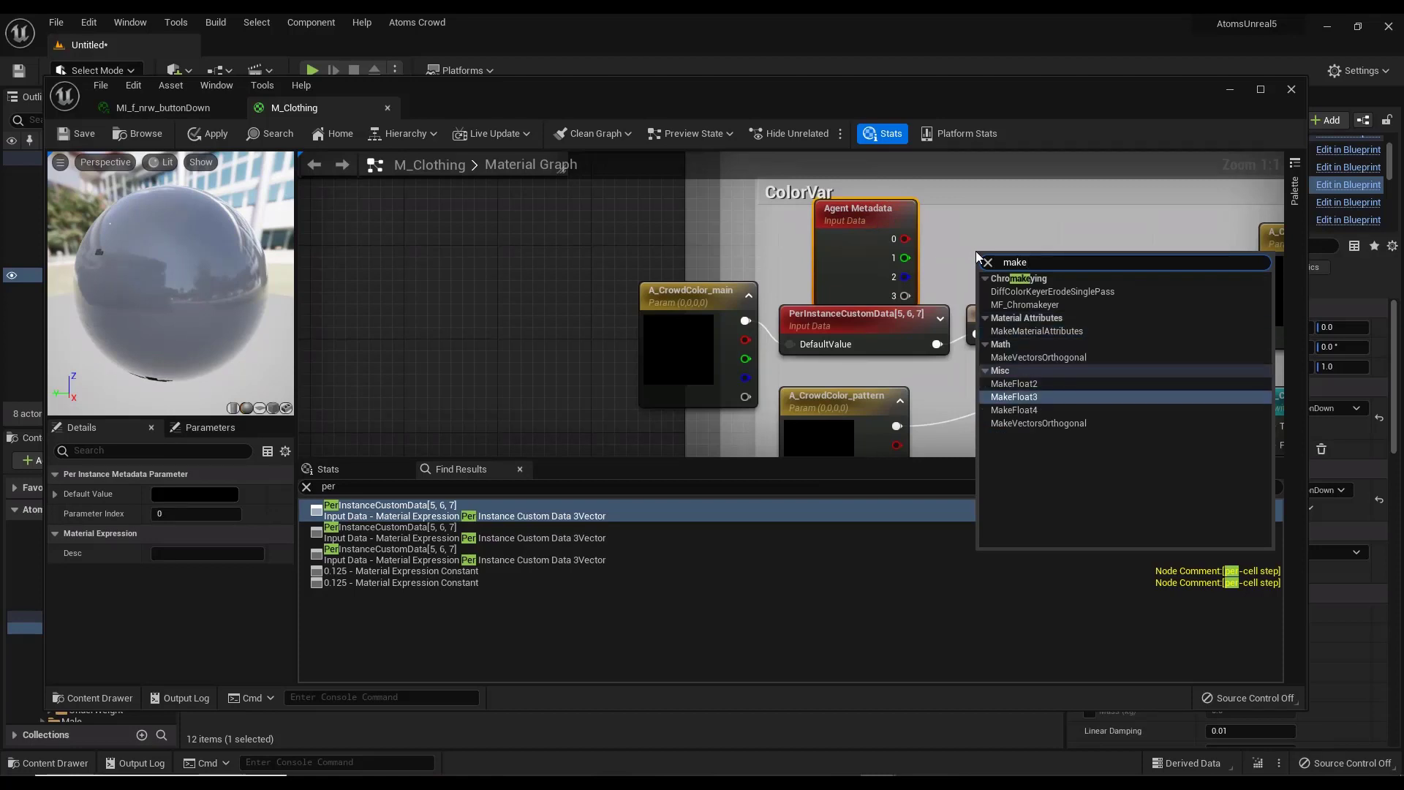
{"action": "key", "text": "Escape"}
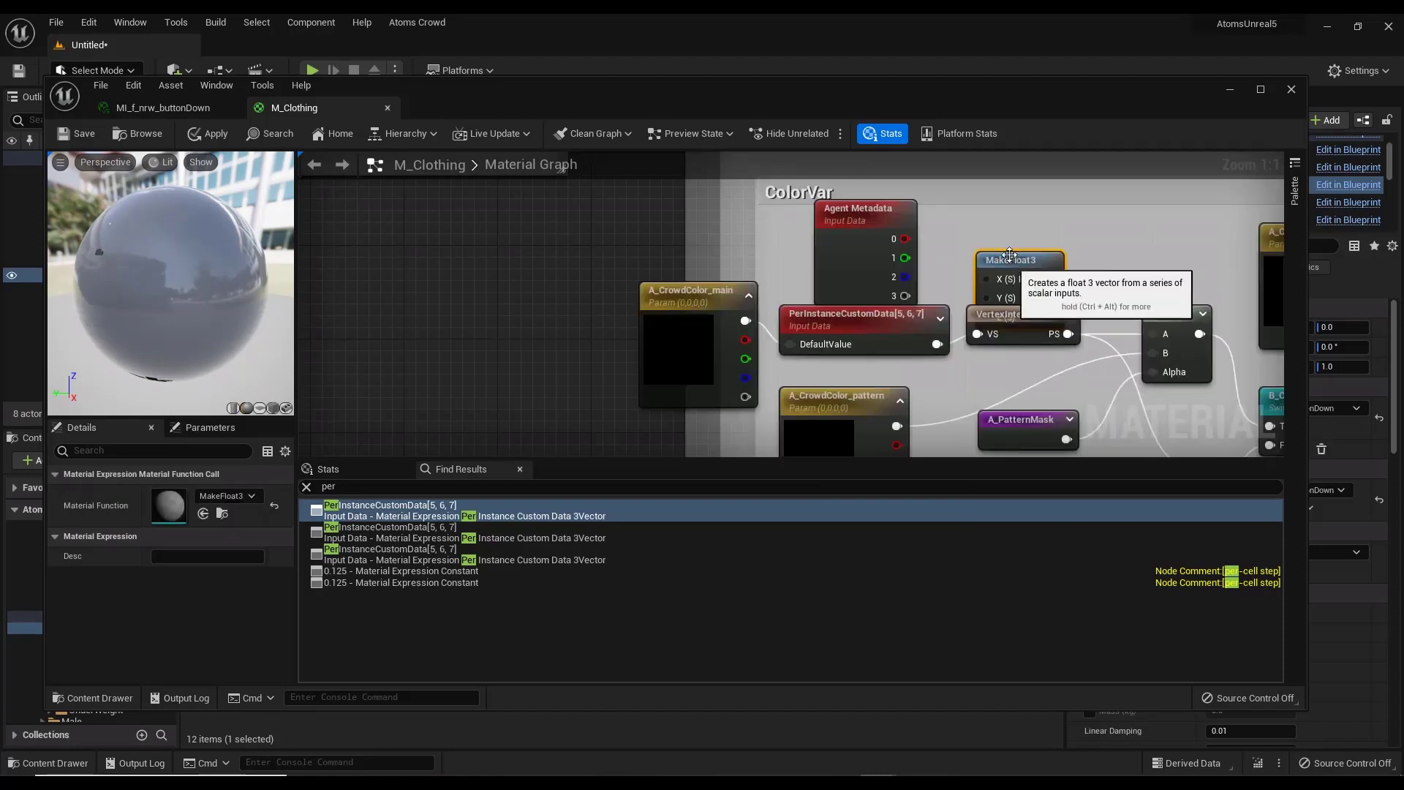
{"action": "left_click_drag", "start_coordinate": [1009, 257], "coordinate": [988, 220]}
{"action": "left_click_drag", "start_coordinate": [904, 239], "coordinate": [984, 275]}
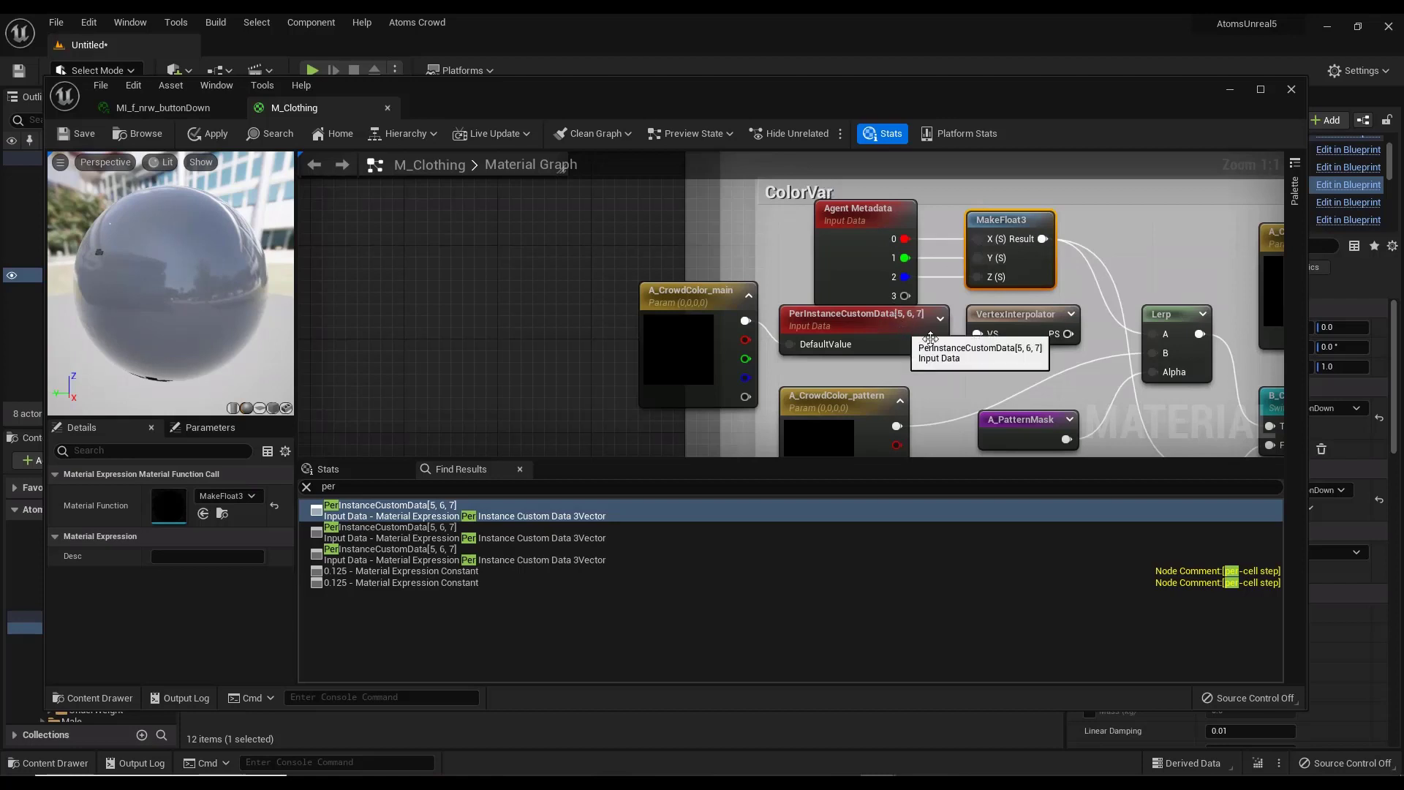
Copy Agent Metadata and MakeFloat3 to the second PerInstanceCustomData node, transfer the VertexInterpolator's outgoing links to MakeFloat3, and place the copies above
{"action": "left_click", "coordinate": [840, 264], "text": "ctrl"}
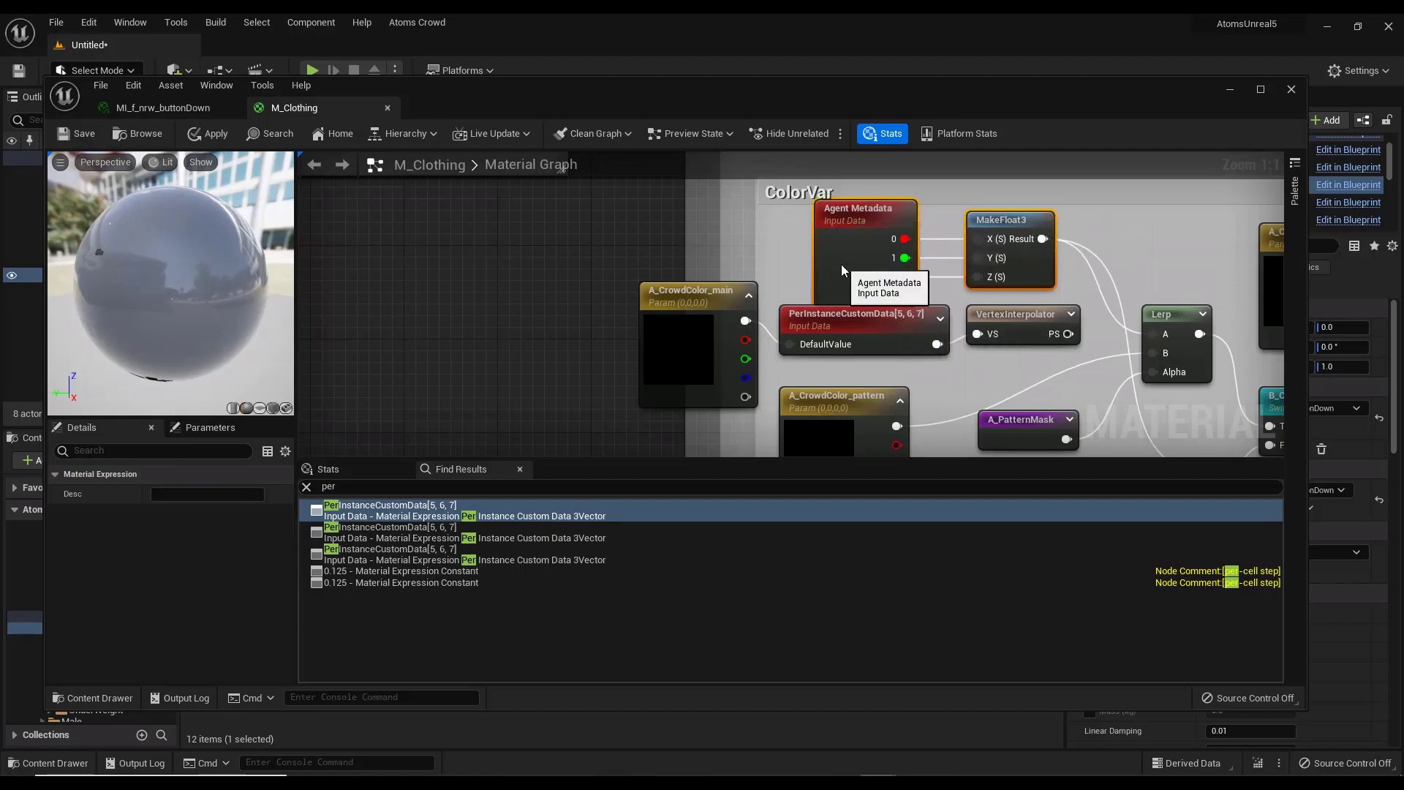
{"action": "left_click", "coordinate": [413, 534]}
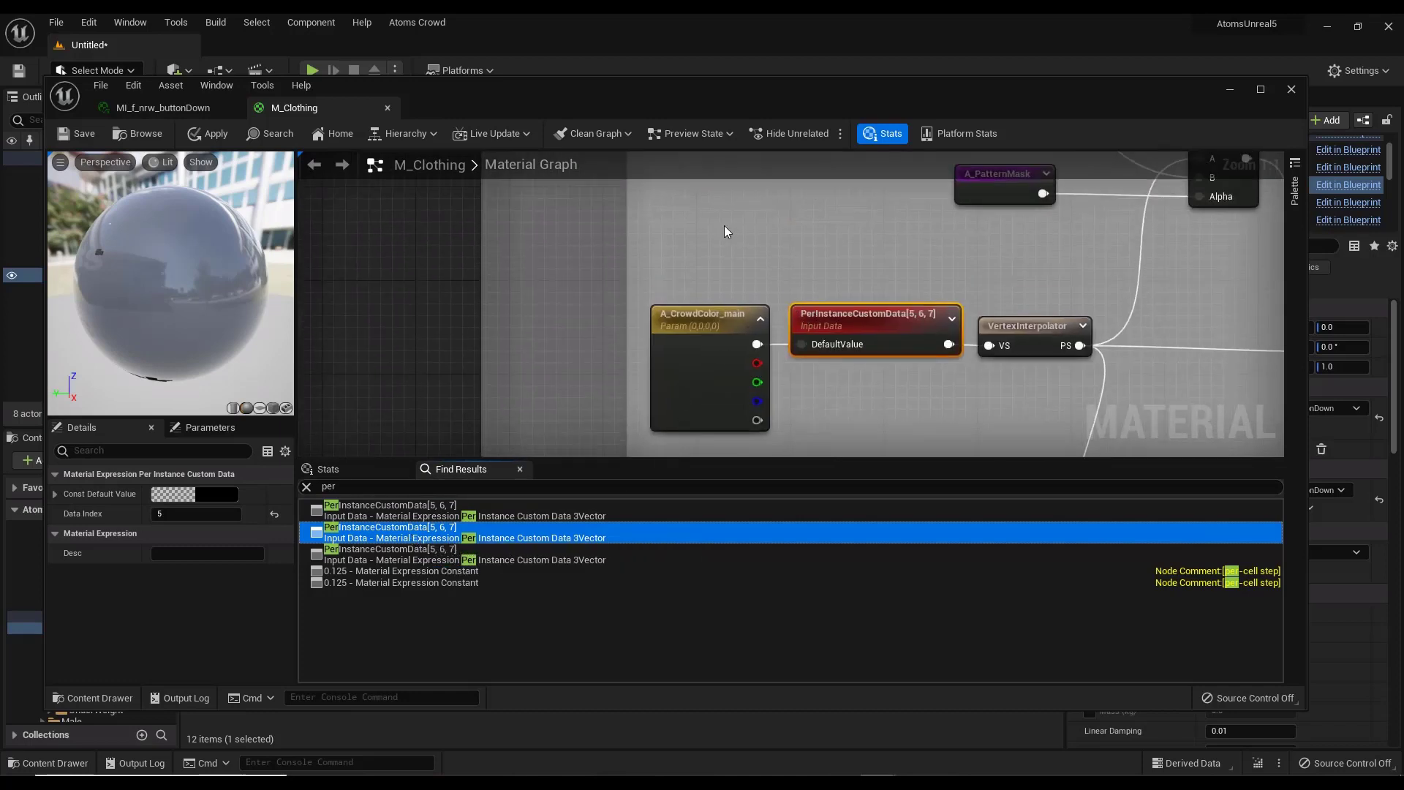
{"action": "left_click", "coordinate": [724, 227]}
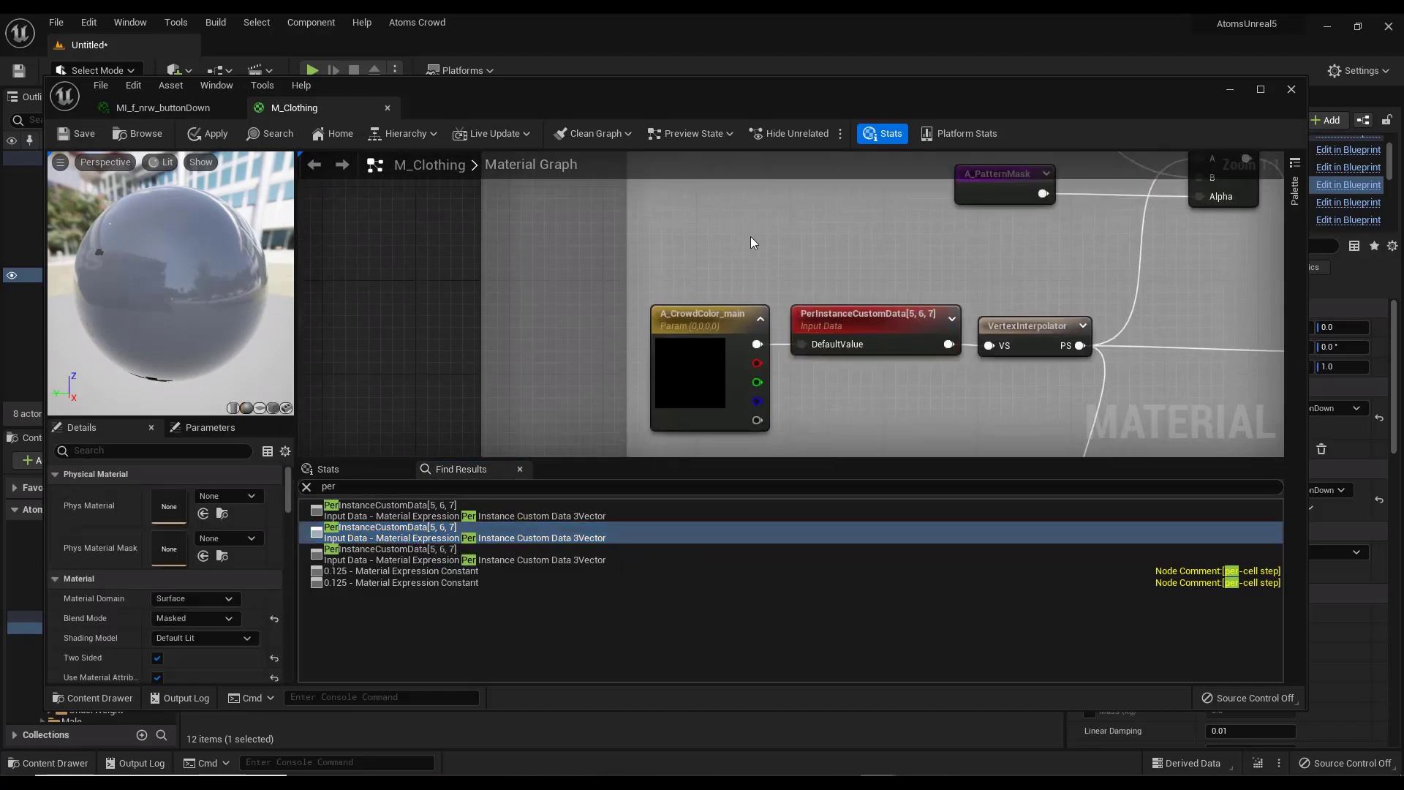
{"action": "key", "text": "ctrl+v"}
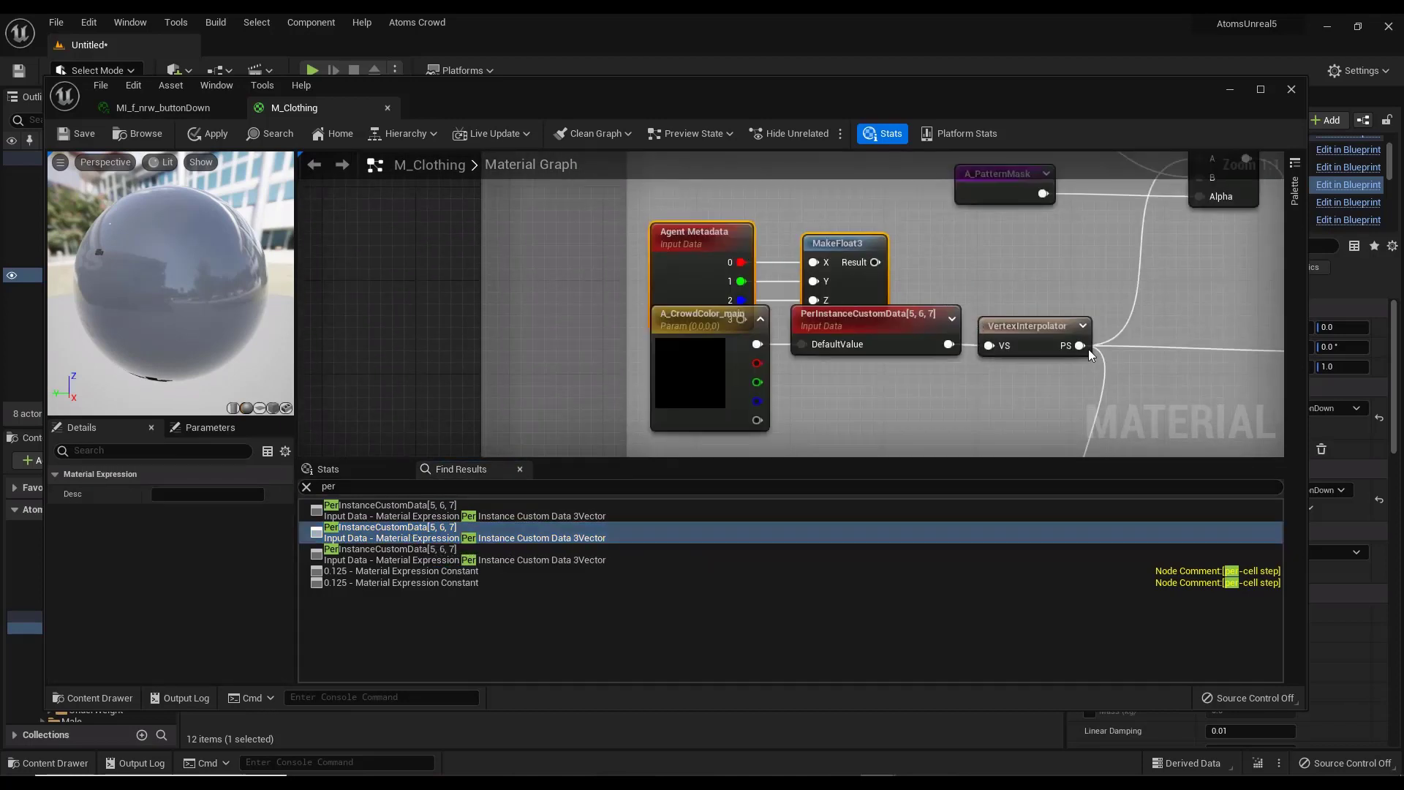
{"action": "left_click_drag", "start_coordinate": [1089, 355], "coordinate": [871, 262], "text": "ctrl"}
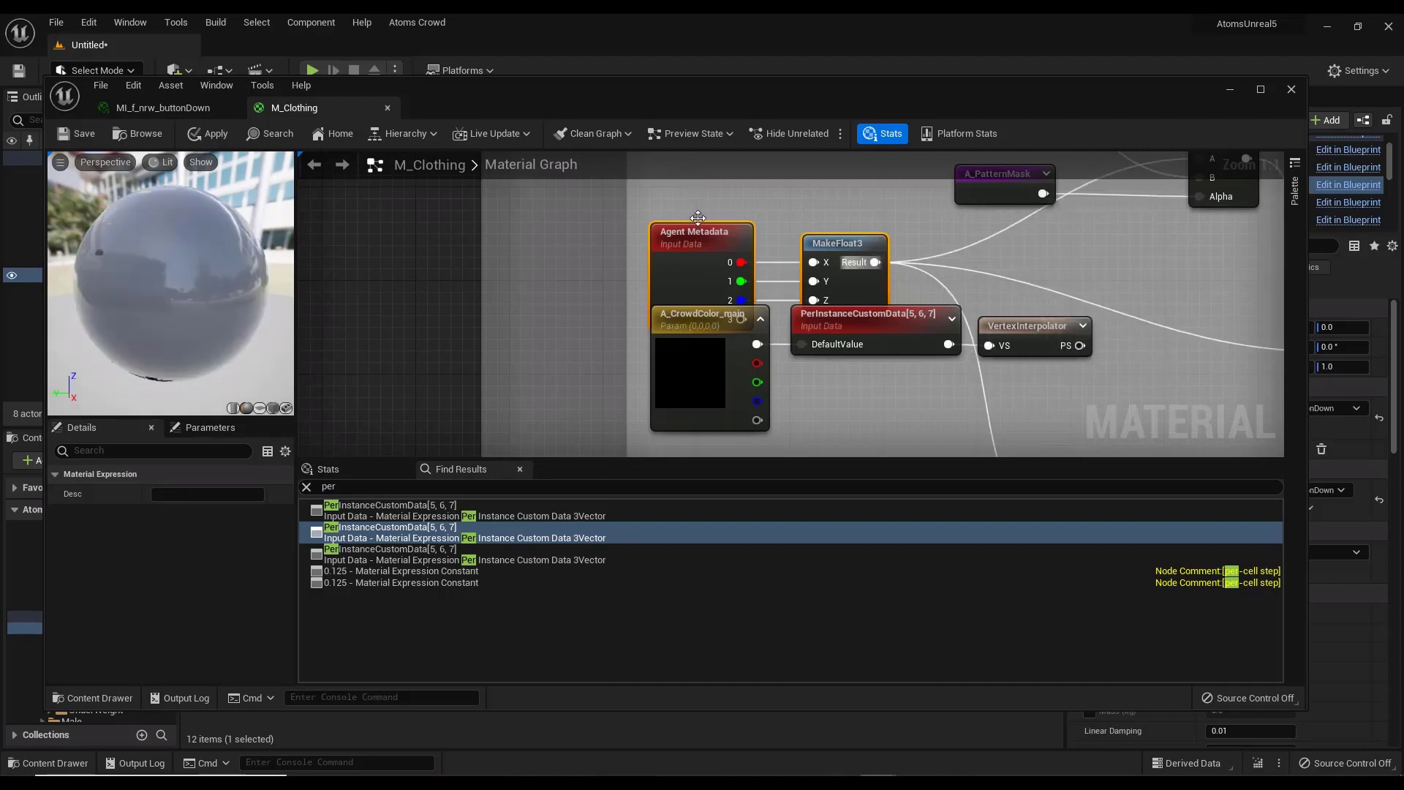
{"action": "left_click_drag", "start_coordinate": [704, 239], "coordinate": [704, 203]}
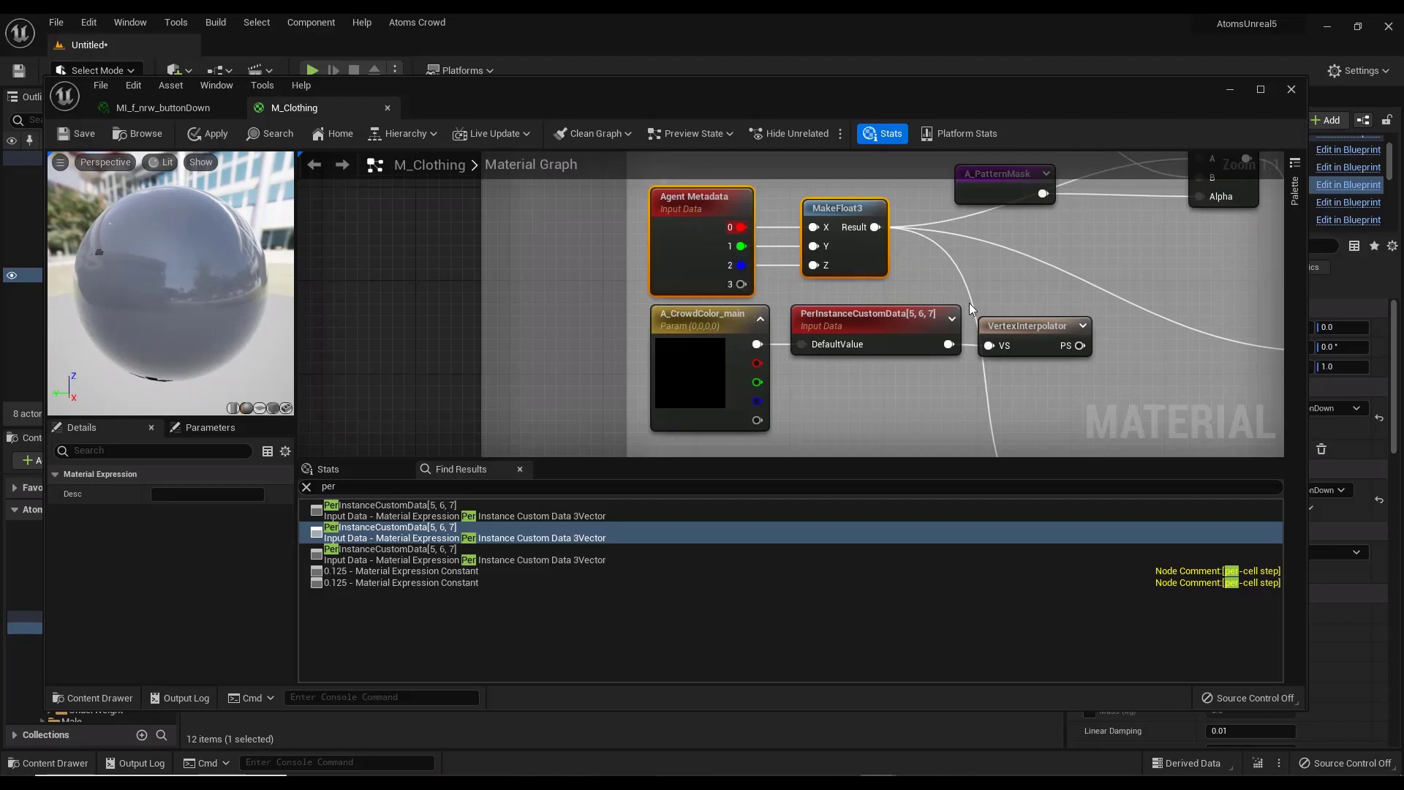
Paste the Agent Metadata and MakeFloat3 pair into MatC_Crowd Color, transfer the VertexInterpolator's outgoing links to MakeFloat3, apply the changes and close the material
{"action": "left_click", "coordinate": [444, 556]}
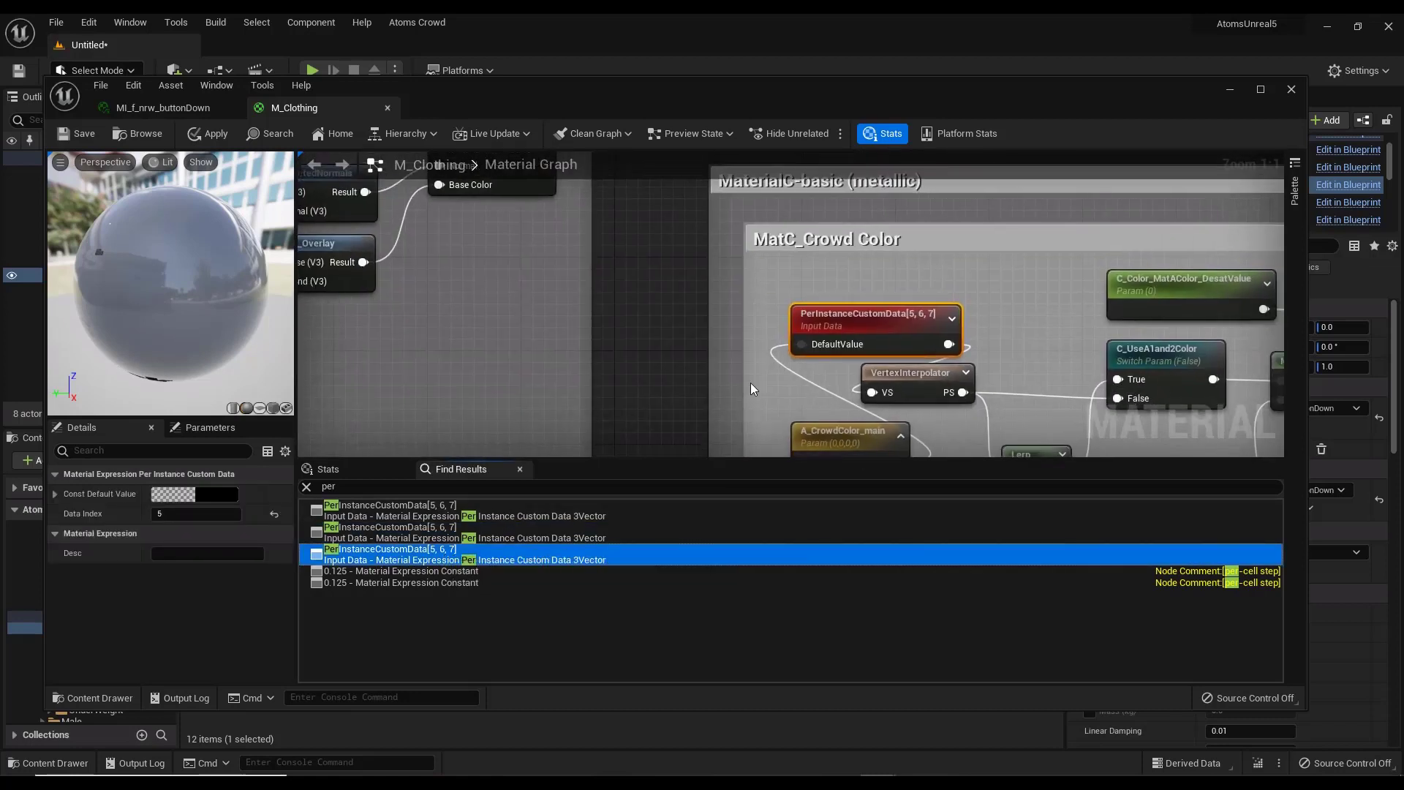
{"action": "left_click", "coordinate": [942, 262]}
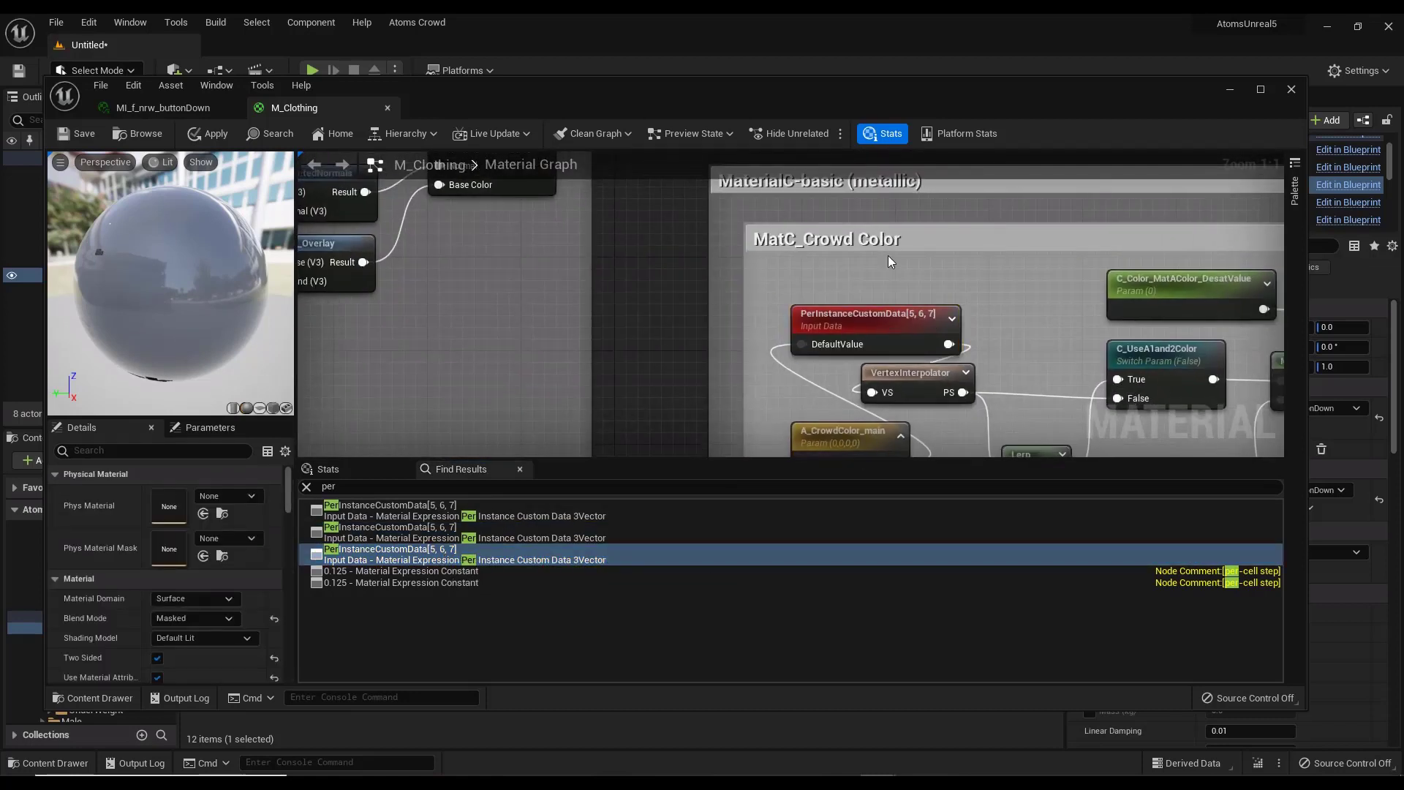
{"action": "key", "text": "ctrl+v"}
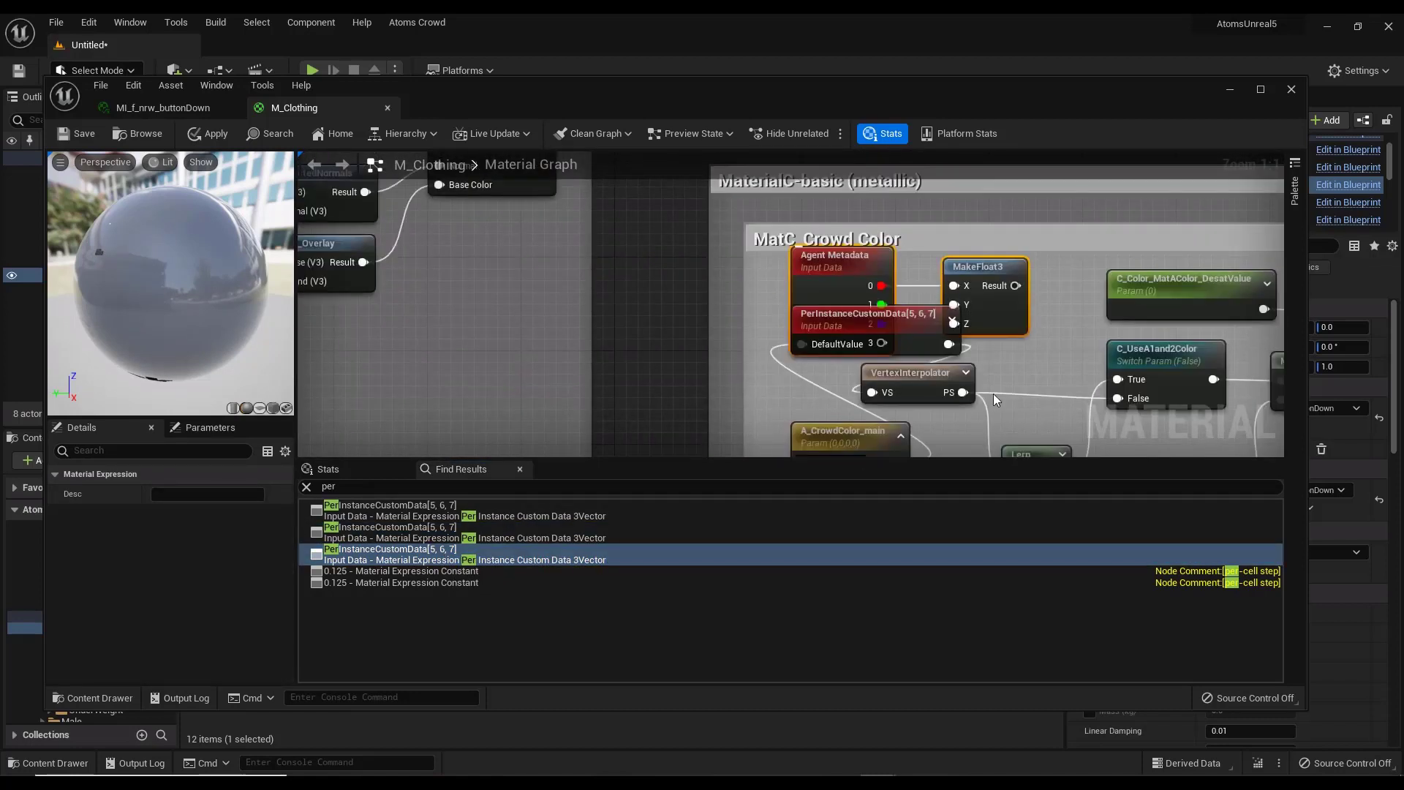
{"action": "left_click_drag", "start_coordinate": [962, 392], "coordinate": [1018, 286], "text": "ctrl"}
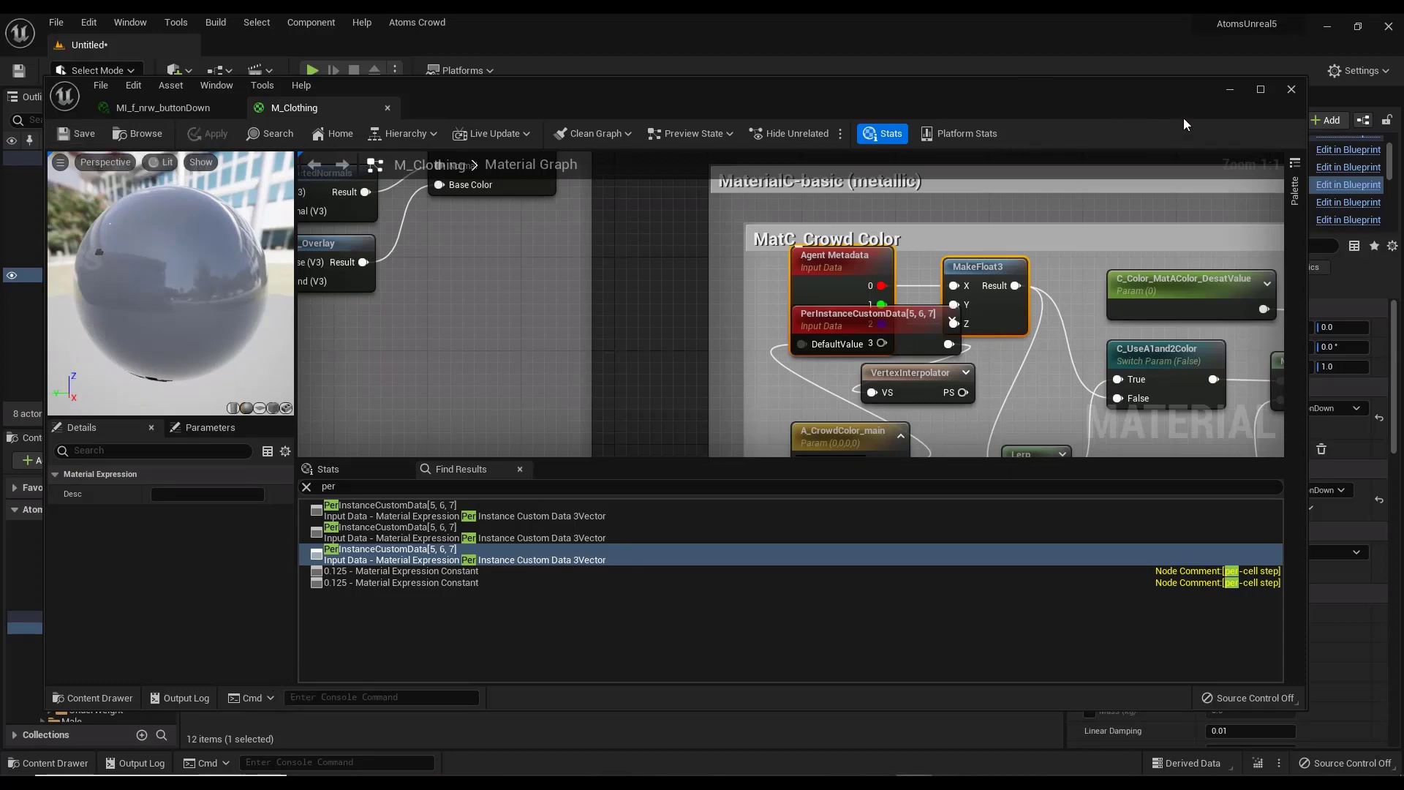
{"action": "left_click_drag", "start_coordinate": [1138, 92], "coordinate": [1041, 154]}
{"action": "left_click", "coordinate": [1194, 152]}
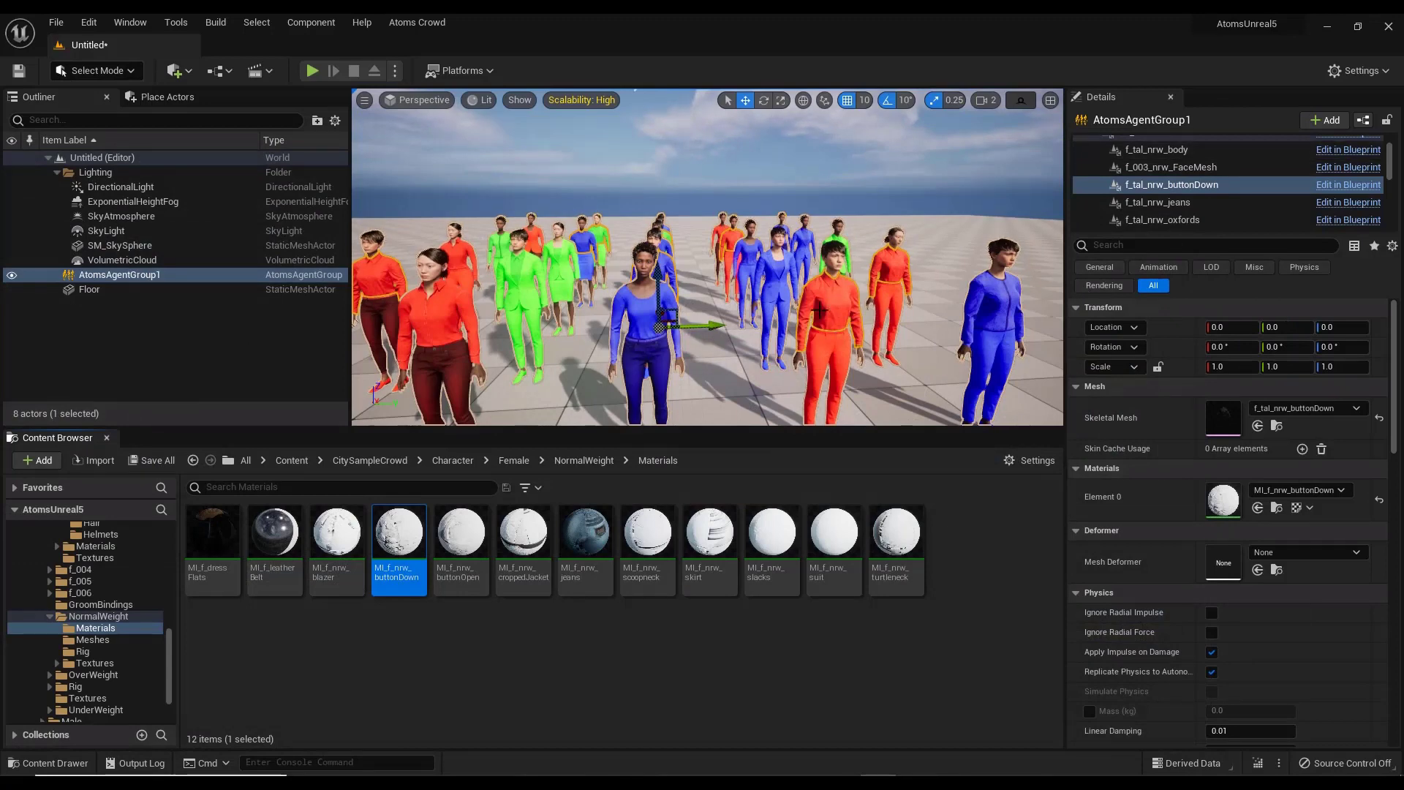
Inspect the crowd's clothing colors up close and check the parameters of the MI_f_nrw_buttonDown material instance
{"action": "right_click_drag", "start_coordinate": [828, 264], "coordinate": [877, 244]}
{"action": "key", "text": "w"}
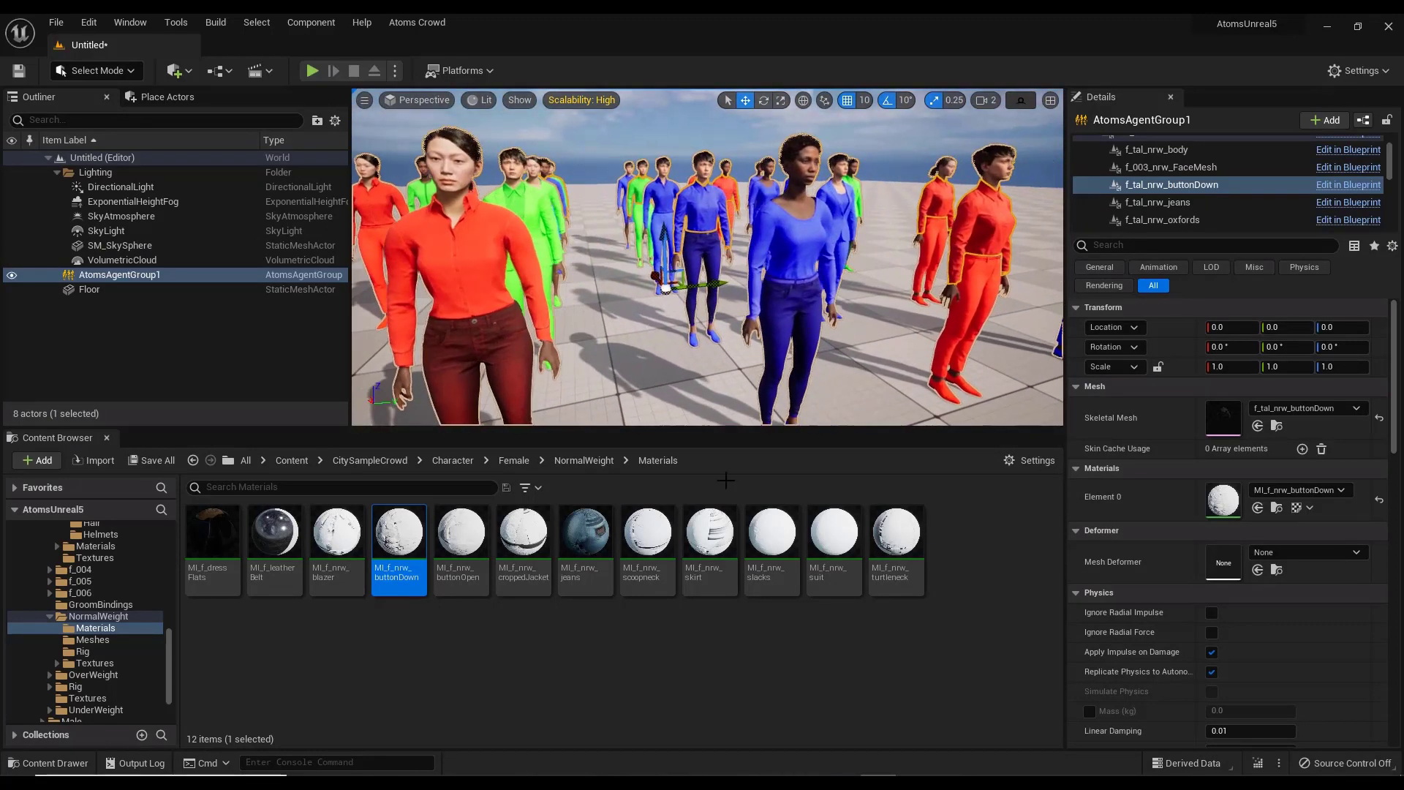
{"action": "double_click", "coordinate": [399, 537]}
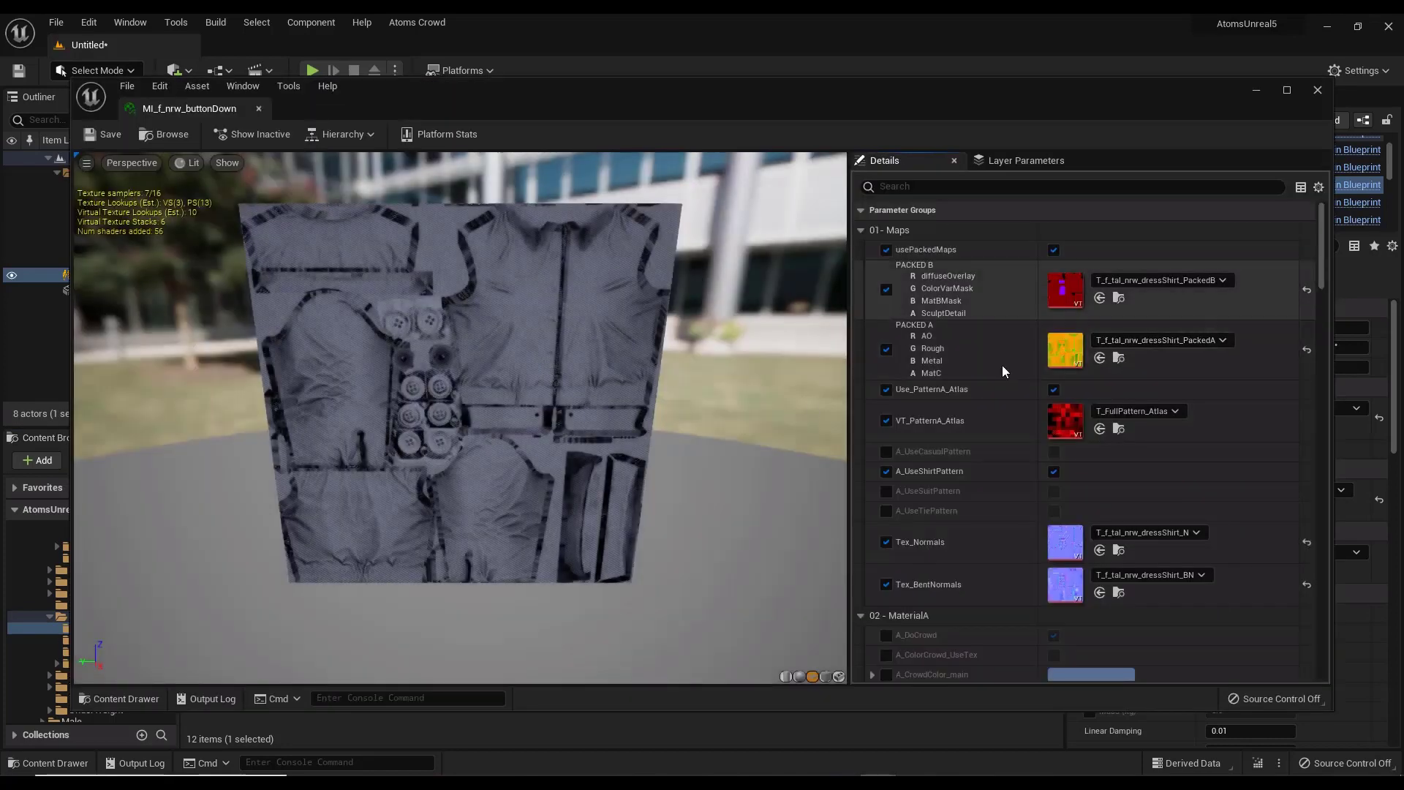
{"action": "left_click", "coordinate": [1318, 90]}
{"action": "right_click_drag", "start_coordinate": [841, 192], "coordinate": [896, 191]}
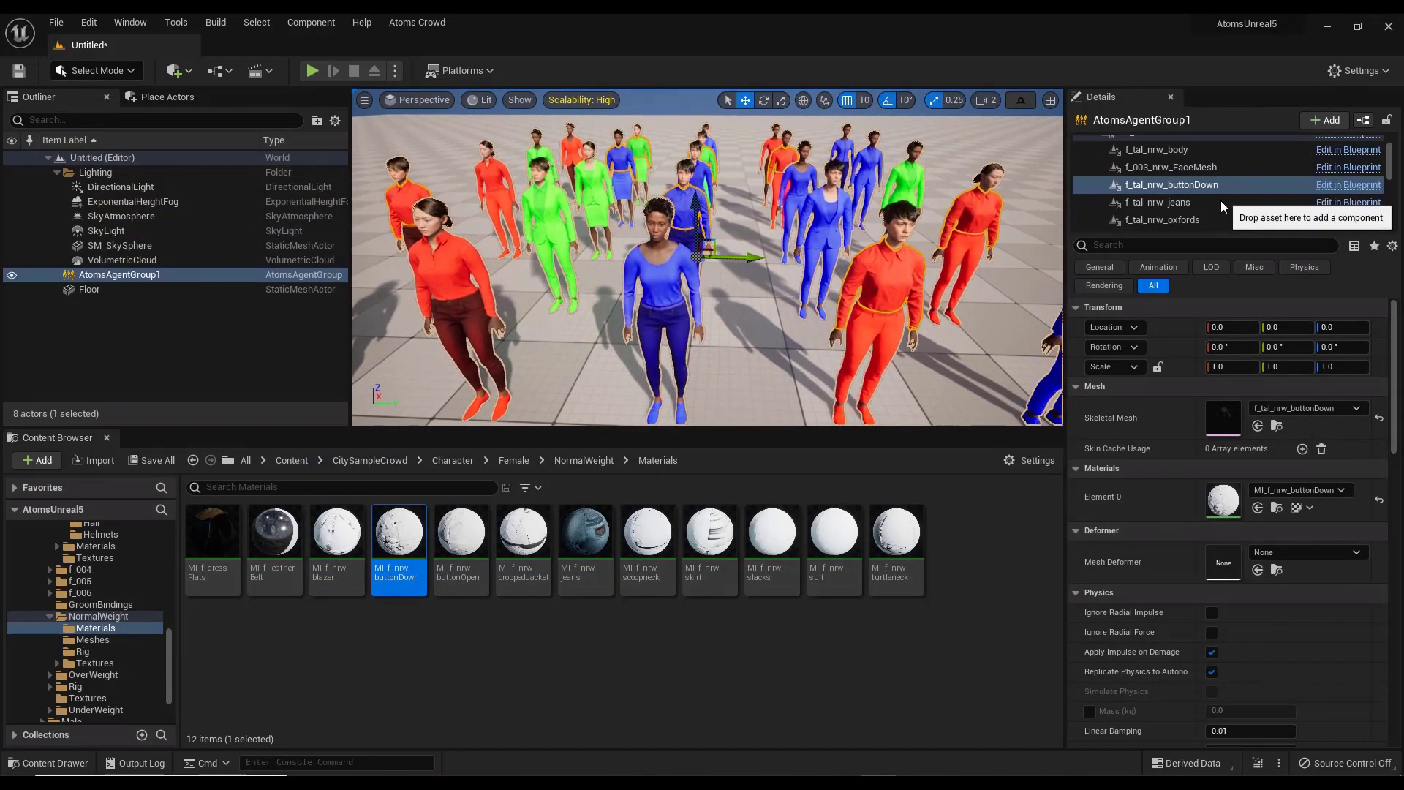
Add a second Add Metadata Behaviour component to AtomsAgentGroup1
{"action": "scroll", "coordinate": [1242, 212], "scroll_direction": "up", "scroll_amount": 2}
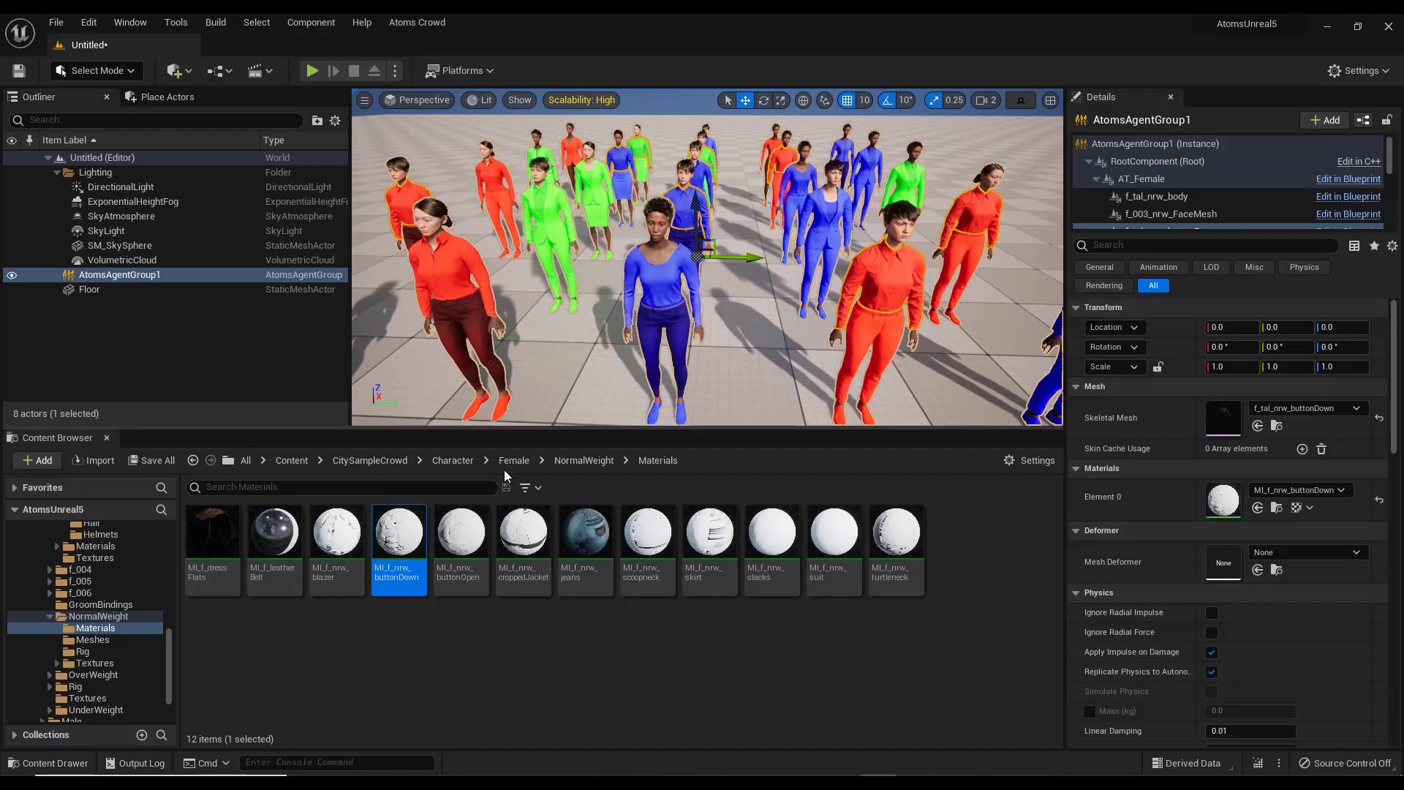
{"action": "left_click", "coordinate": [1326, 120]}
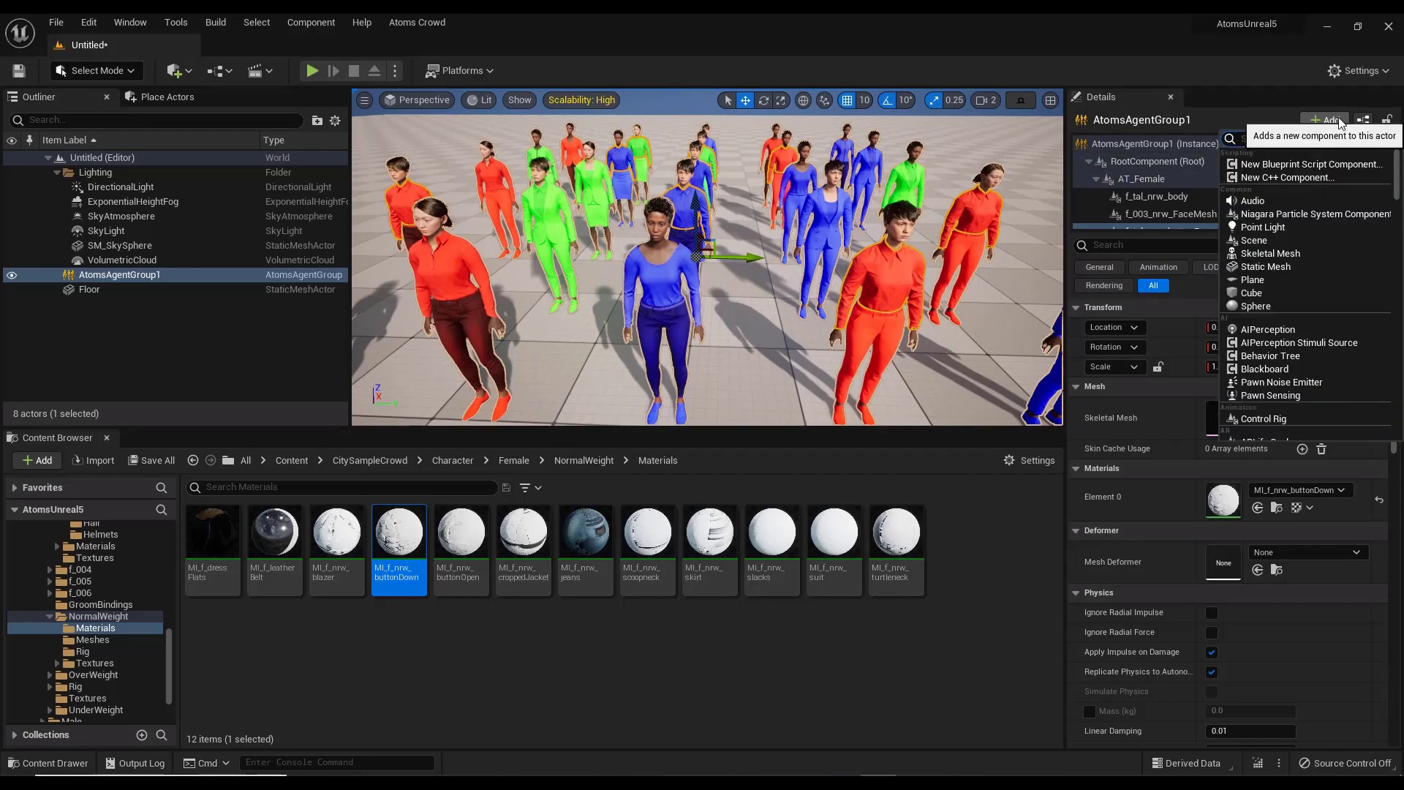
{"action": "type", "text": "add"}
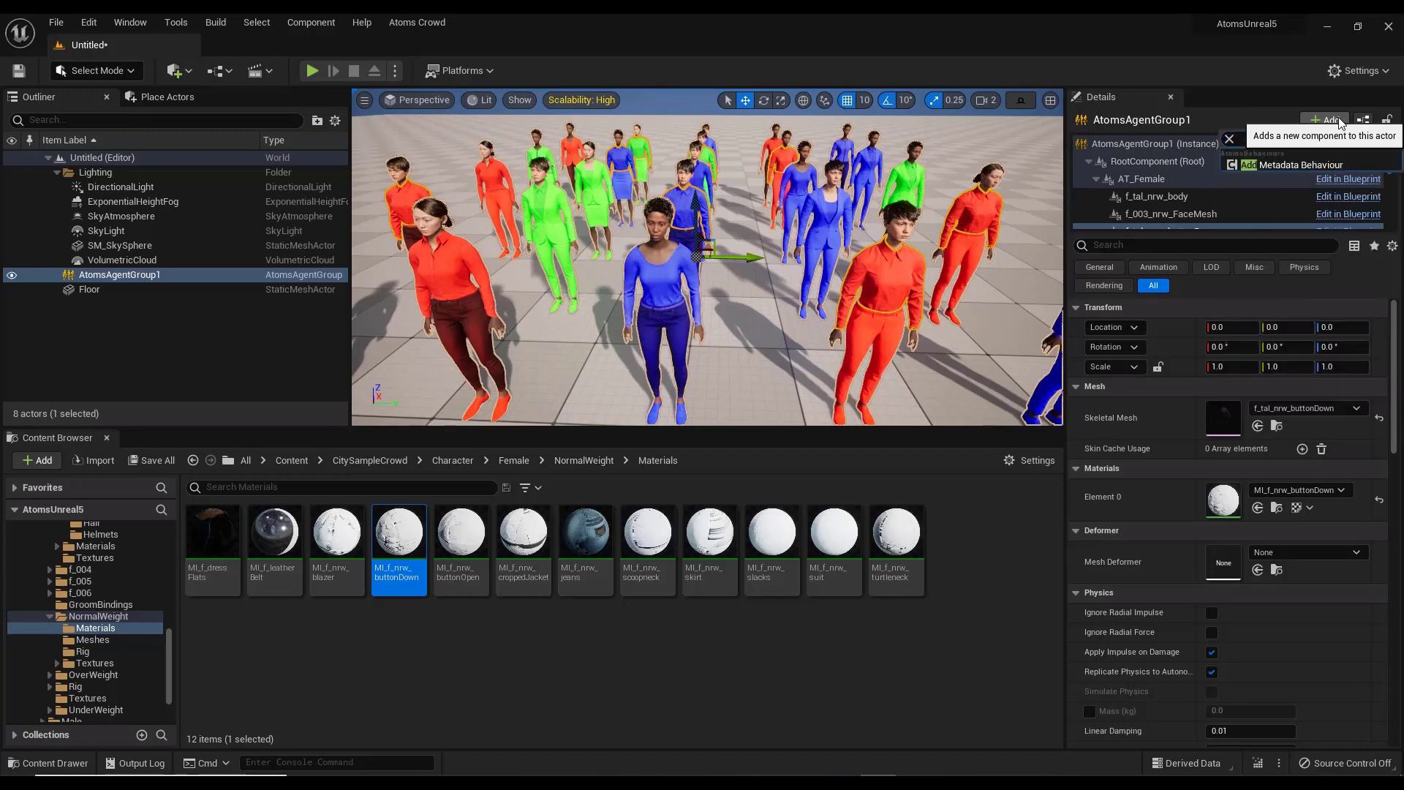
{"action": "left_click", "coordinate": [1292, 163]}
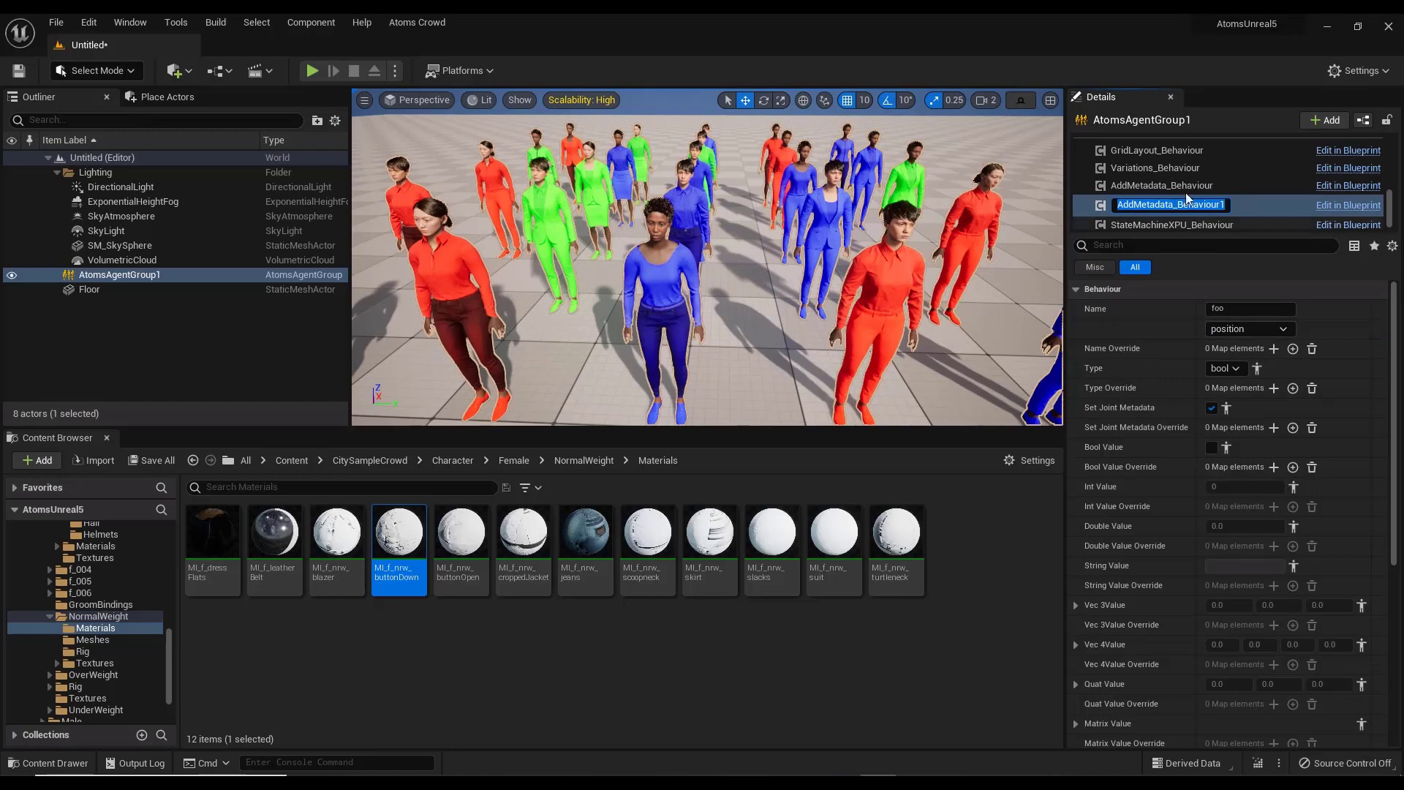
Set the new metadata behaviour's Name to clothColor, copied from the group's Per Instance Metadata entry, and its Type to vector
{"action": "scroll", "coordinate": [1170, 165], "scroll_direction": "up", "scroll_amount": 5}
{"action": "scroll", "coordinate": [1159, 150], "scroll_direction": "up", "scroll_amount": 5}
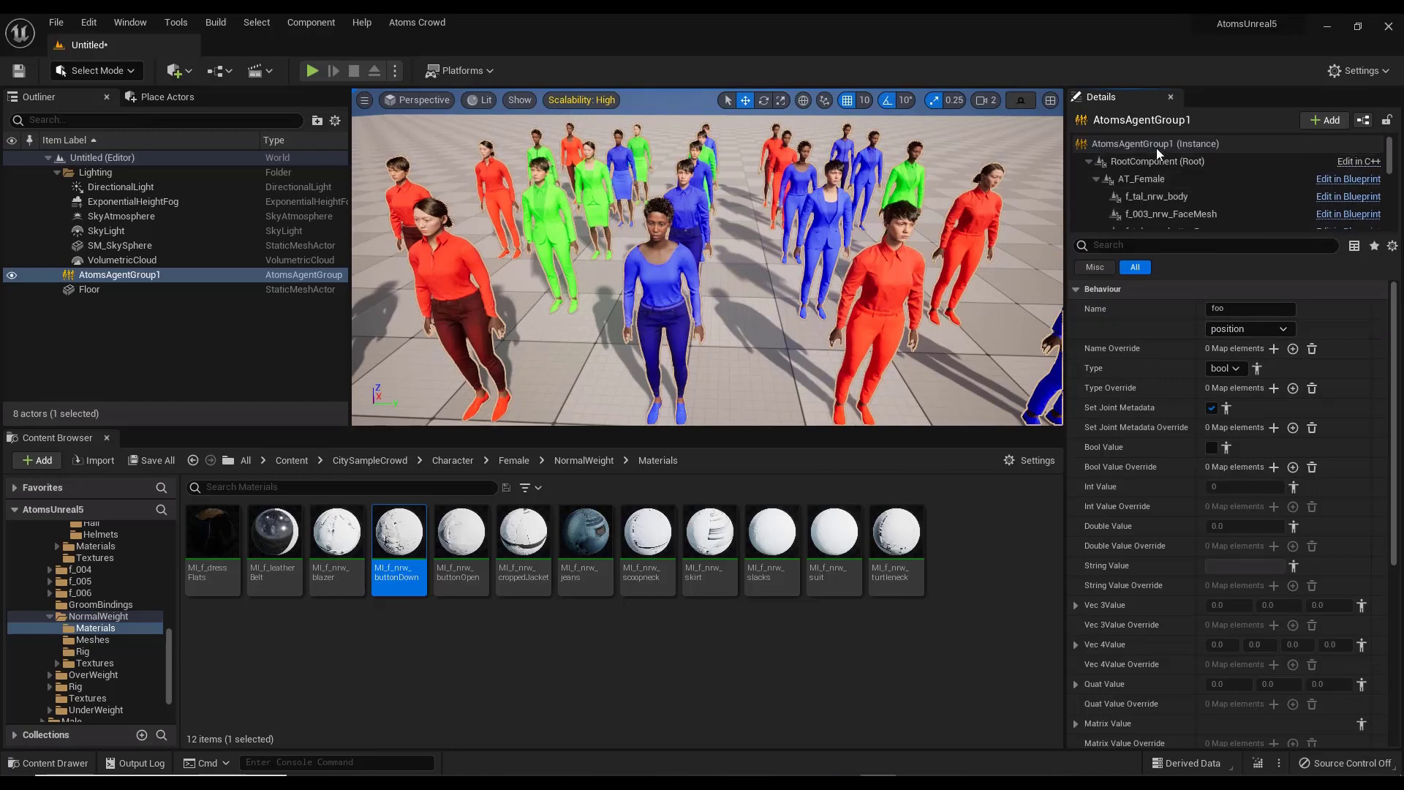
{"action": "left_click", "coordinate": [1154, 145]}
{"action": "scroll", "coordinate": [1168, 593], "scroll_direction": "down", "scroll_amount": 15}
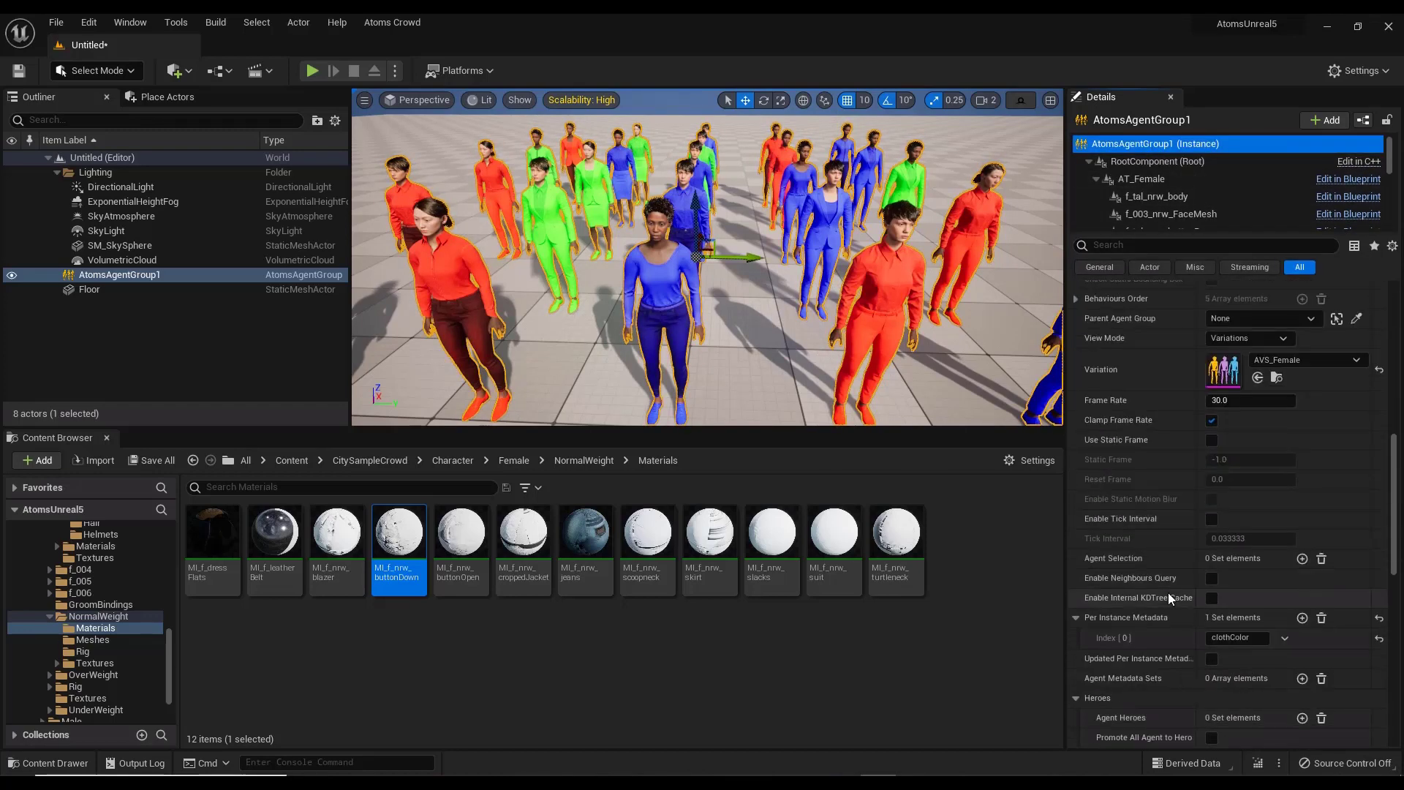
{"action": "scroll", "coordinate": [1168, 593], "scroll_direction": "down", "scroll_amount": 3}
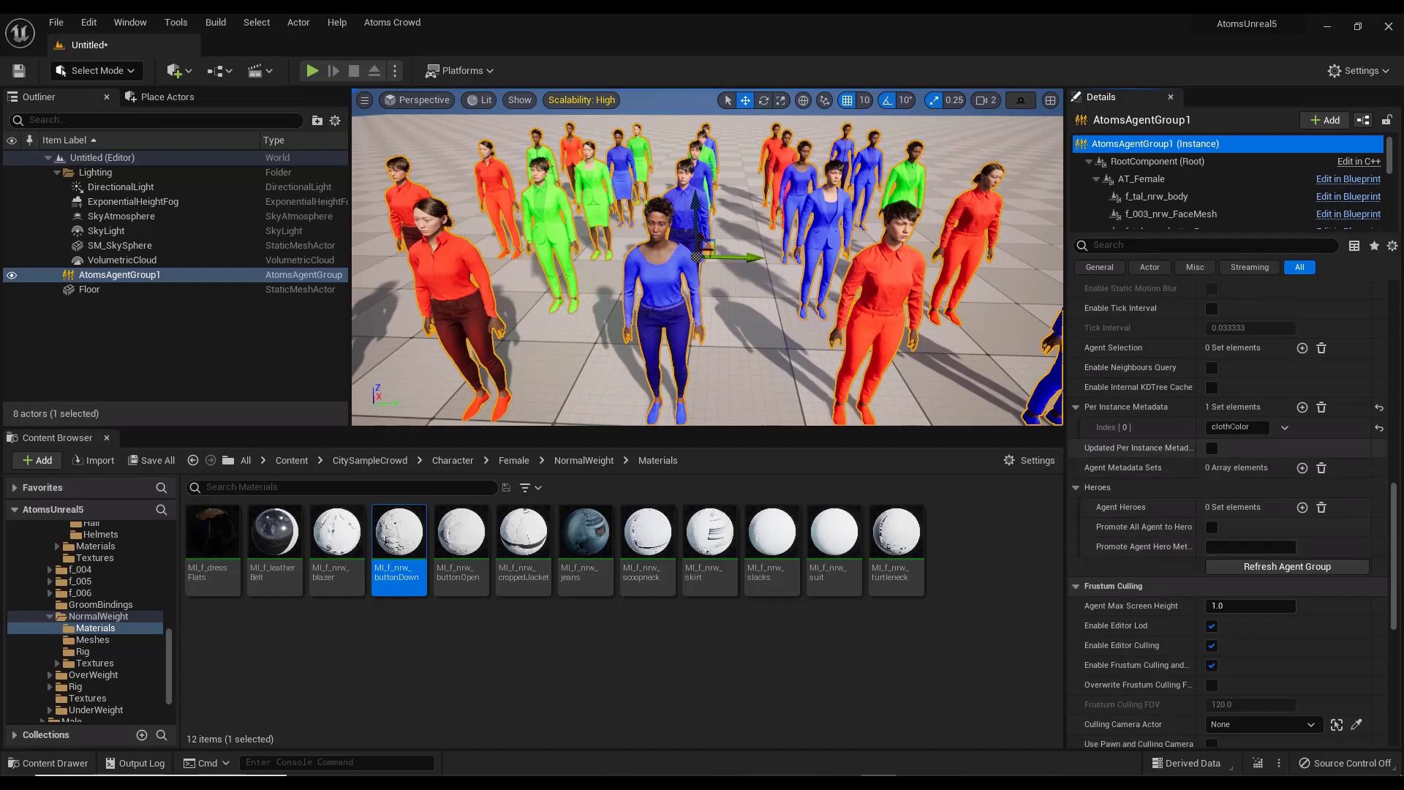
{"action": "left_click", "coordinate": [1232, 427]}
{"action": "scroll", "coordinate": [1153, 203], "scroll_direction": "down", "scroll_amount": 5}
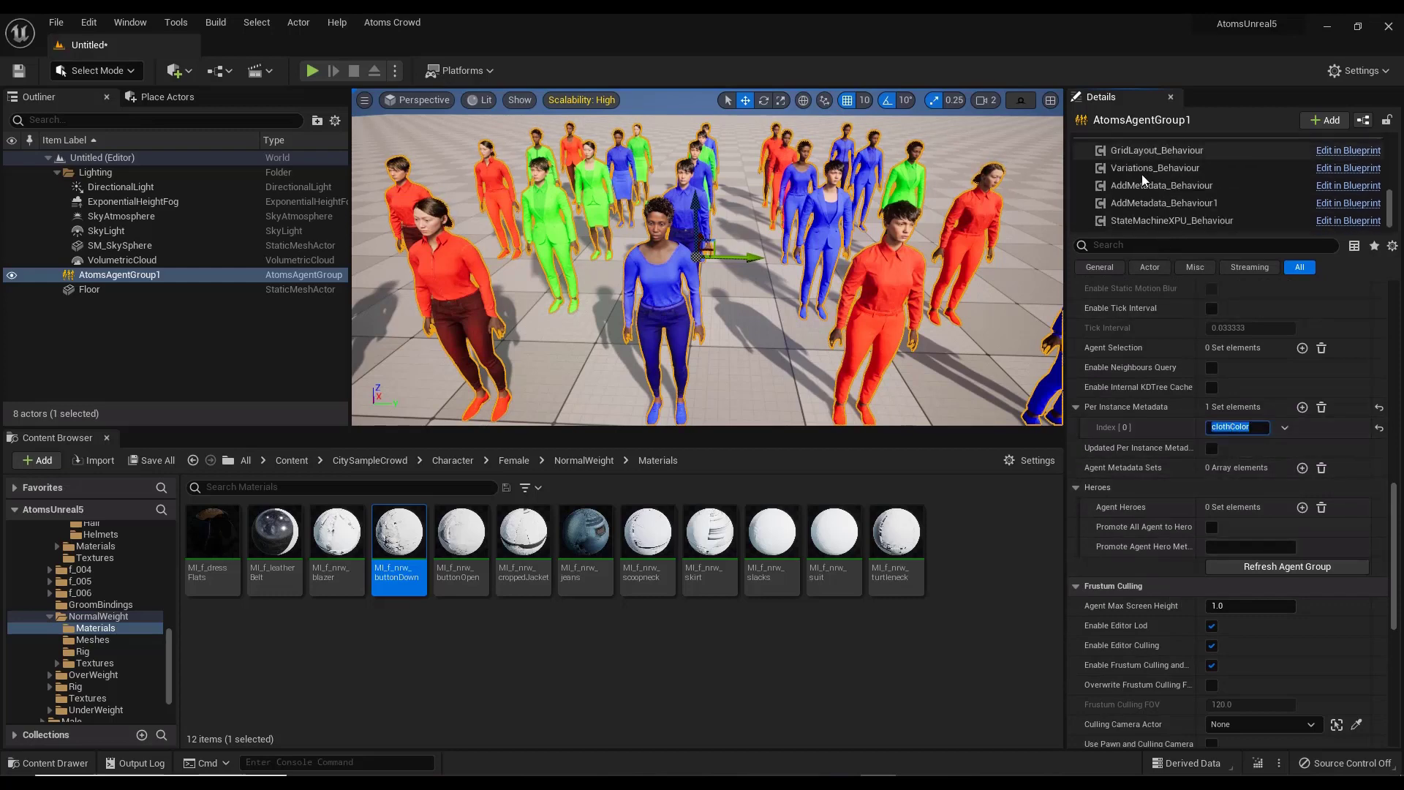
{"action": "left_click", "coordinate": [1152, 203]}
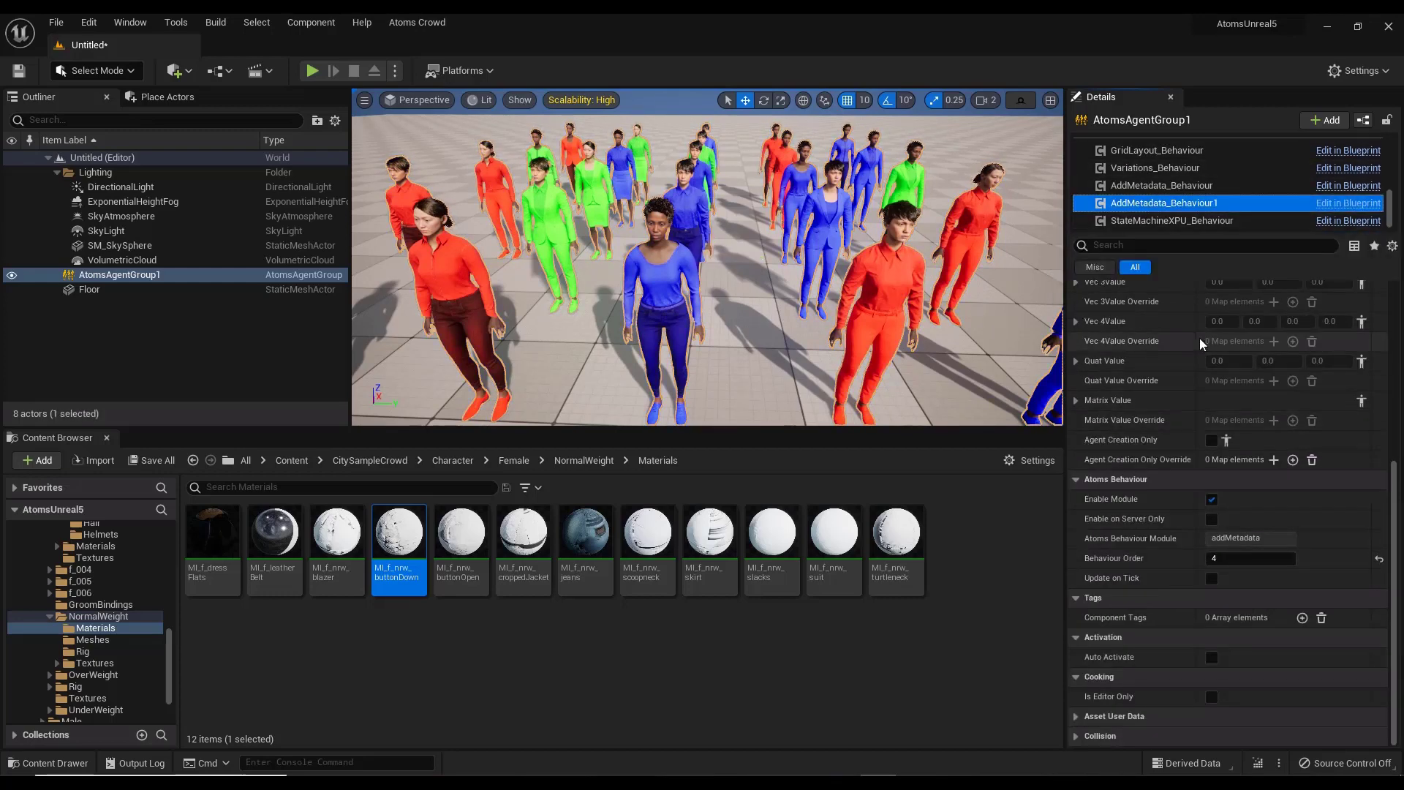
{"action": "left_click", "coordinate": [1228, 308]}
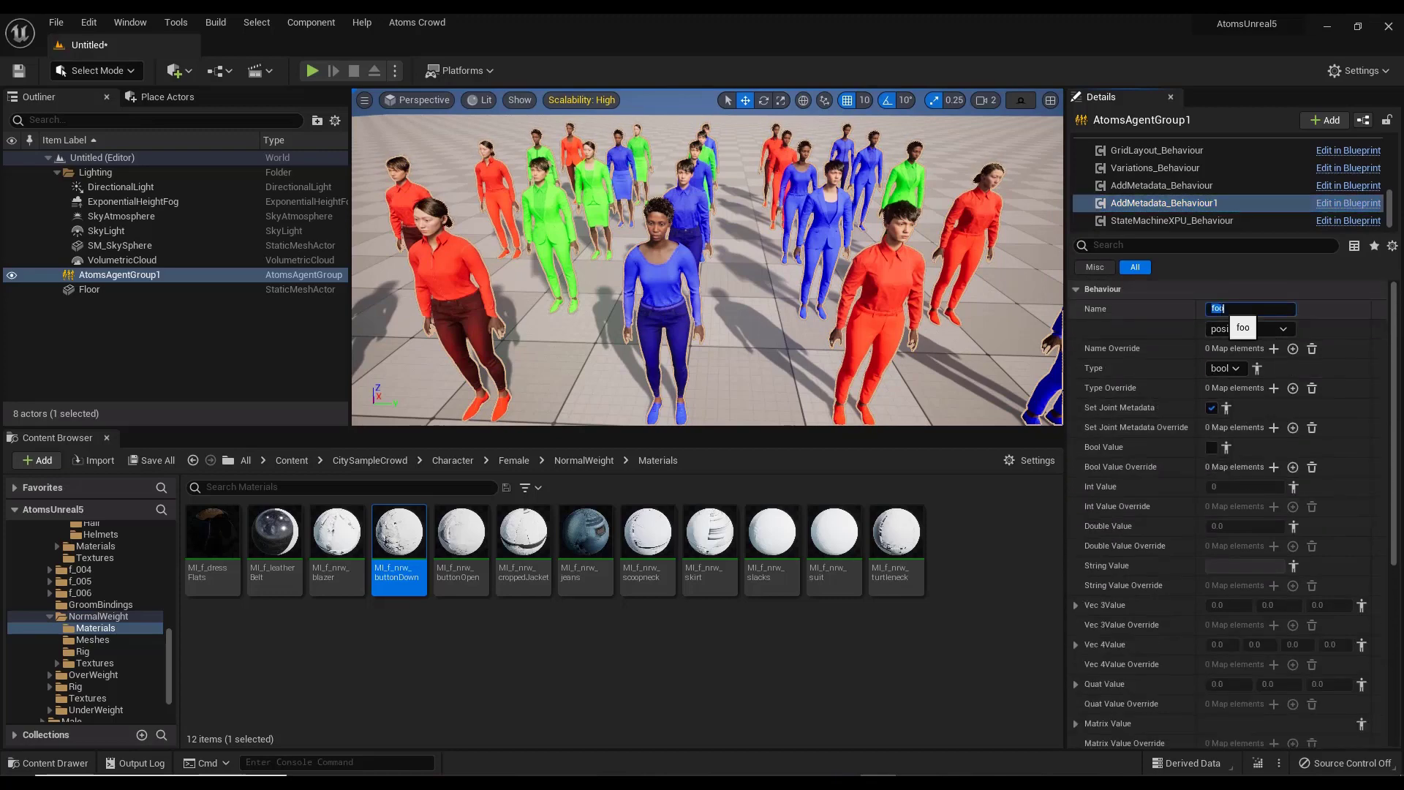
{"action": "key", "text": "Return"}
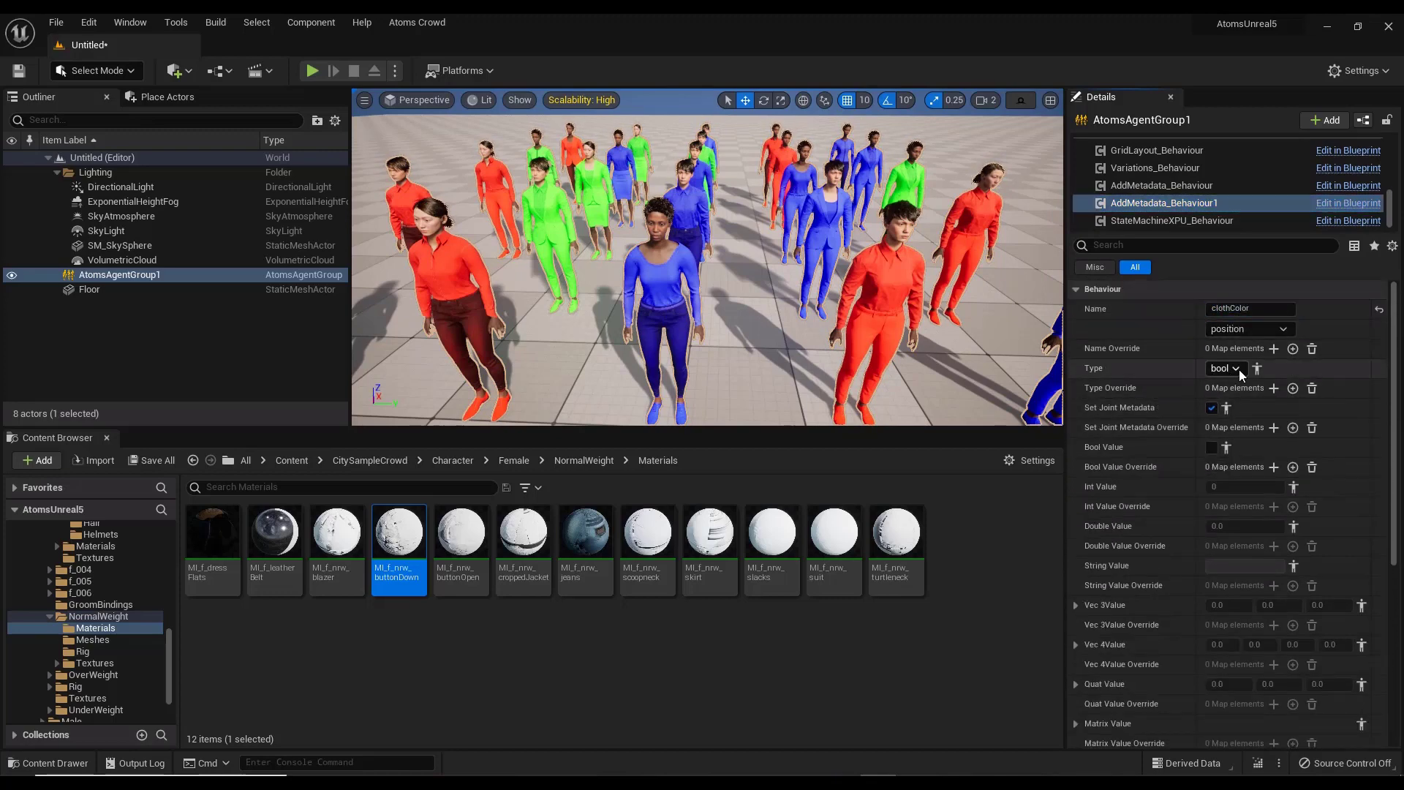
{"action": "left_click", "coordinate": [1240, 370]}
{"action": "left_click", "coordinate": [1233, 444]}
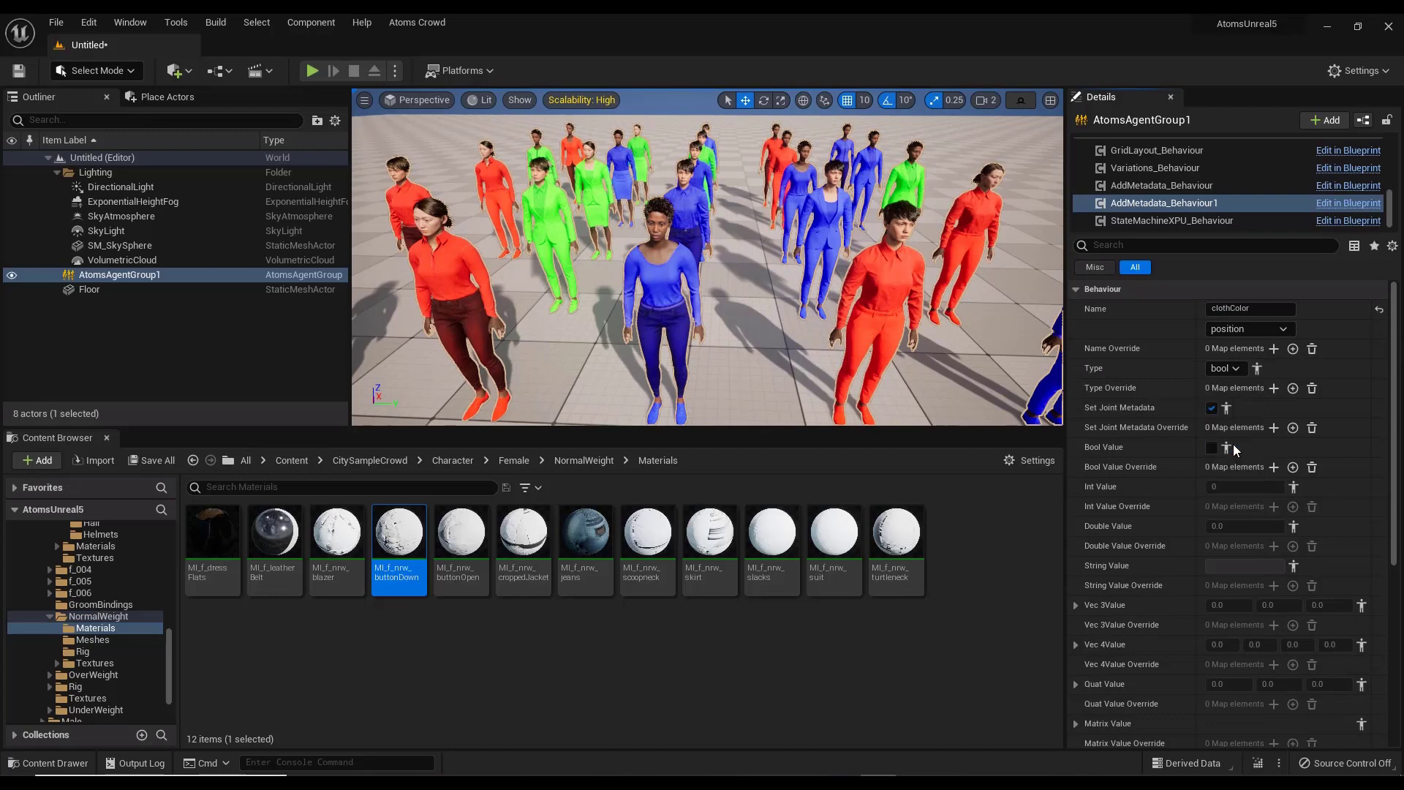
Open the per-agent overrides of Vec 3Value, select all agents and switch from fixed value to Randomize mode
{"action": "left_click", "coordinate": [1361, 606]}
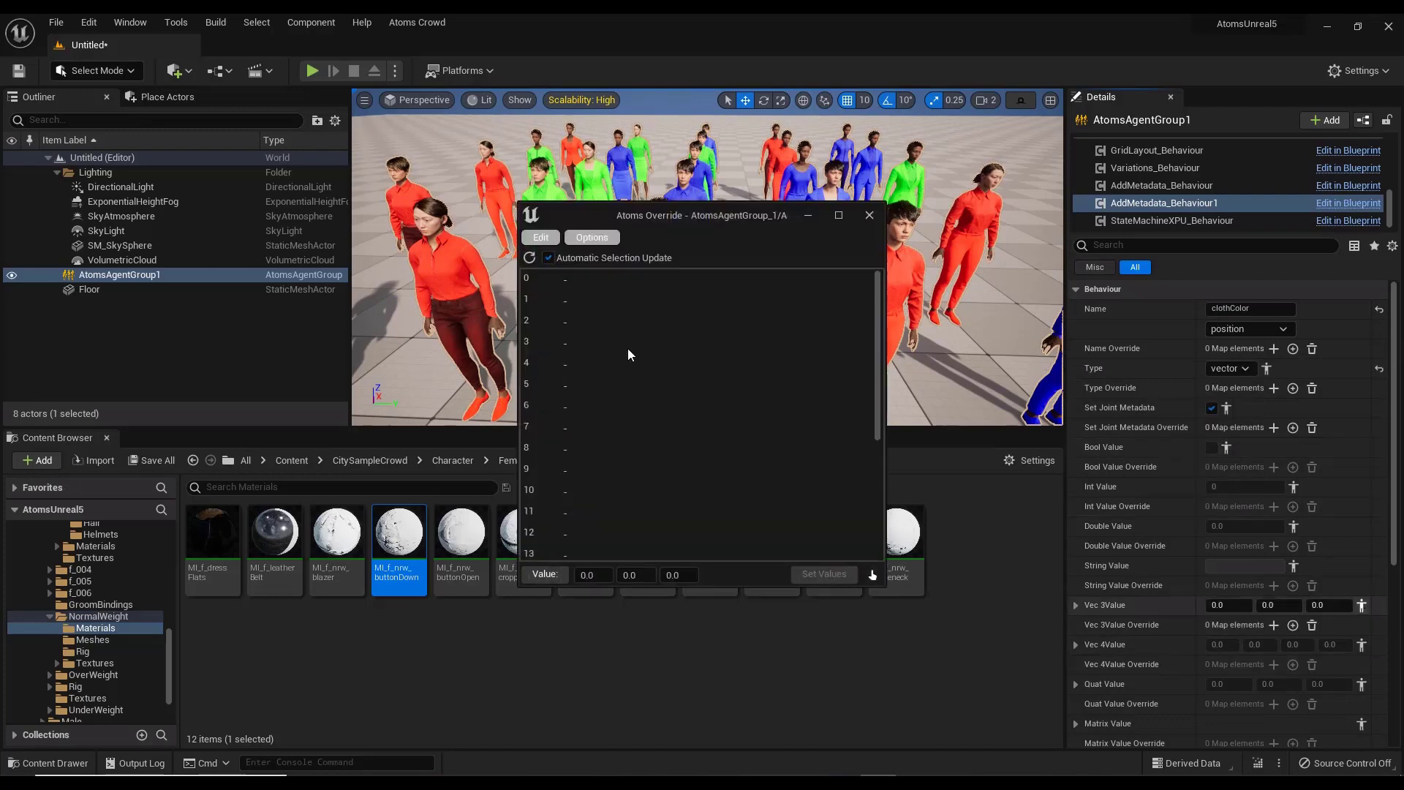
{"action": "left_click", "coordinate": [541, 242]}
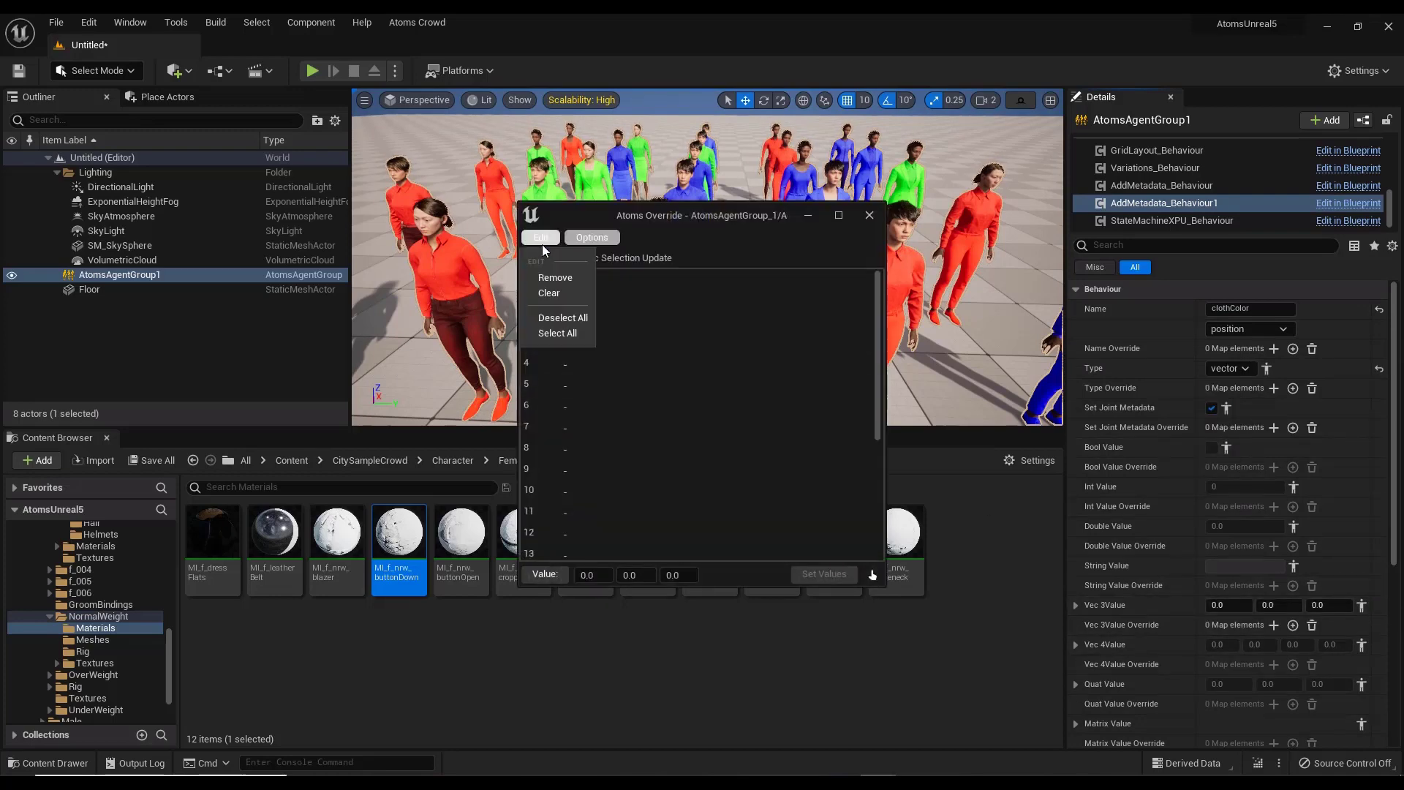
{"action": "left_click", "coordinate": [558, 334]}
{"action": "left_click", "coordinate": [557, 574]}
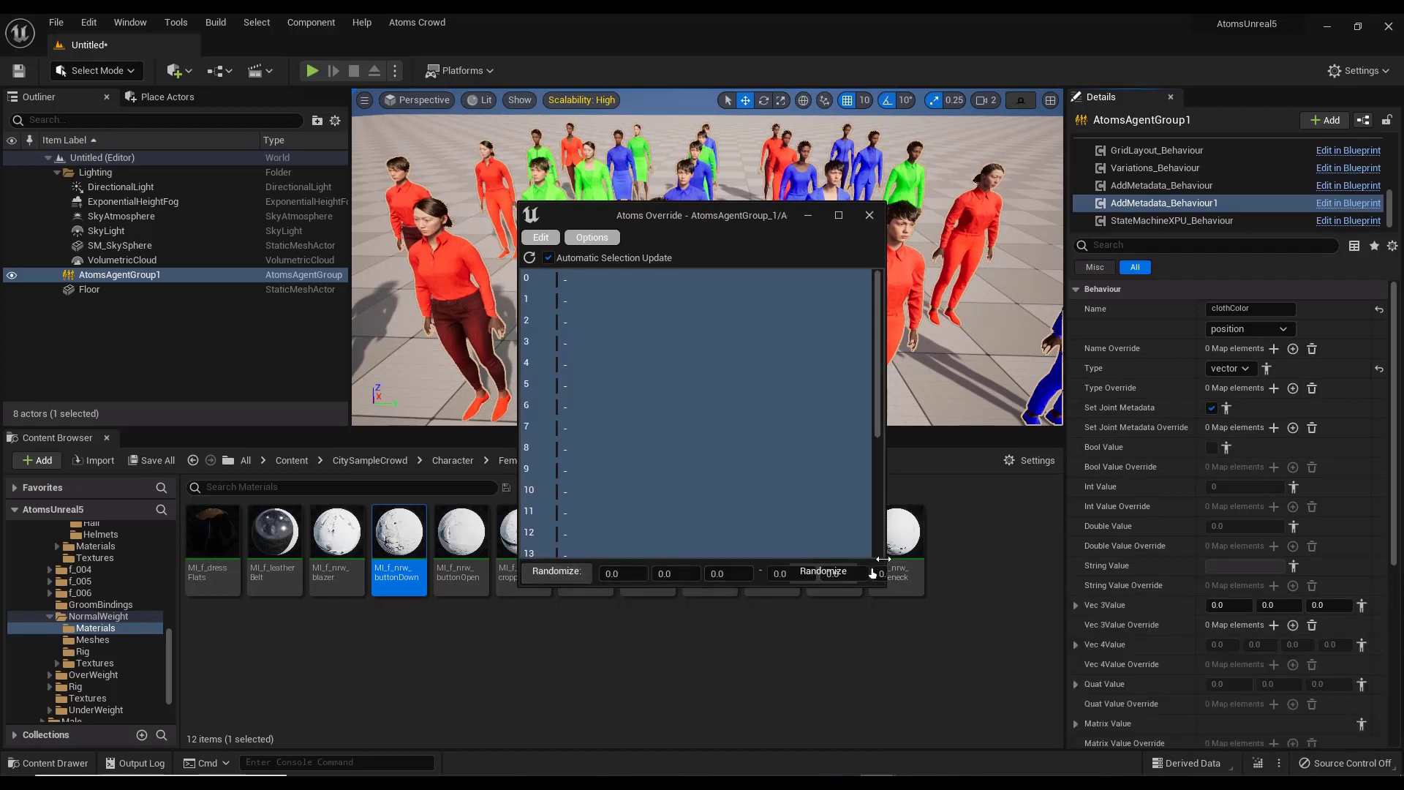
{"action": "left_click_drag", "start_coordinate": [883, 558], "coordinate": [1050, 559]}
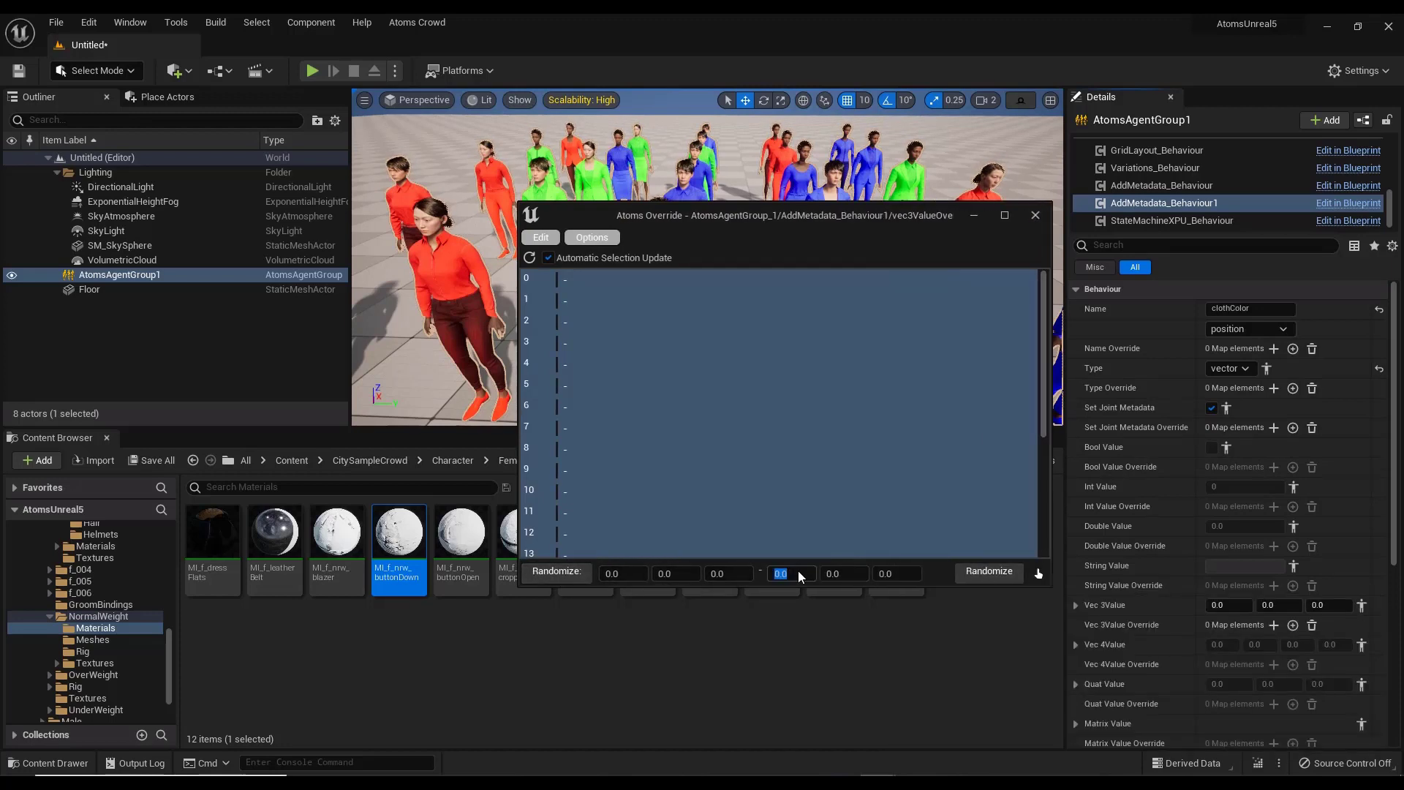
Randomize the selected agents' Vec 3Value overrides with a maximum of 1.0 for all three components and close the override editor
{"action": "left_click", "coordinate": [797, 574]}
{"action": "type", "text": "1"}
{"action": "key", "text": "Tab"}
{"action": "type", "text": "1"}
{"action": "key", "text": "Tab"}
{"action": "type", "text": "1"}
{"action": "key", "text": "Return"}
{"action": "left_click", "coordinate": [1000, 571]}
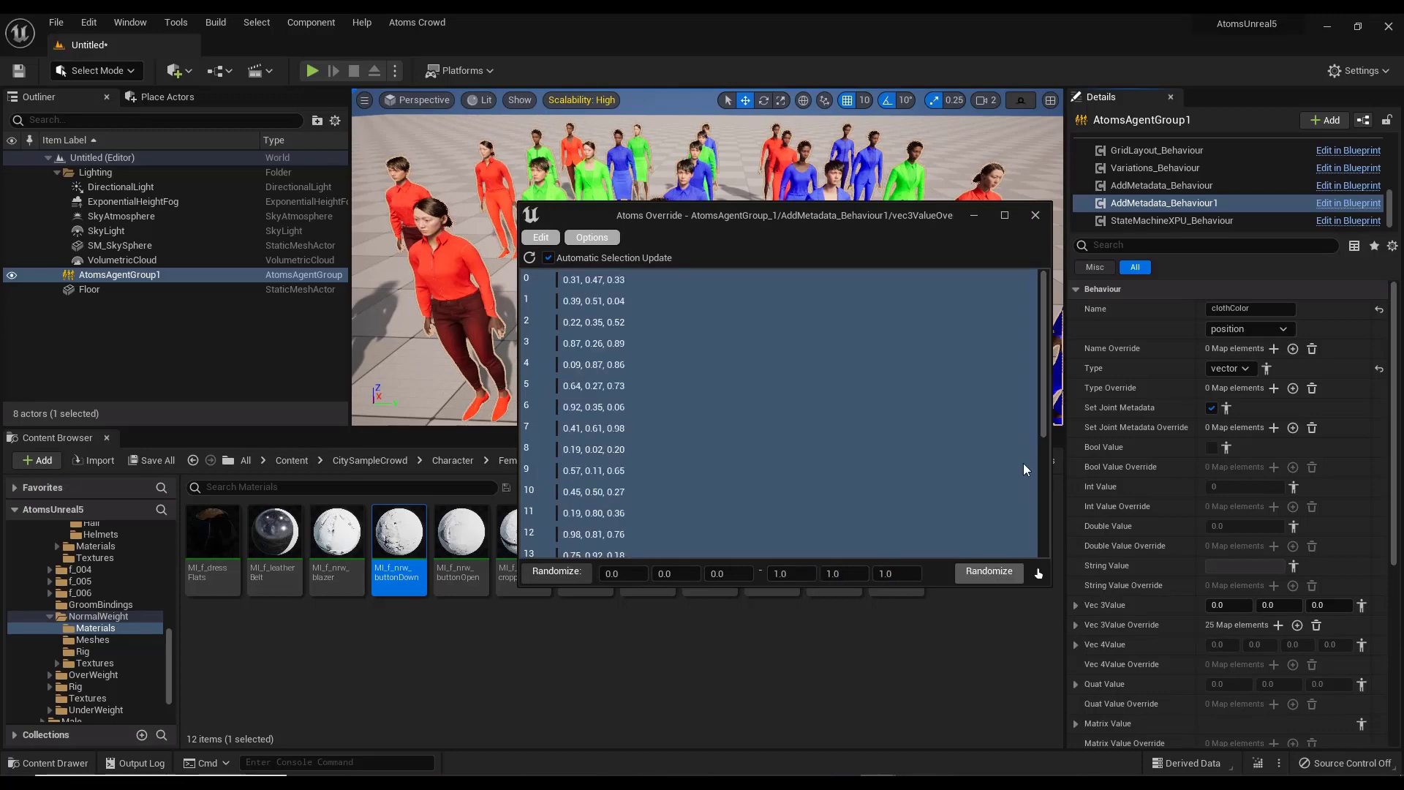
{"action": "left_click", "coordinate": [1035, 216]}
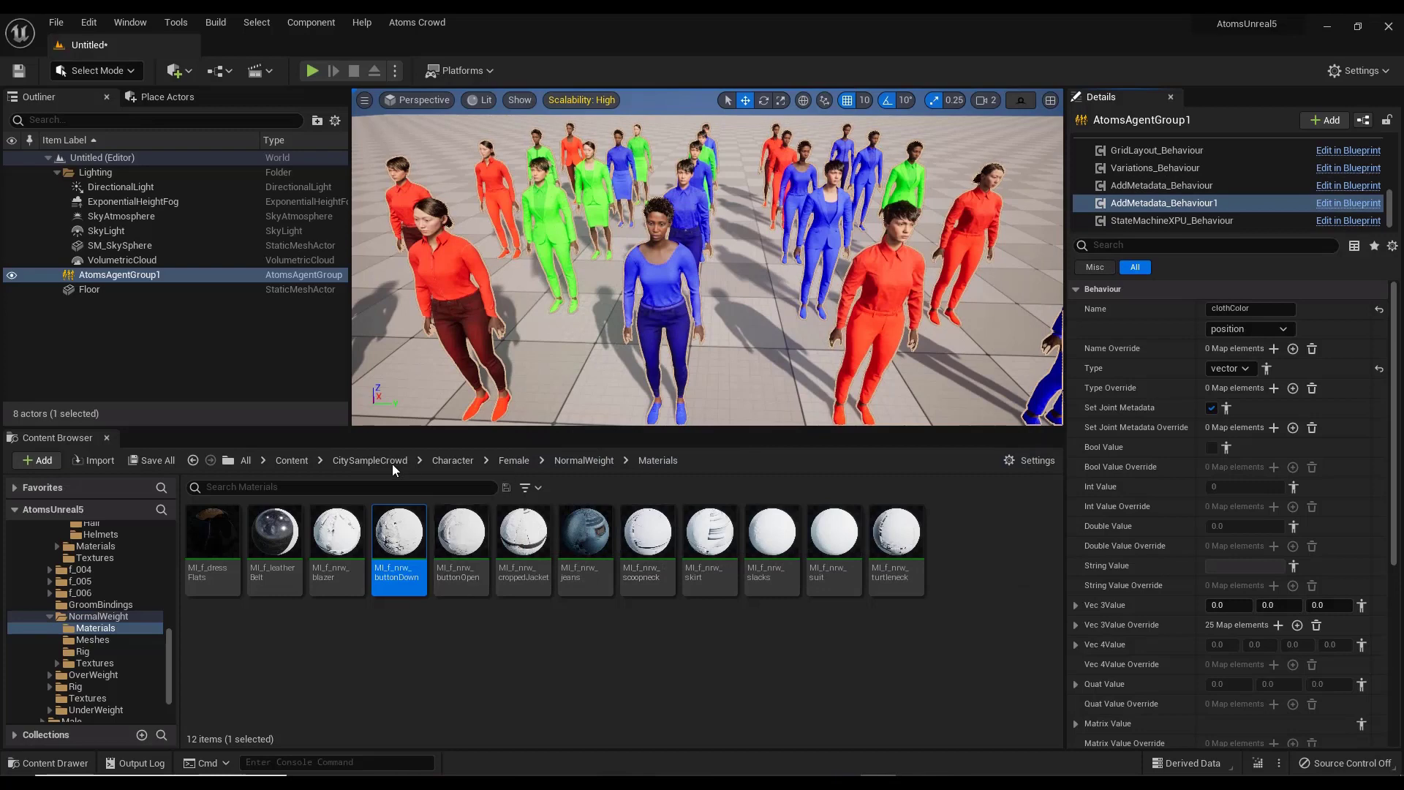
In AVB_Female from CitySampleCrowd/AtomsAssets, disconnect the Group holding the three Metadata nodes from Clothes, save and close the variation builder
{"action": "left_click", "coordinate": [370, 460]}
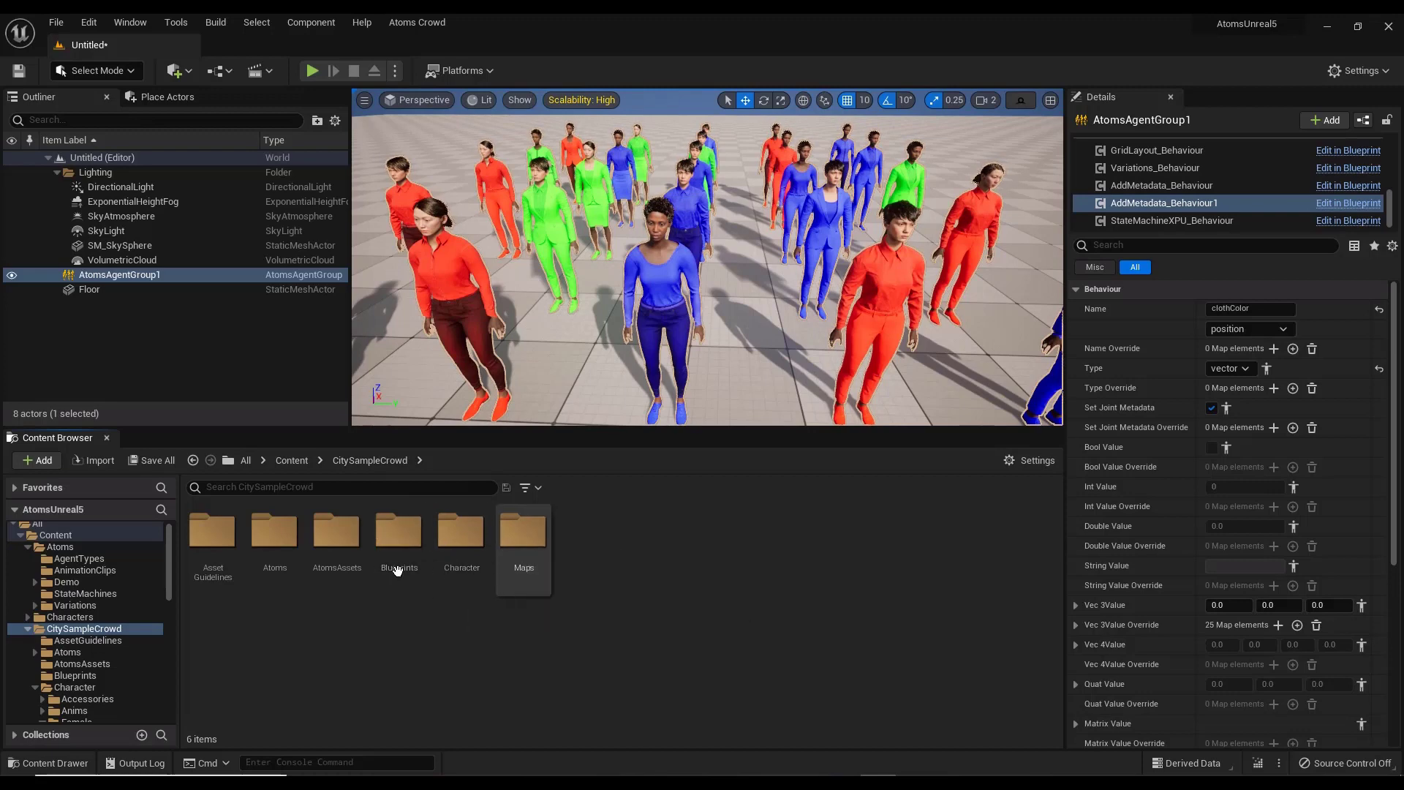
{"action": "double_click", "coordinate": [328, 543]}
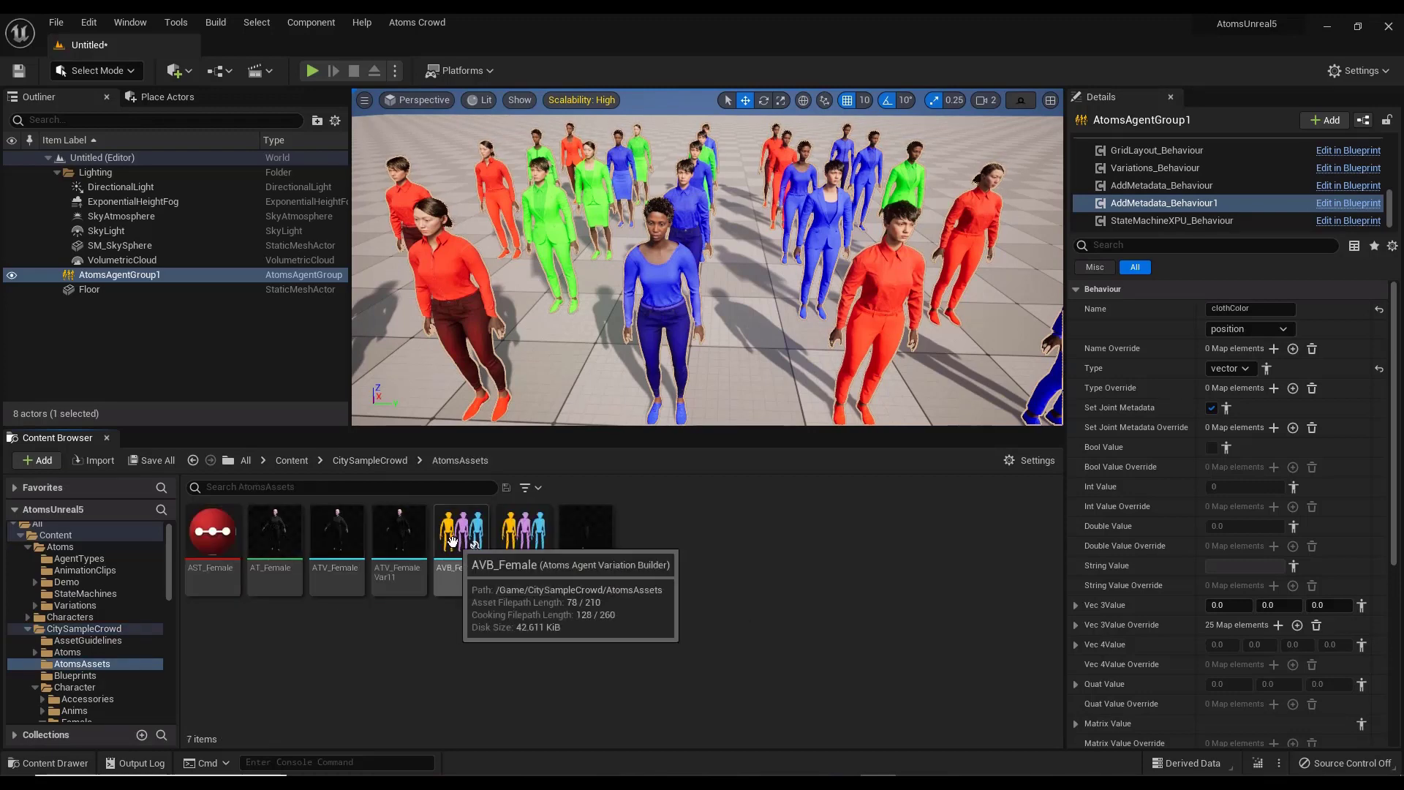
{"action": "double_click", "coordinate": [452, 541]}
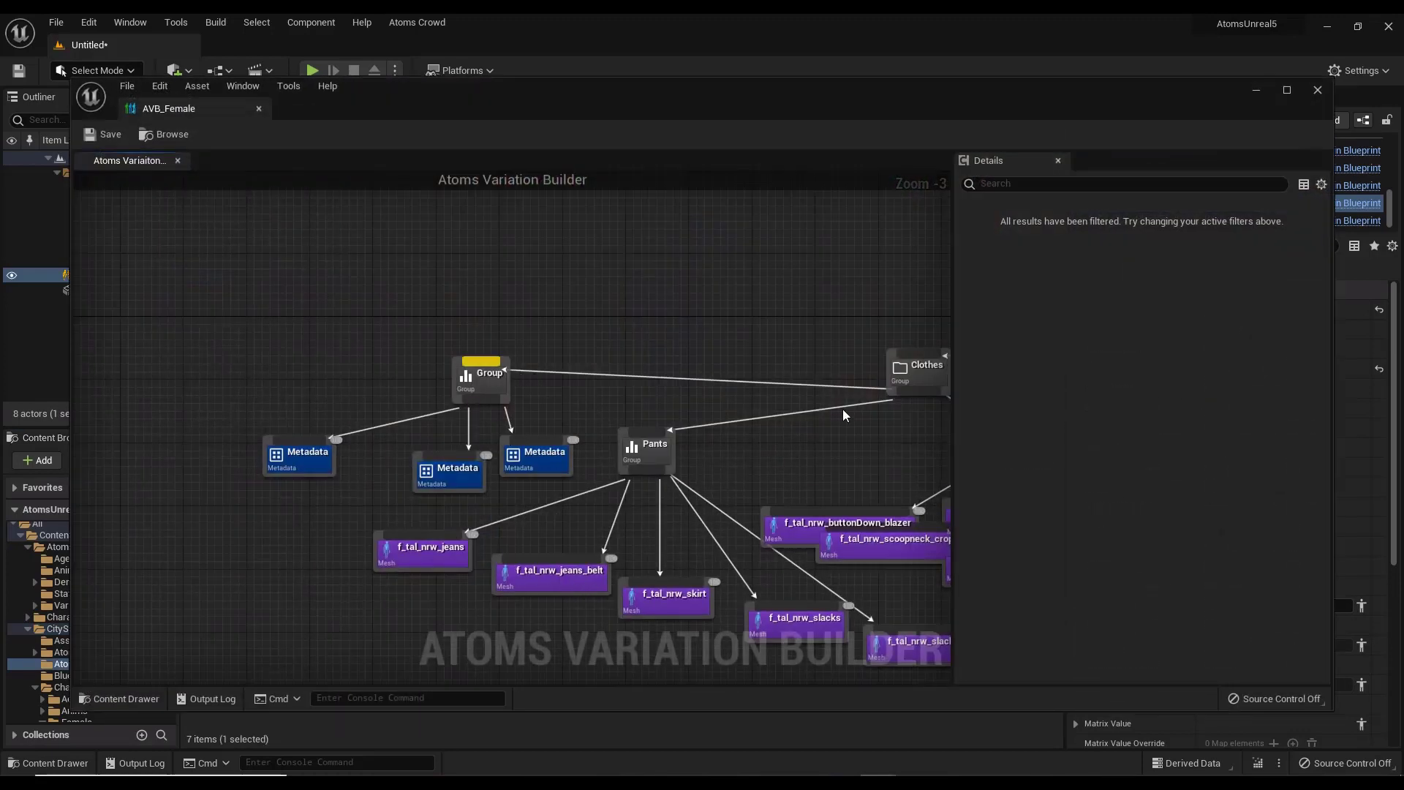
{"action": "left_click_drag", "start_coordinate": [505, 375], "coordinate": [428, 396]}
{"action": "left_click", "coordinate": [106, 136]}
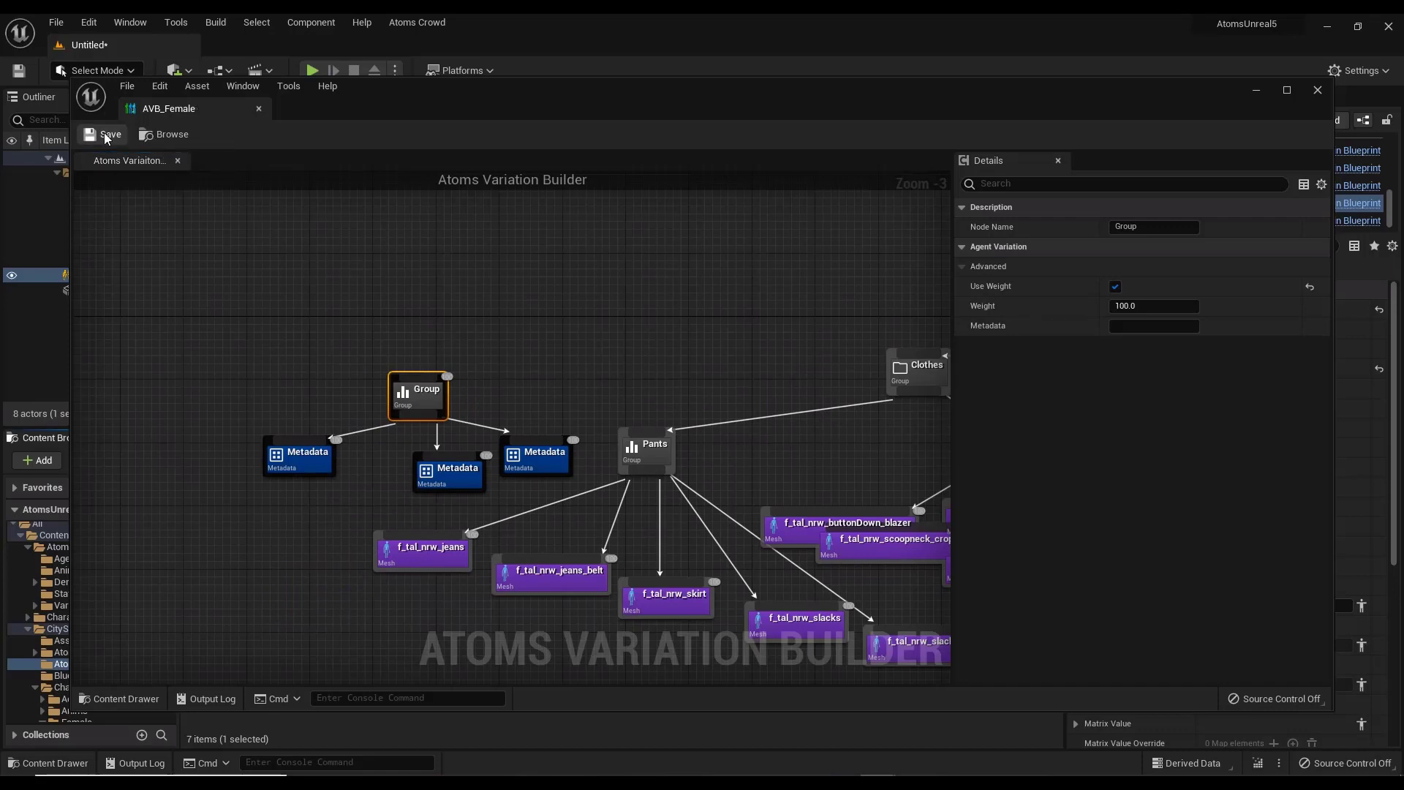
{"action": "left_click", "coordinate": [1317, 91]}
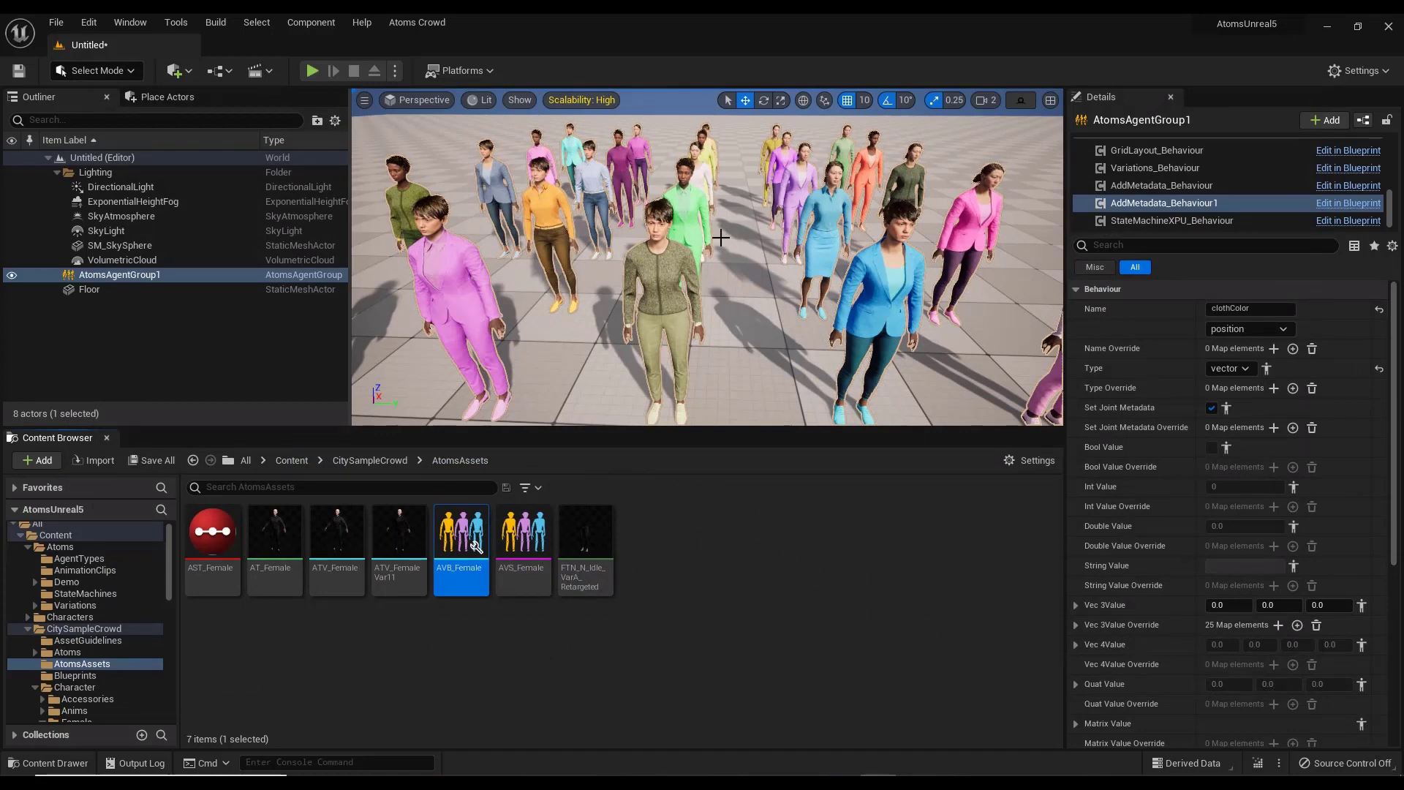
{"action": "left_click_drag", "start_coordinate": [597, 275], "coordinate": [596, 329]}
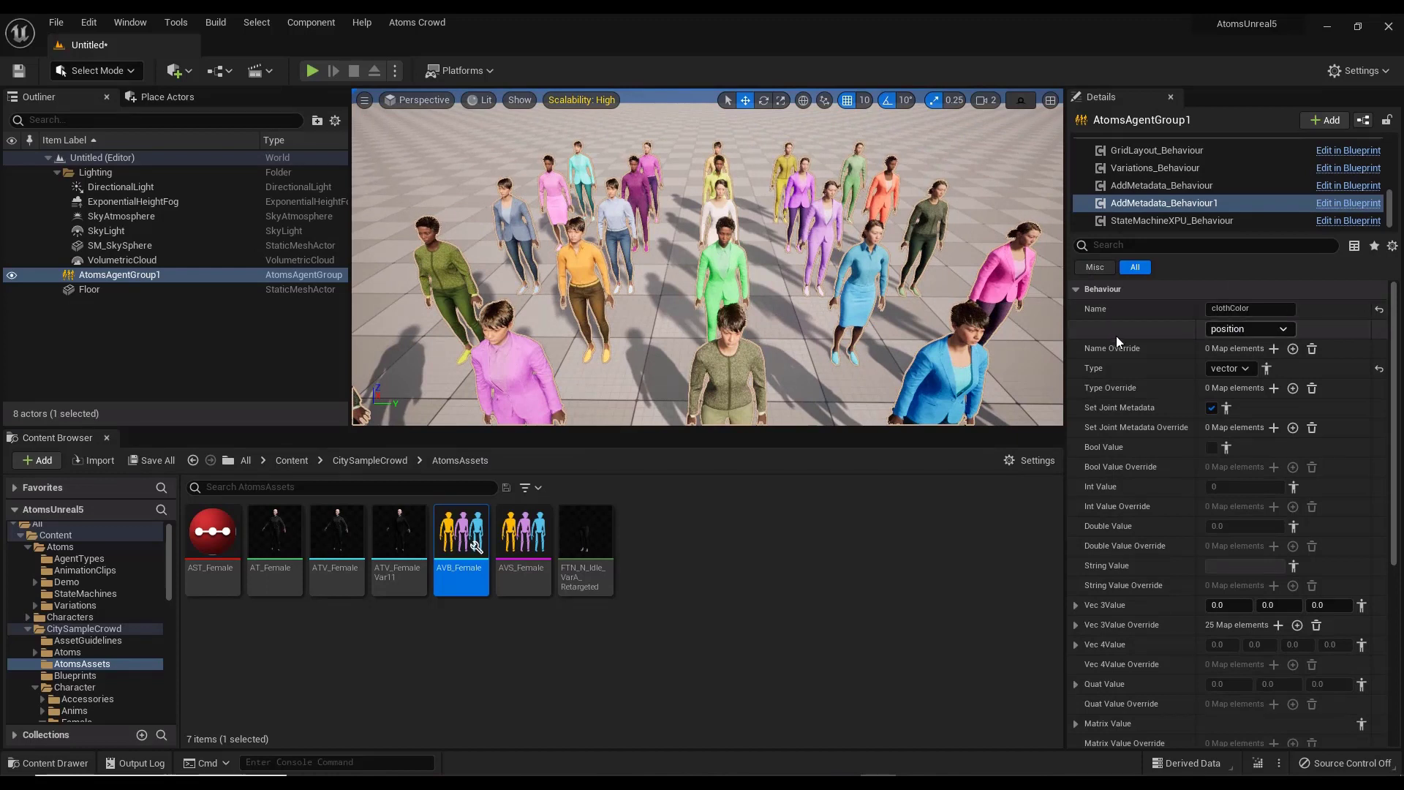